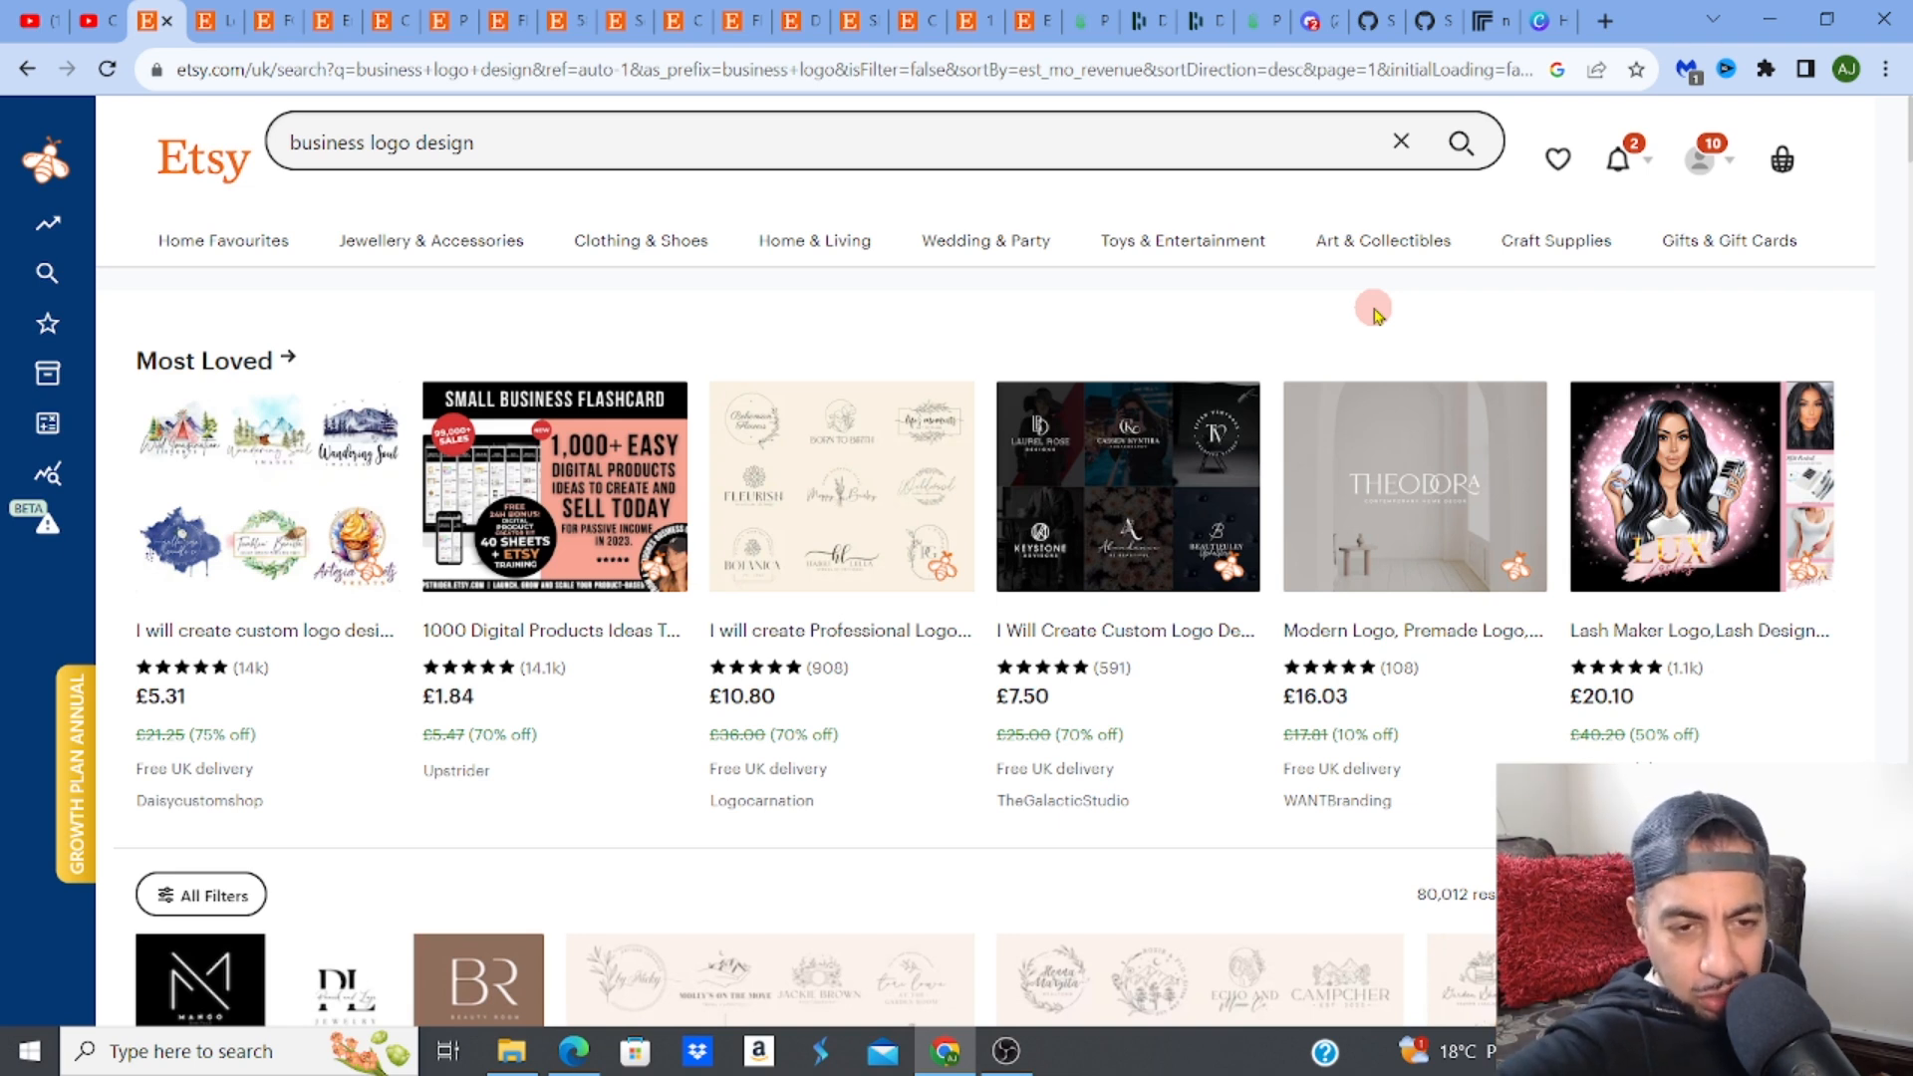
Open Daisycustomshop's custom logo design listing from the business logo design results and enlarge its images
drag(1909, 154, 1904, 243)
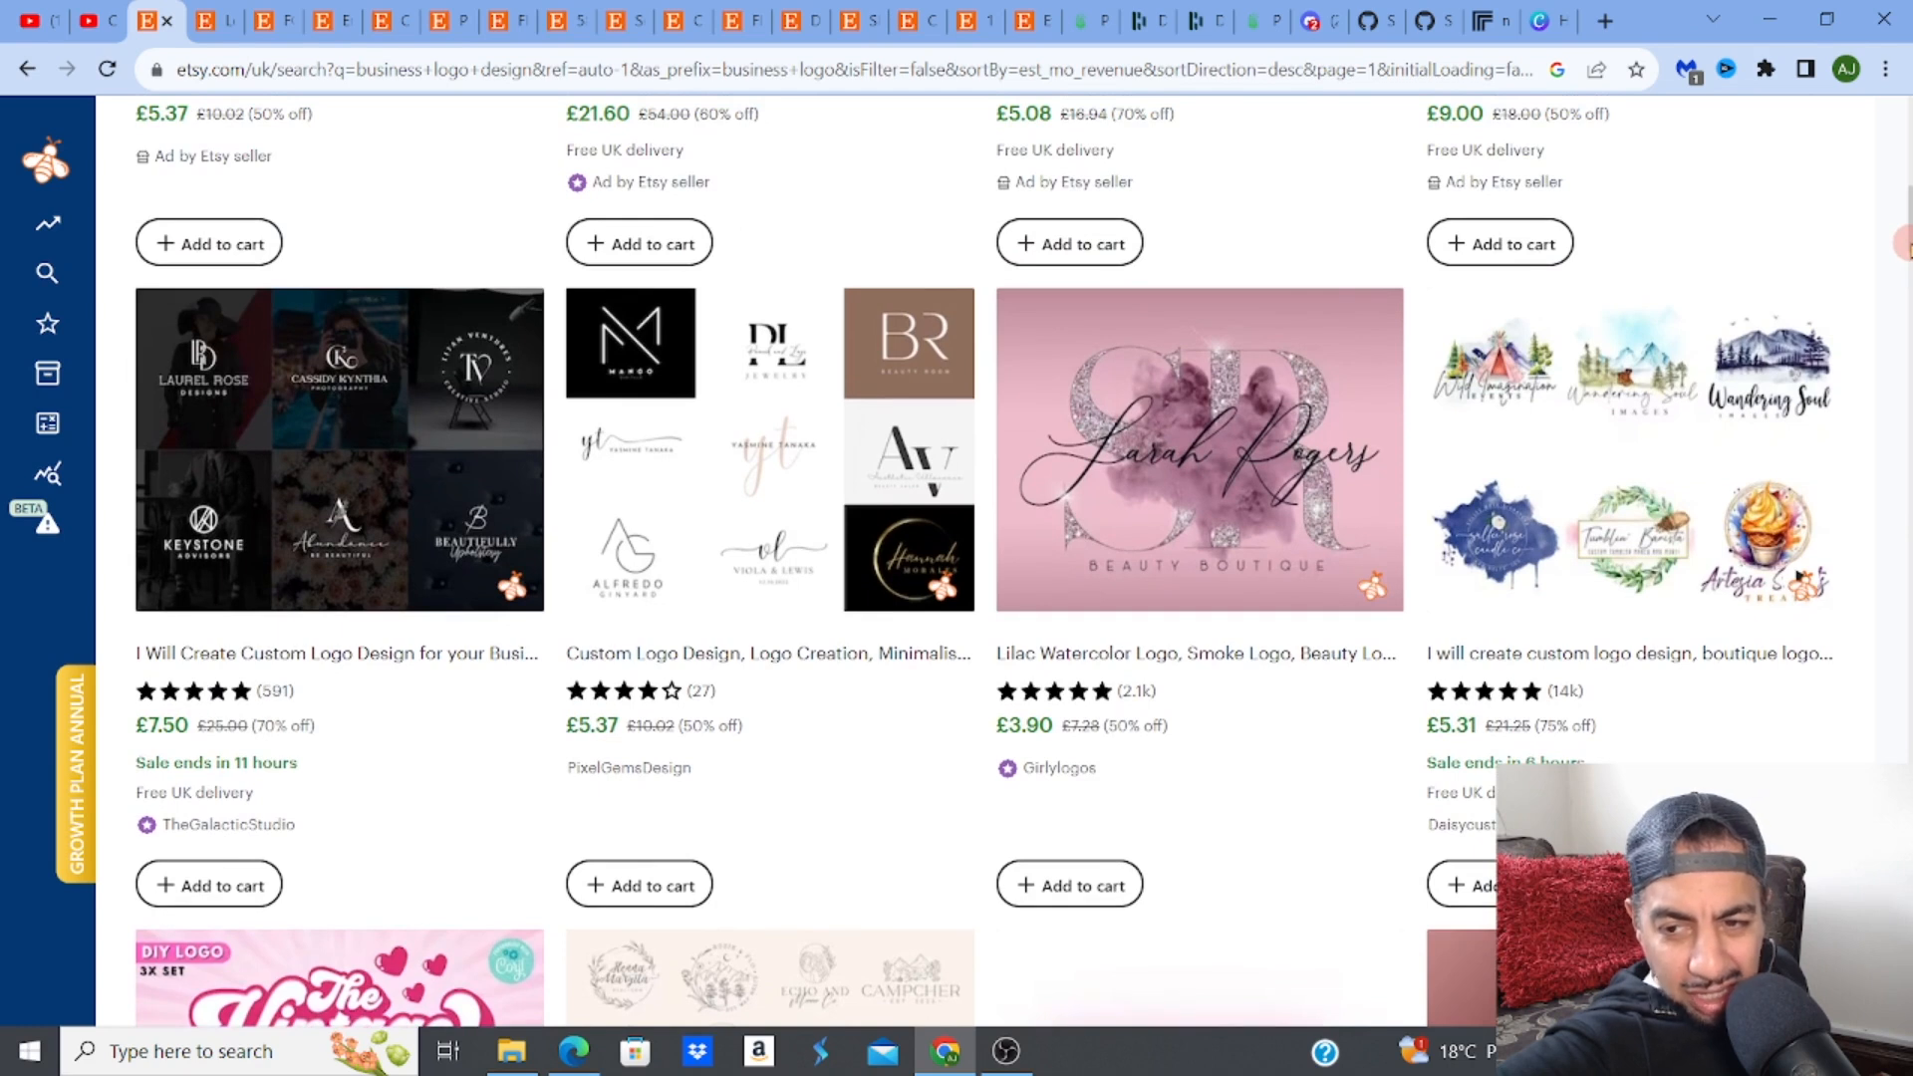
click(1628, 462)
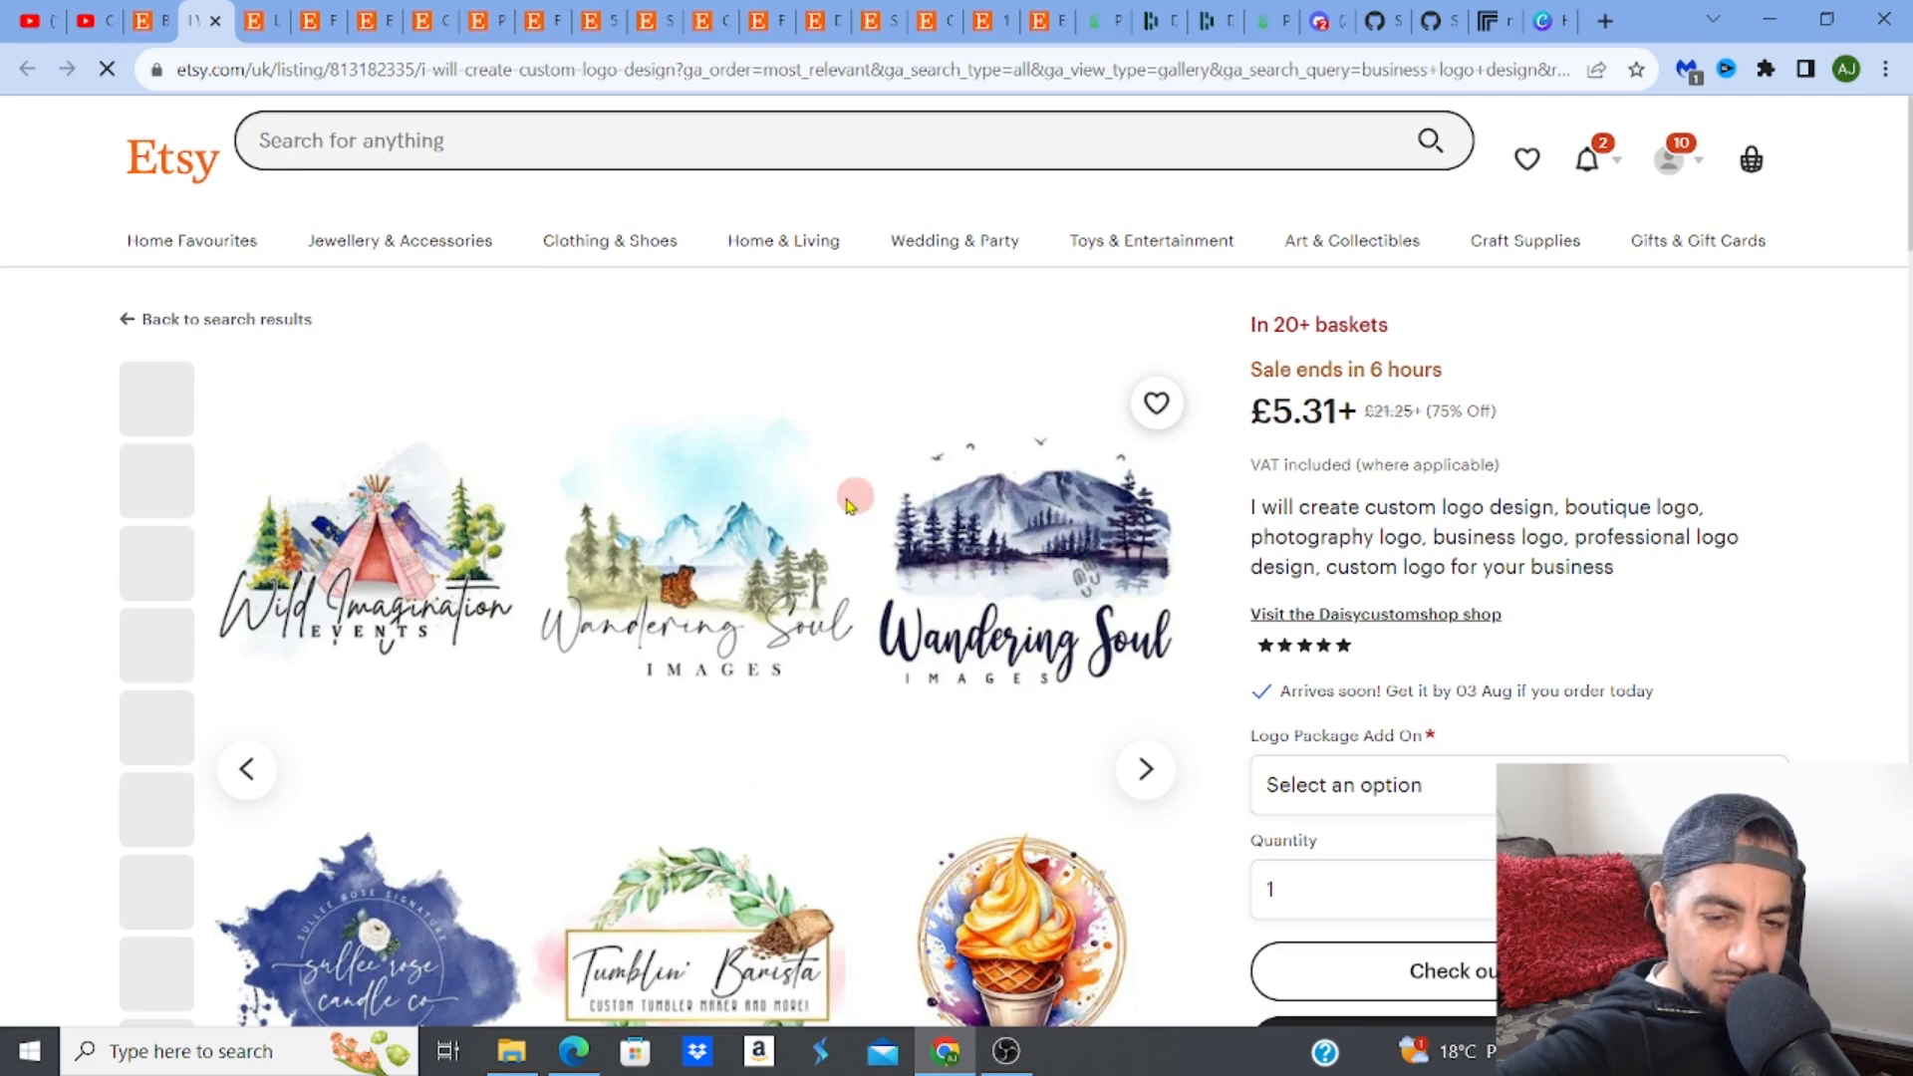
click(1146, 773)
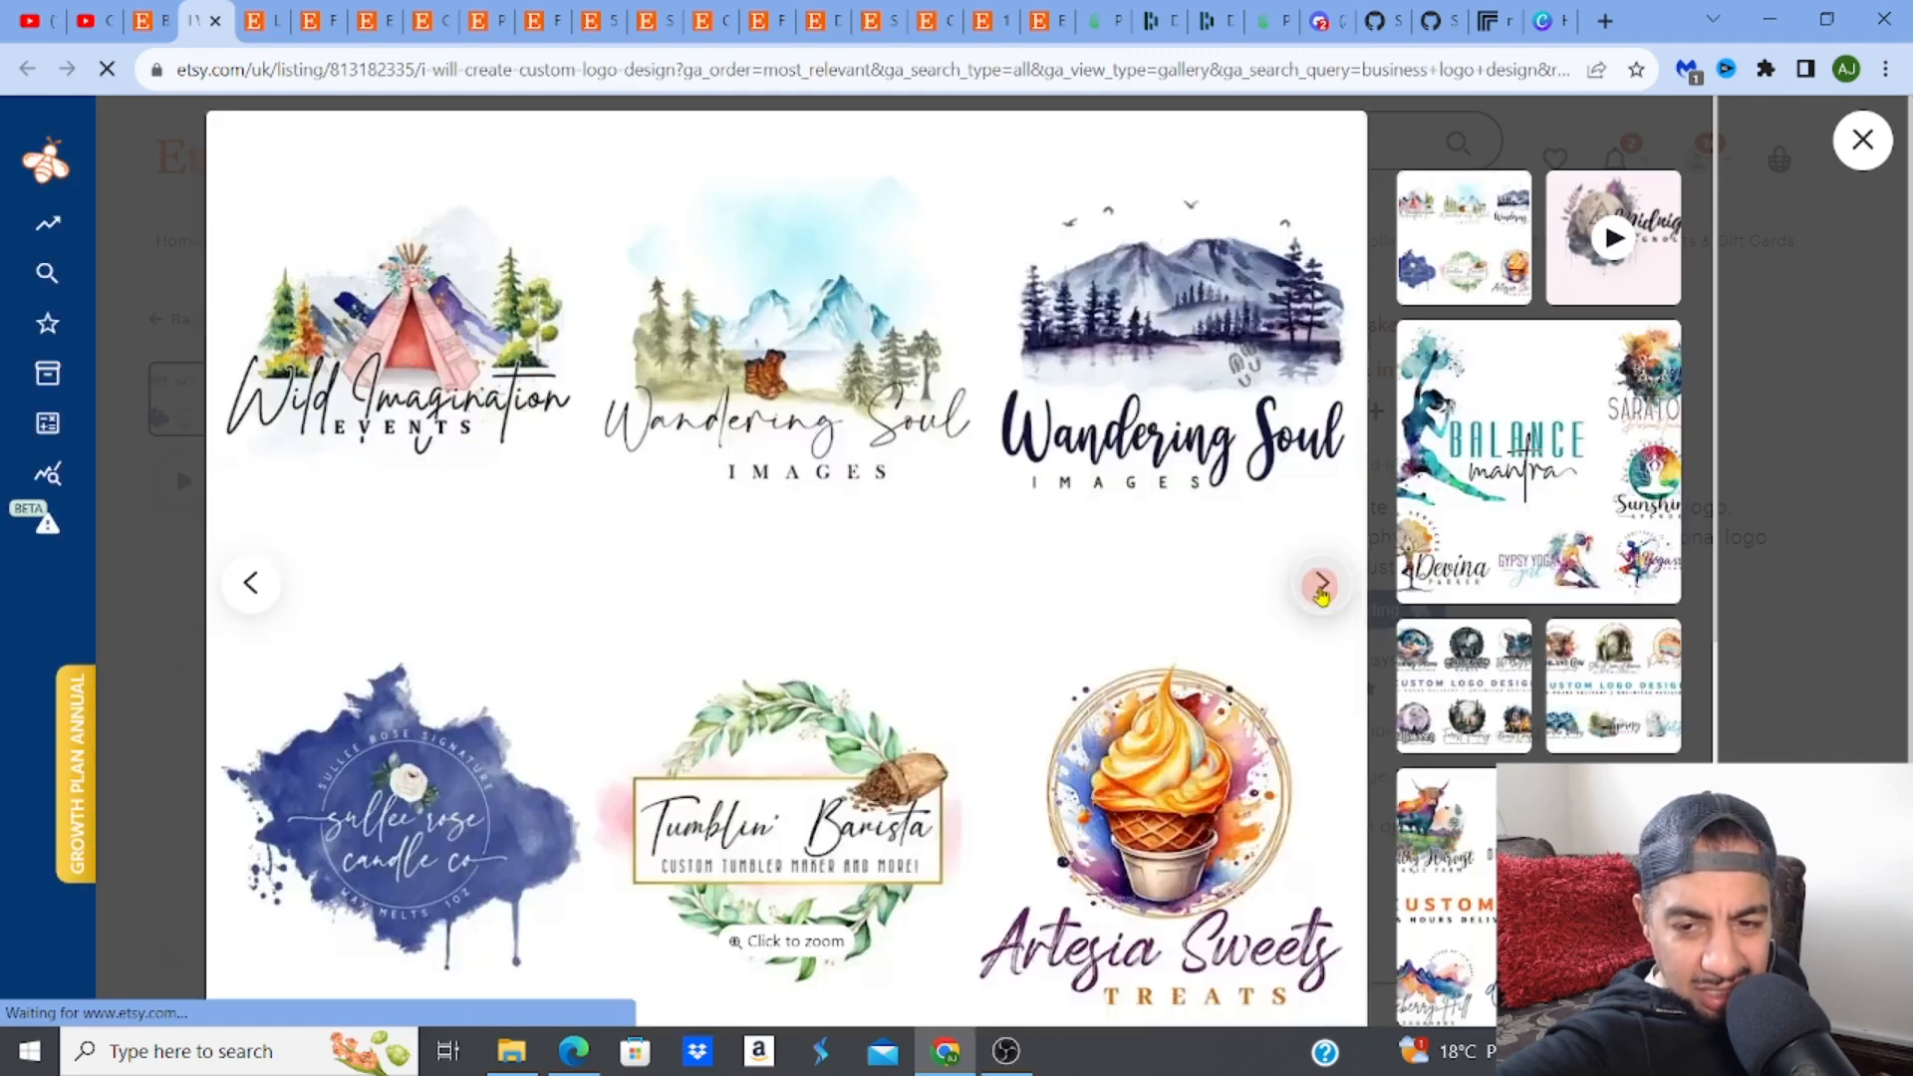
Look through the enlarged sample logo images of the Daisycustomshop listing, including the video, and close the image viewer
click(1321, 586)
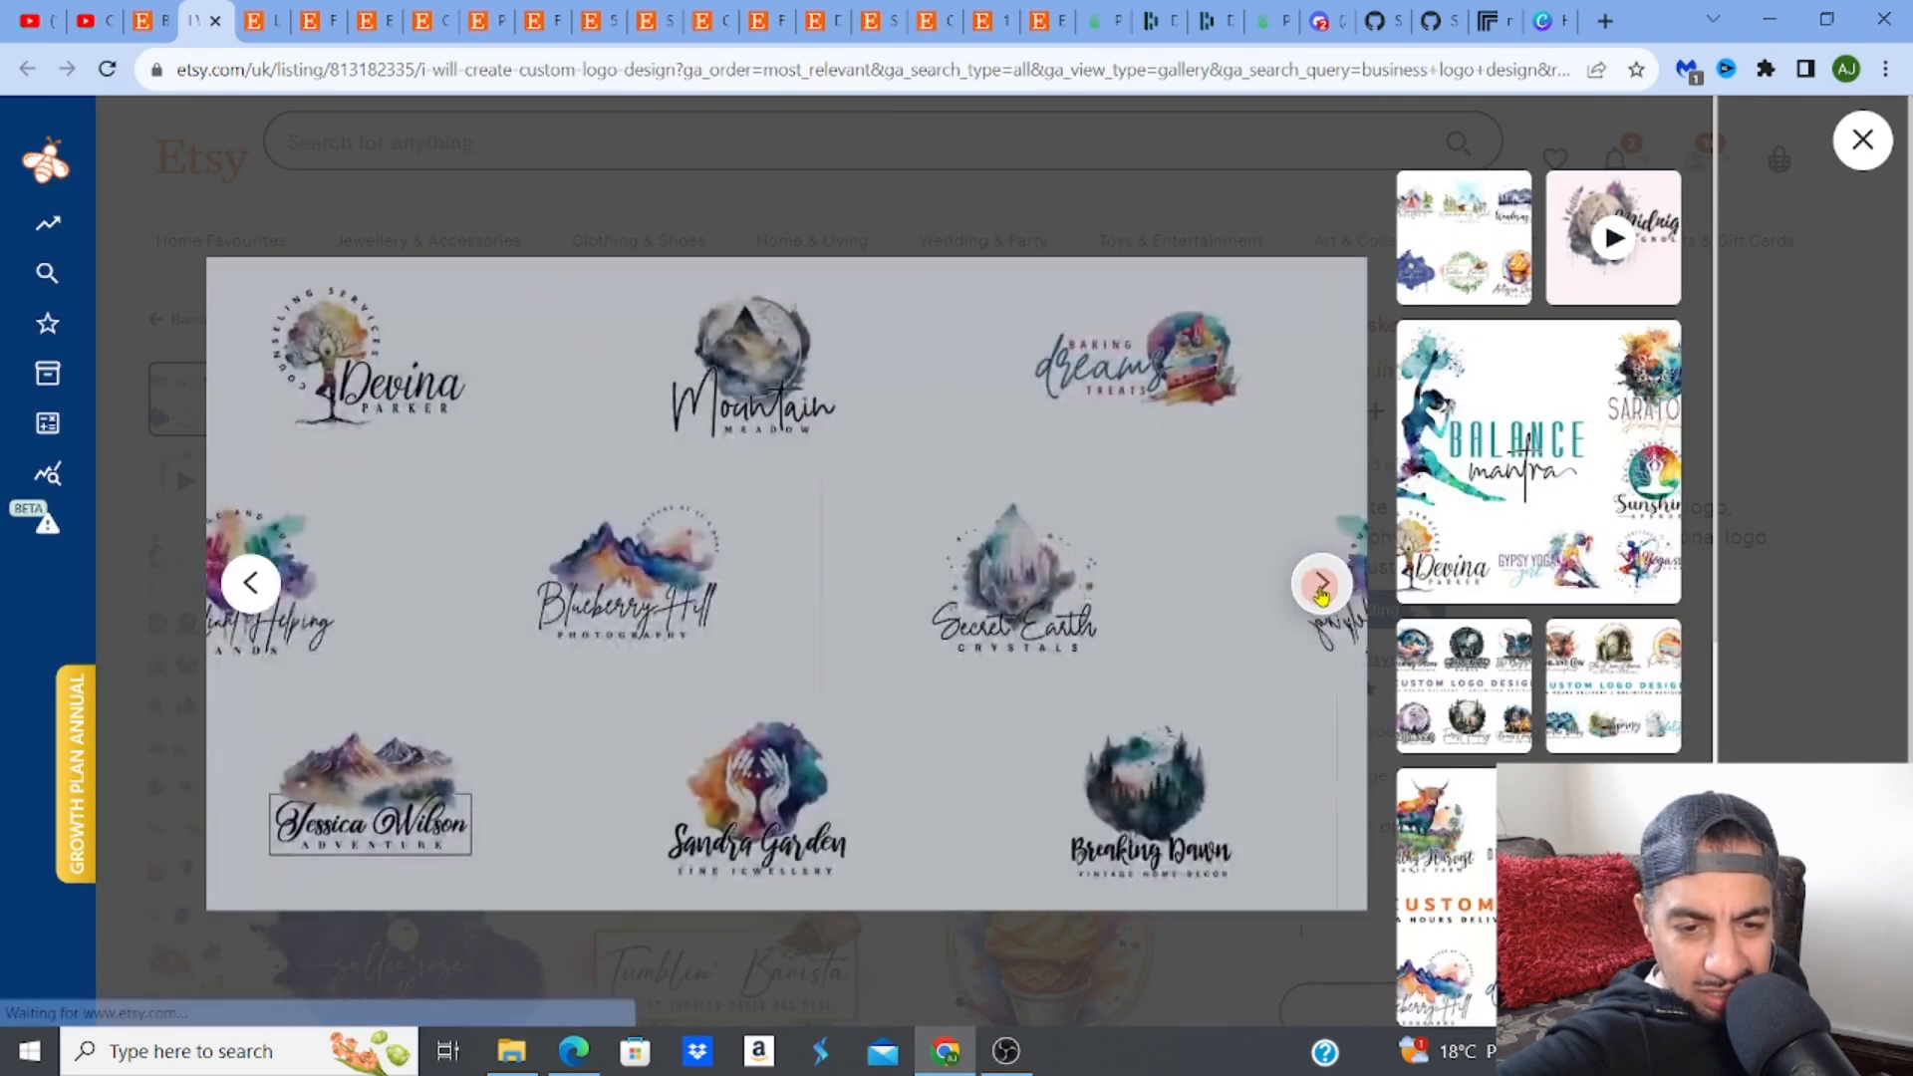
click(1322, 588)
click(1322, 588)
click(1321, 586)
click(1321, 586)
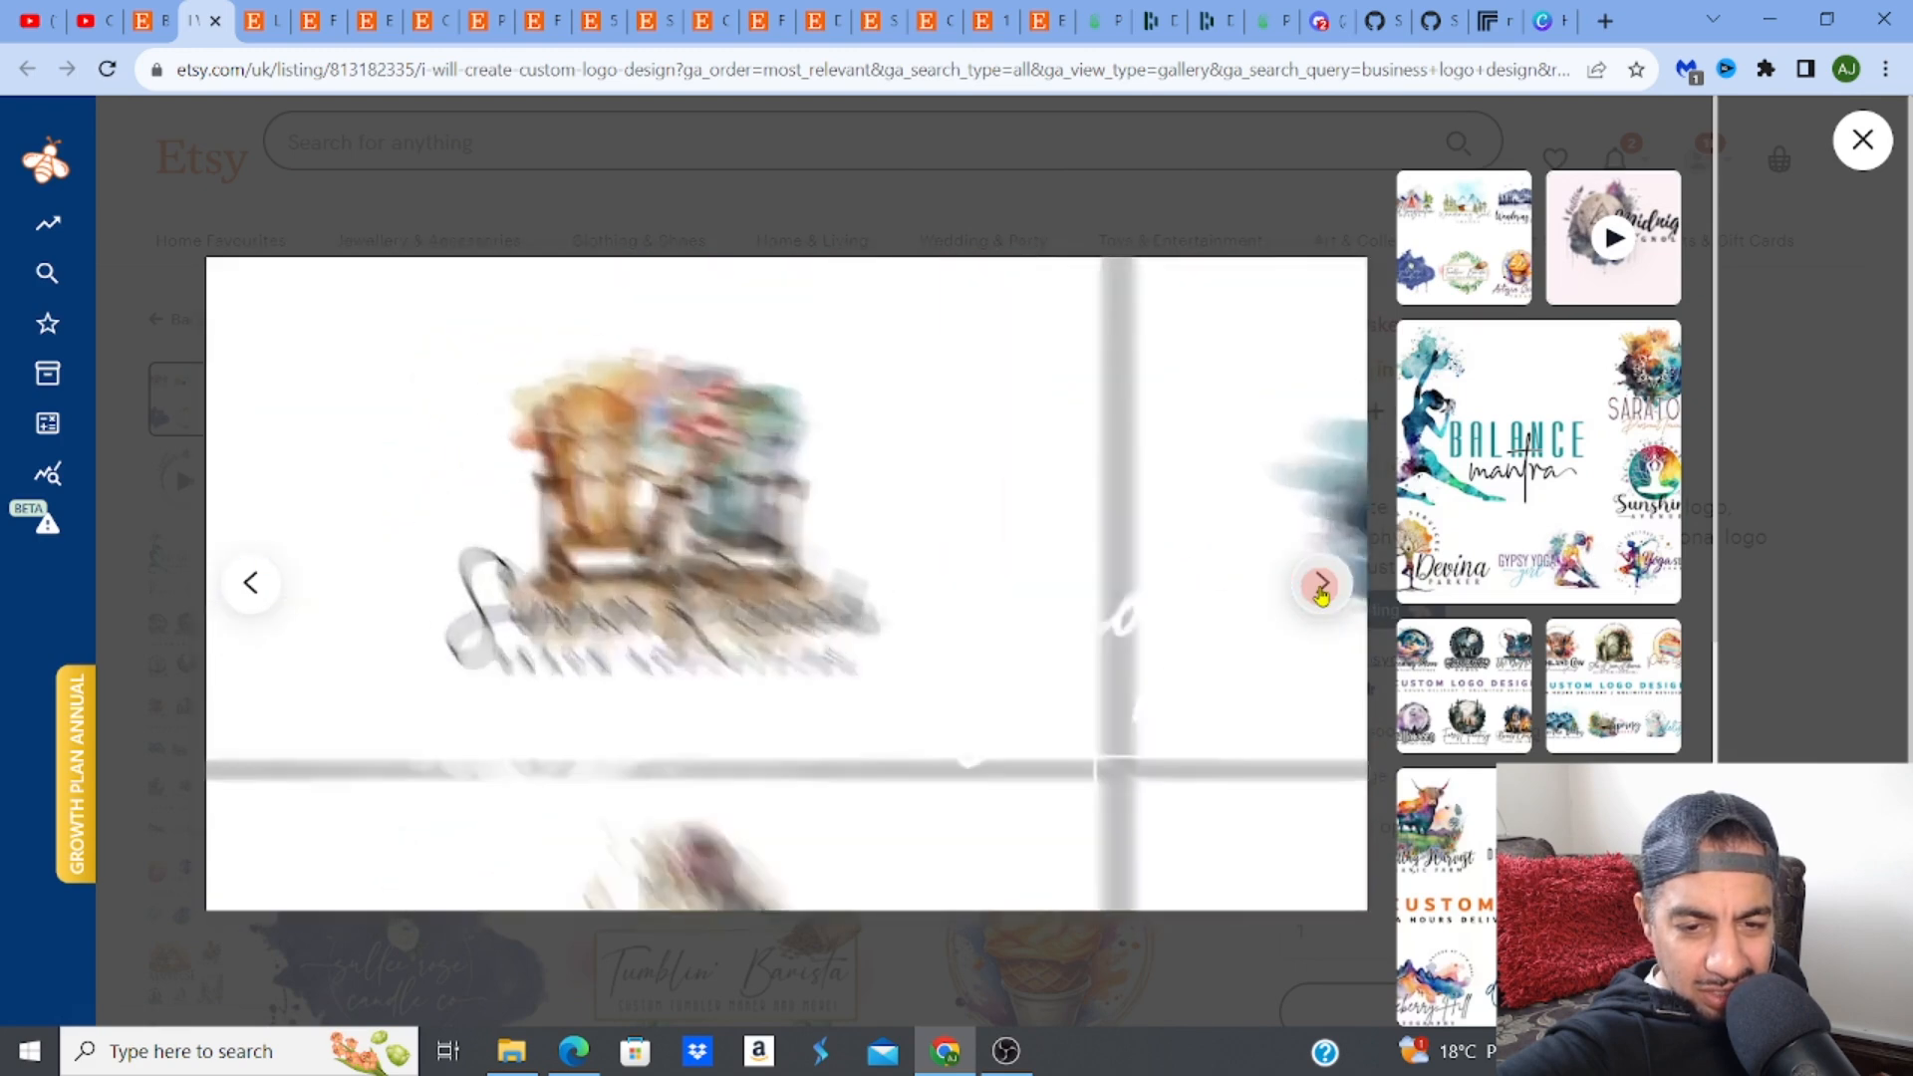
click(1321, 588)
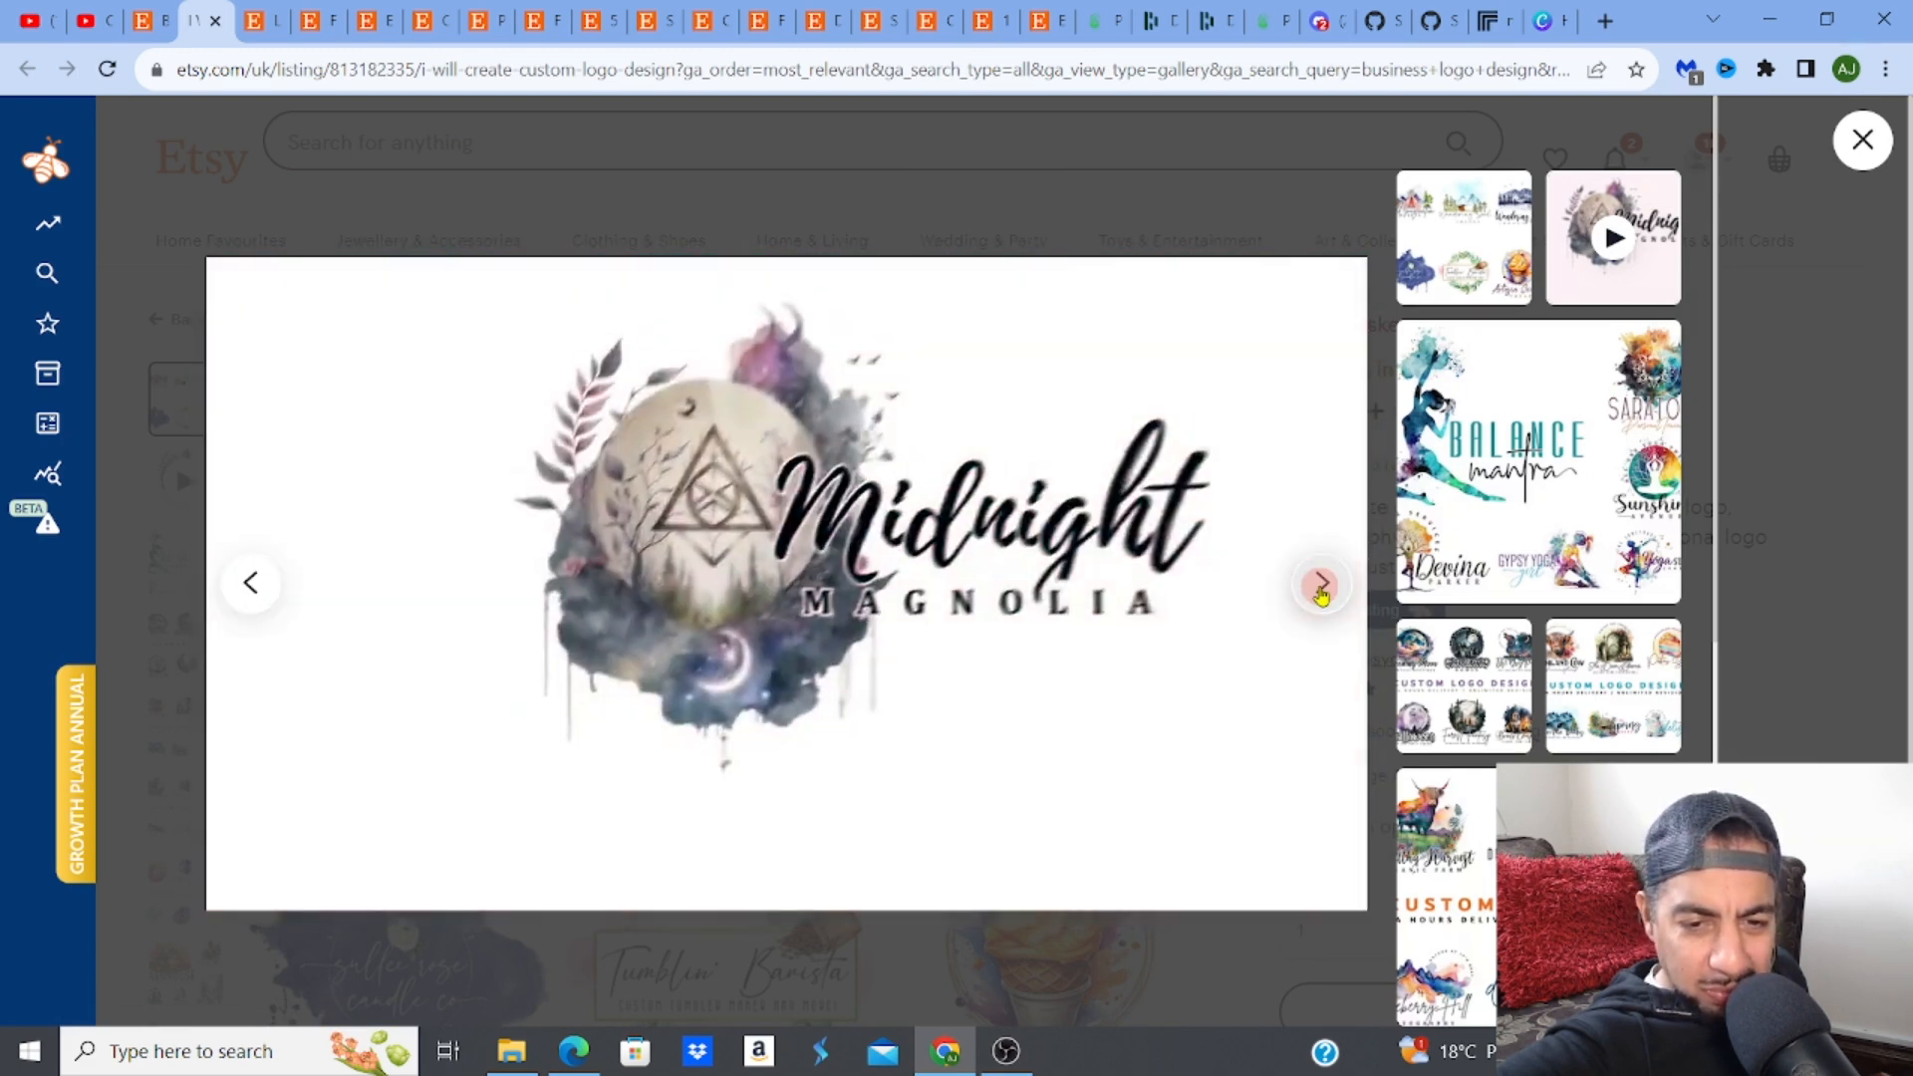
click(1322, 590)
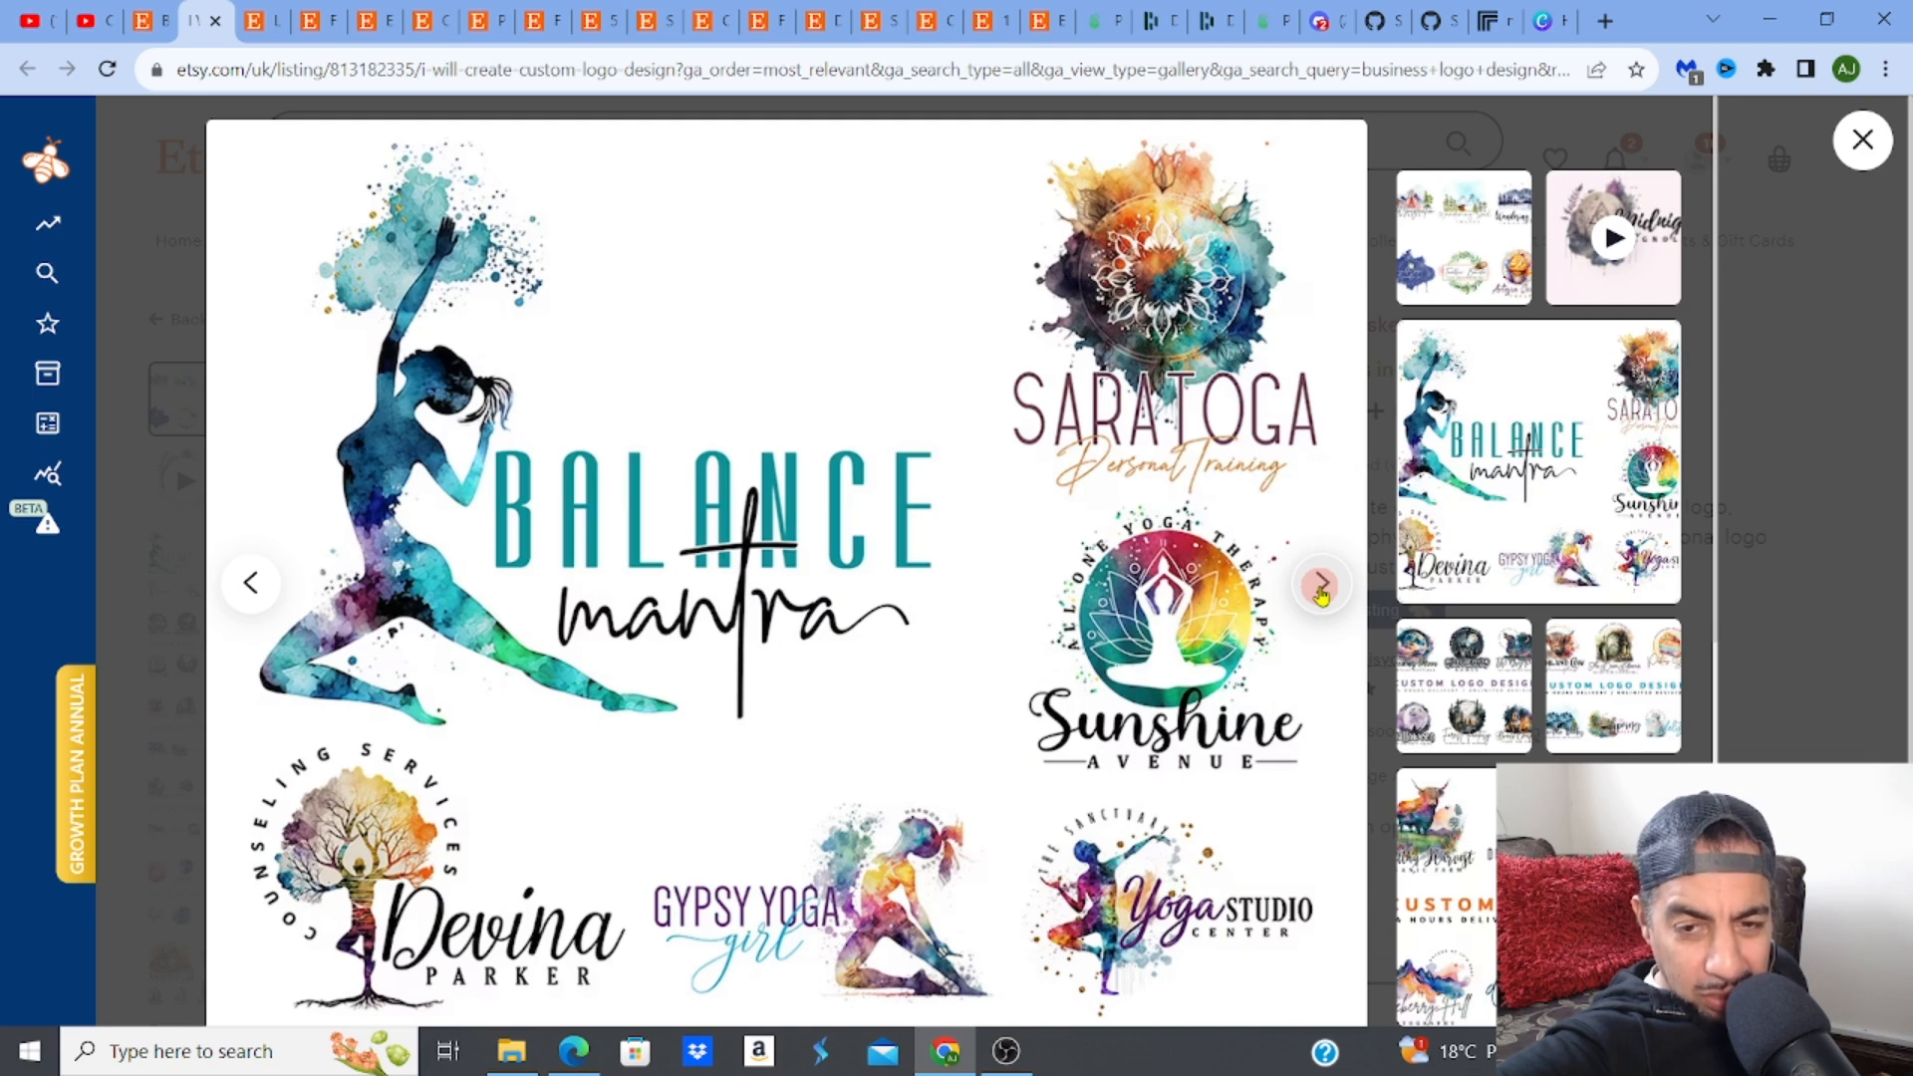
click(1322, 588)
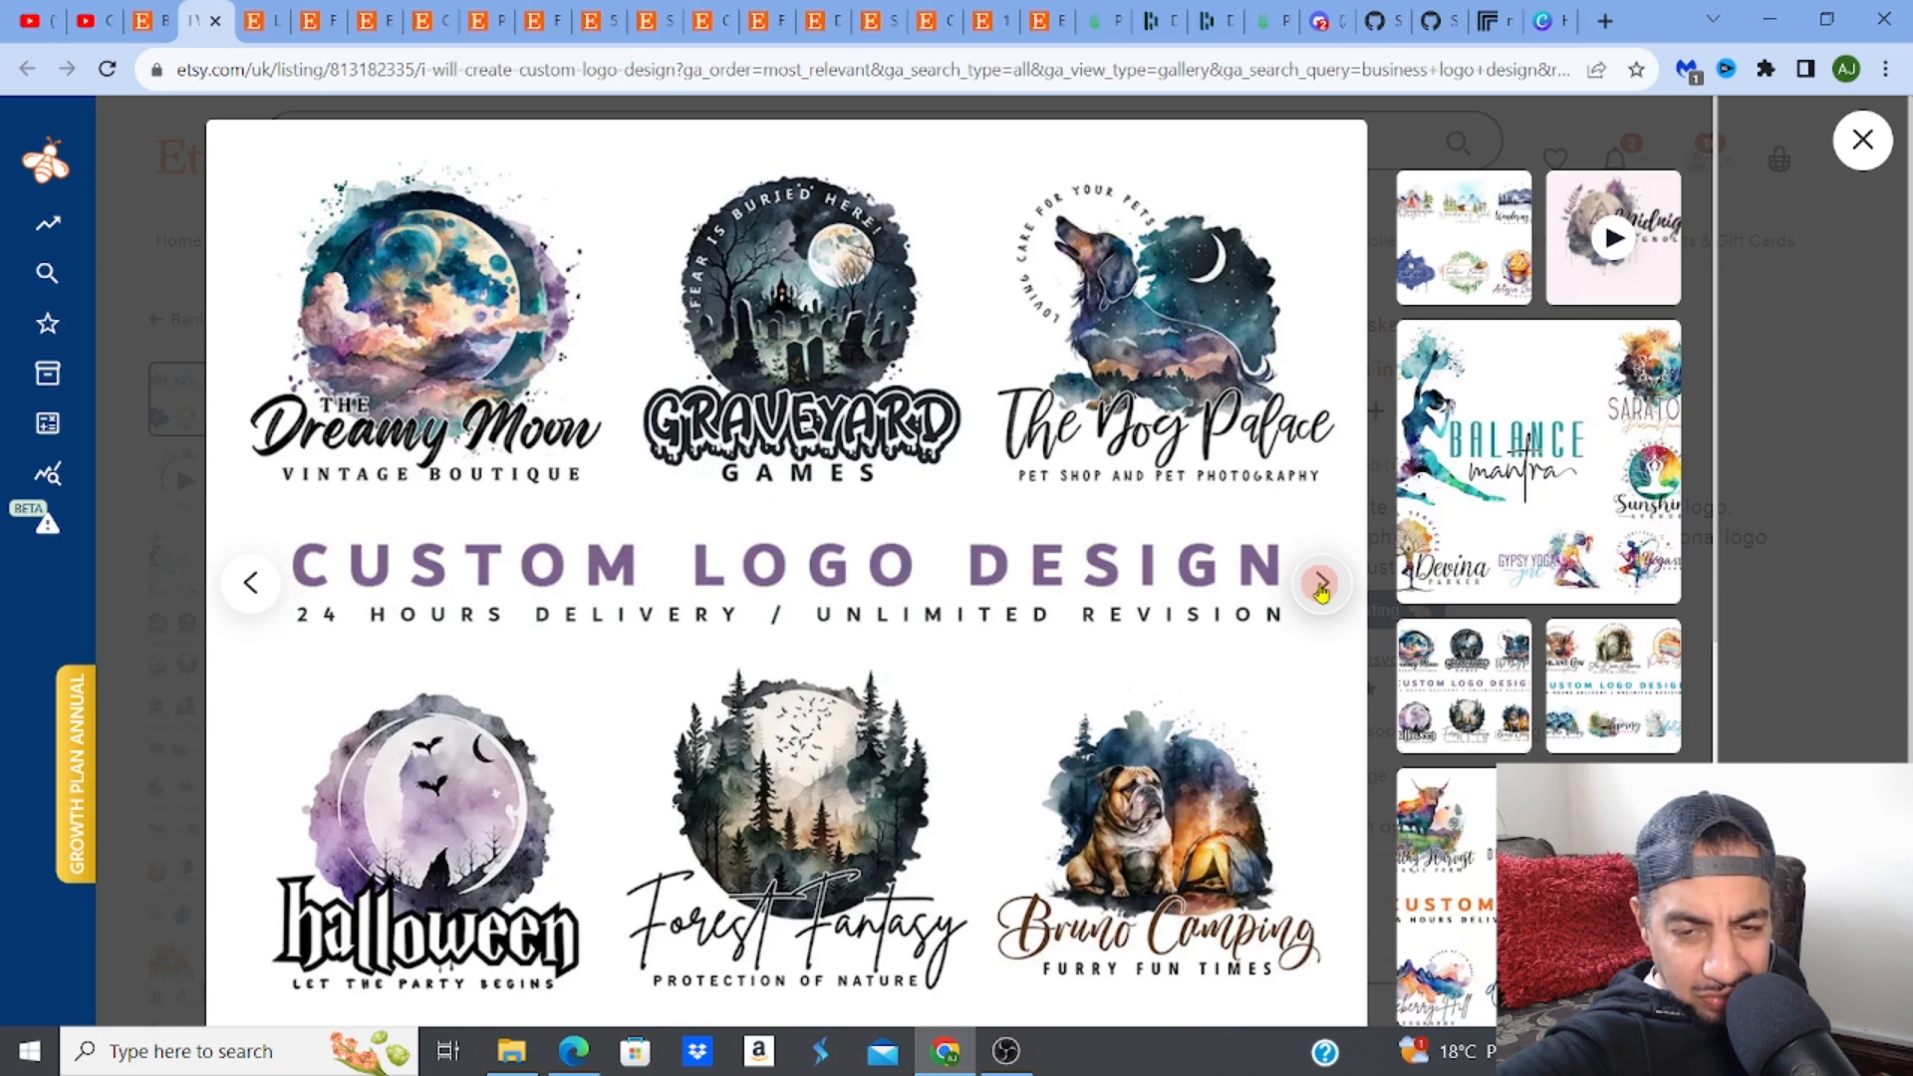
click(1321, 584)
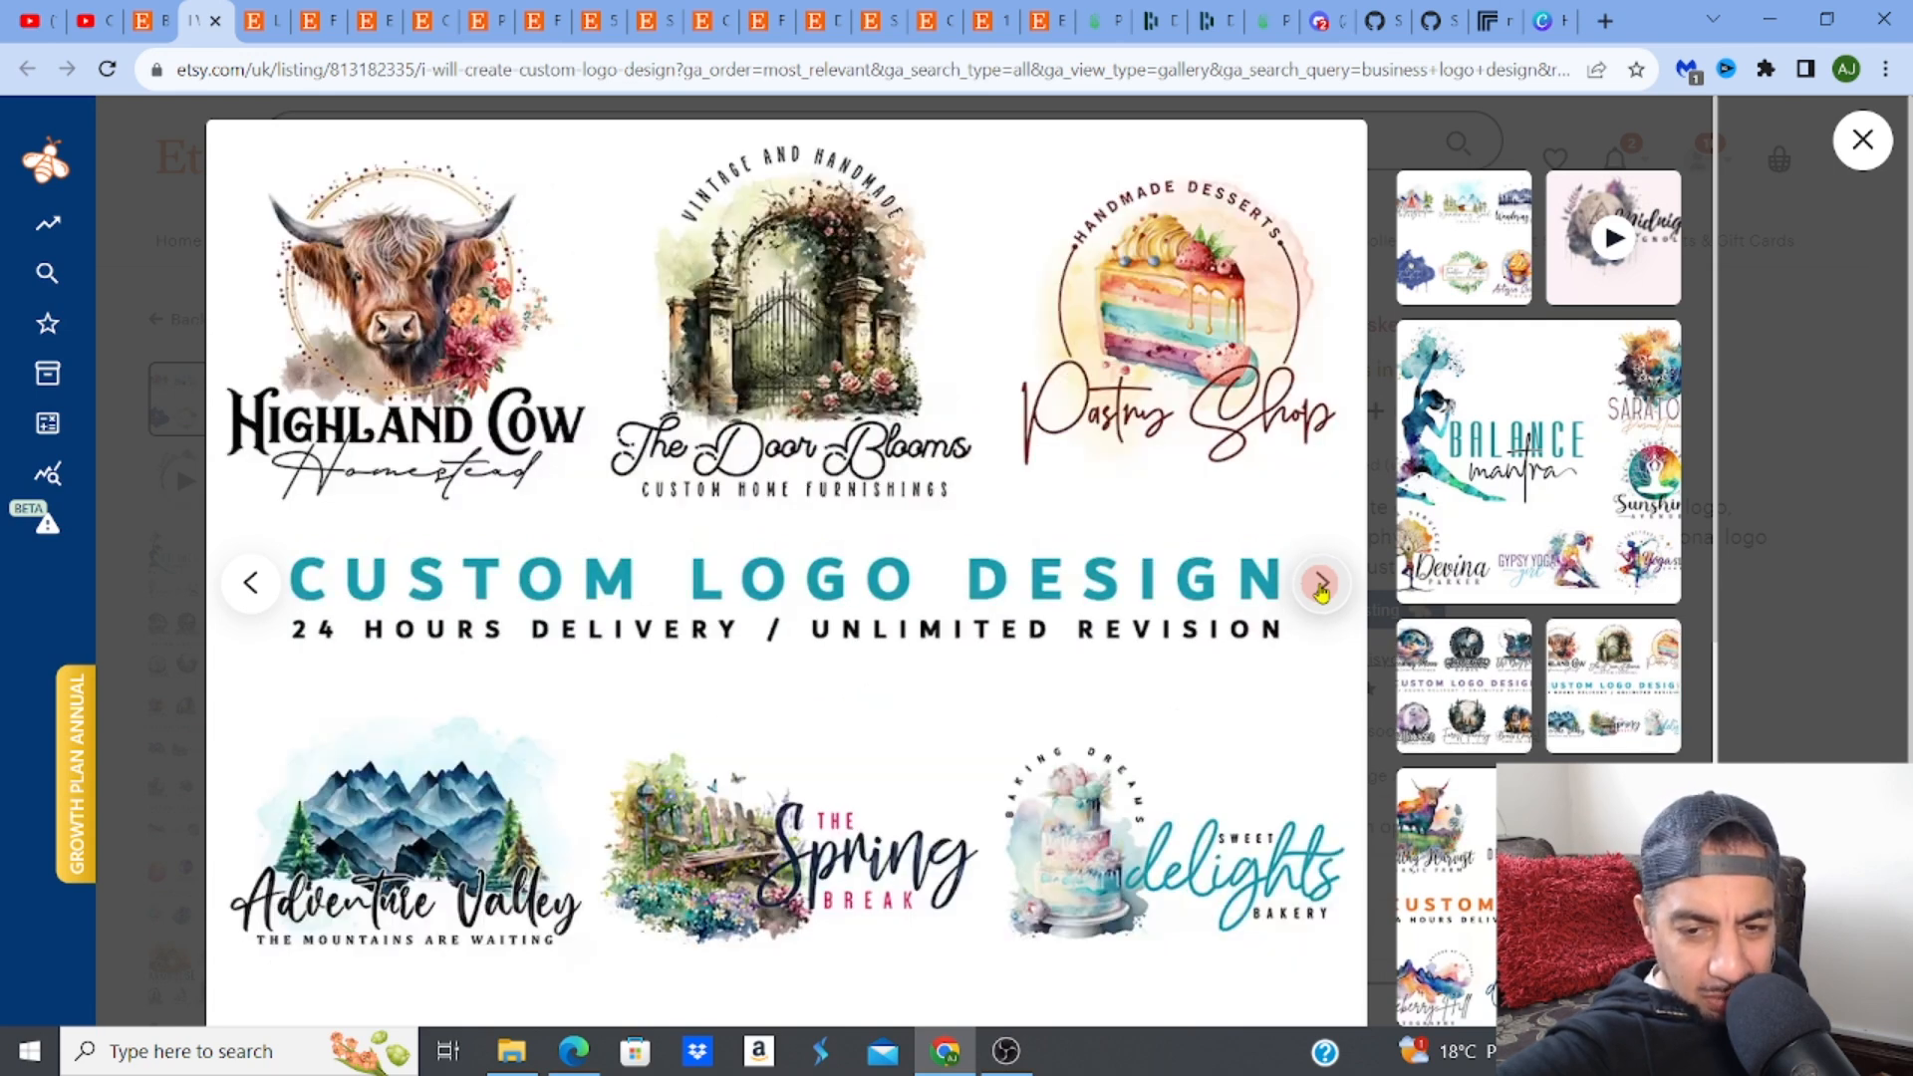
click(1321, 583)
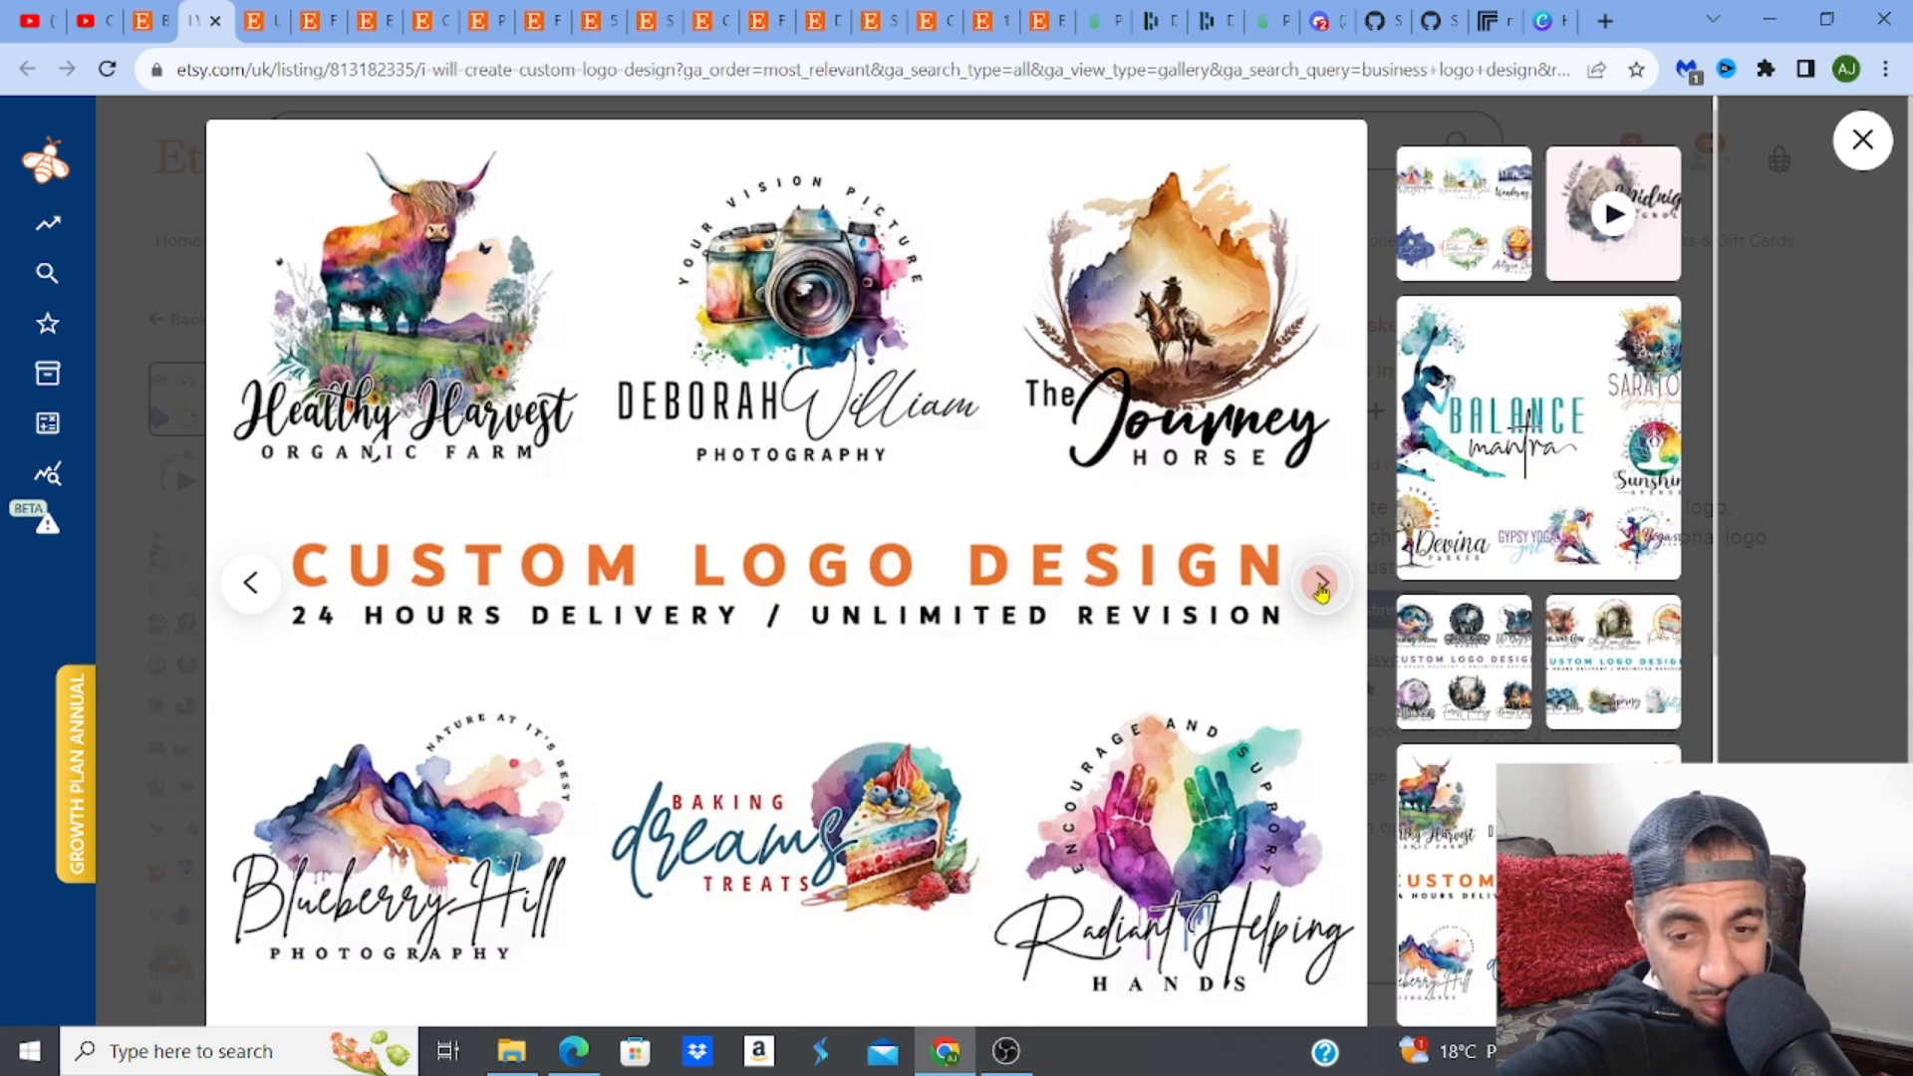
click(1322, 588)
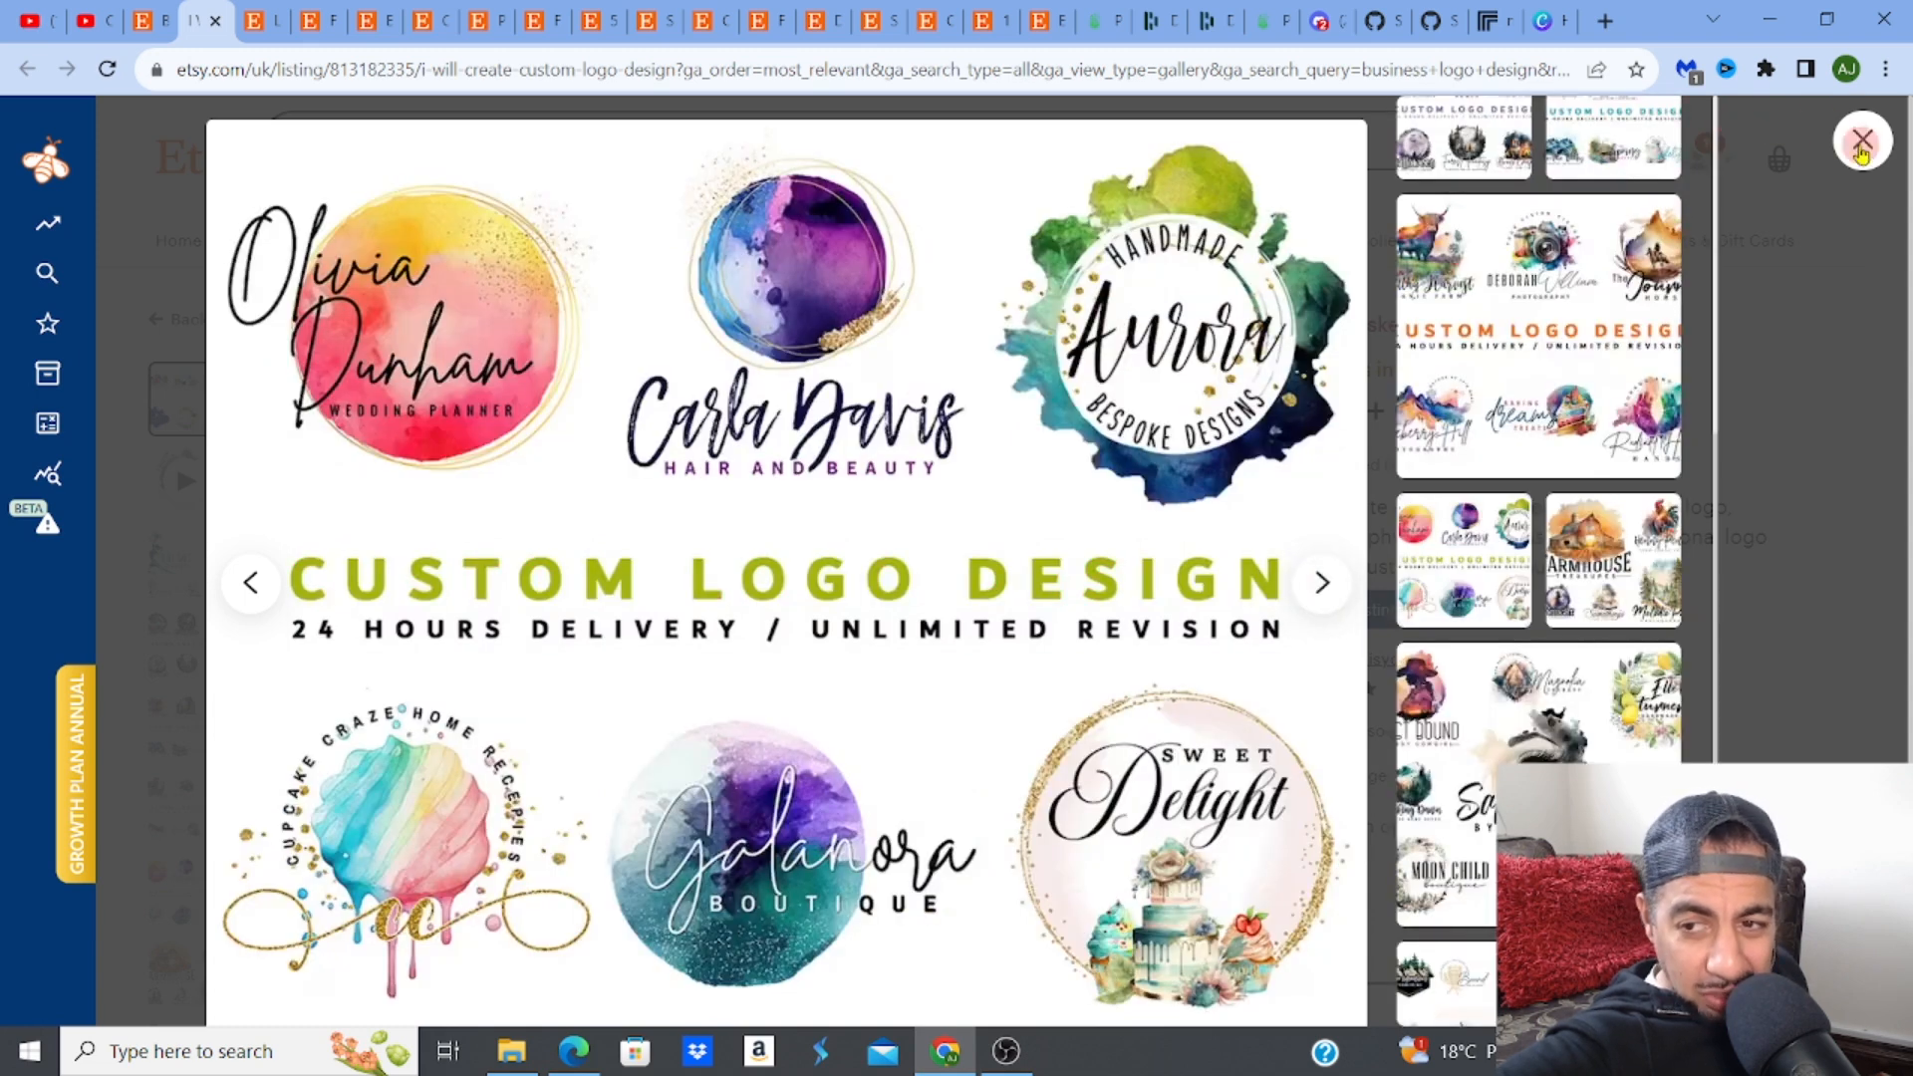
click(1863, 141)
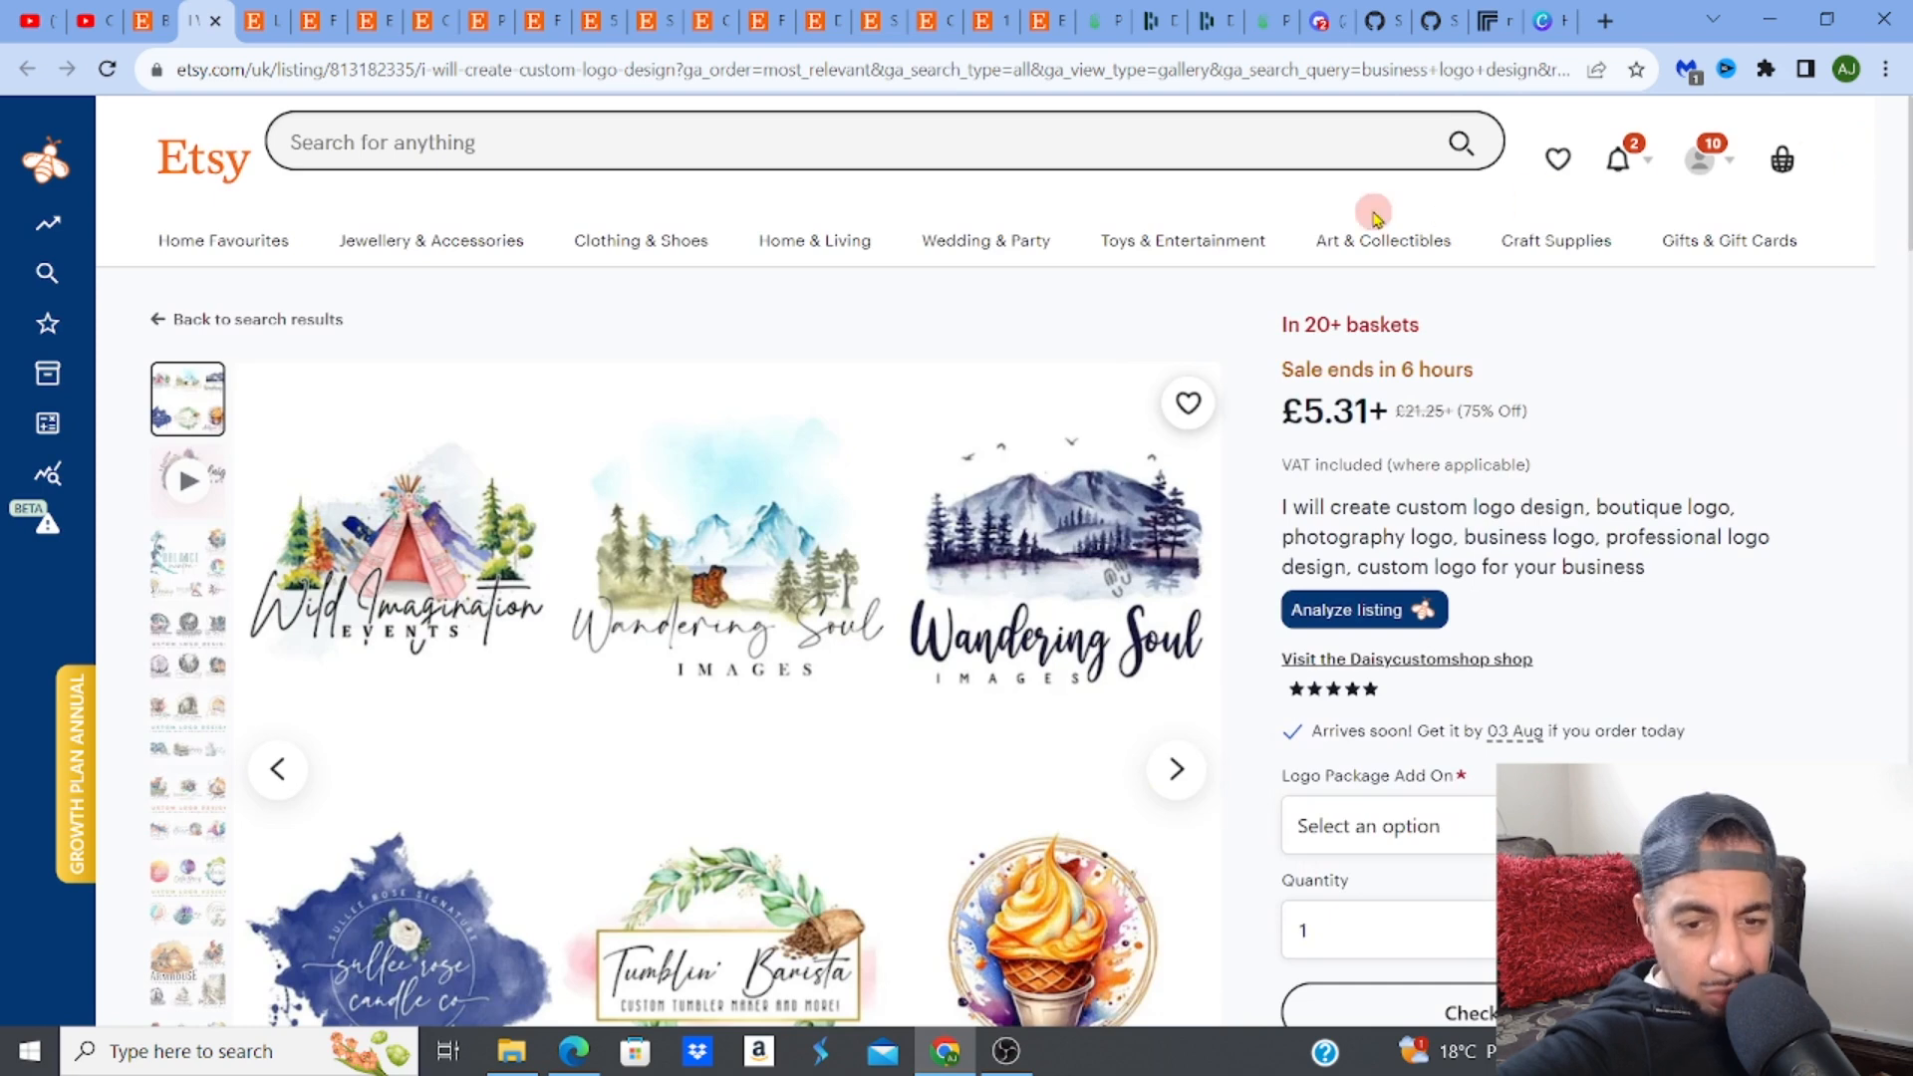
Return to the business logo design results, open Product Analytics and sort the listings by monthly revenue, highest first
click(153, 30)
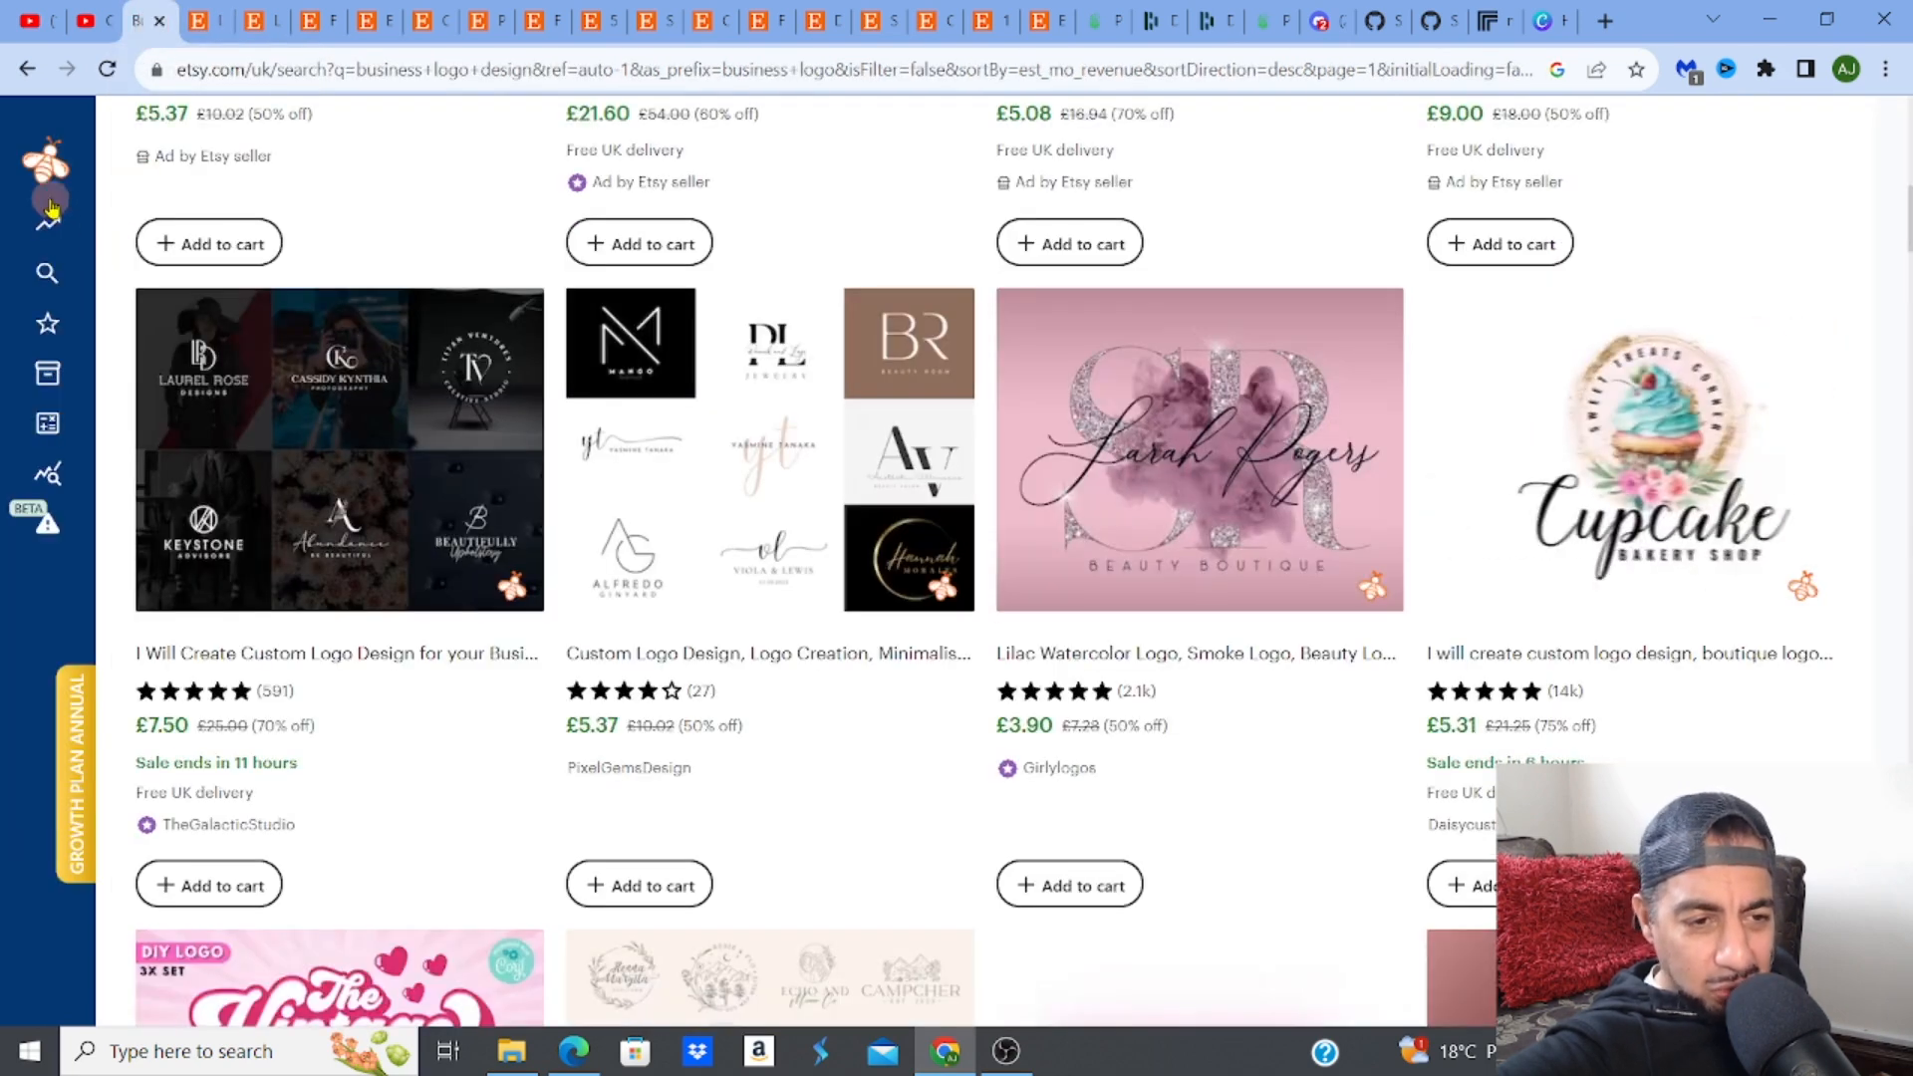
mouse_move(55, 225)
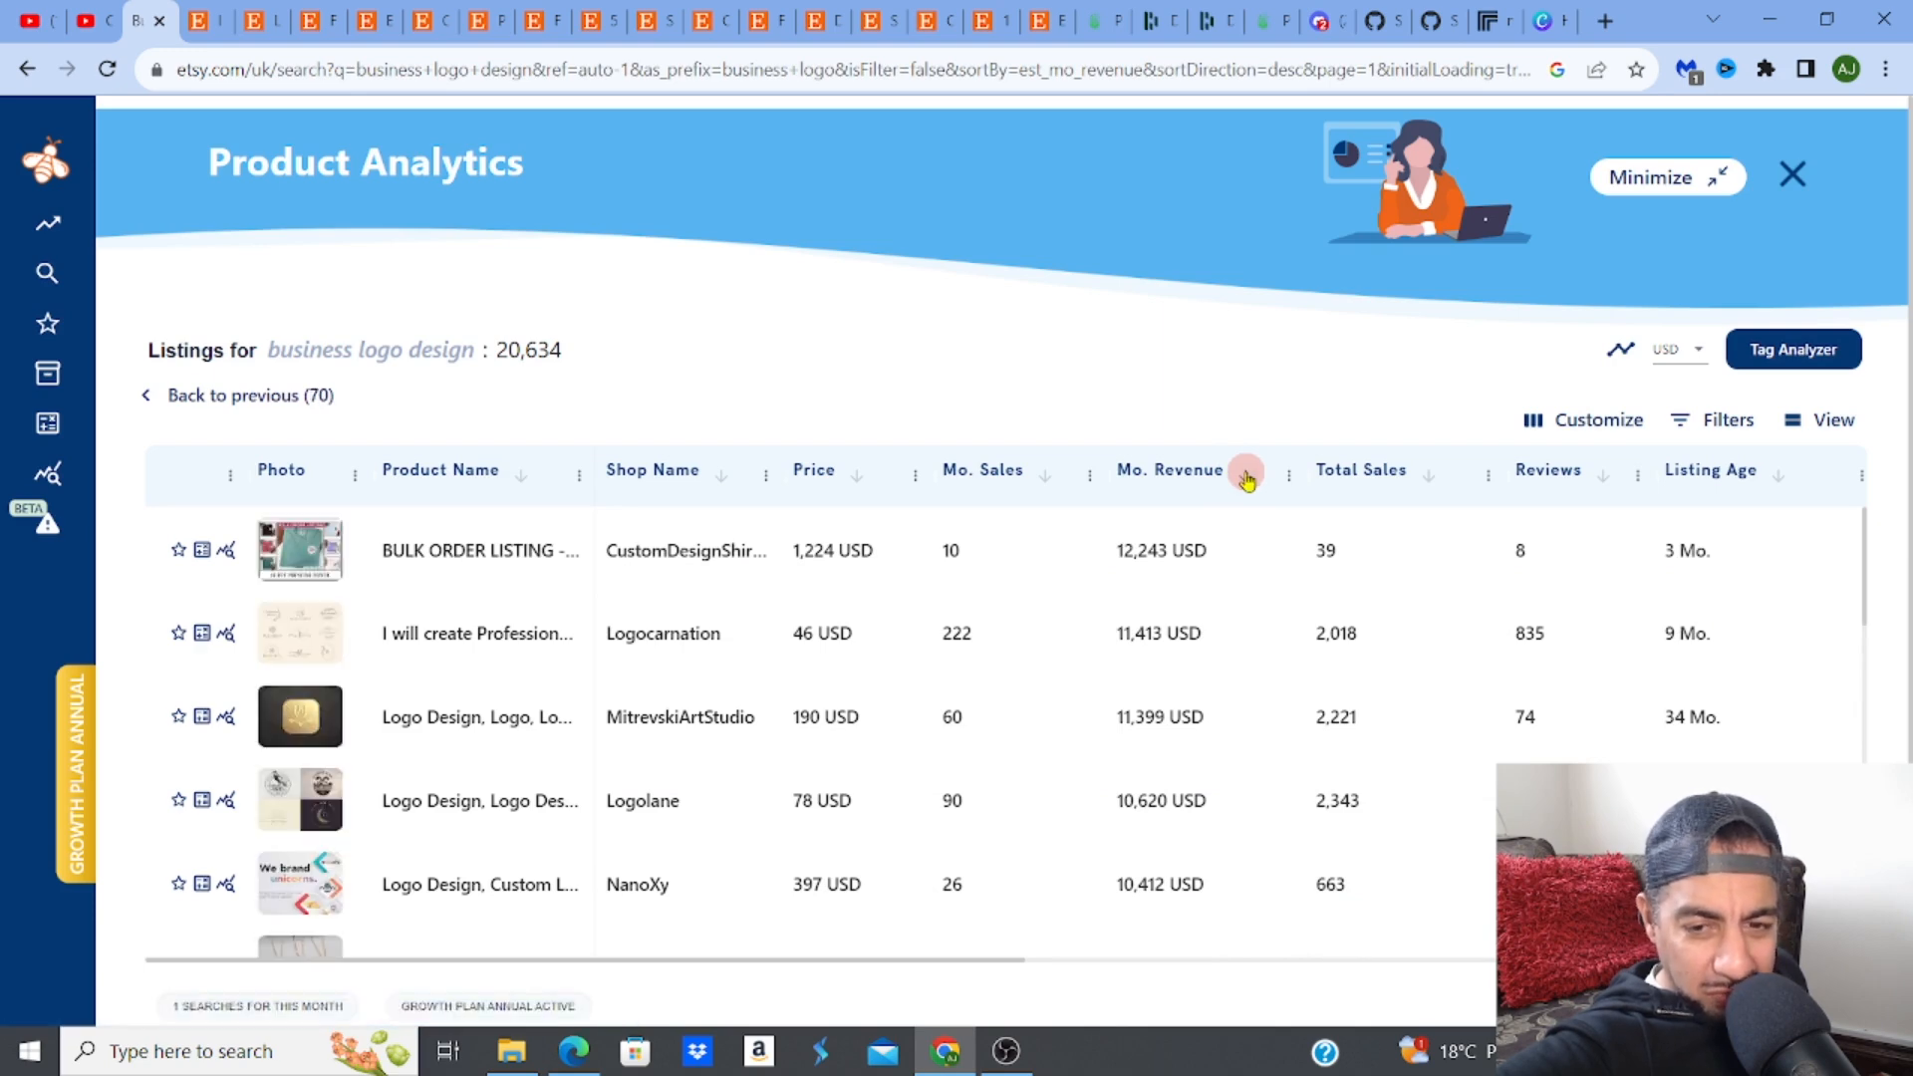
click(1248, 478)
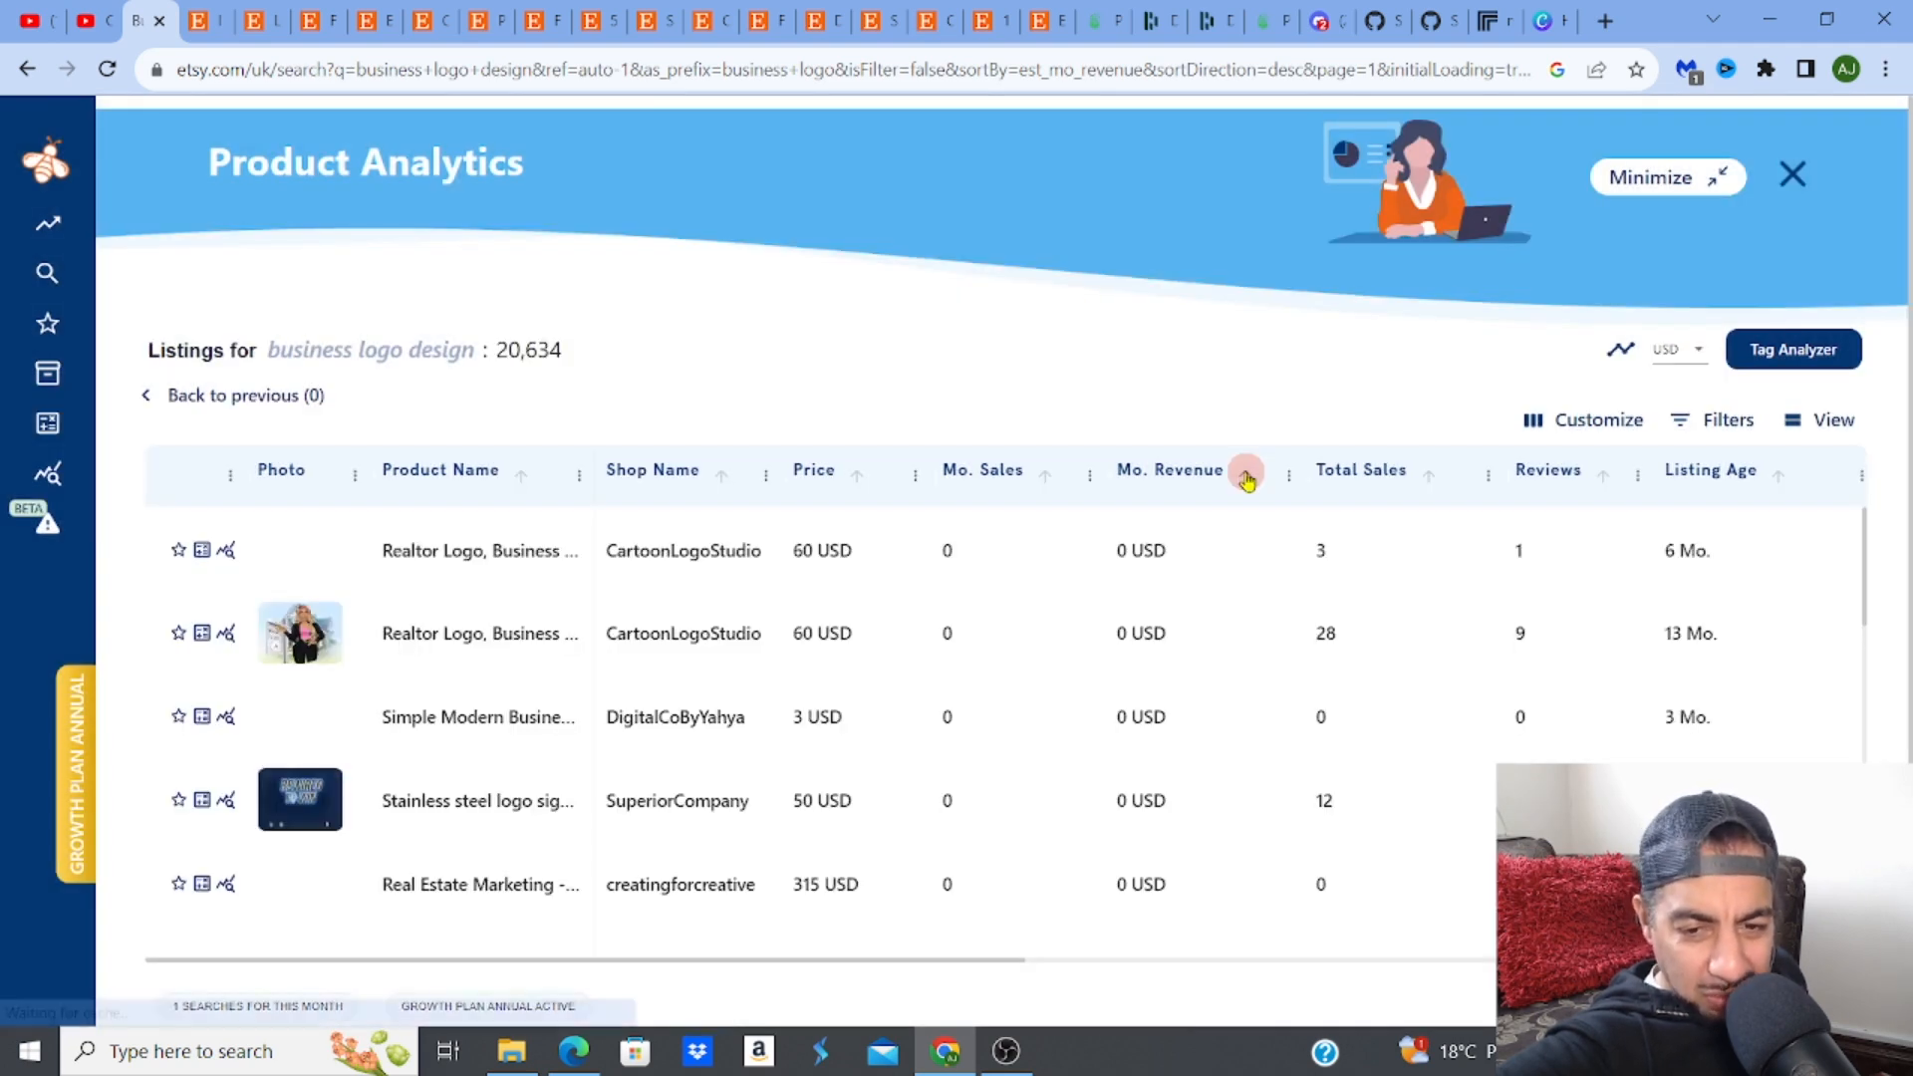
click(1246, 478)
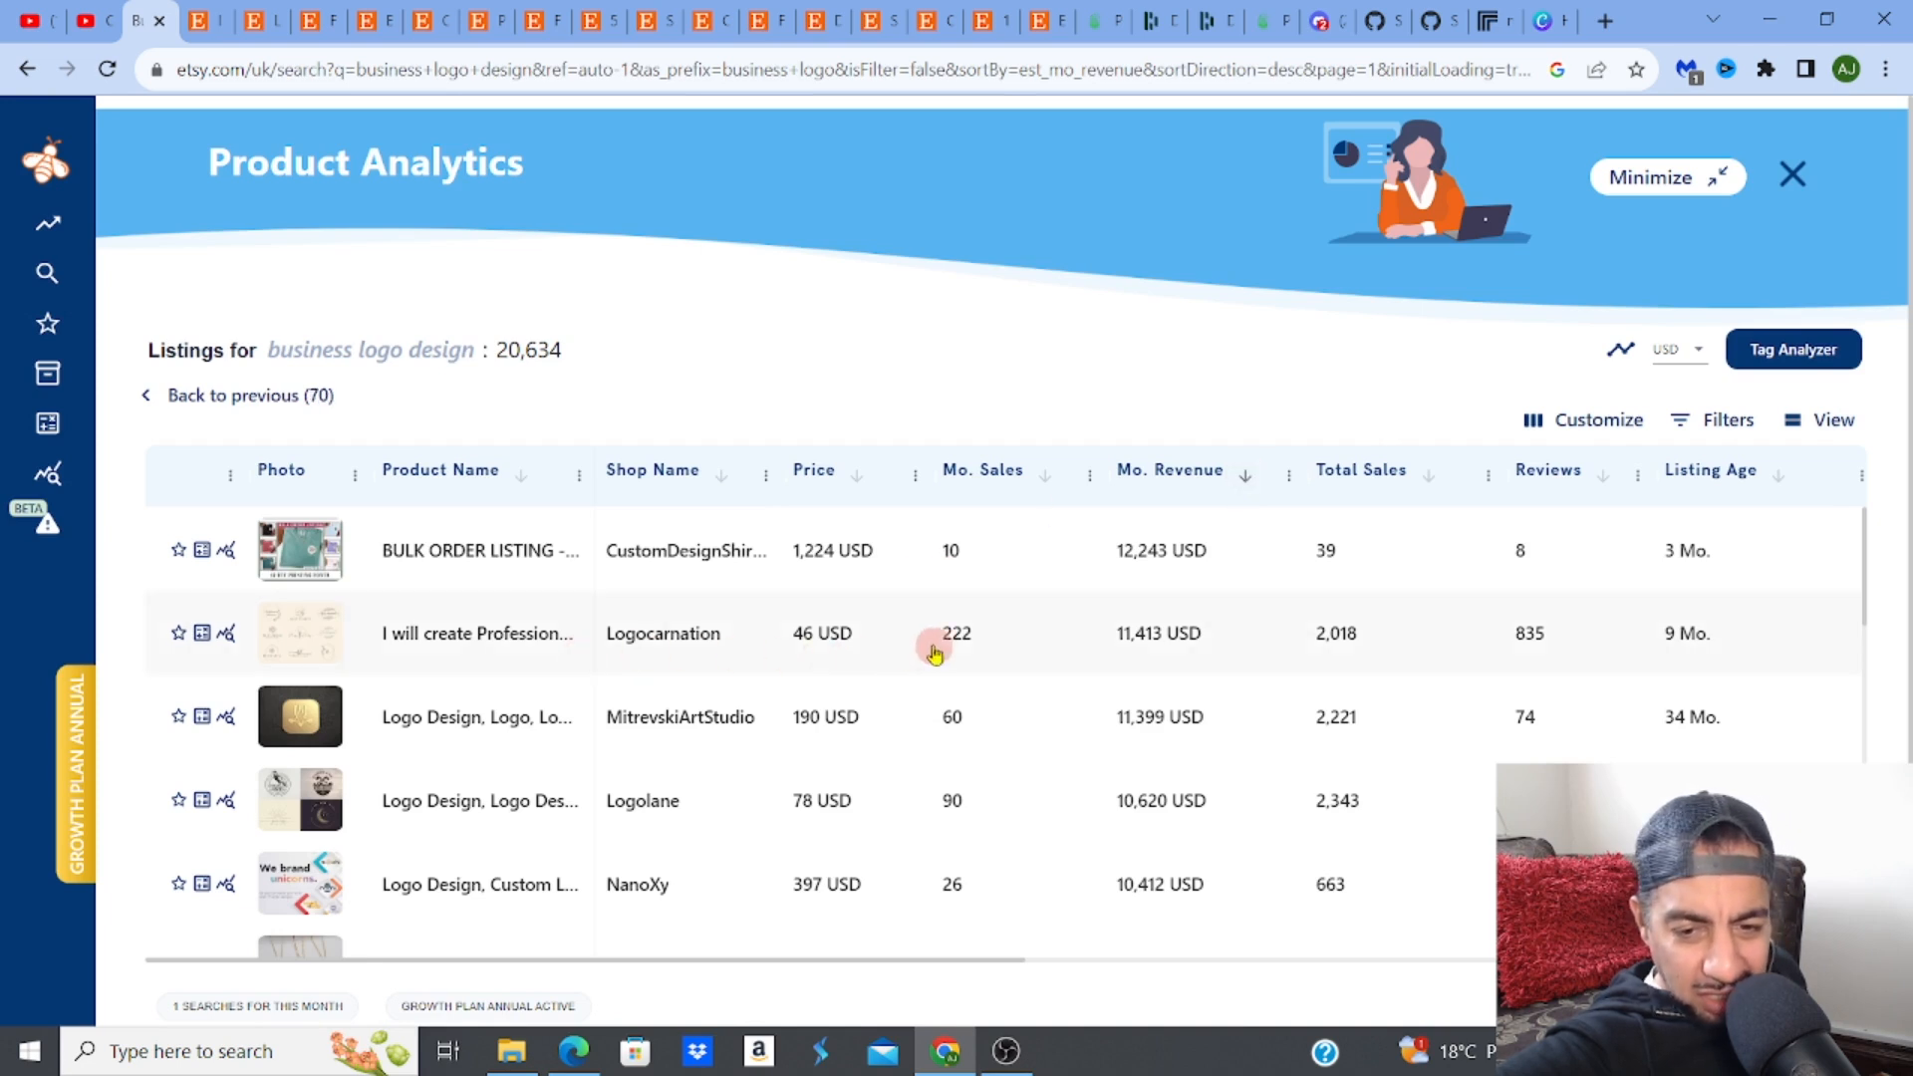
Open the Logocarnation professional logo design listing on Etsy from its analytics details and view its images up to the package comparison
mouse_move(312, 635)
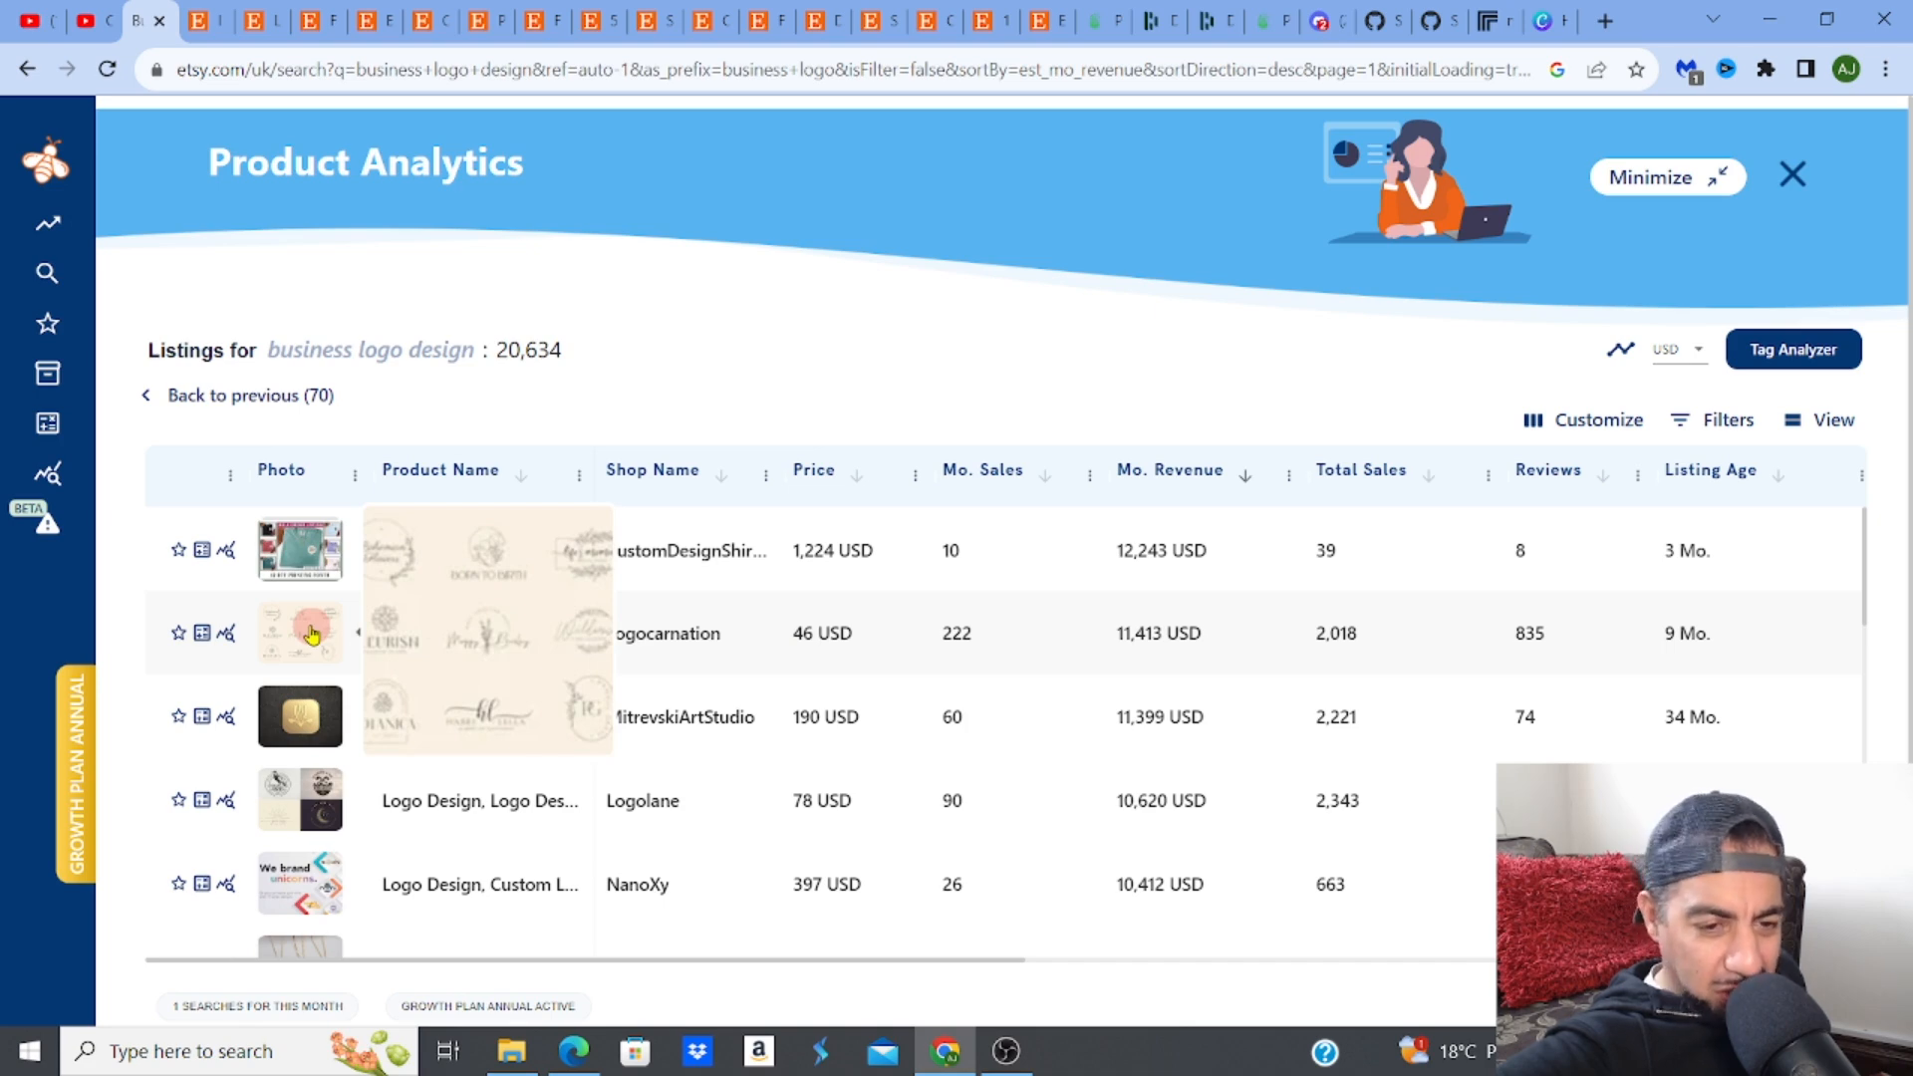
click(312, 634)
click(1607, 367)
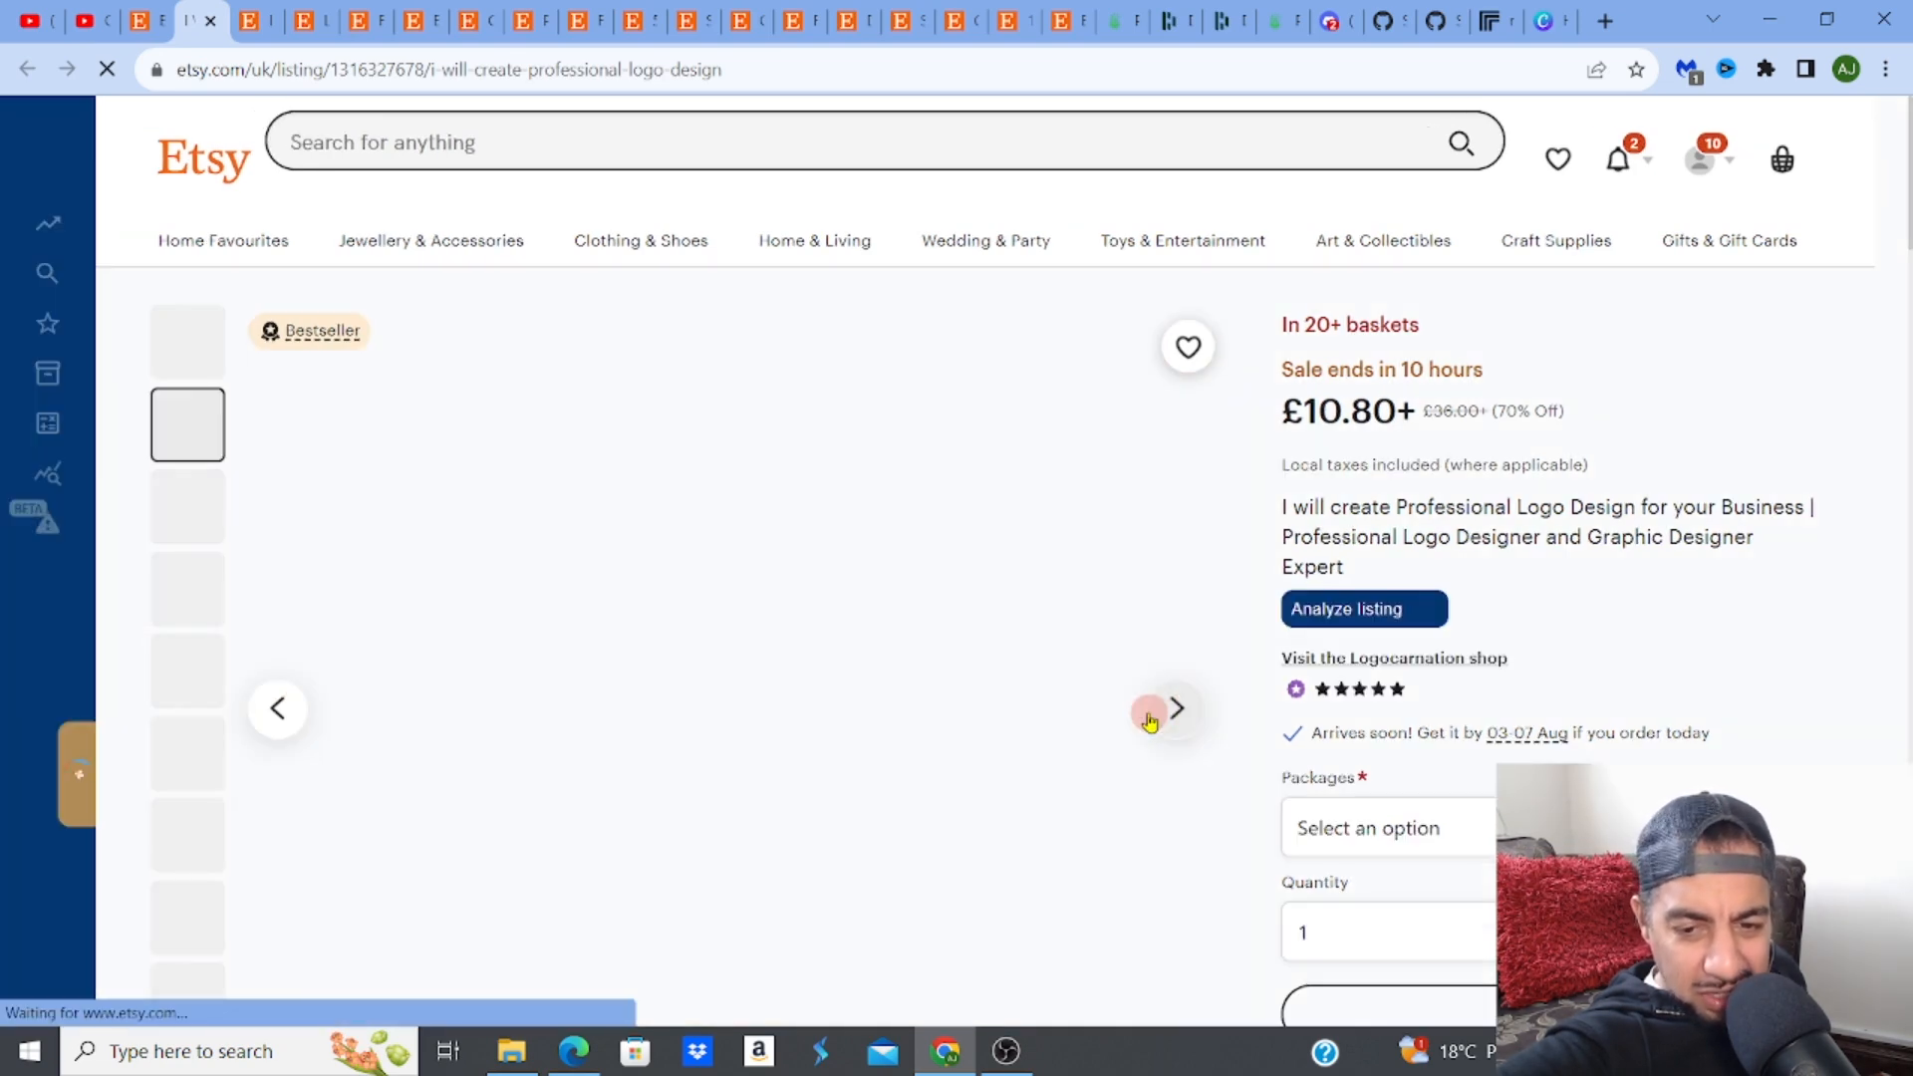
click(1176, 711)
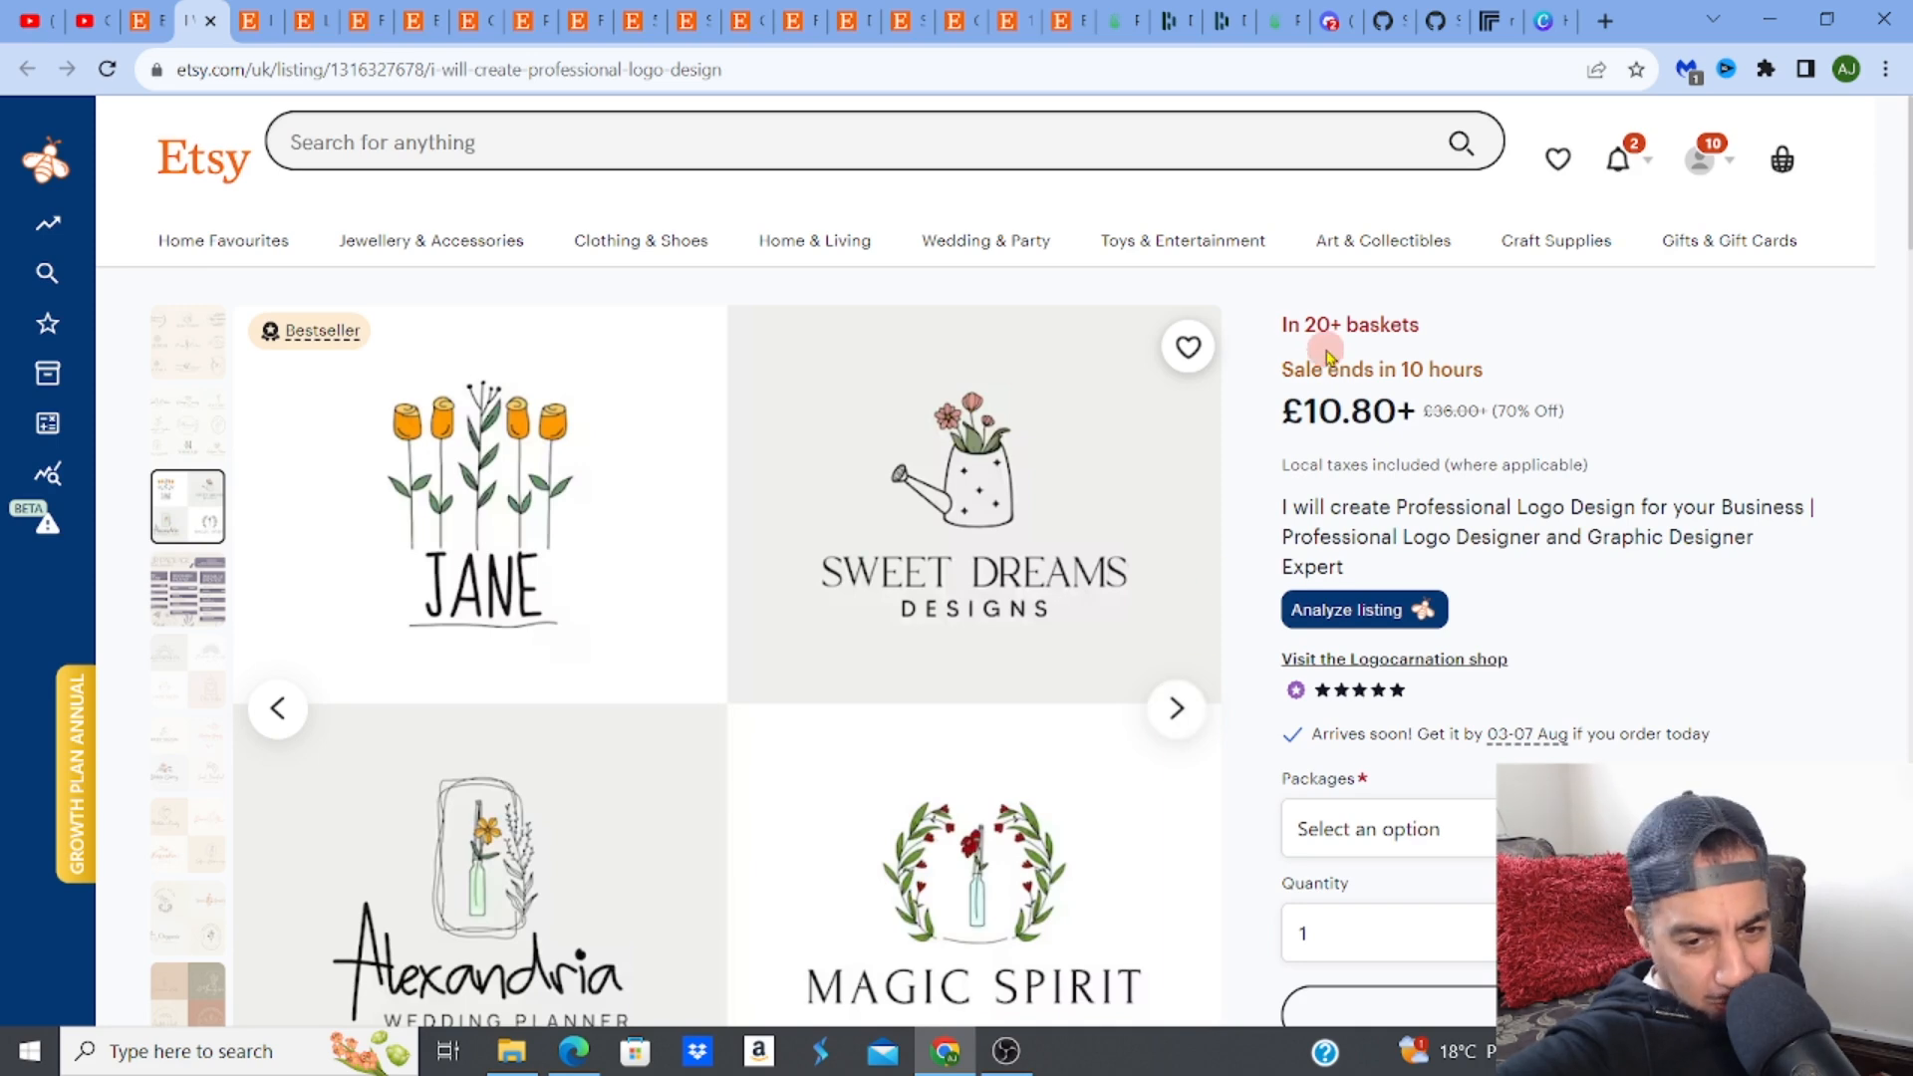
click(1177, 707)
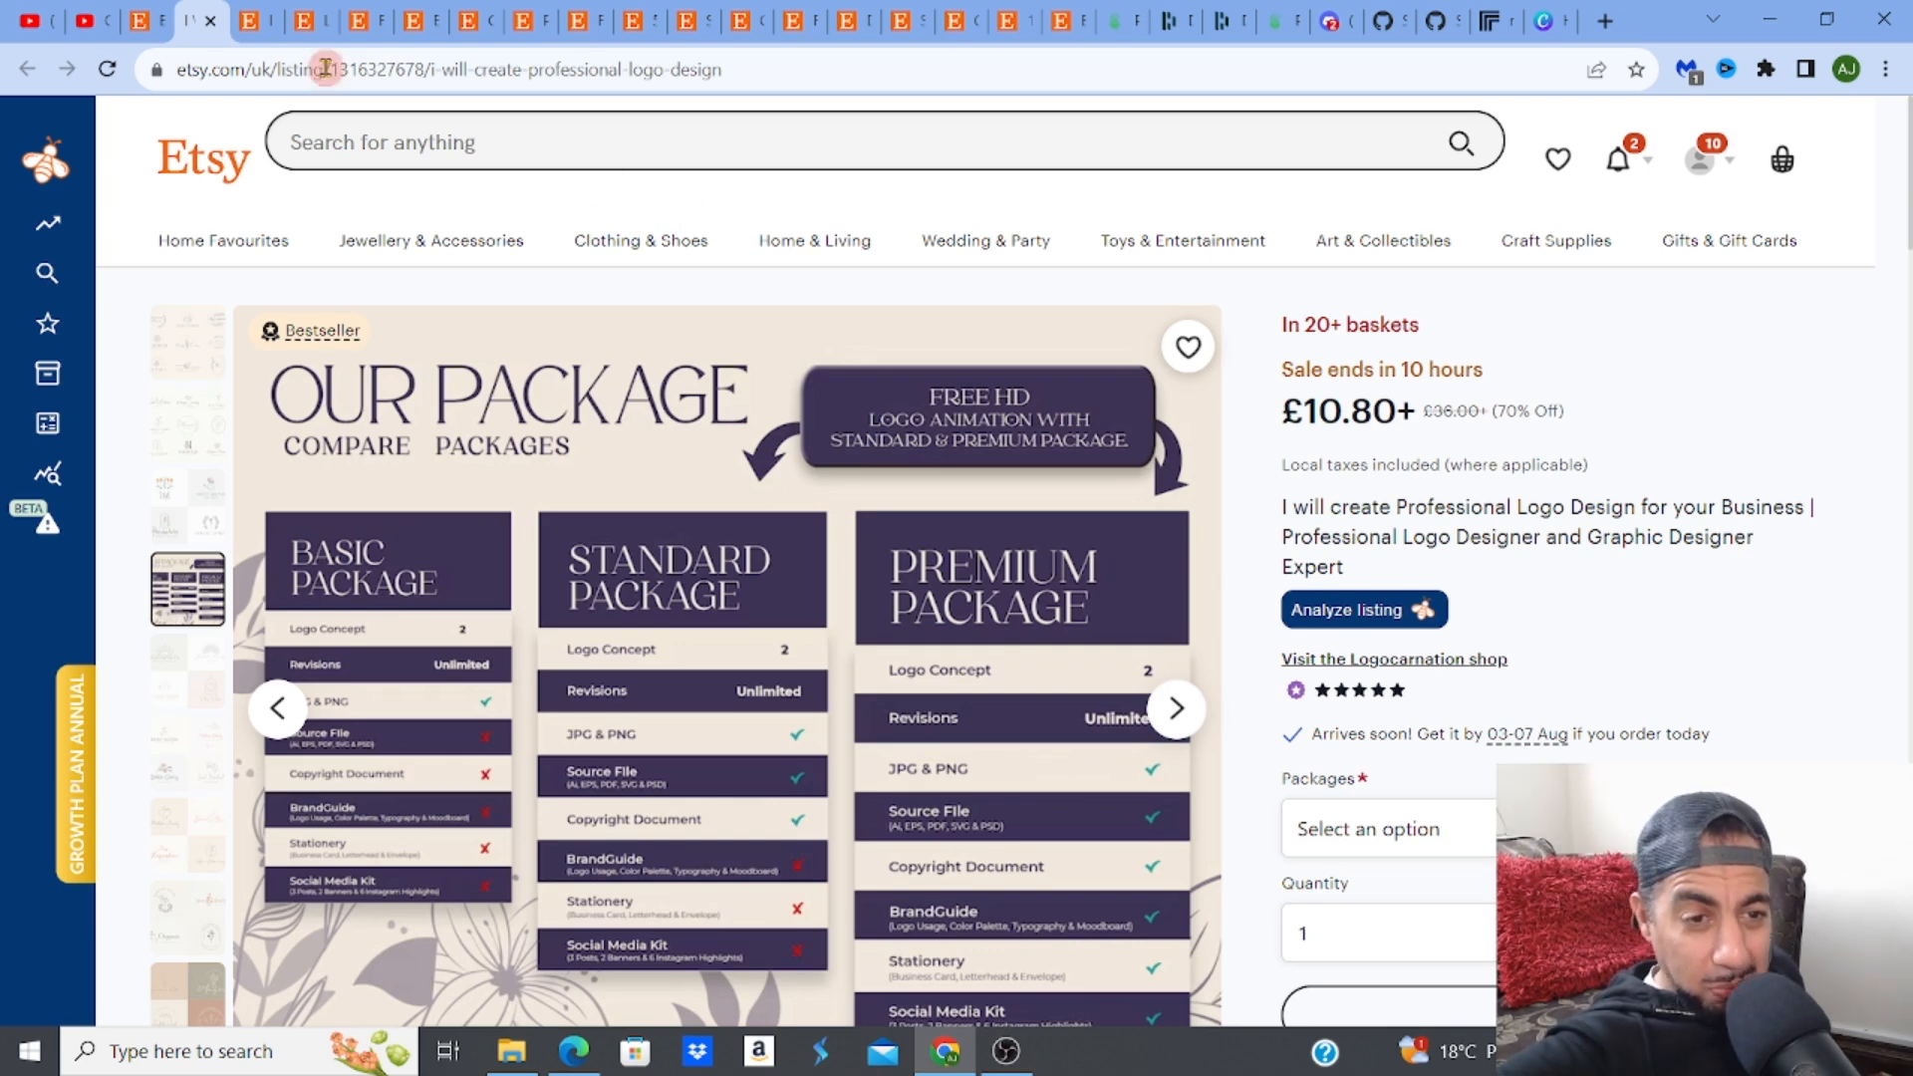
Return to the analytics for business logo design and close the Logocarnation listing details and Product Analytics
click(144, 35)
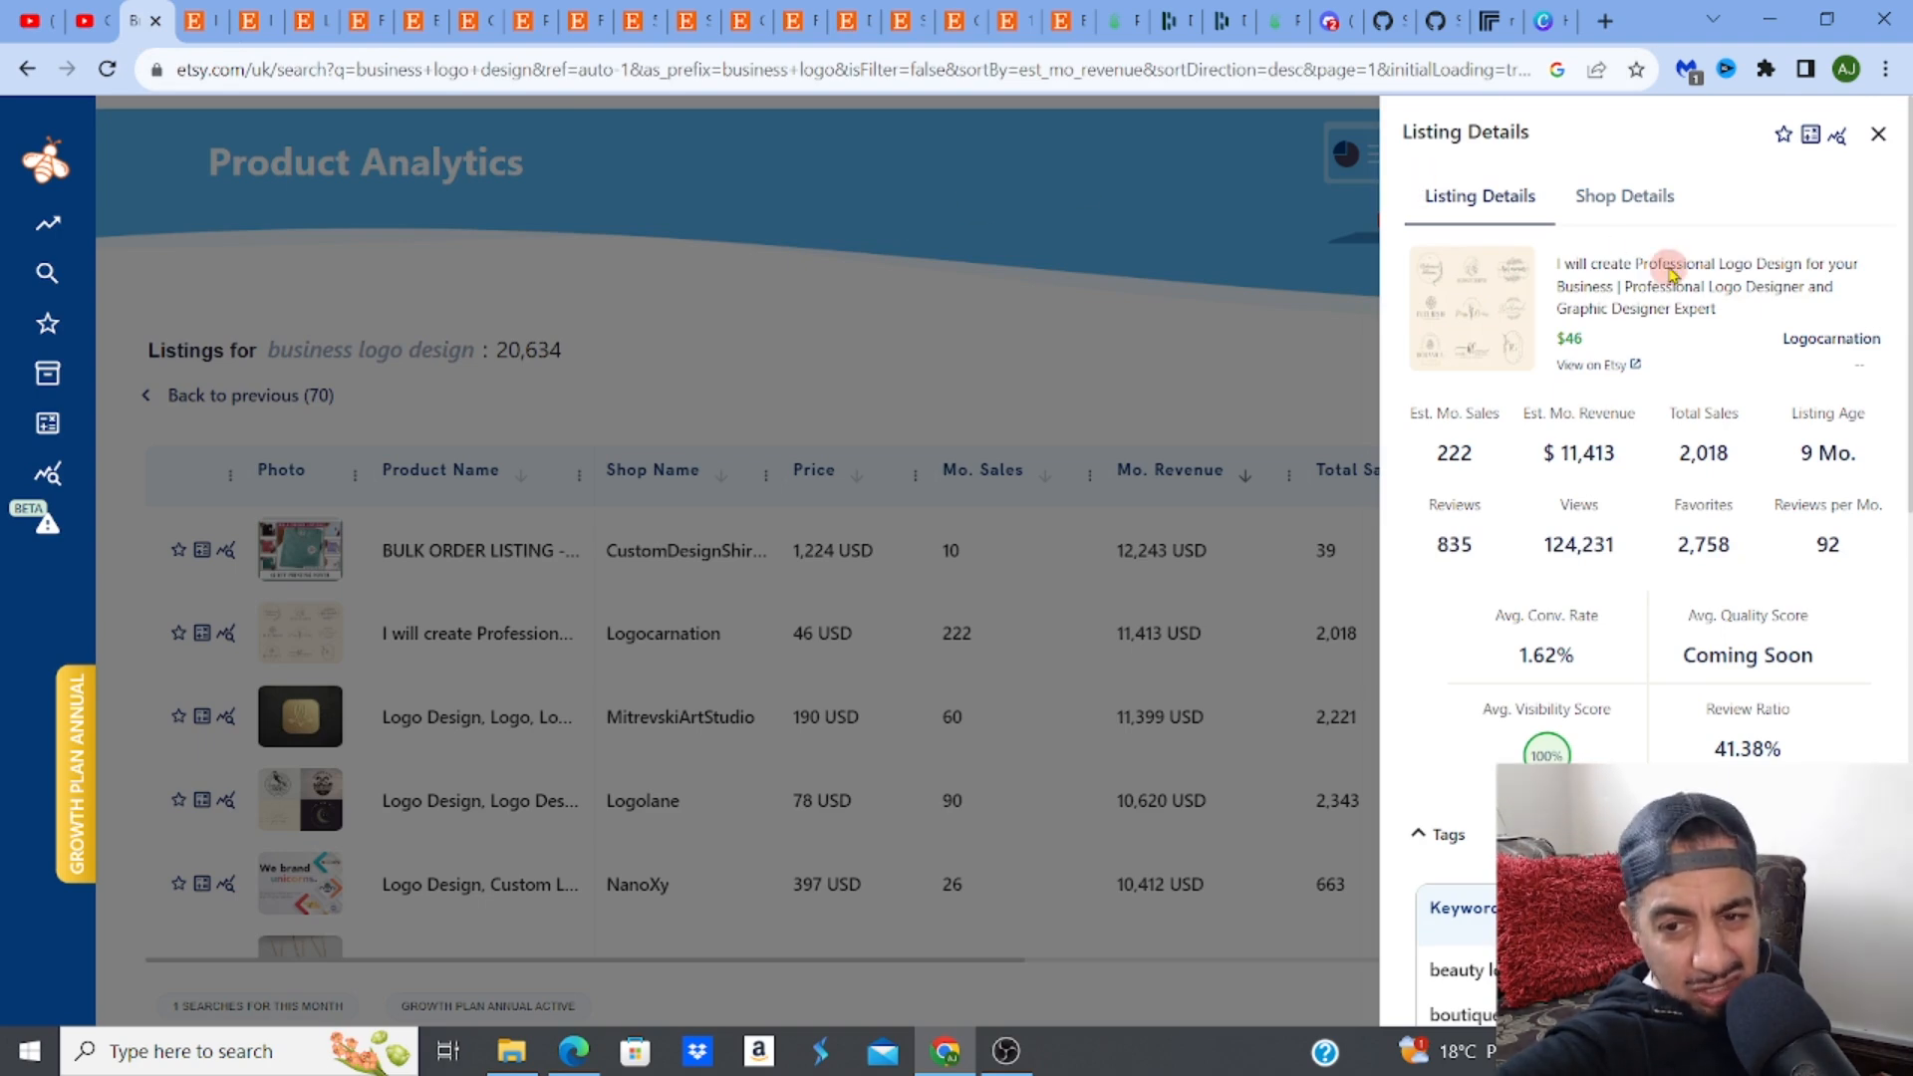
click(1878, 135)
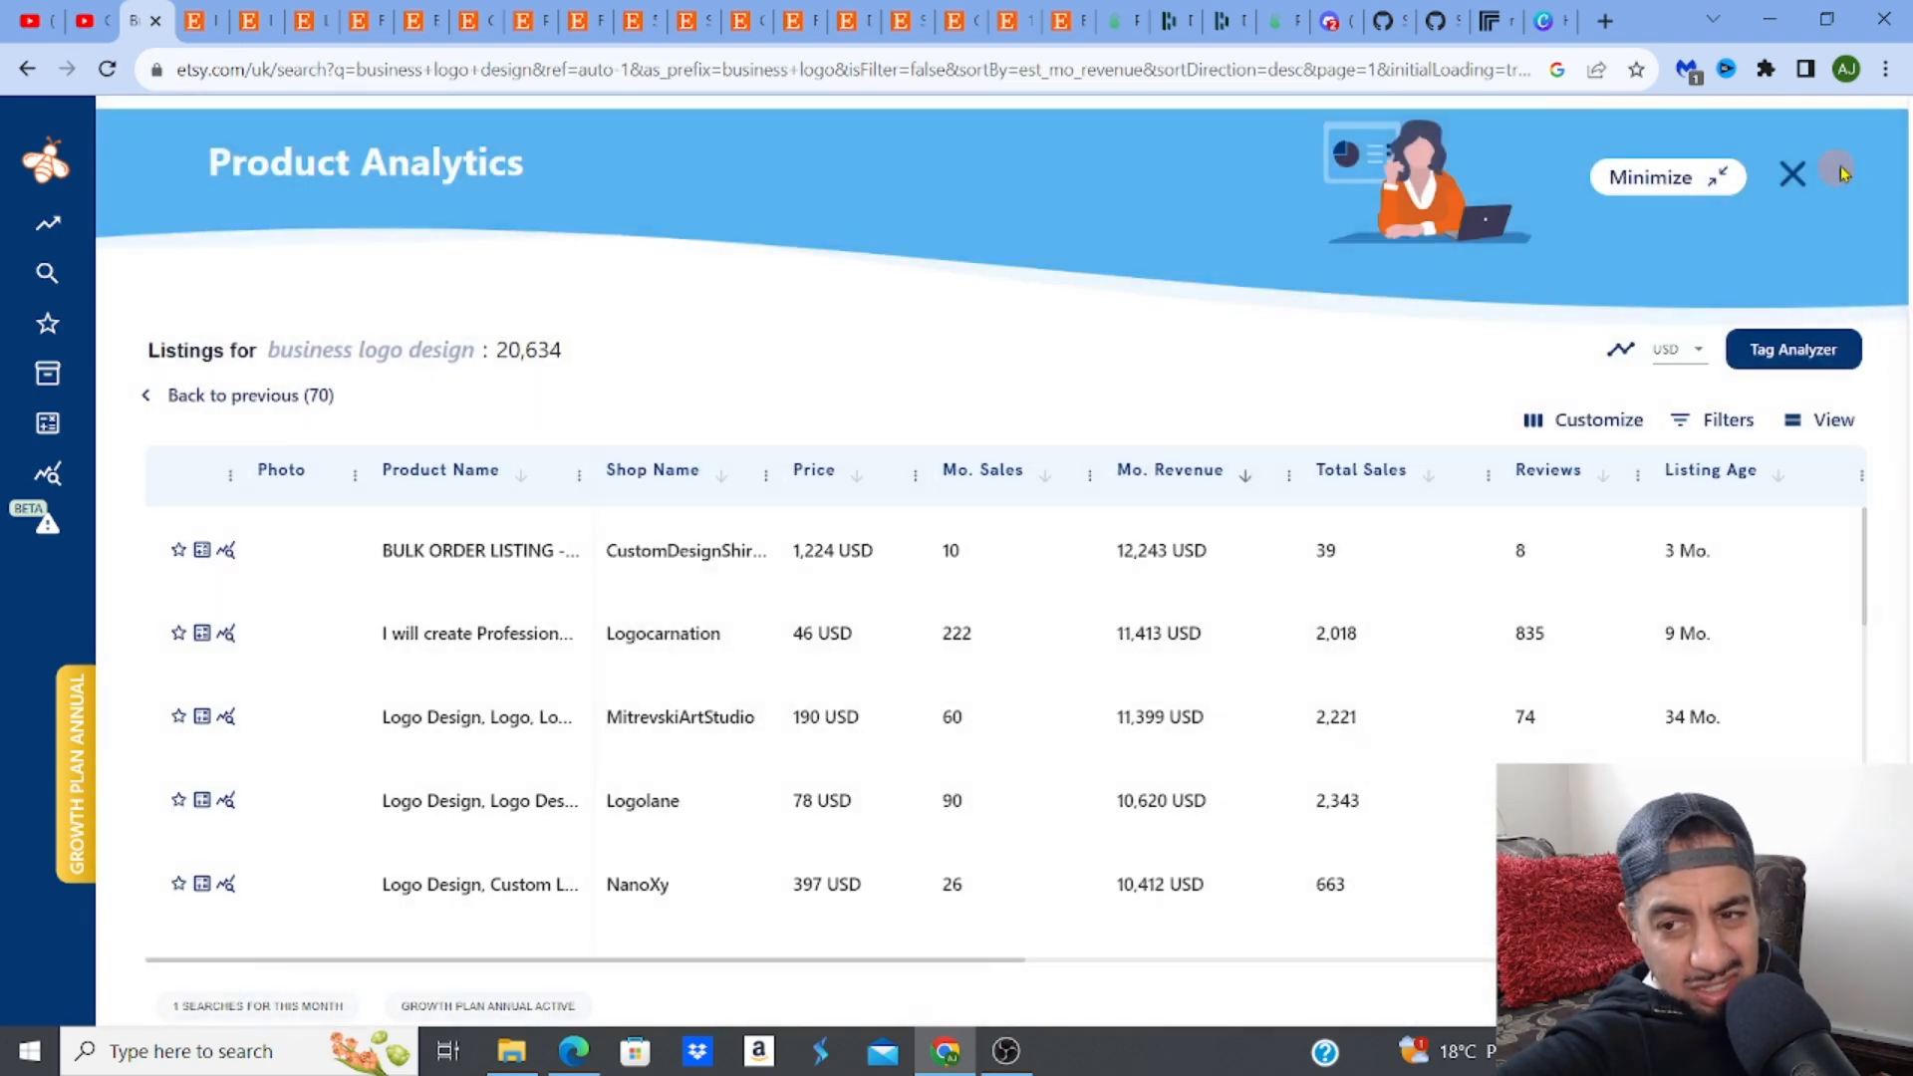
click(1791, 176)
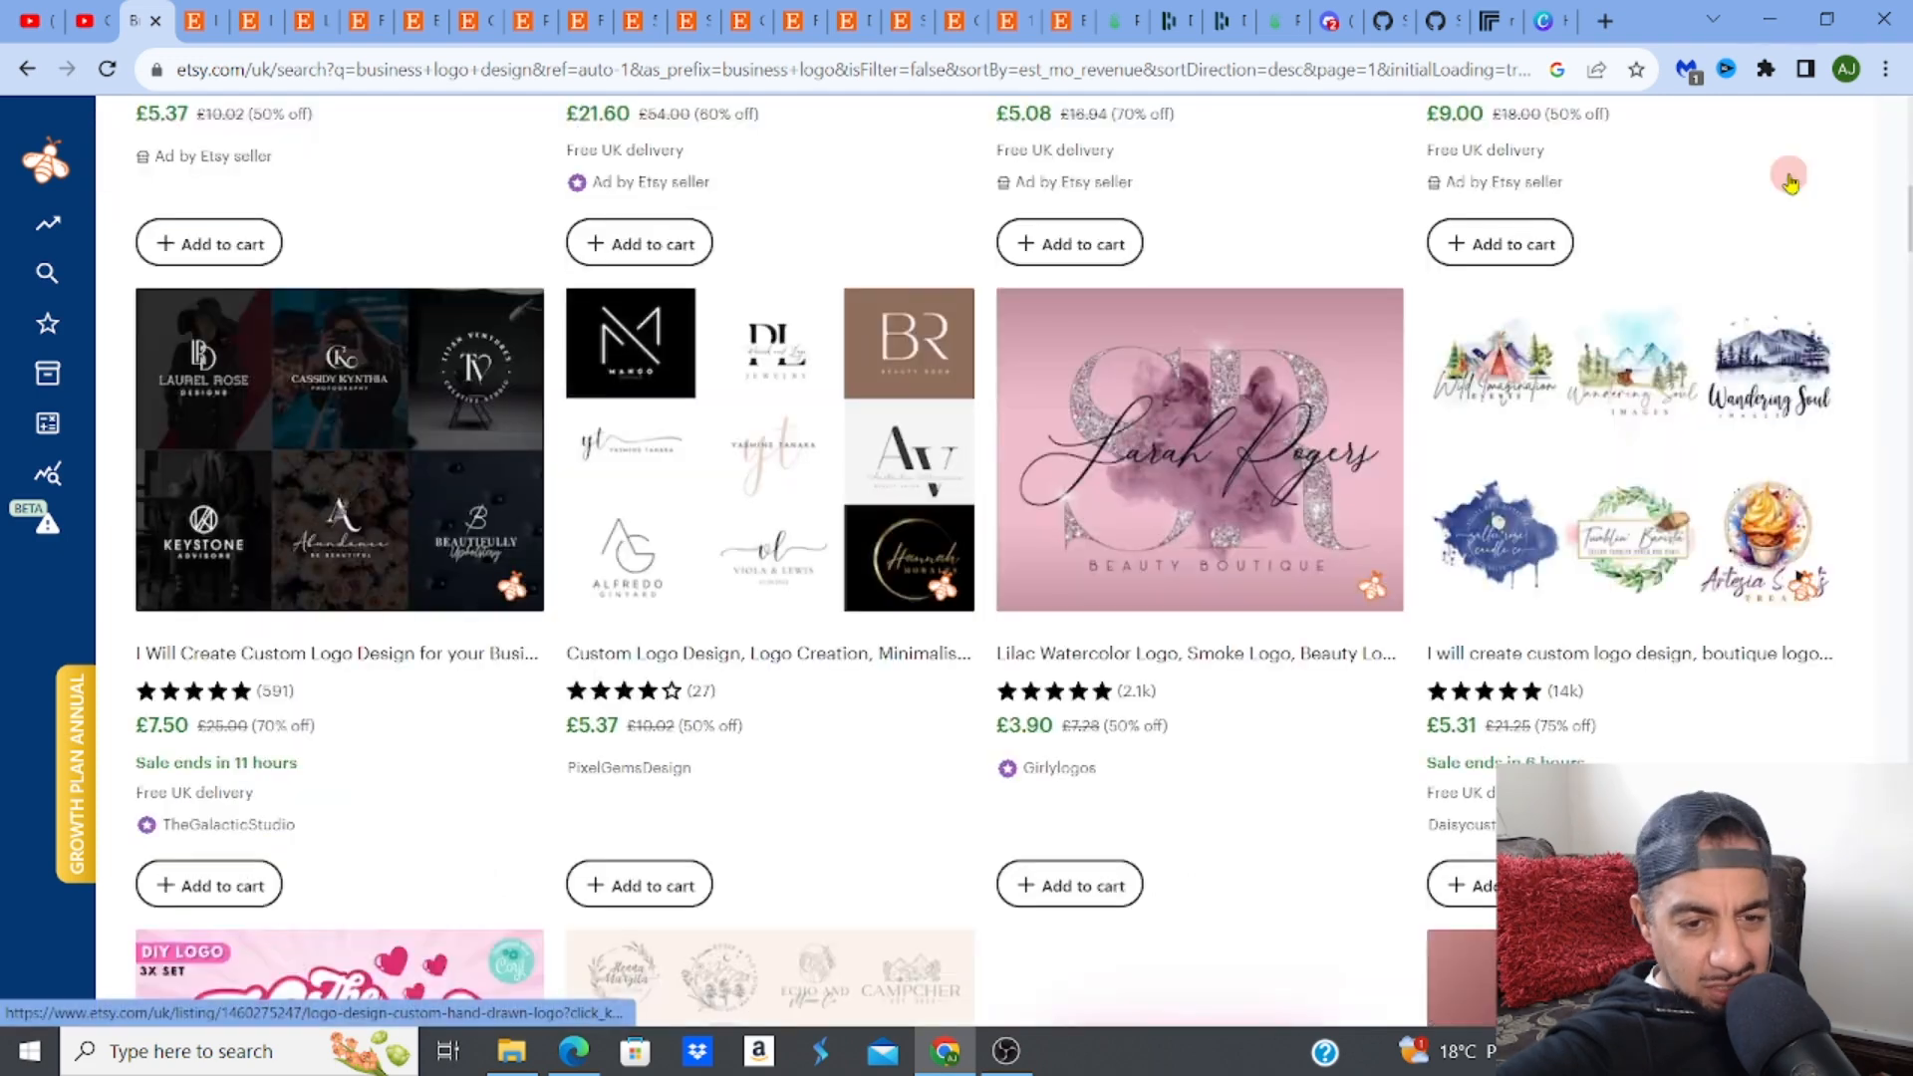
Browse the business logo design results and open the £7.31 custom logo design listing from the logodaddy shop
drag(1903, 200, 1904, 110)
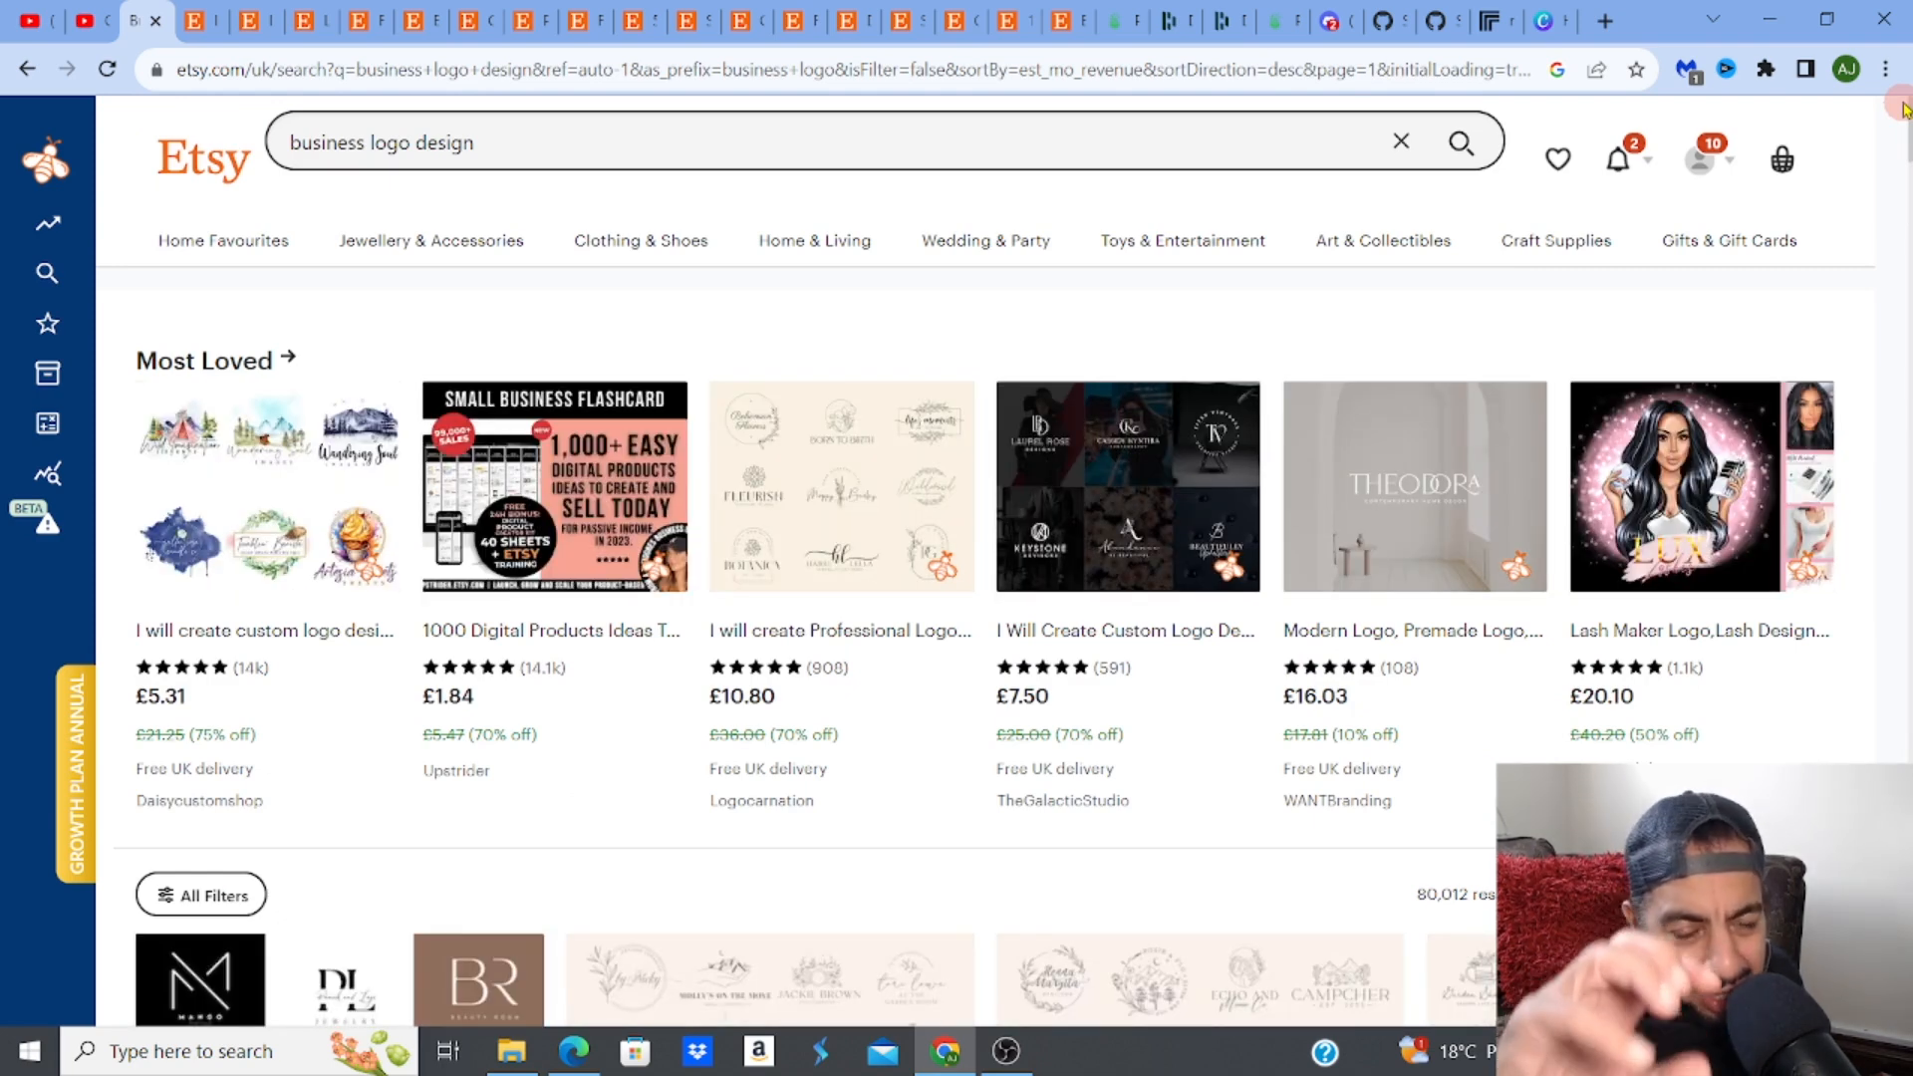
drag(1904, 109, 1903, 451)
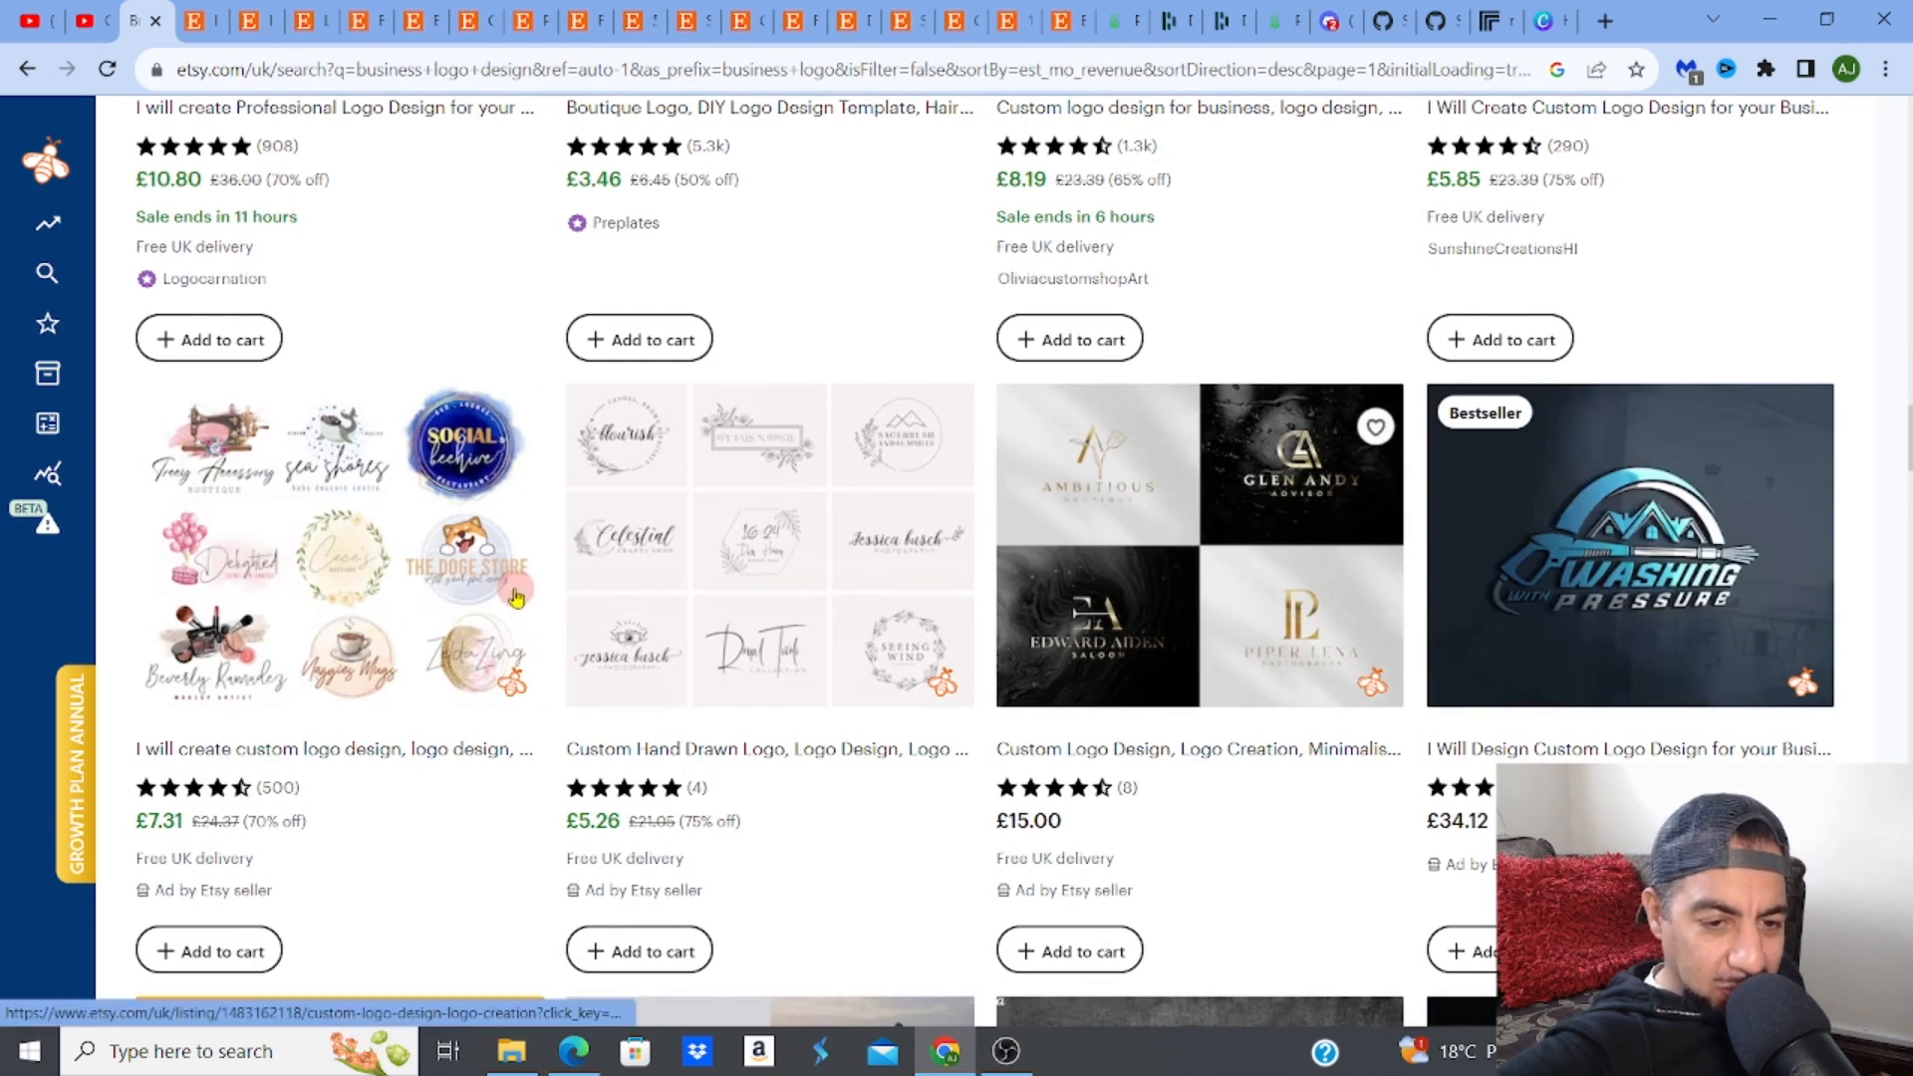
click(364, 589)
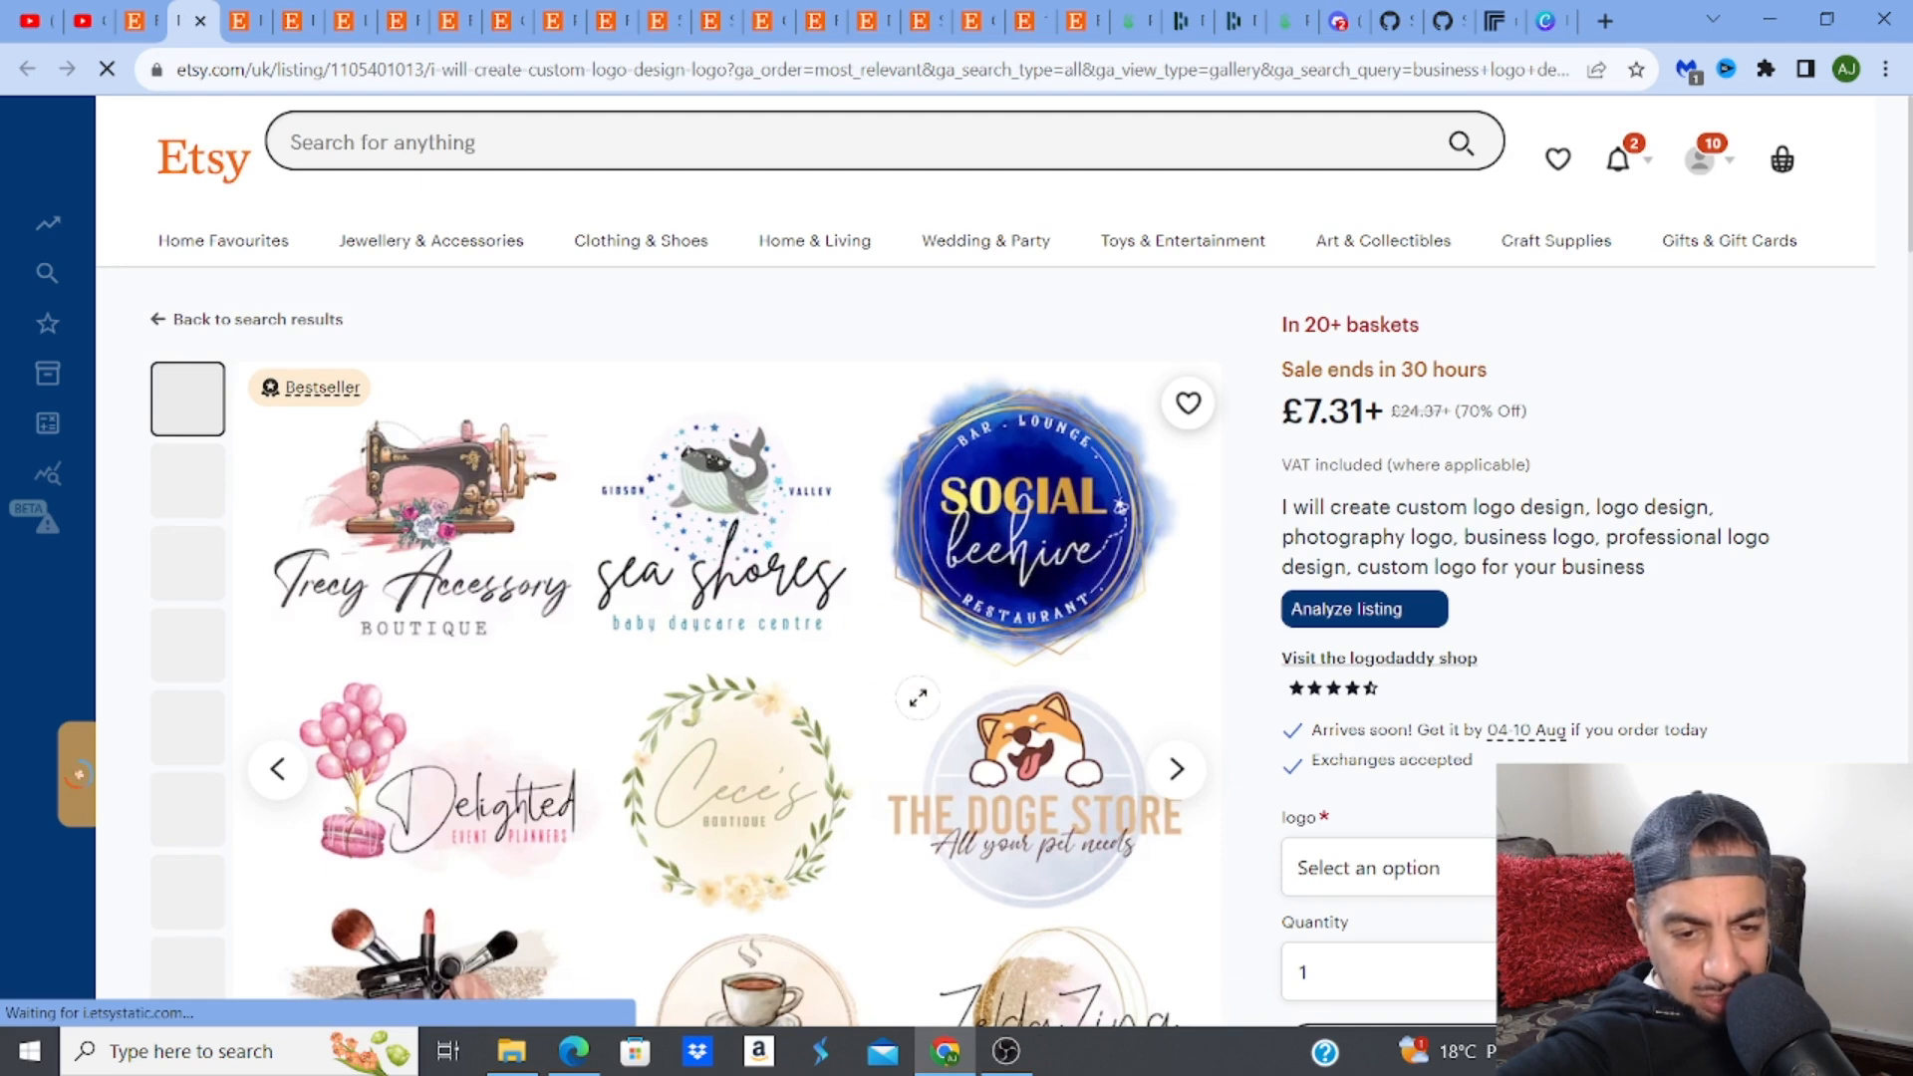
Go back to the search results from the logodaddy listing and open Daisycustomshop's £5.31 custom logo design listing
click(154, 324)
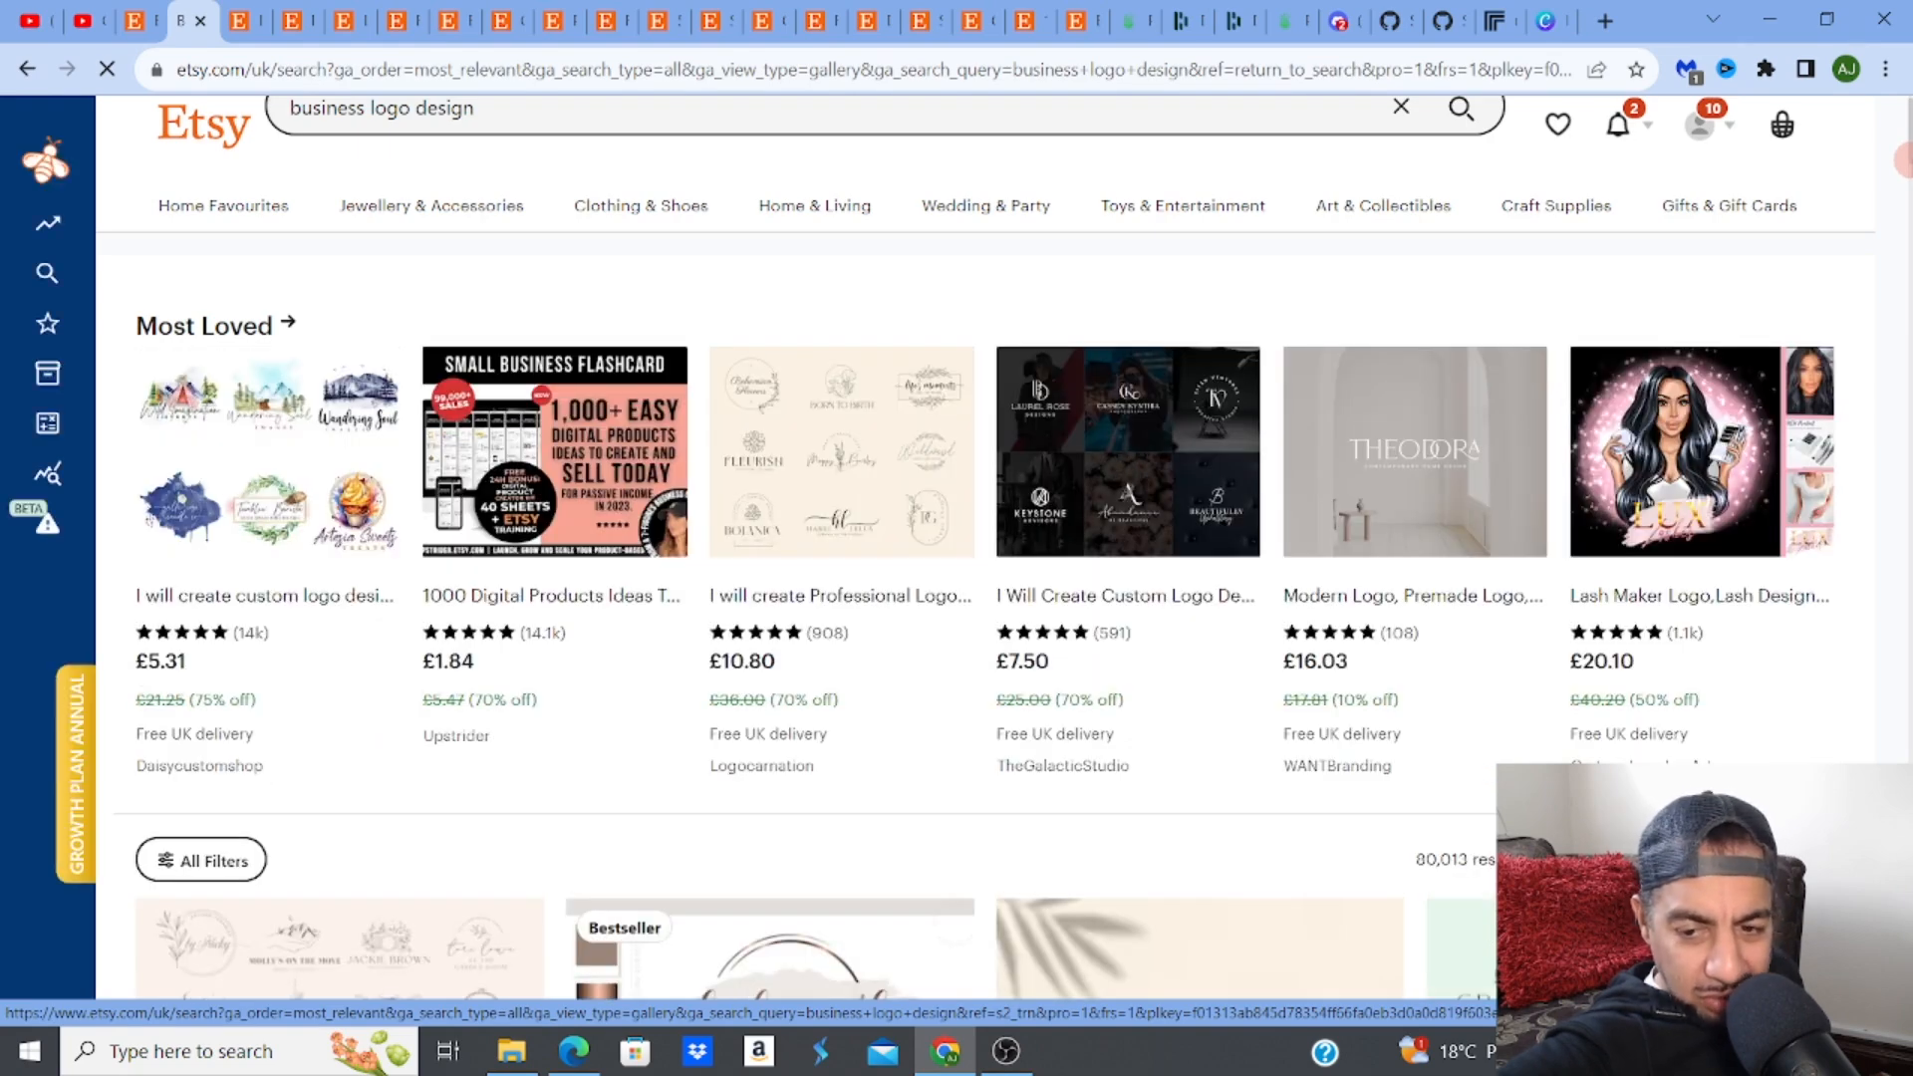
drag(1903, 160, 1909, 223)
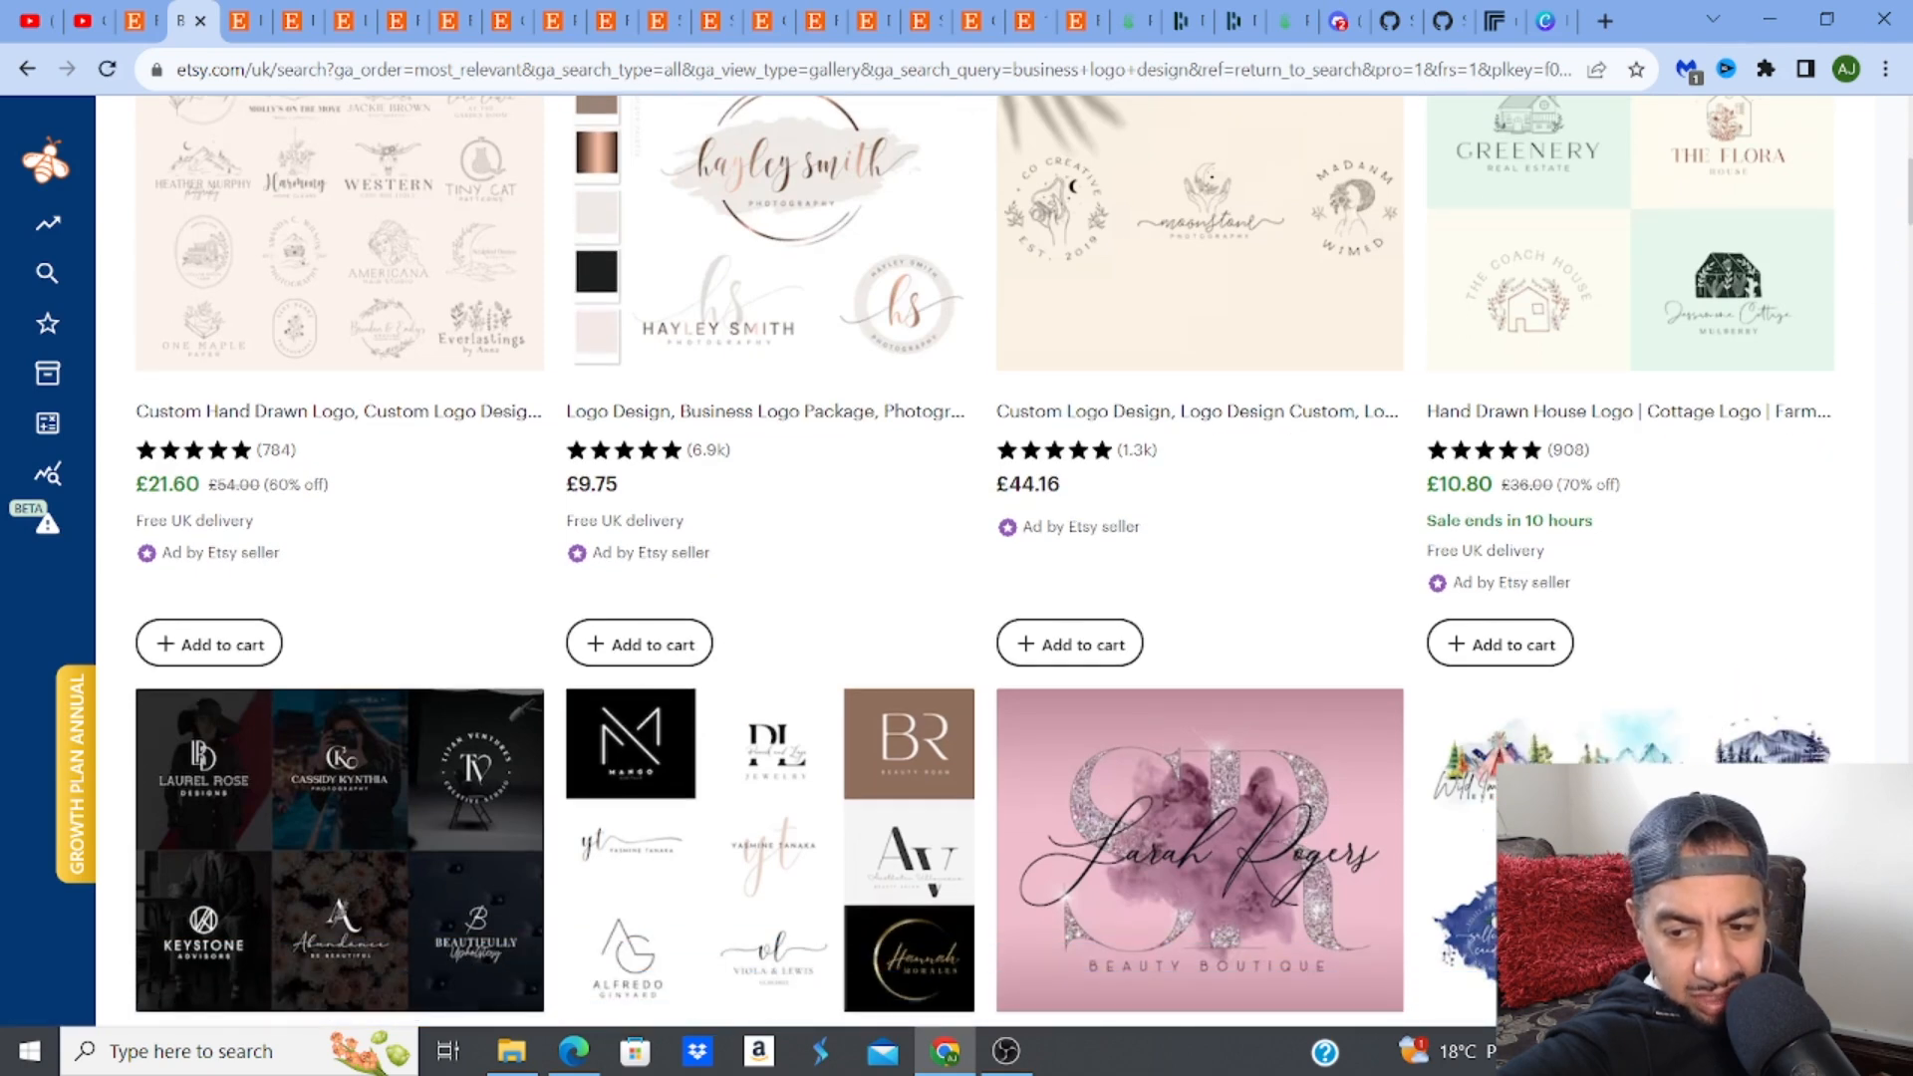
click(1555, 817)
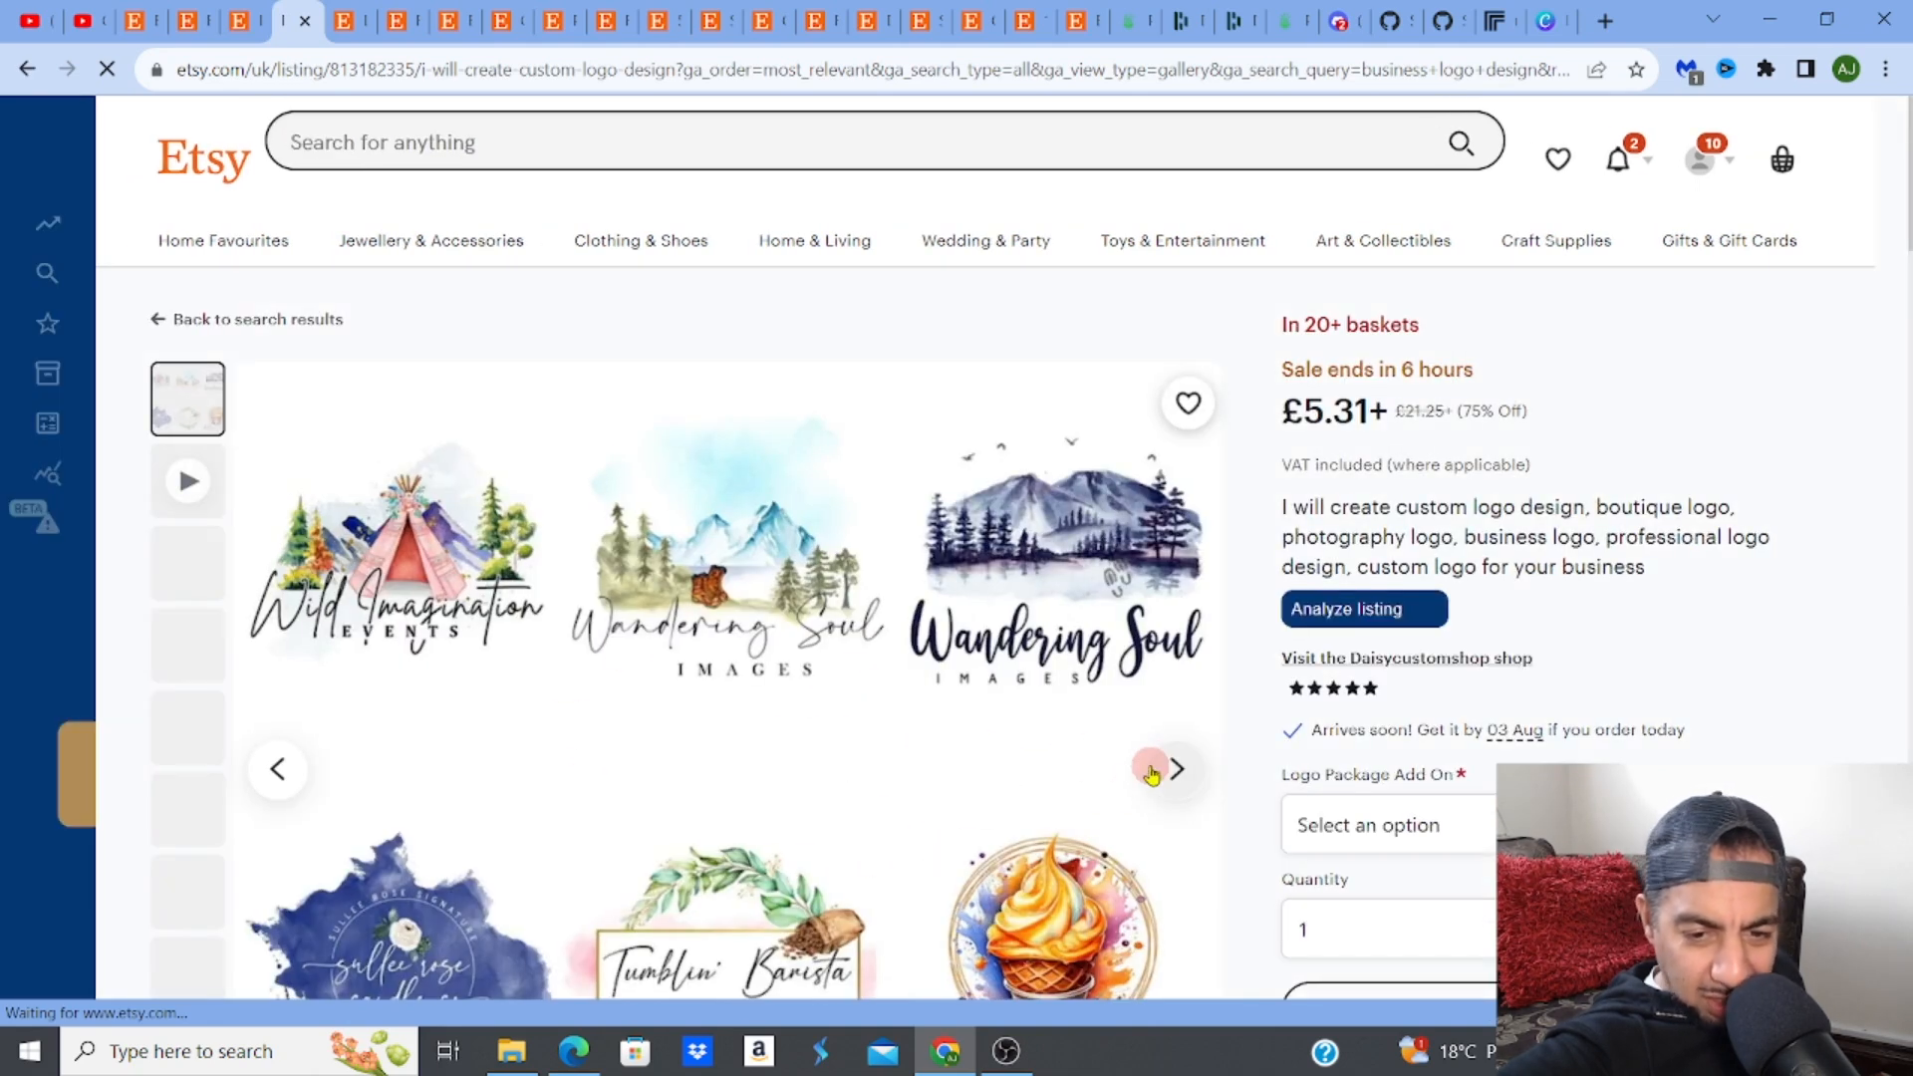
Page through the Daisycustomshop listing's sample logos up to the orange-titled custom logo design image, dismissing the cart reminder pop-up
click(1174, 770)
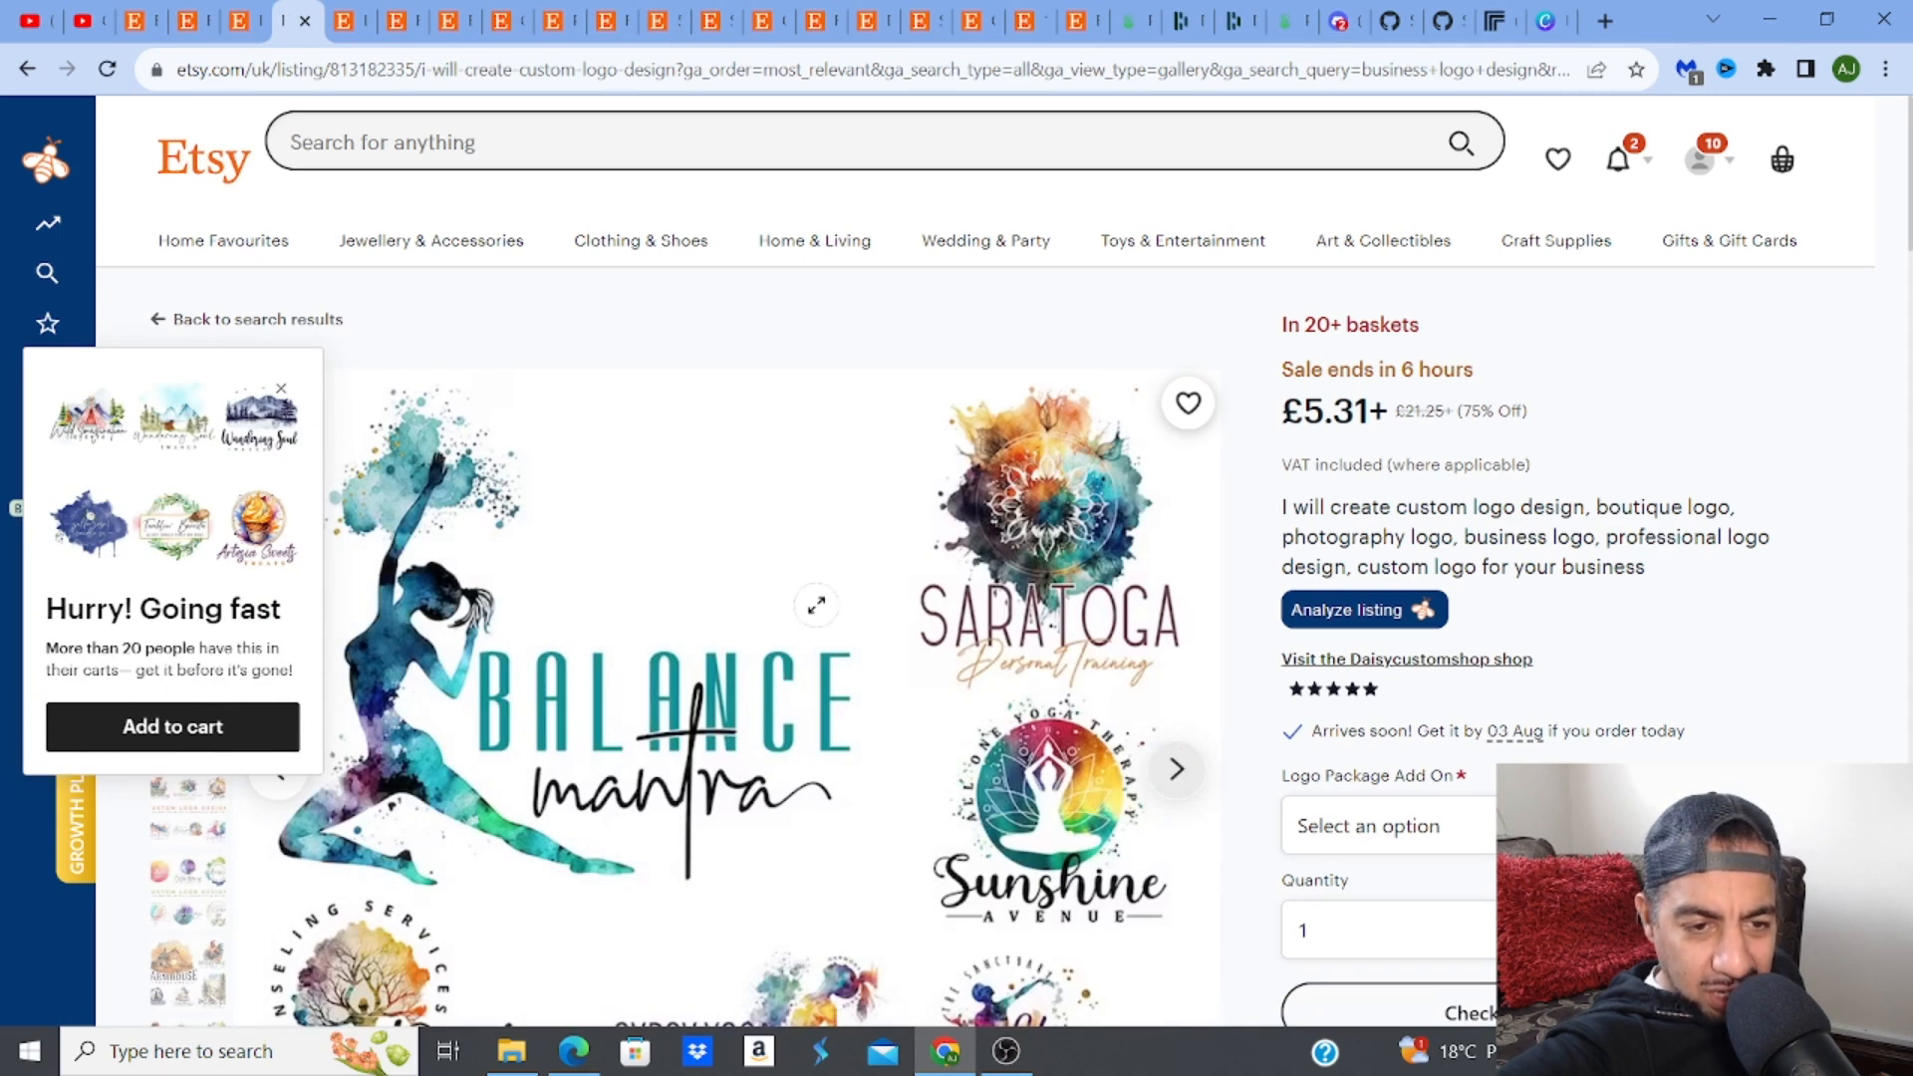
click(1177, 775)
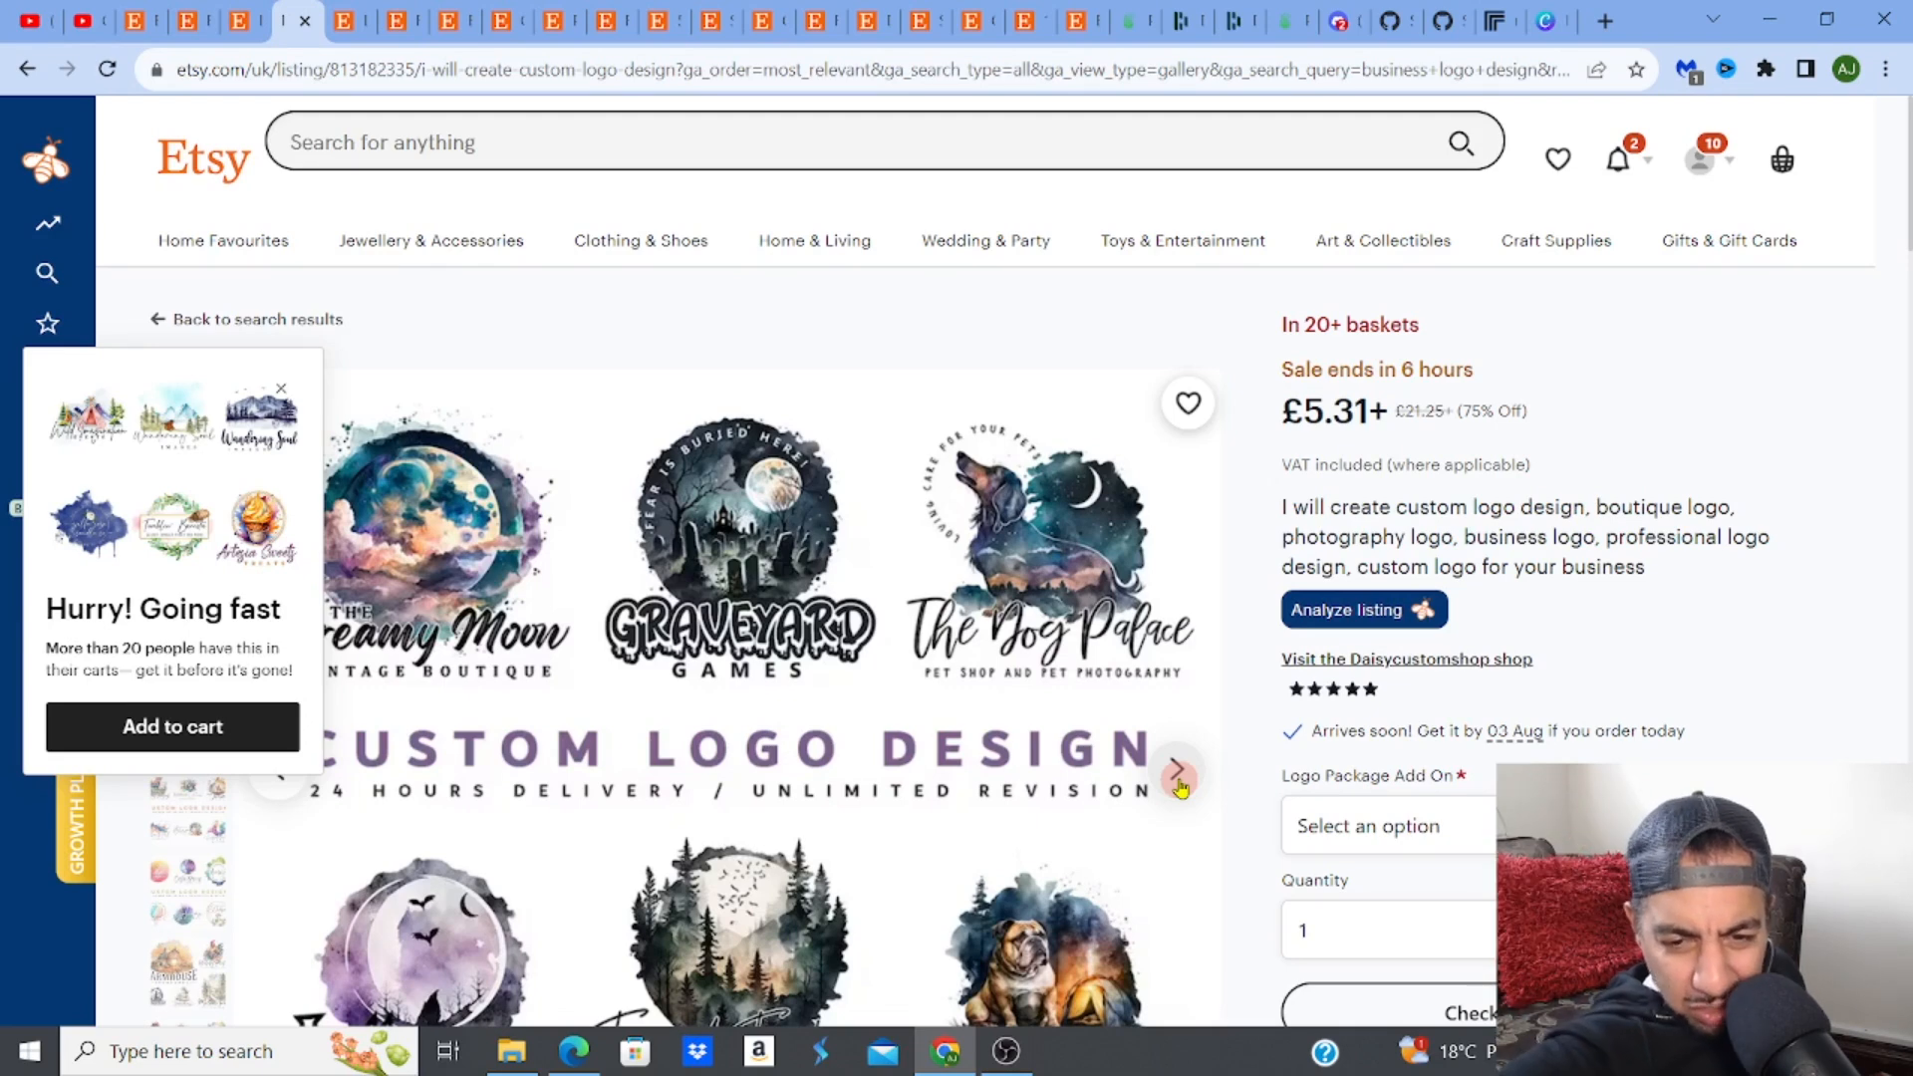
click(1178, 773)
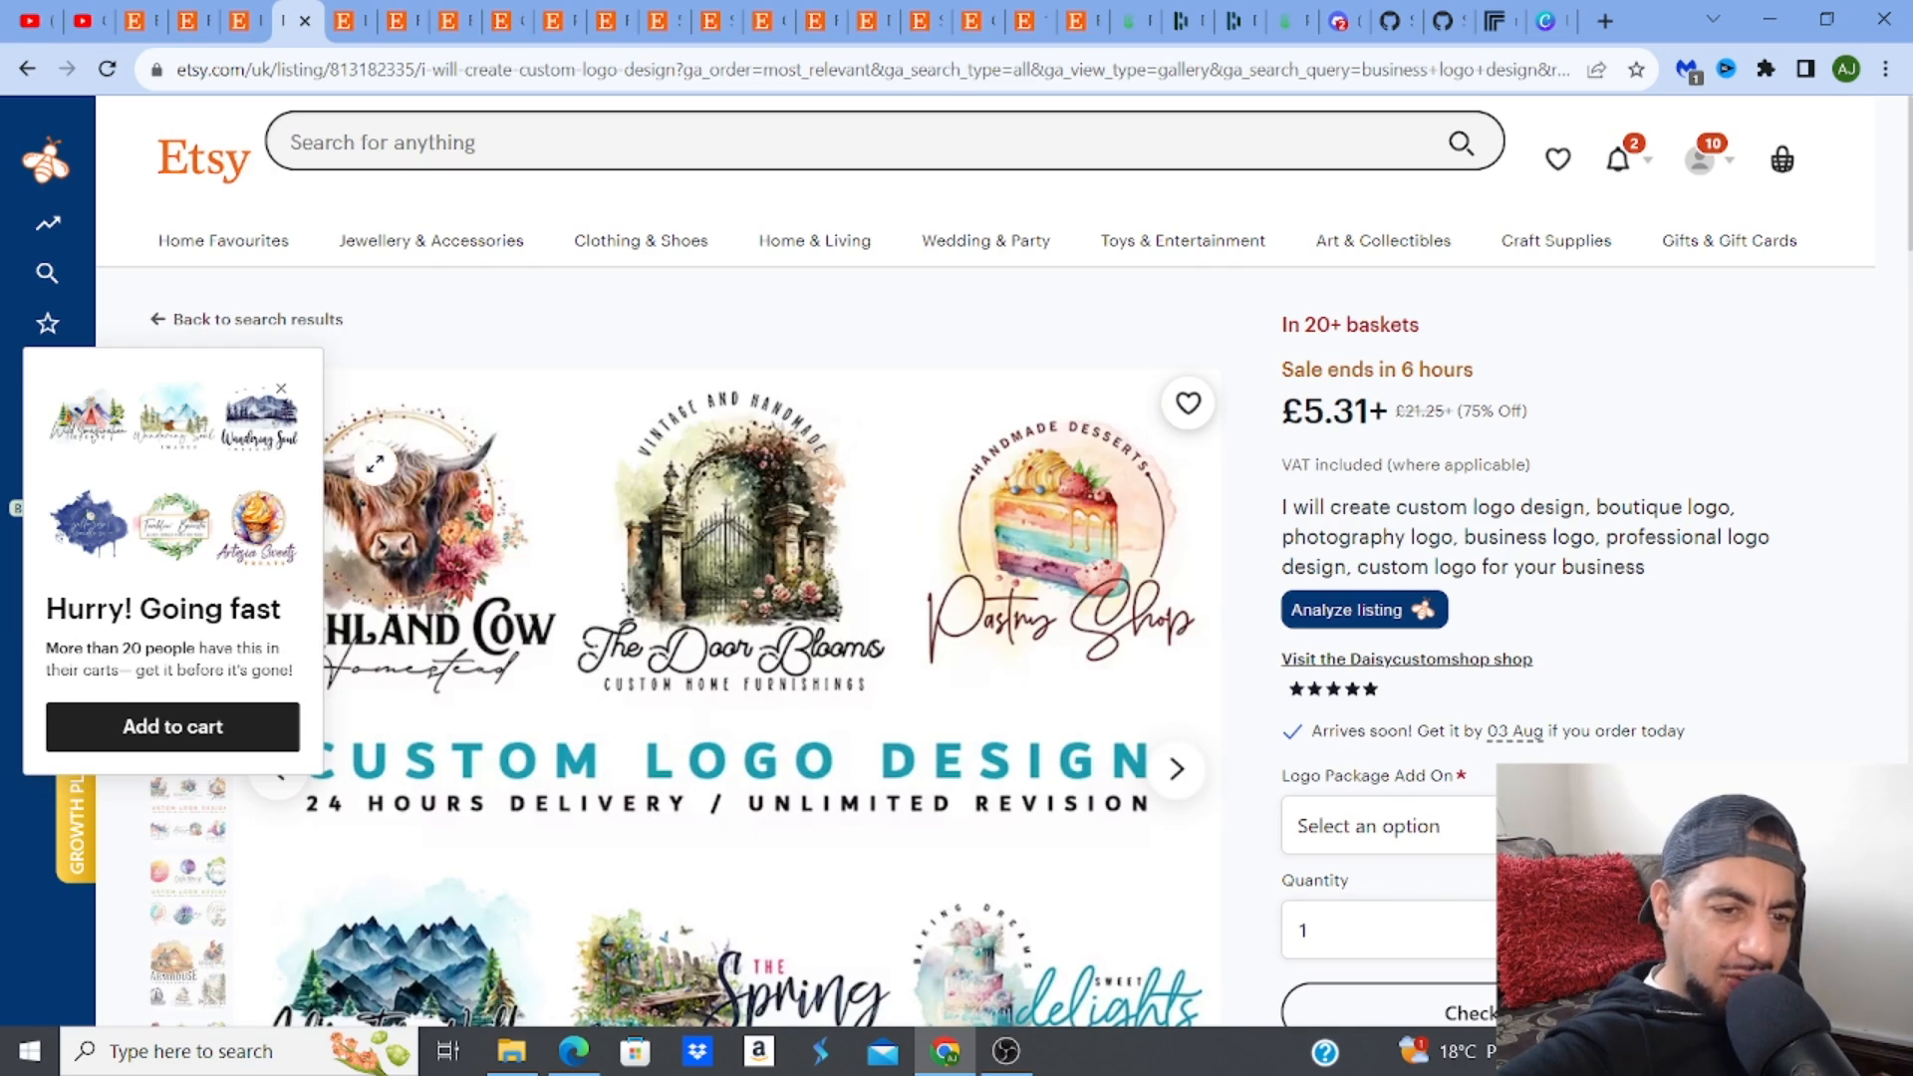
click(281, 396)
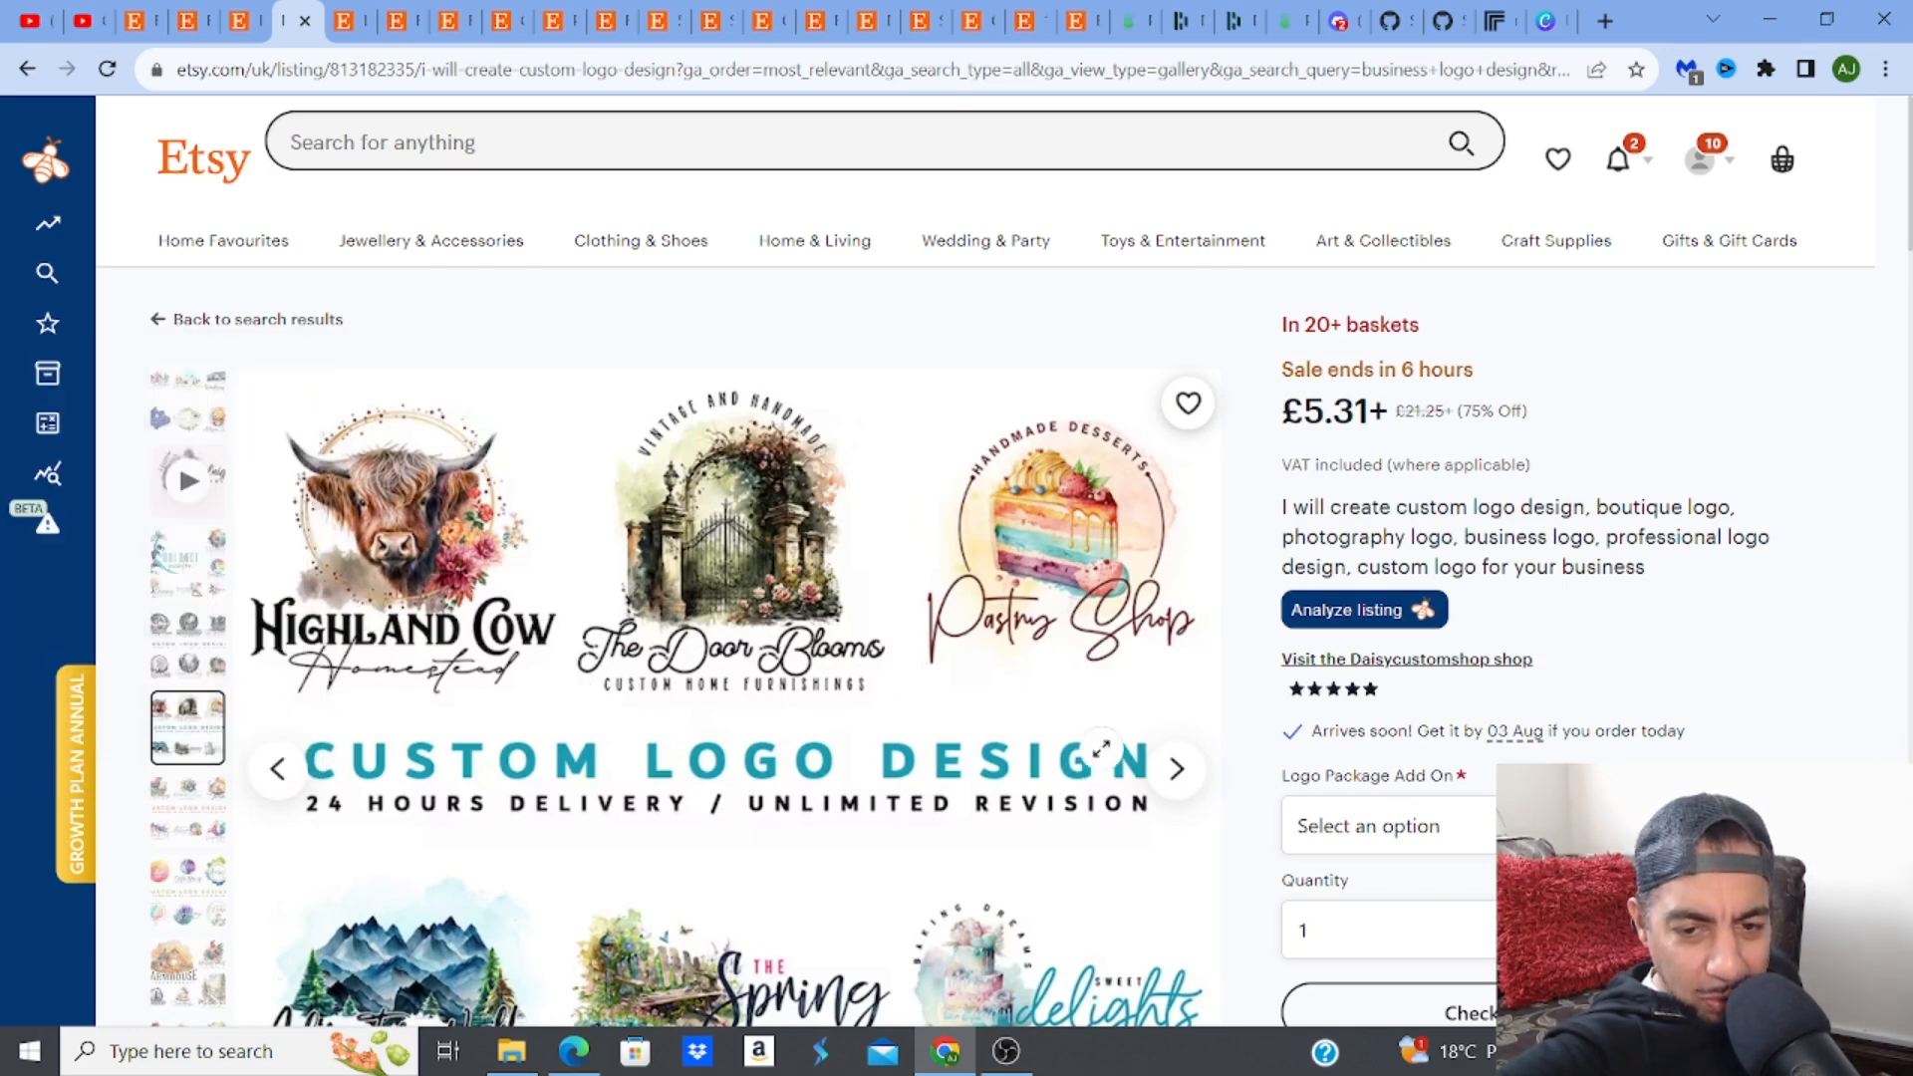
click(1184, 769)
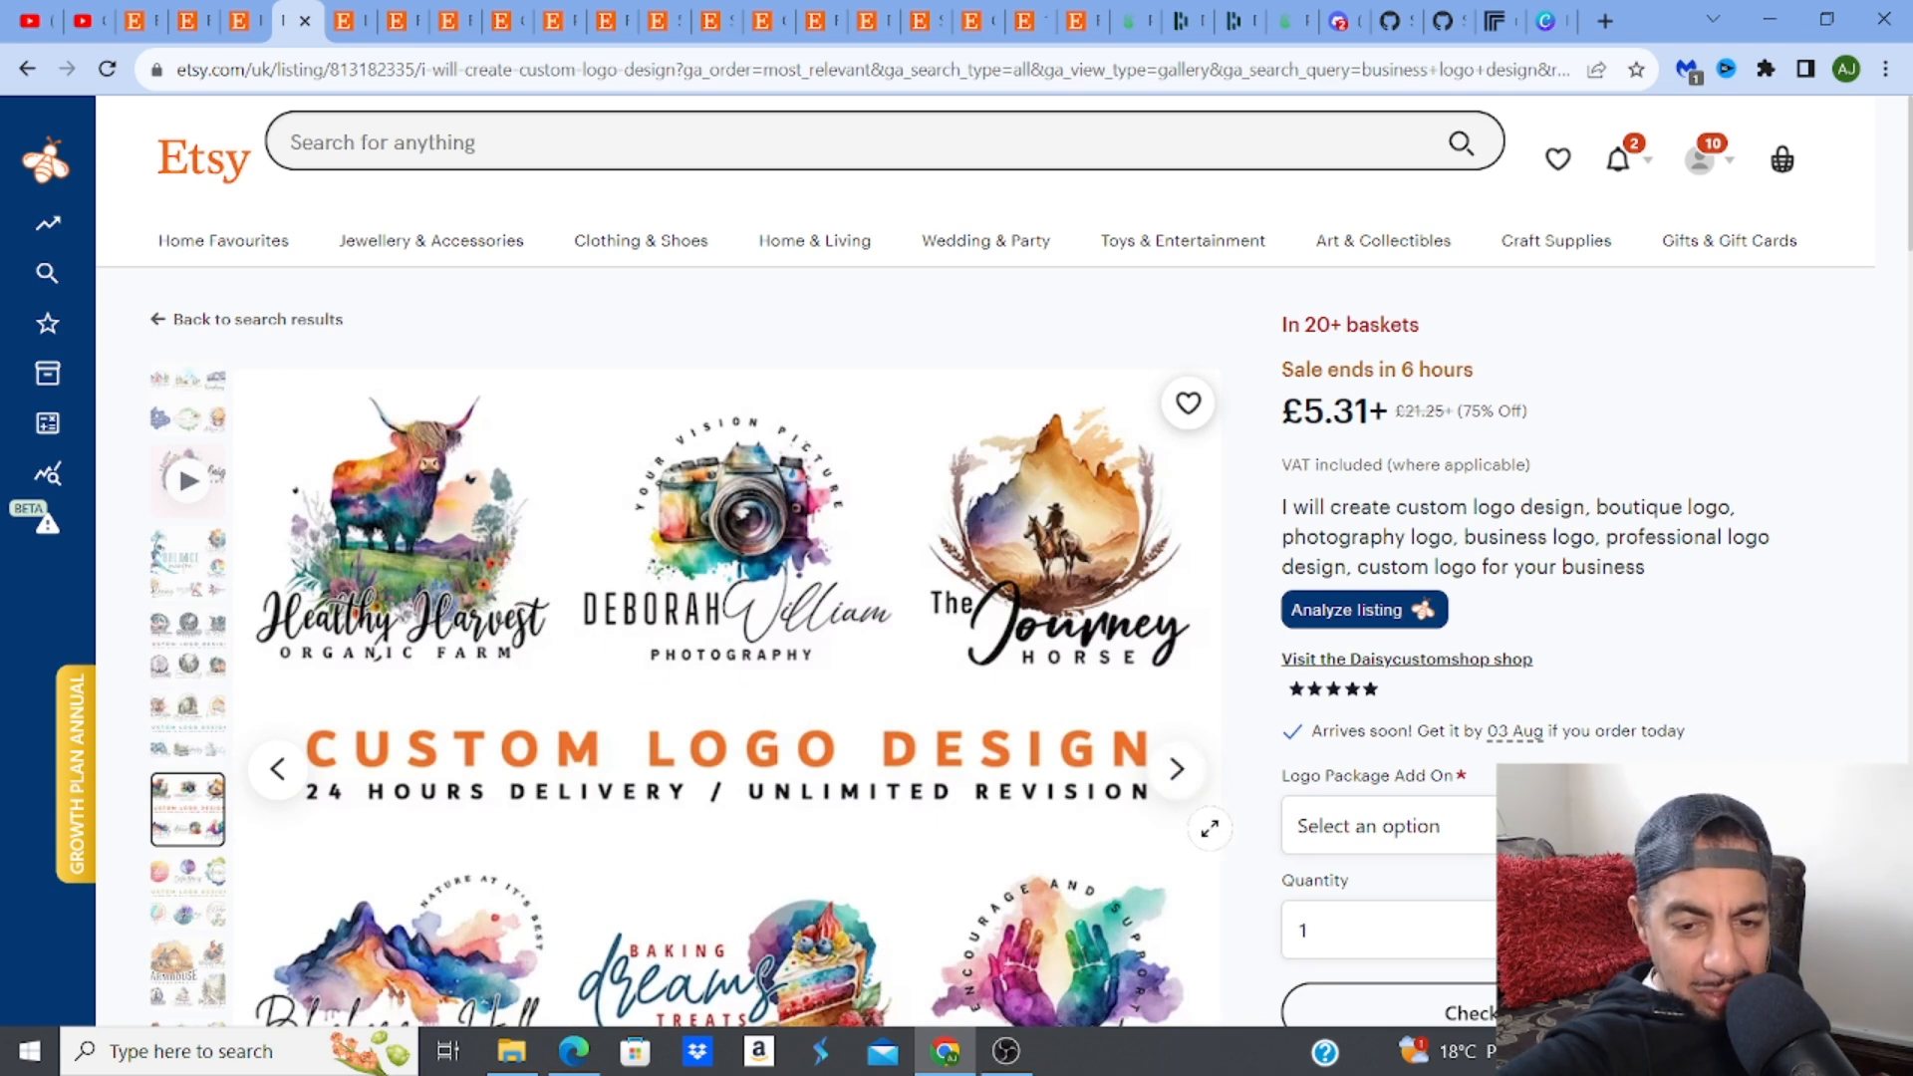
click(1176, 766)
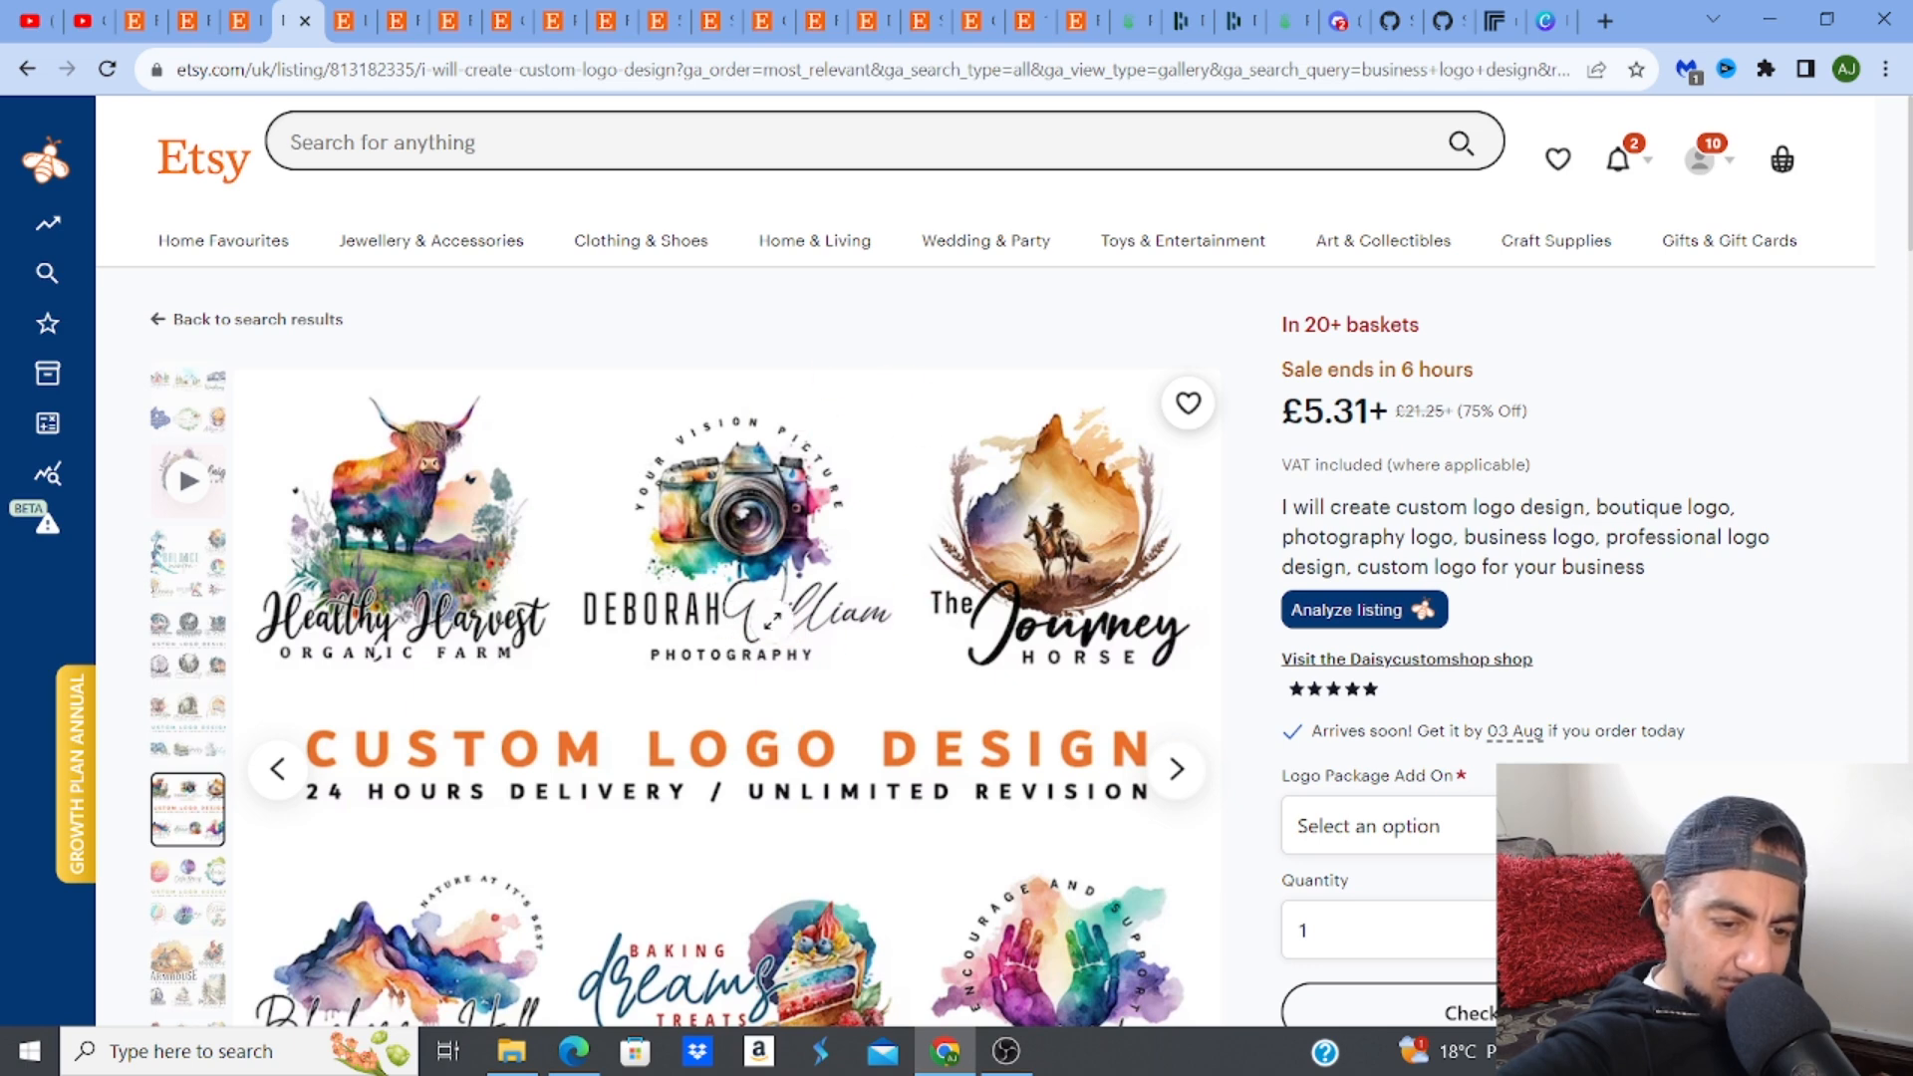
Continue paging through the Daisycustomshop listing's sample logos up to the Farmhouse Treasures watercolour image
click(1177, 770)
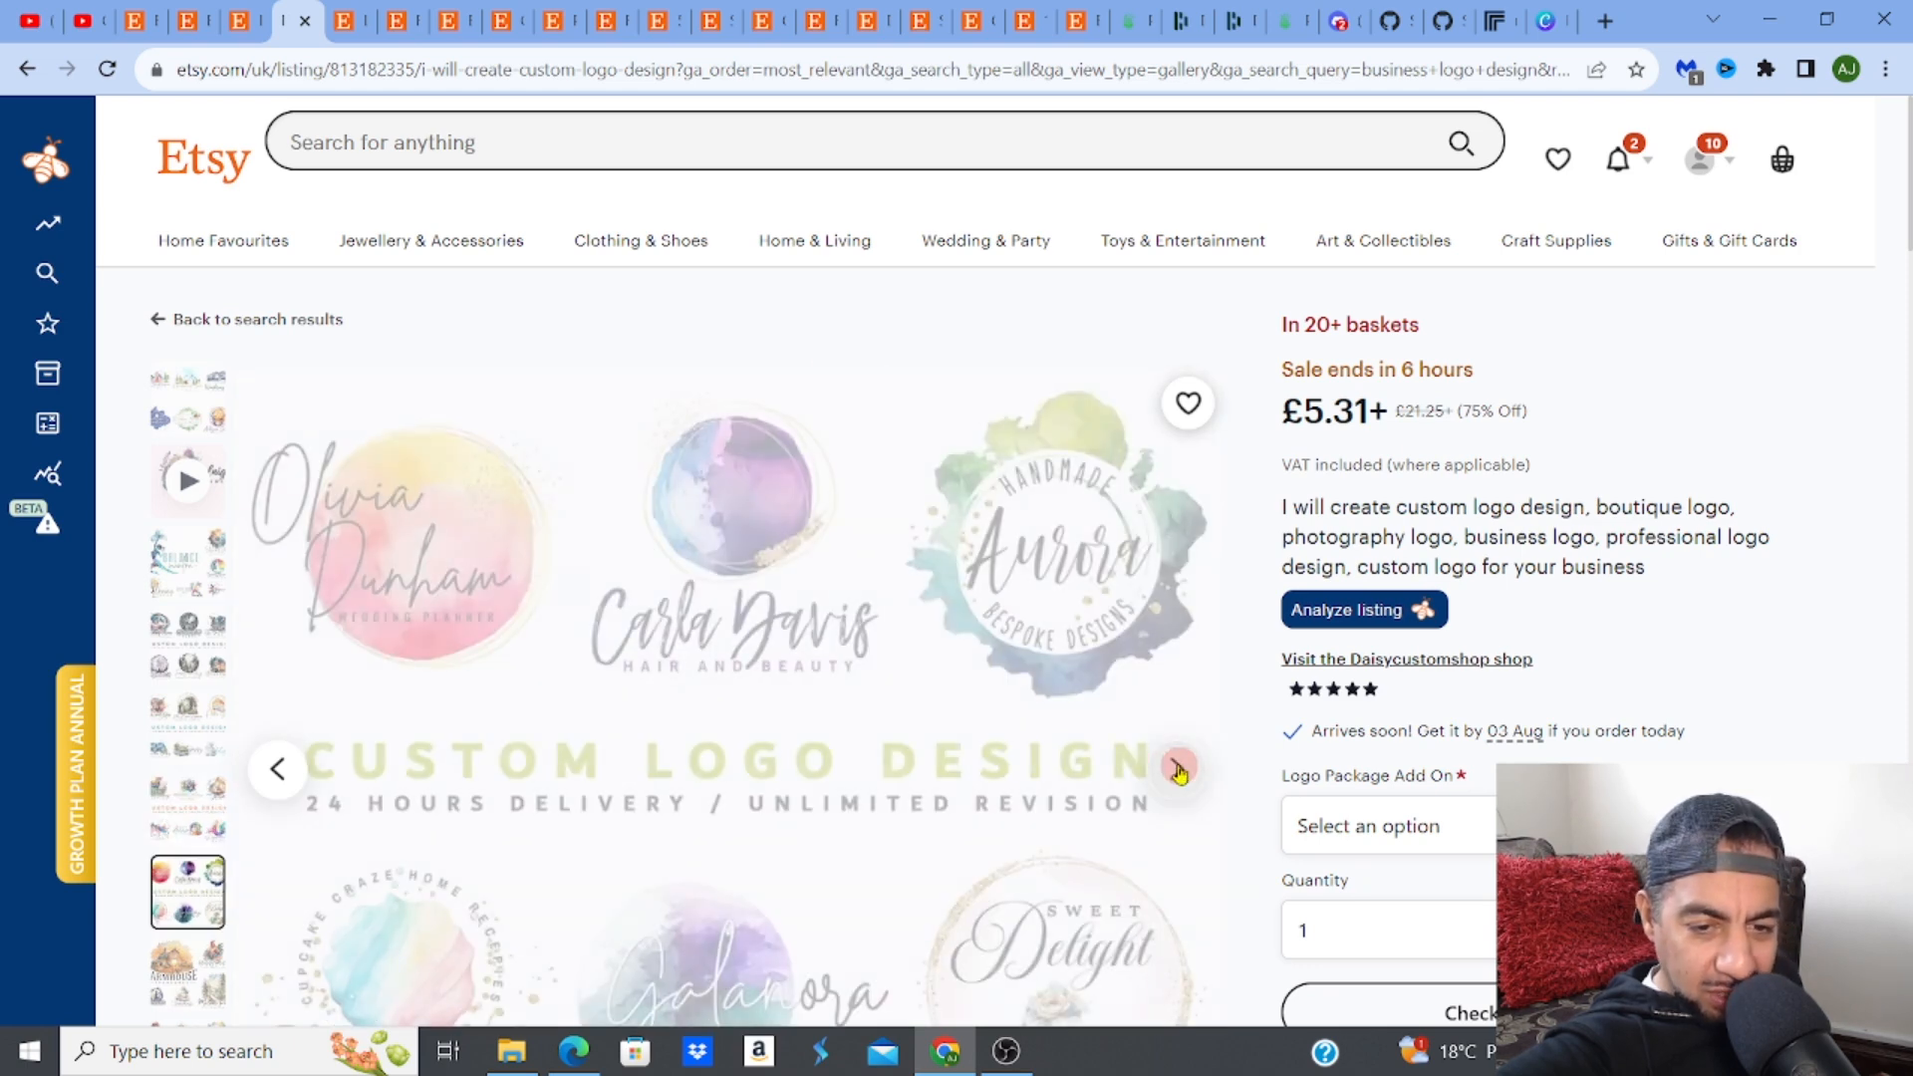
click(1177, 769)
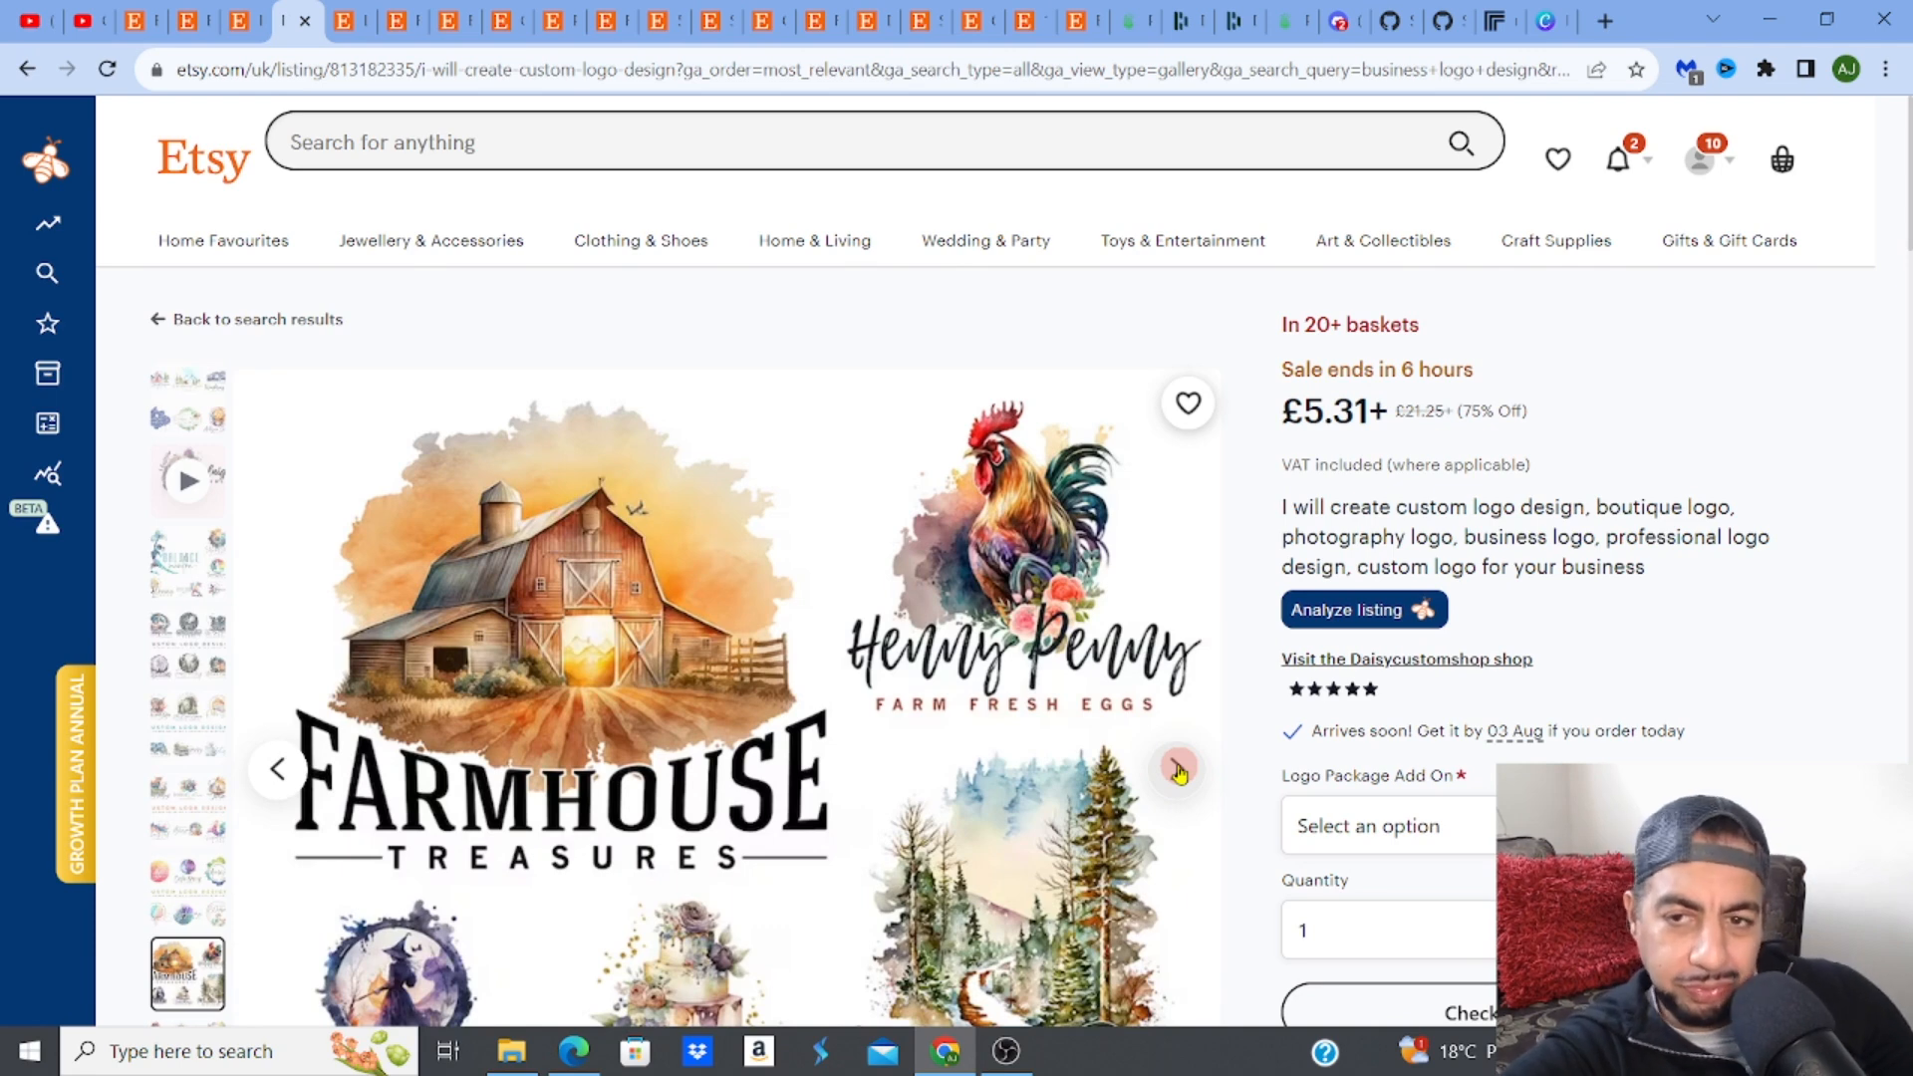
Switch to Discord and paste the copied "simple logo, 2d design, mountain silouhette mockup" prompt into a Midjourney /imagine command
click(1341, 24)
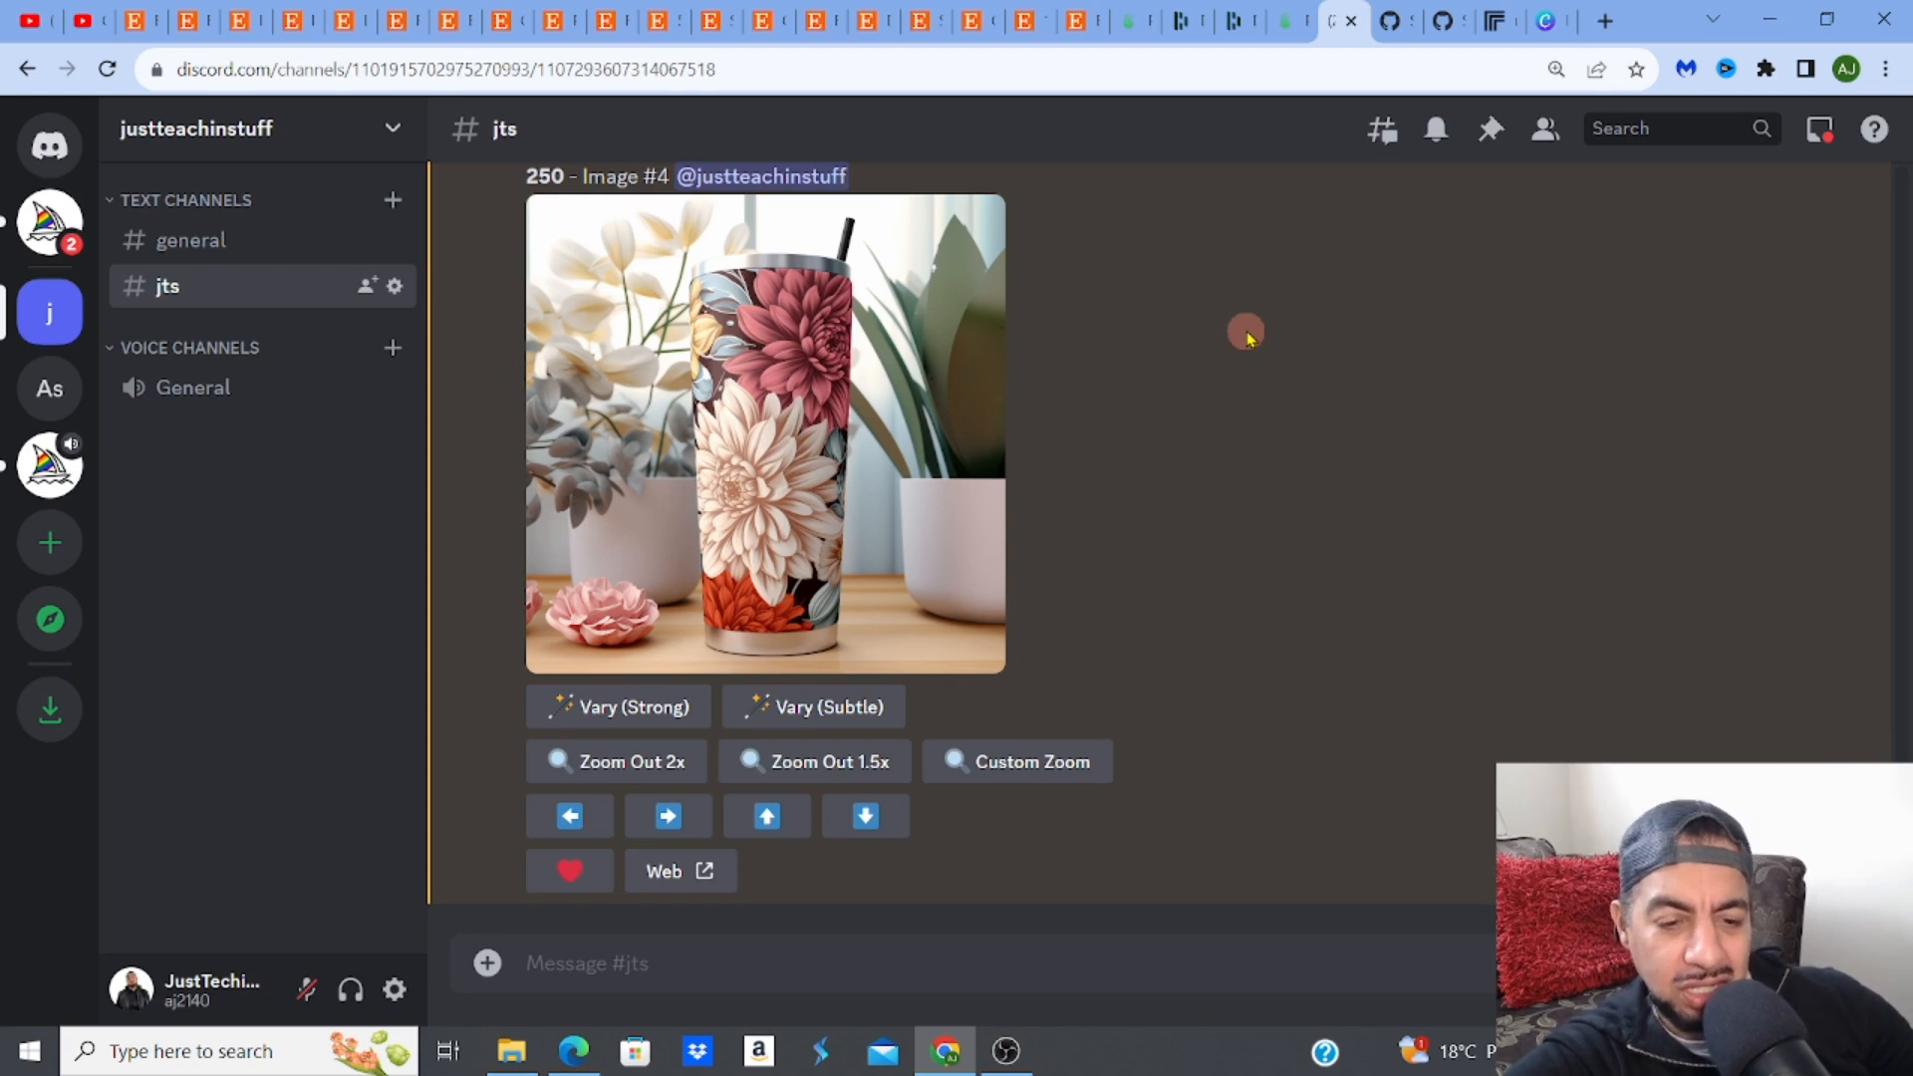
click(731, 969)
text(/)
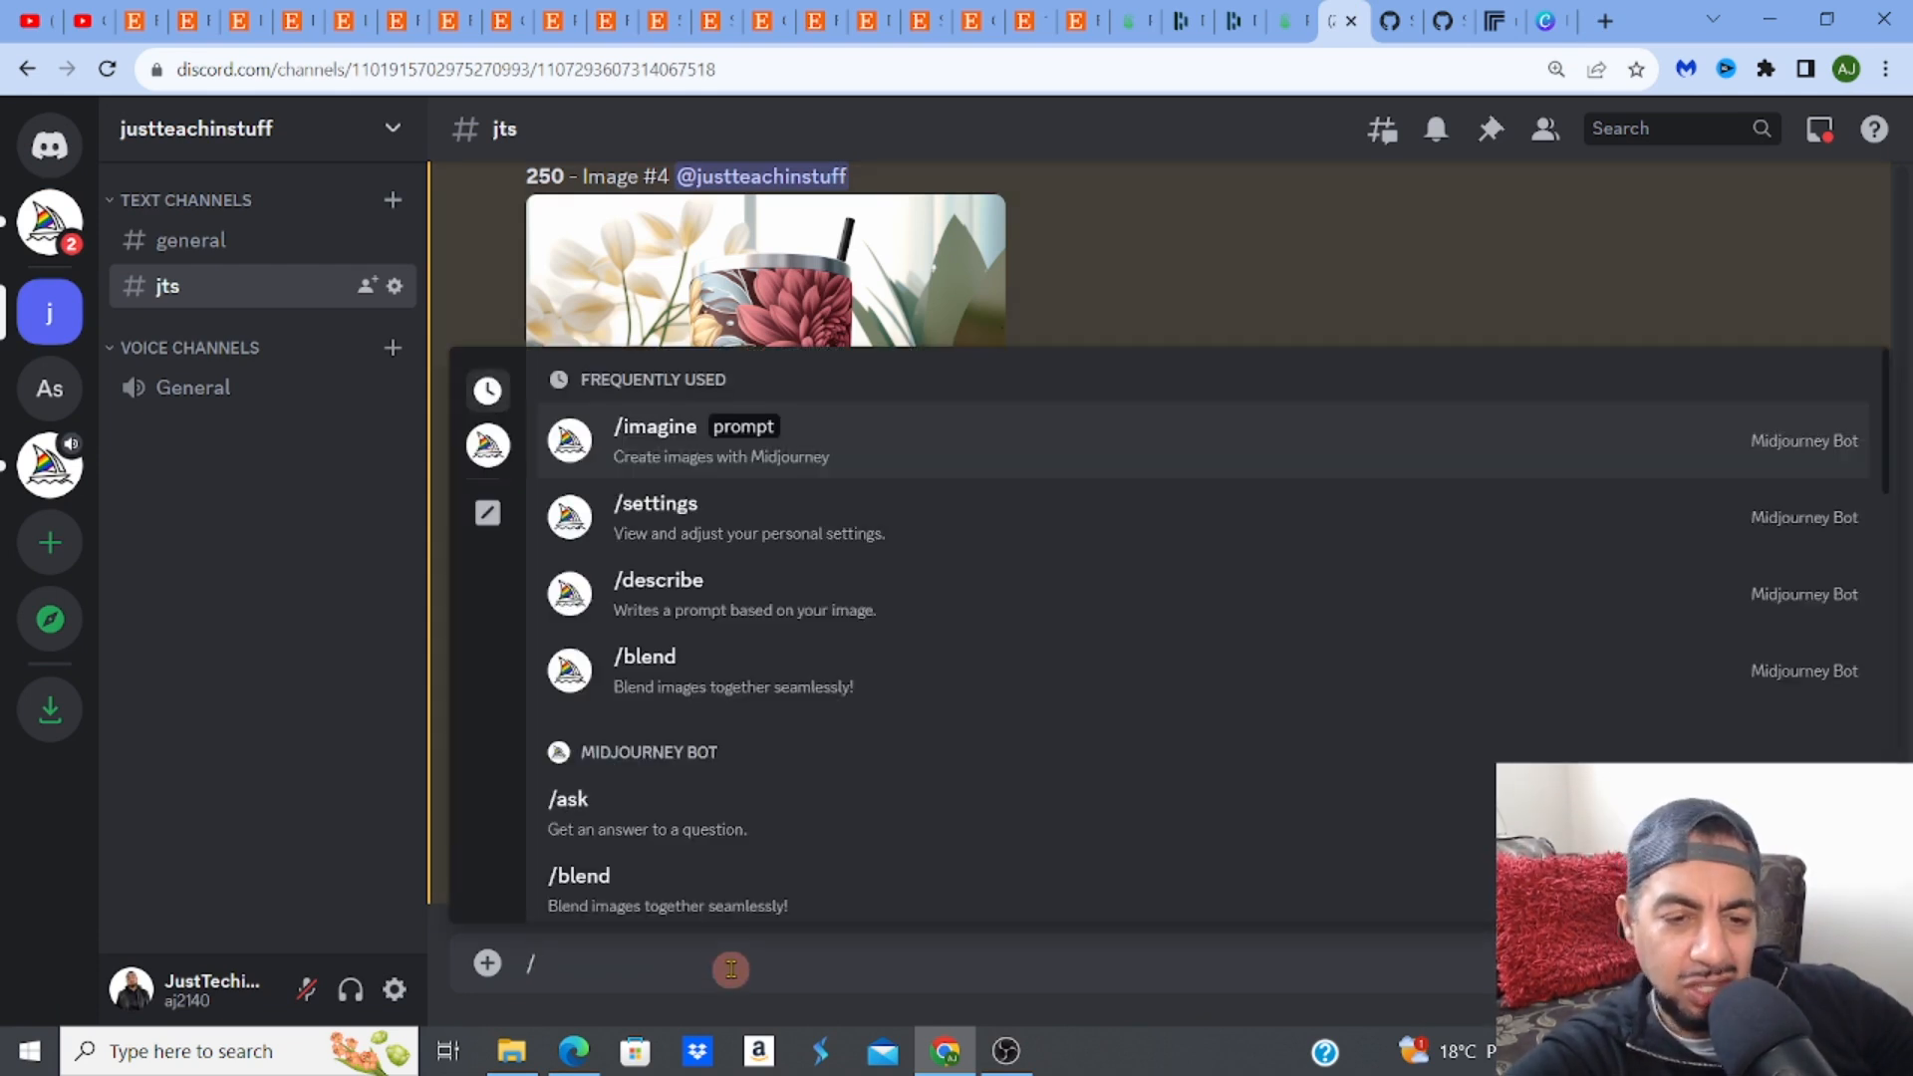
click(655, 462)
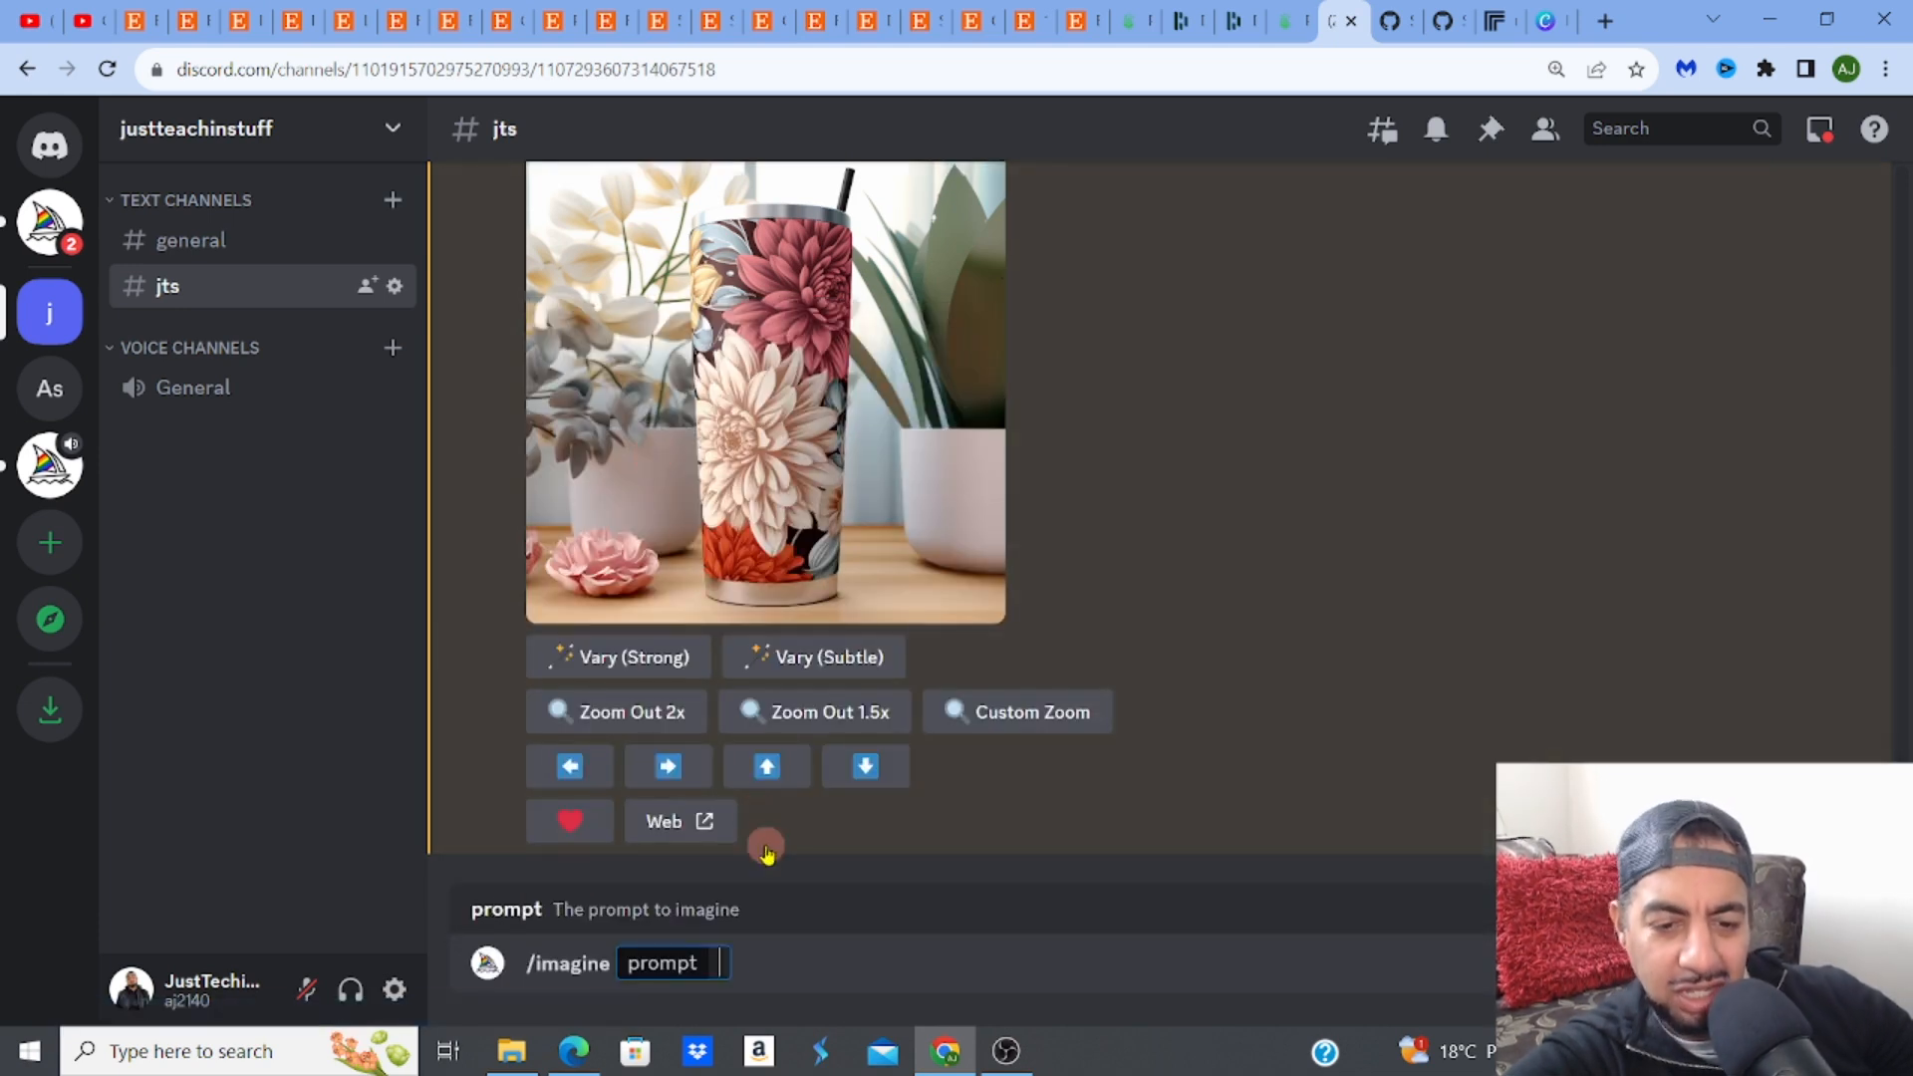
right_click(721, 965)
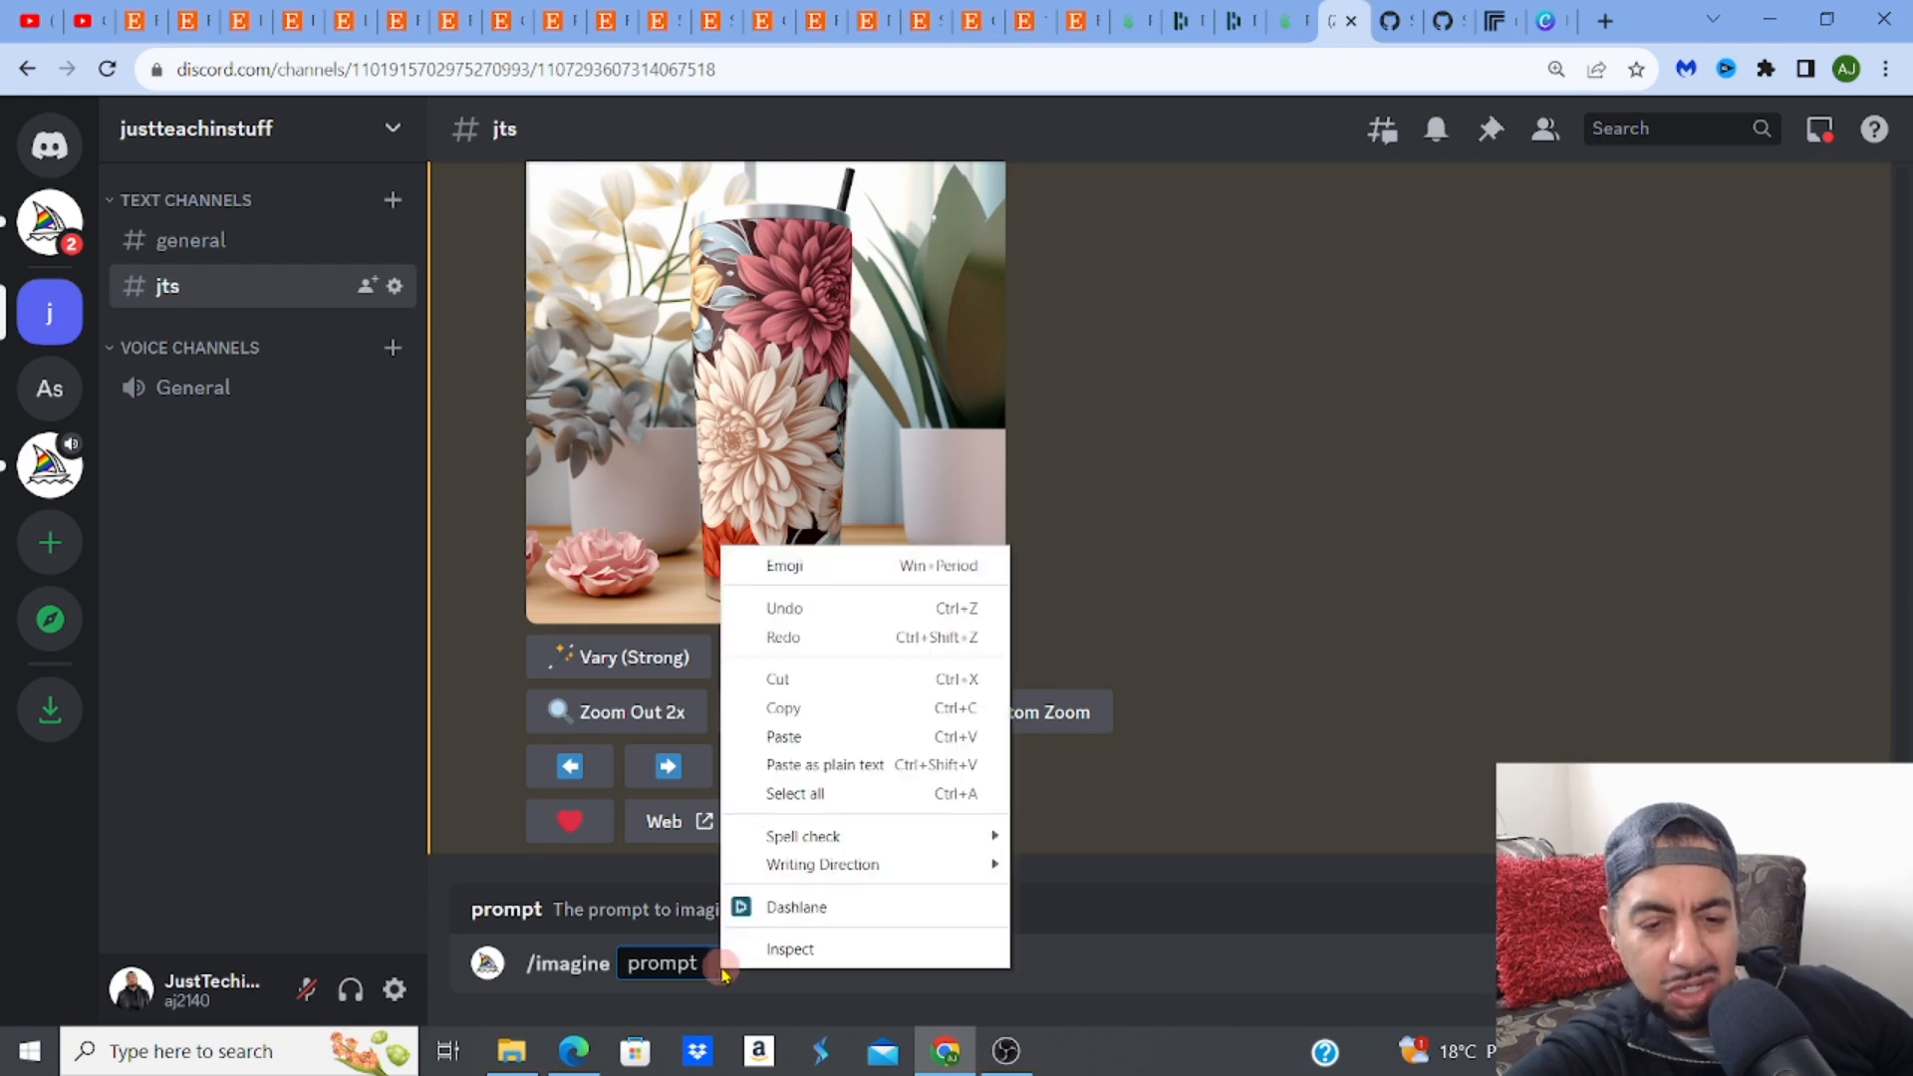
click(784, 737)
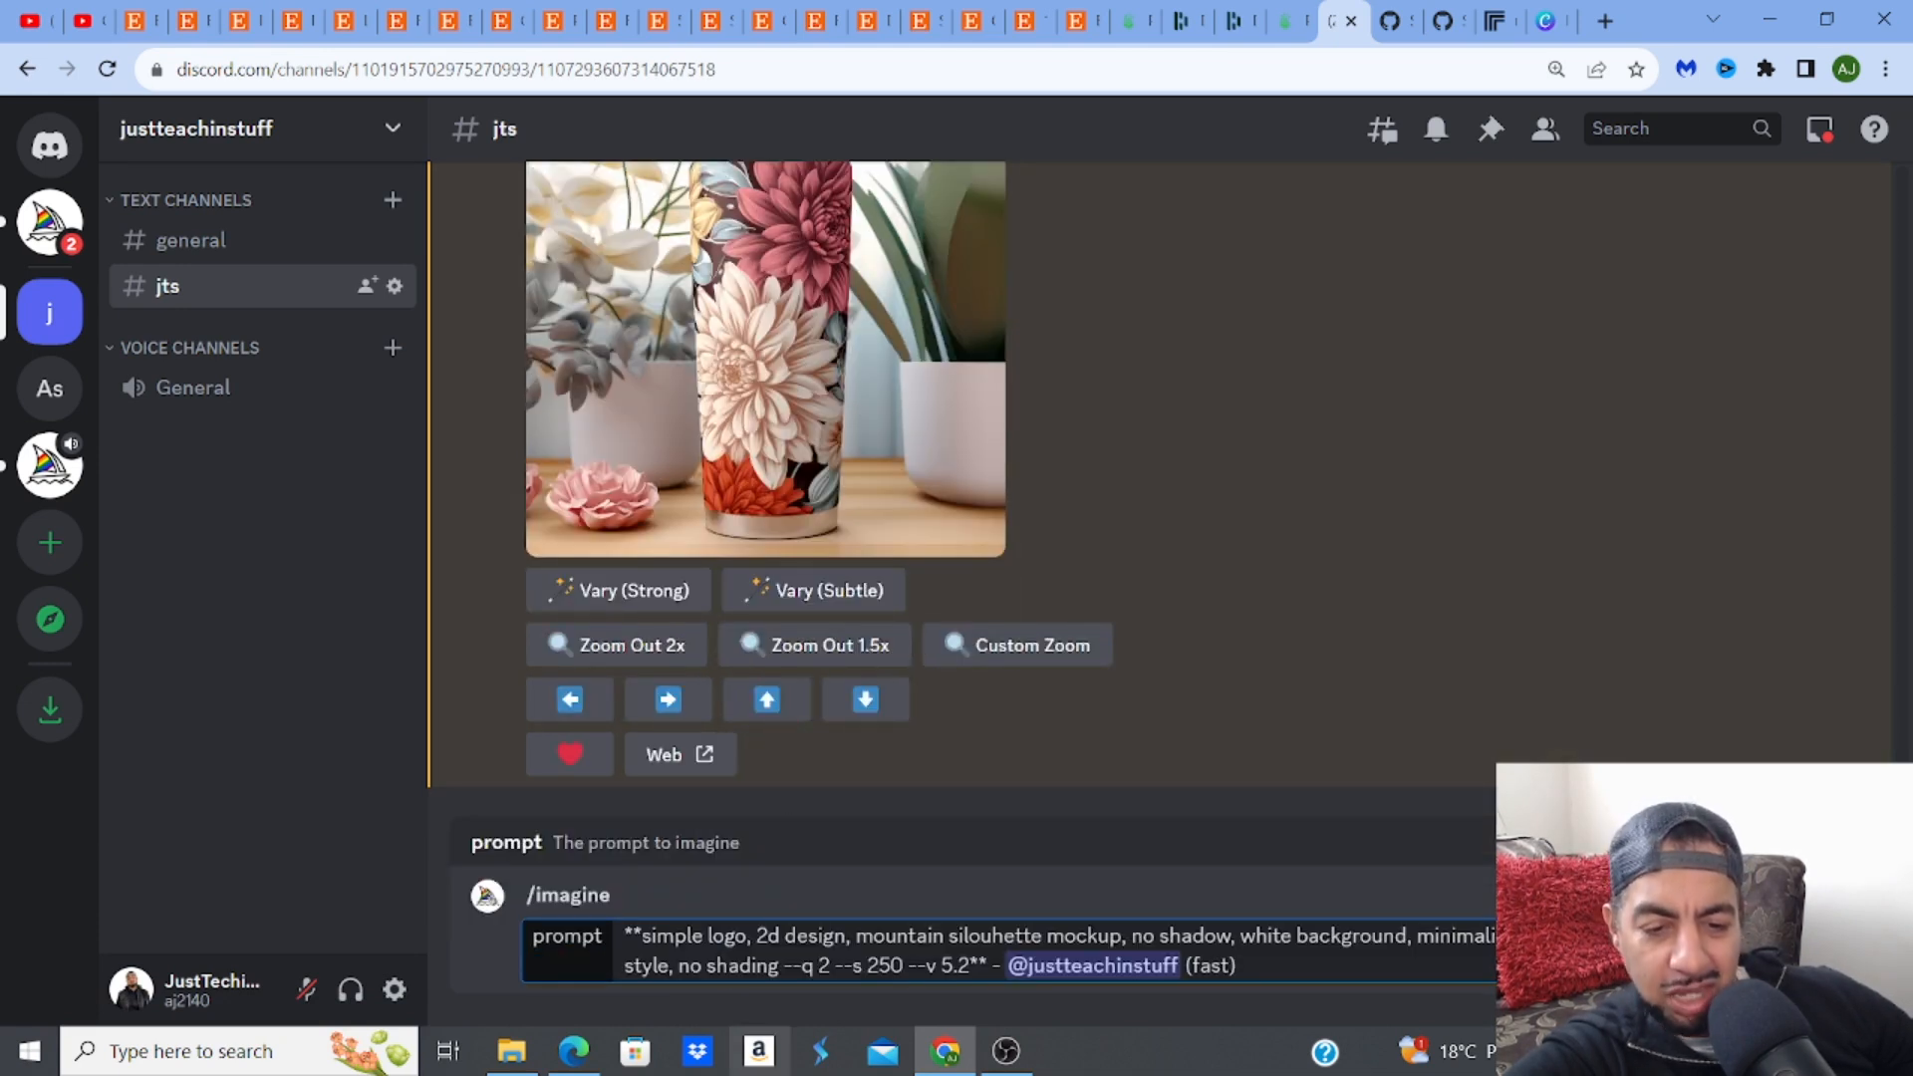
Remove everything after "no shading" from the prompt, including the --q, --s and --v parameters, and delete the two leading asterisks
click(780, 963)
drag(781, 964, 1275, 964)
key(BackSpace)
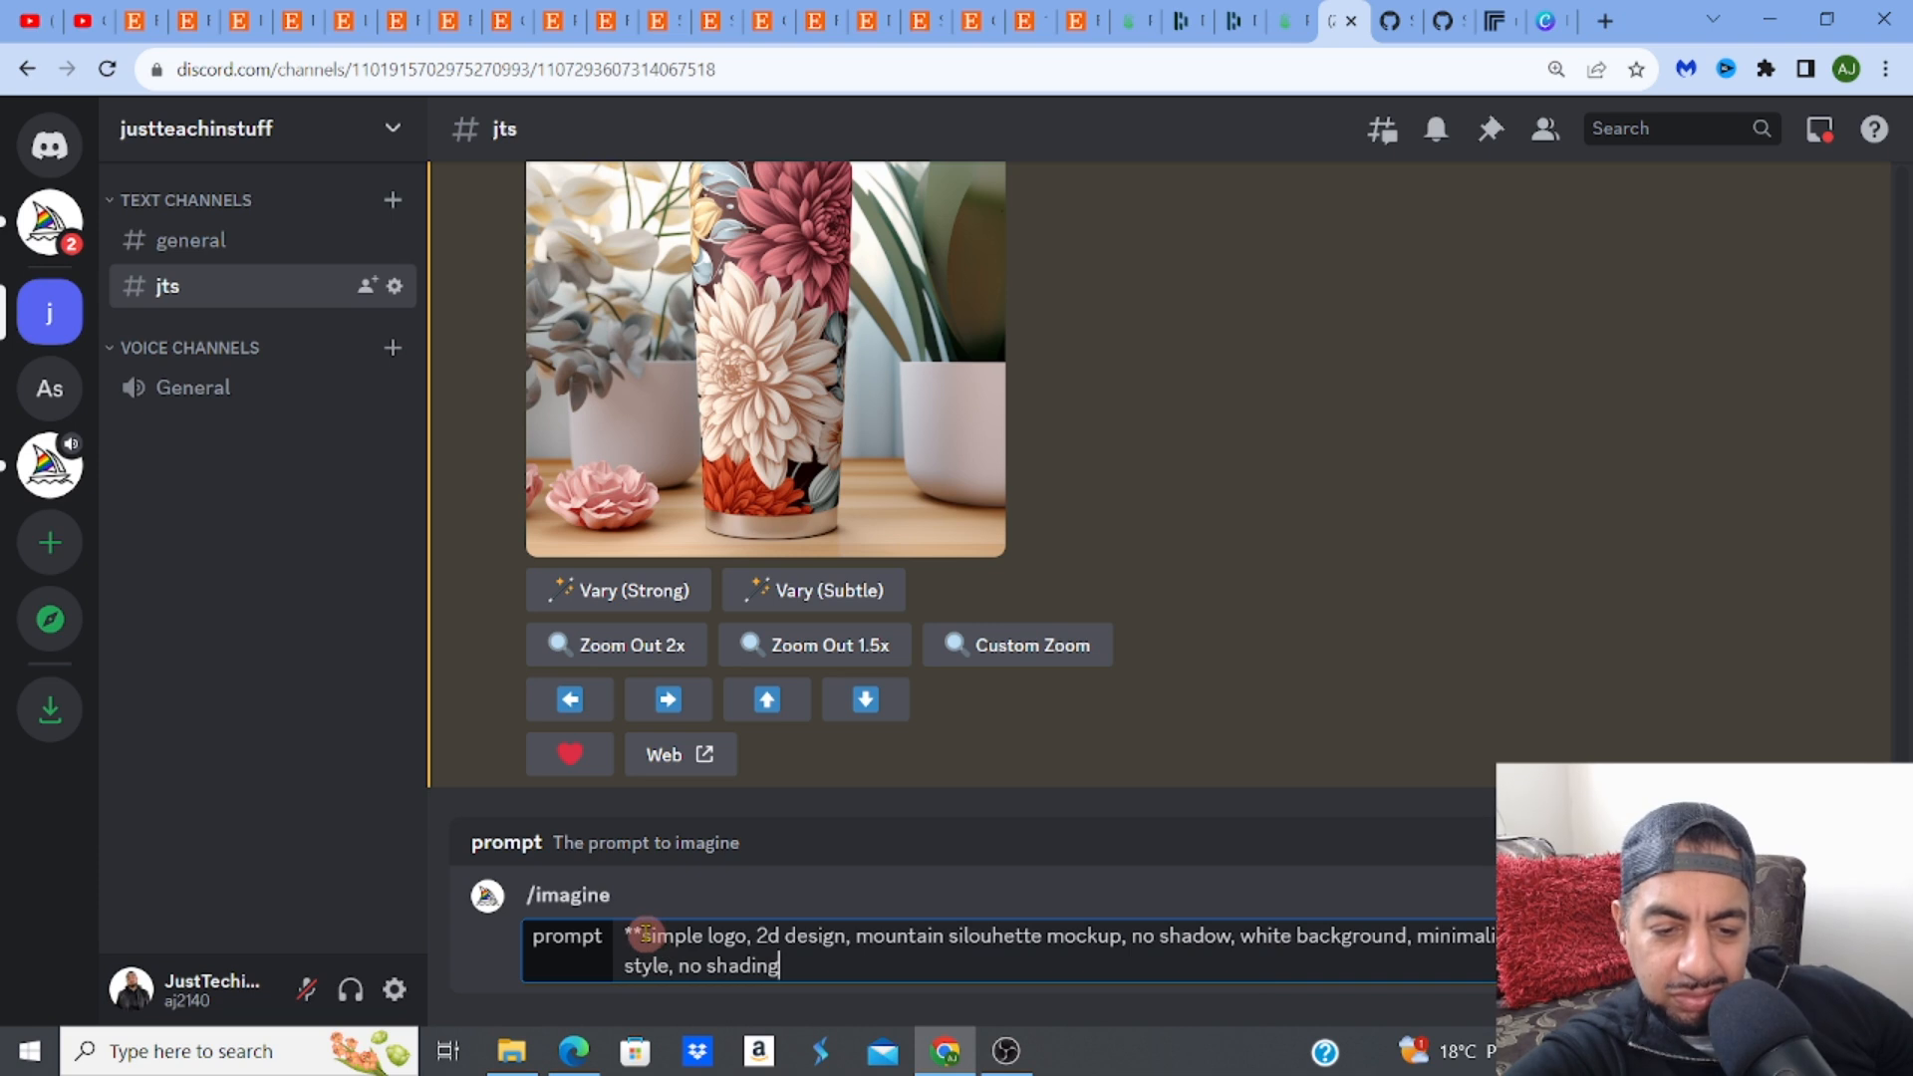
key(BackSpace)
key(BackSpace)
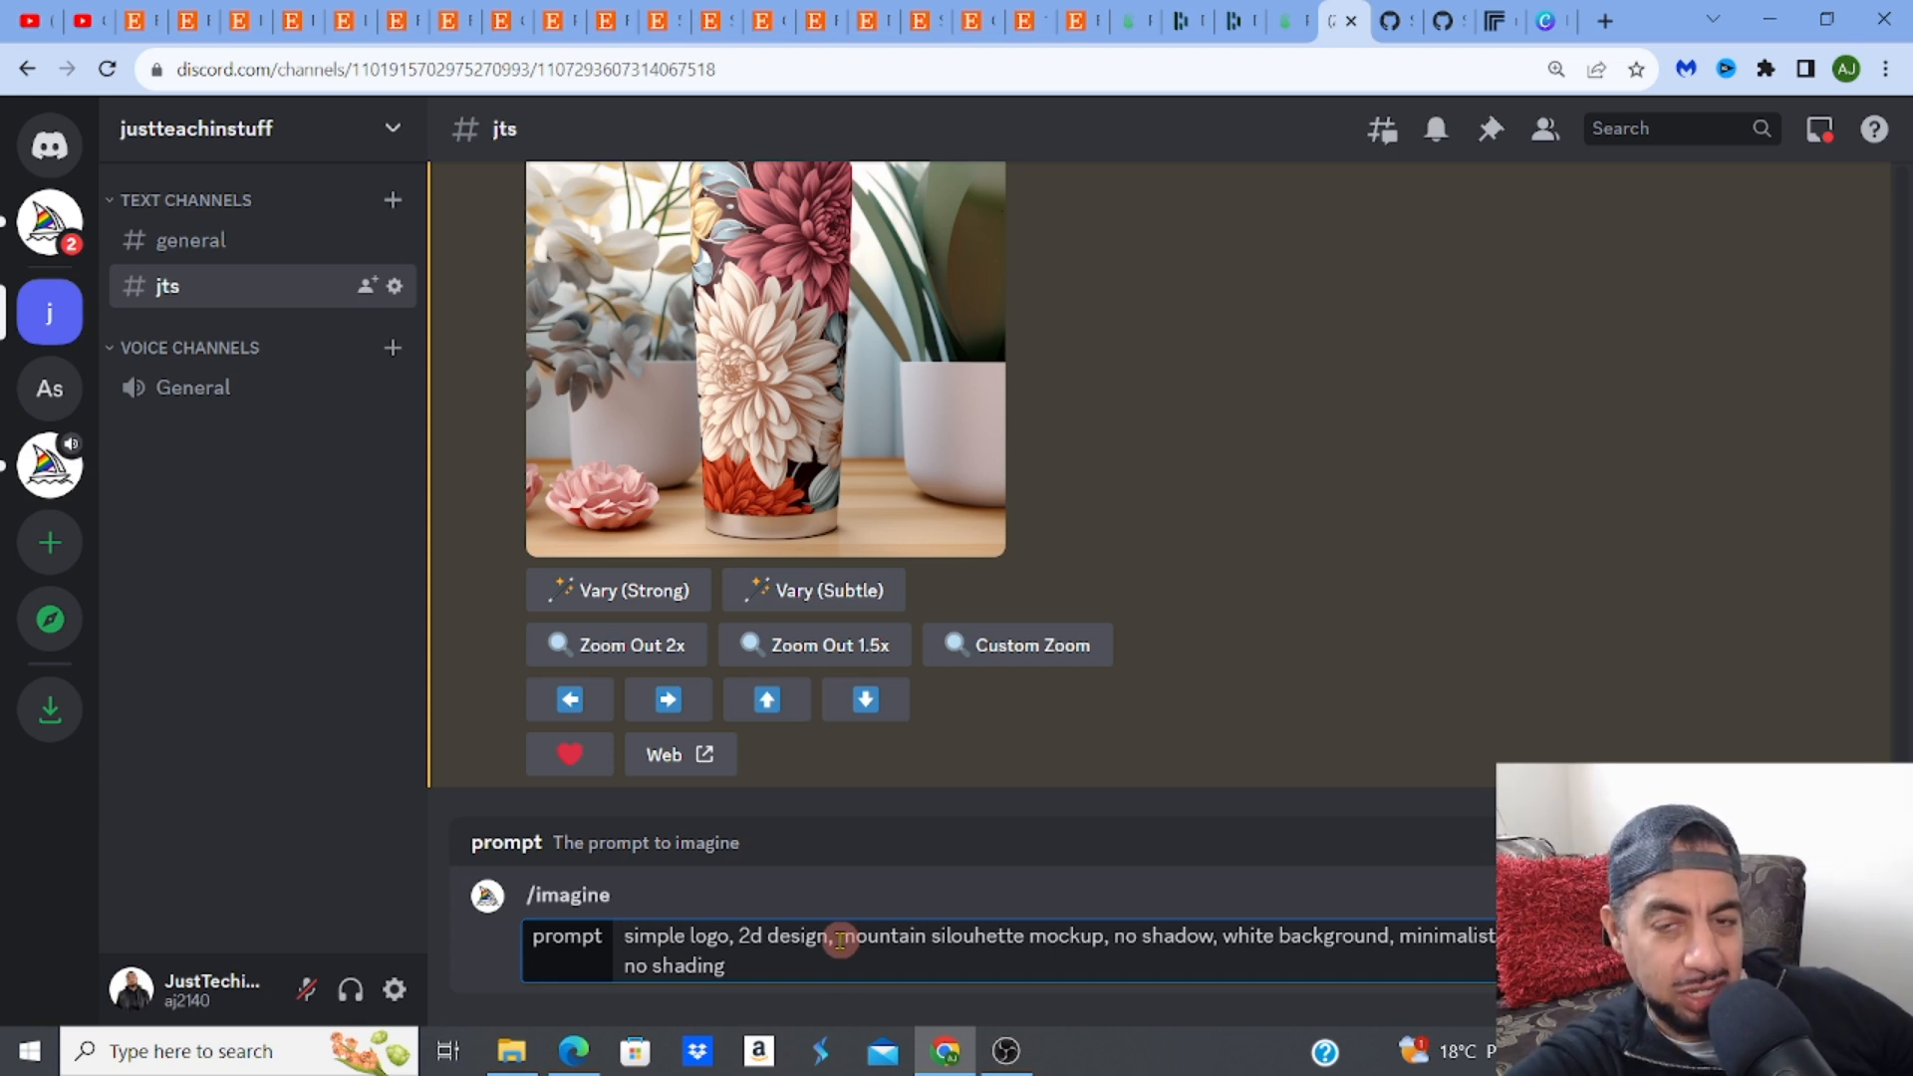
Add ", watercolour" to the end of the mountain logo prompt and submit it to Midjourney
drag(840, 939, 917, 939)
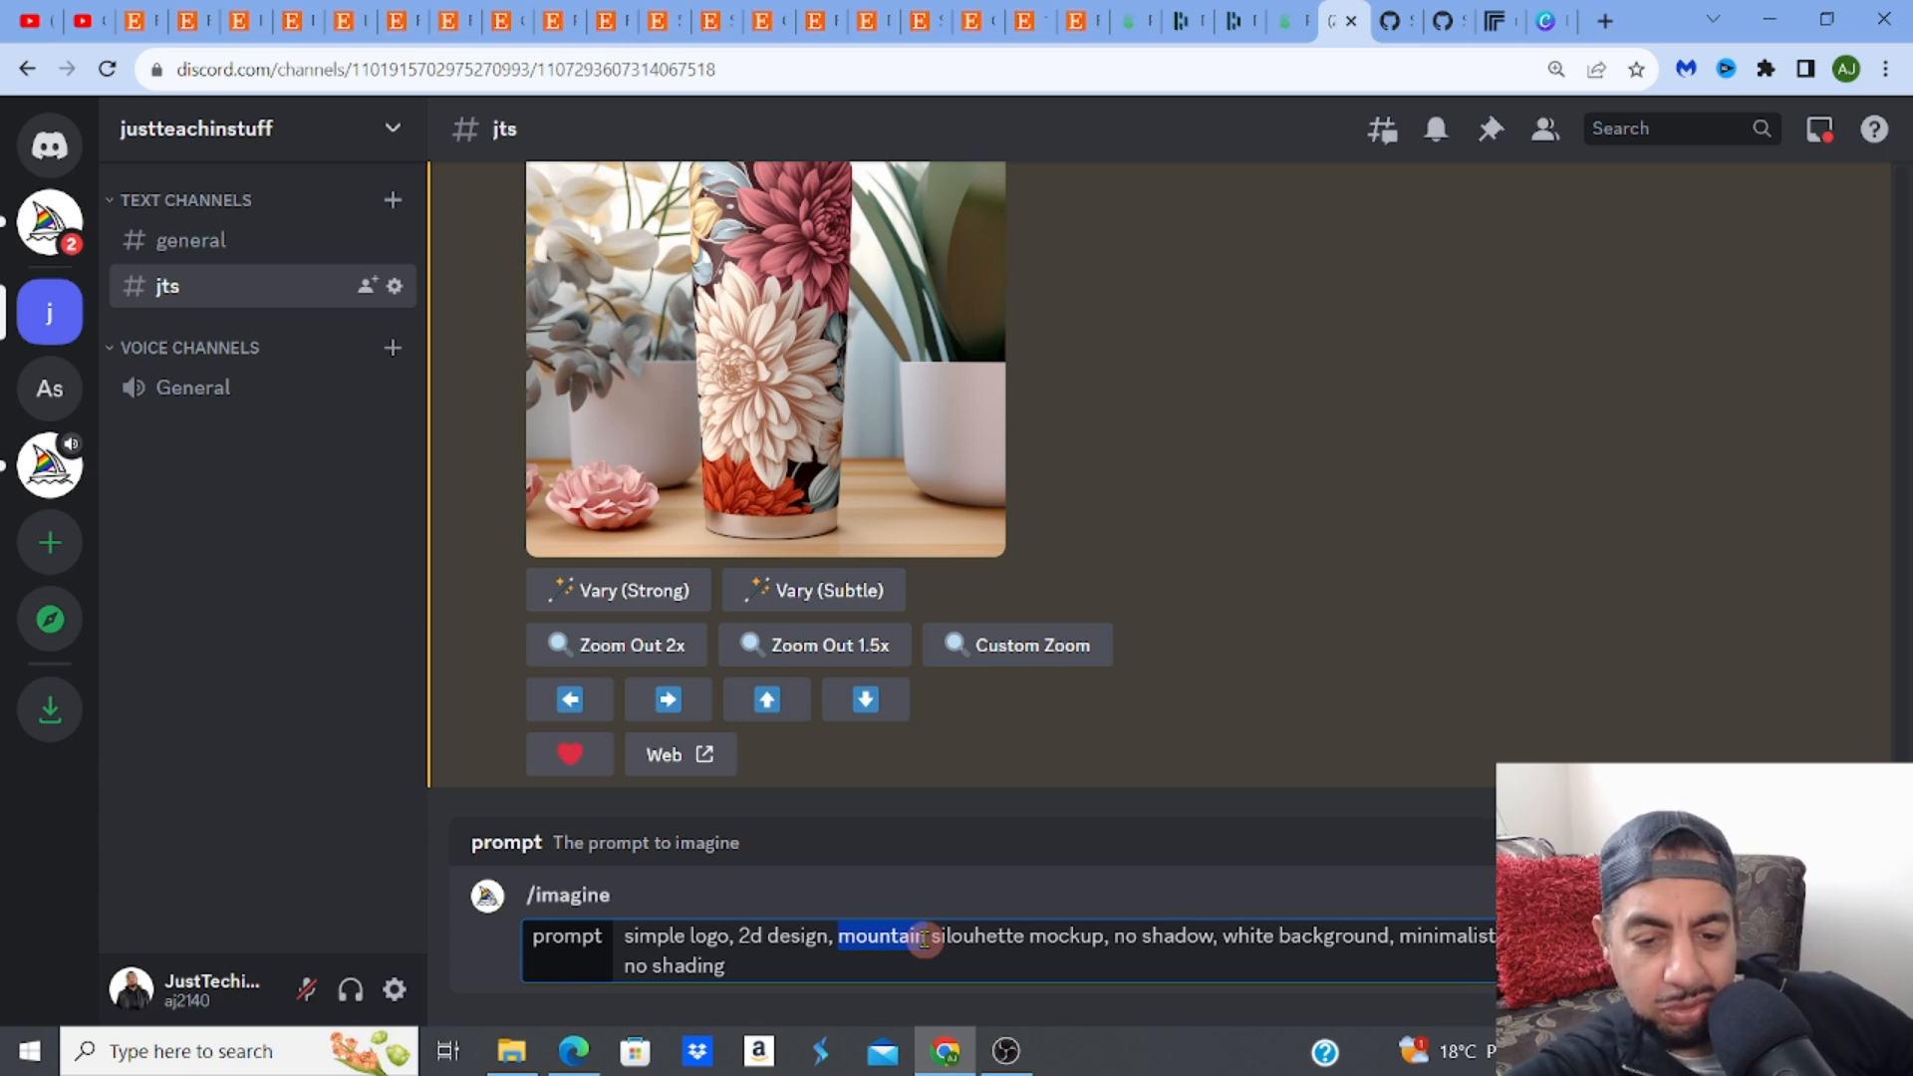
click(925, 939)
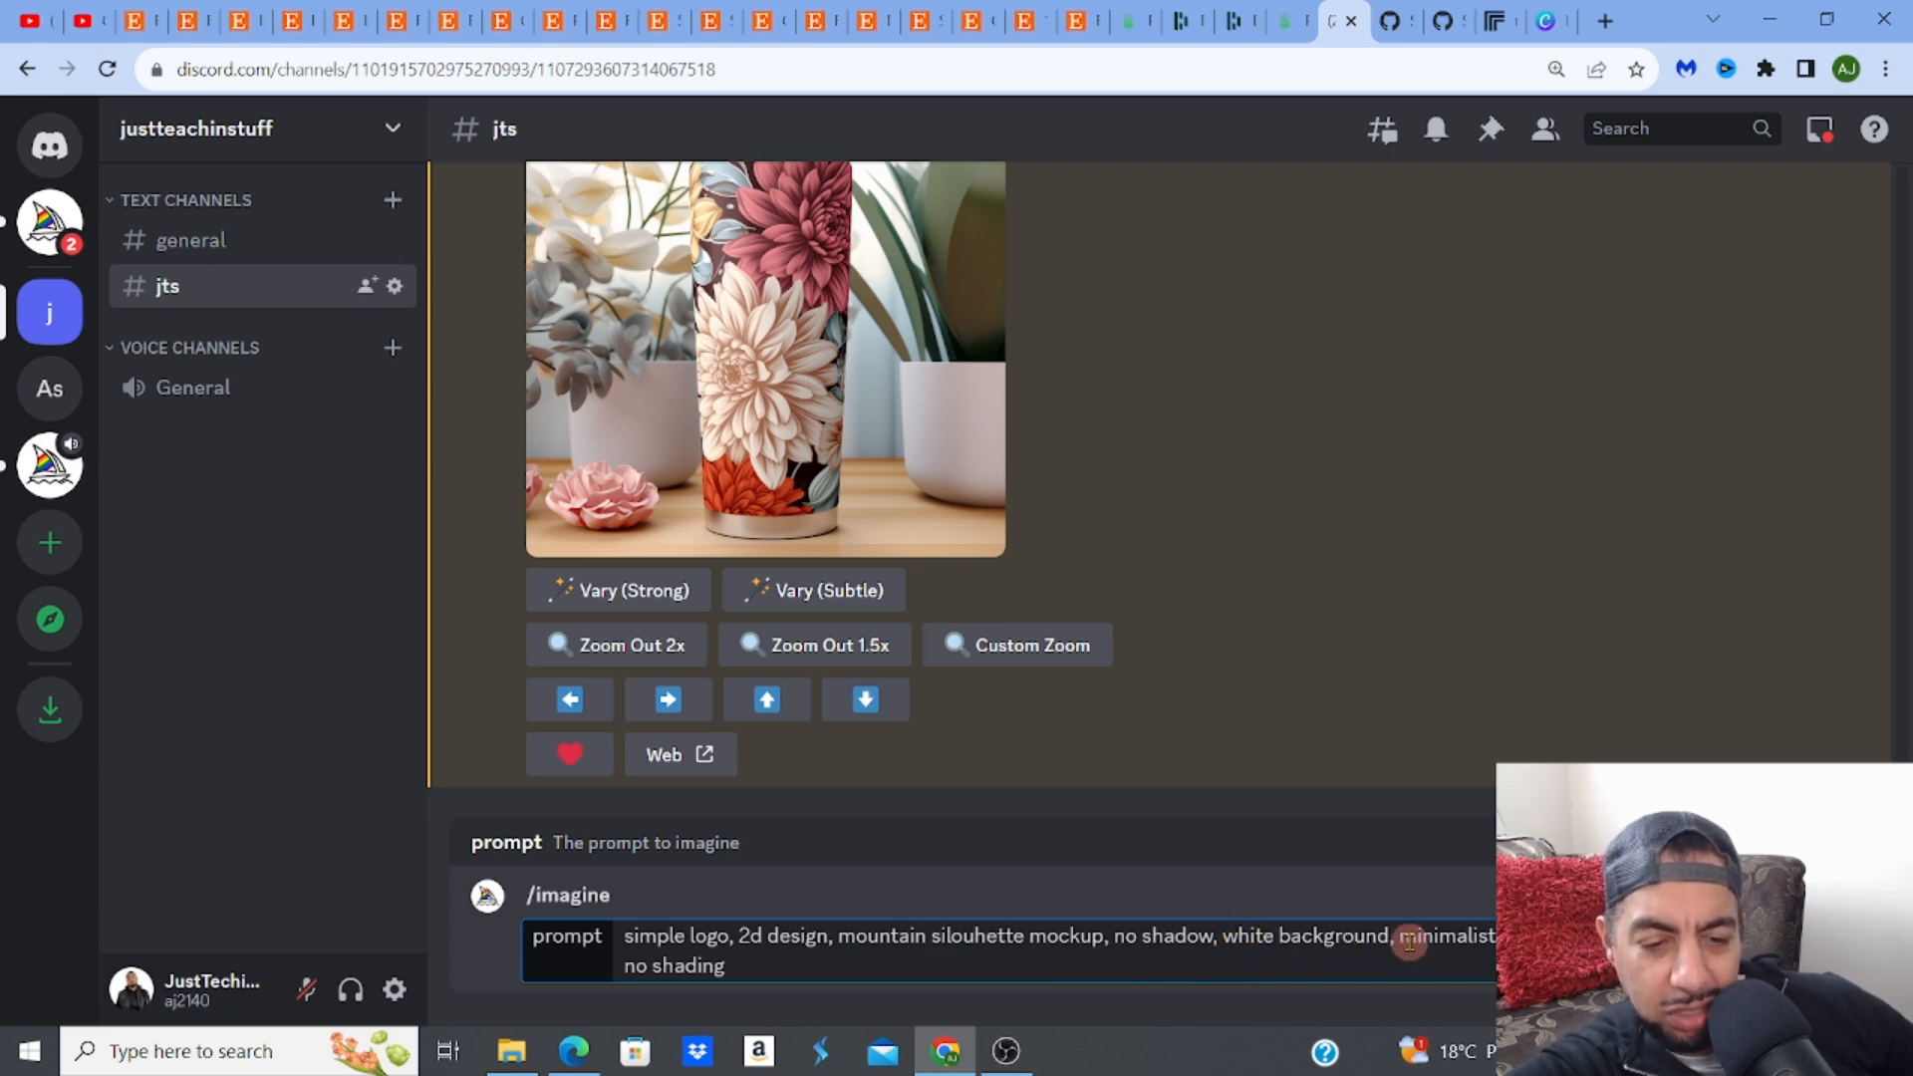
click(735, 968)
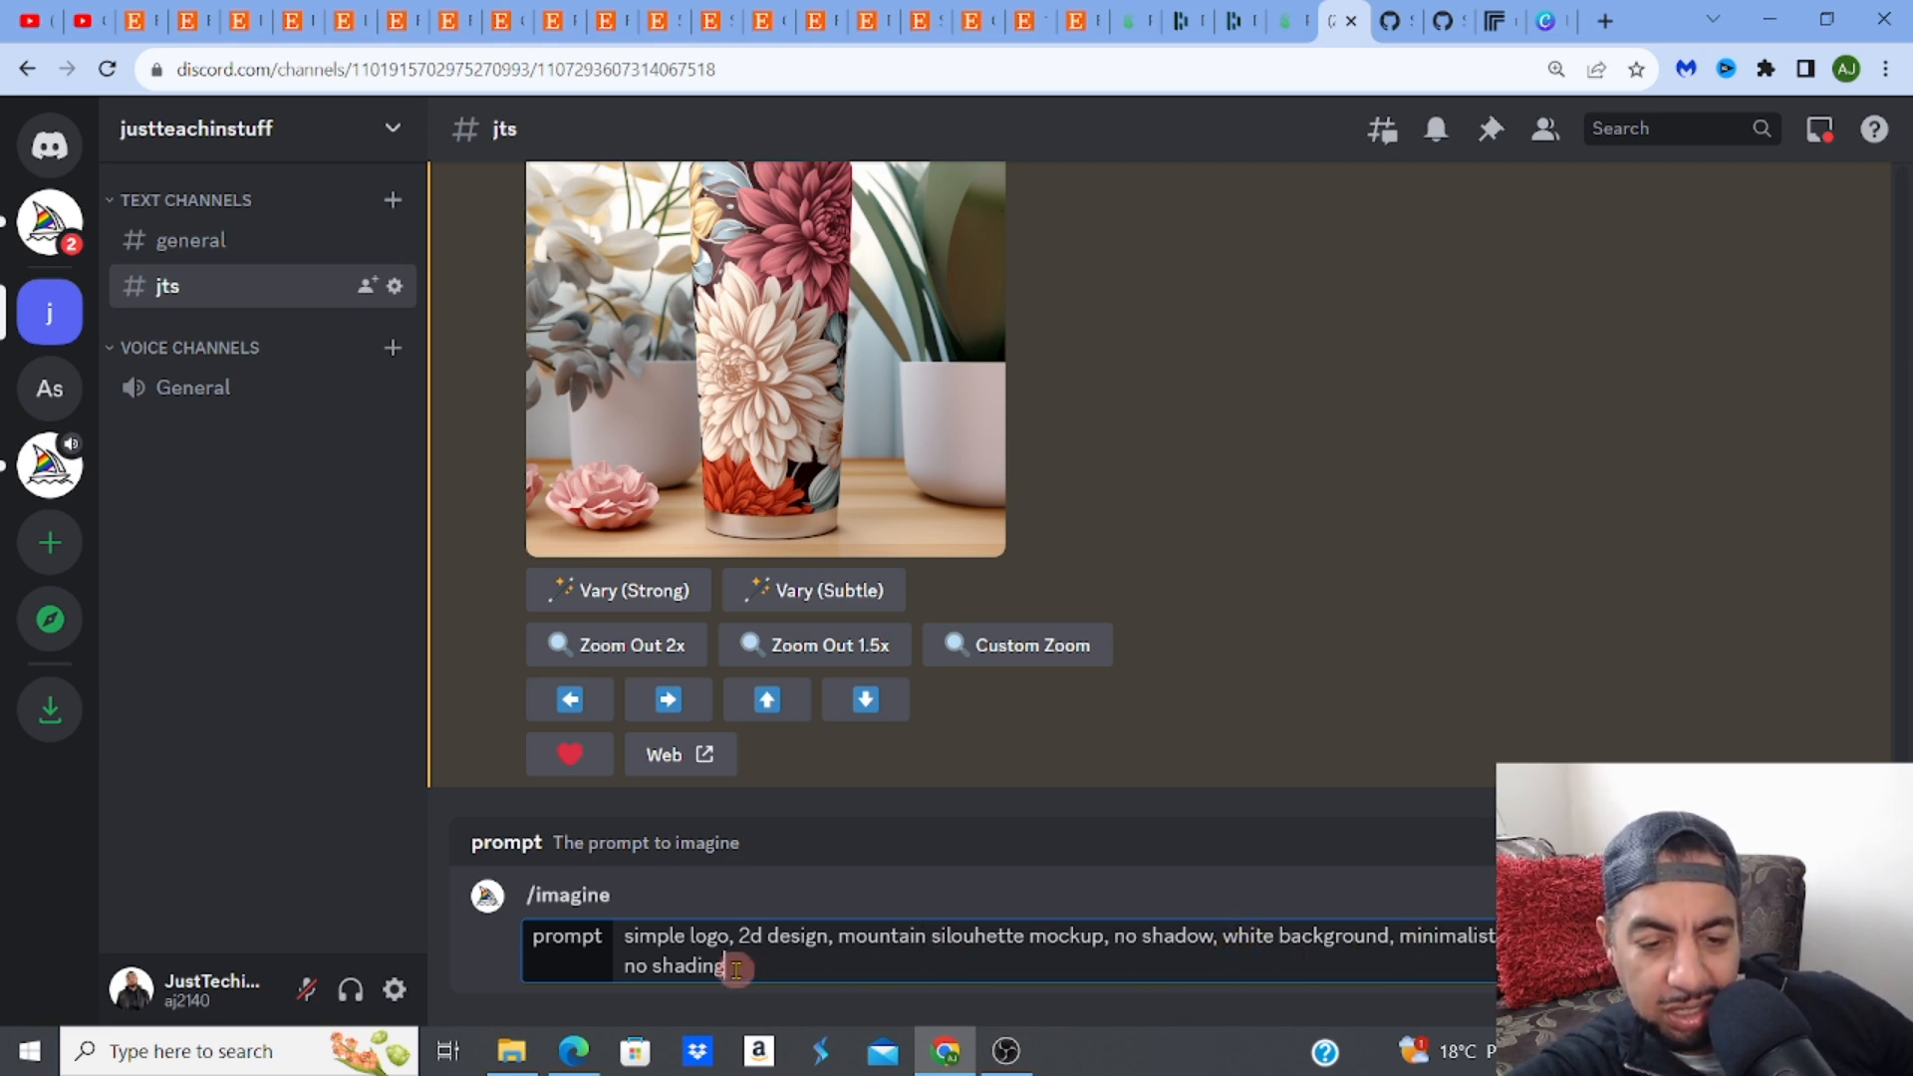
text(, waterco)
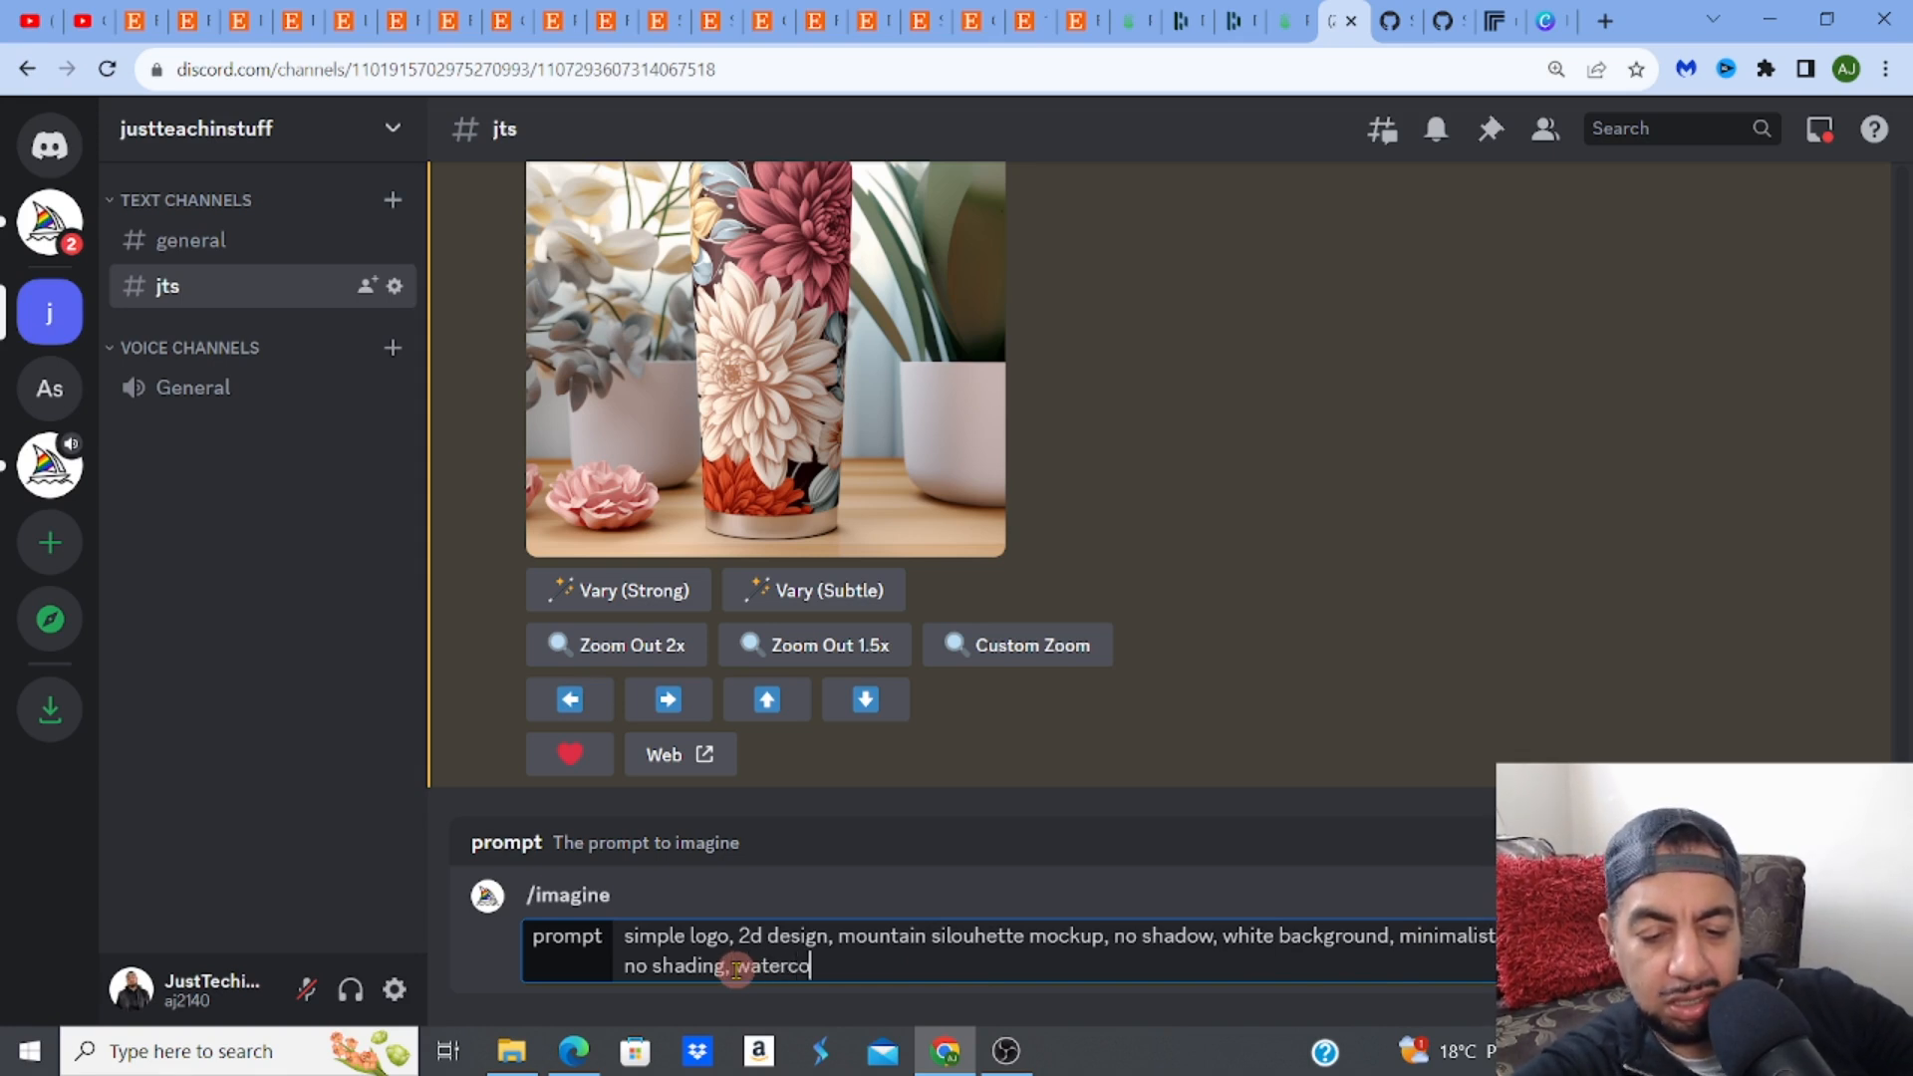
text(lour )
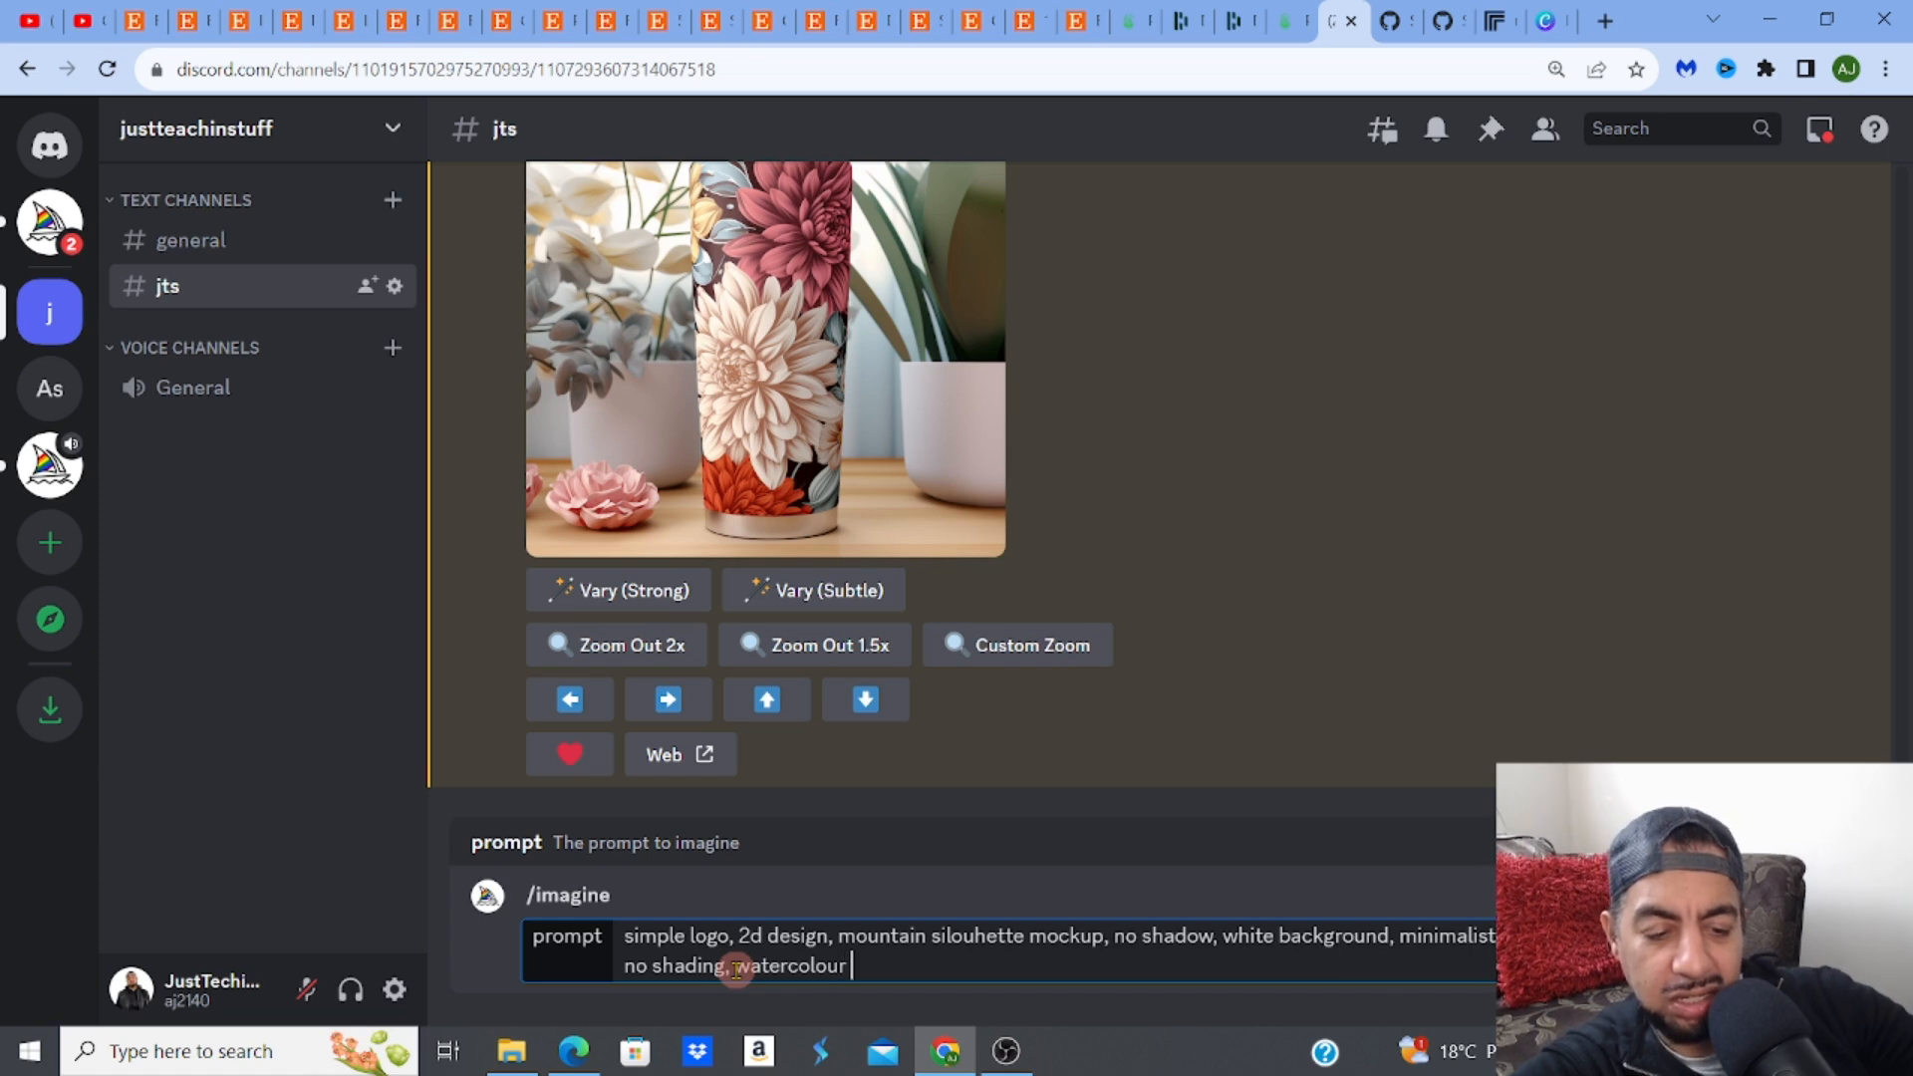
text(style)
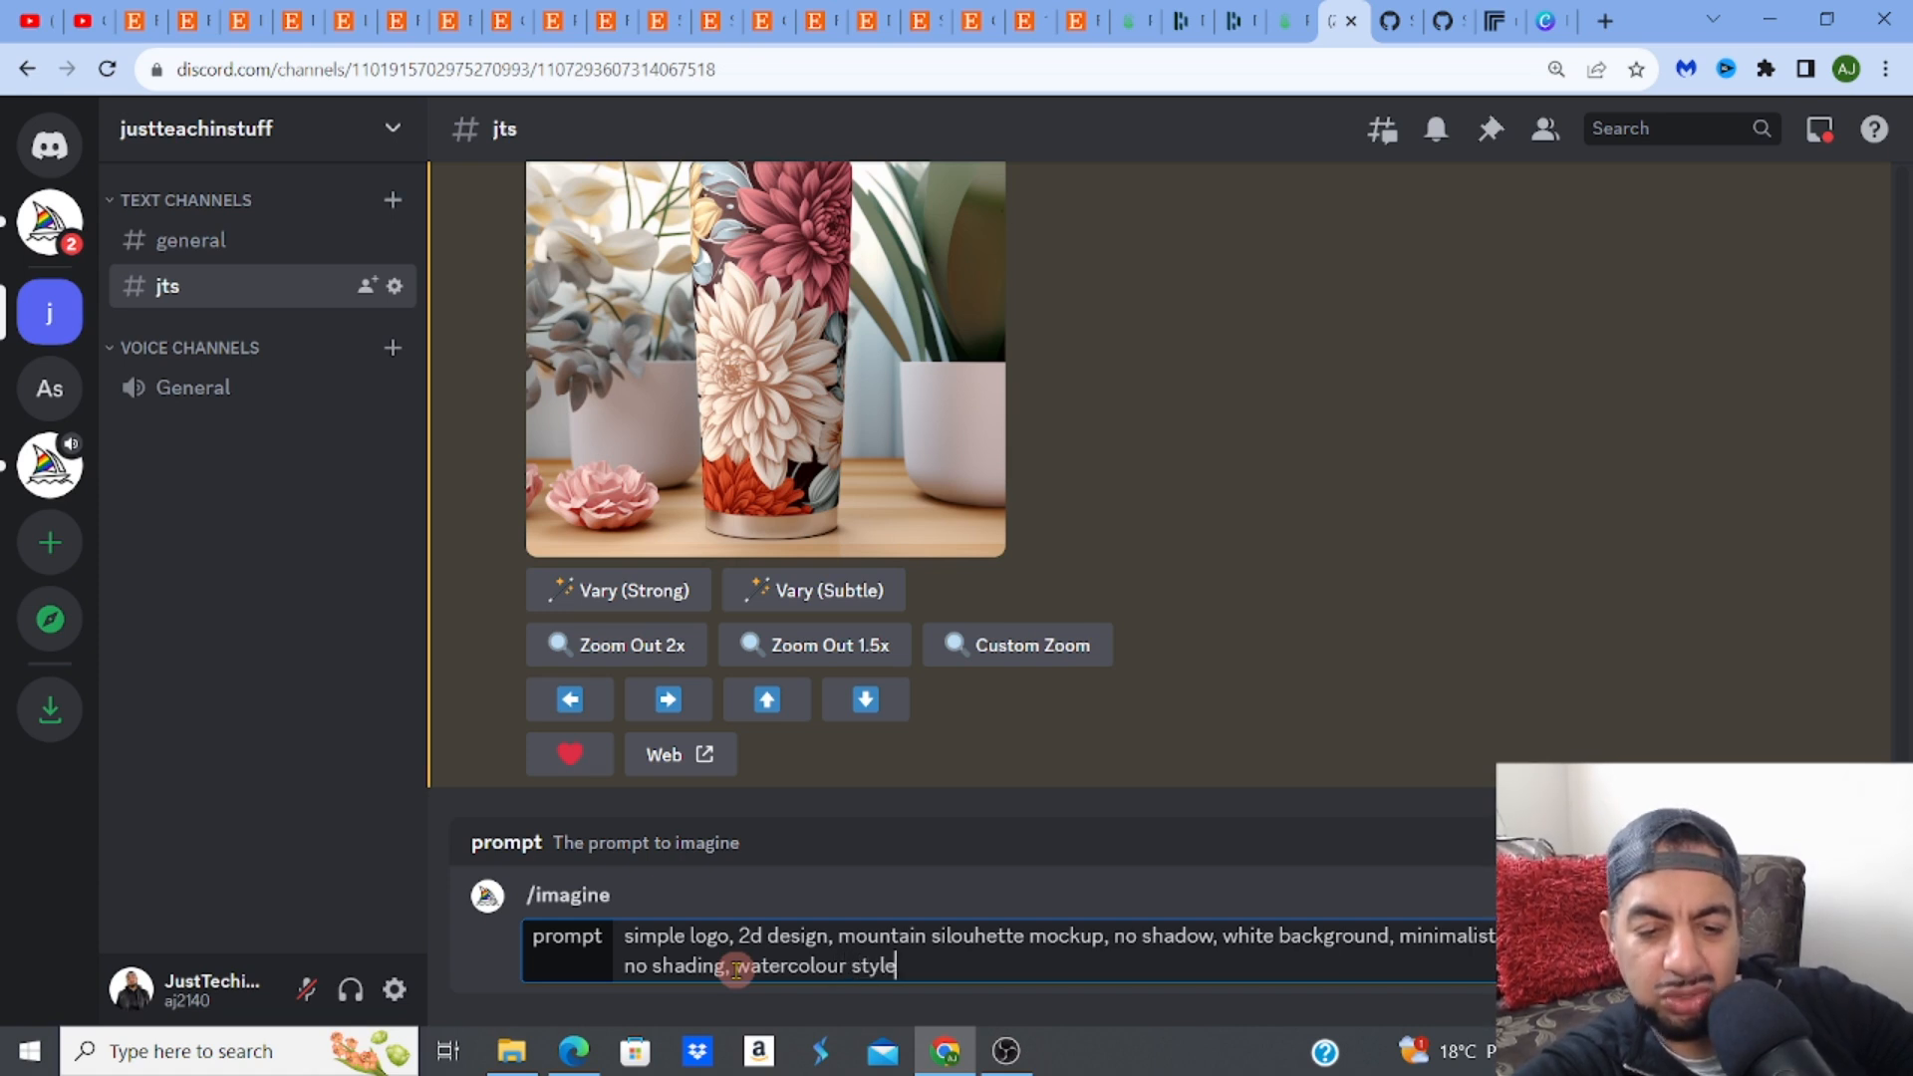
click(852, 967)
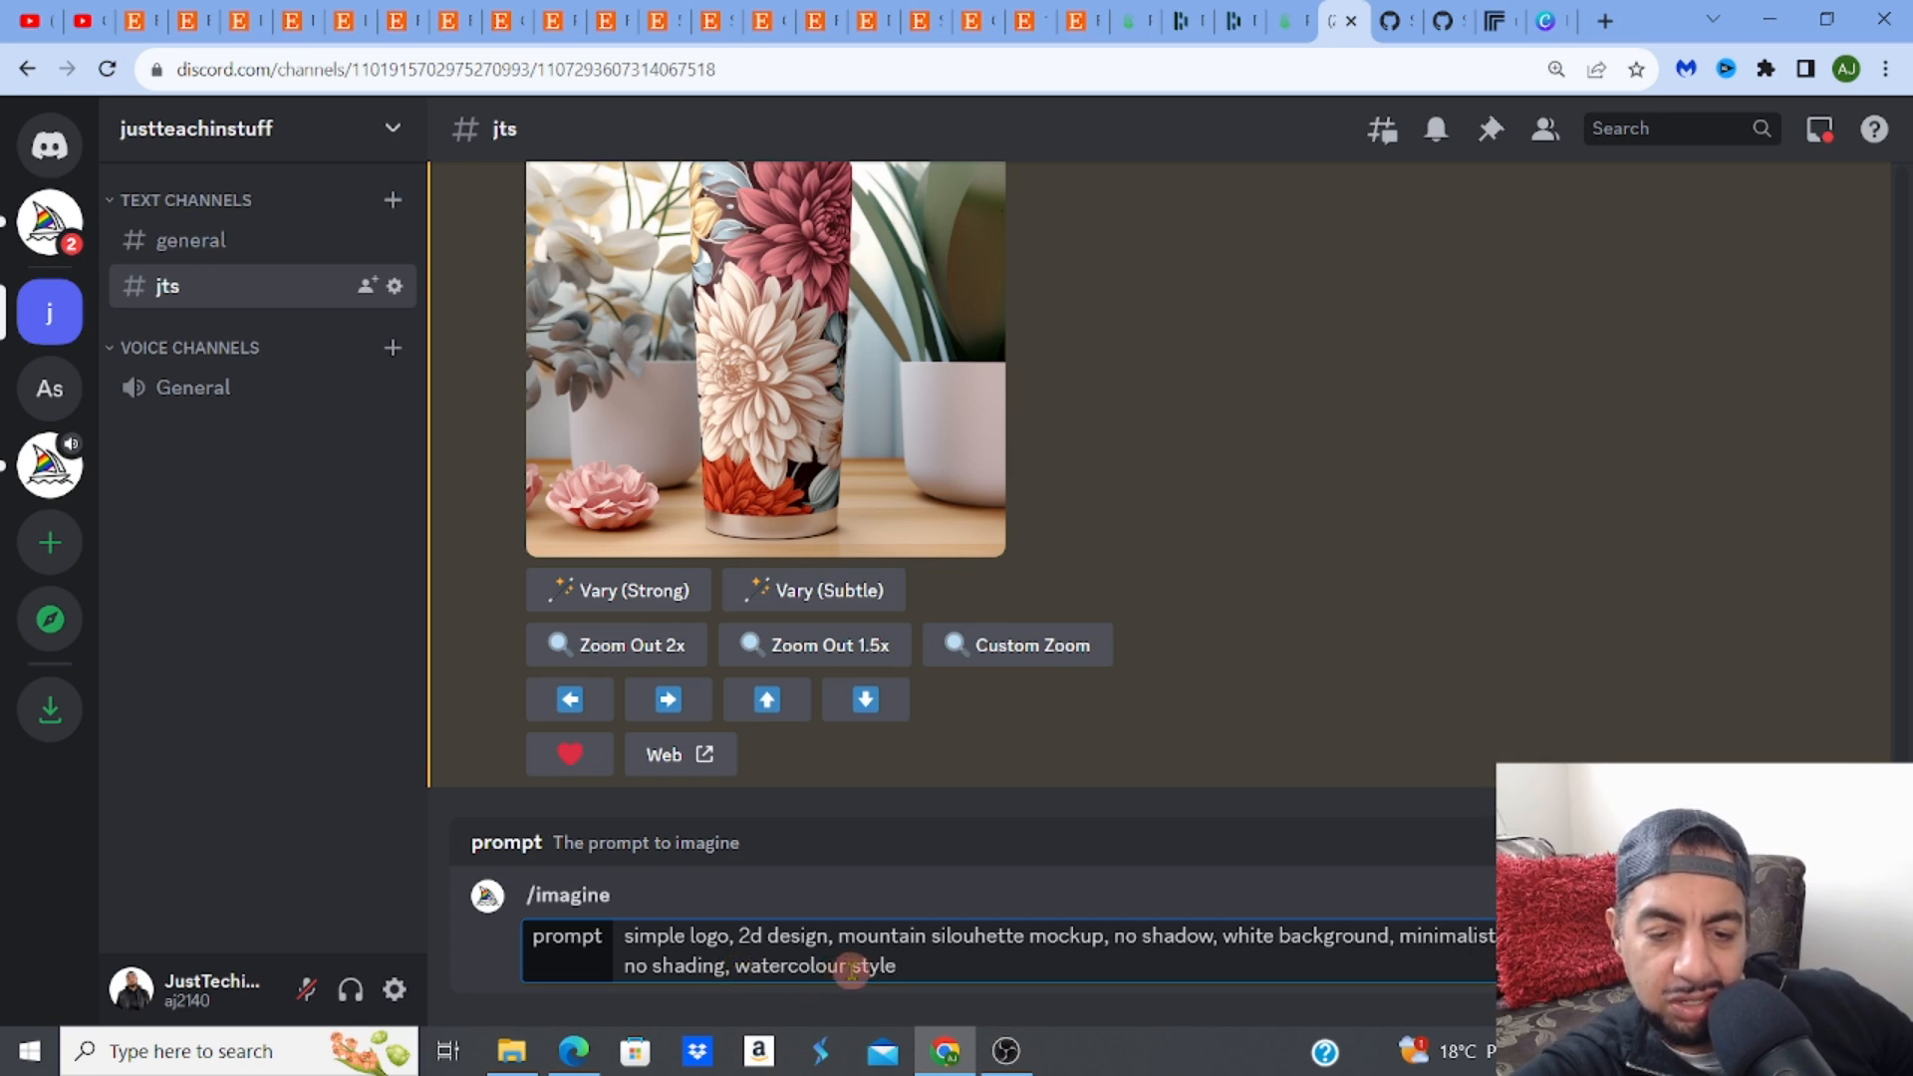
drag(852, 966, 947, 965)
key(BackSpace)
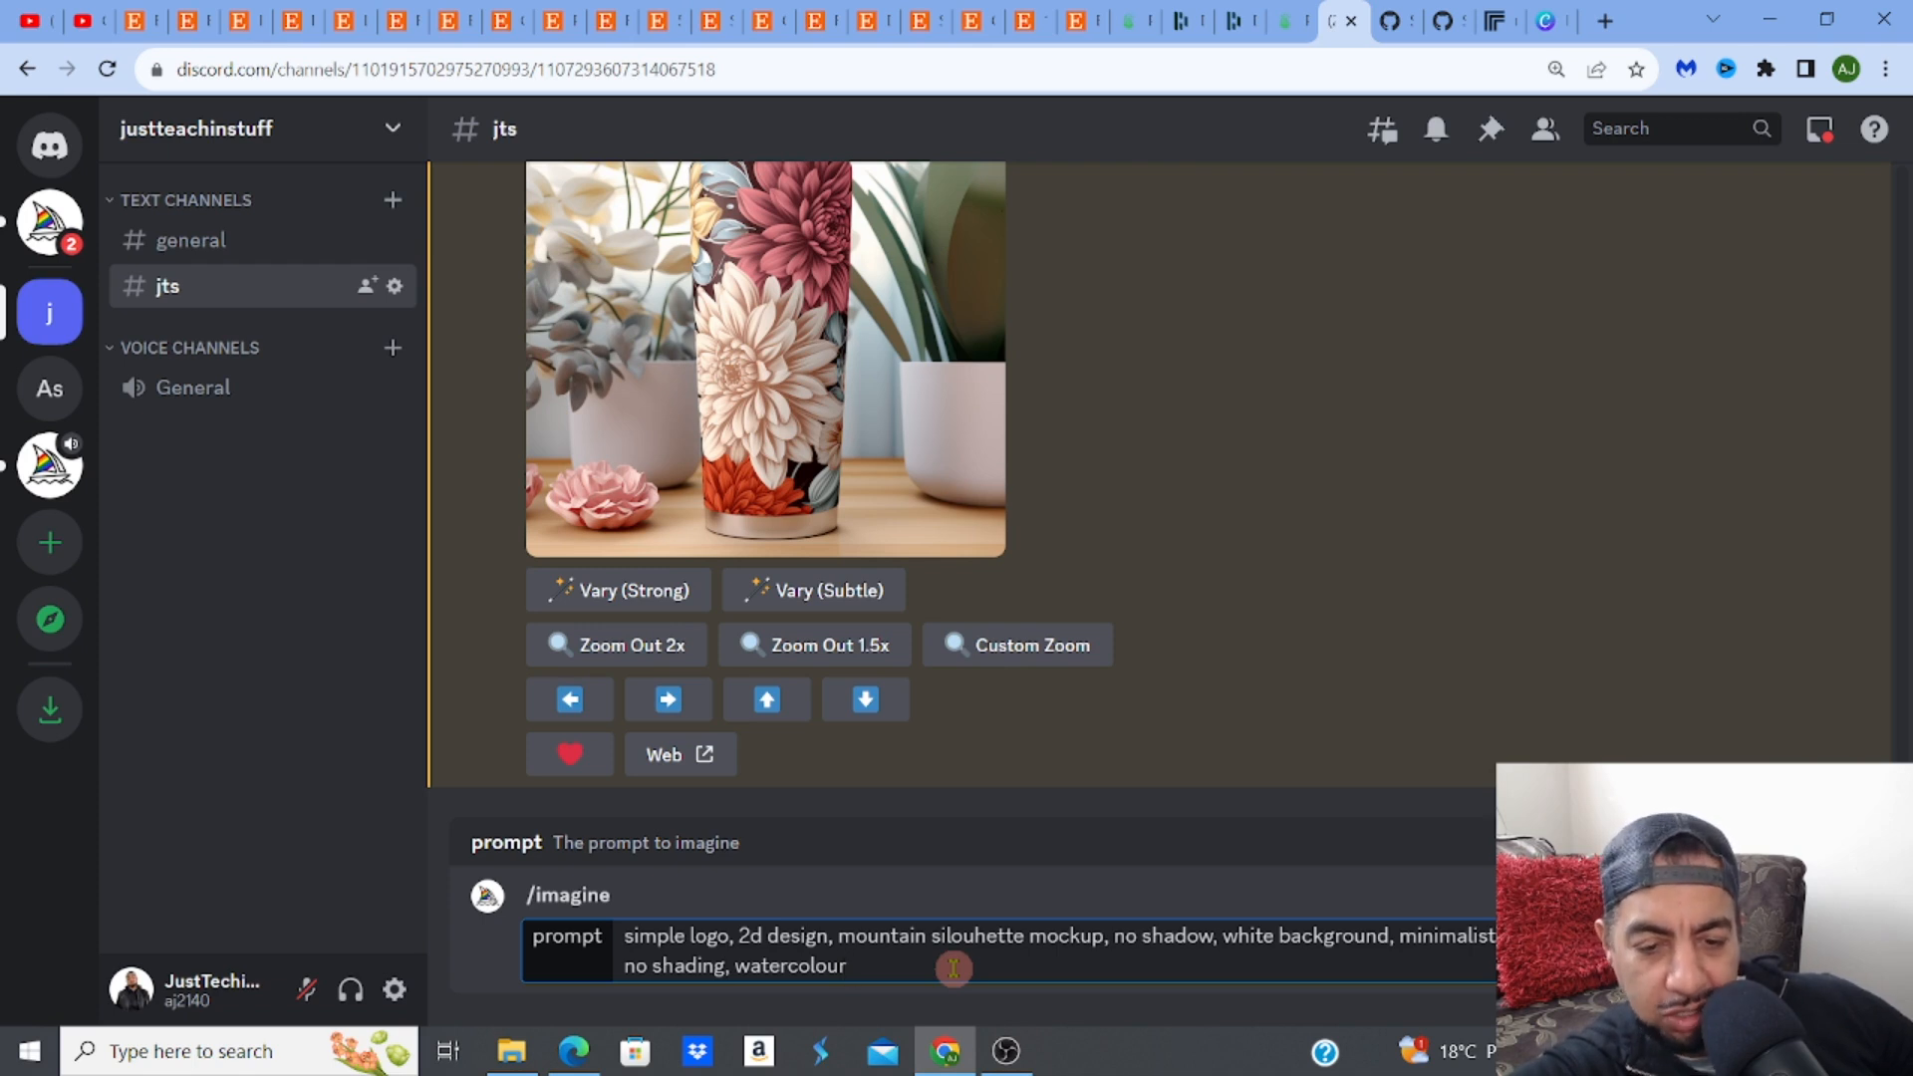
key(Return)
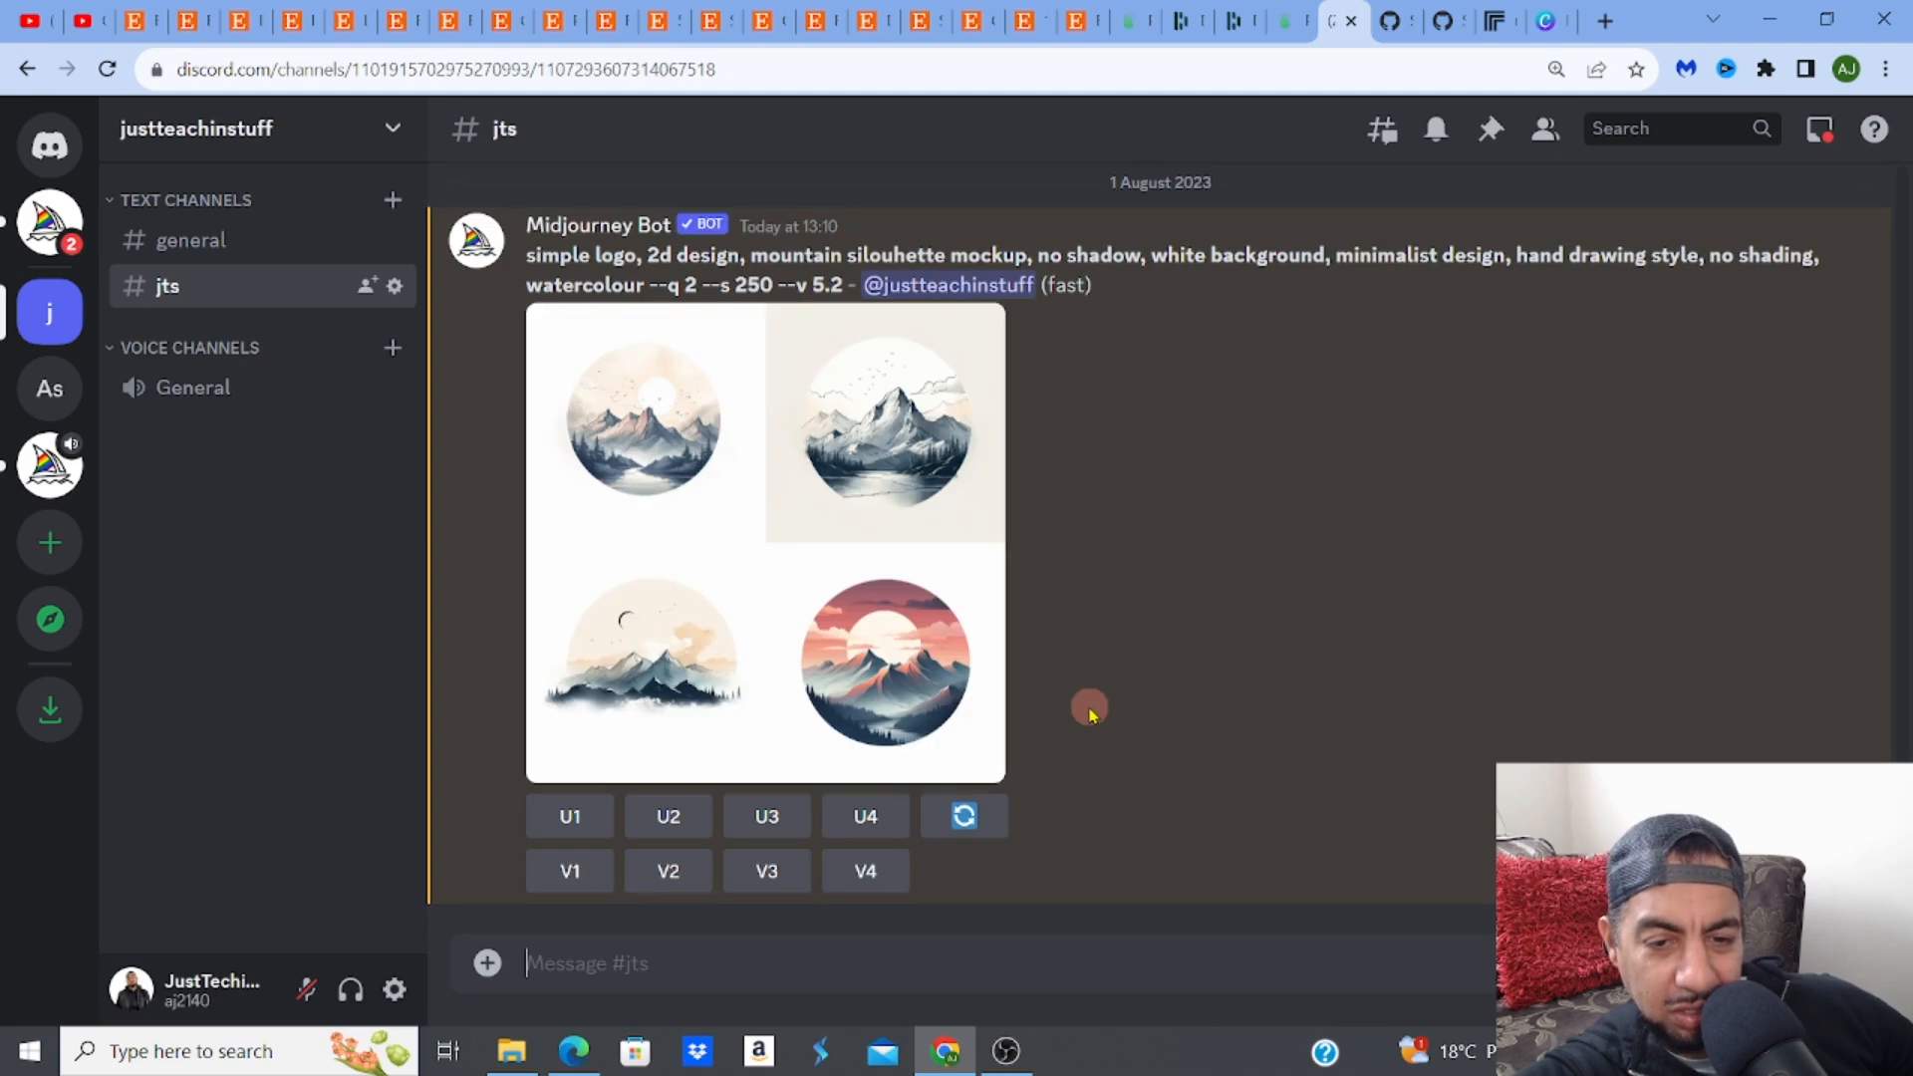
View the four generated mountain logos enlarged, close the preview and reroll the prompt for a new set
click(835, 558)
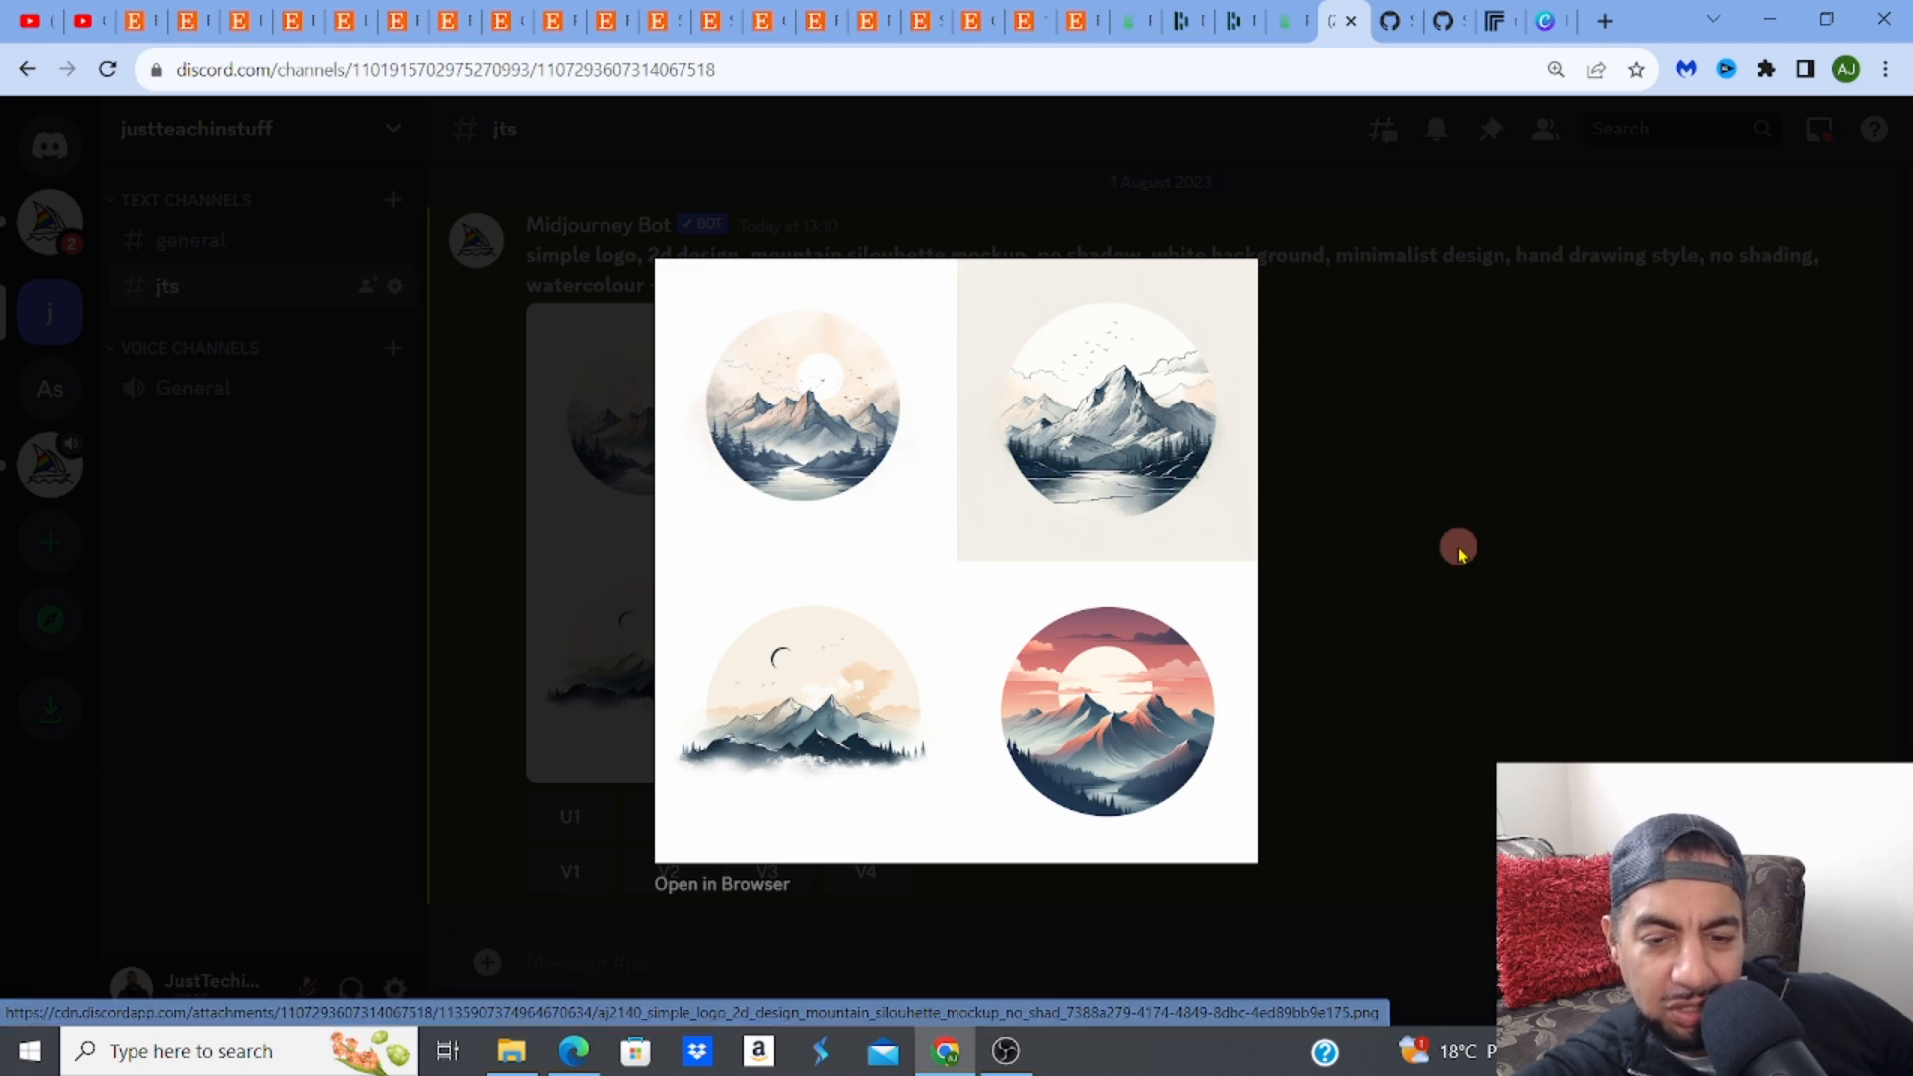
click(1458, 548)
click(950, 840)
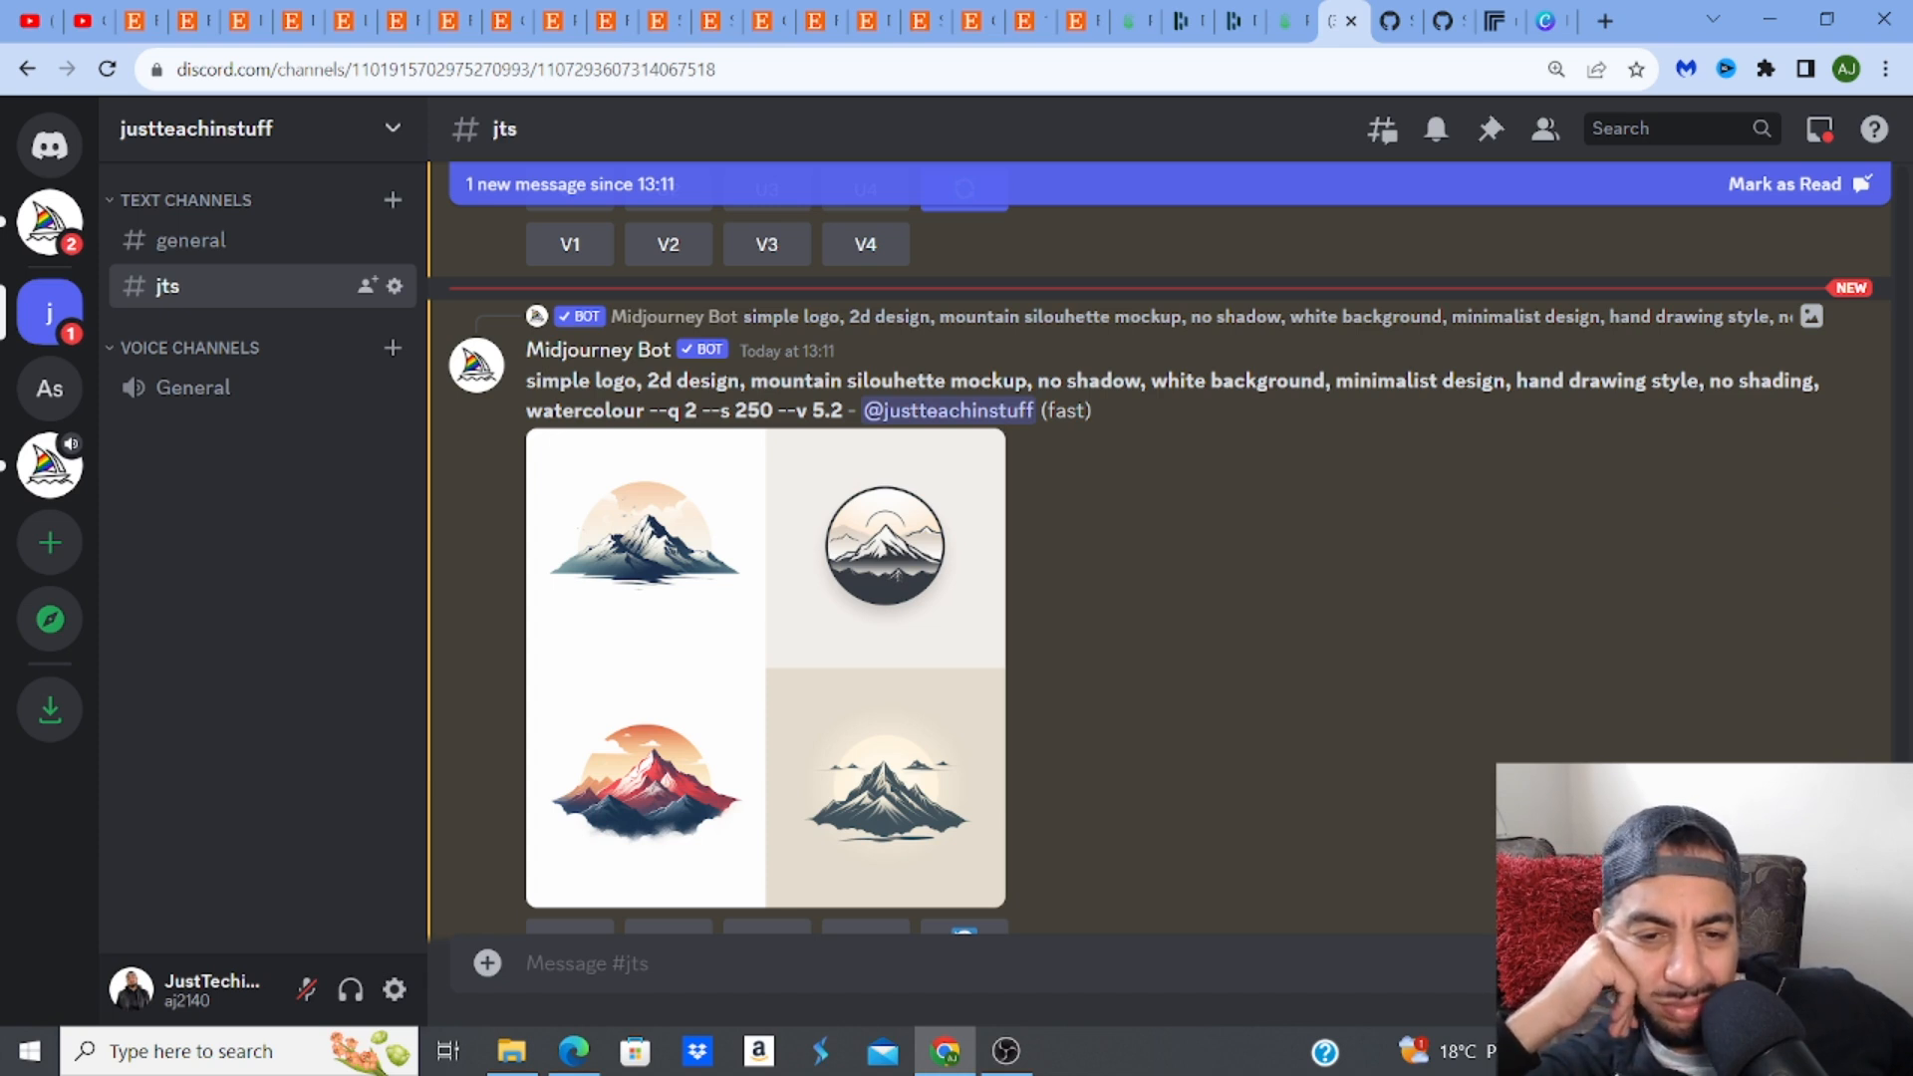
View the rerolled mountain logos enlarged, close the preview and upscale the first image
click(732, 630)
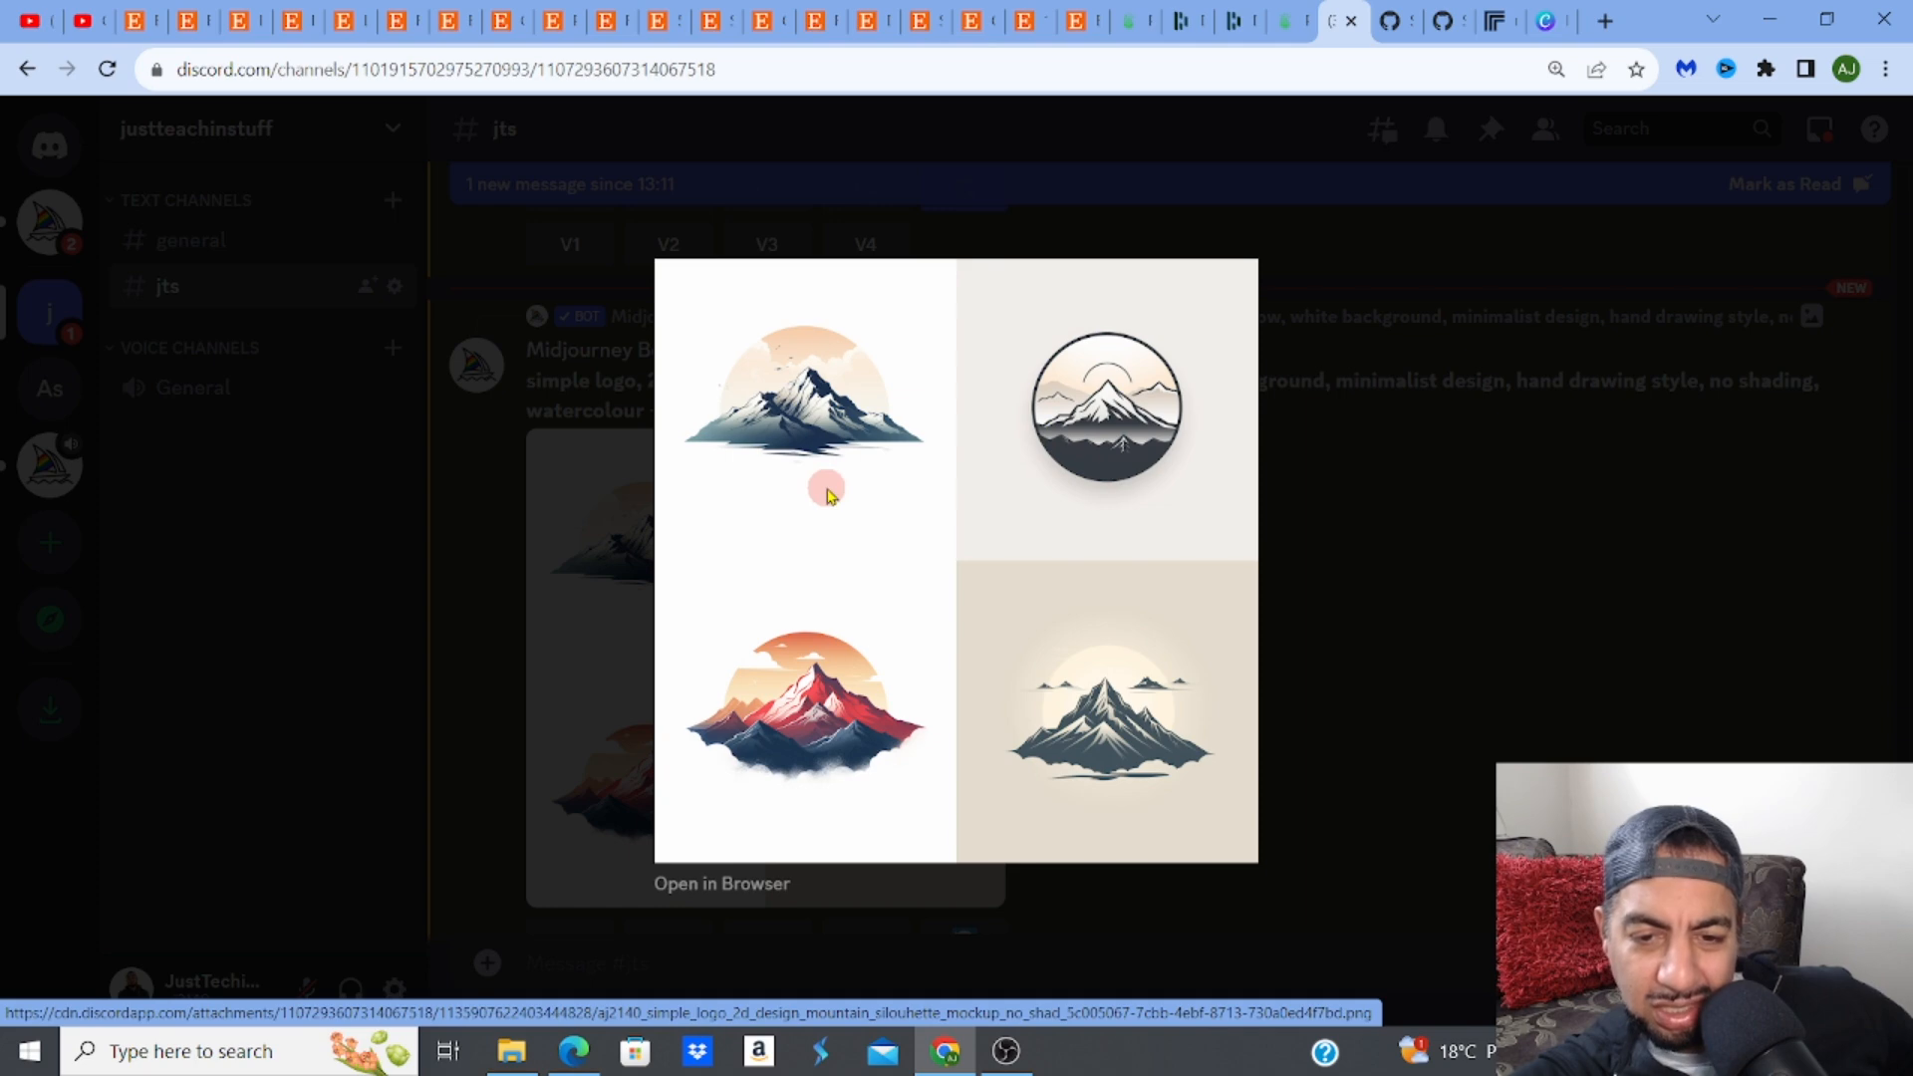
click(1365, 578)
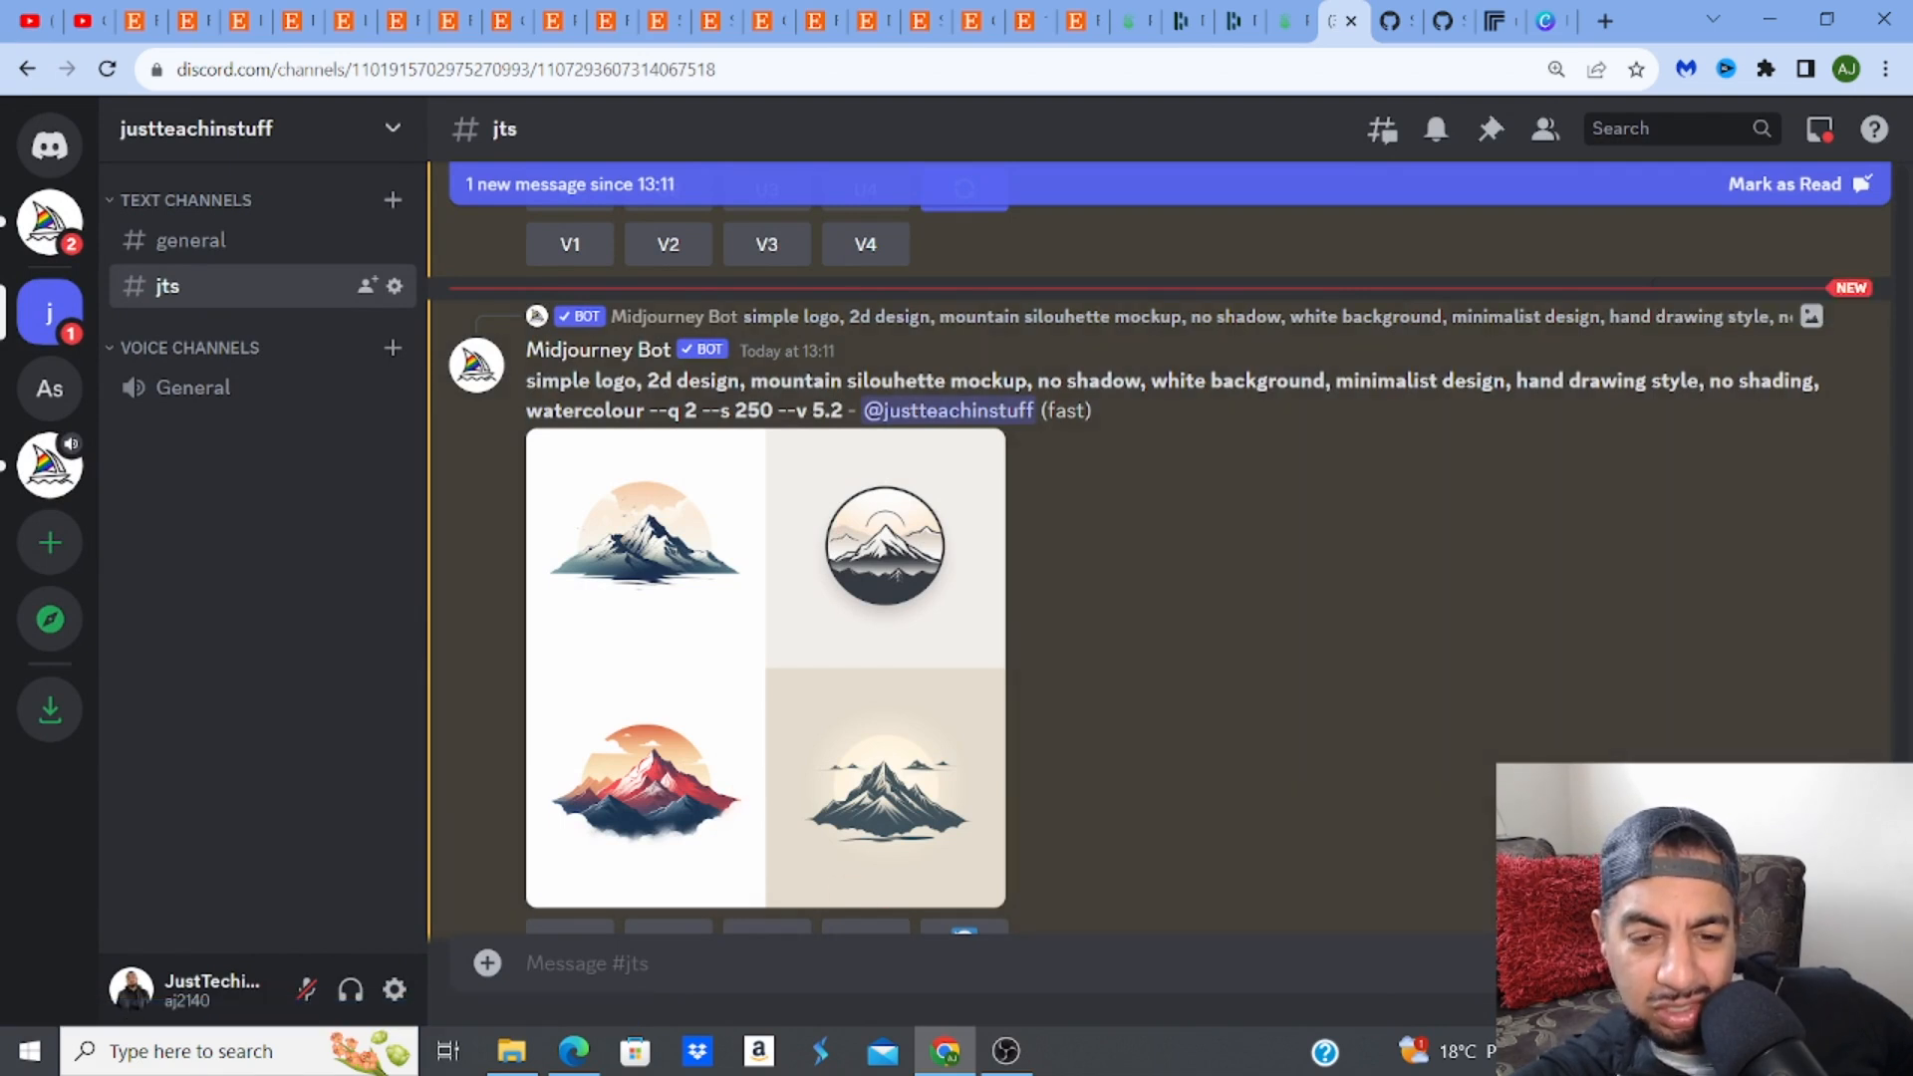
scroll(997, 548, down, 2)
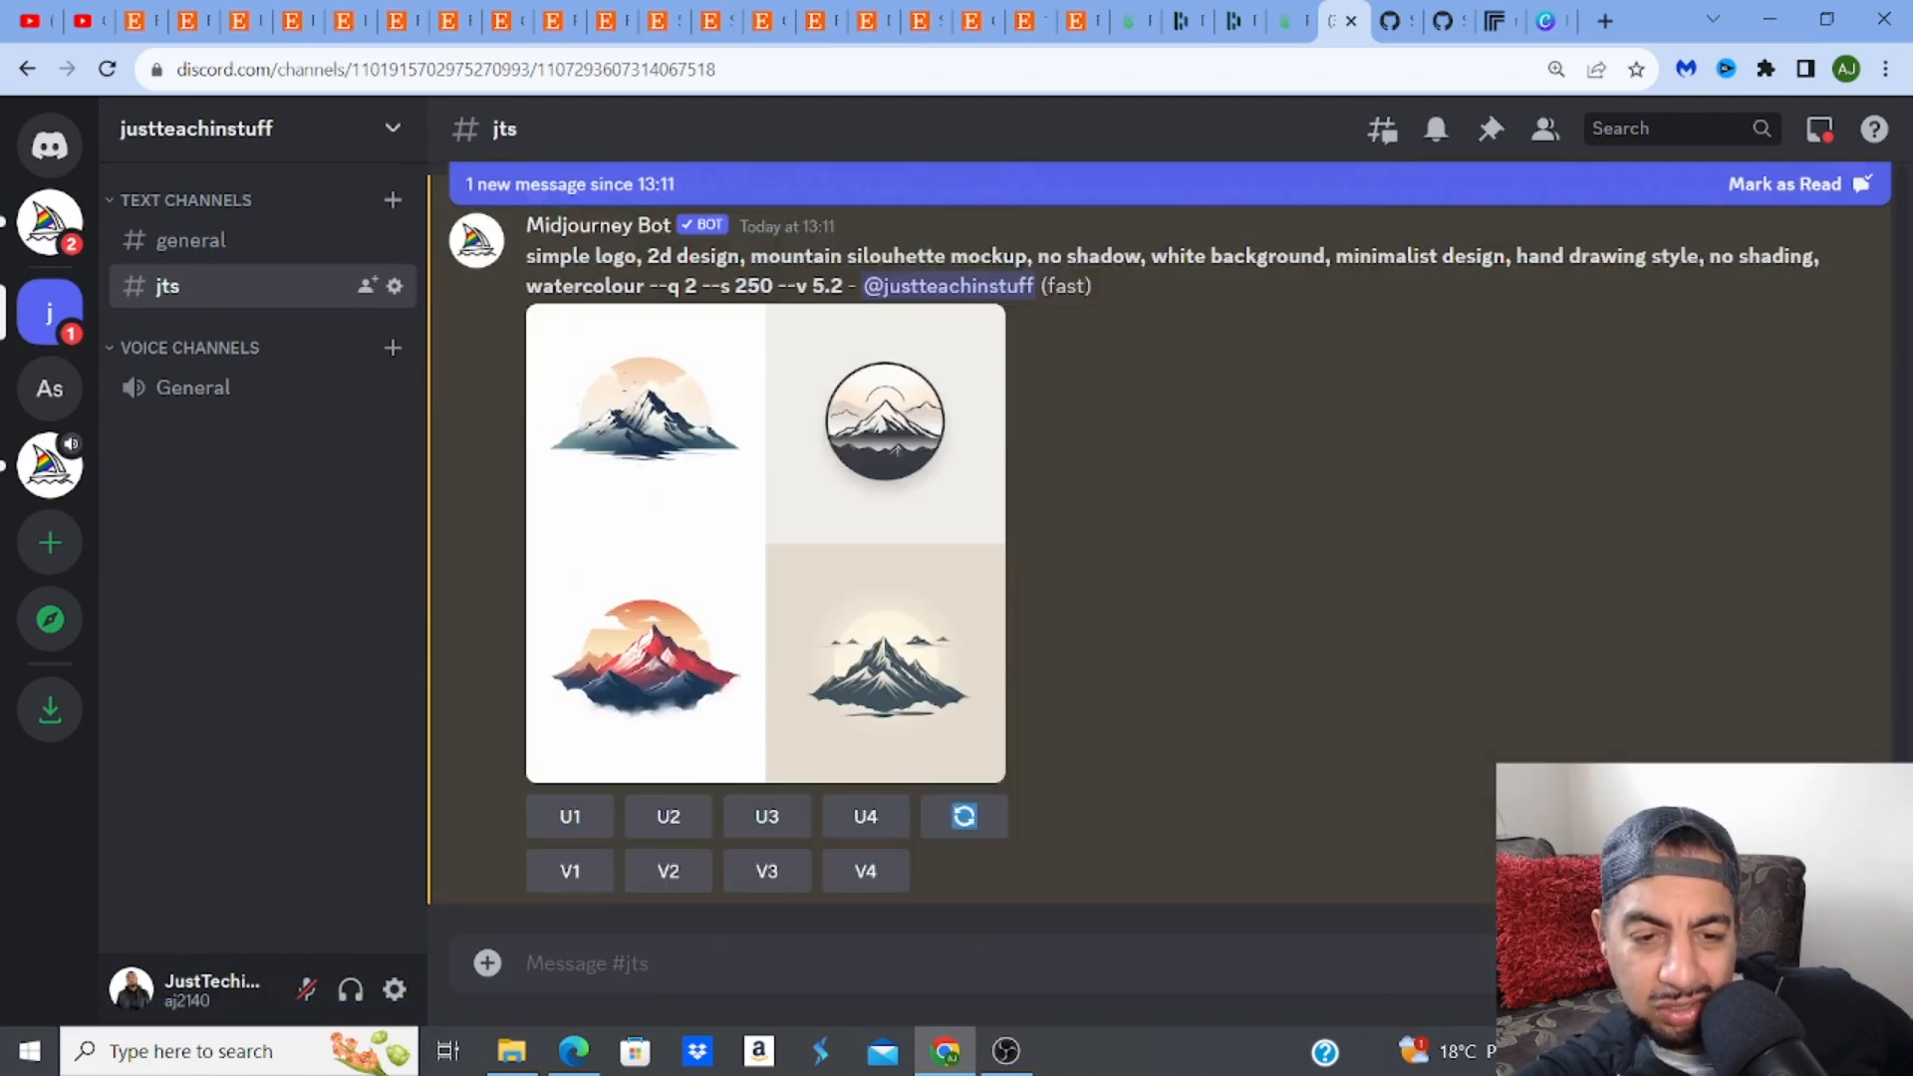
click(572, 819)
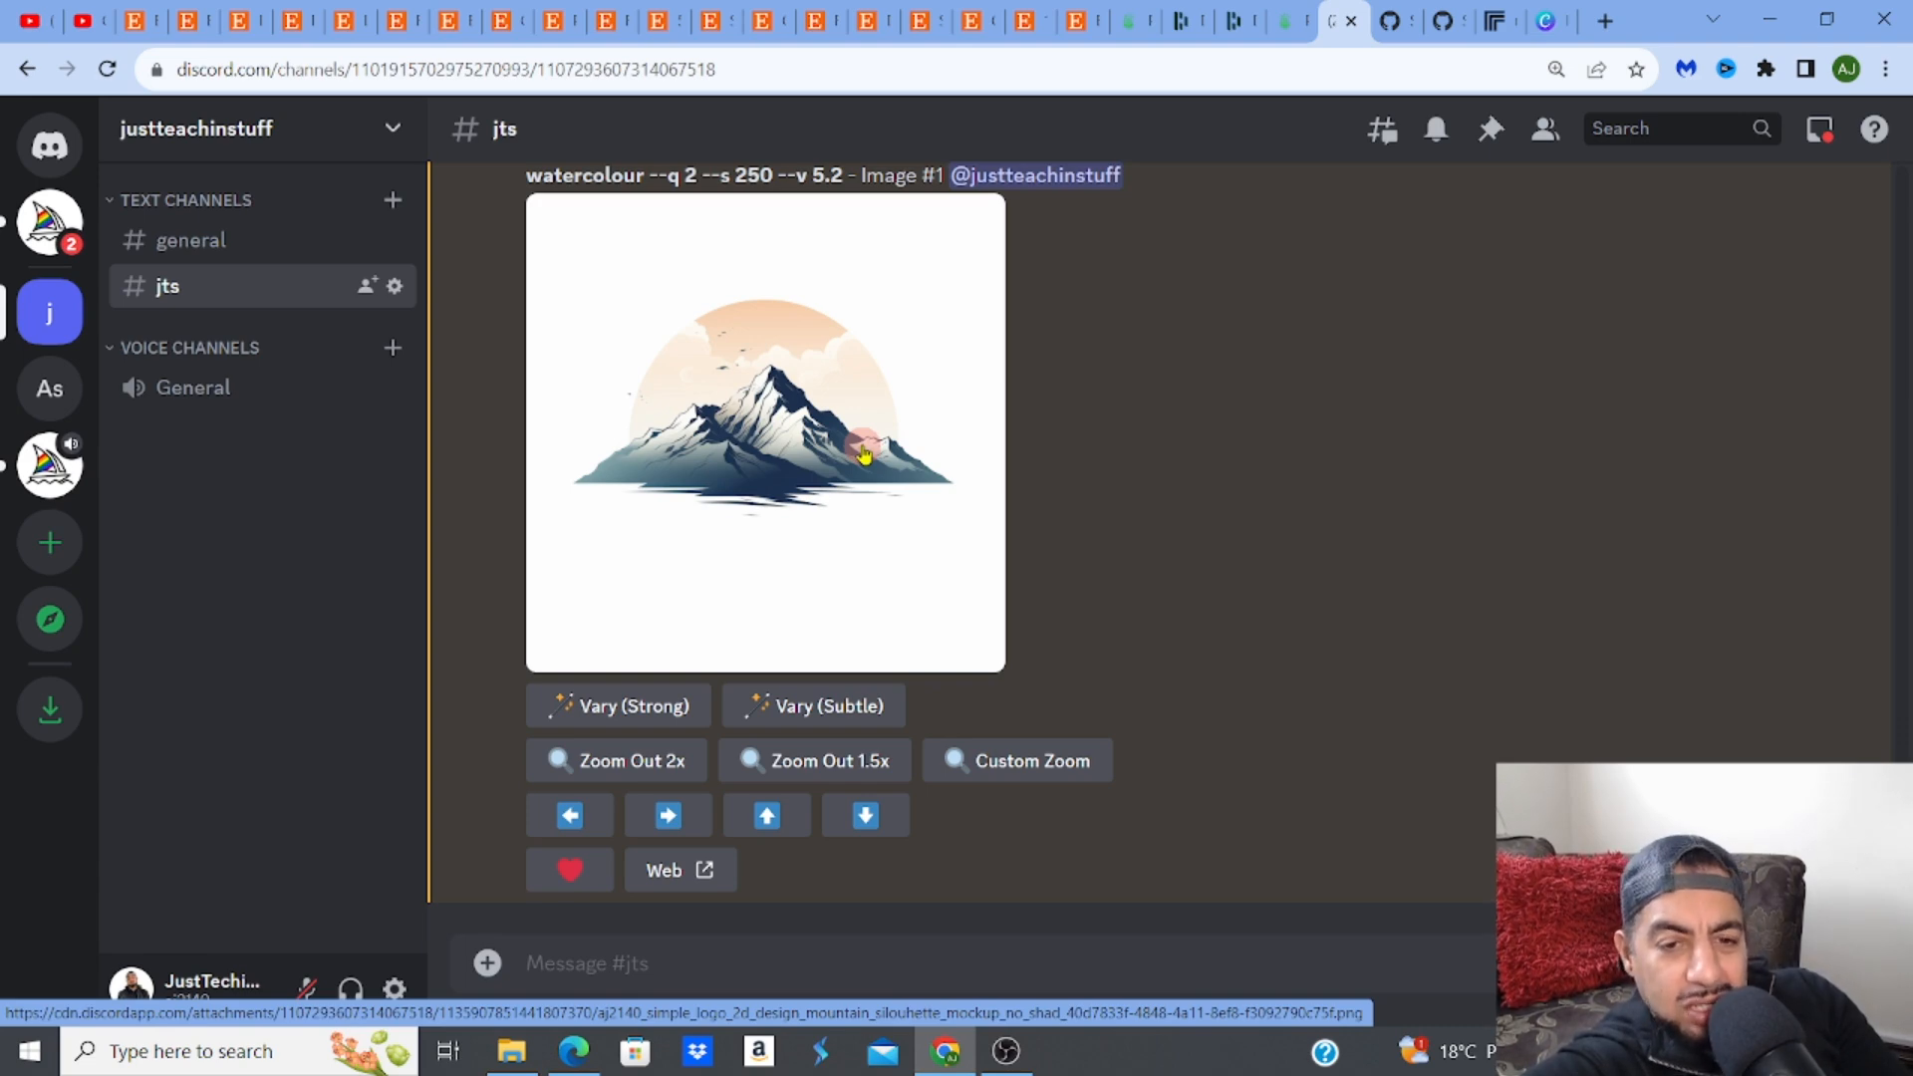
Open the upscaled mountain logo full size in the browser and save it as a PNG image in Downloads
click(863, 452)
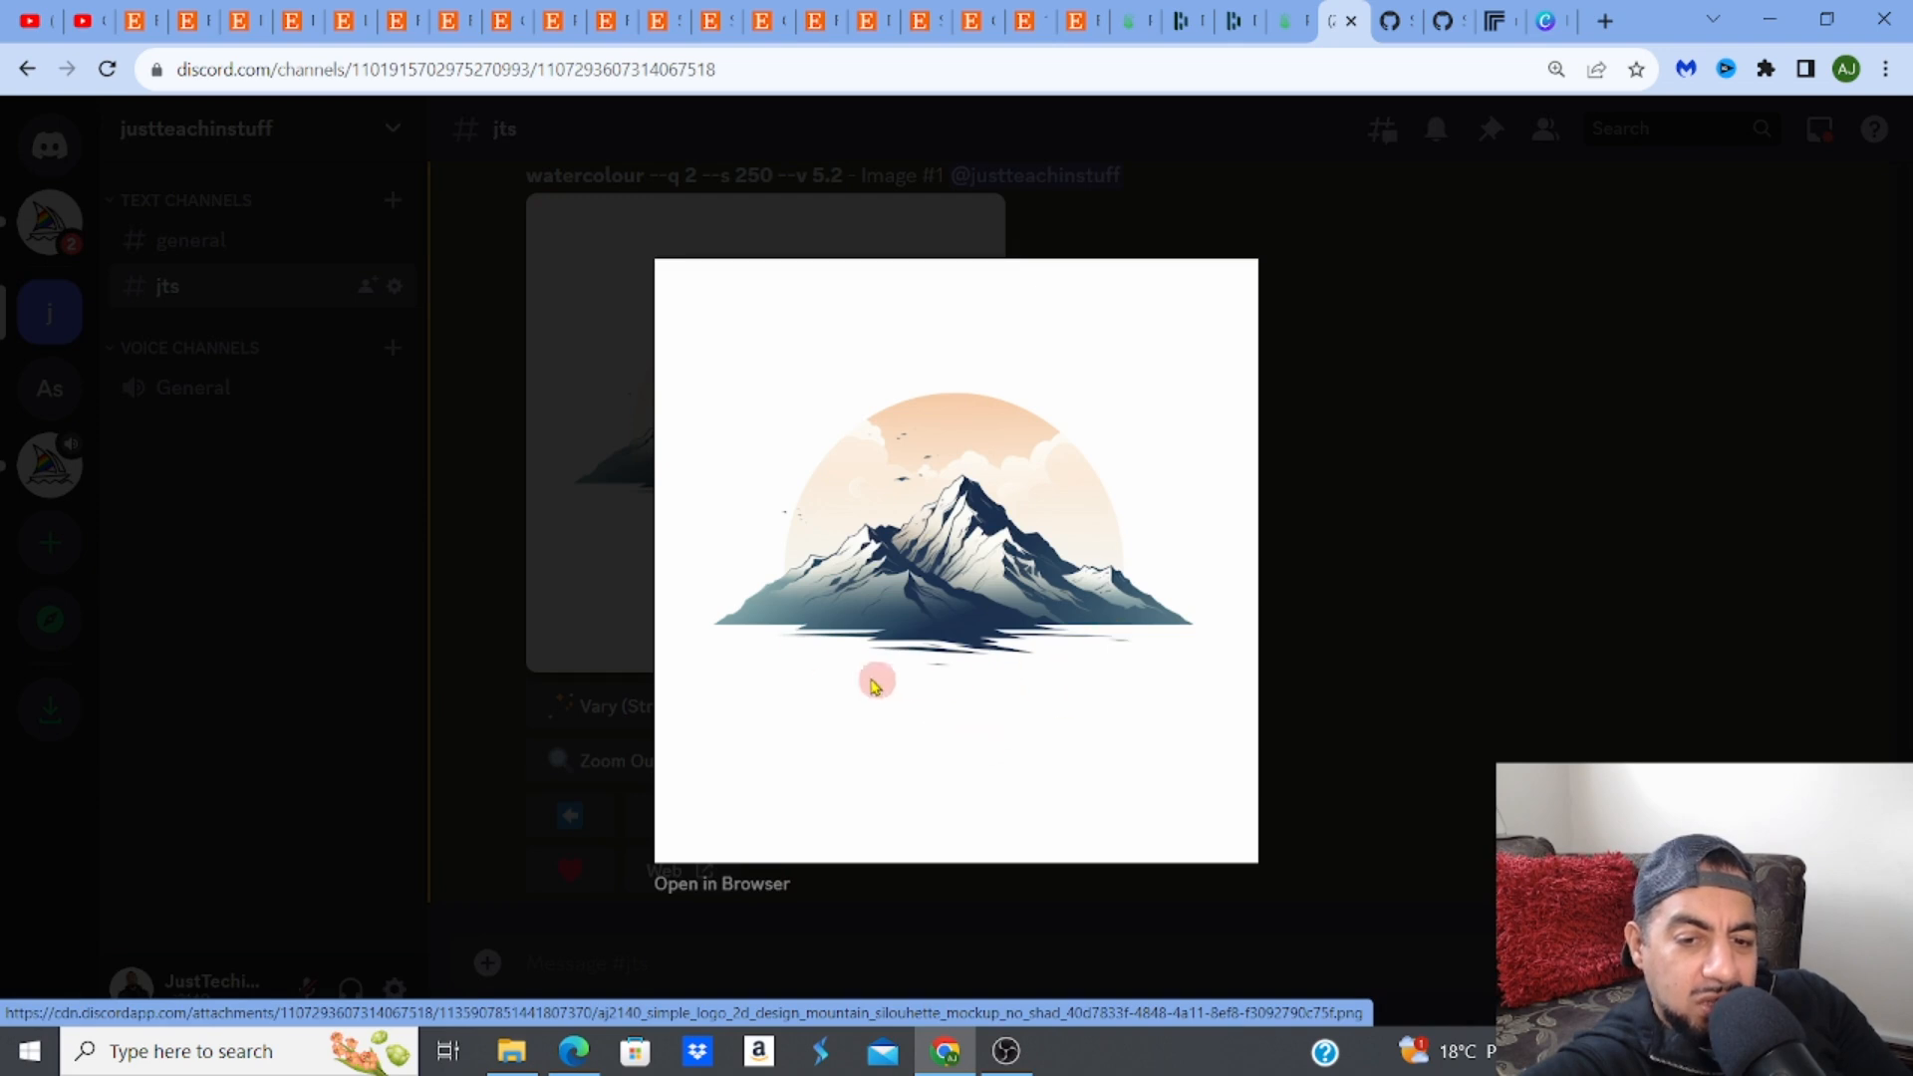
click(777, 883)
right_click(820, 510)
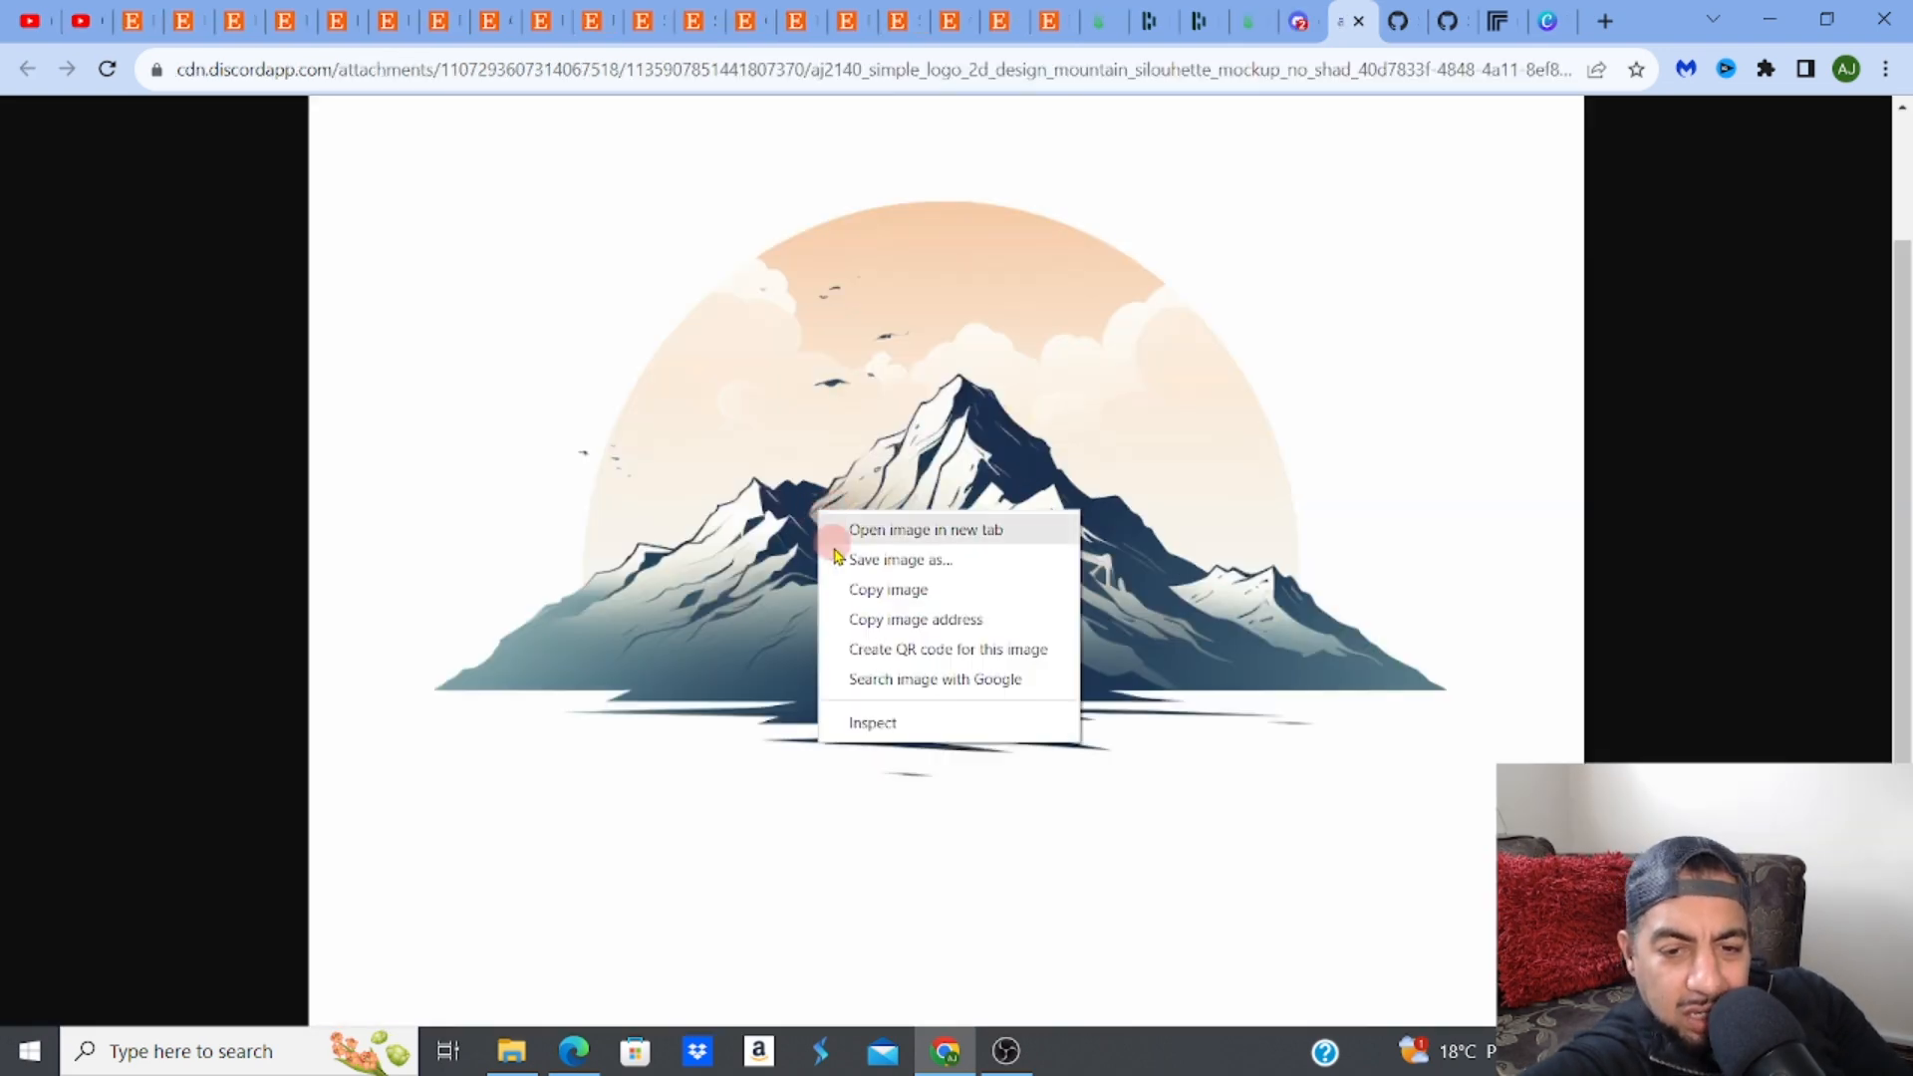
click(841, 561)
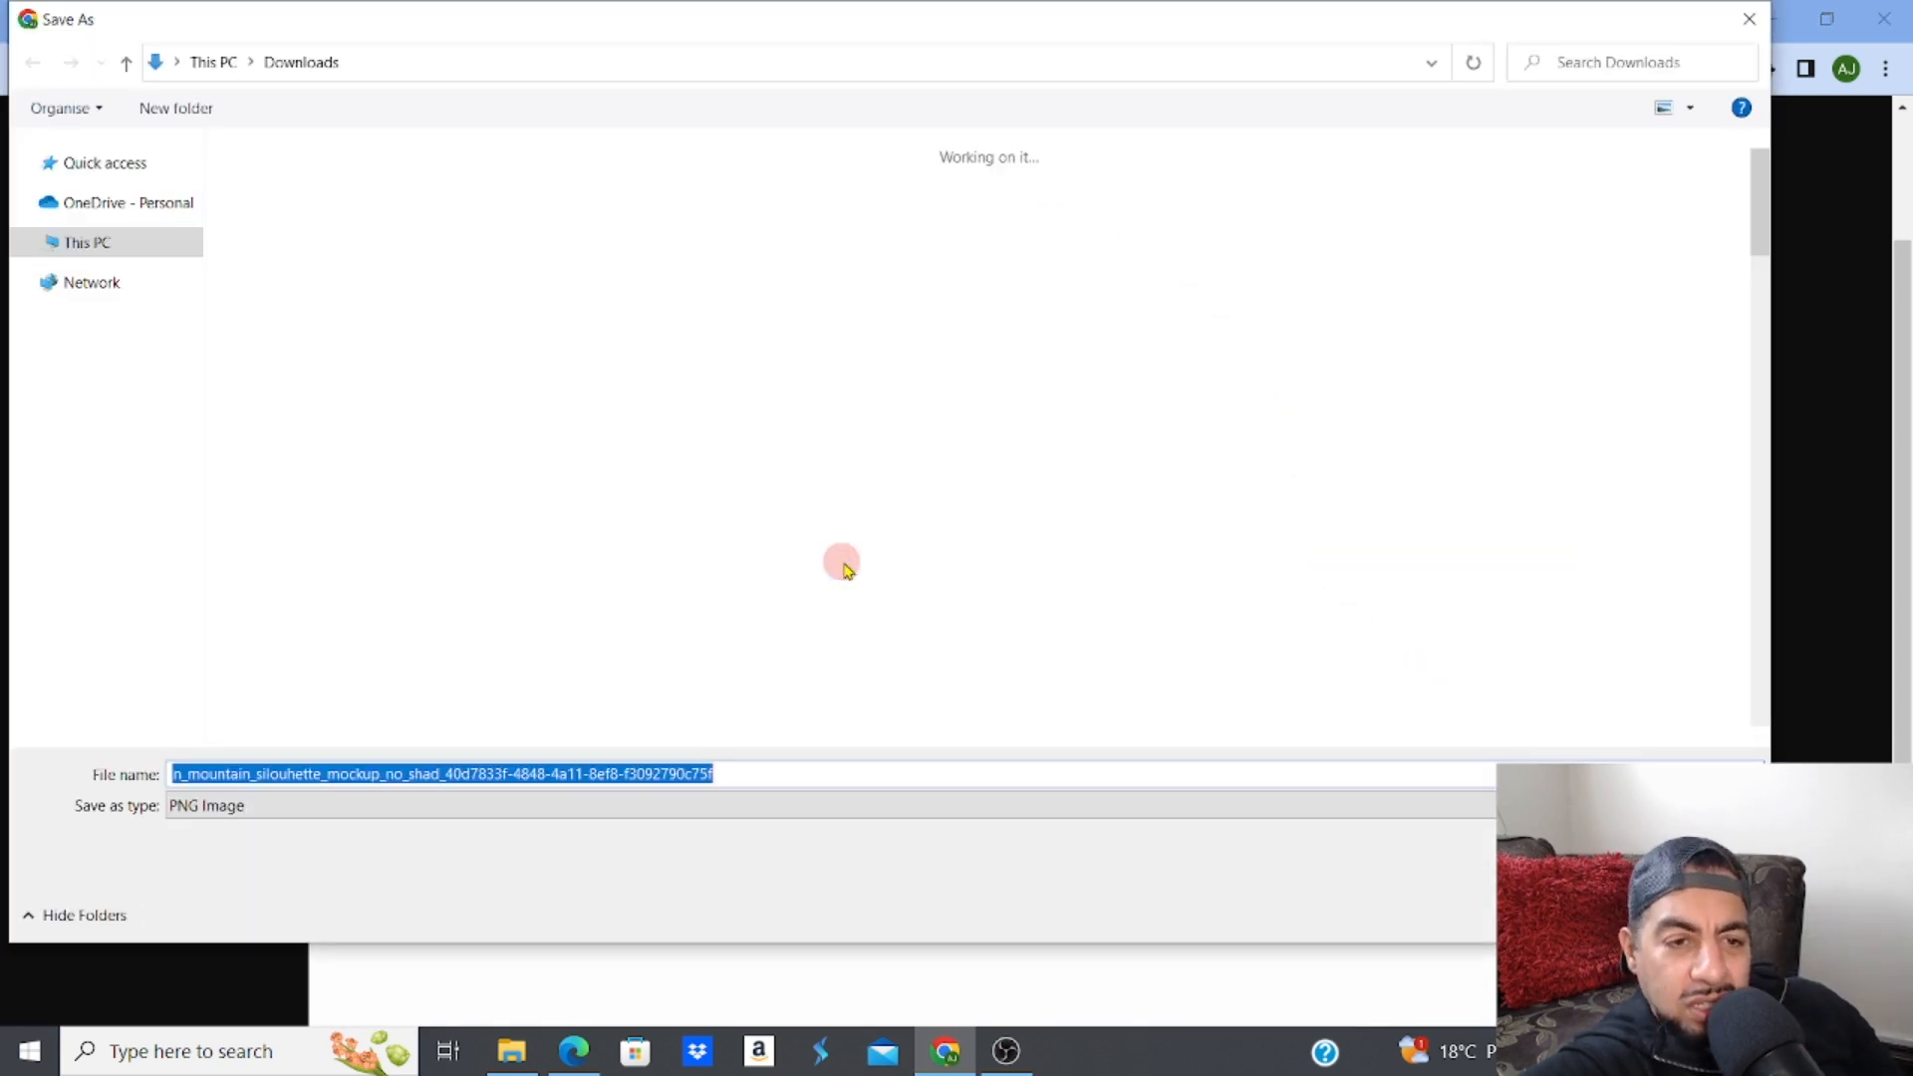
key(Return)
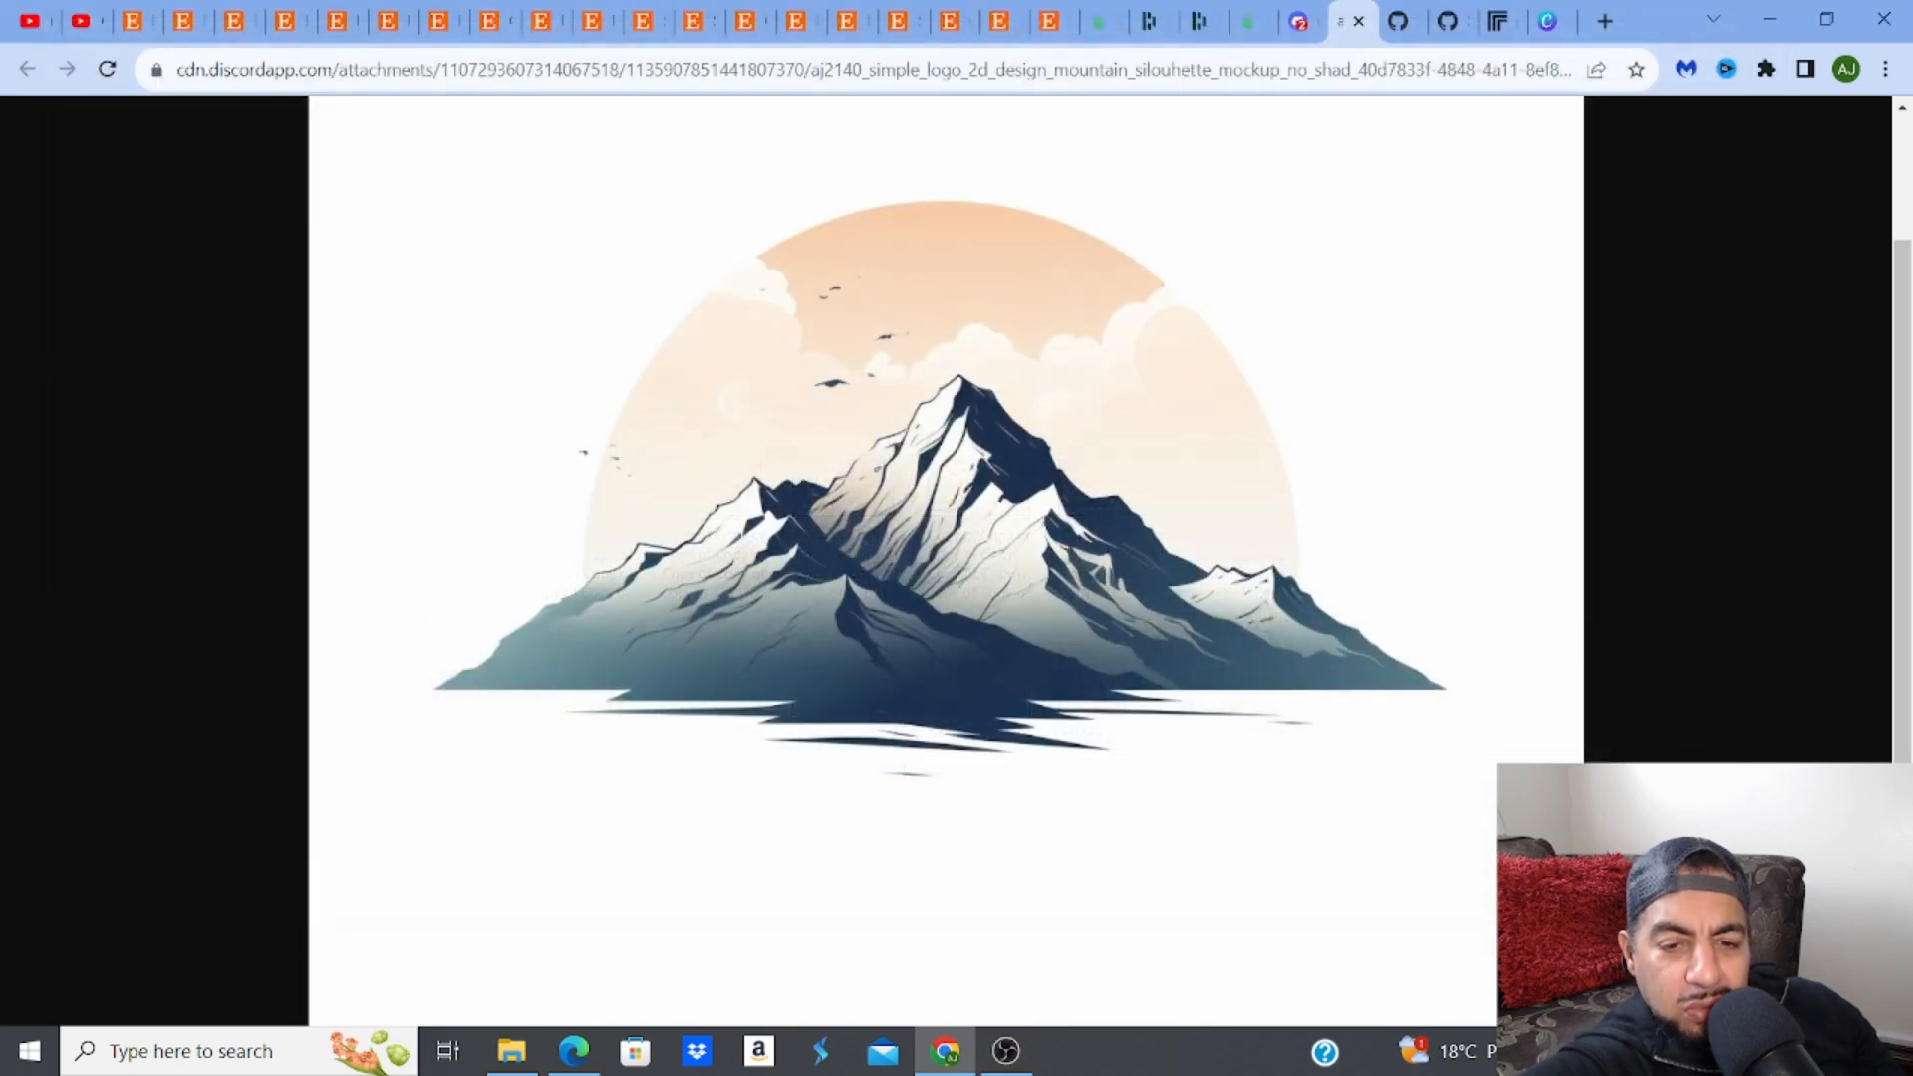
Switch to Replicate's real-esrgan page and upload the saved mountain logo PNG from Downloads as the input image
click(1500, 28)
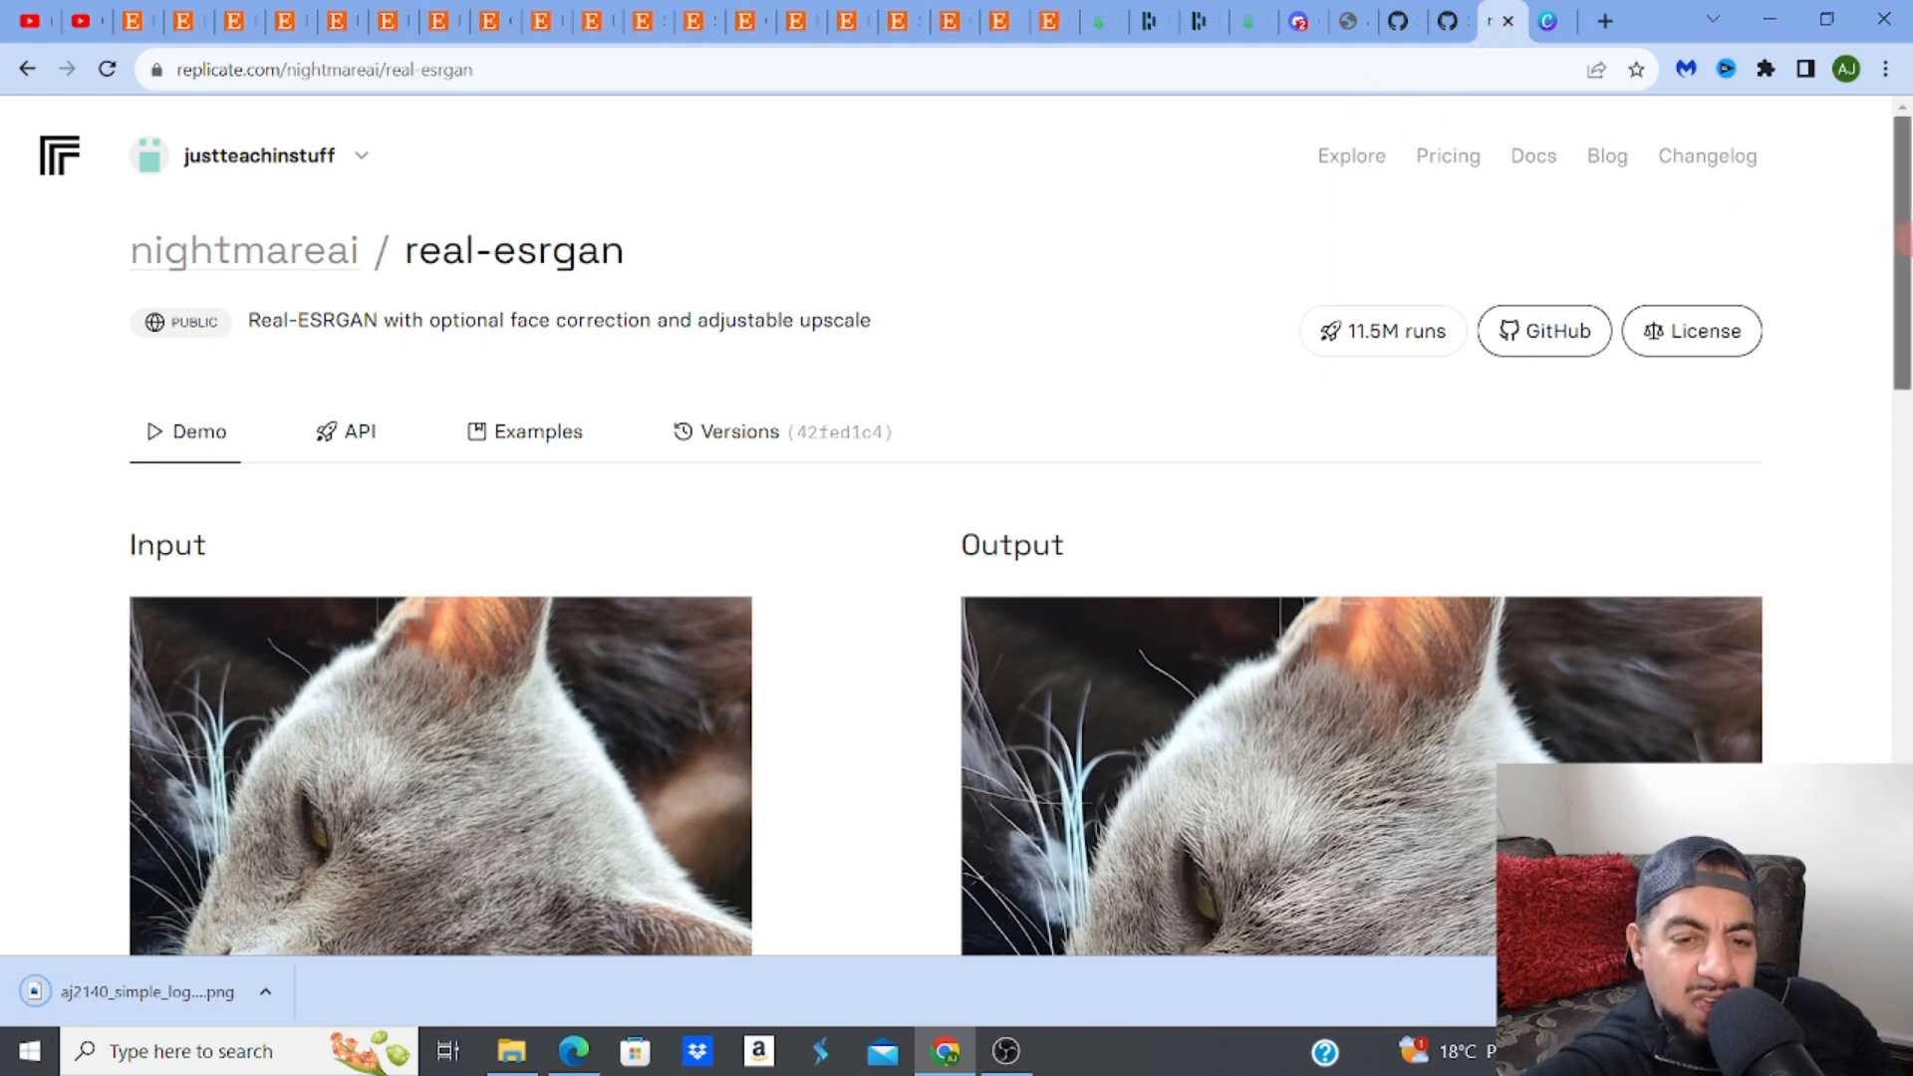
scroll(957, 558, down, 6)
scroll(956, 558, up, 3)
scroll(956, 558, down, 4)
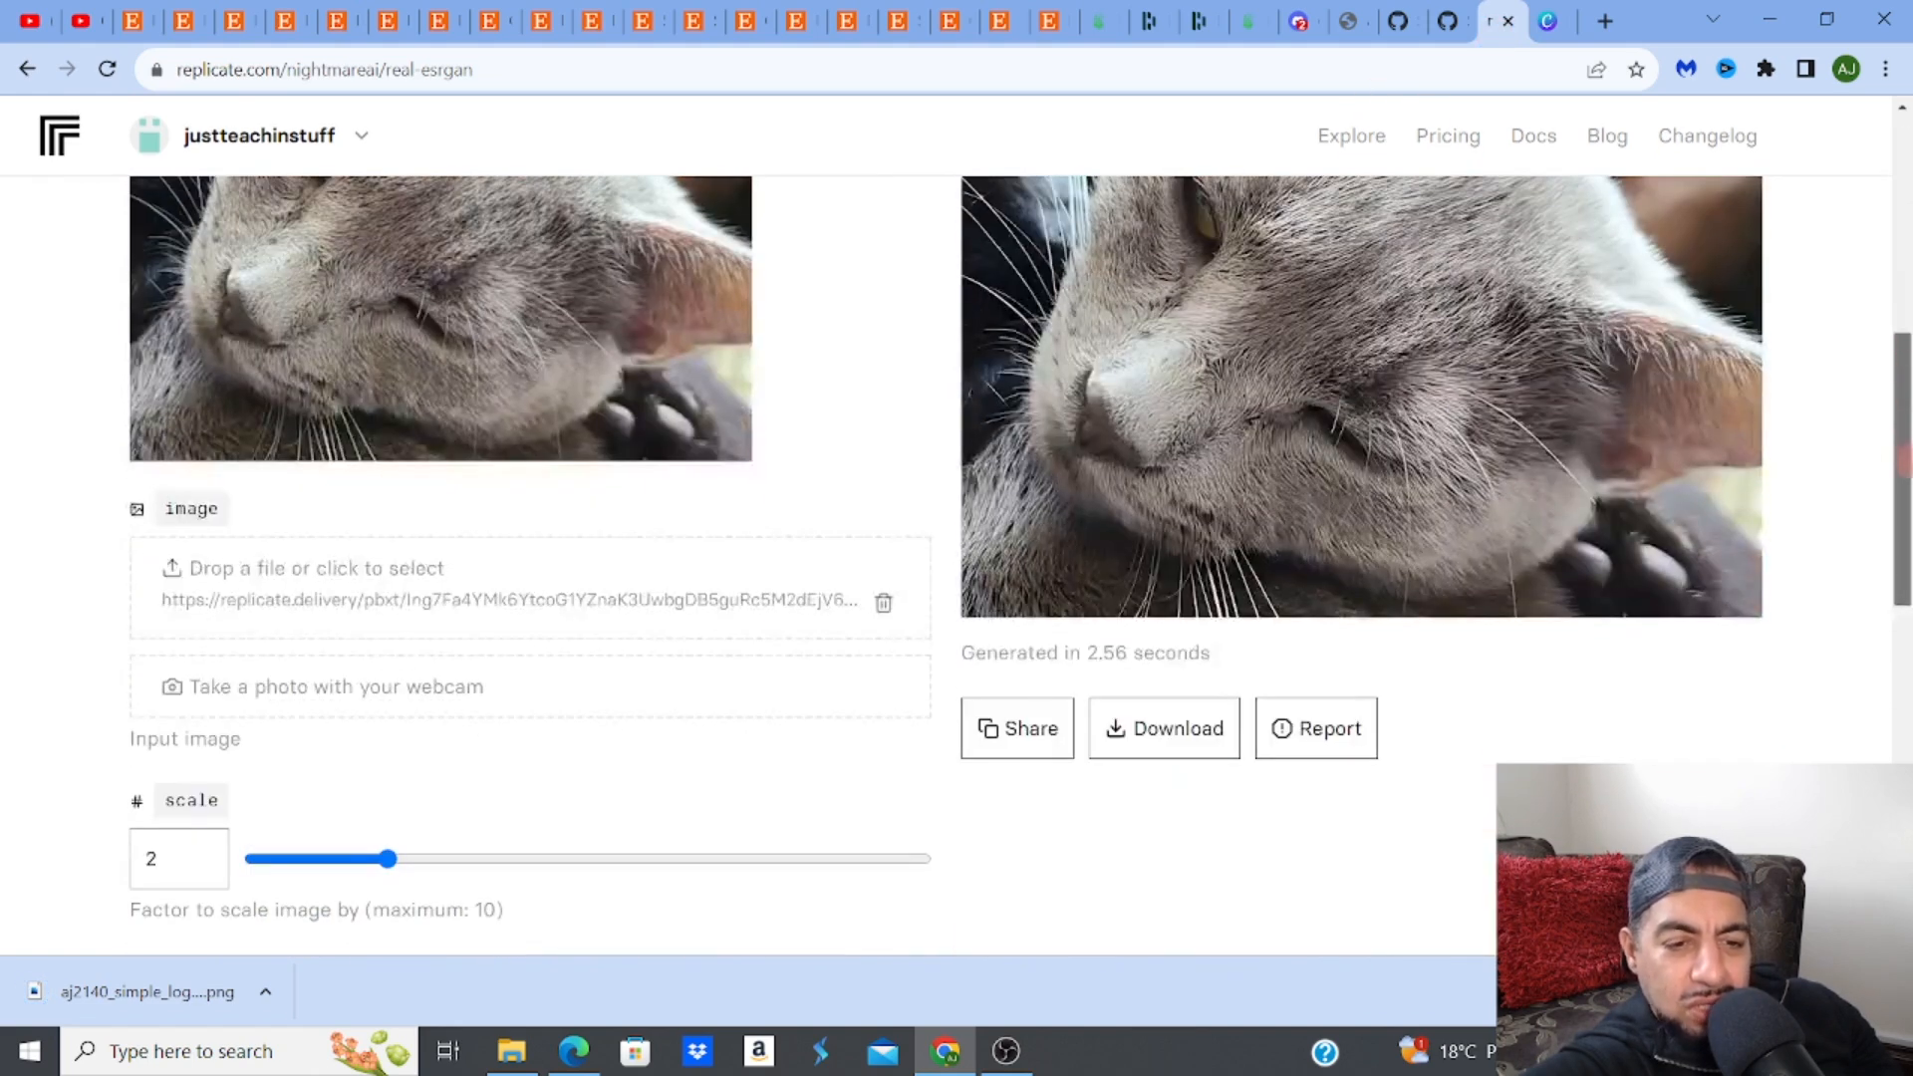
click(765, 598)
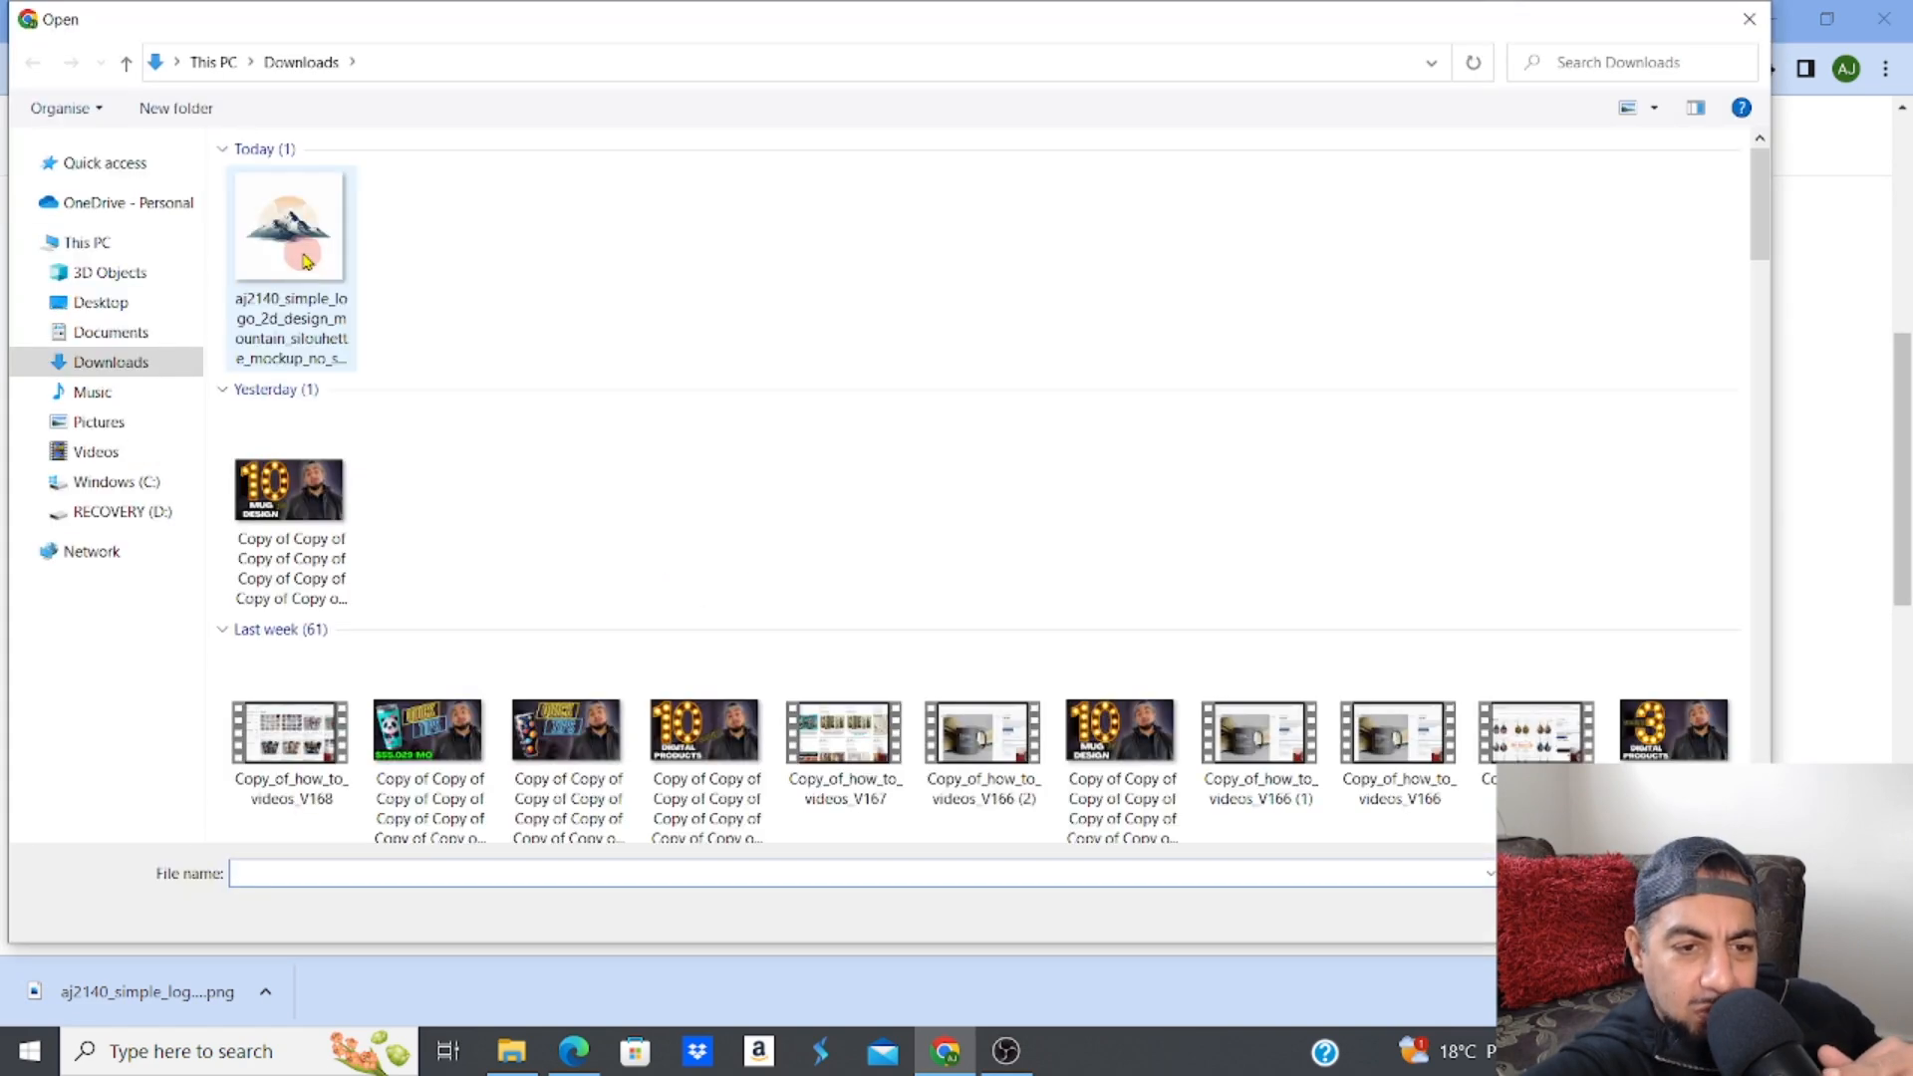
click(299, 257)
click(1432, 902)
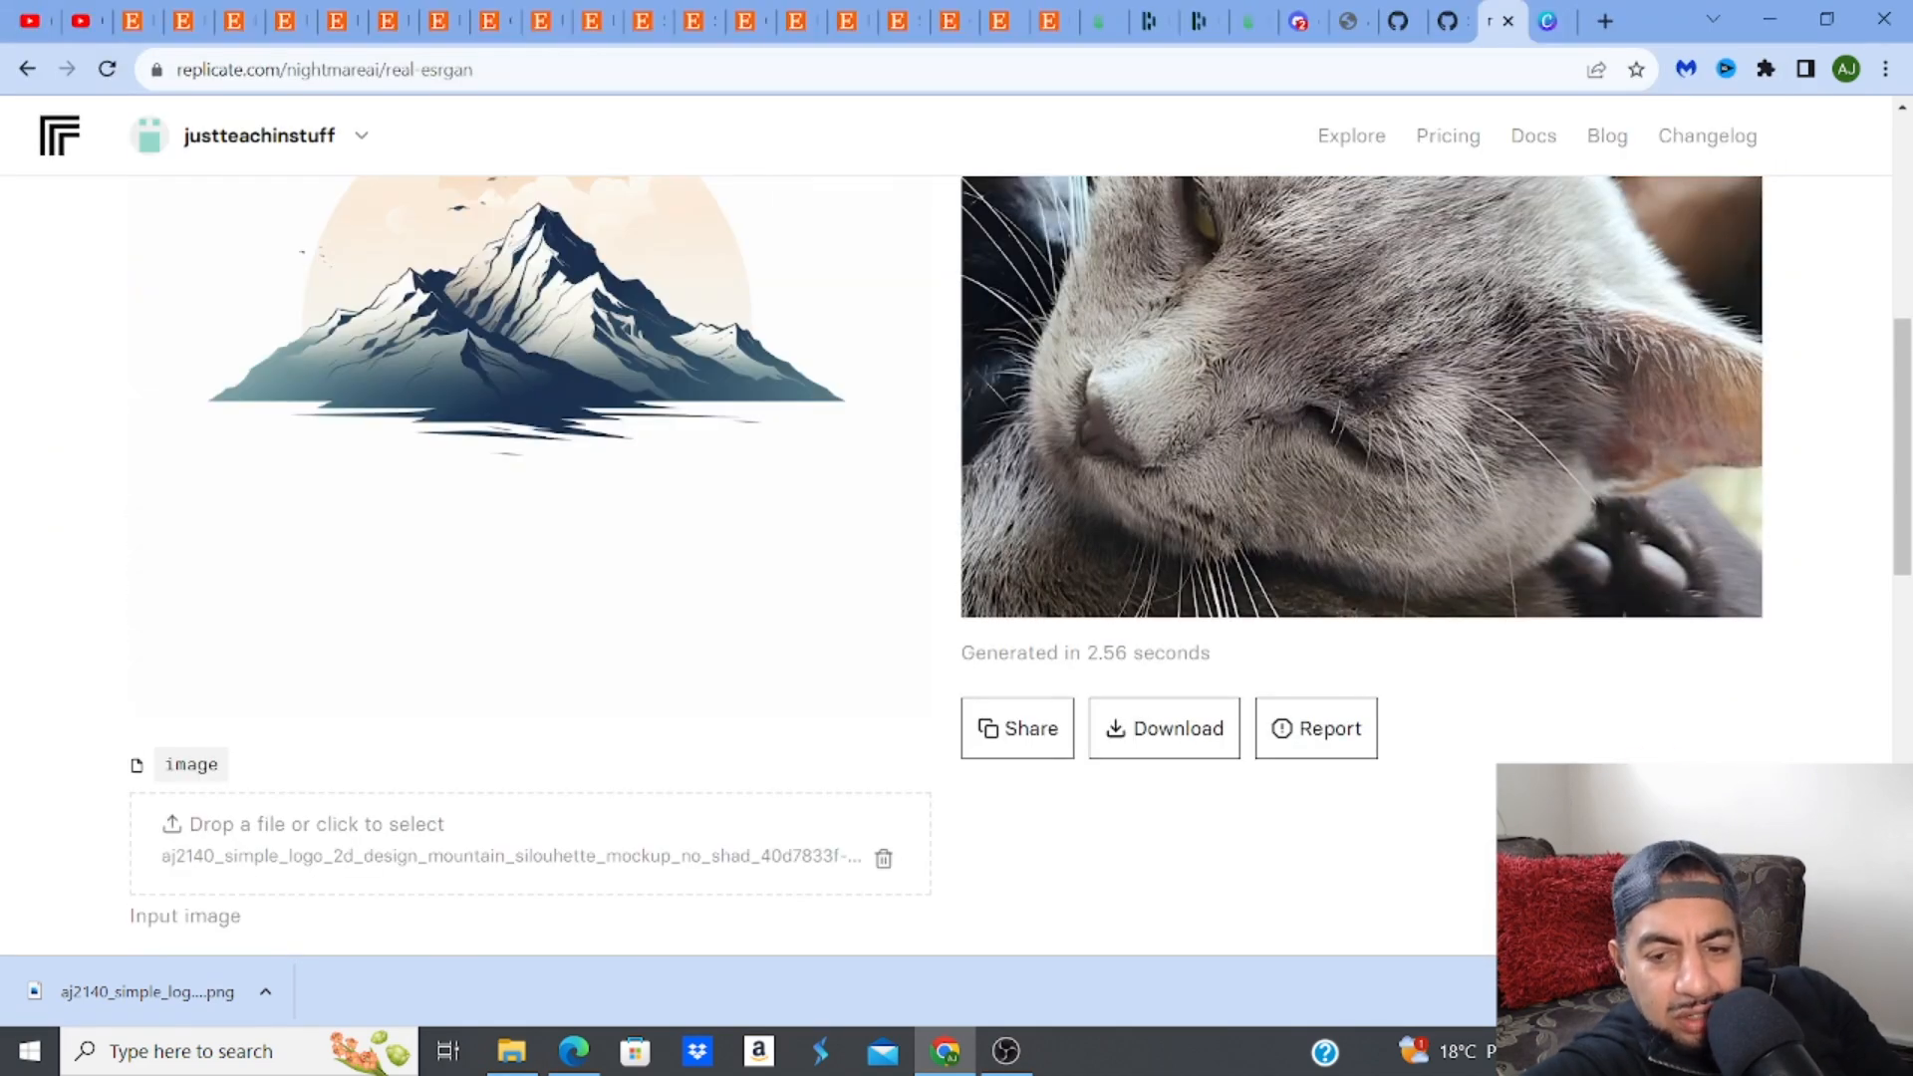
Set the real-esrgan upscale factor for the mountain logo to 8.02
scroll(1883, 450, down, 2)
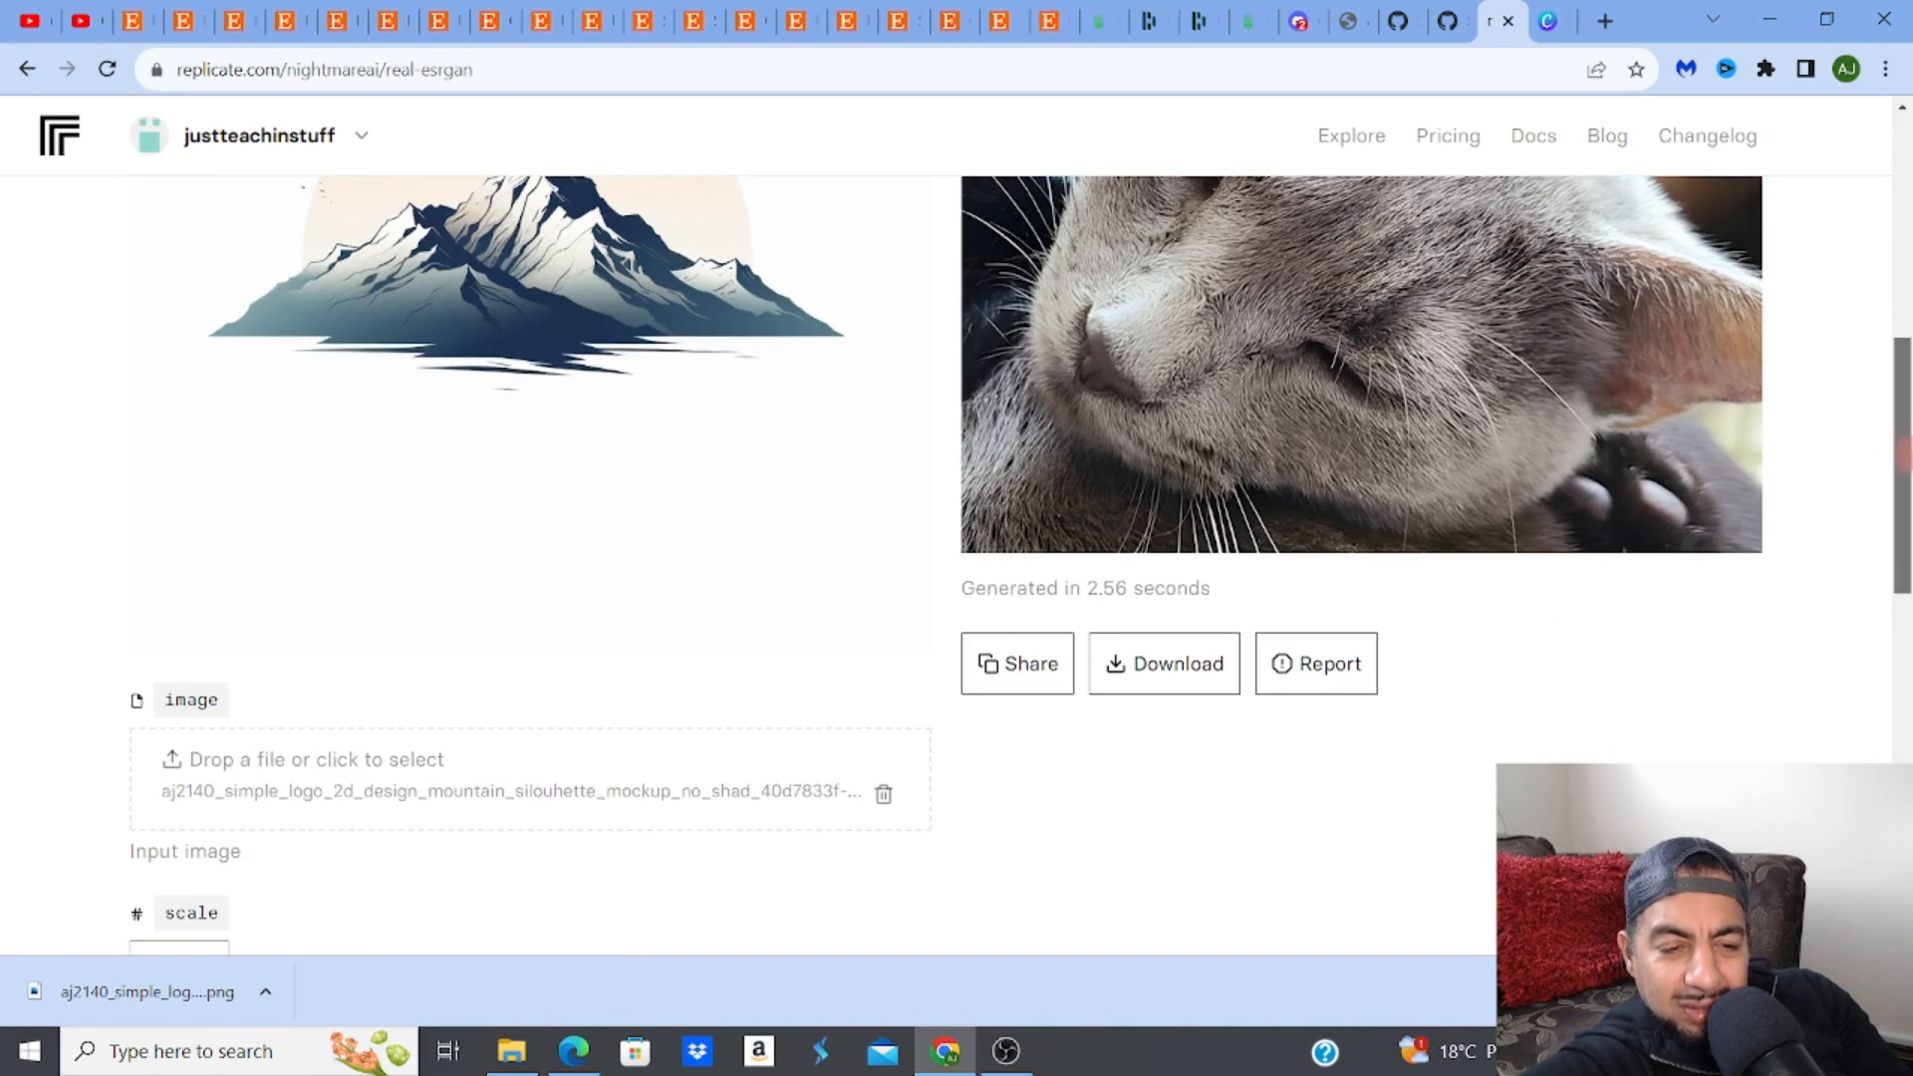
scroll(1883, 450, down, 2)
drag(387, 840, 658, 845)
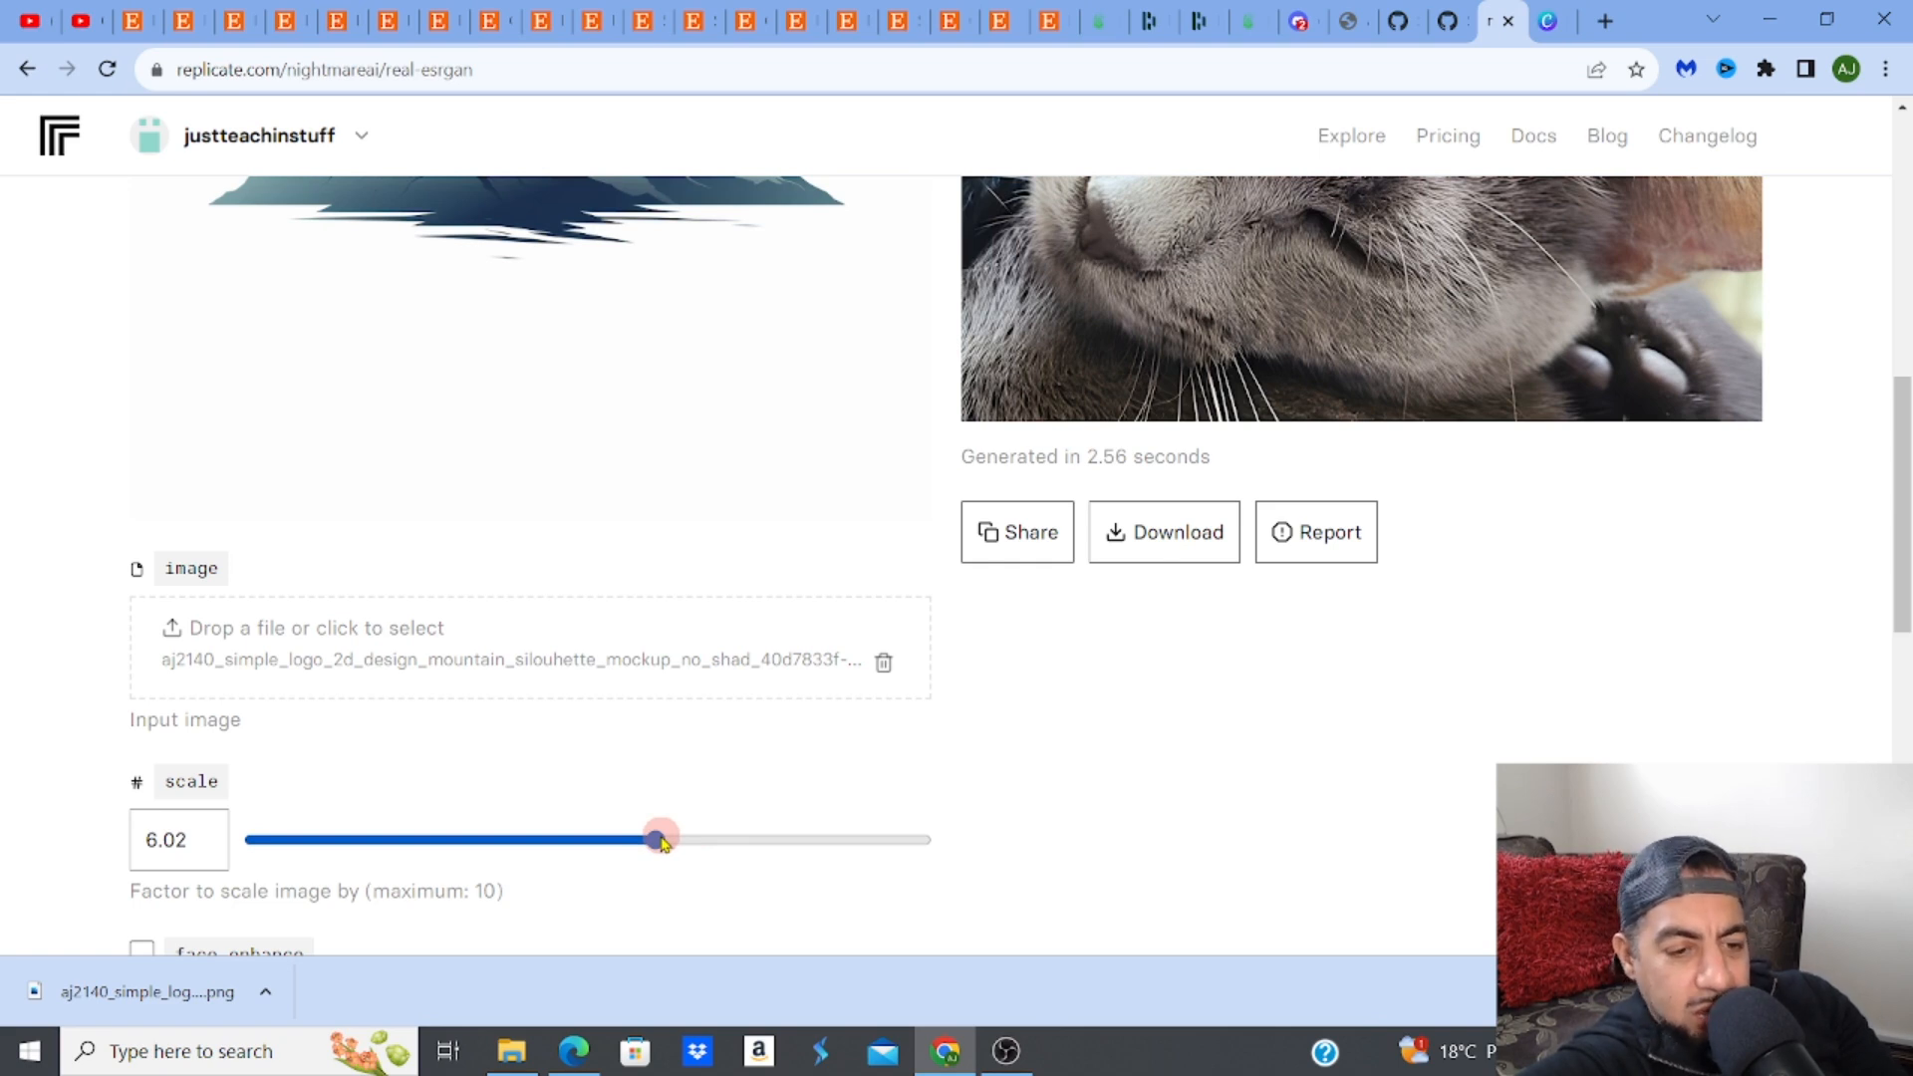
drag(660, 843, 792, 840)
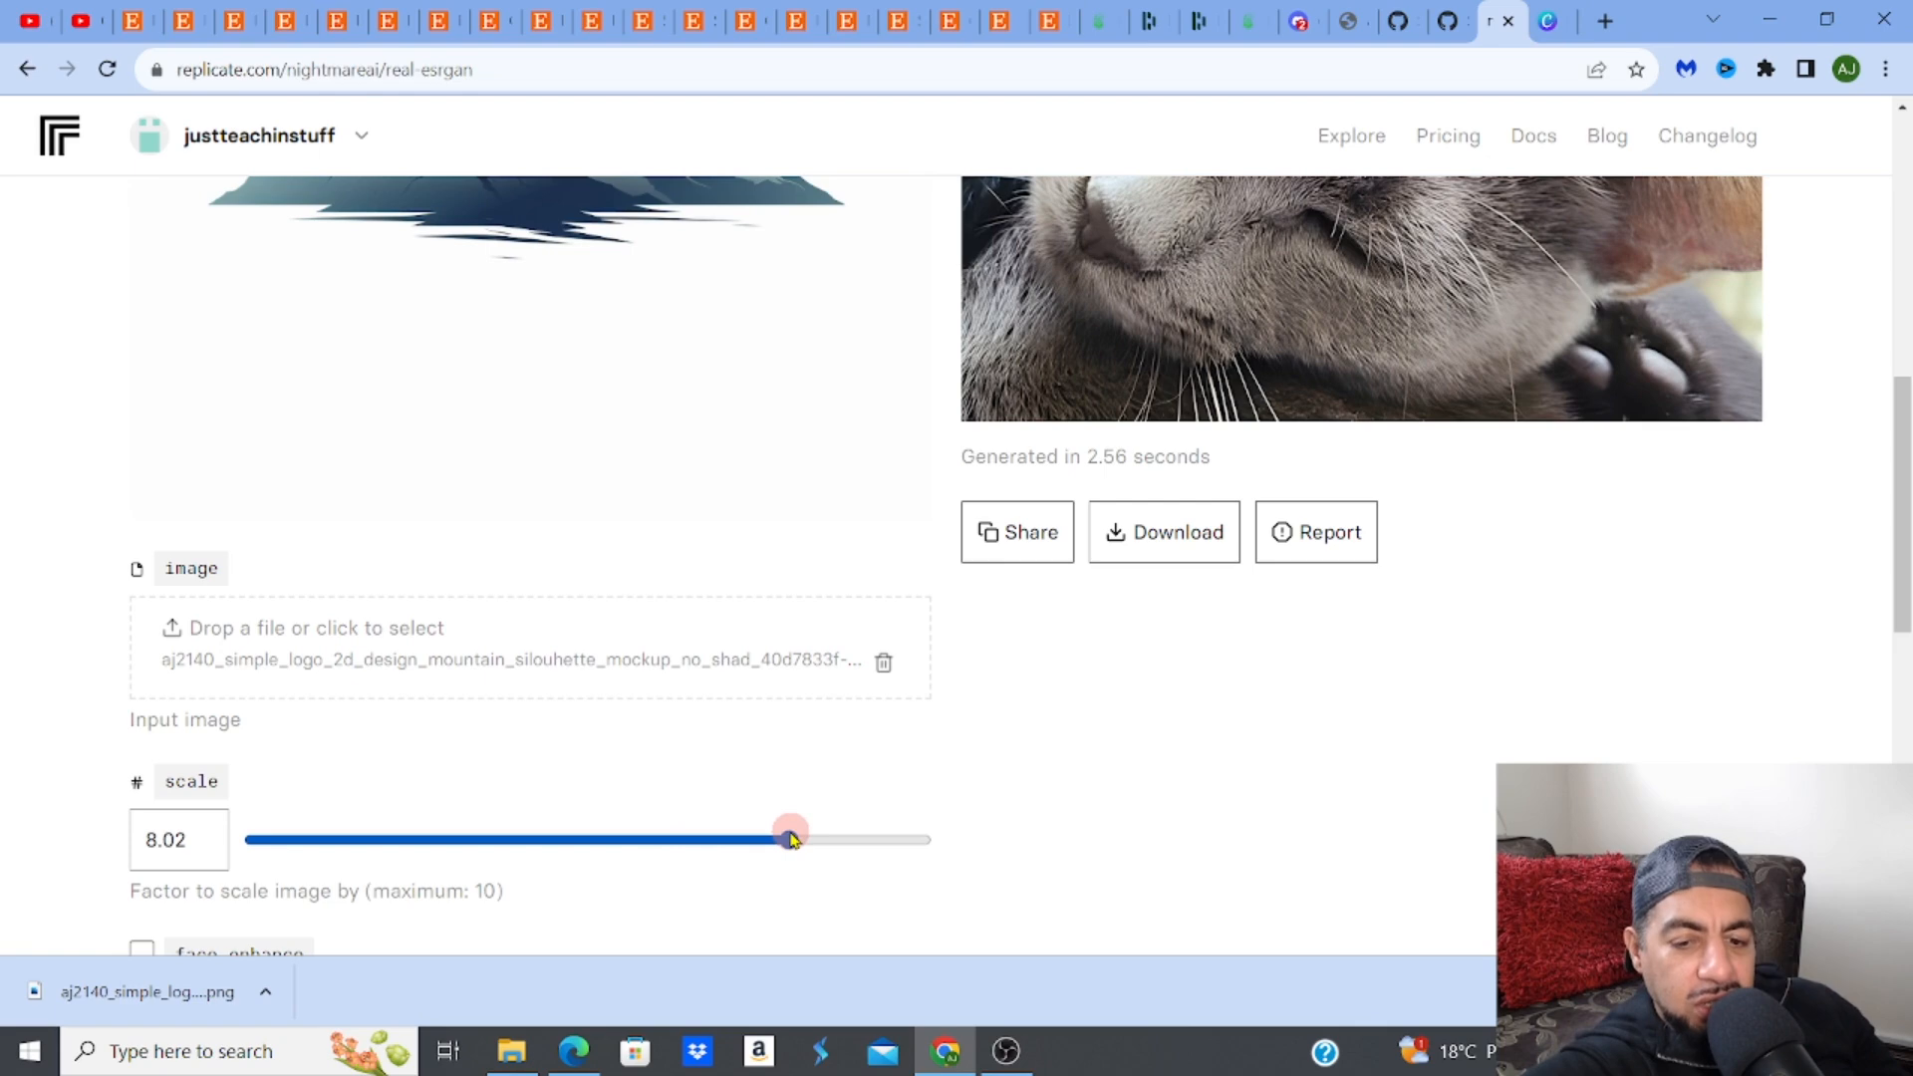
Switch to the Downloads folder in File Explorer and check the saved mountain logo PNG's dimensions
mouse_move(509, 1069)
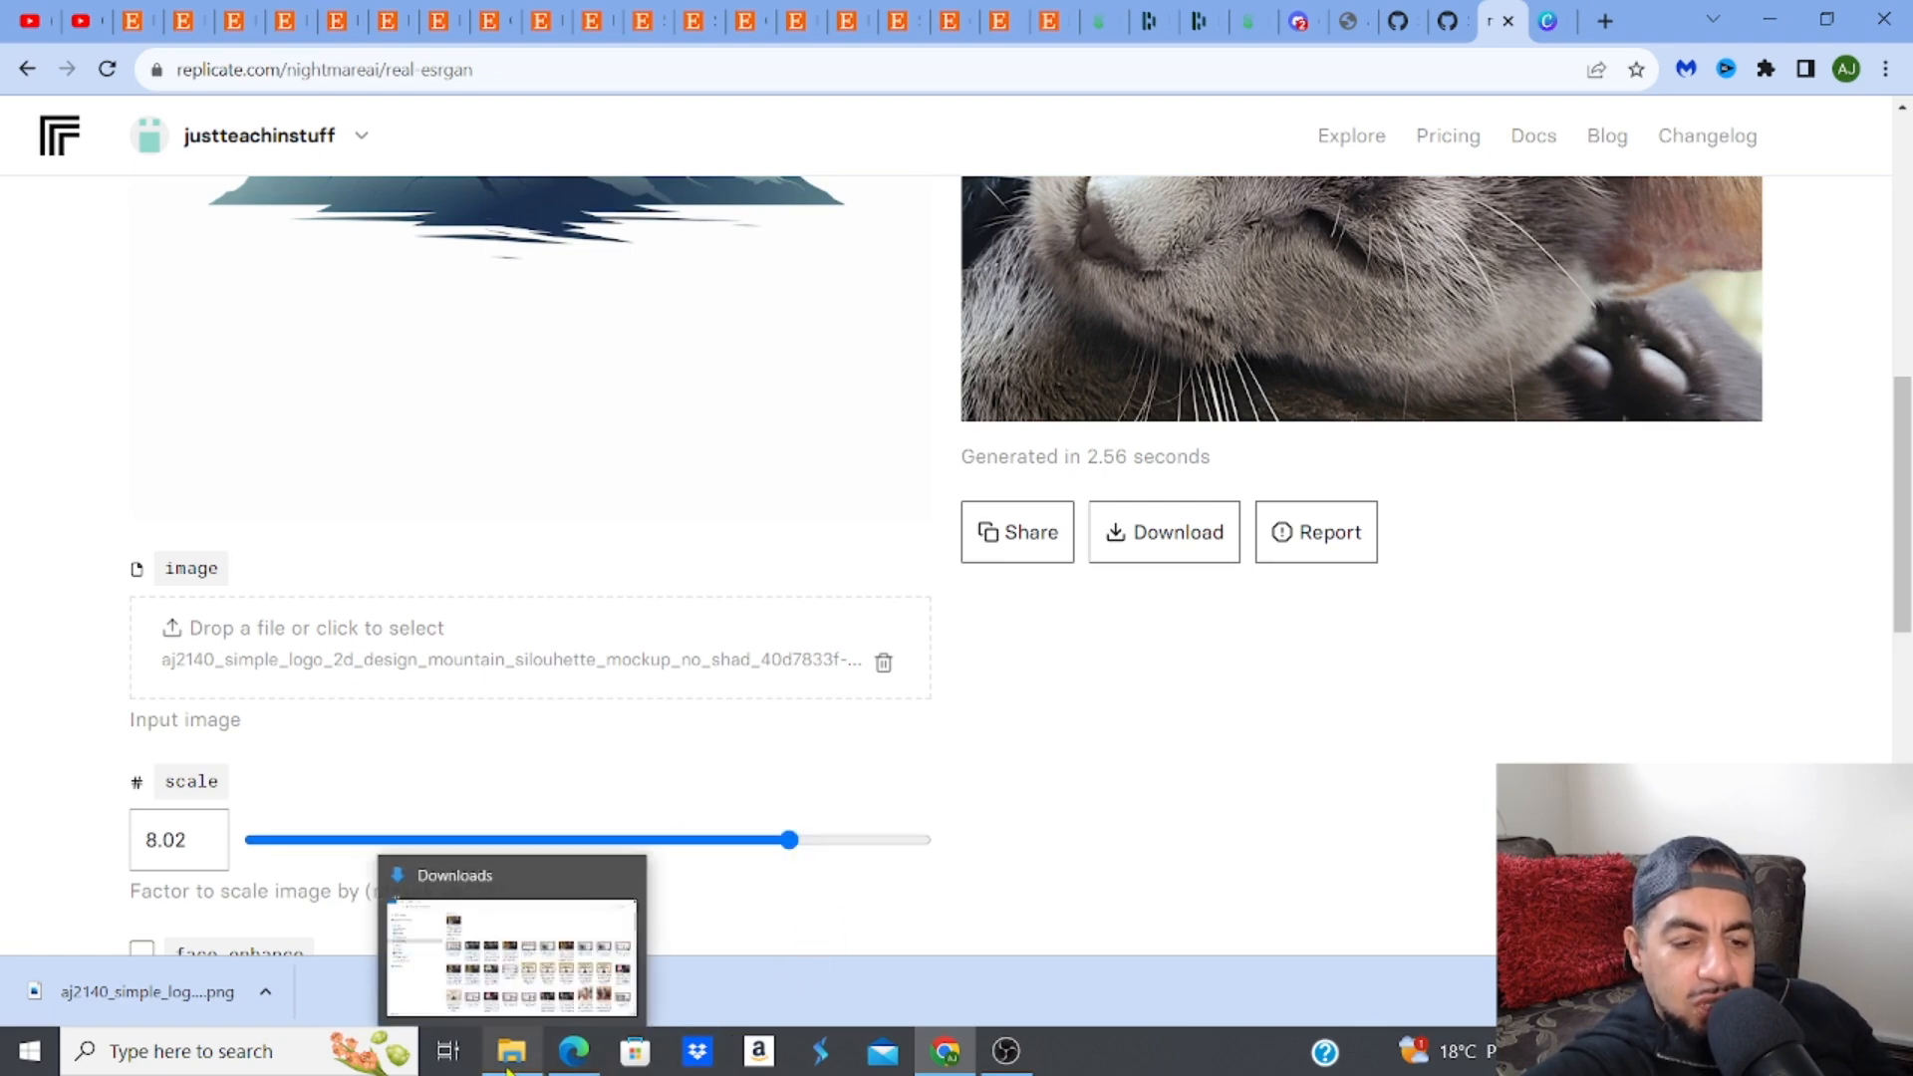
click(559, 936)
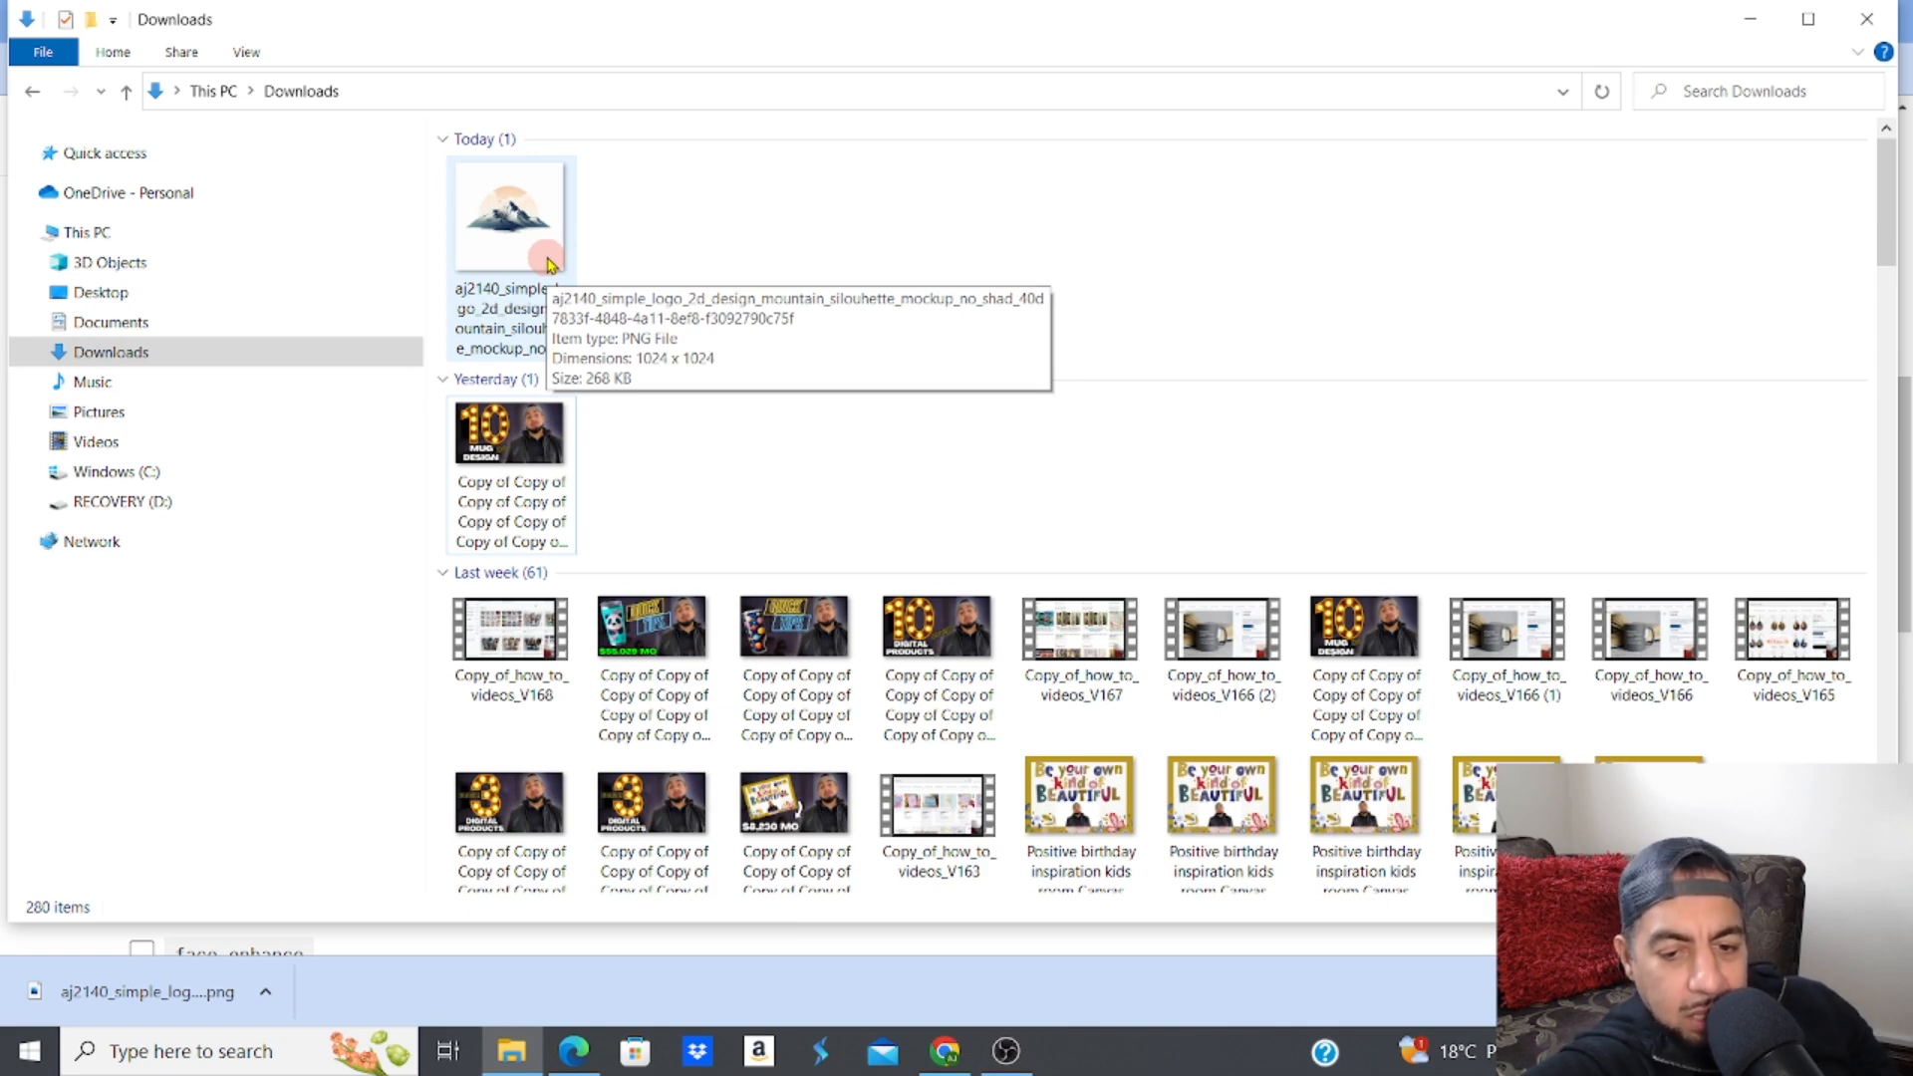
Switch back to Replicate in Chrome and submit the mountain logo for upscaling with face_enhance left off
click(944, 1051)
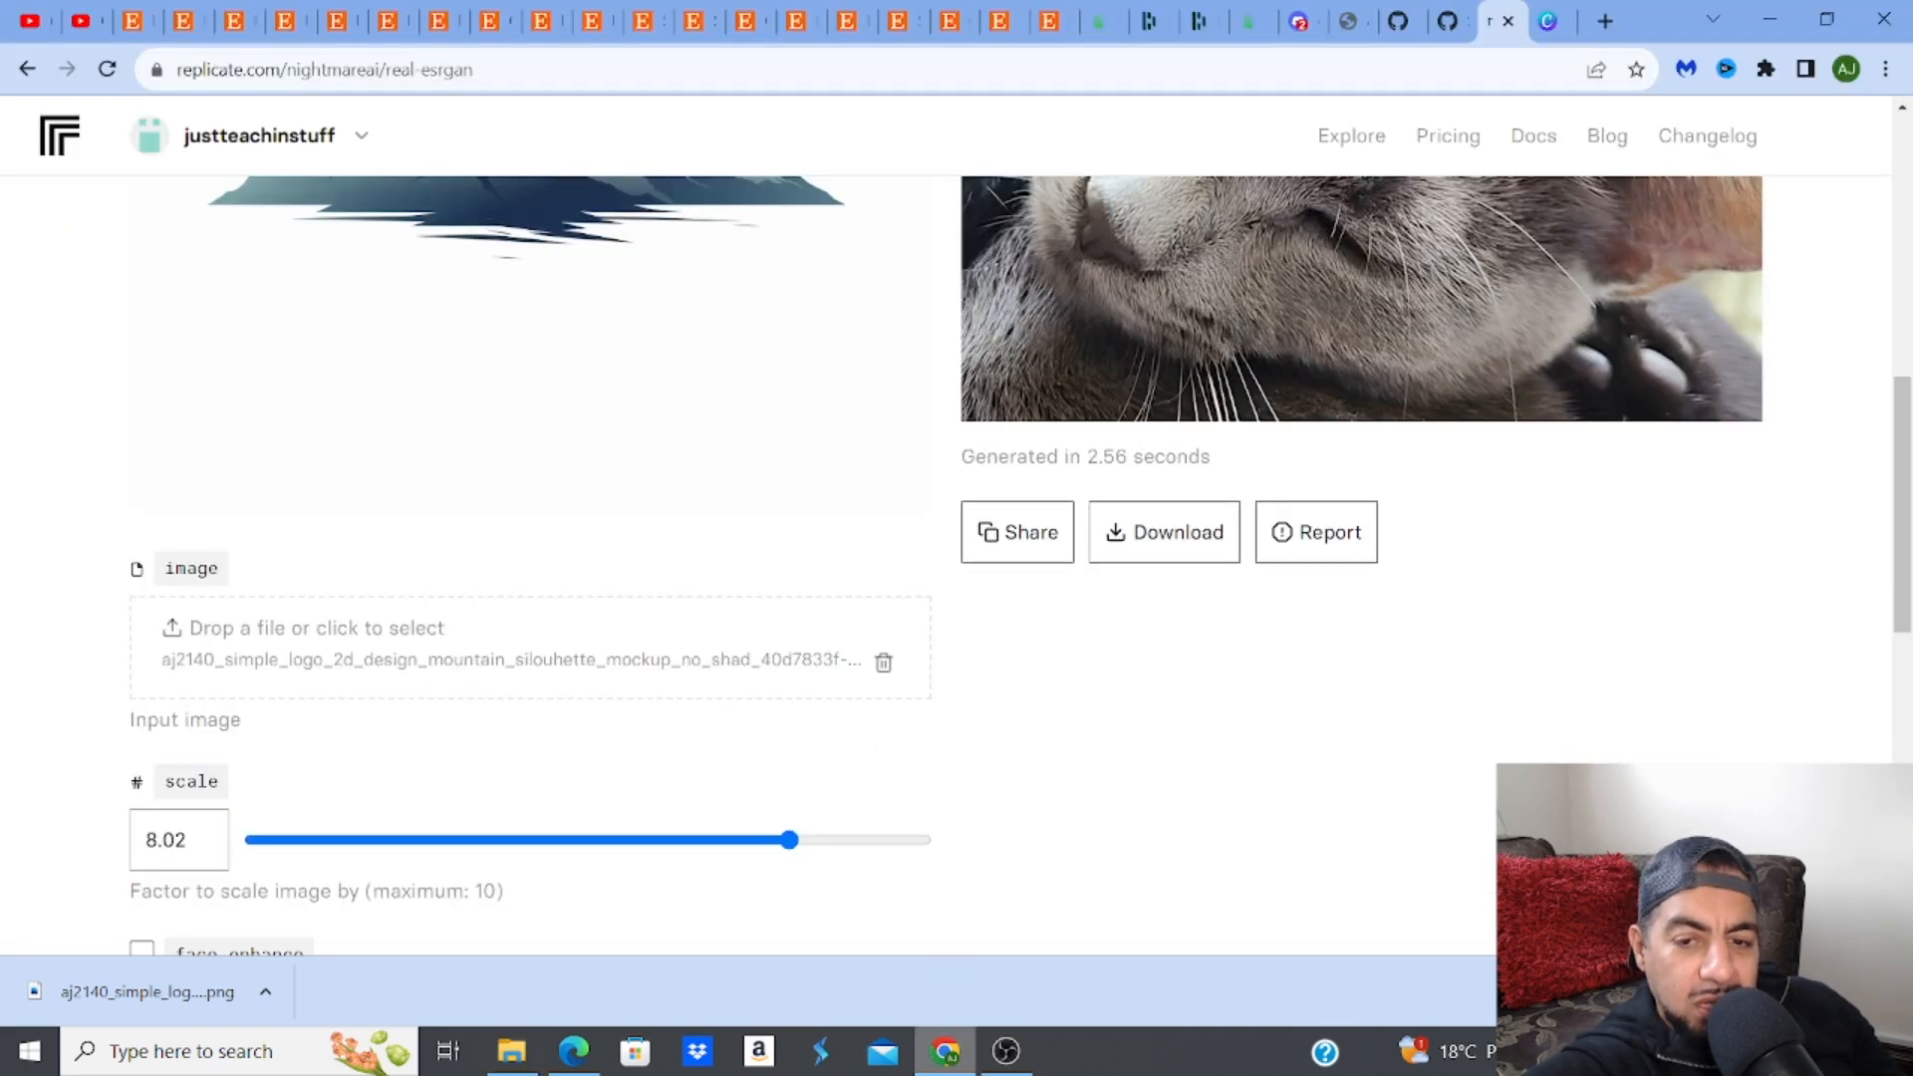
drag(1903, 538, 1904, 631)
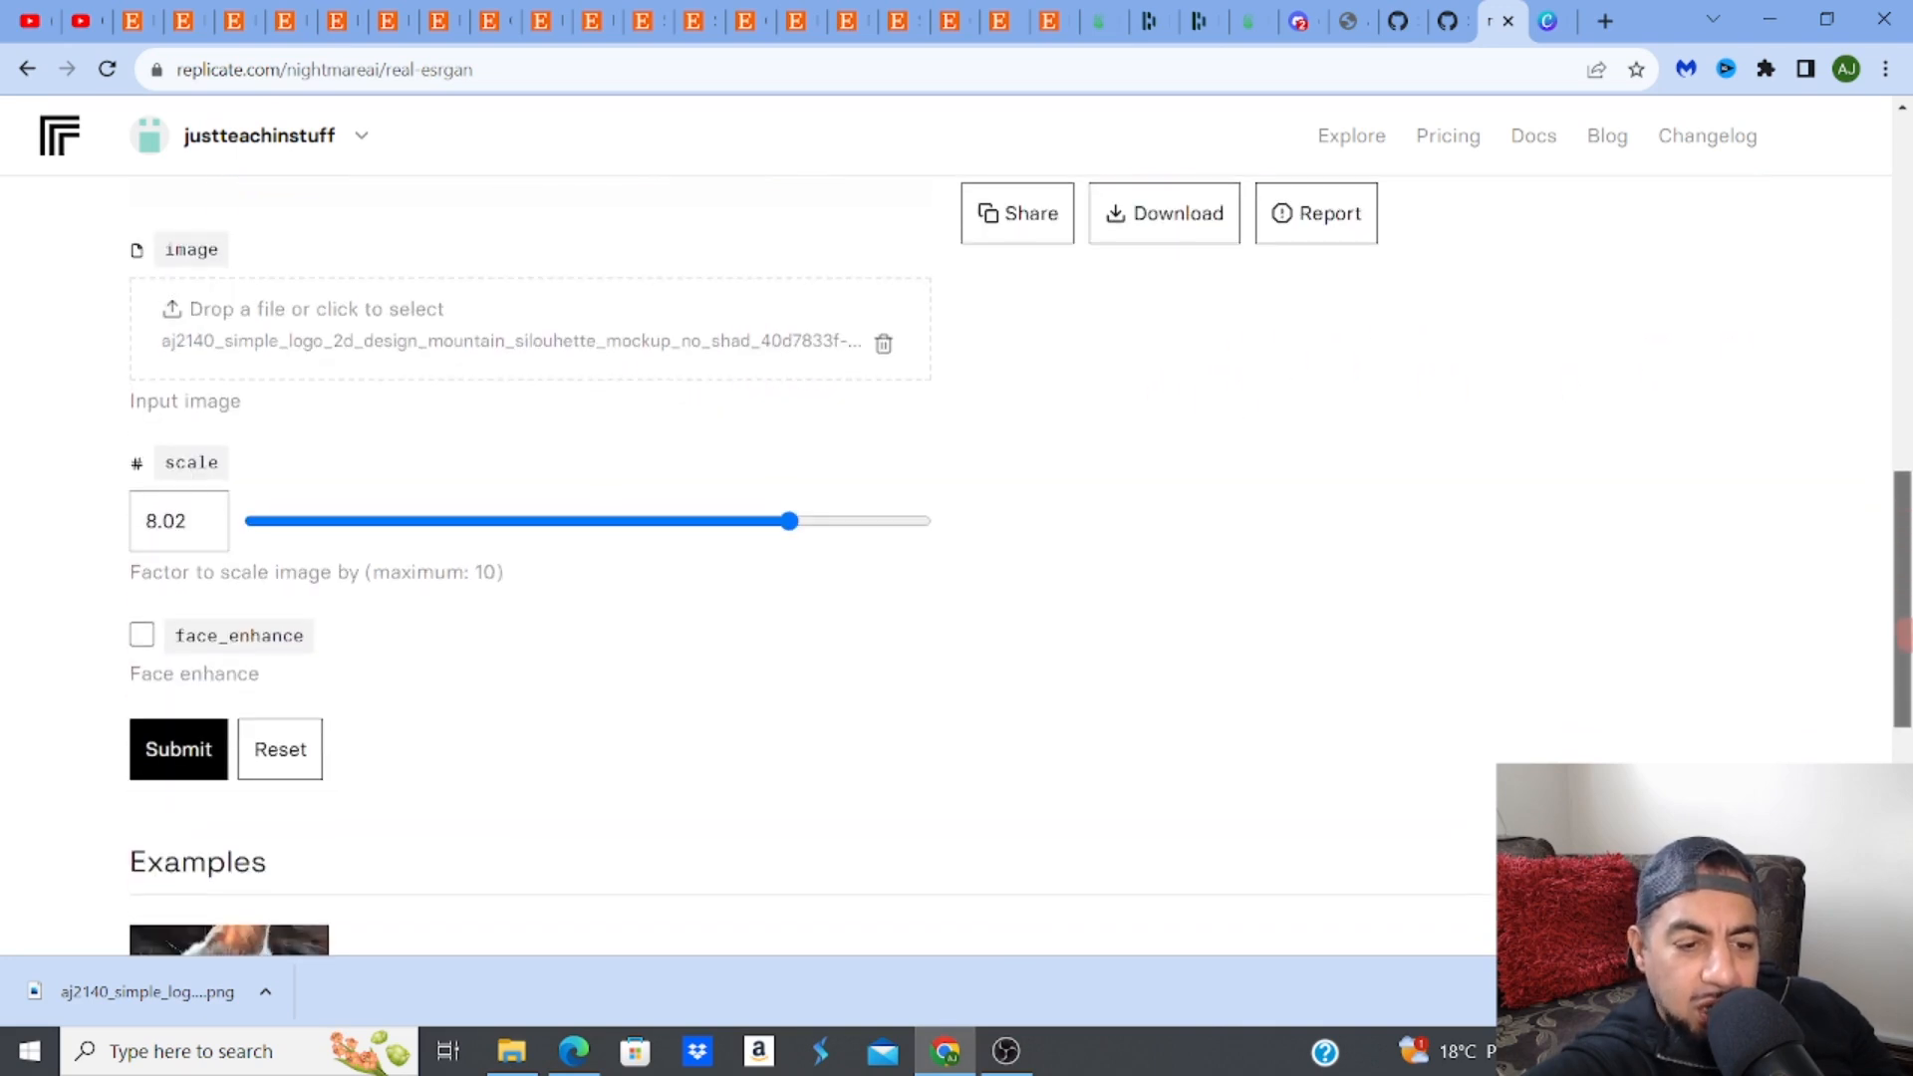
click(204, 751)
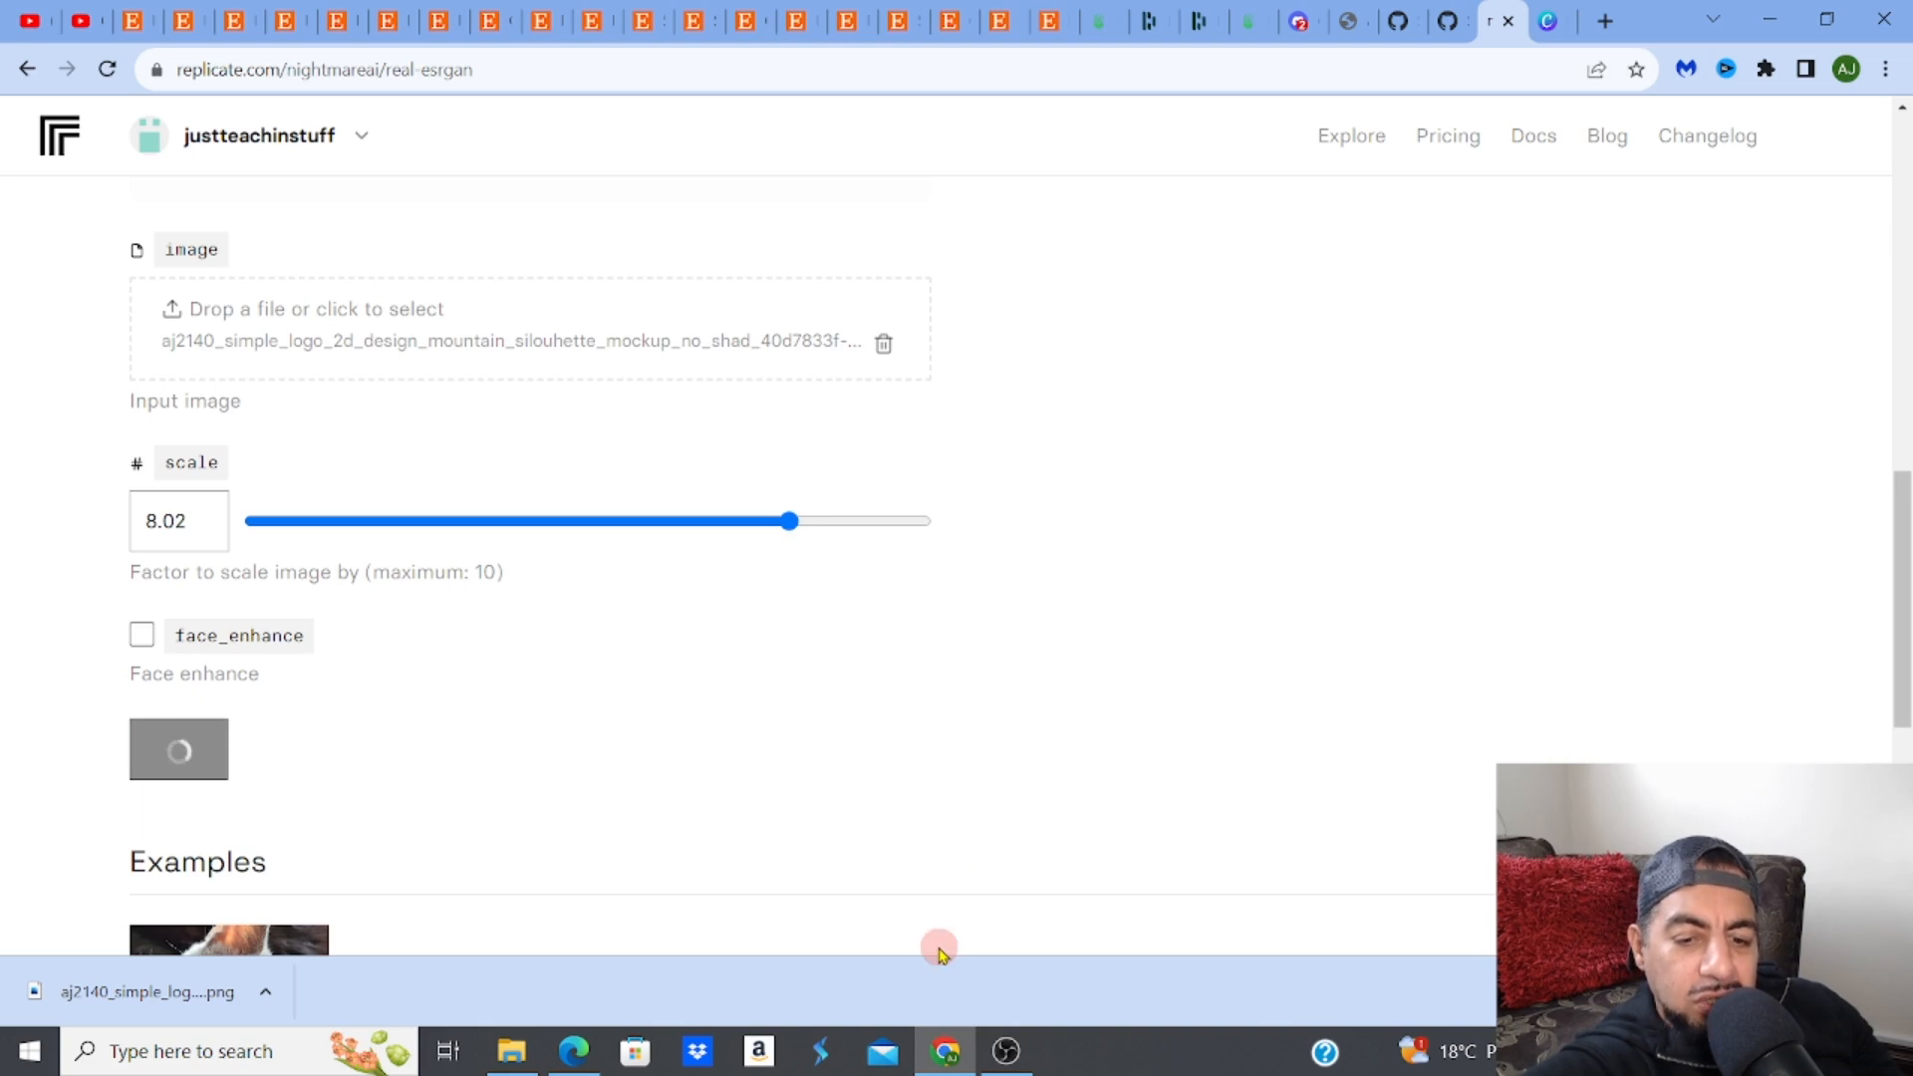
Open the original mountain logo PNG from Downloads in Photos, magnify it to 459% to inspect its edge sharpness, and close it
mouse_move(505, 1068)
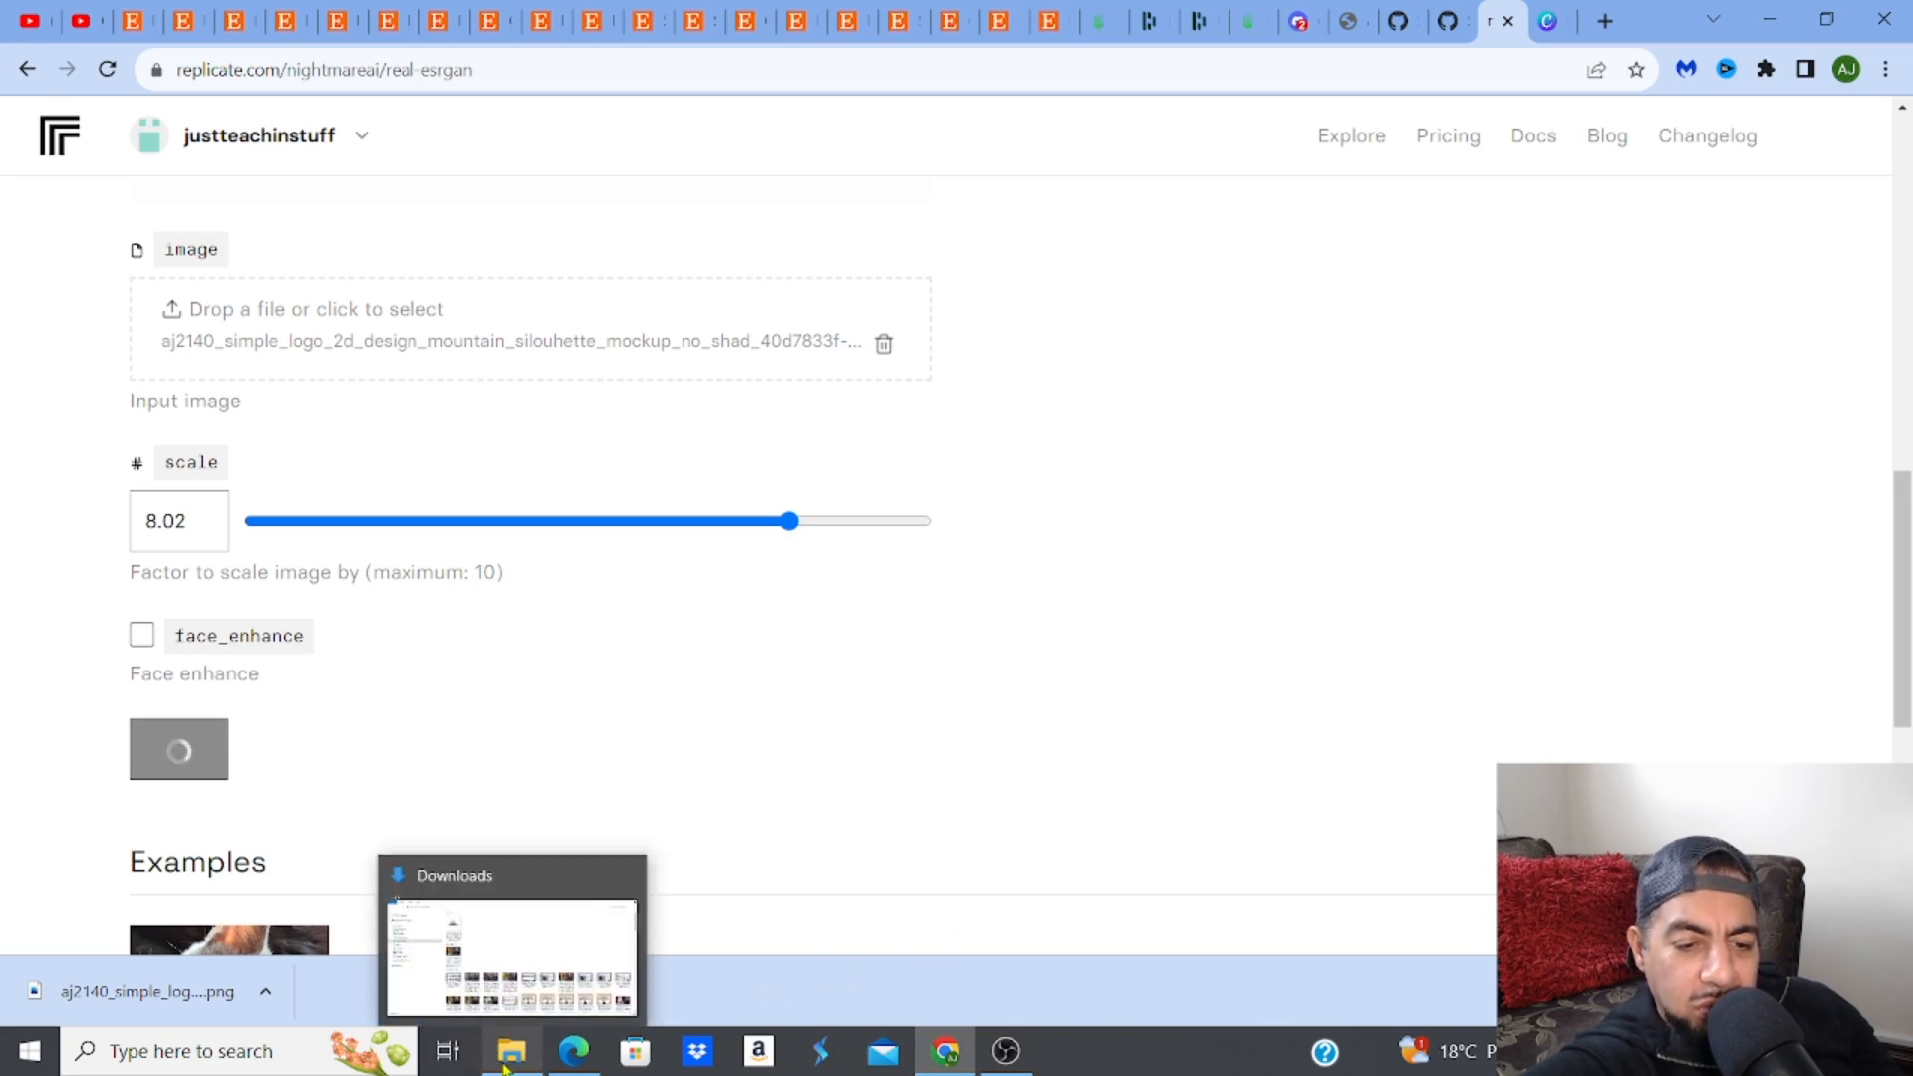
click(526, 946)
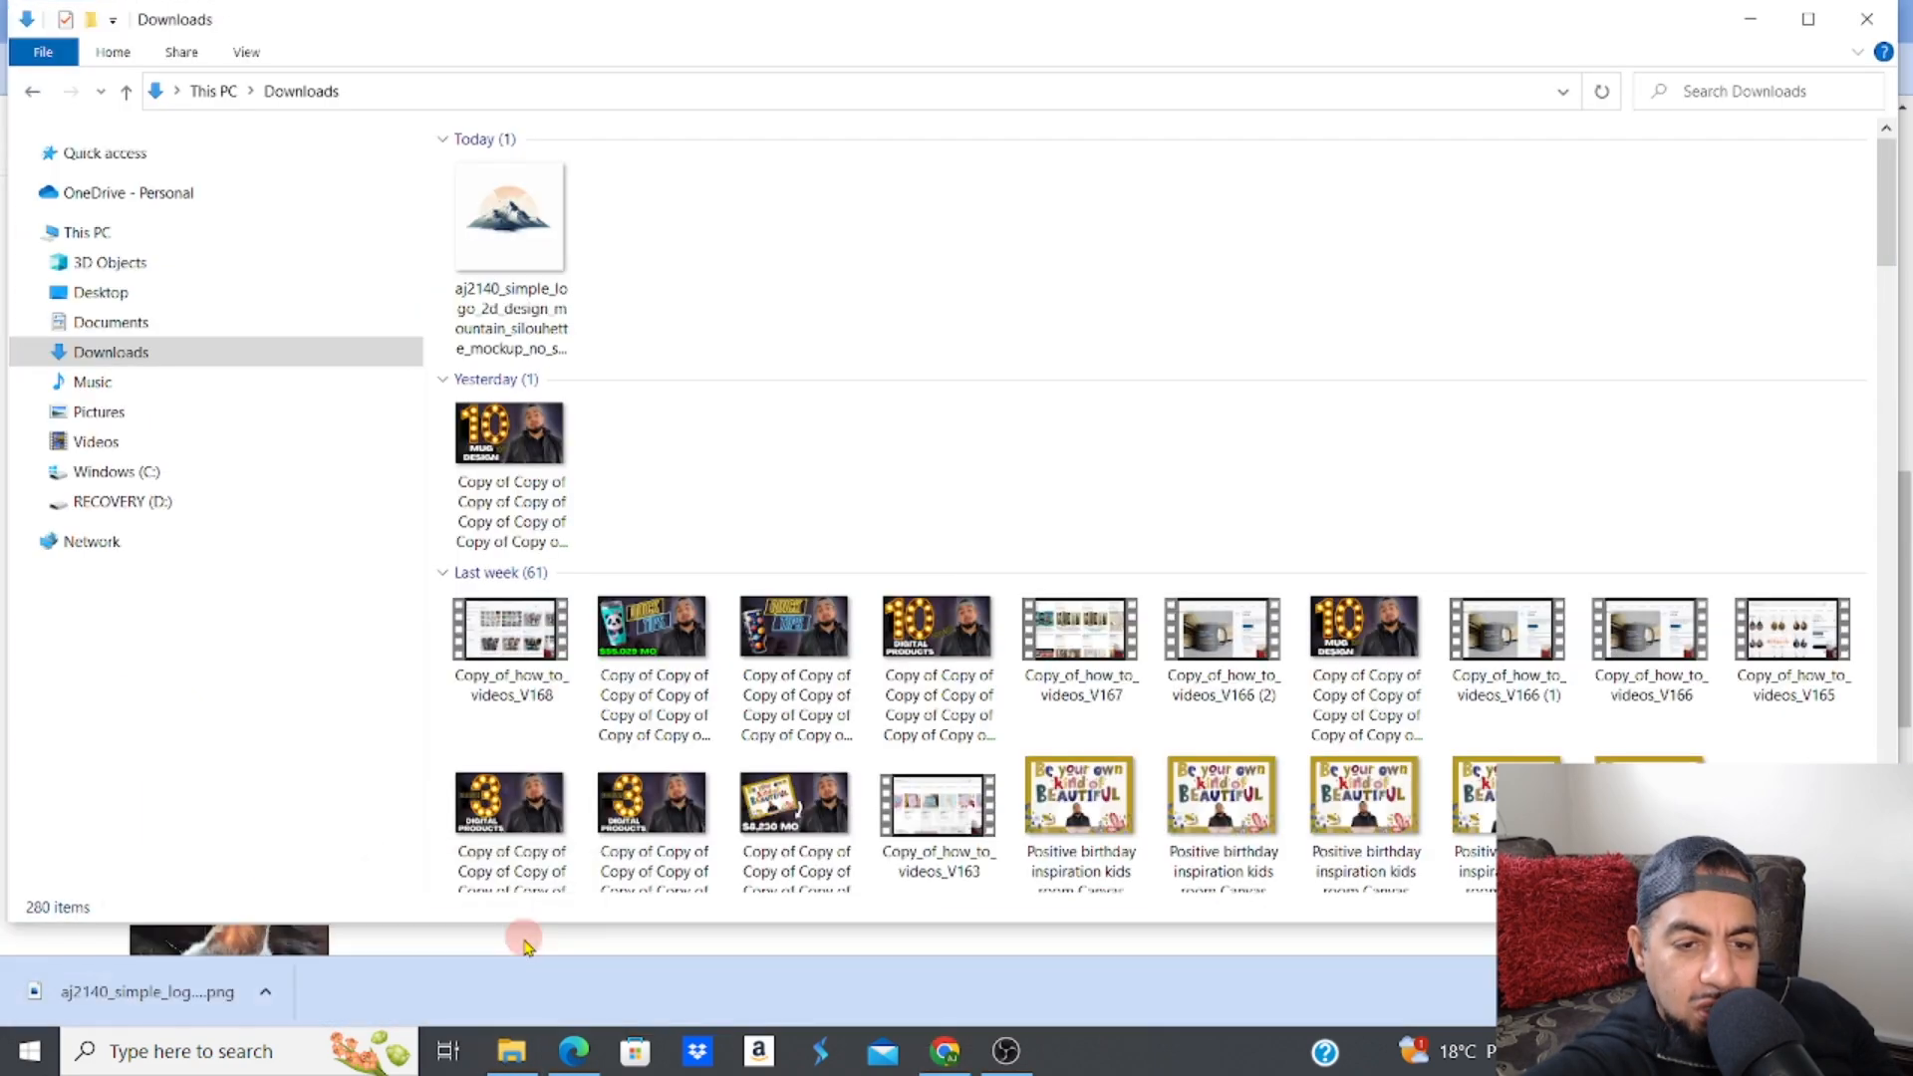
click(531, 208)
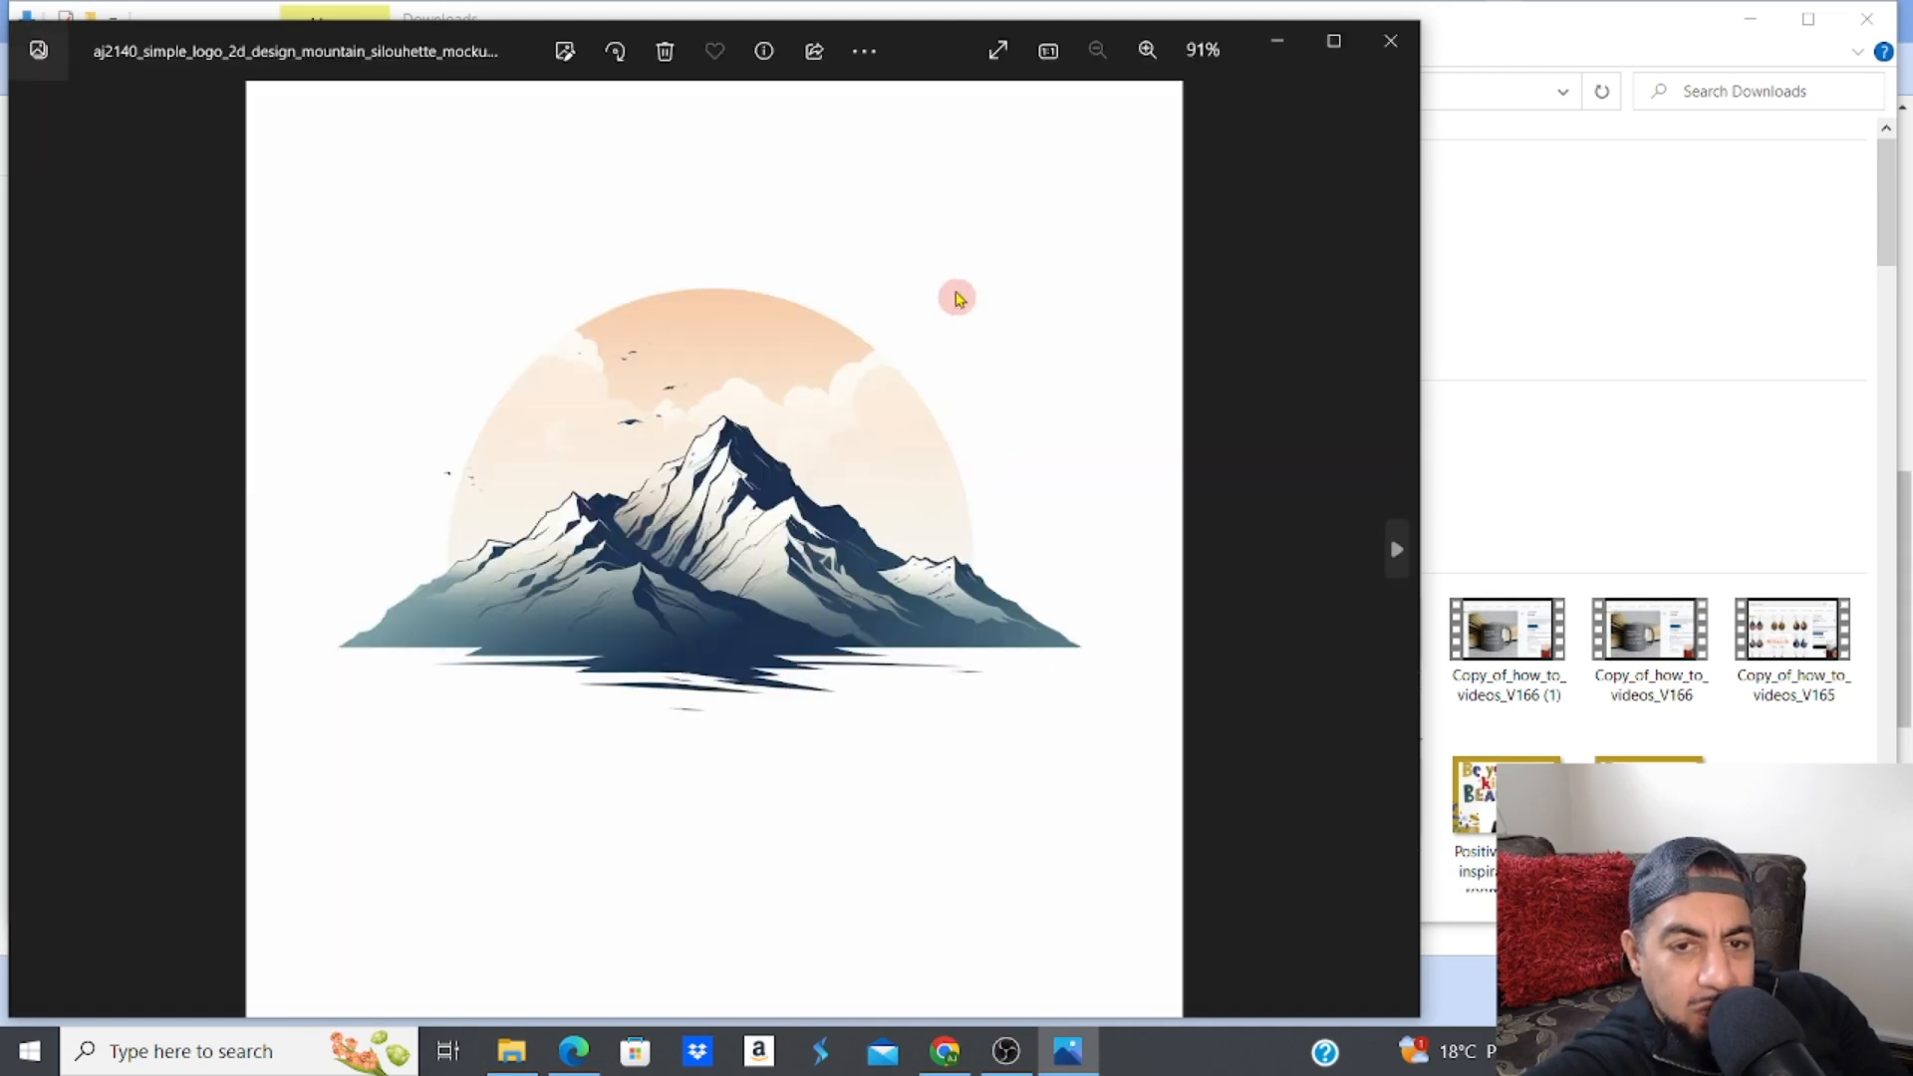
click(1158, 57)
click(1158, 57)
click(1158, 56)
click(1158, 57)
click(1158, 56)
click(1158, 57)
click(1158, 57)
click(1158, 56)
click(1158, 57)
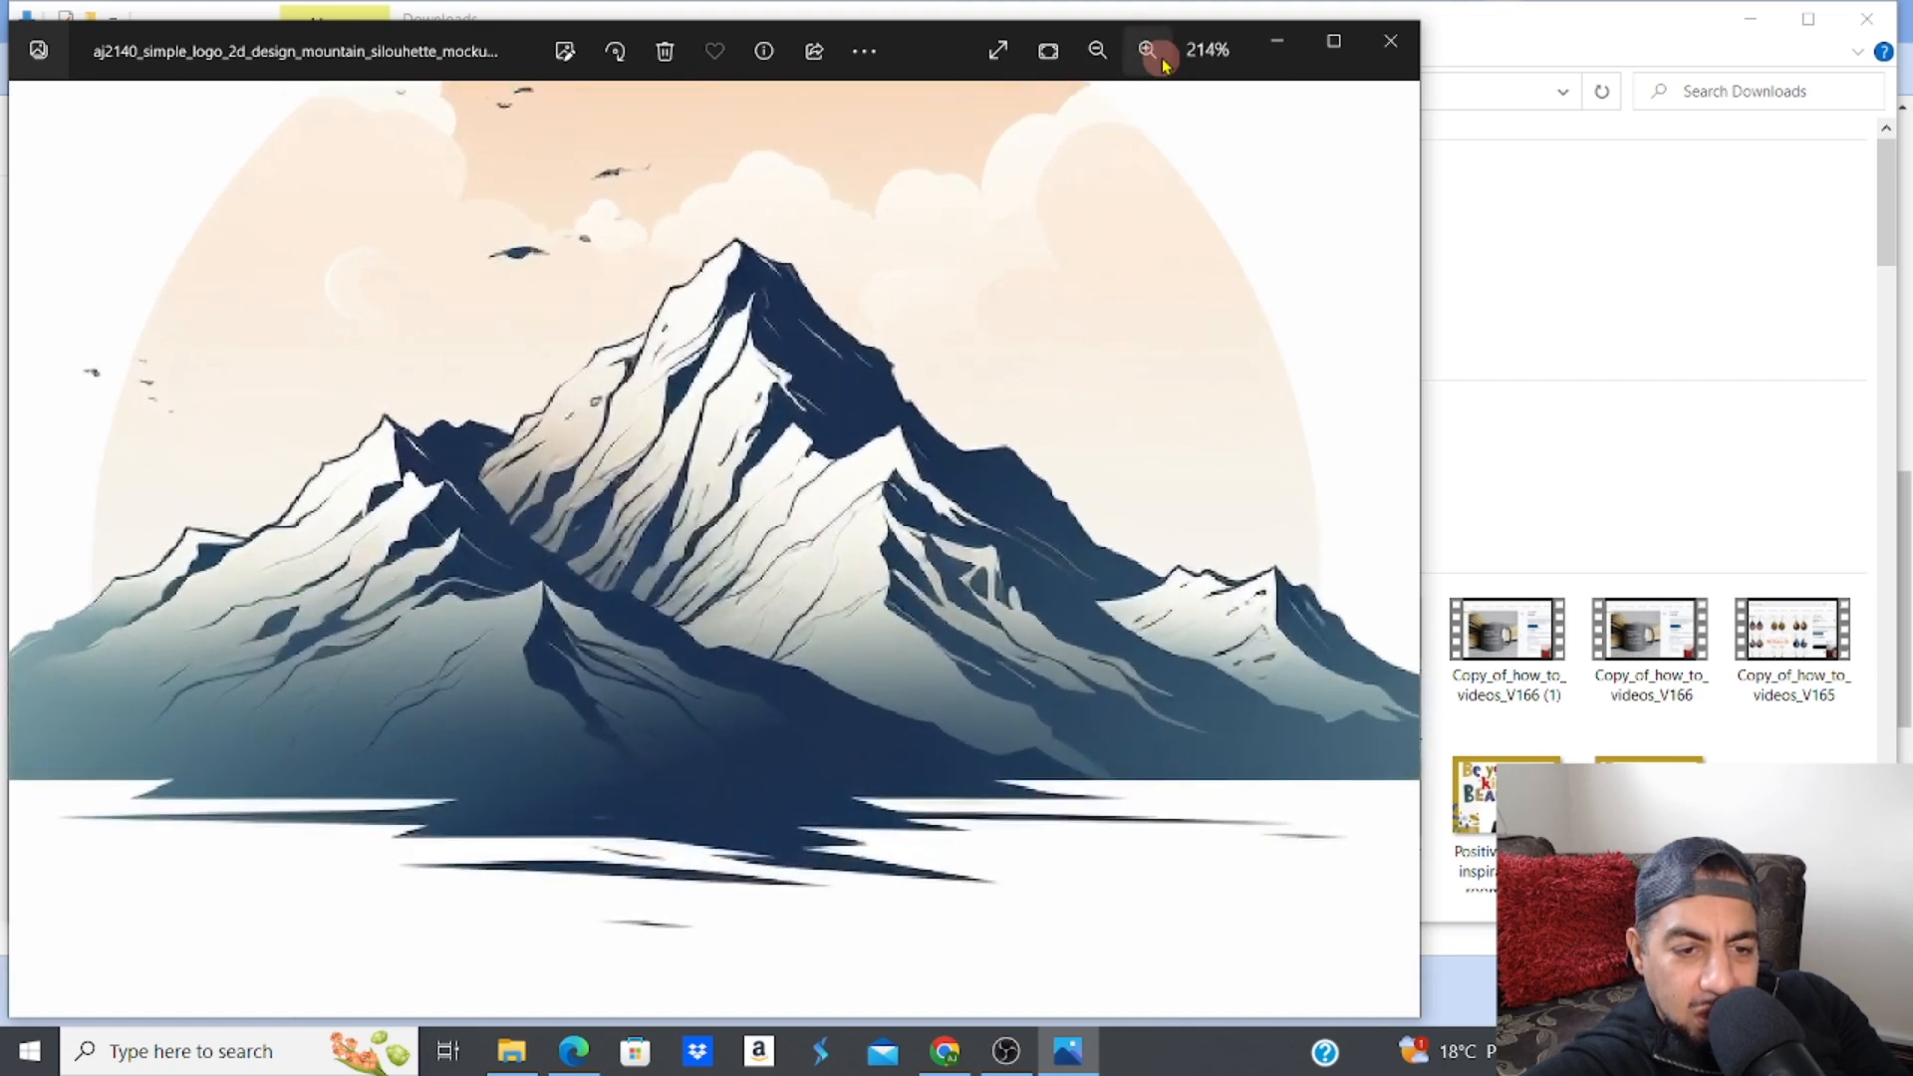
click(1158, 57)
click(1158, 57)
click(1158, 57)
click(1158, 57)
click(1158, 56)
click(1158, 57)
click(1158, 57)
click(1158, 57)
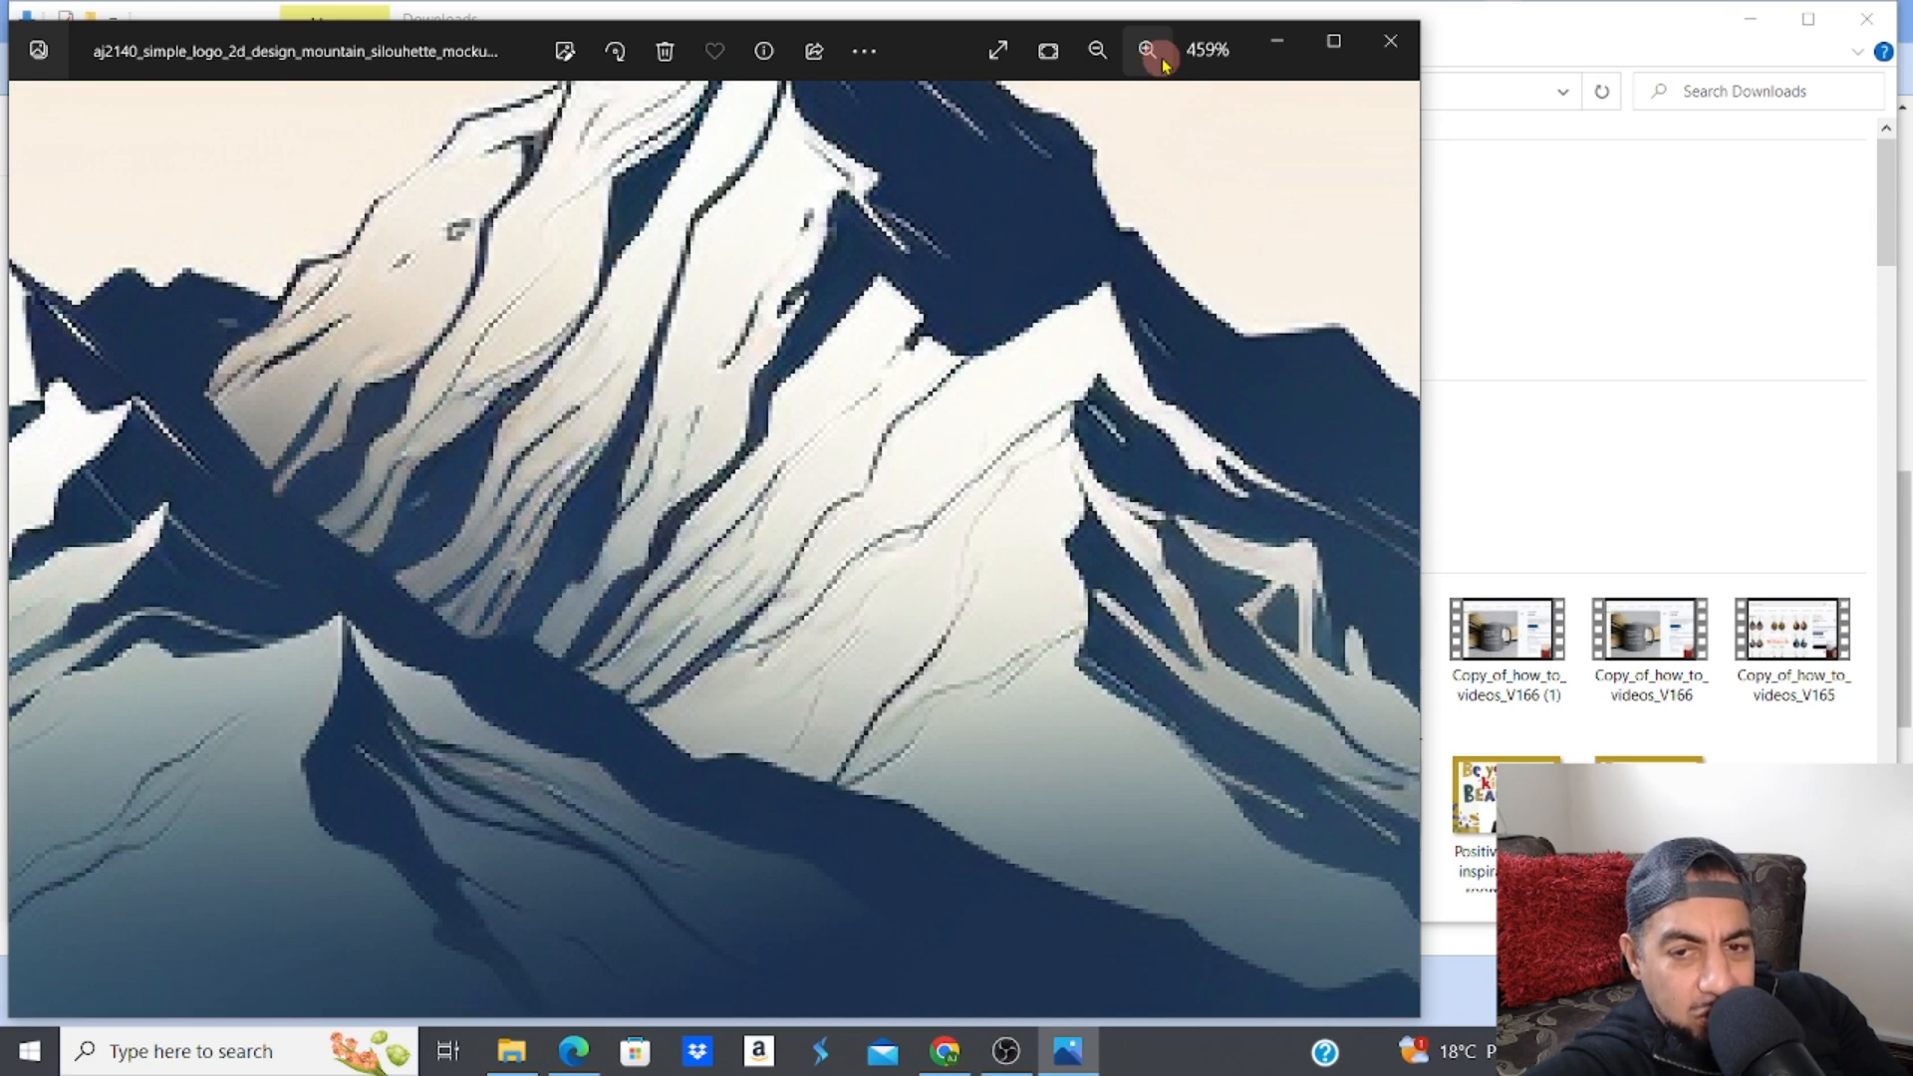
click(1392, 42)
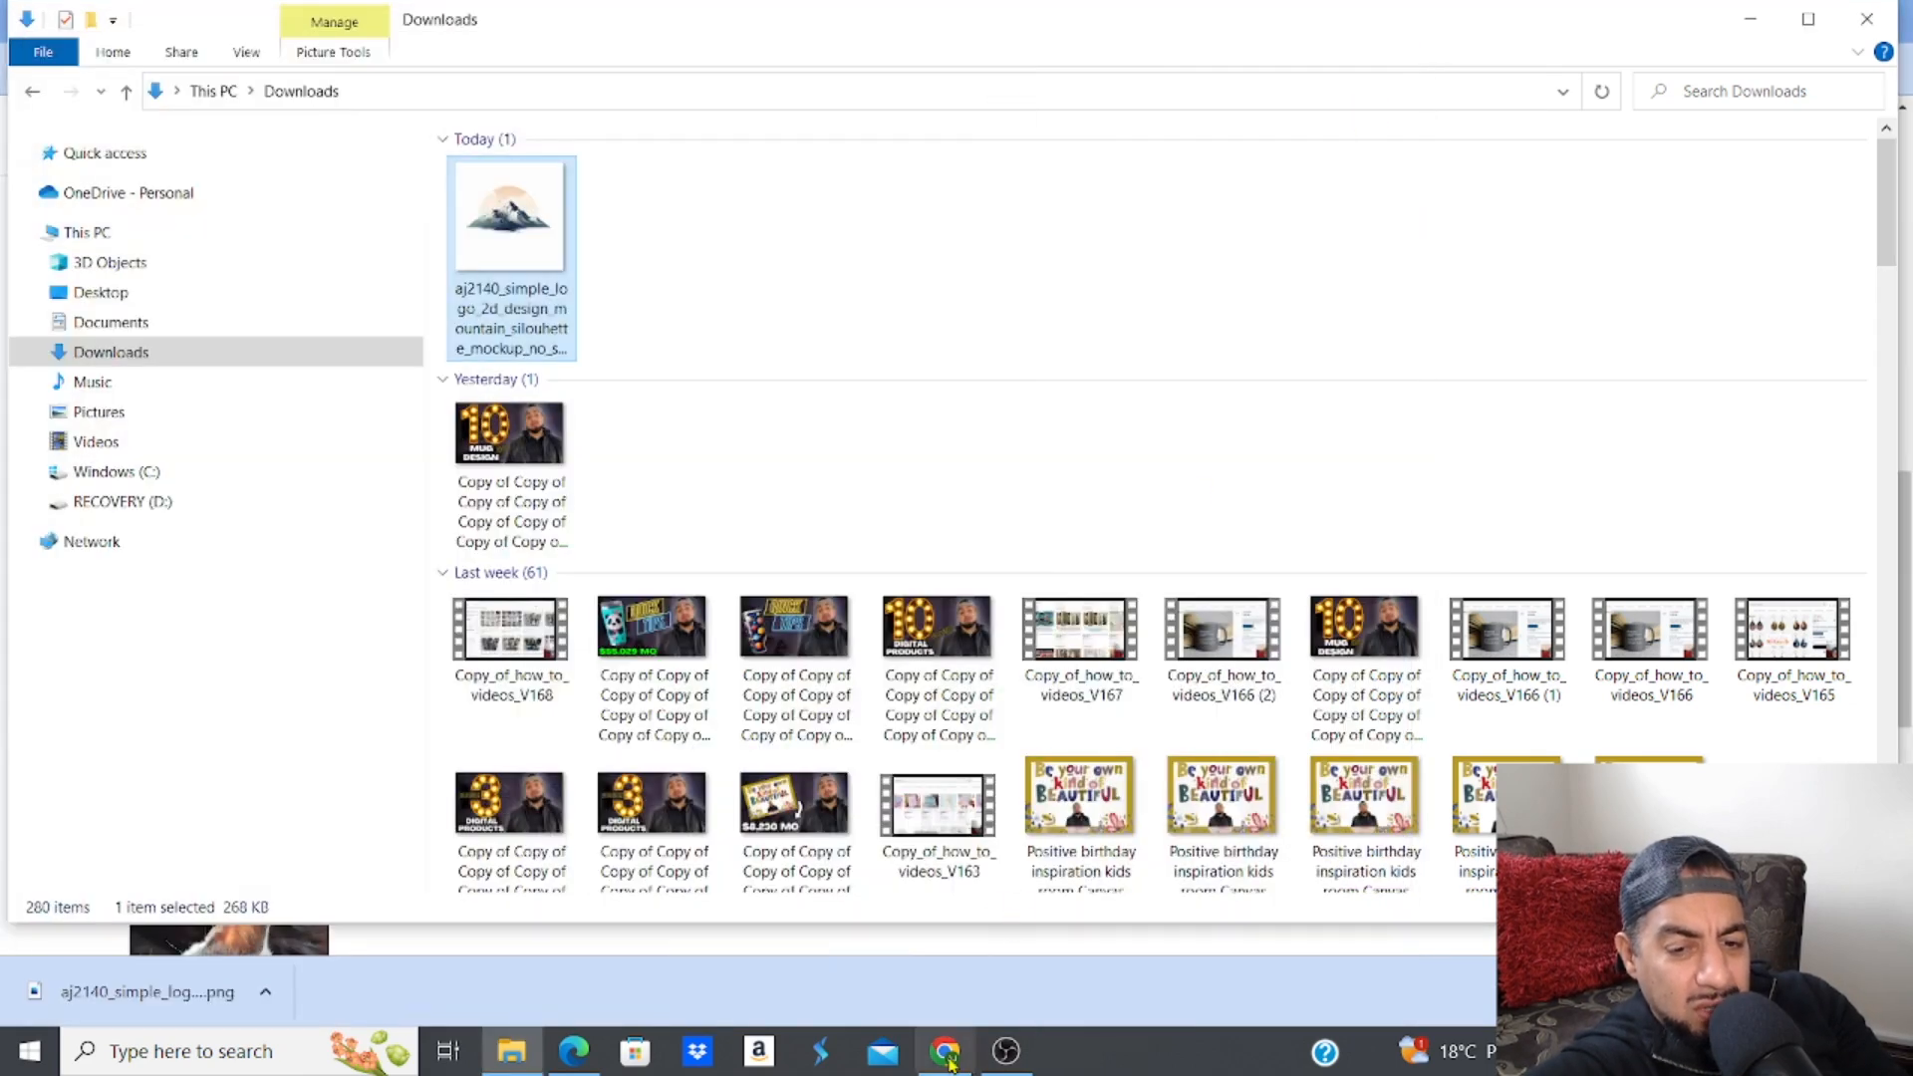
Switch back to Replicate in Chrome and download the upscaled mountain logo as a PNG
click(946, 1053)
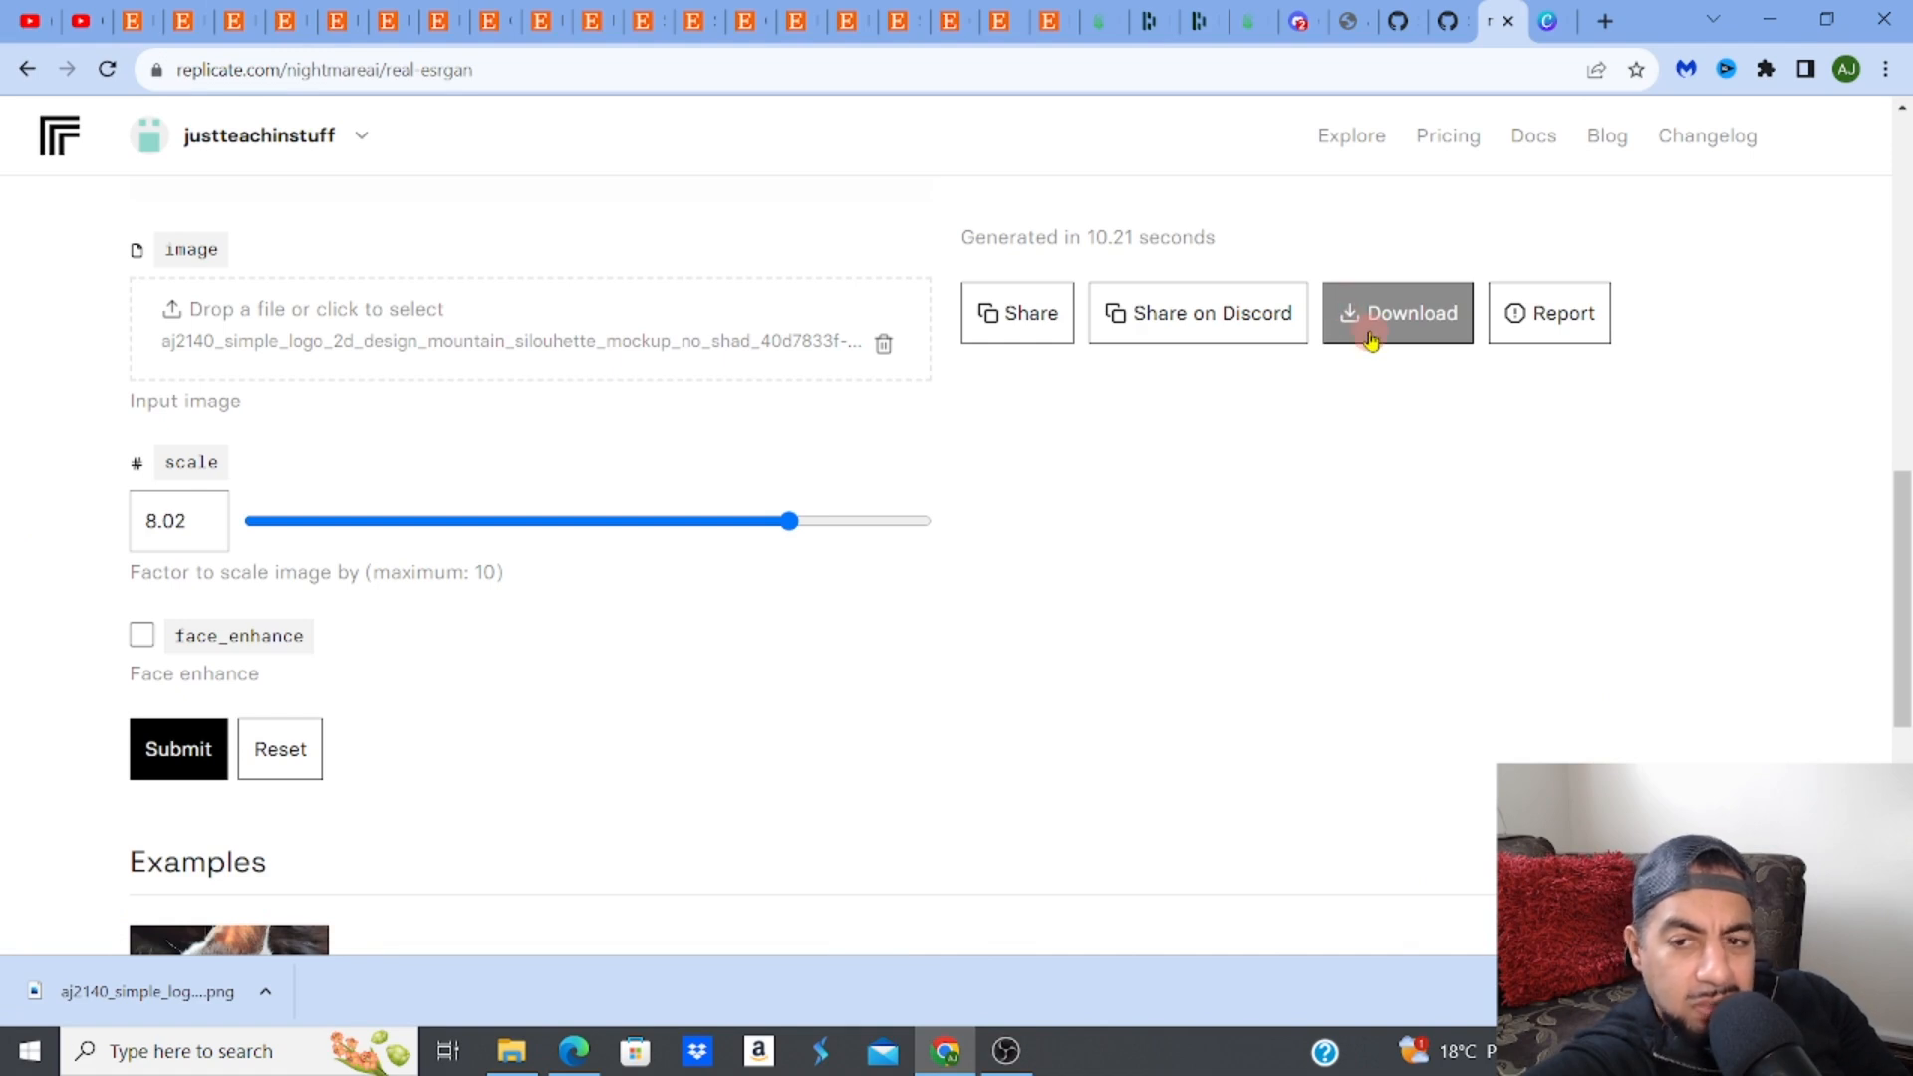
drag(1901, 583, 1872, 523)
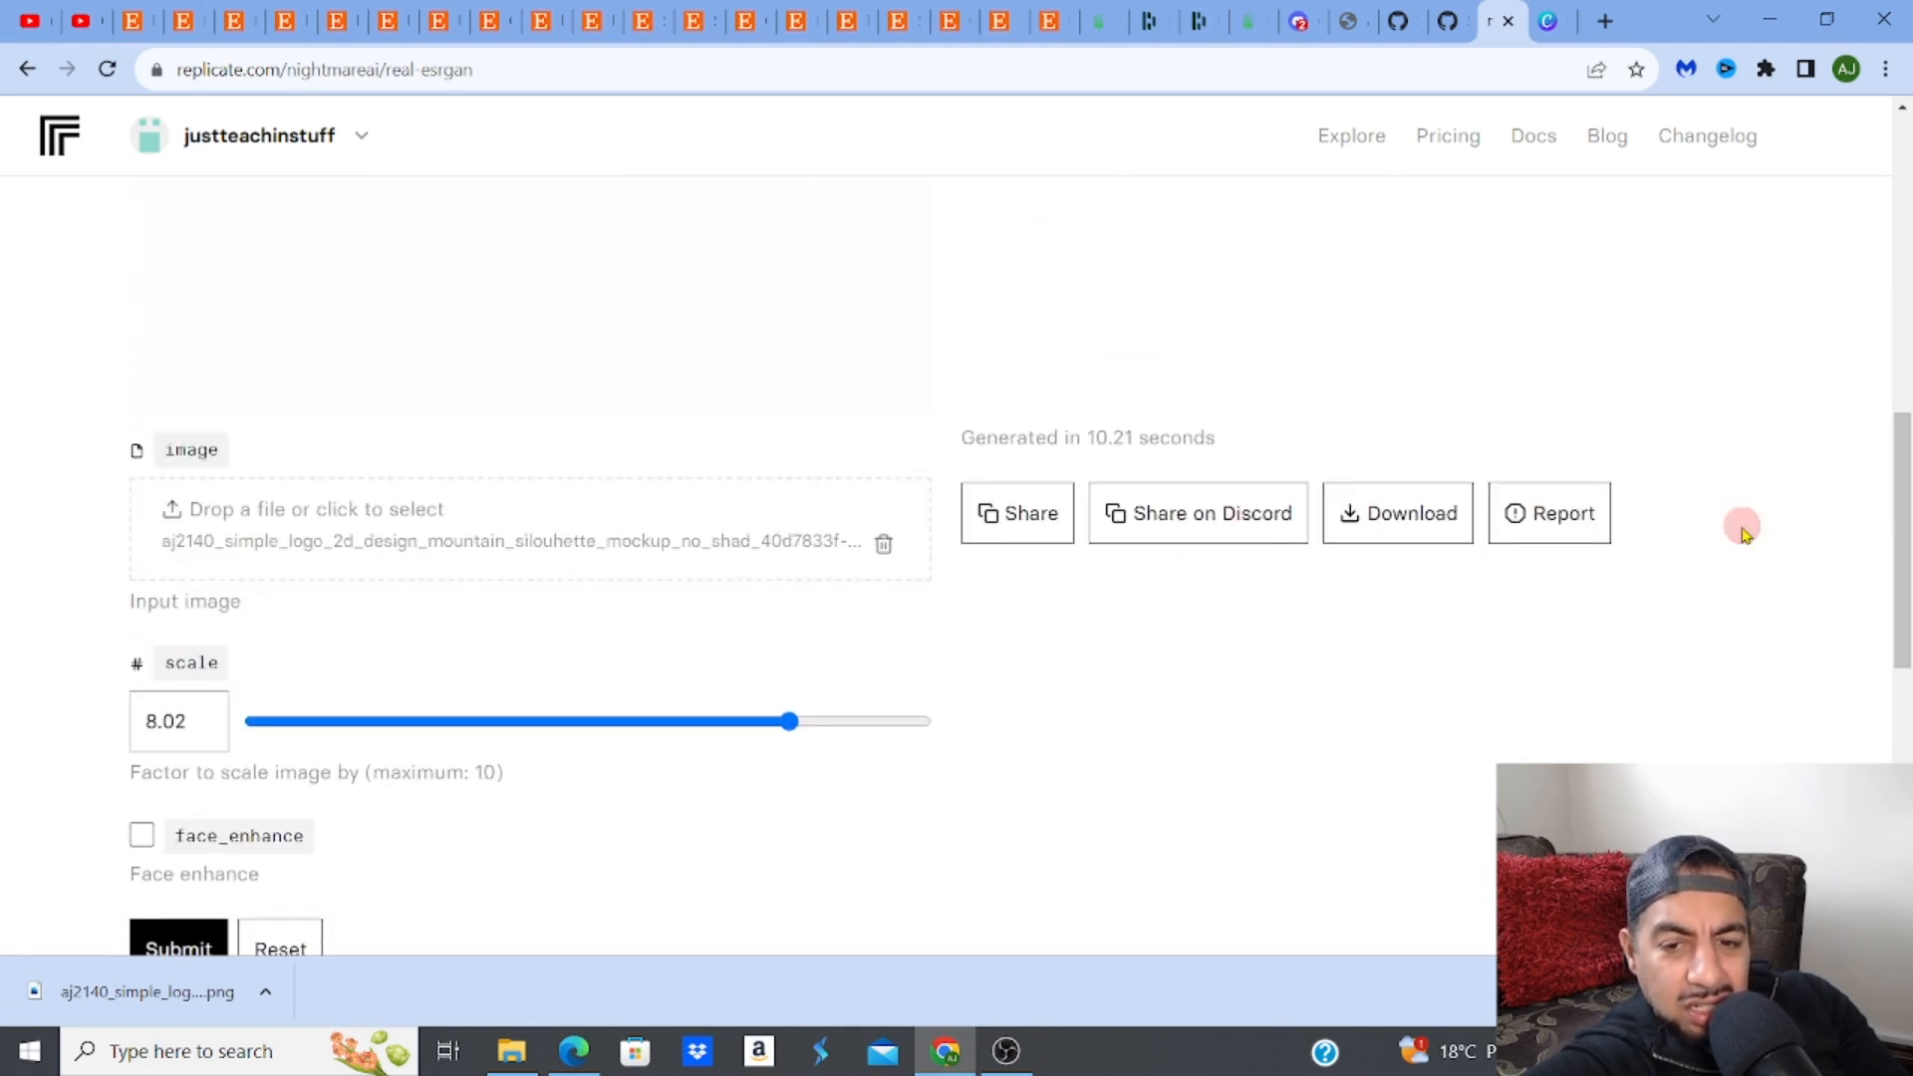
click(1386, 518)
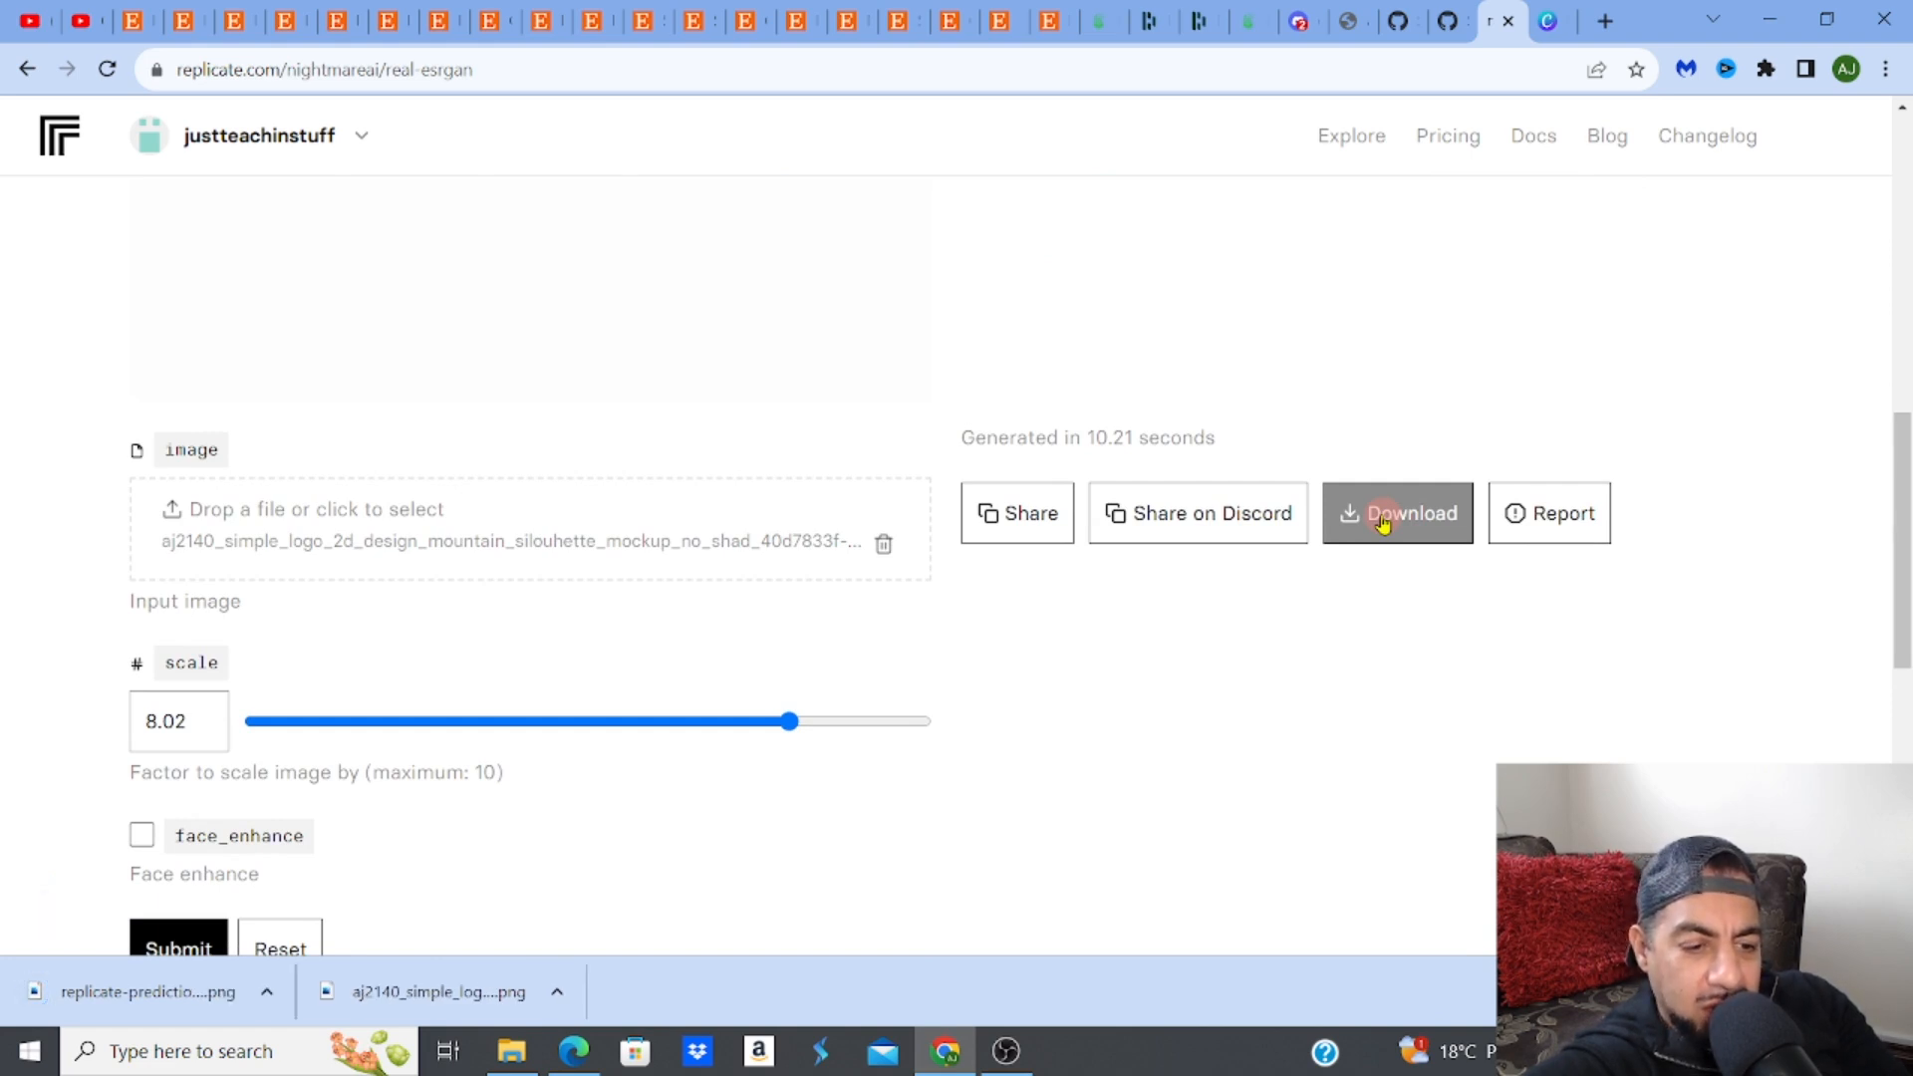
Open the downloaded replicate-prediction PNG in Photos, check its size in the file info, and close the info
click(146, 1008)
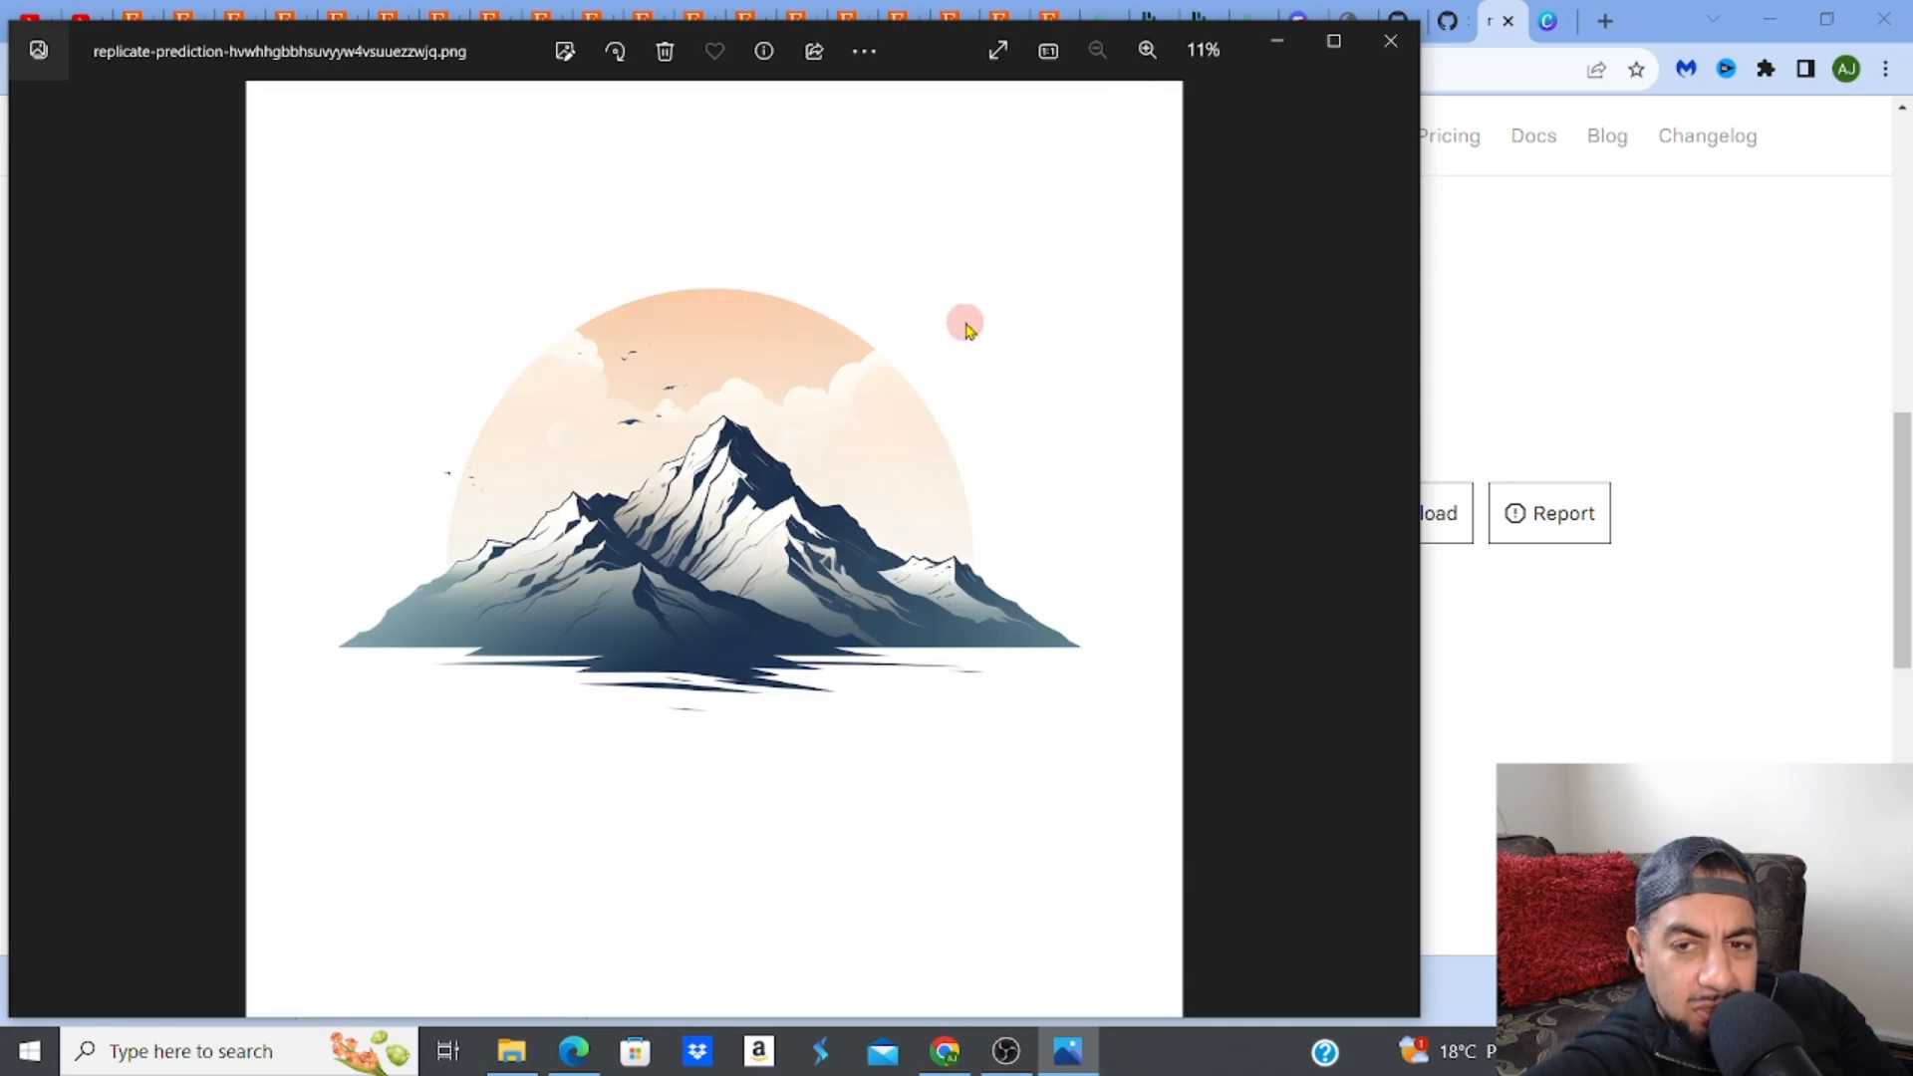
right_click(1020, 204)
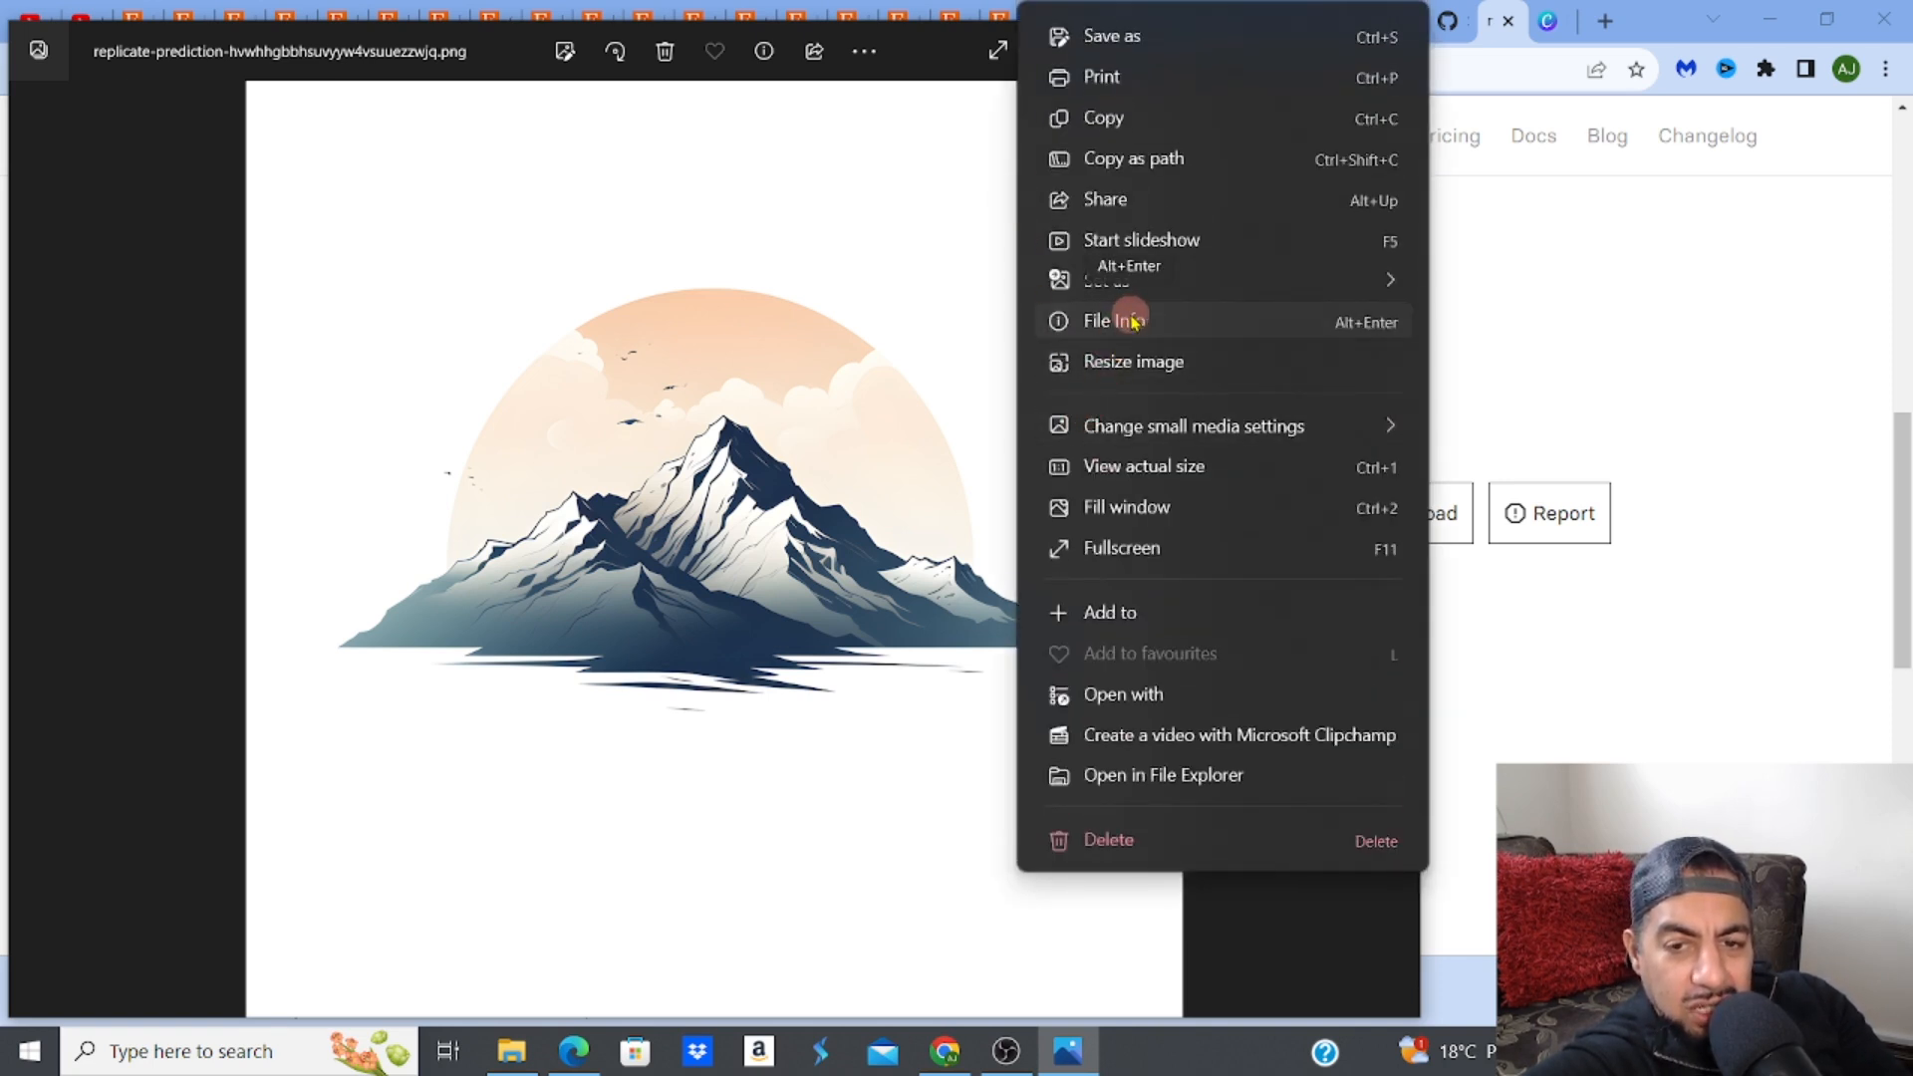
click(1131, 321)
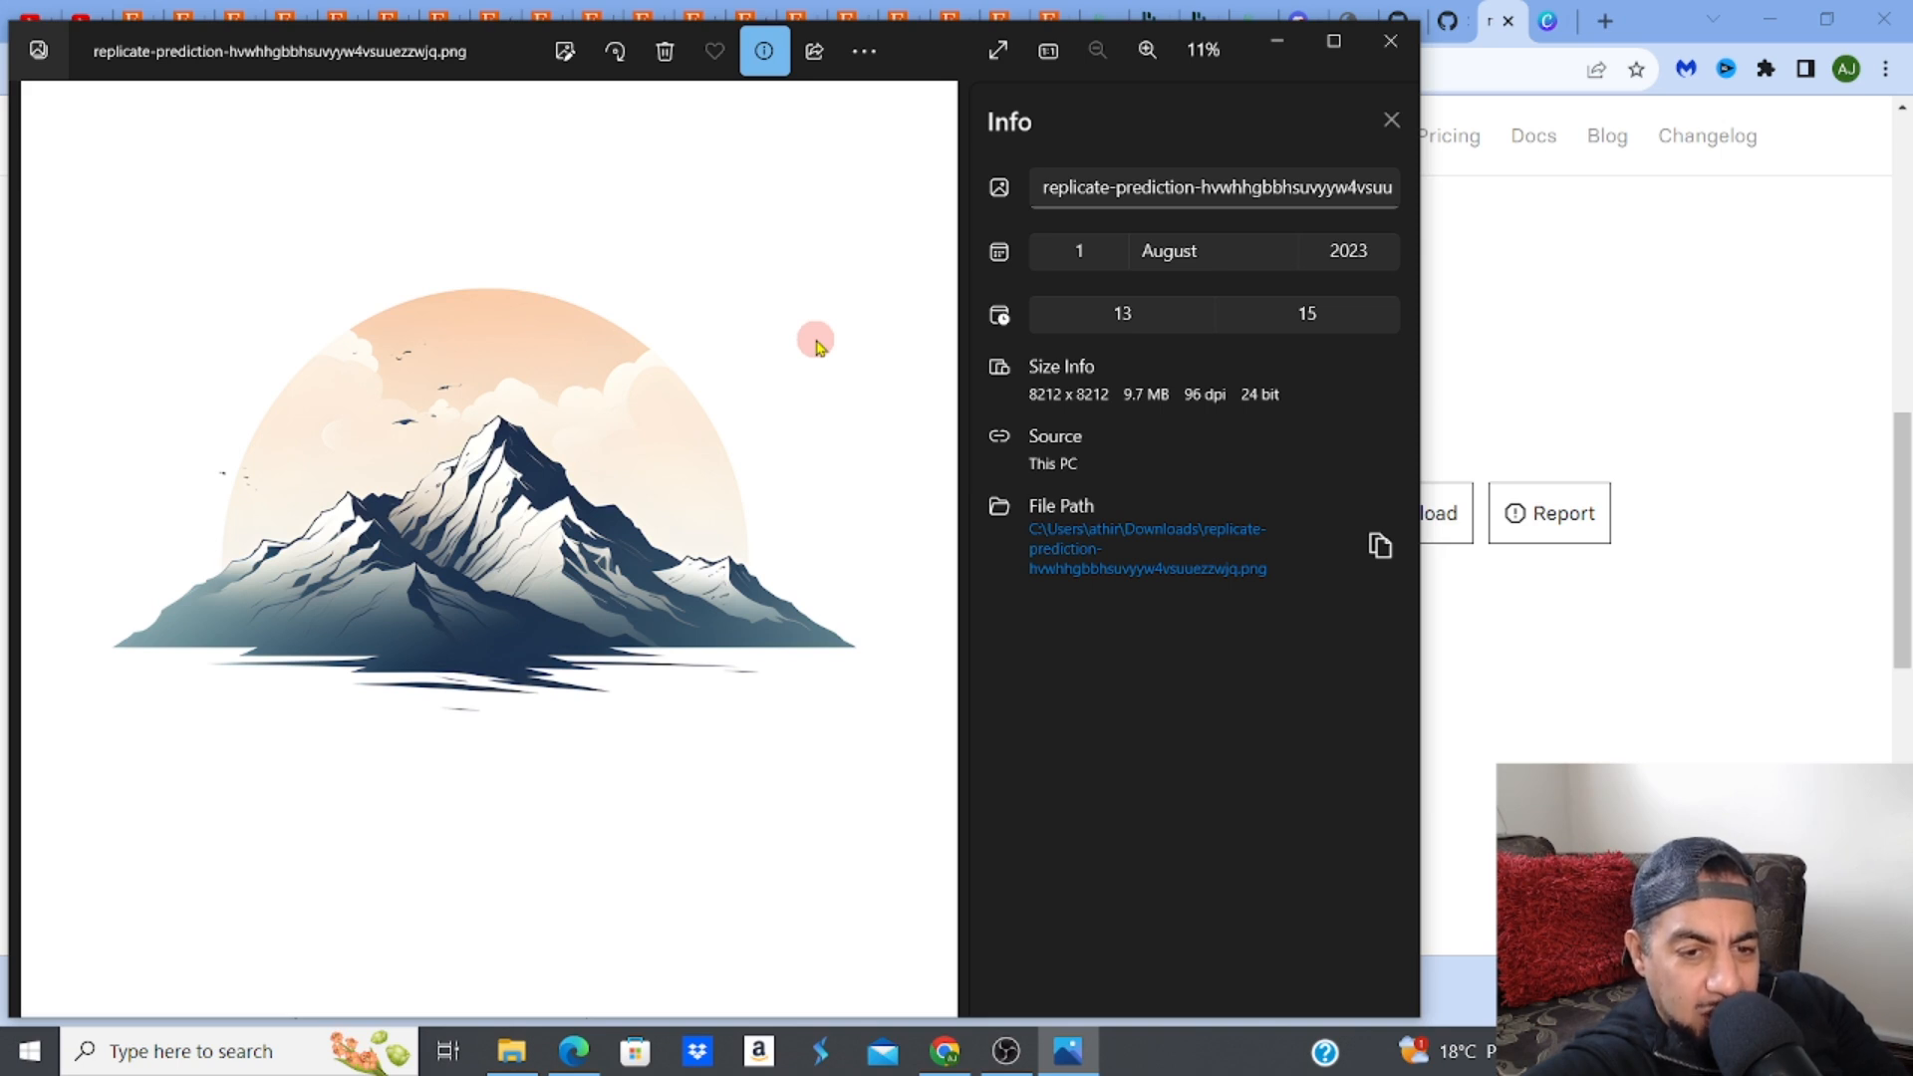
click(1392, 122)
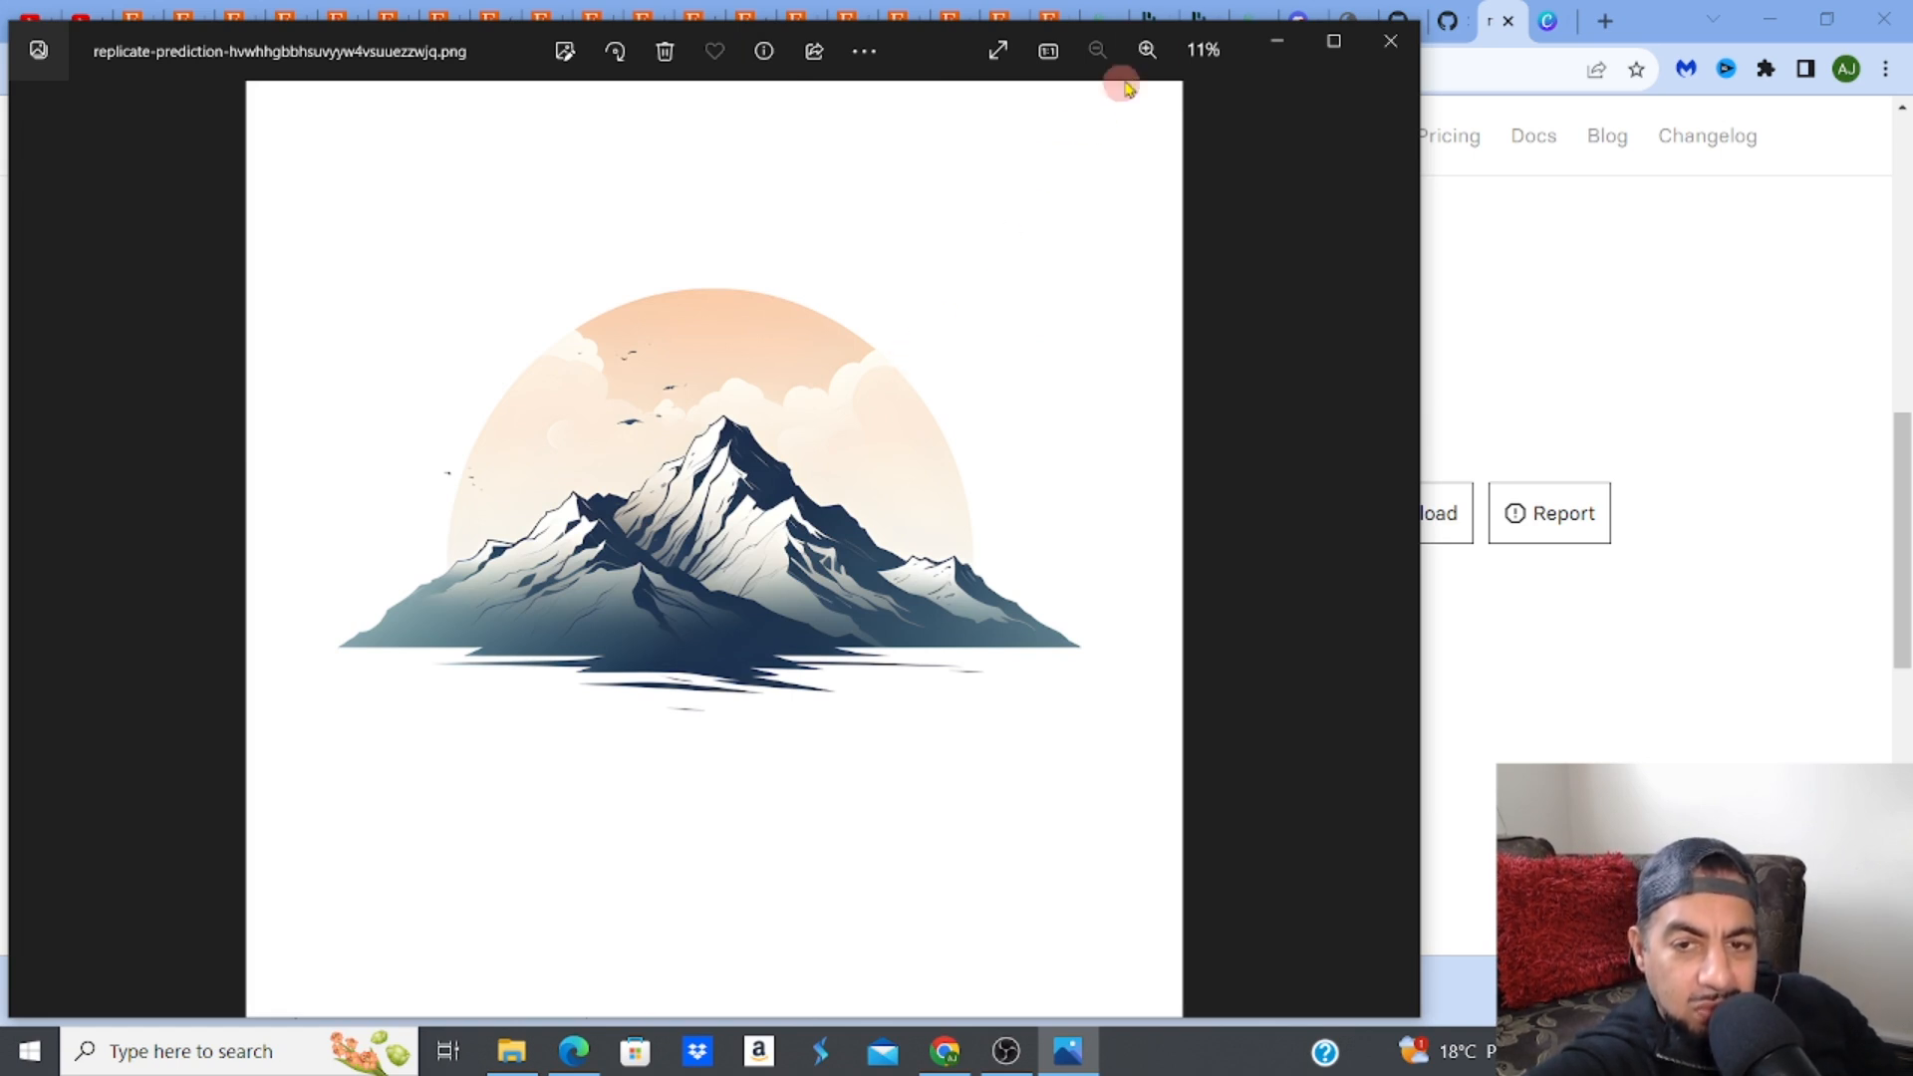
Magnify the upscaled mountain logo to 39% to examine the sharpness of its lines and edges
click(1147, 50)
click(1147, 50)
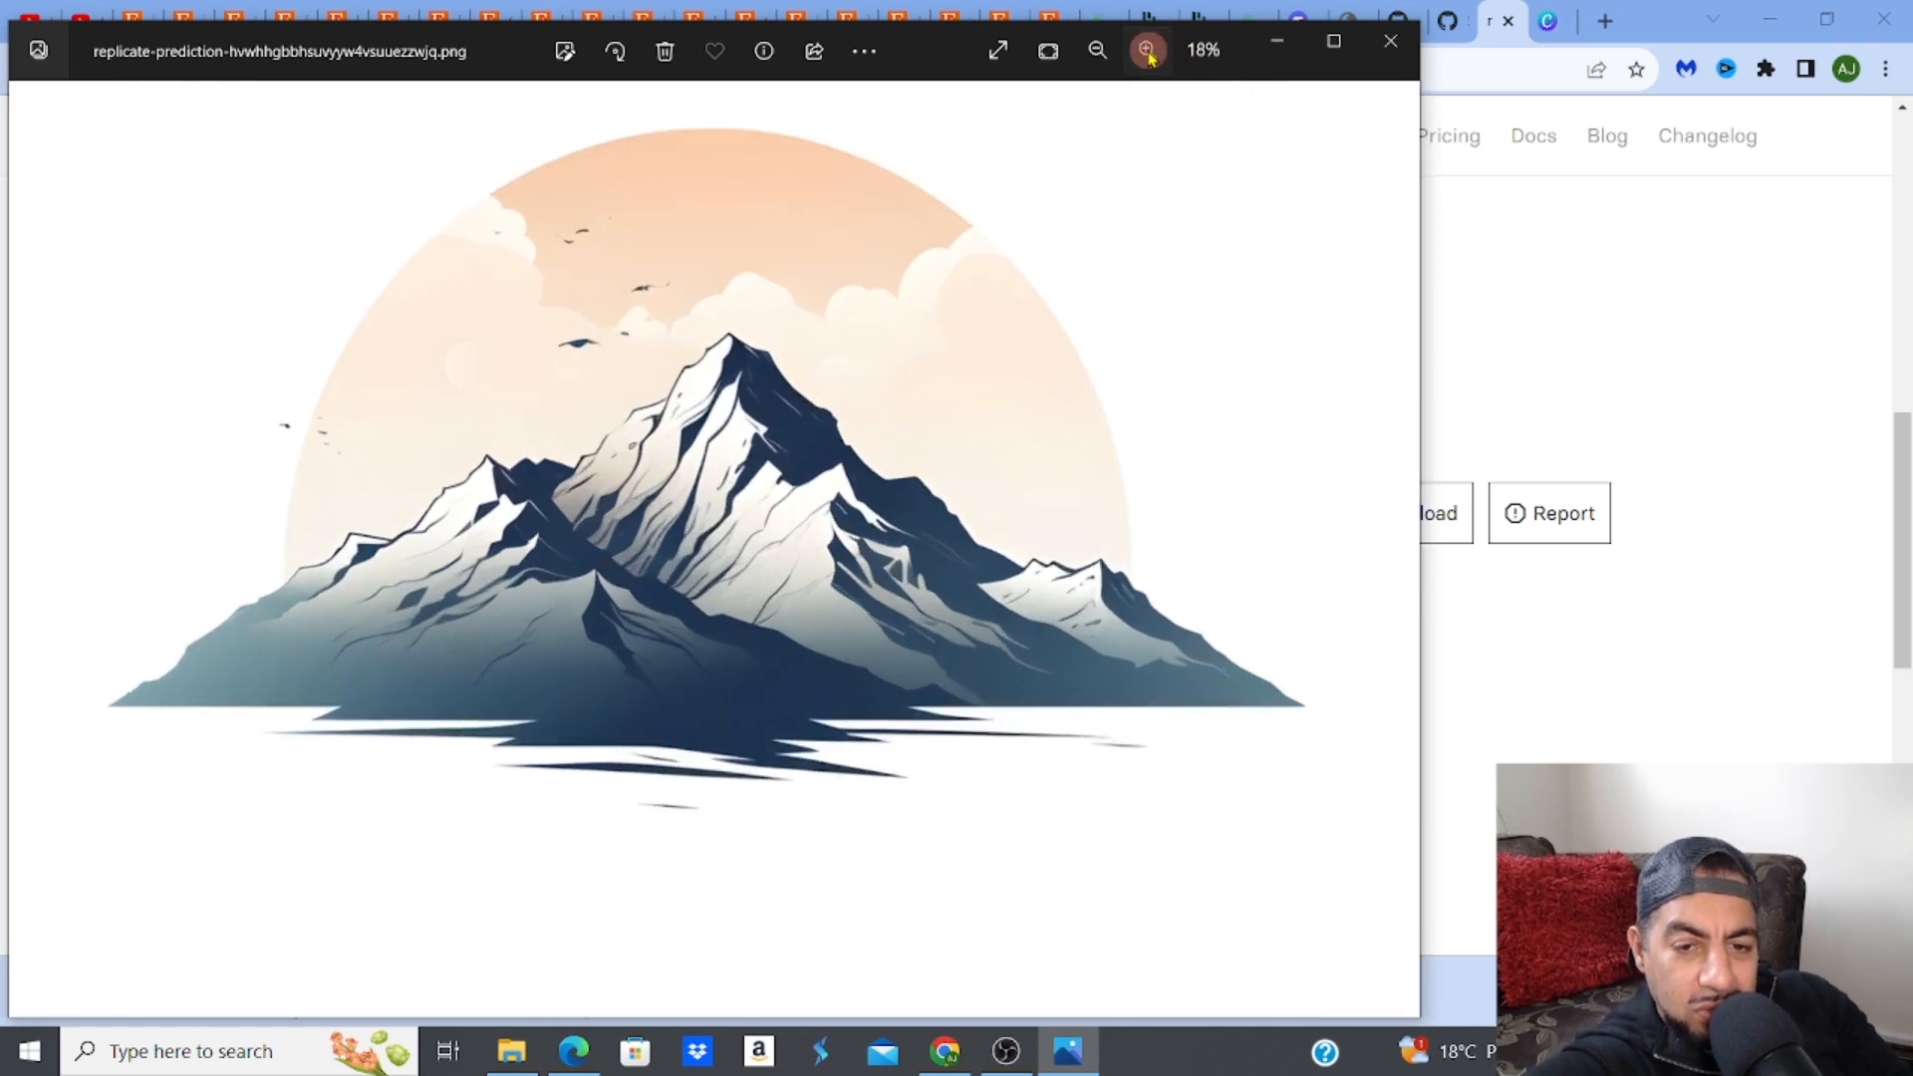
click(1147, 50)
click(1147, 50)
click(1147, 50)
click(1147, 50)
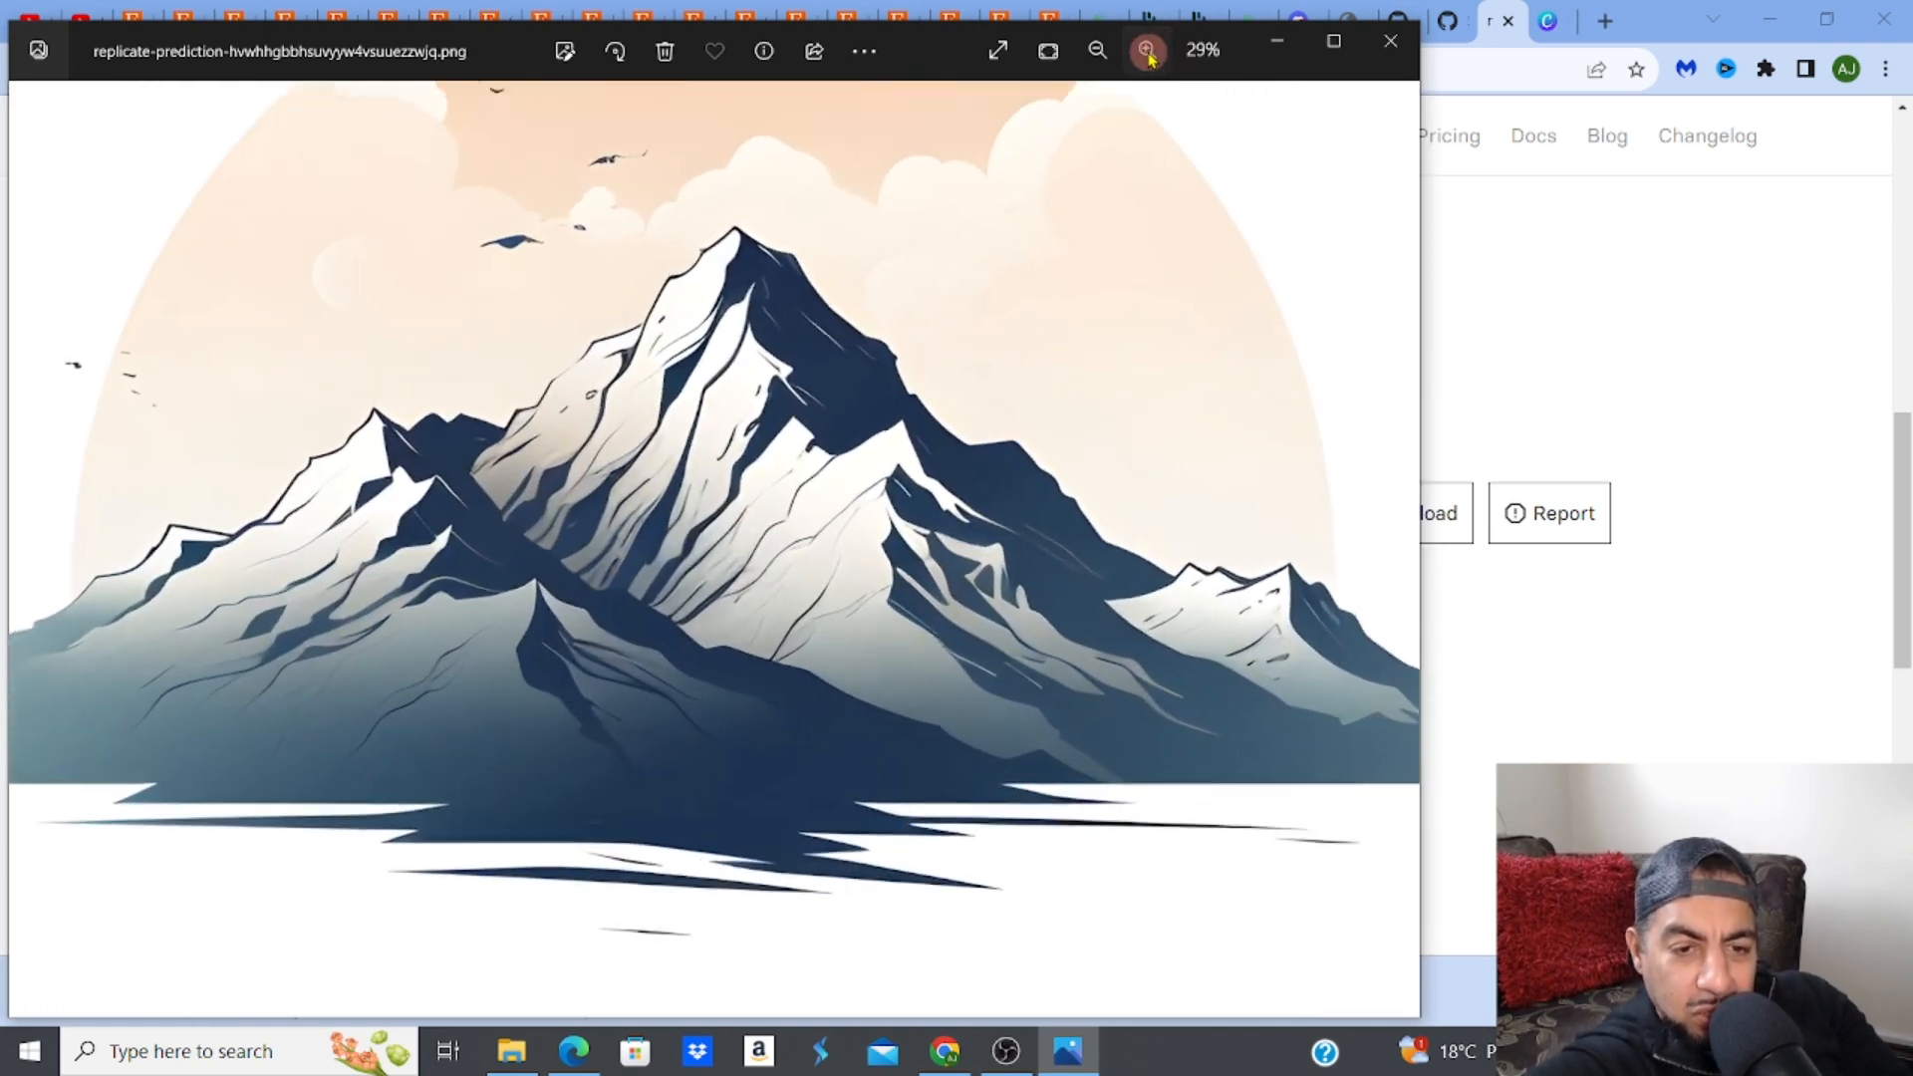
click(1147, 50)
click(1147, 50)
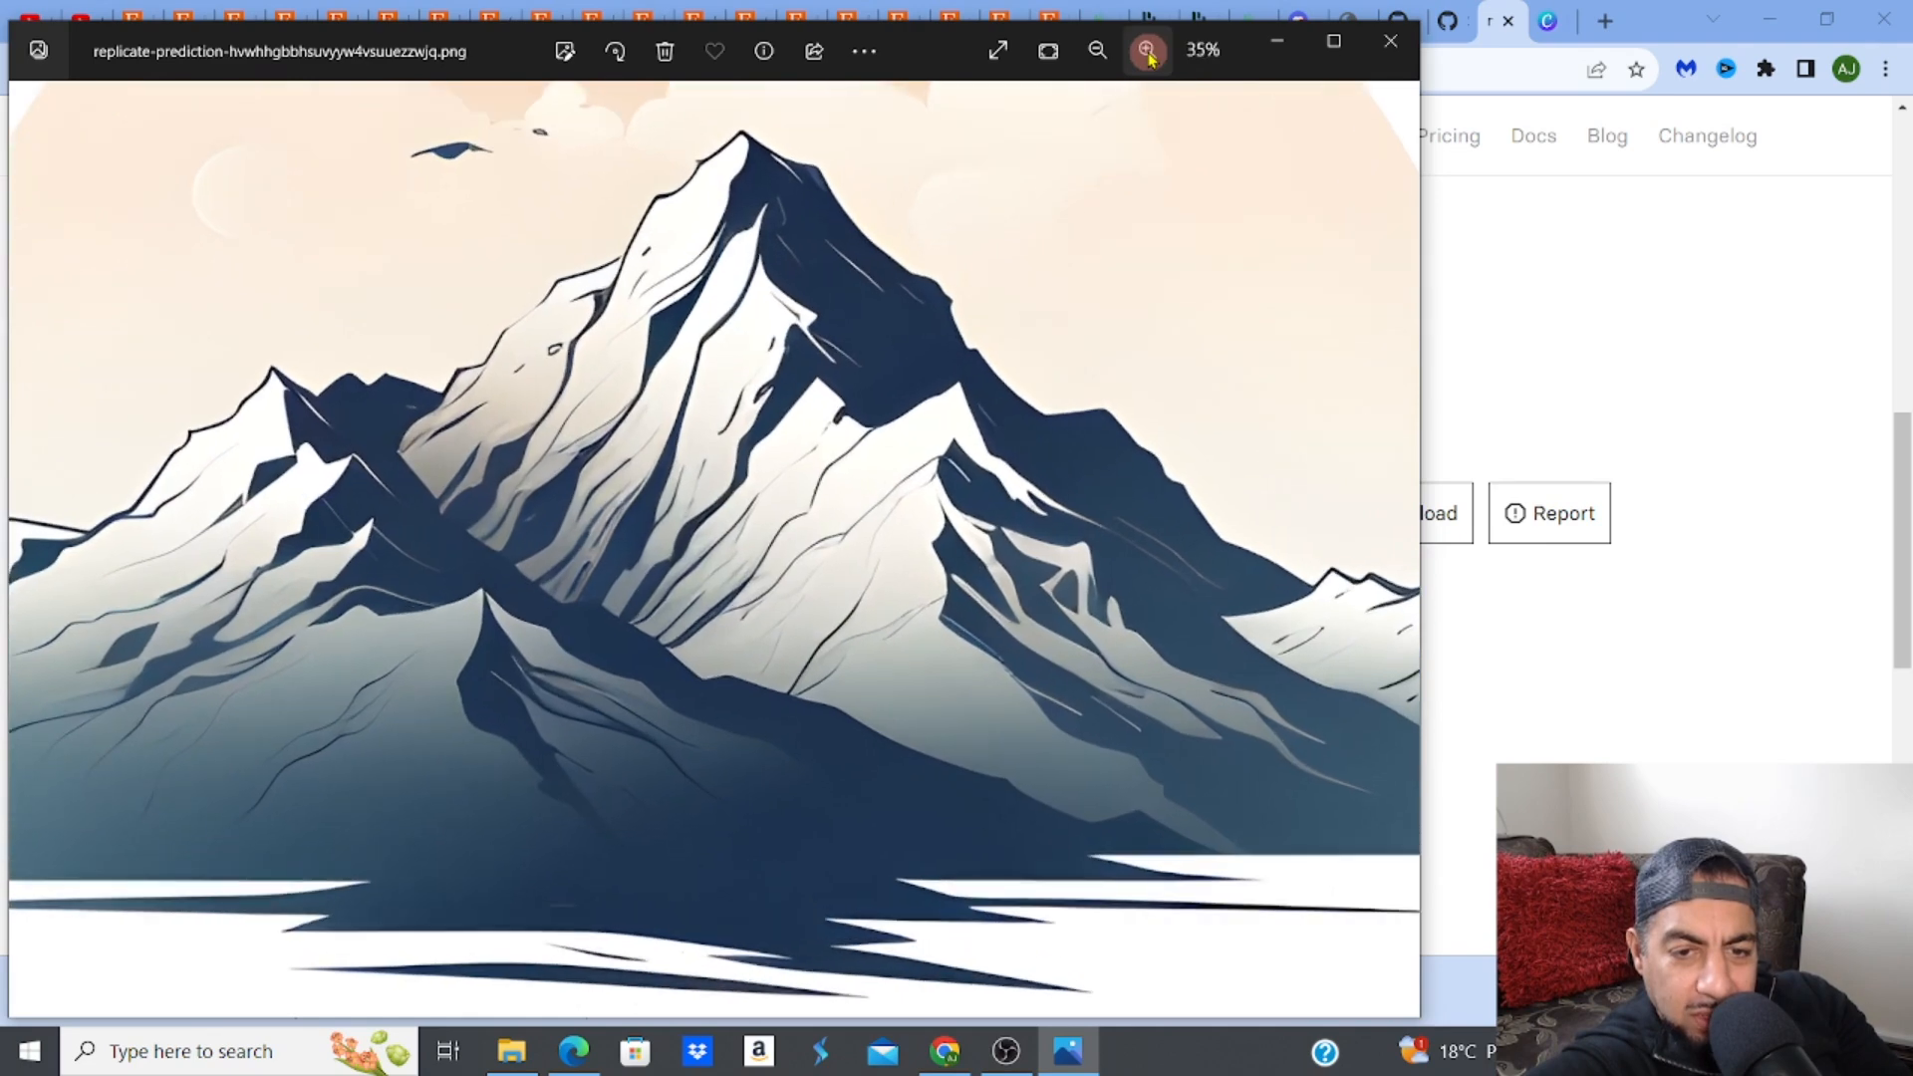
click(1147, 50)
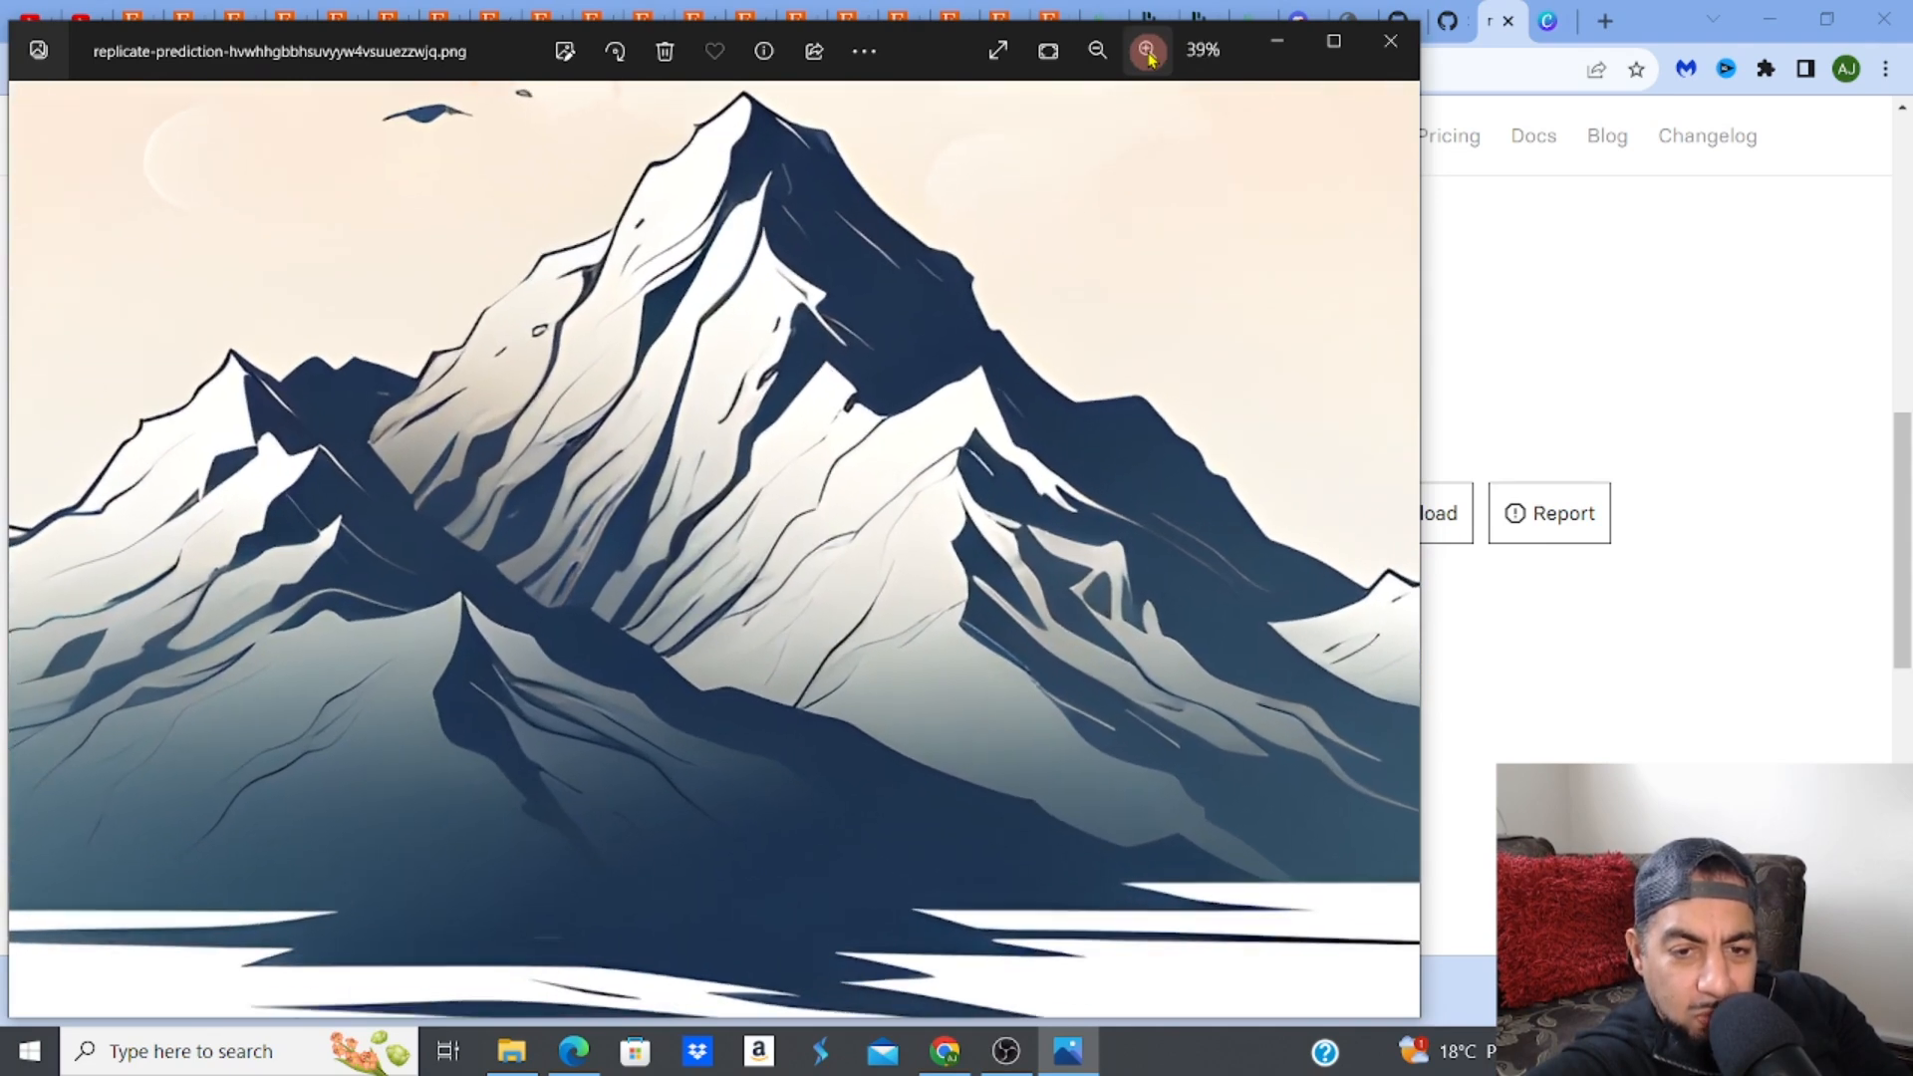
Open the original mountain logo PNG from Downloads in a second Photos window, minimize File Explorer, and bring the original to the front
mouse_move(512, 1051)
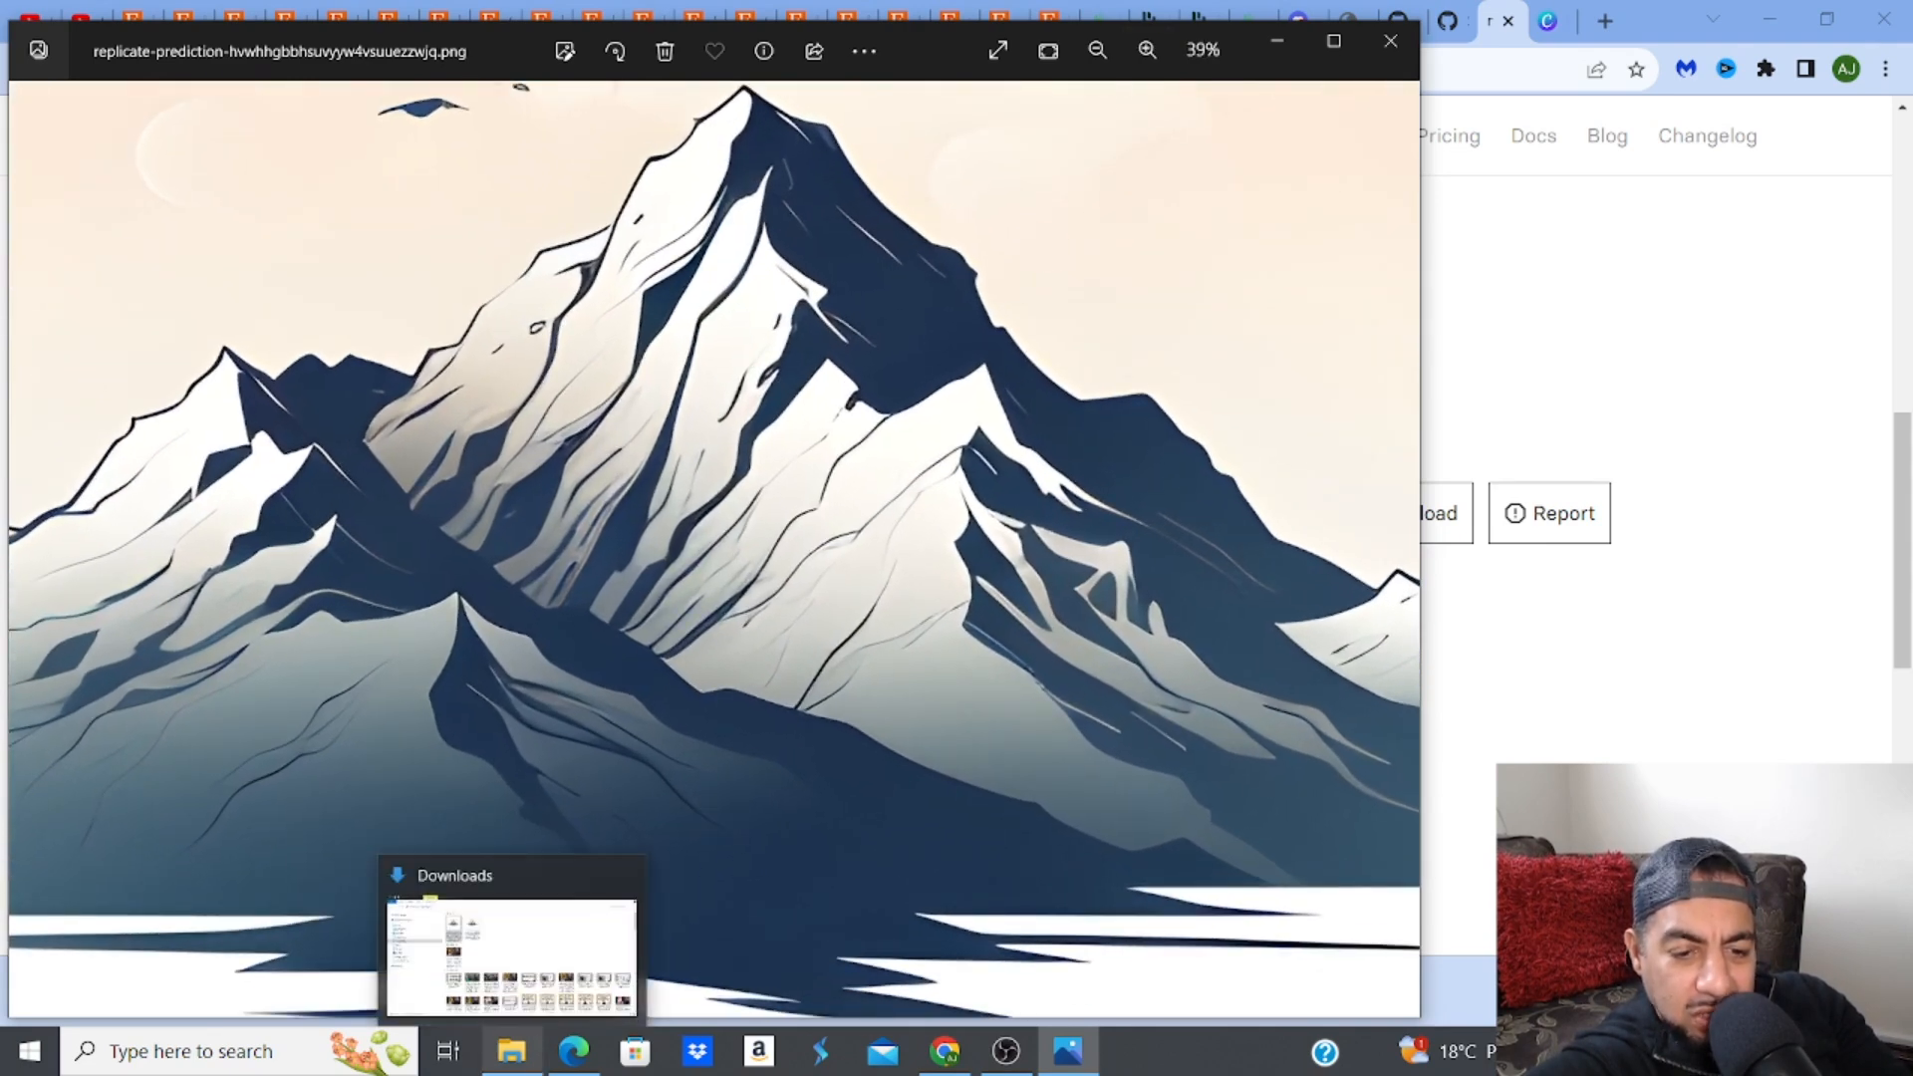
click(513, 991)
click(525, 246)
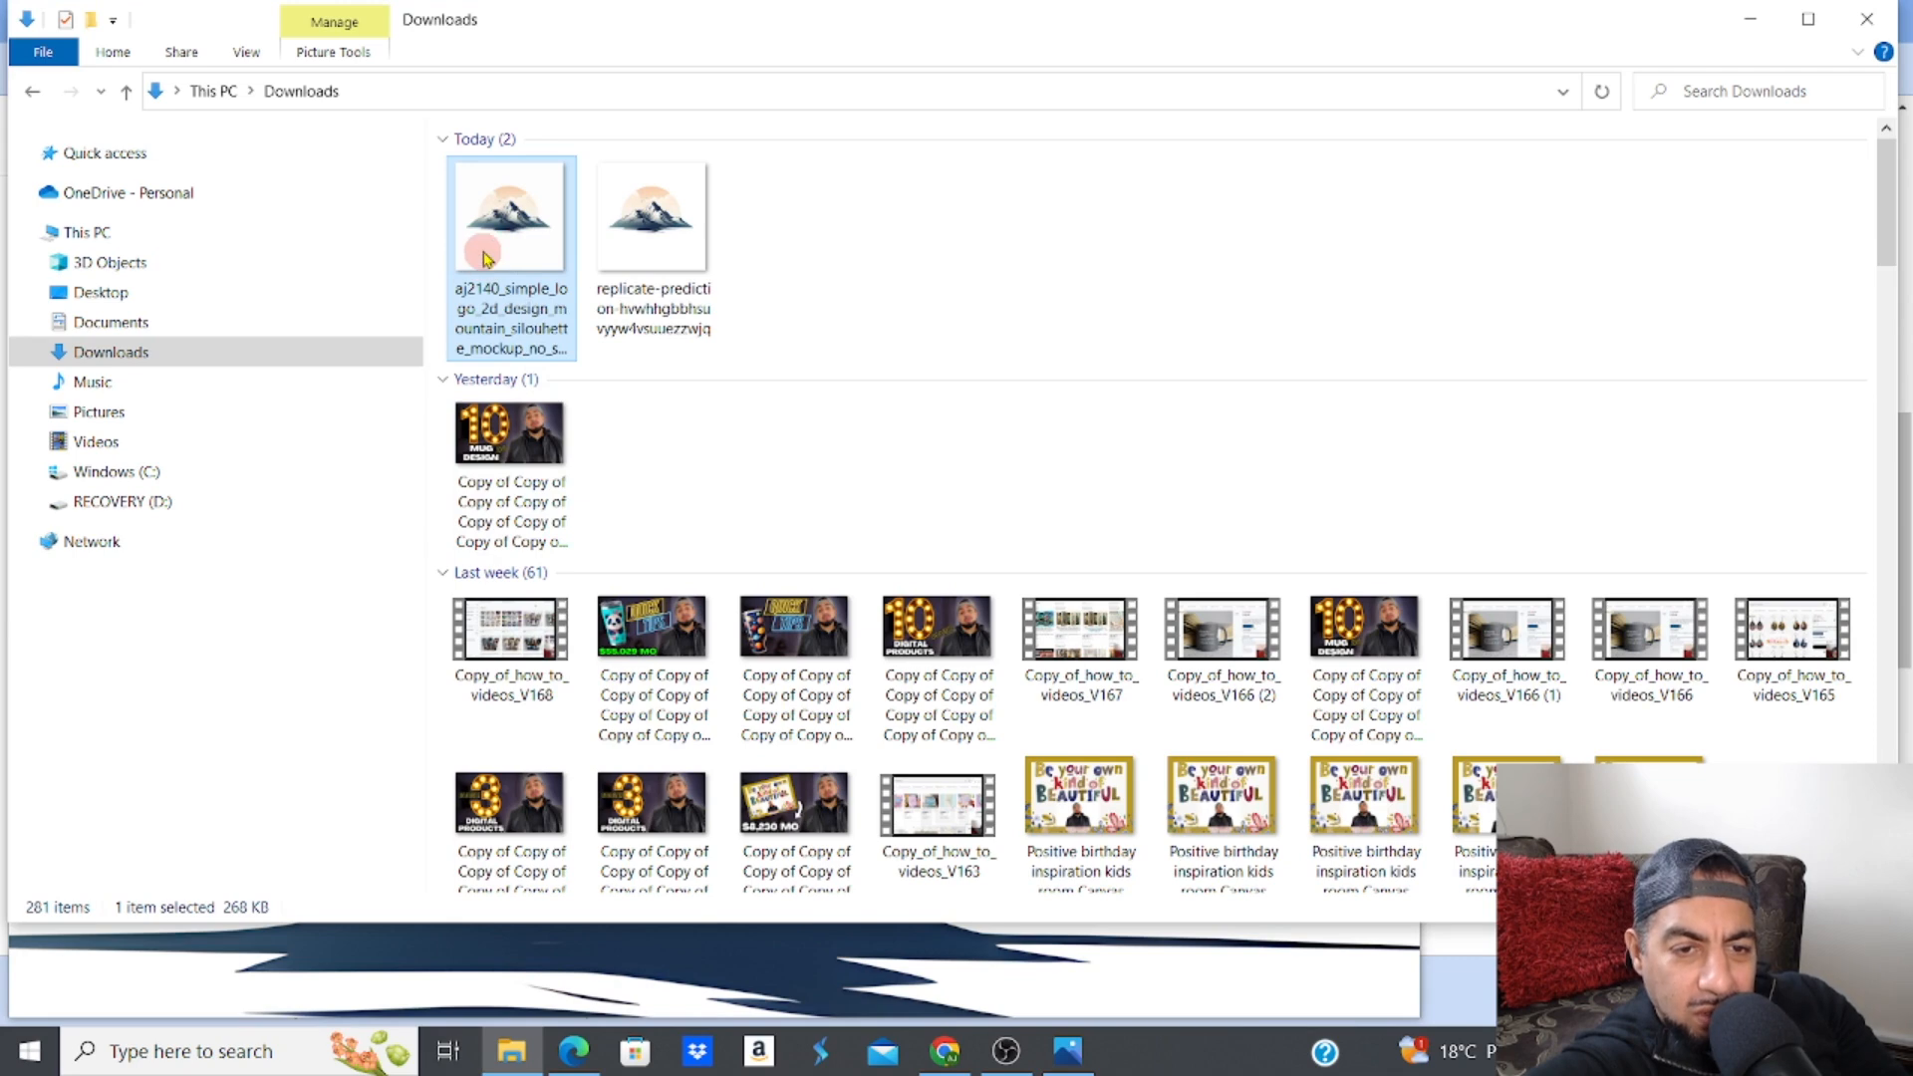
double_click(485, 258)
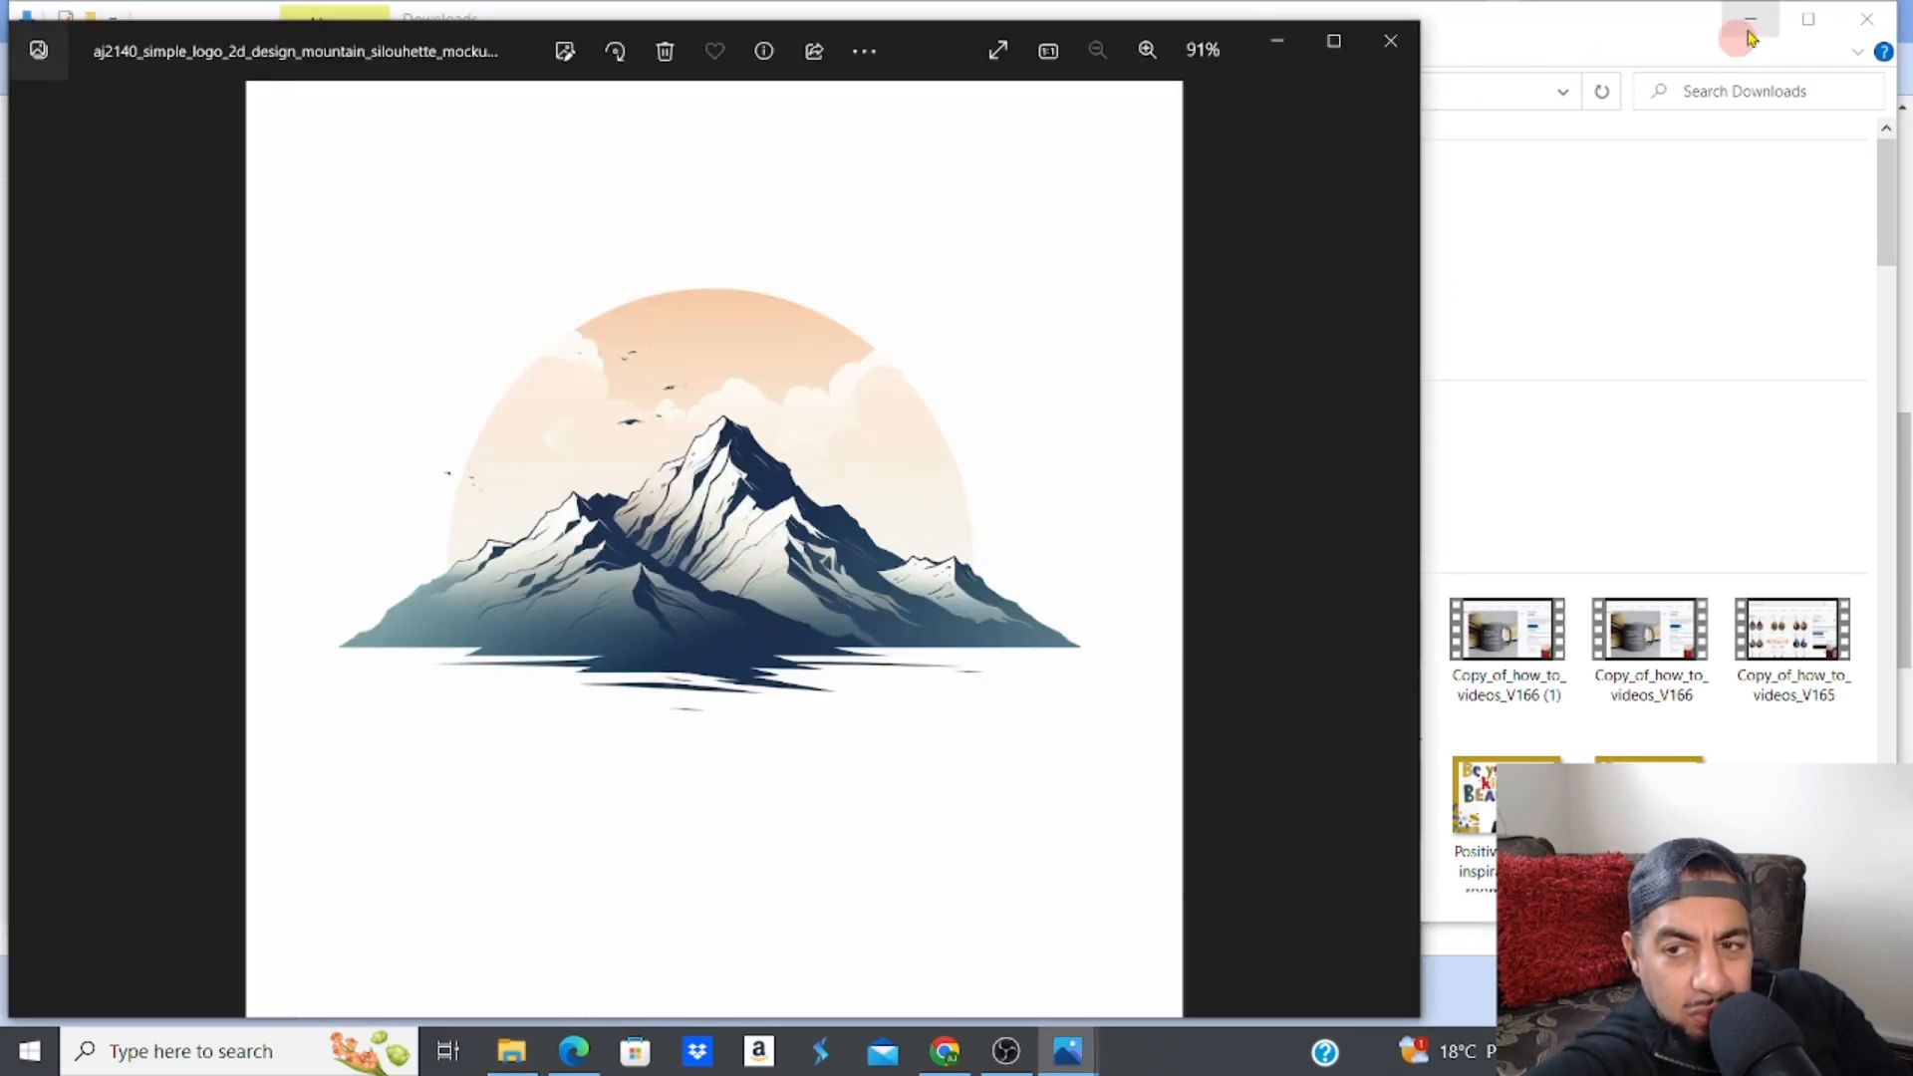
click(1744, 40)
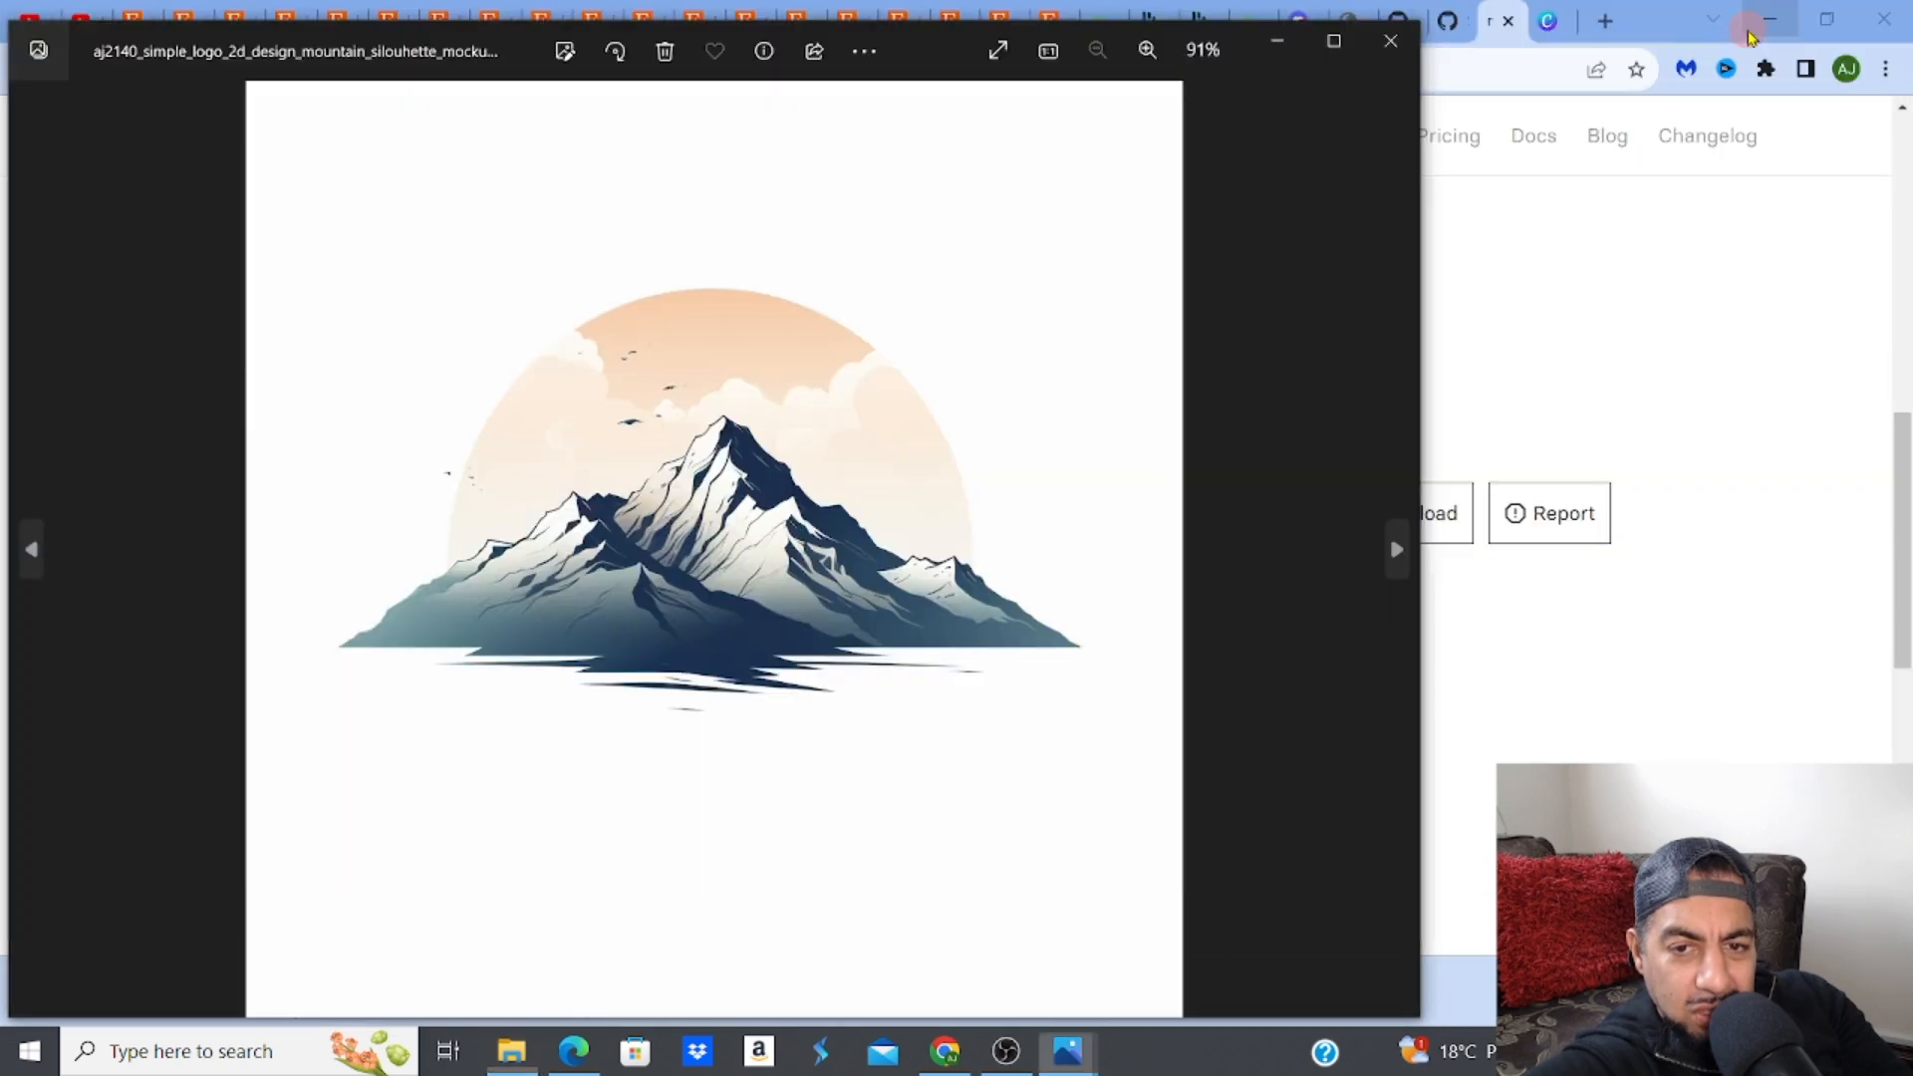
mouse_move(1067, 1051)
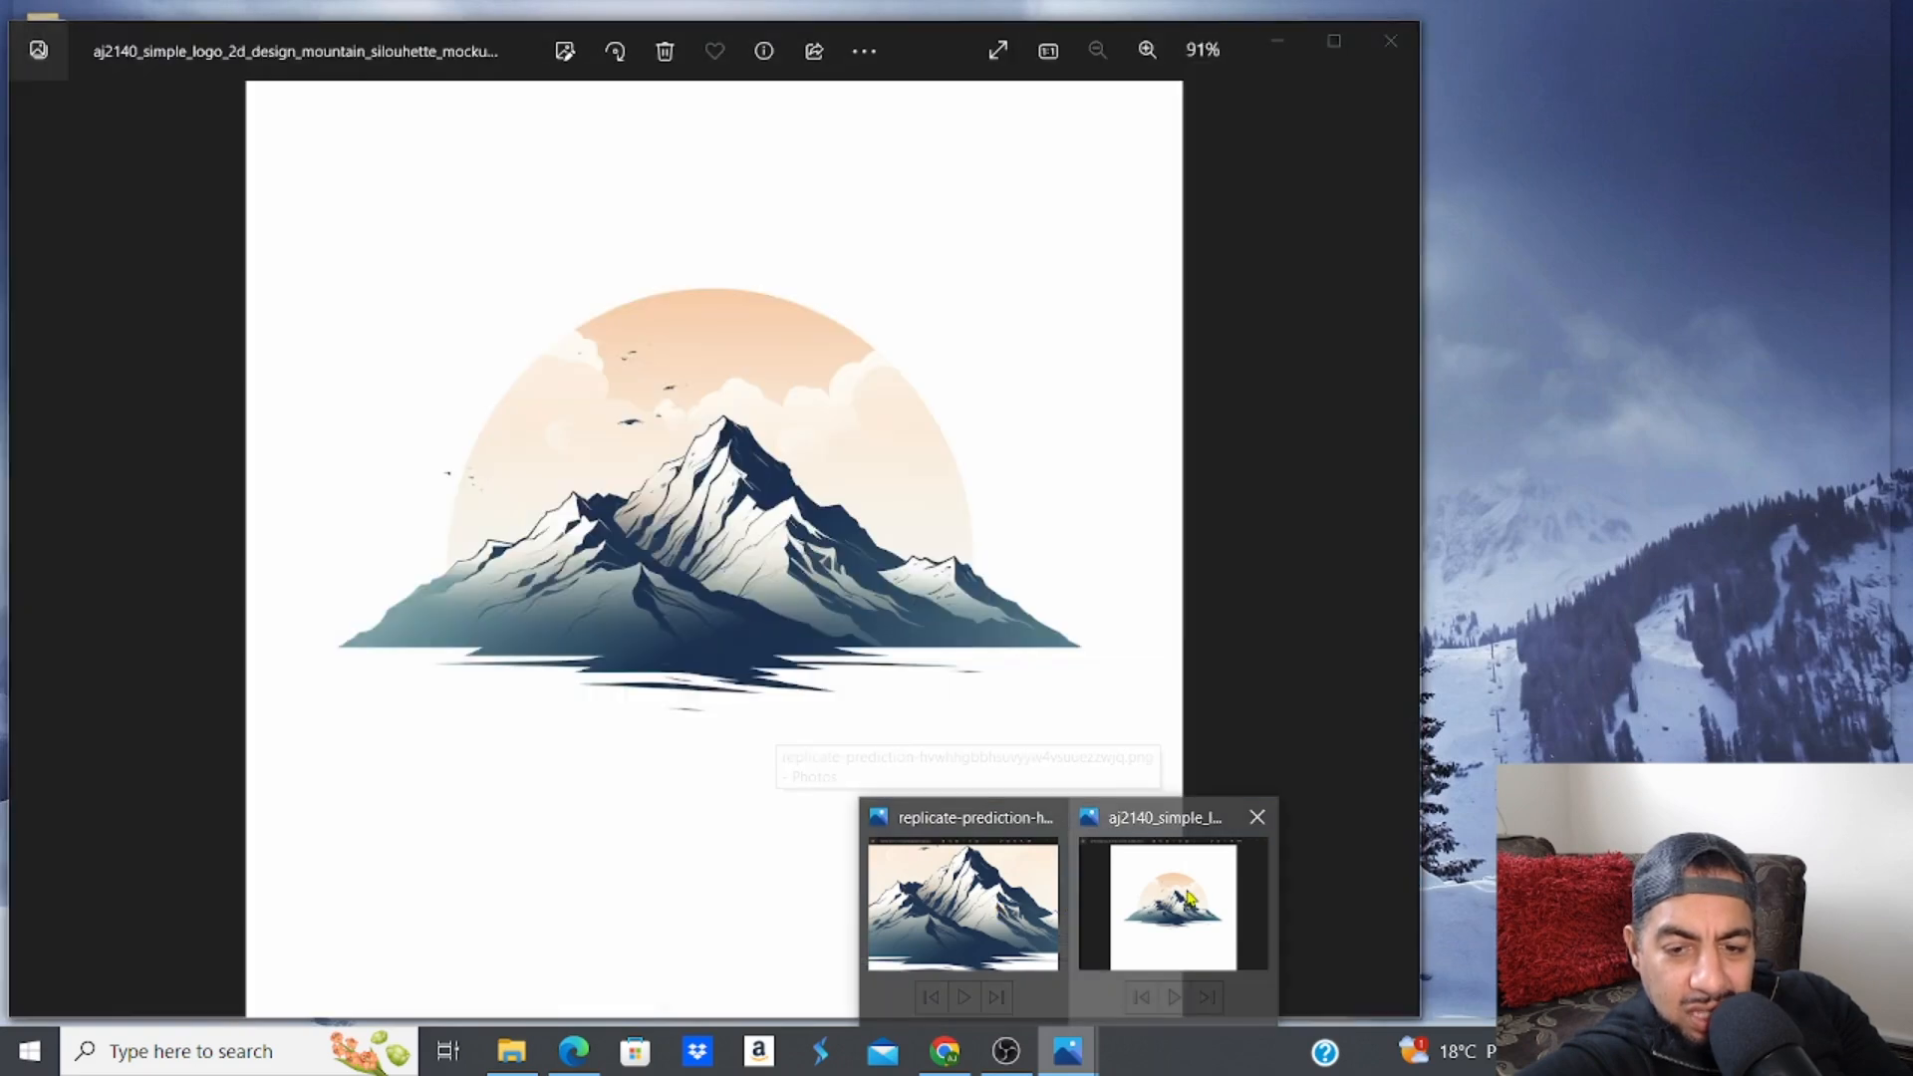
click(1176, 897)
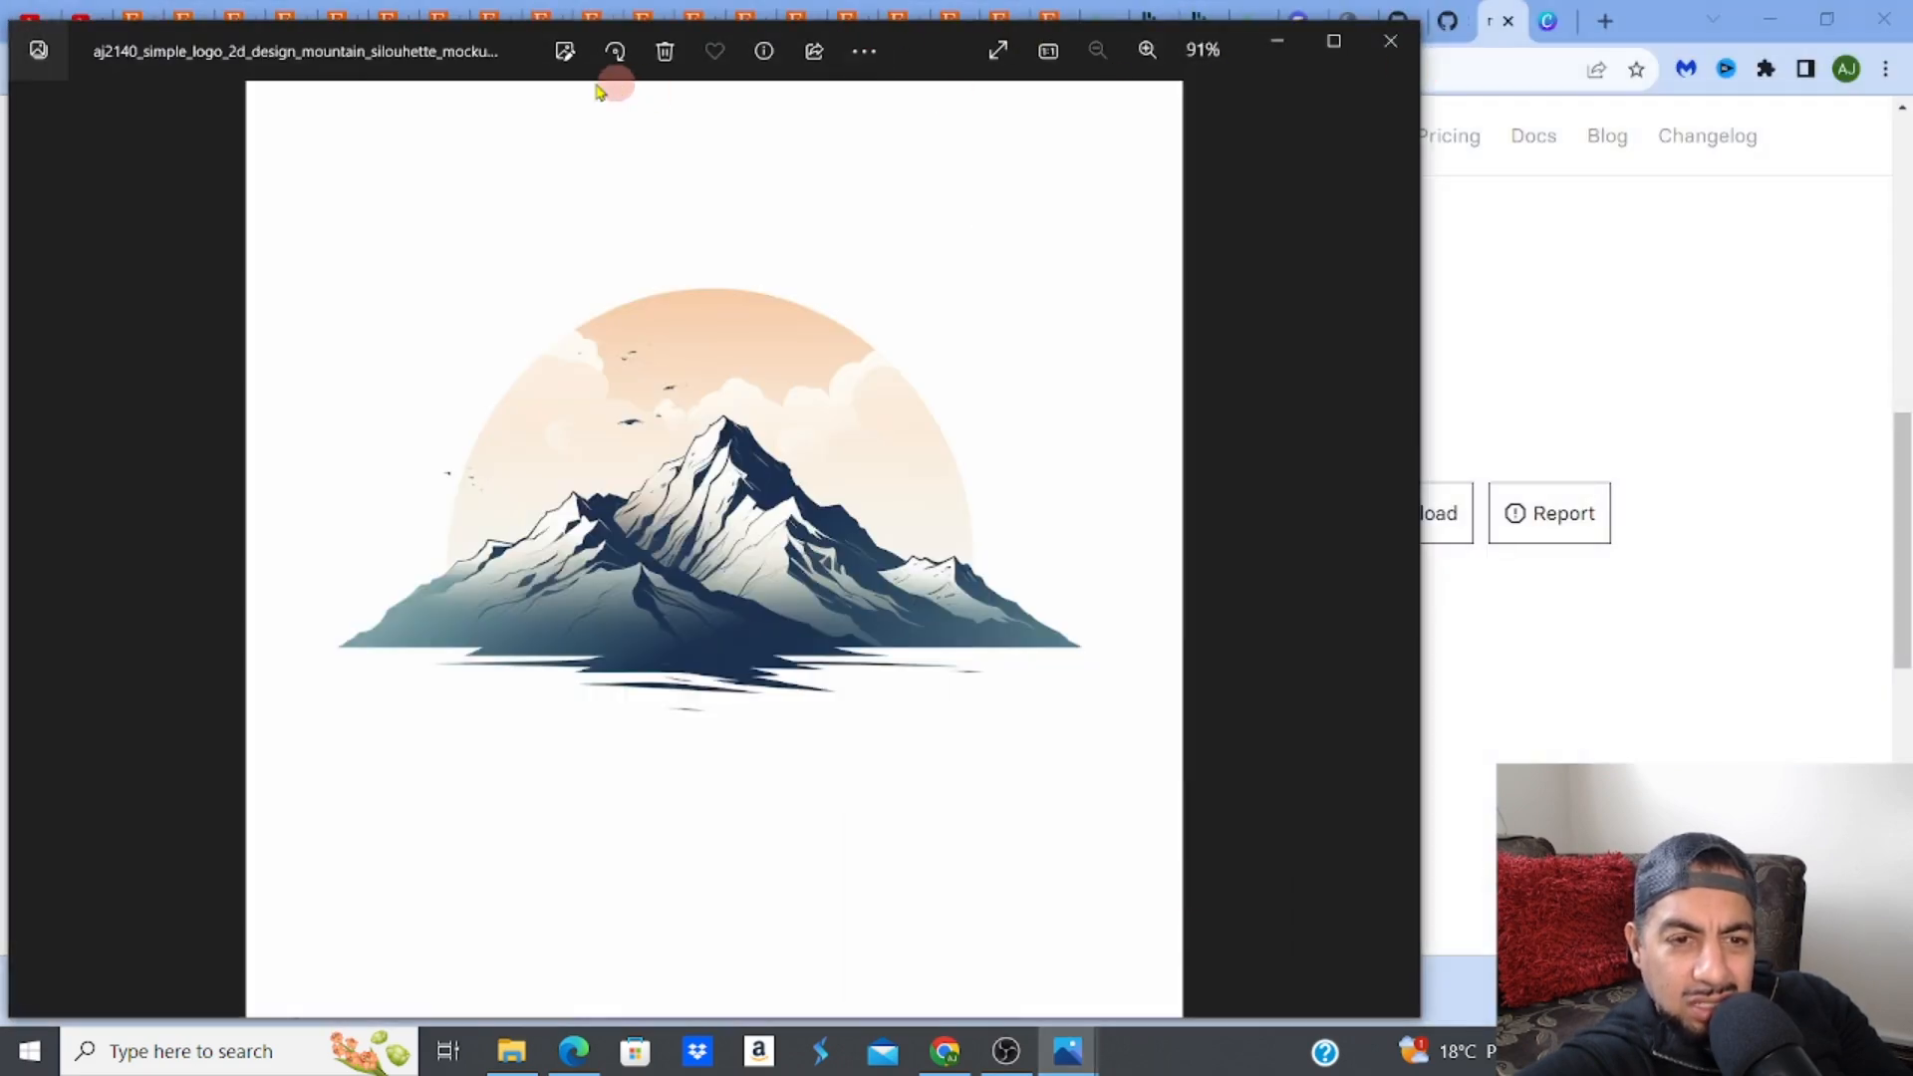
Move the original logo's Photos window aside so it partly uncovers the upscaled version for comparison
drag(420, 40, 1251, 42)
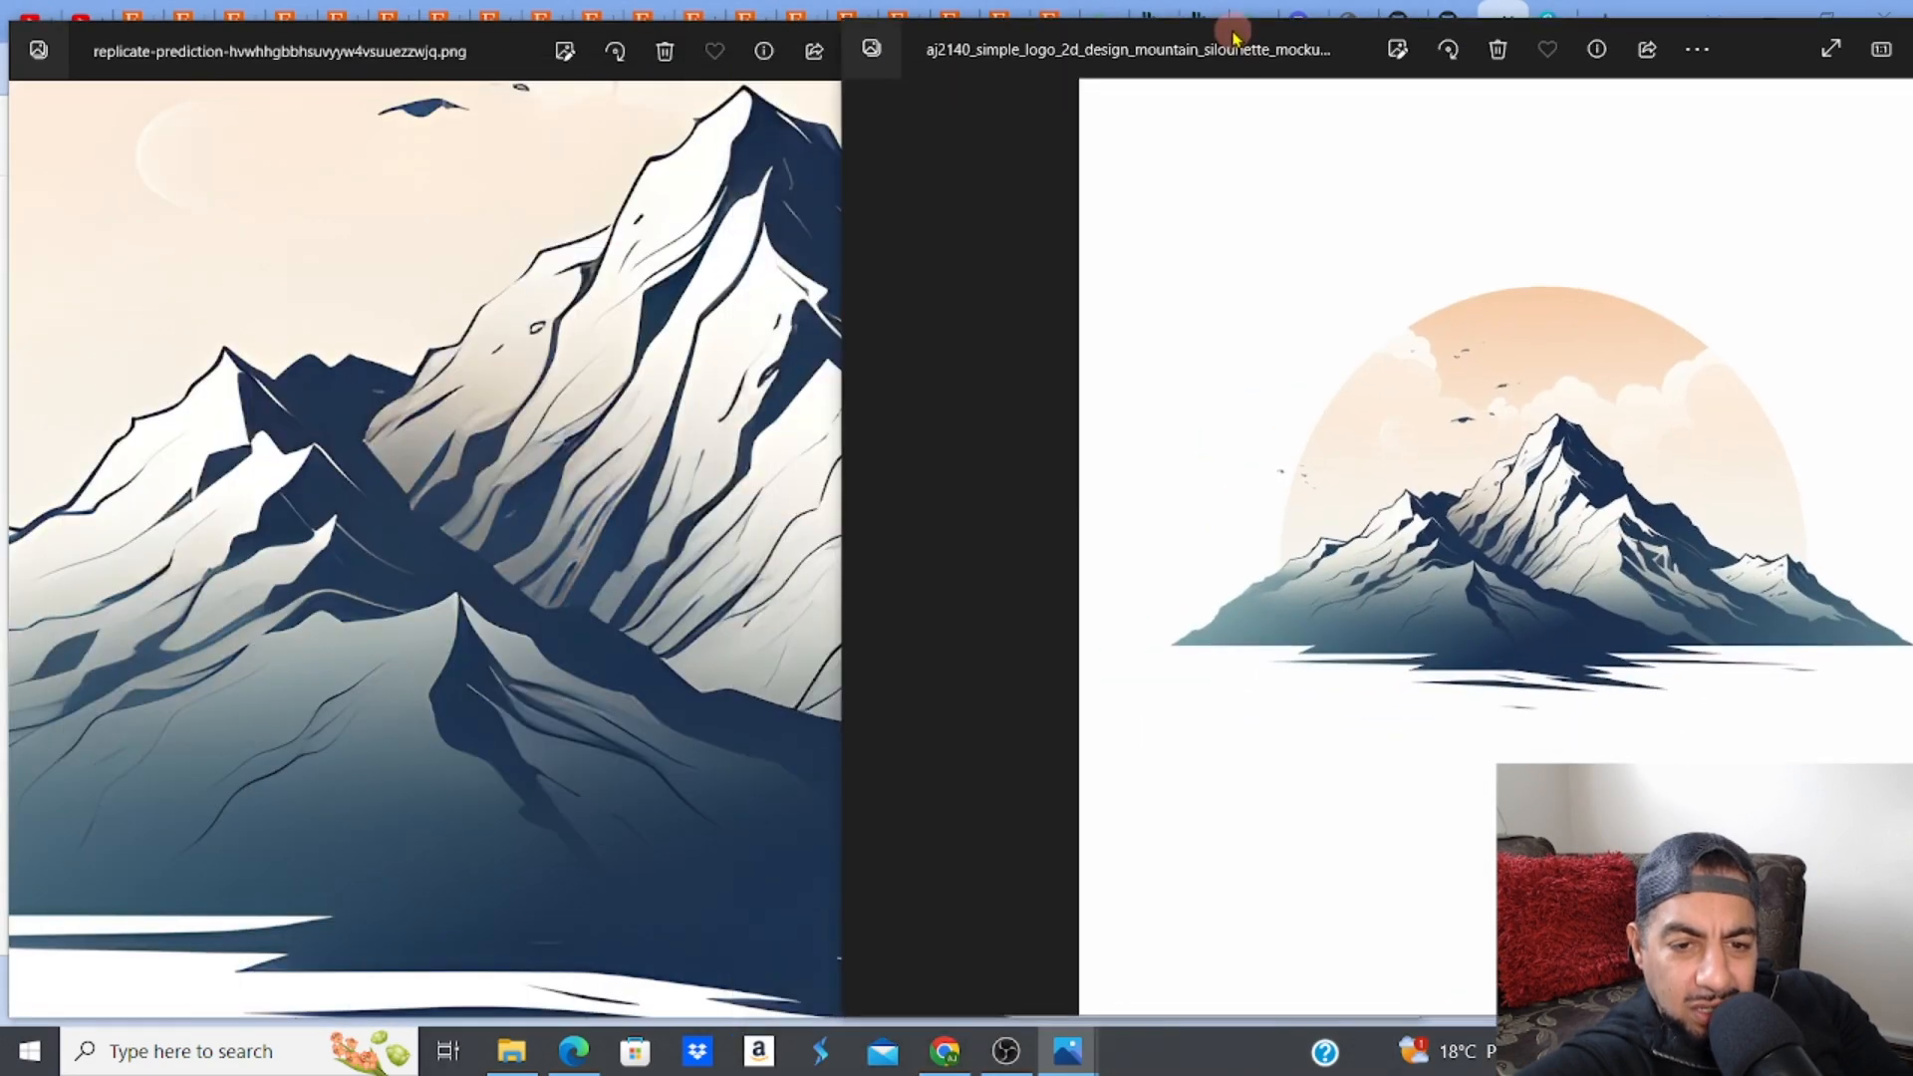
click(1355, 279)
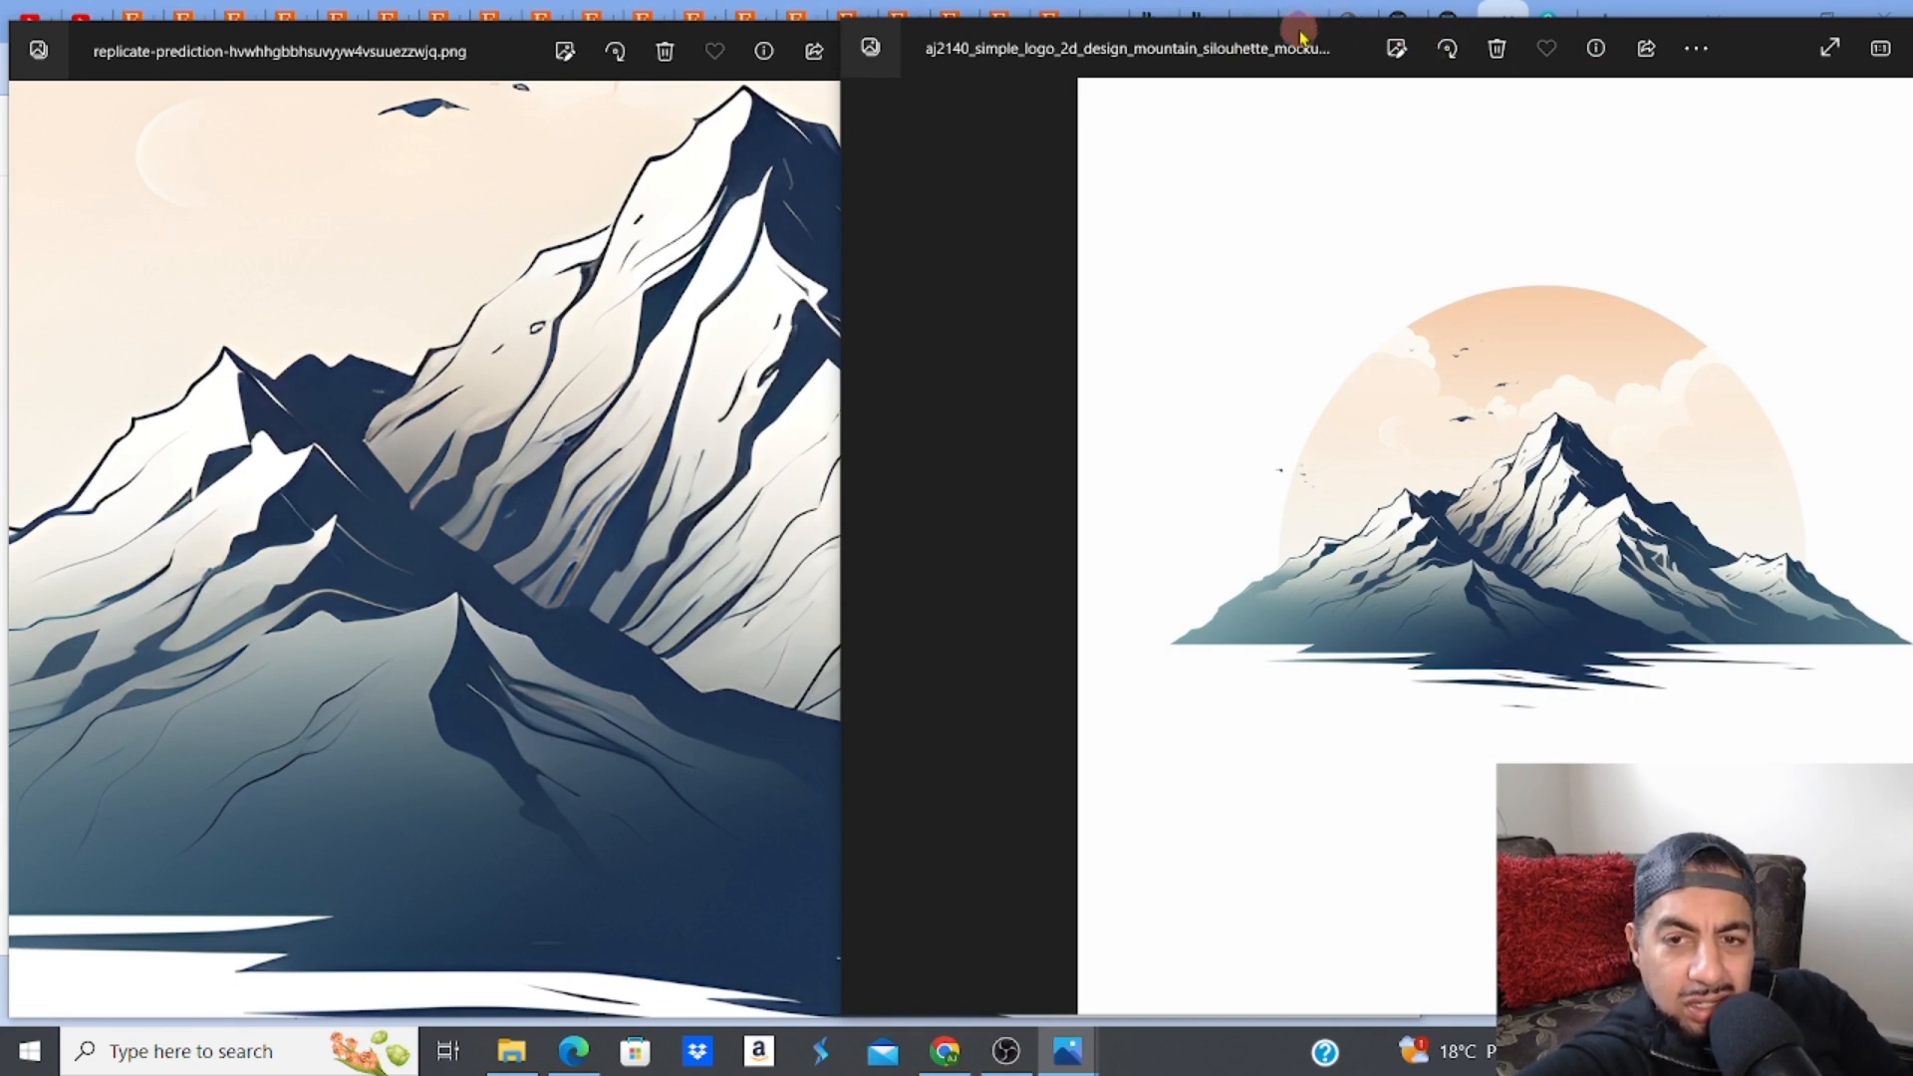
drag(1301, 38, 967, 35)
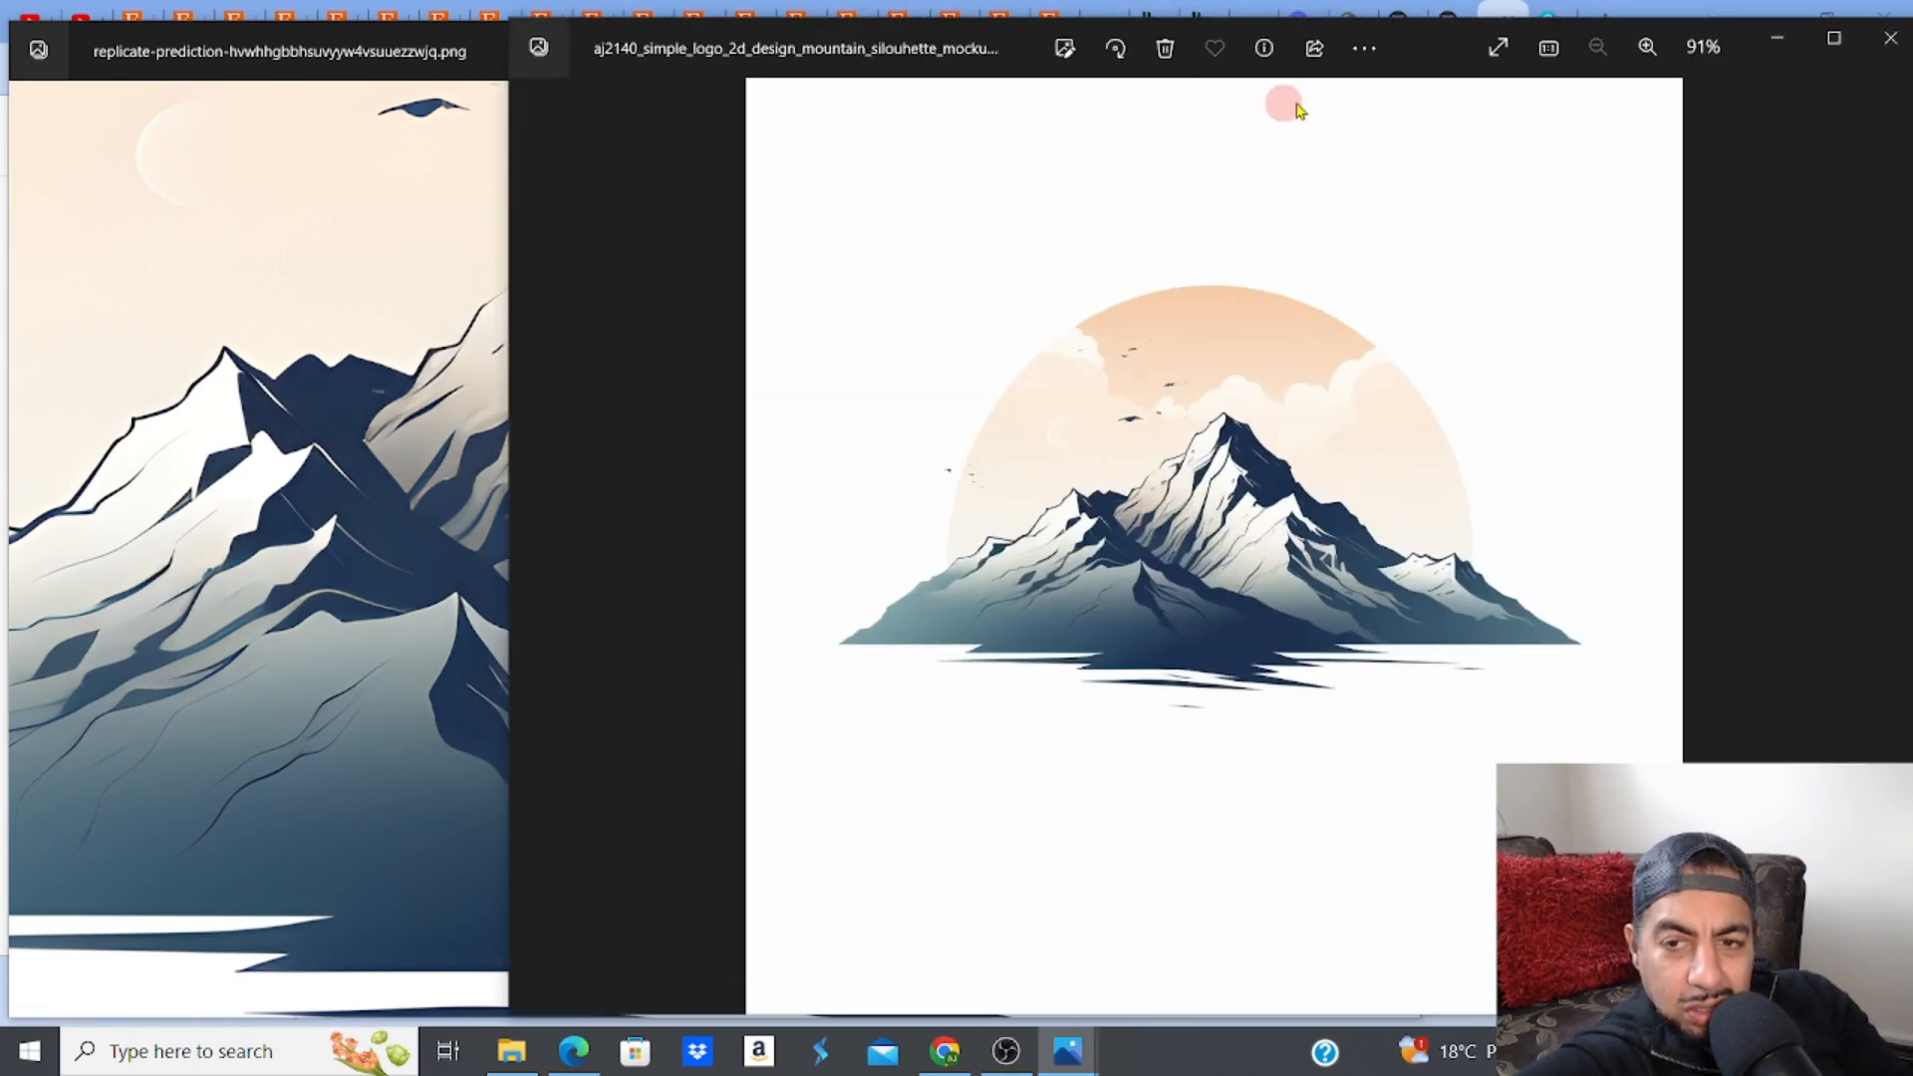
Magnify the original logo to 344% and narrow its window to compare its detail side by side with the upscaled version
click(1647, 47)
click(1646, 46)
click(1646, 47)
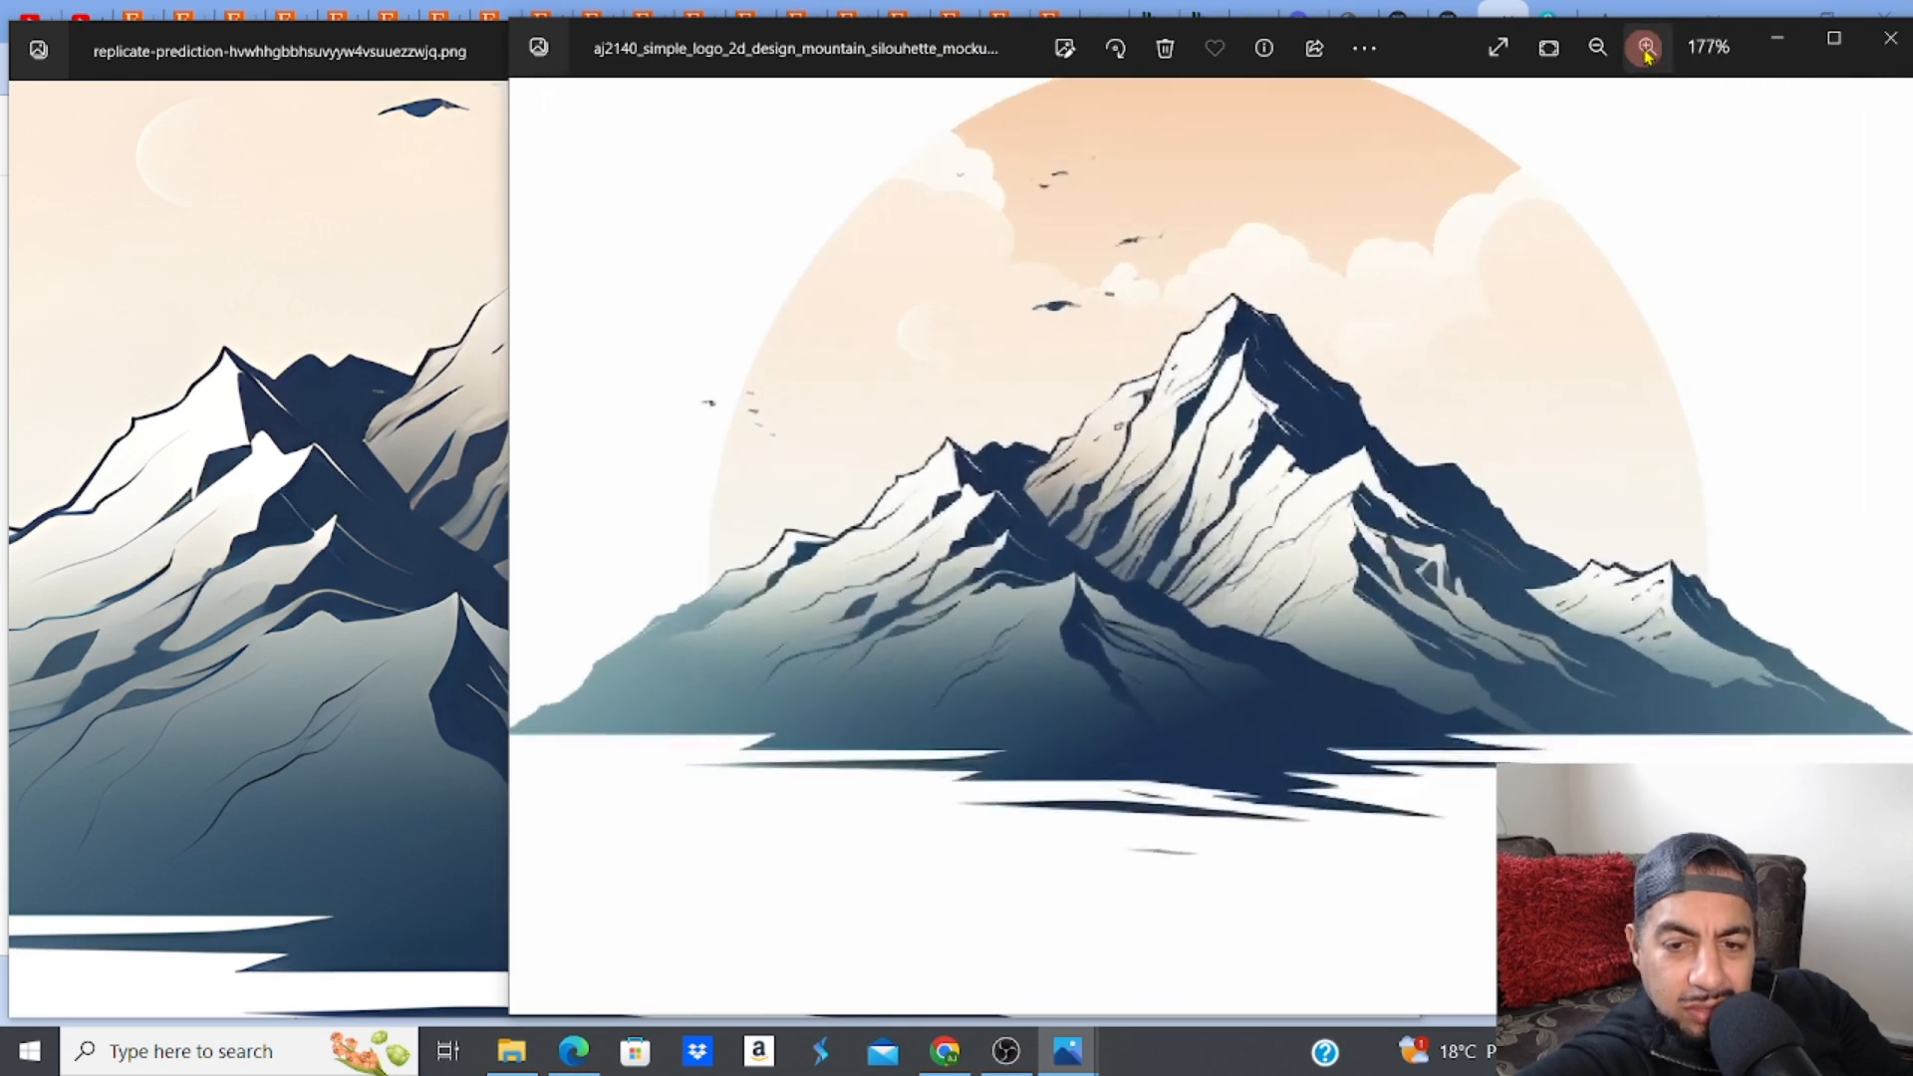
click(1646, 47)
click(1646, 47)
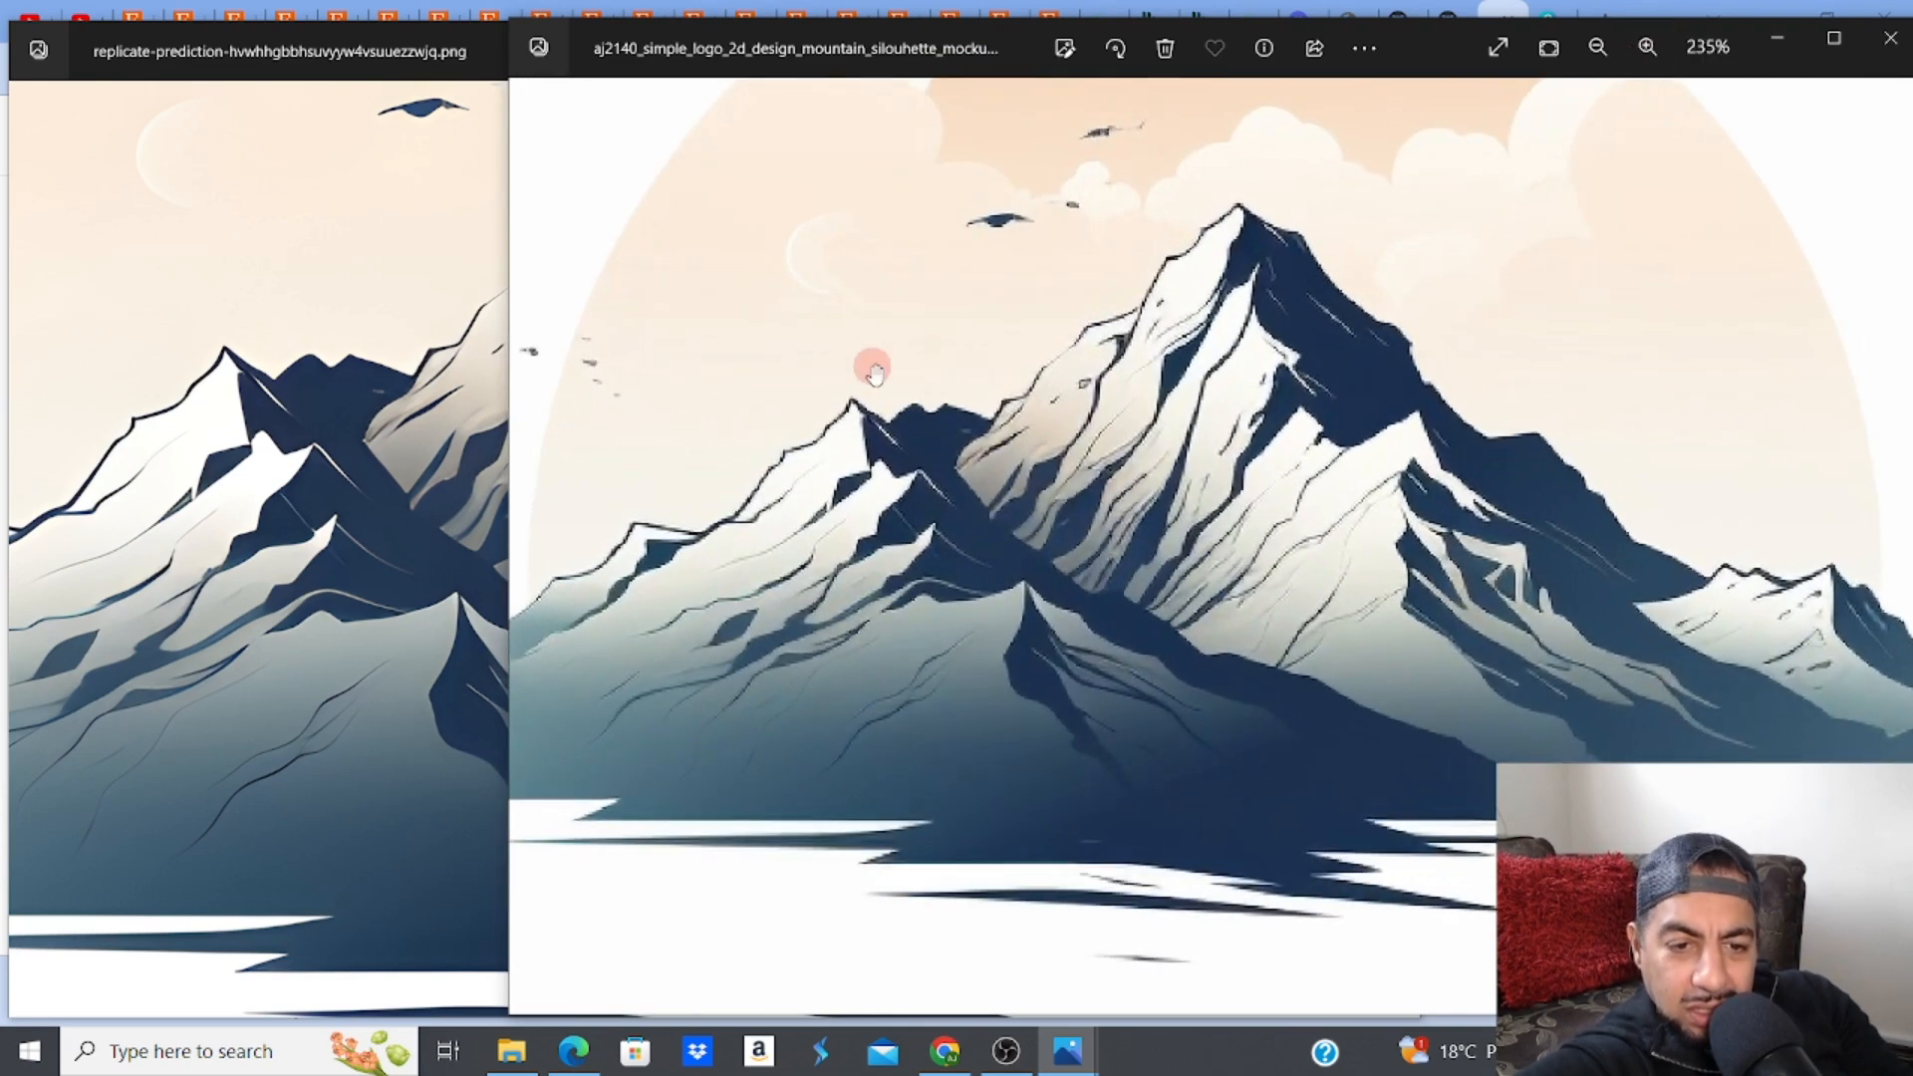
drag(509, 520, 989, 551)
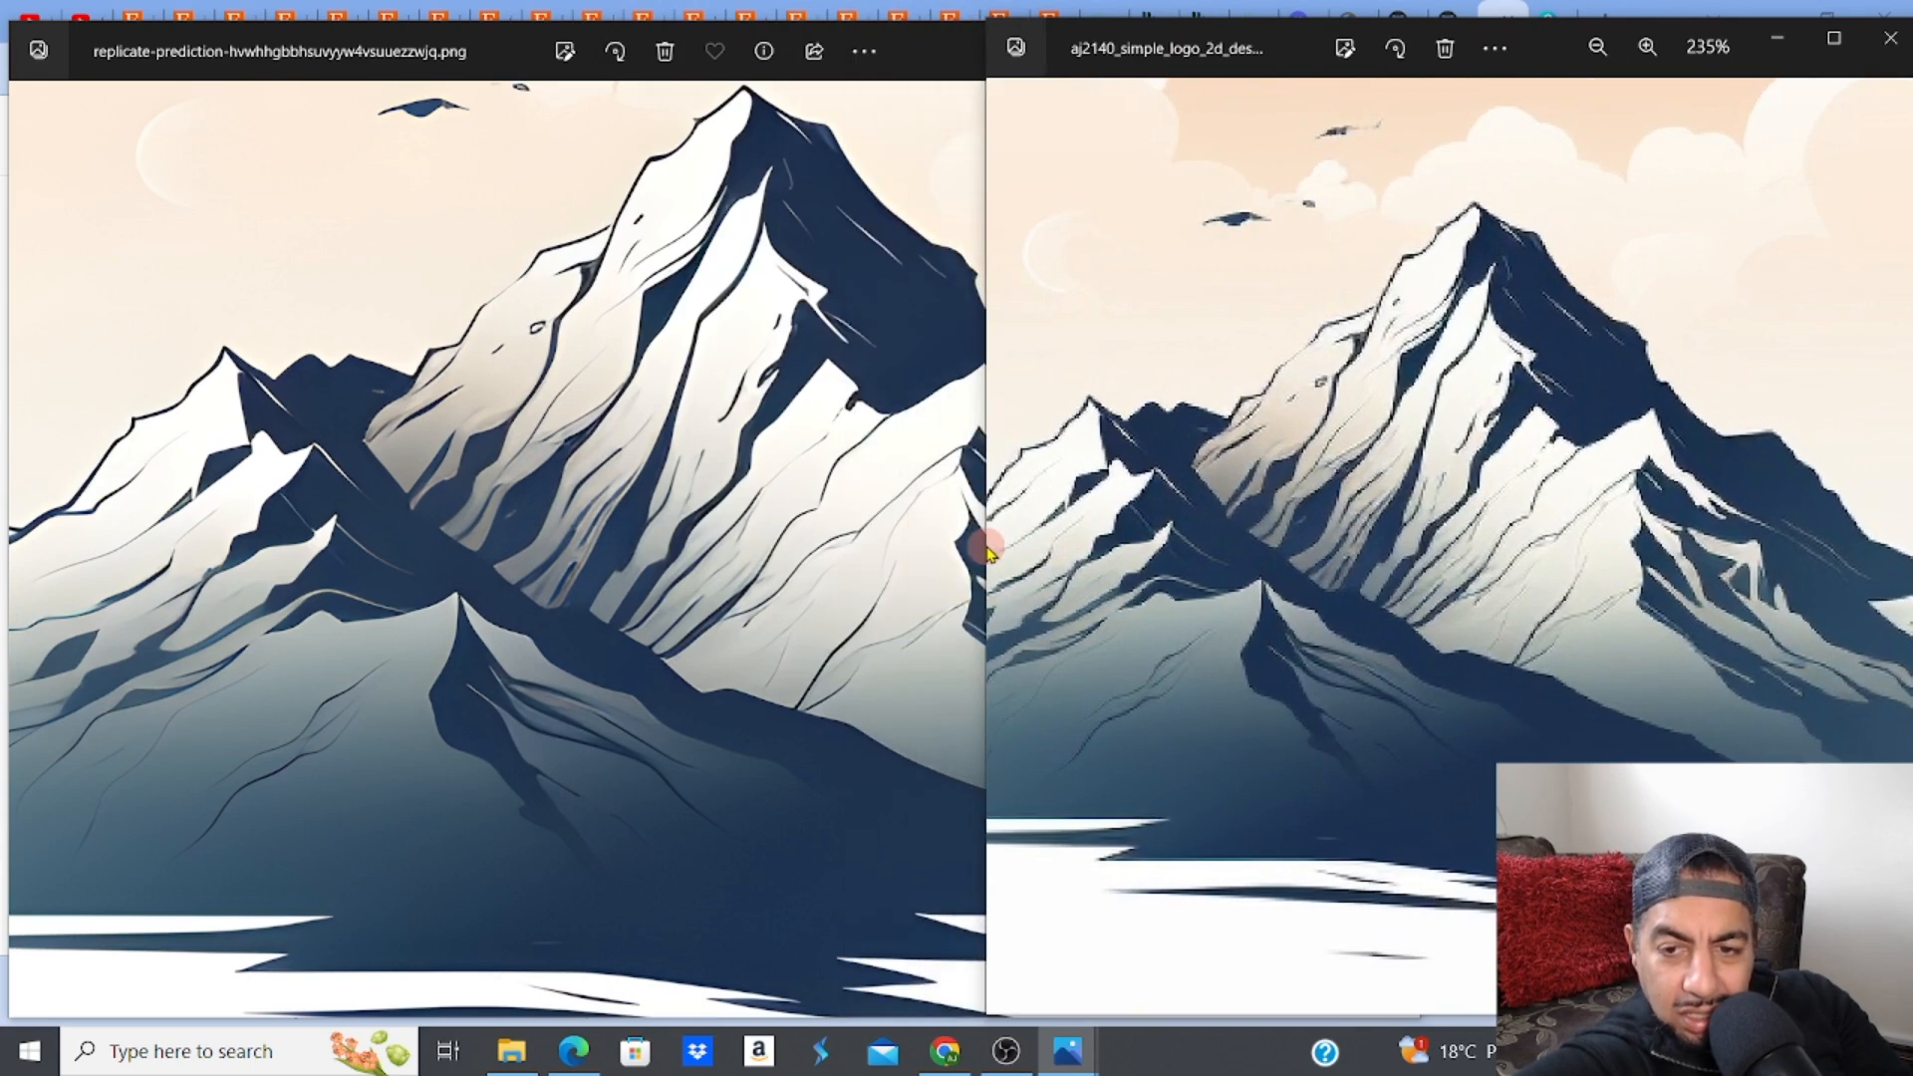
click(1646, 47)
click(1646, 47)
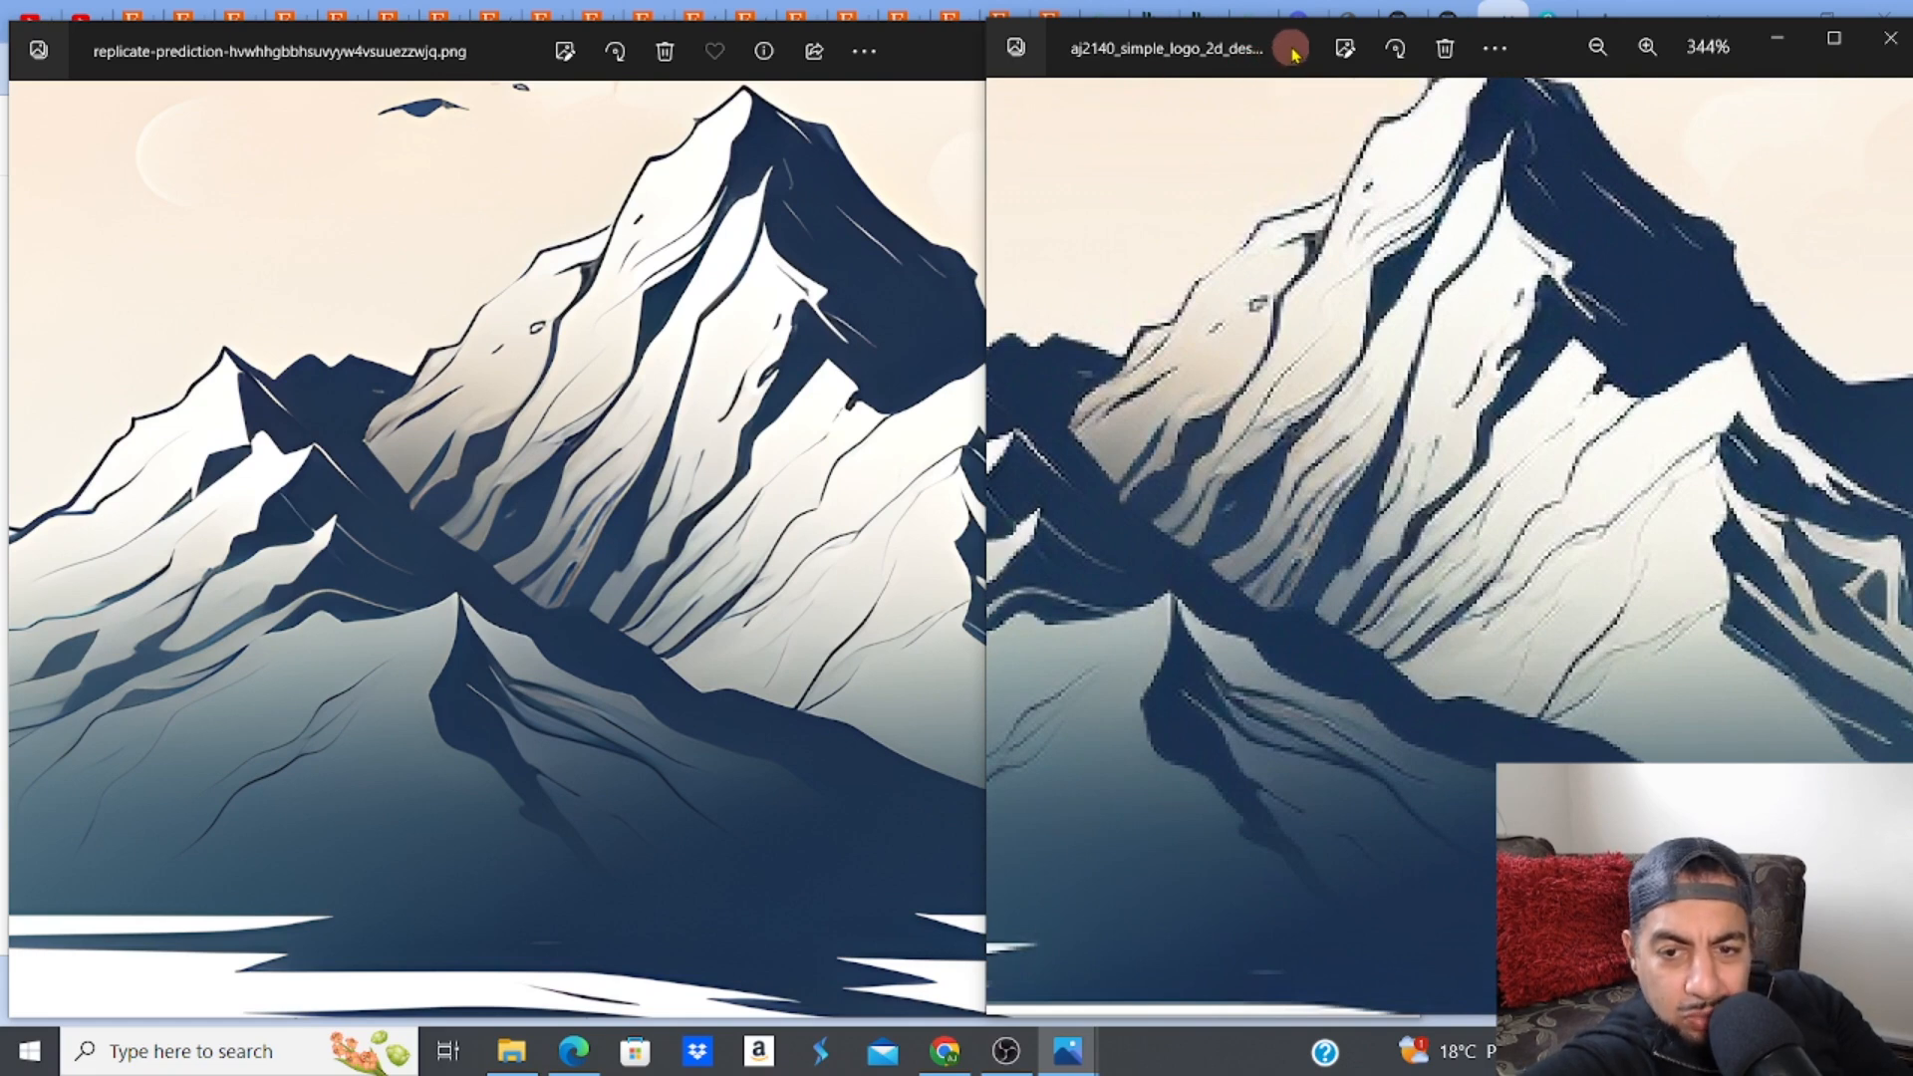
Shift the original logo's Photos window further aside to uncover more of the upscaled version for comparison
drag(1296, 44, 1363, 50)
click(944, 261)
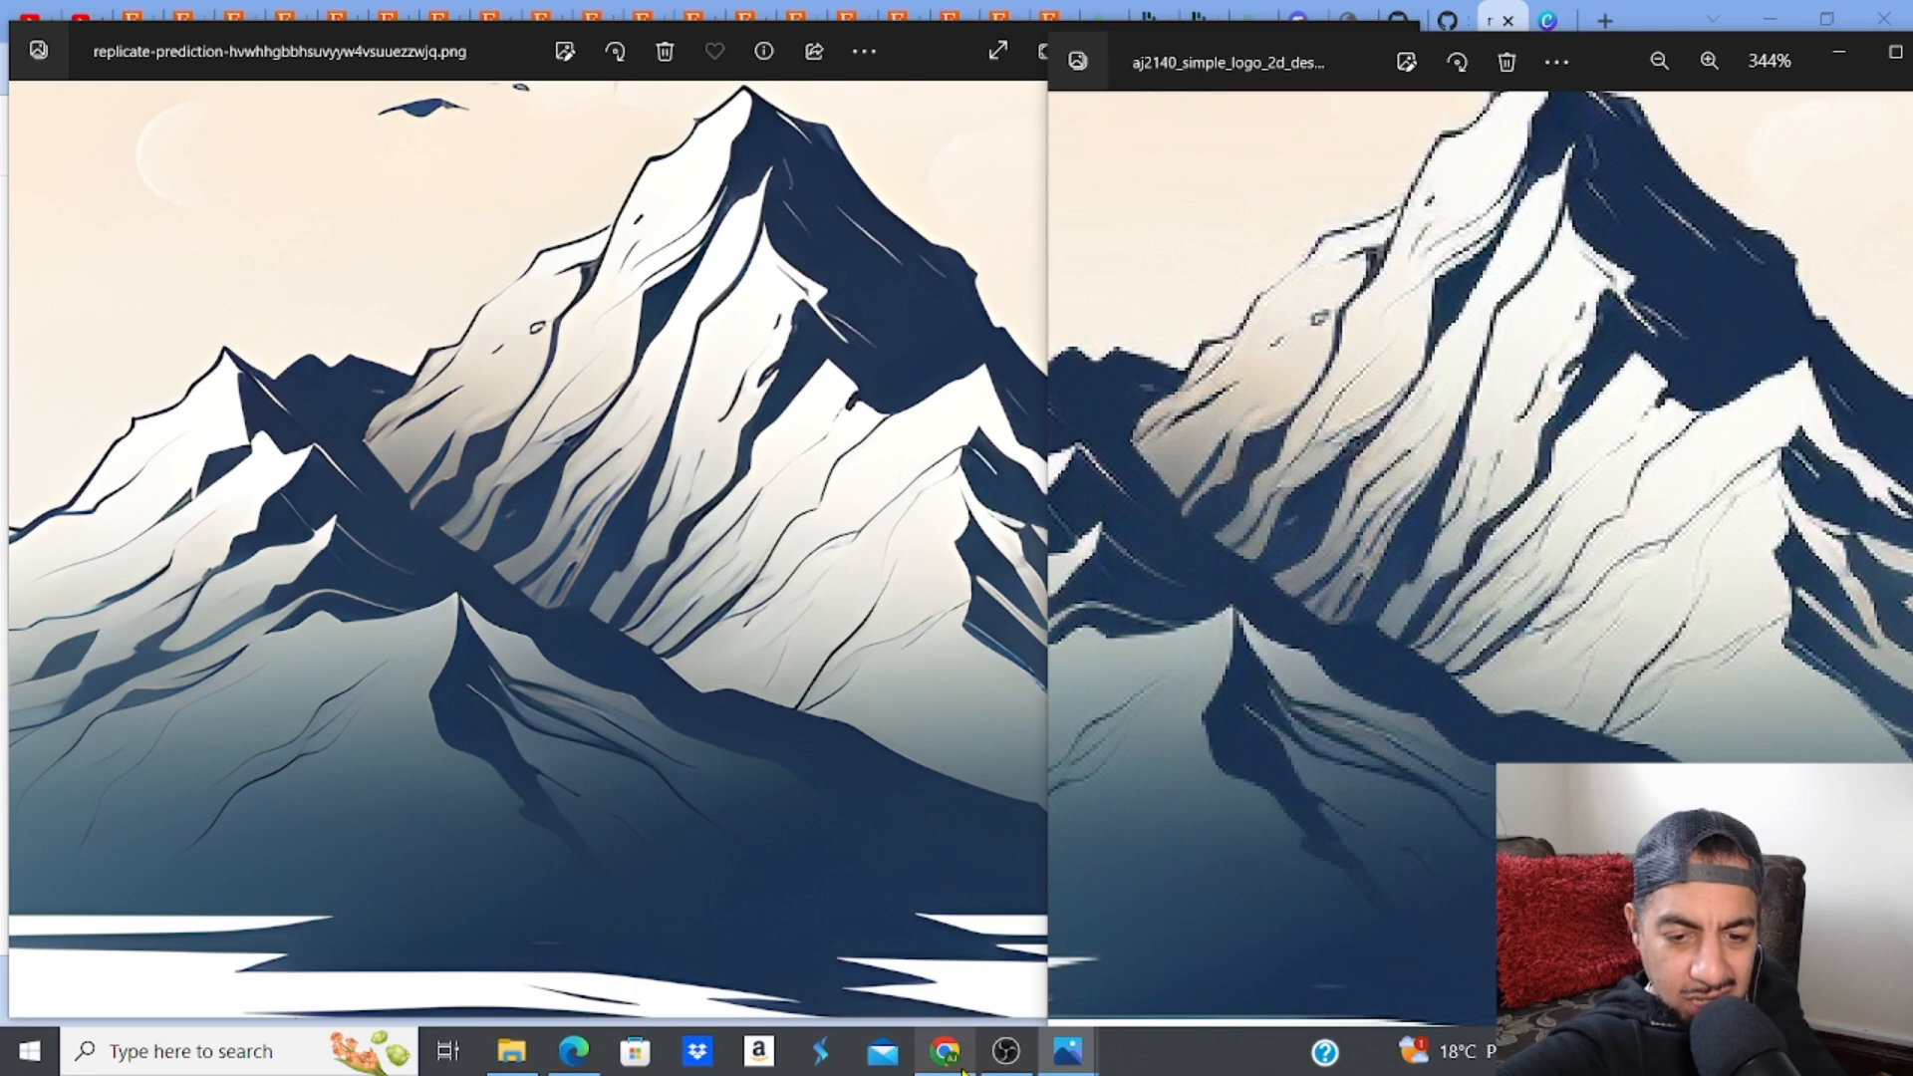
Switch to Chrome and open the projects page in Canva
mouse_move(964, 1071)
click(964, 1013)
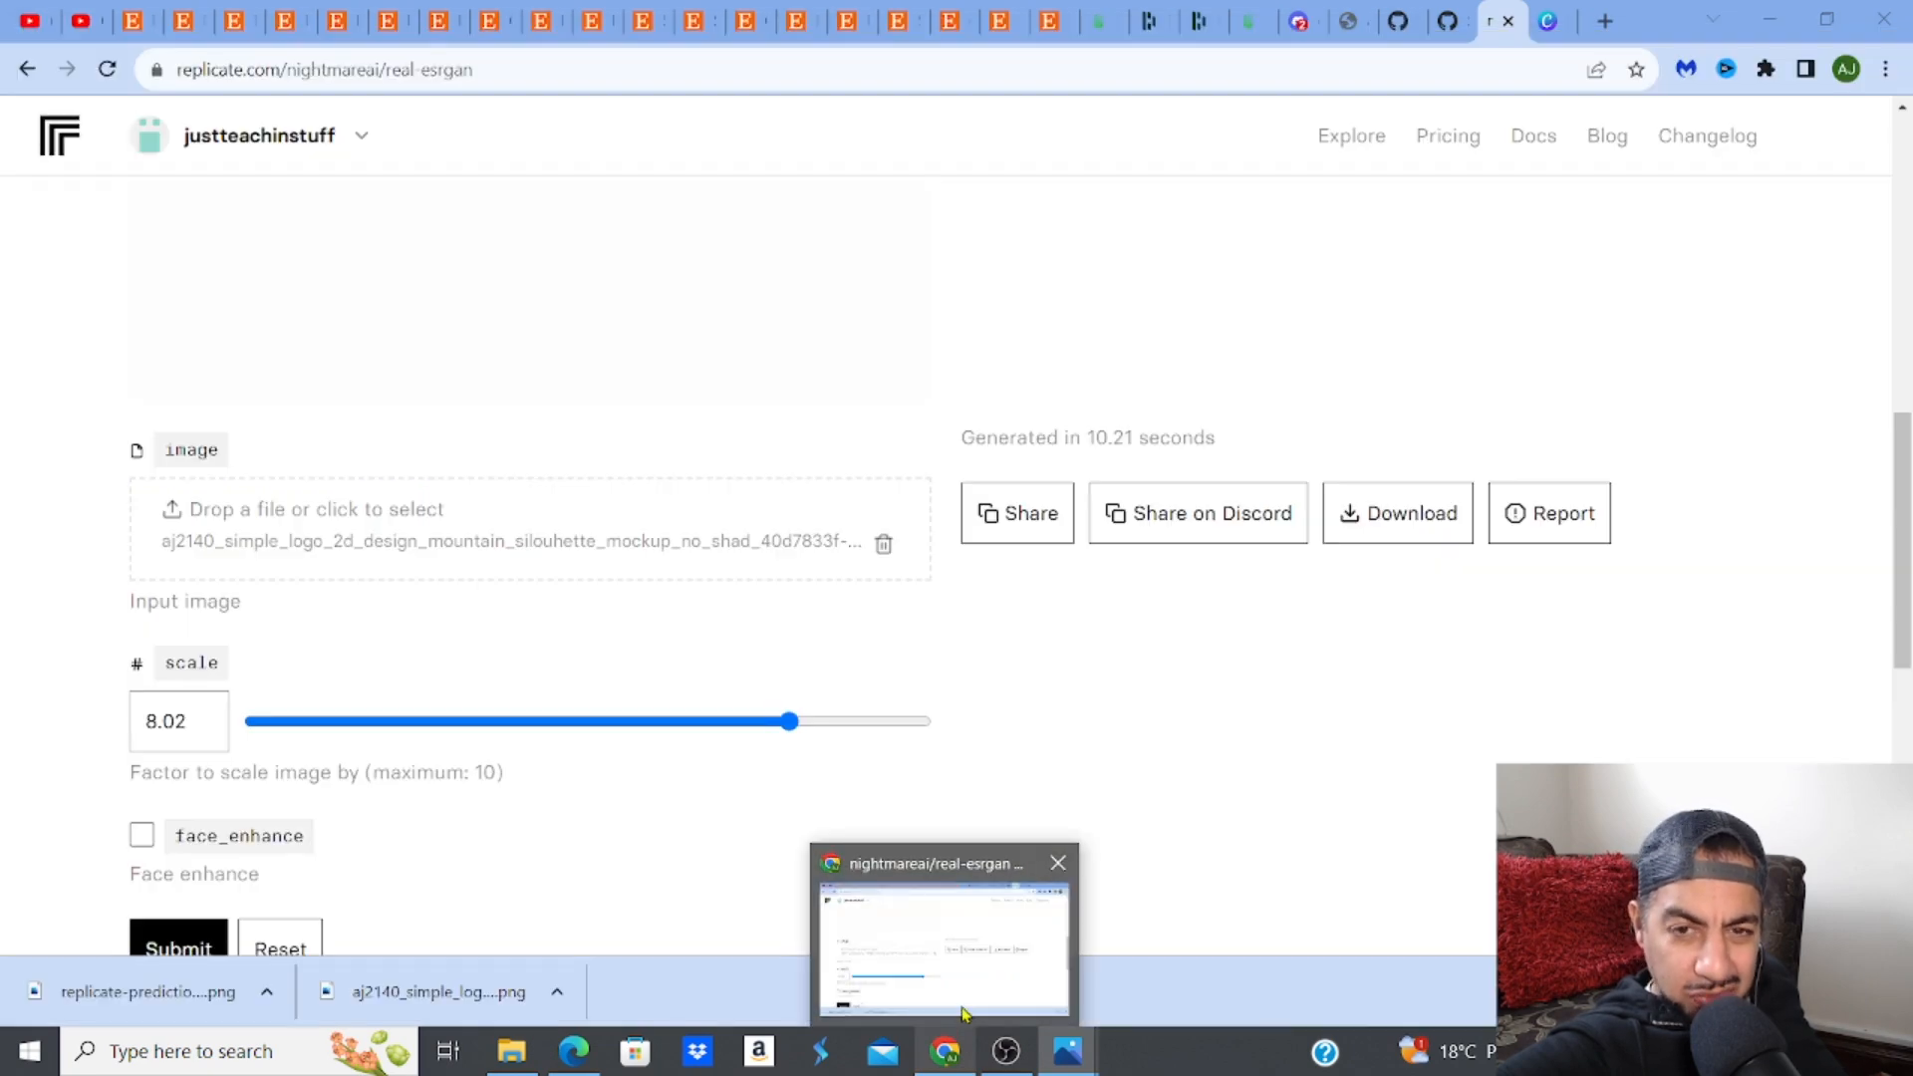
click(963, 1011)
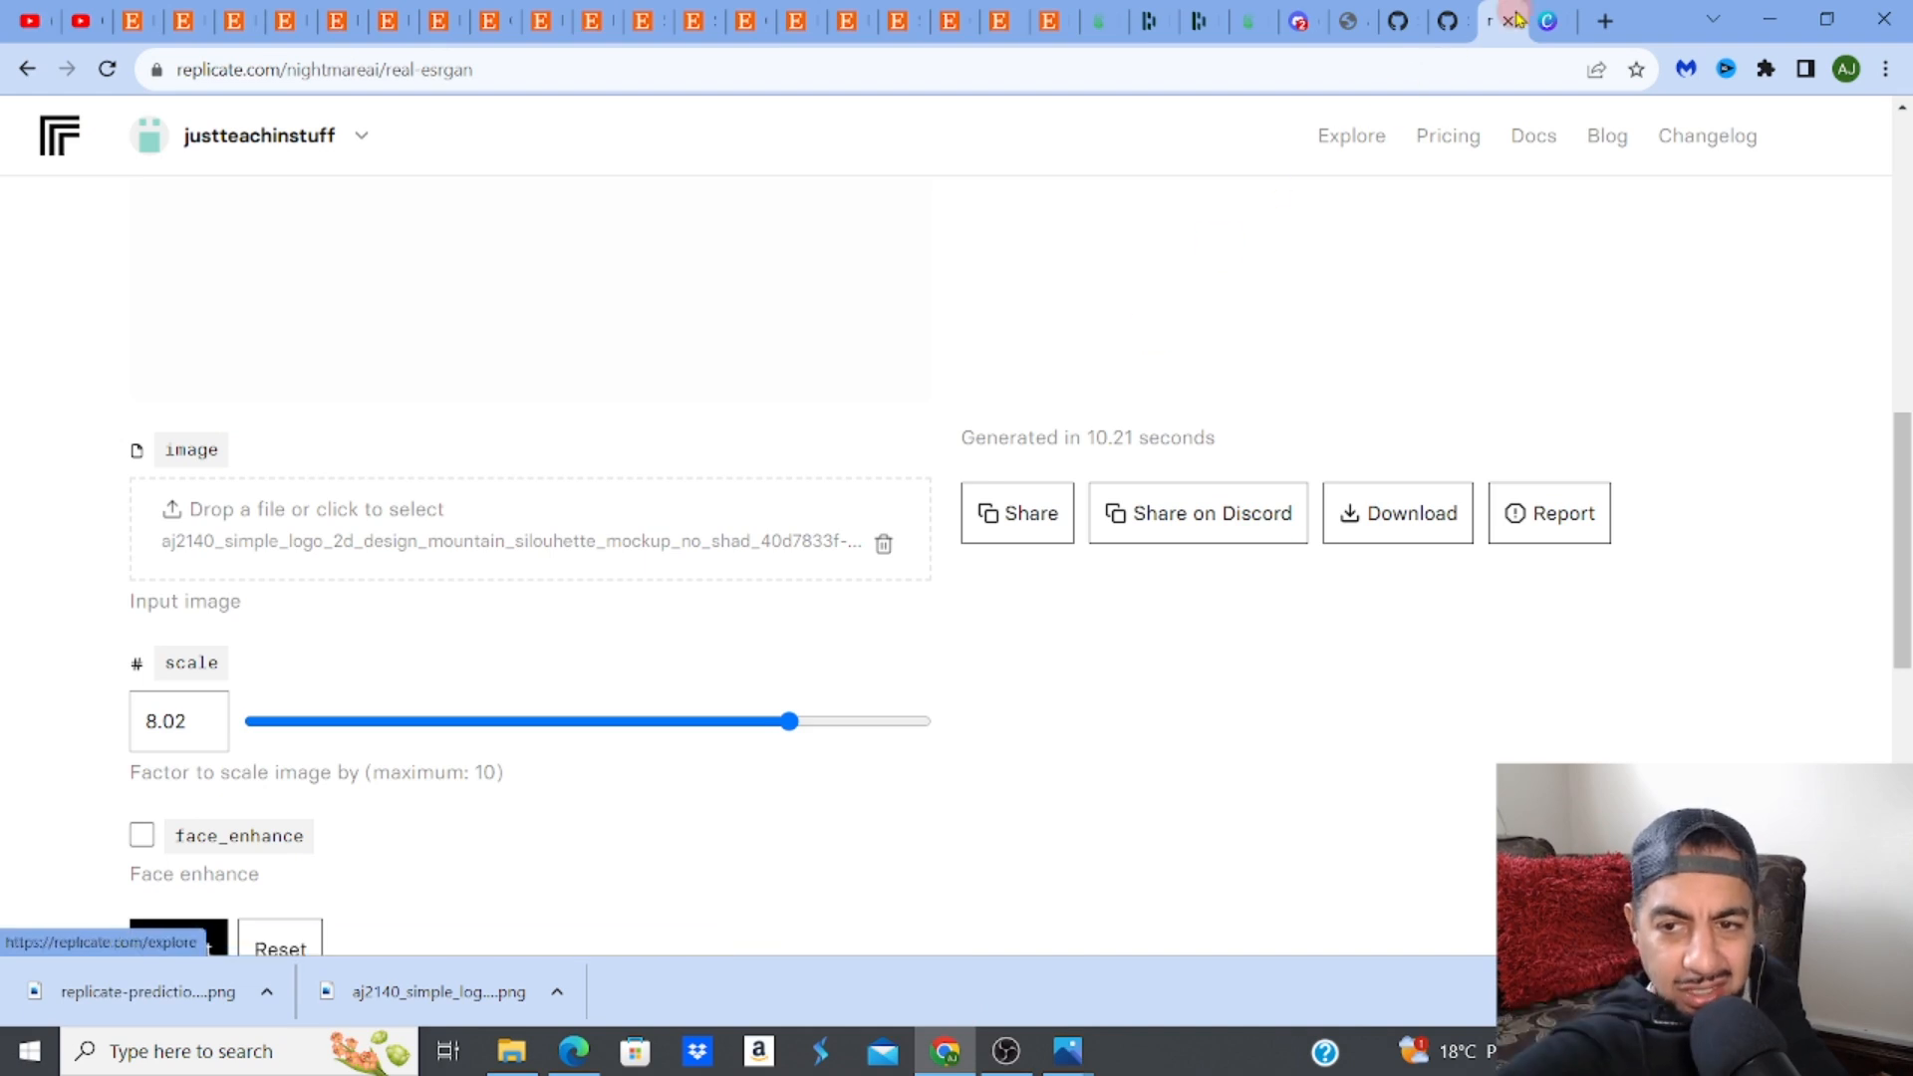
click(1544, 21)
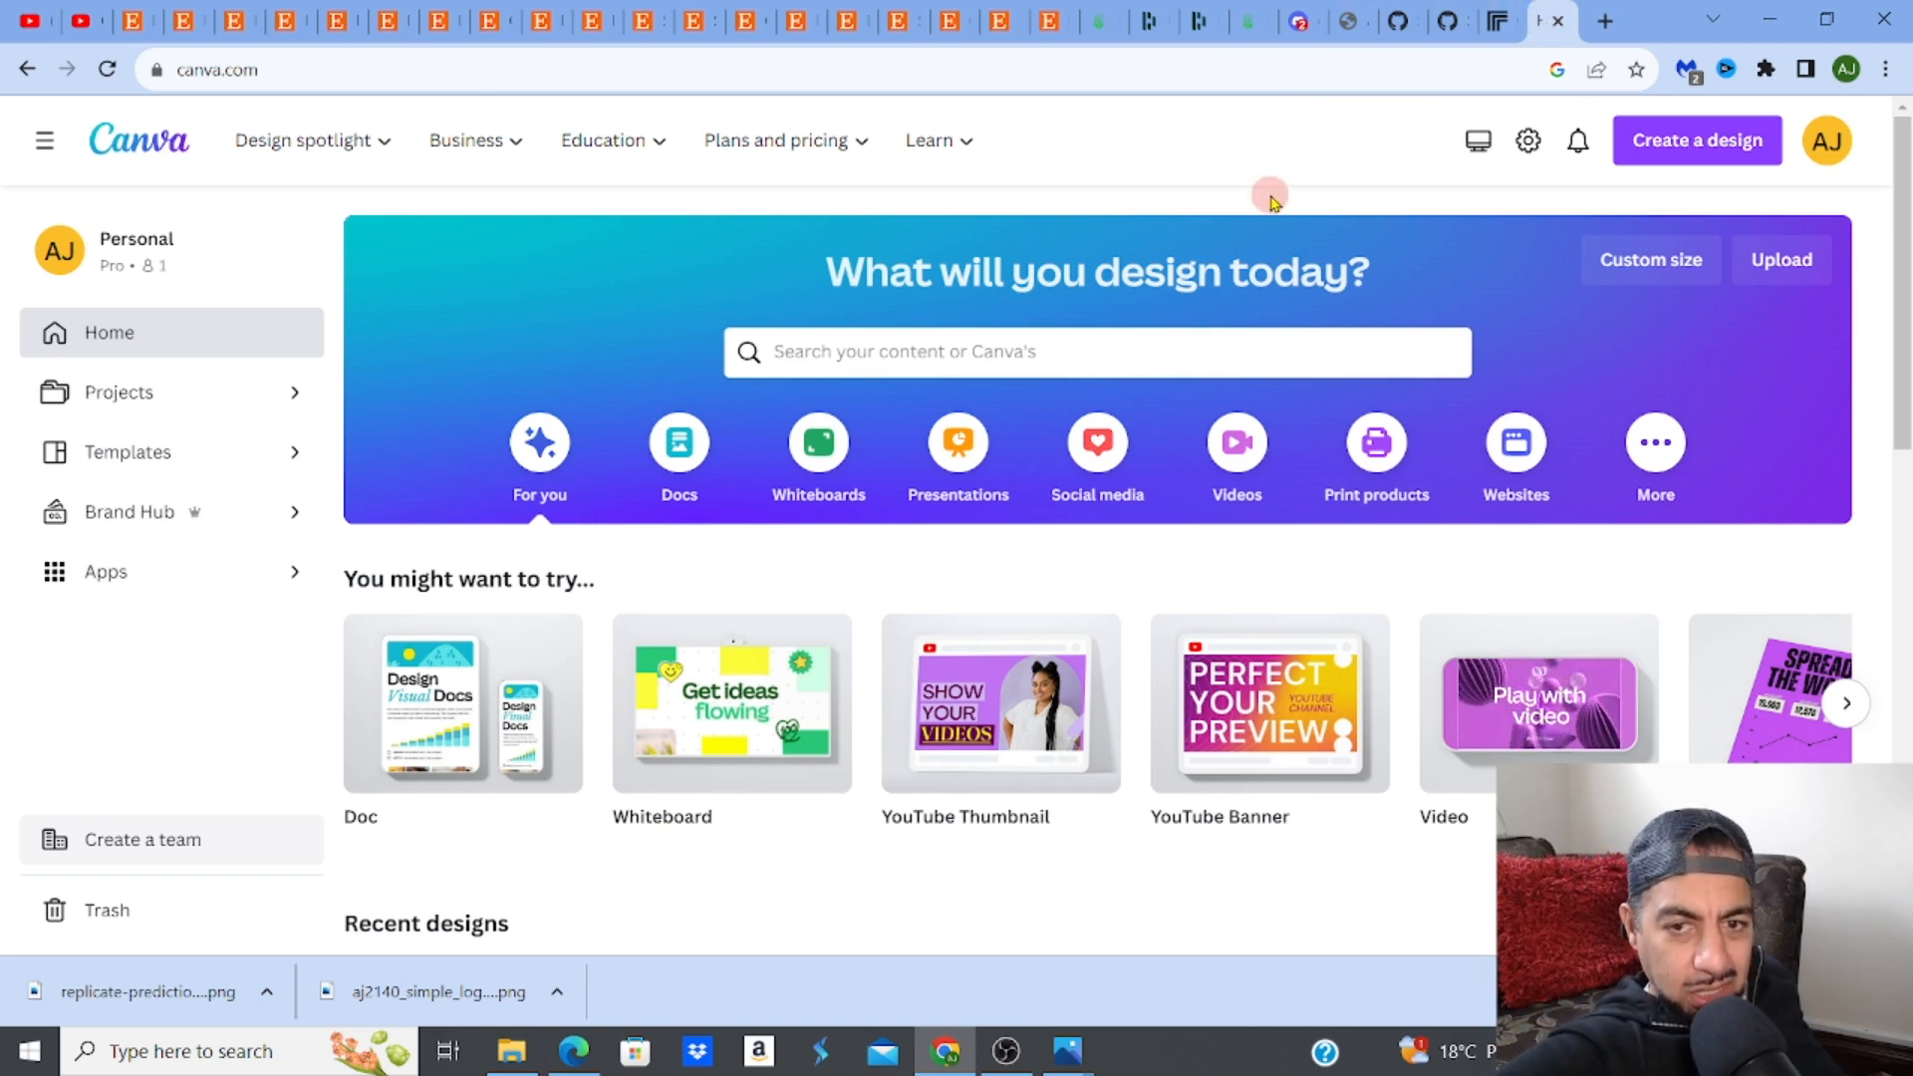
click(185, 395)
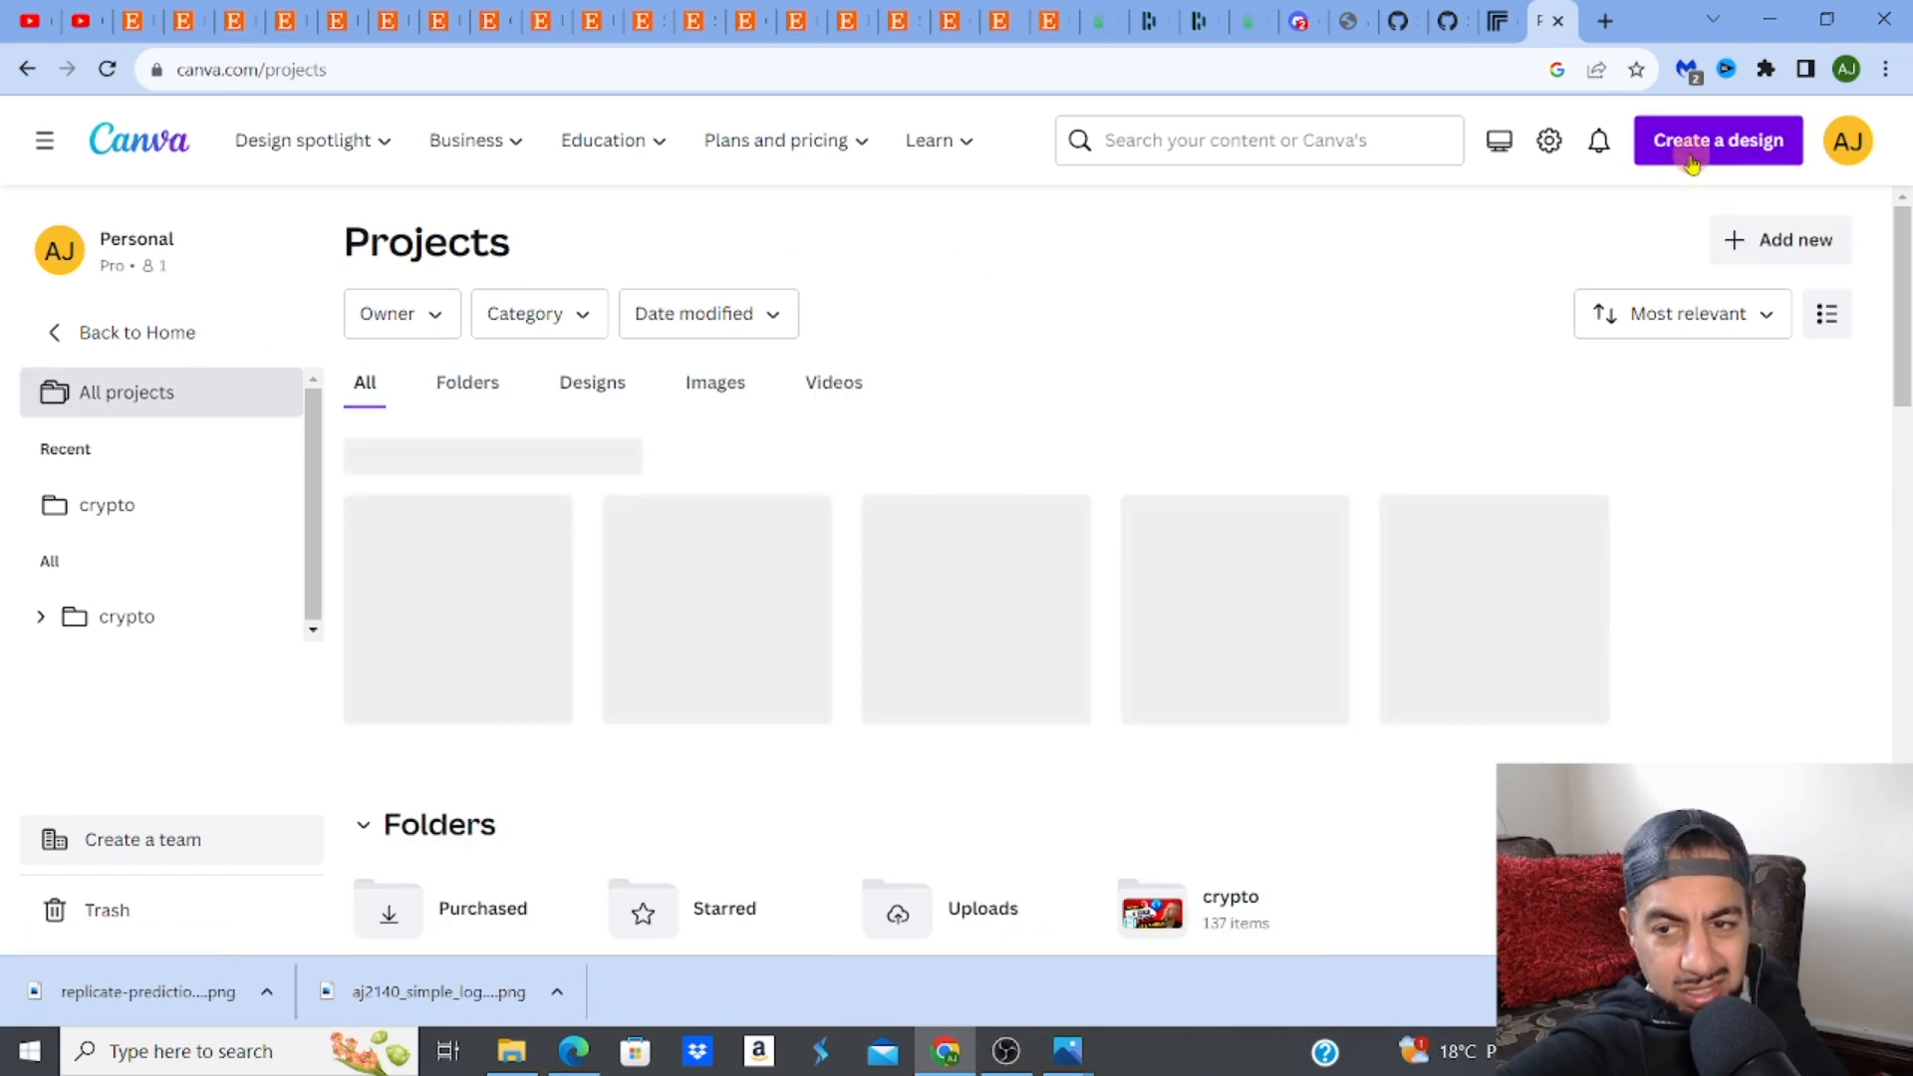
Create a new design in the Poster (Portrait - 36 x 48 in) format
click(1684, 149)
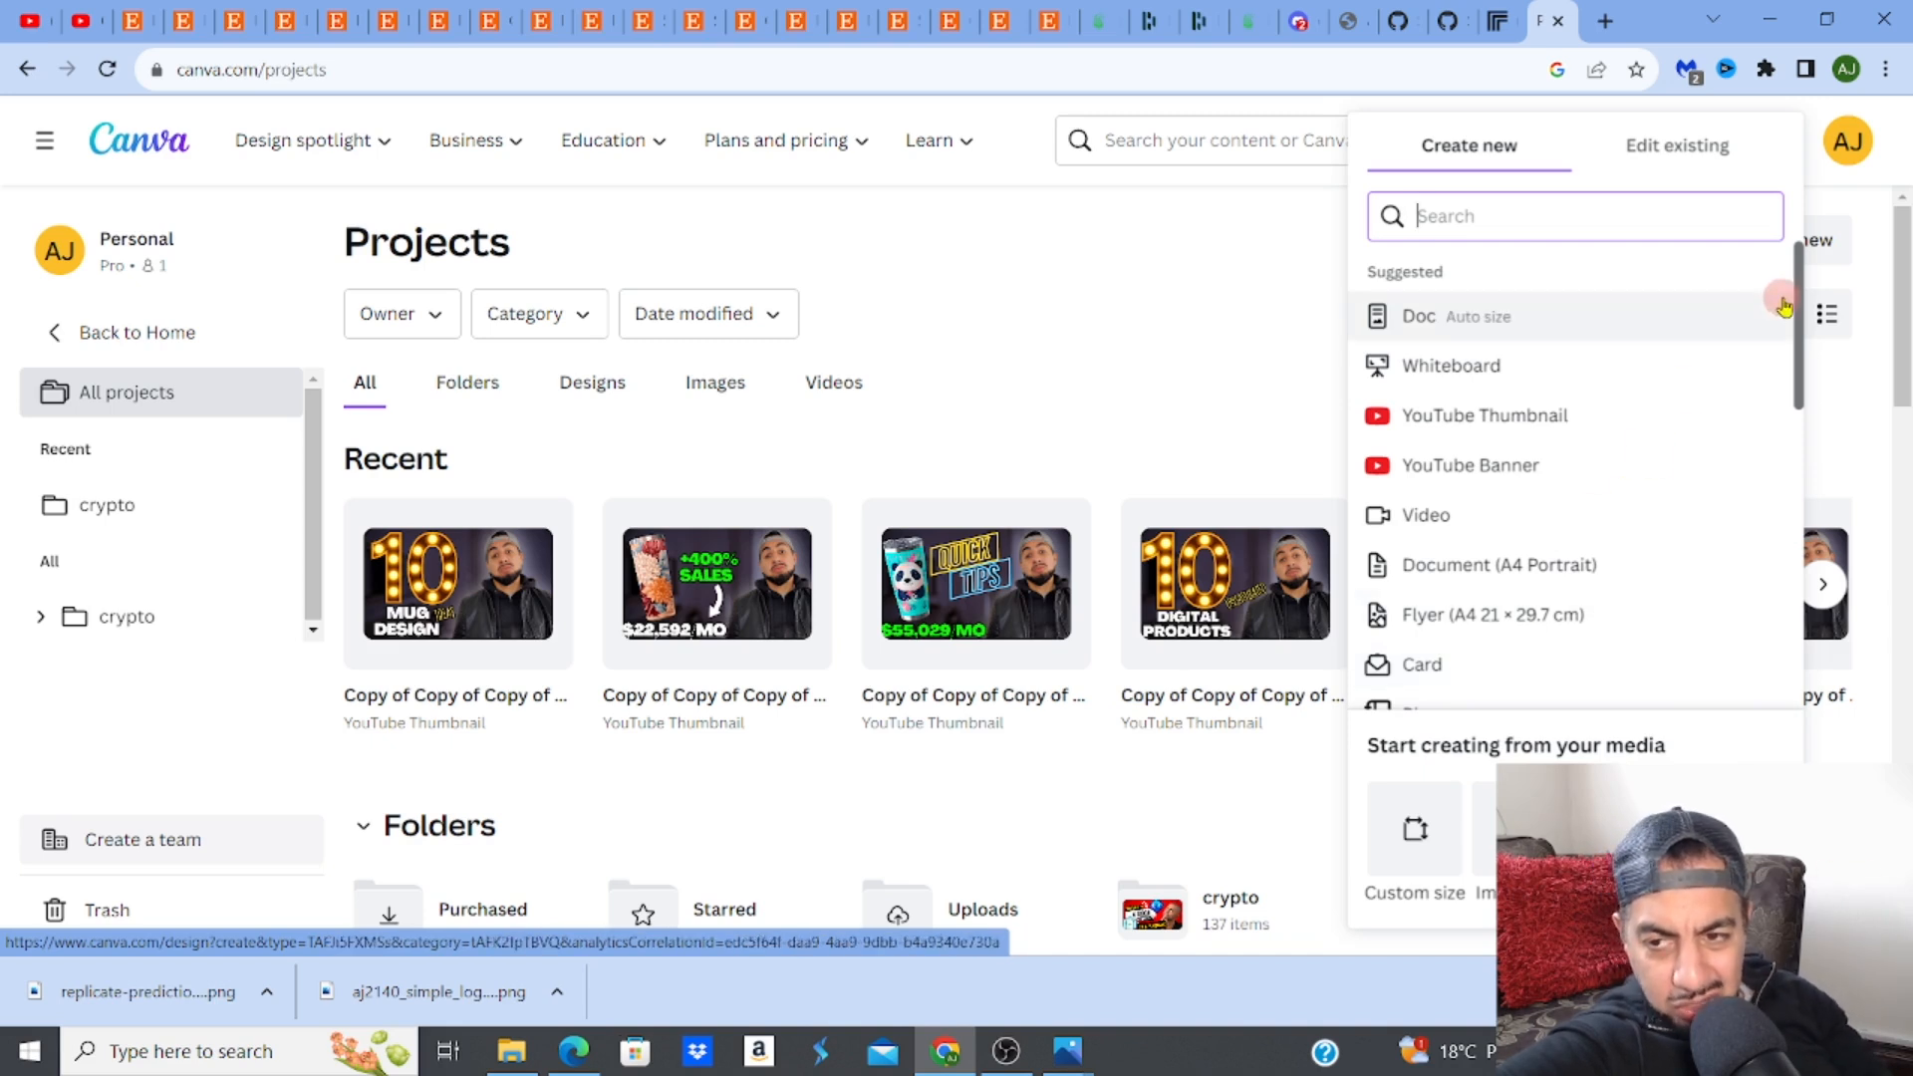
drag(1802, 304, 1807, 468)
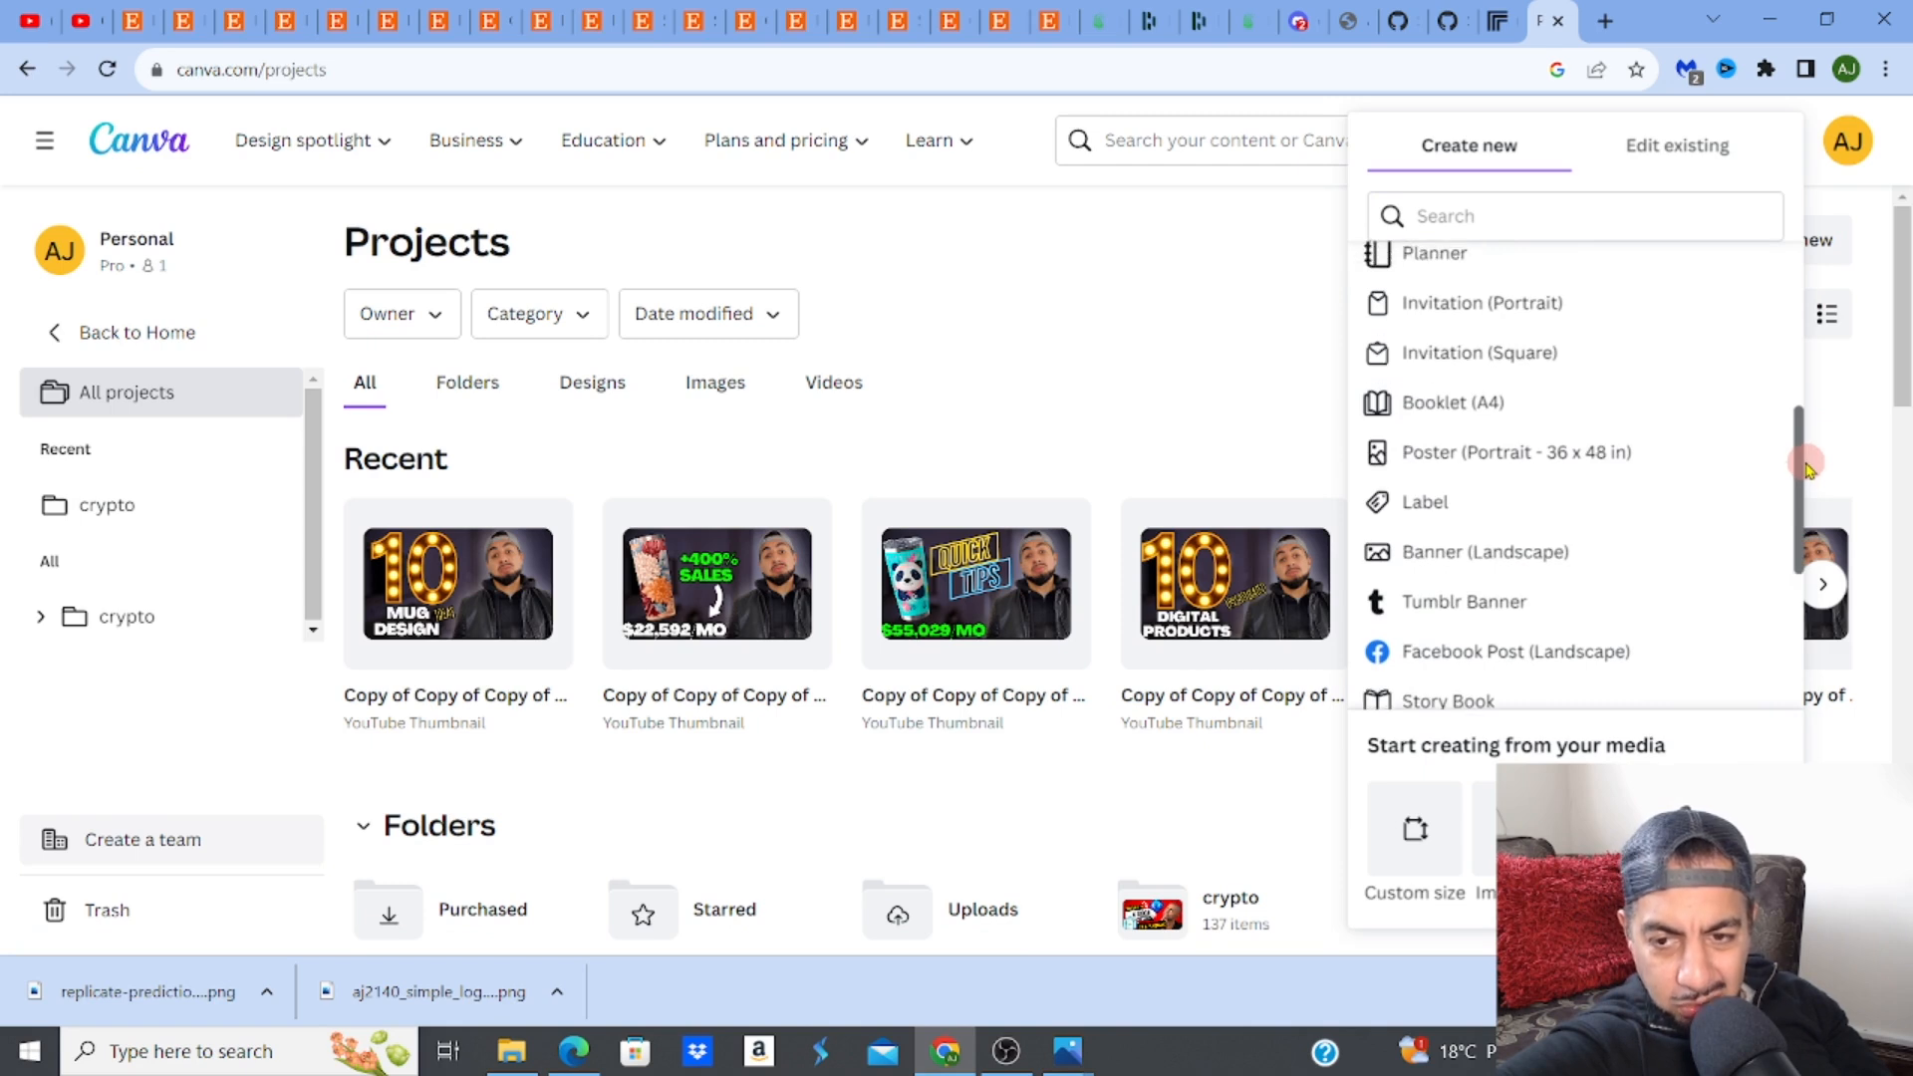
click(1411, 464)
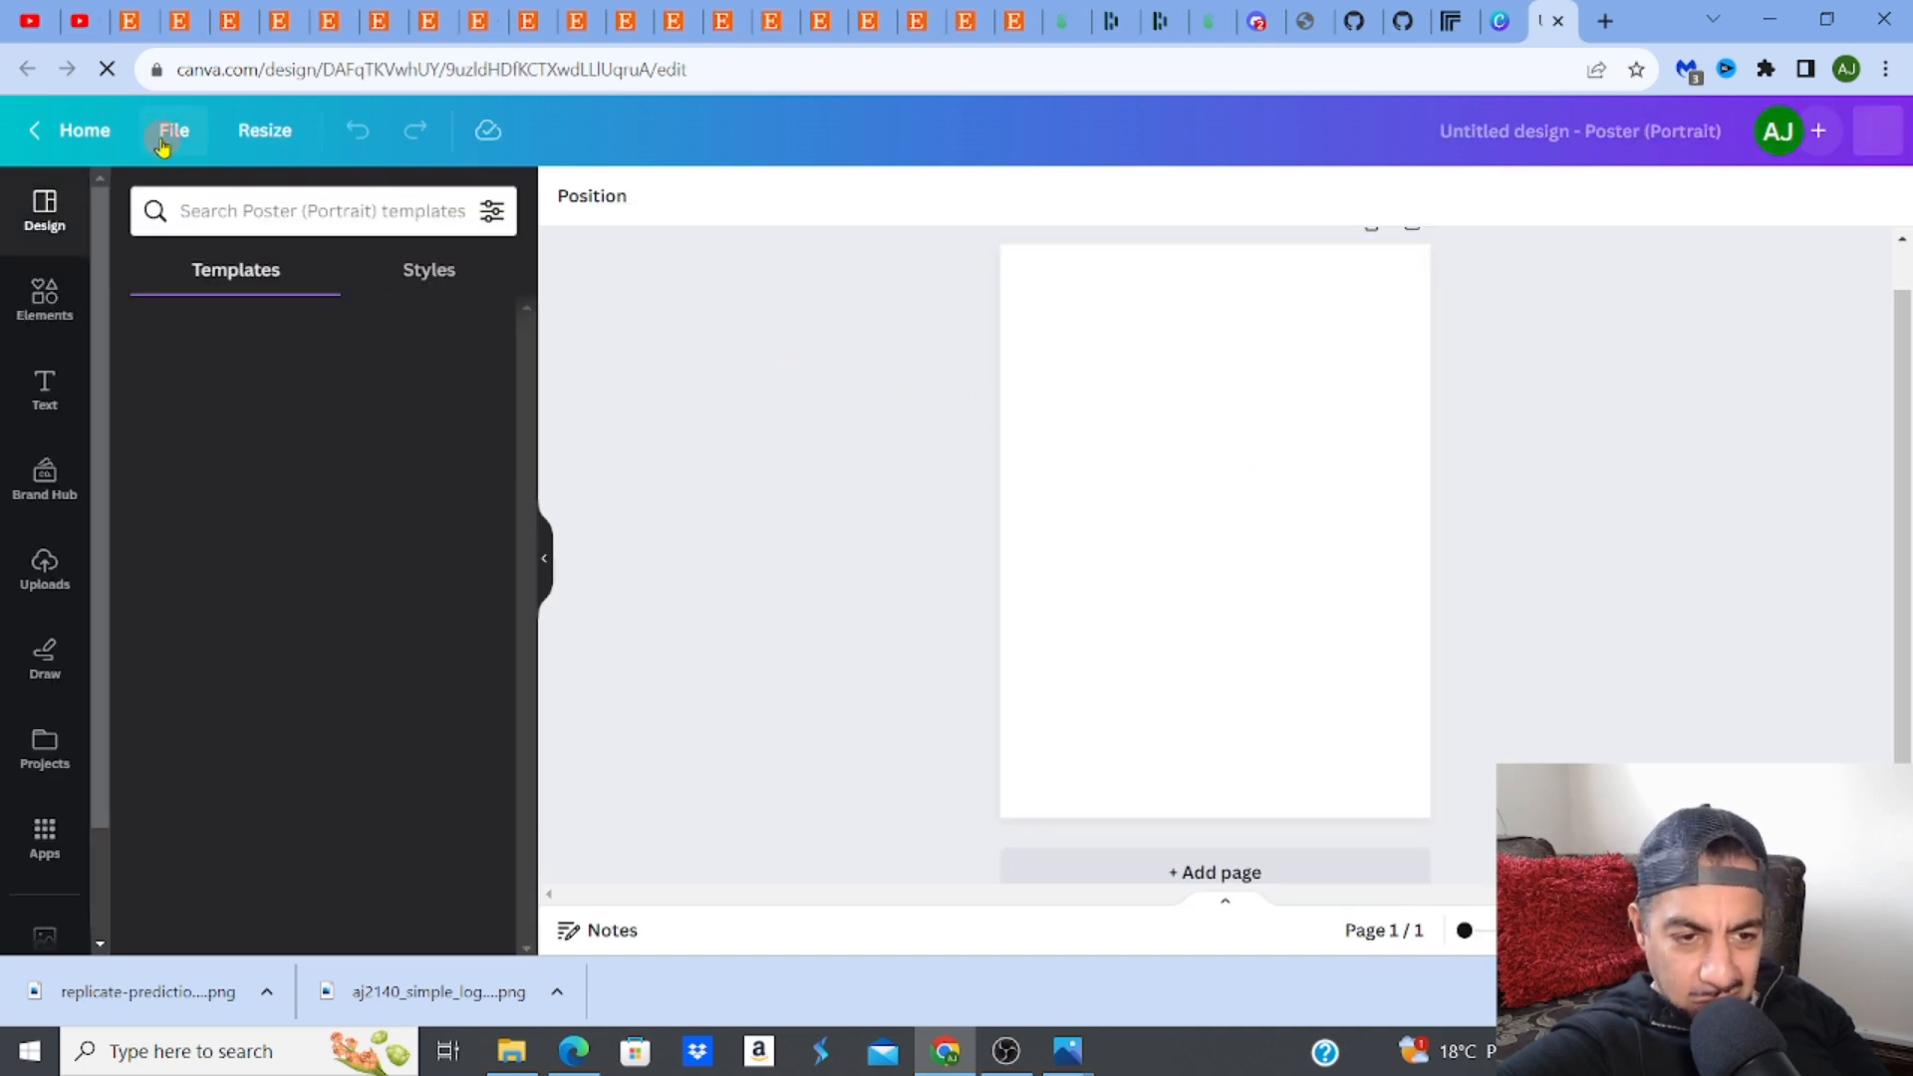
Upload the upscaled replicate-prediction mountain PNG from Downloads to the design's image uploads
click(49, 573)
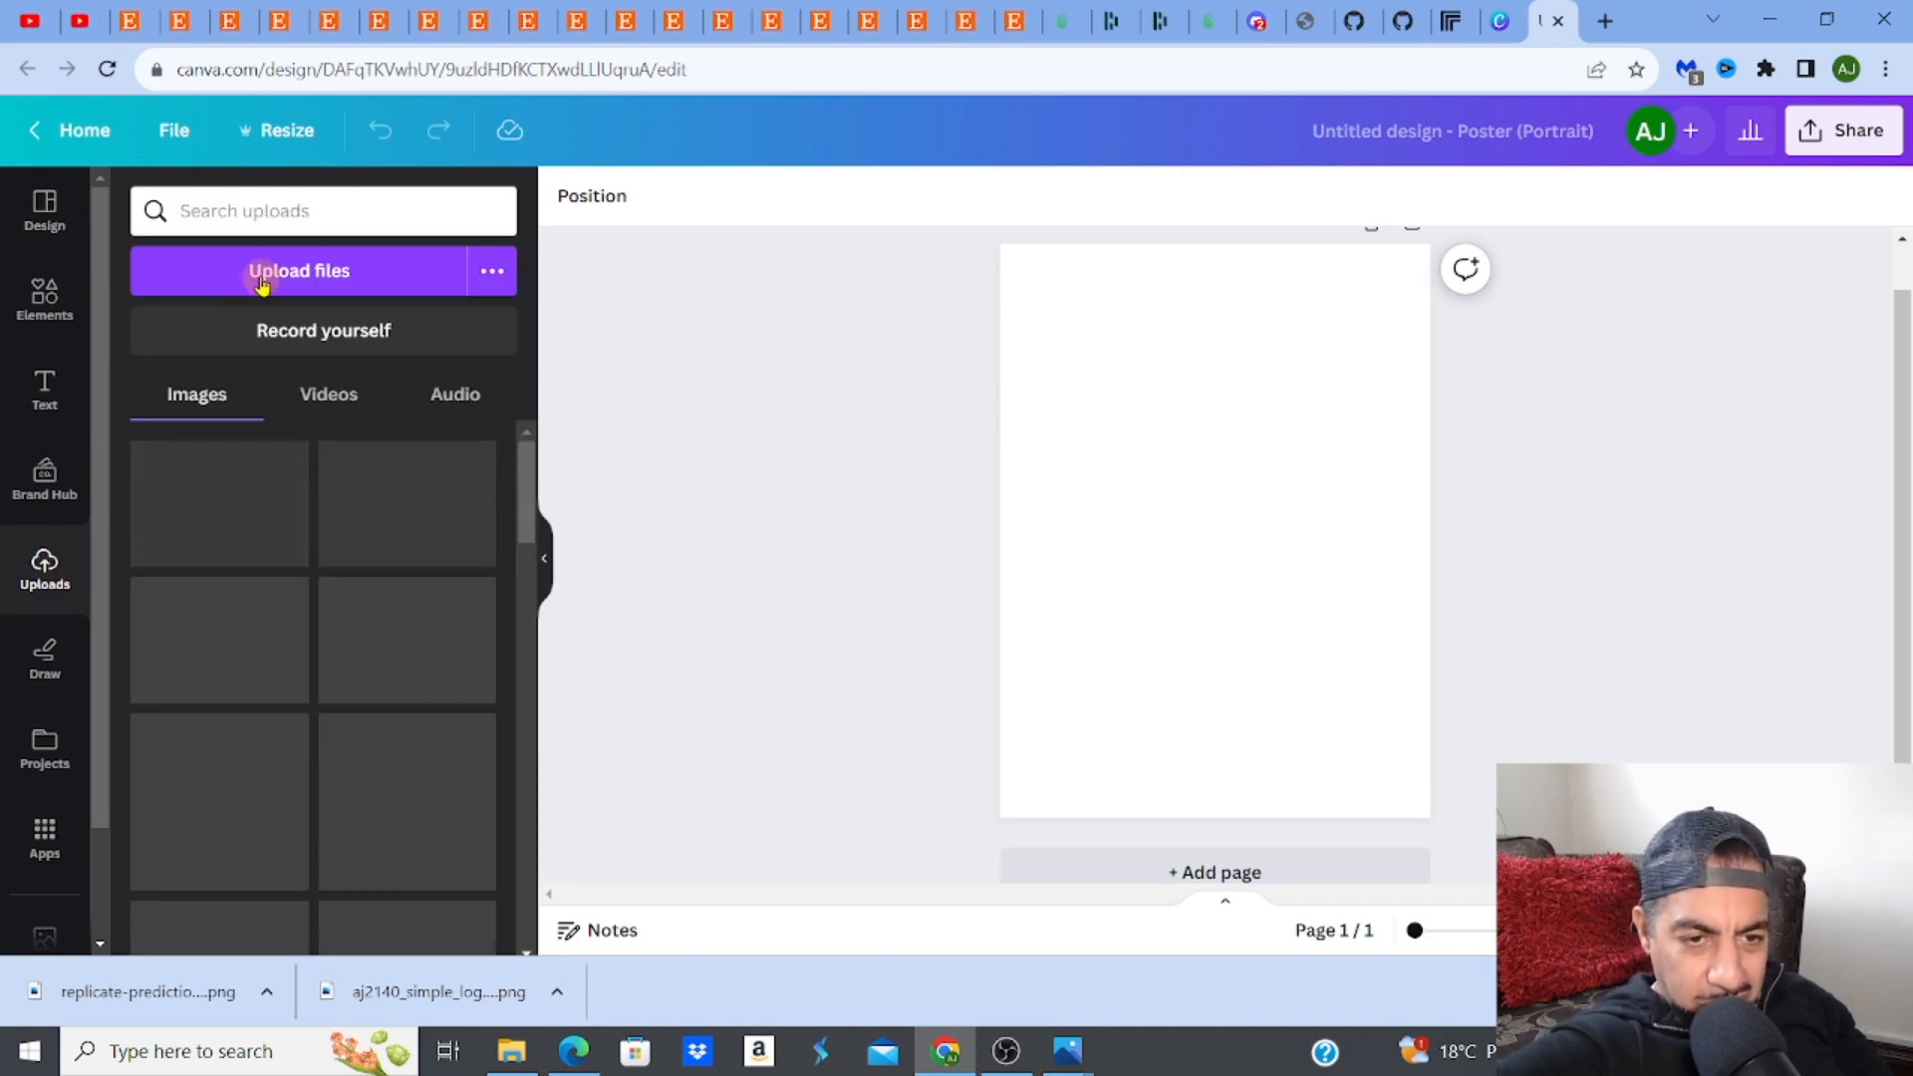
click(264, 284)
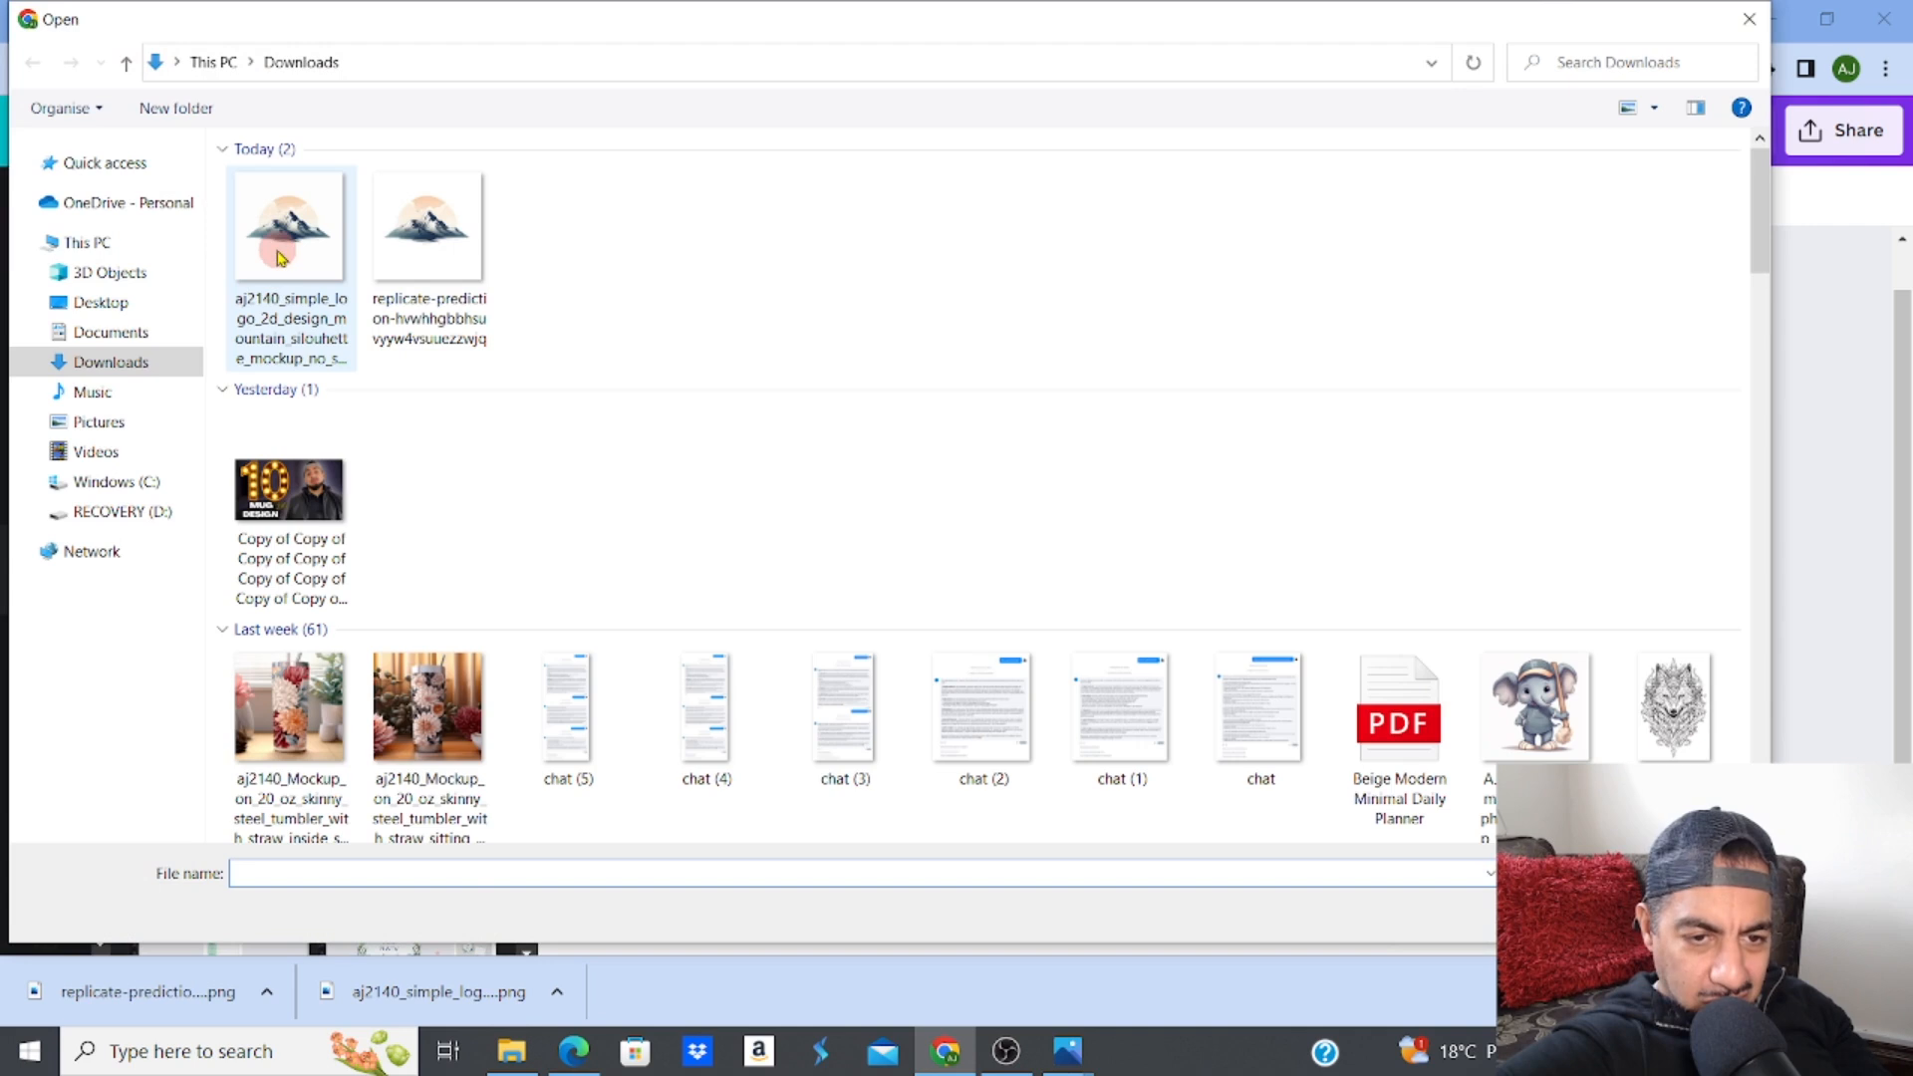
click(408, 237)
key(Return)
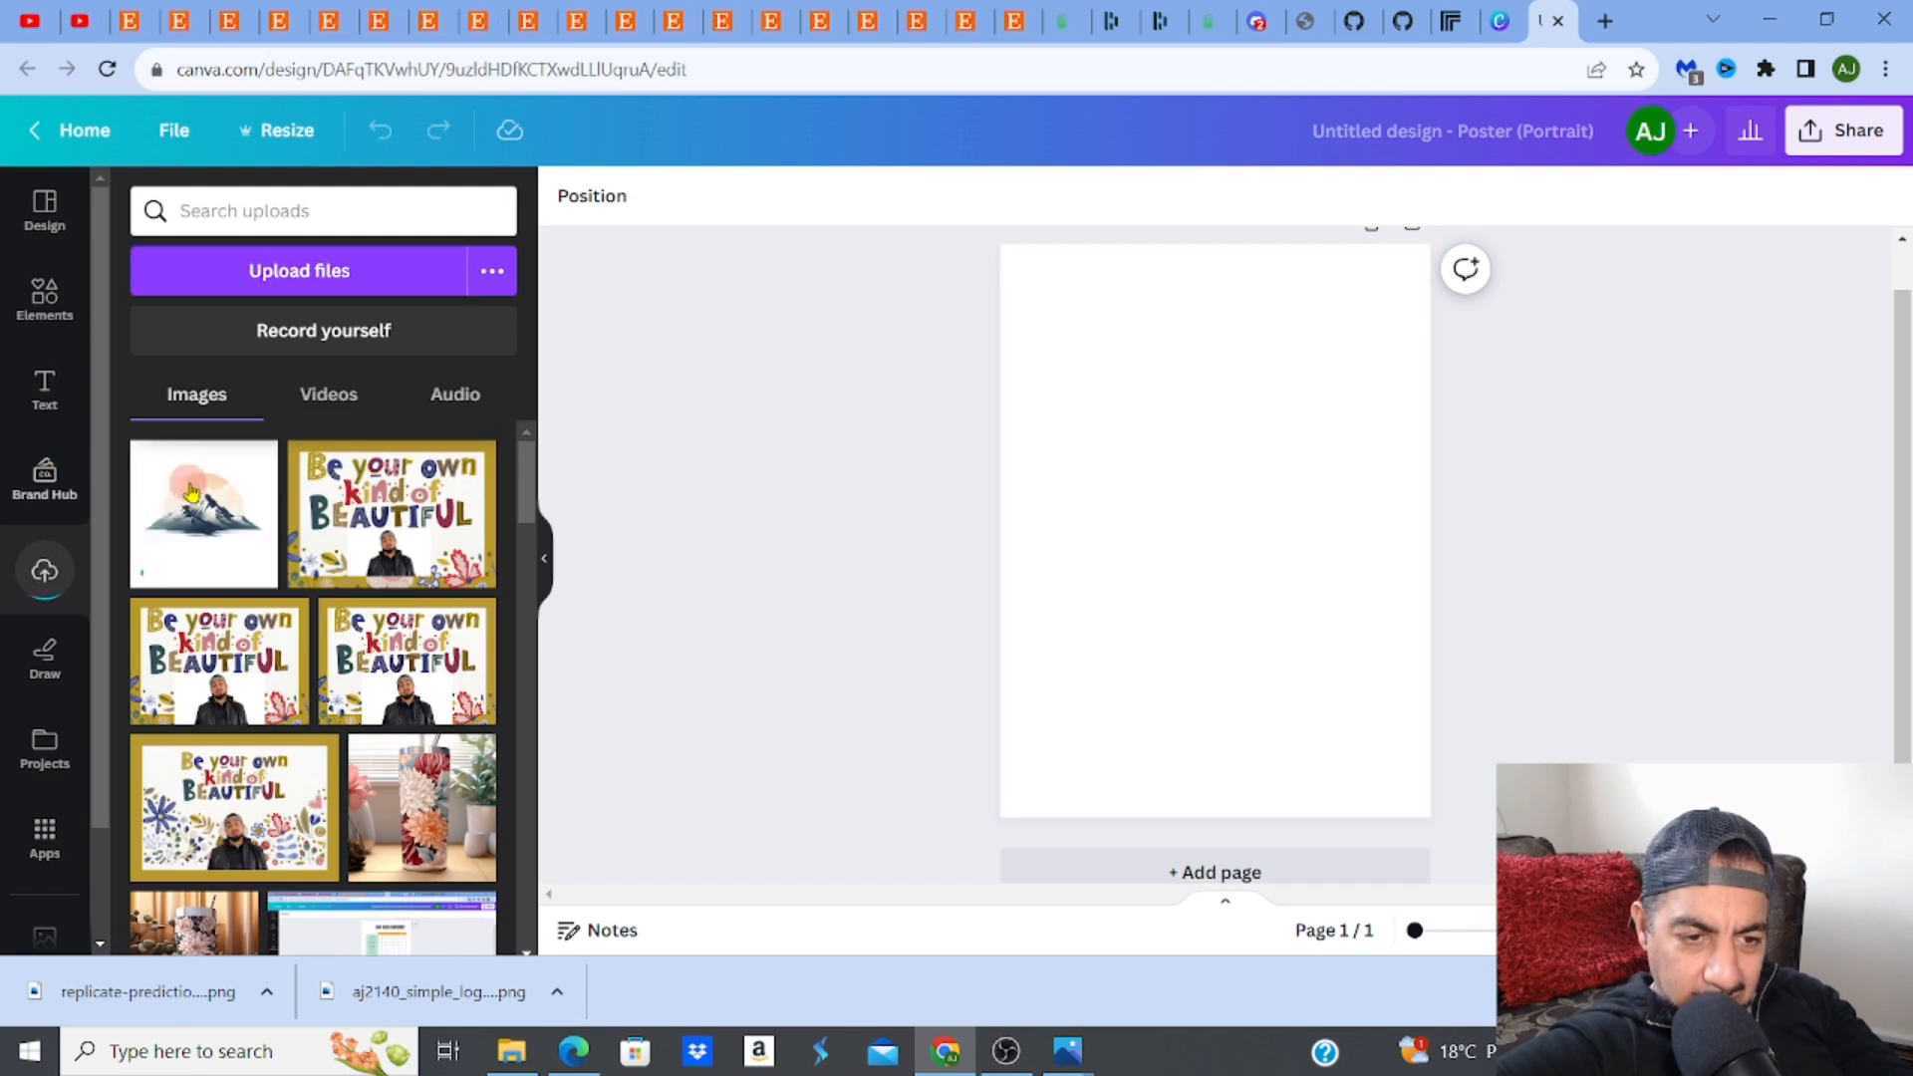
Place the uploaded mountain logo on the poster page and enlarge it to nearly the full page width
click(197, 494)
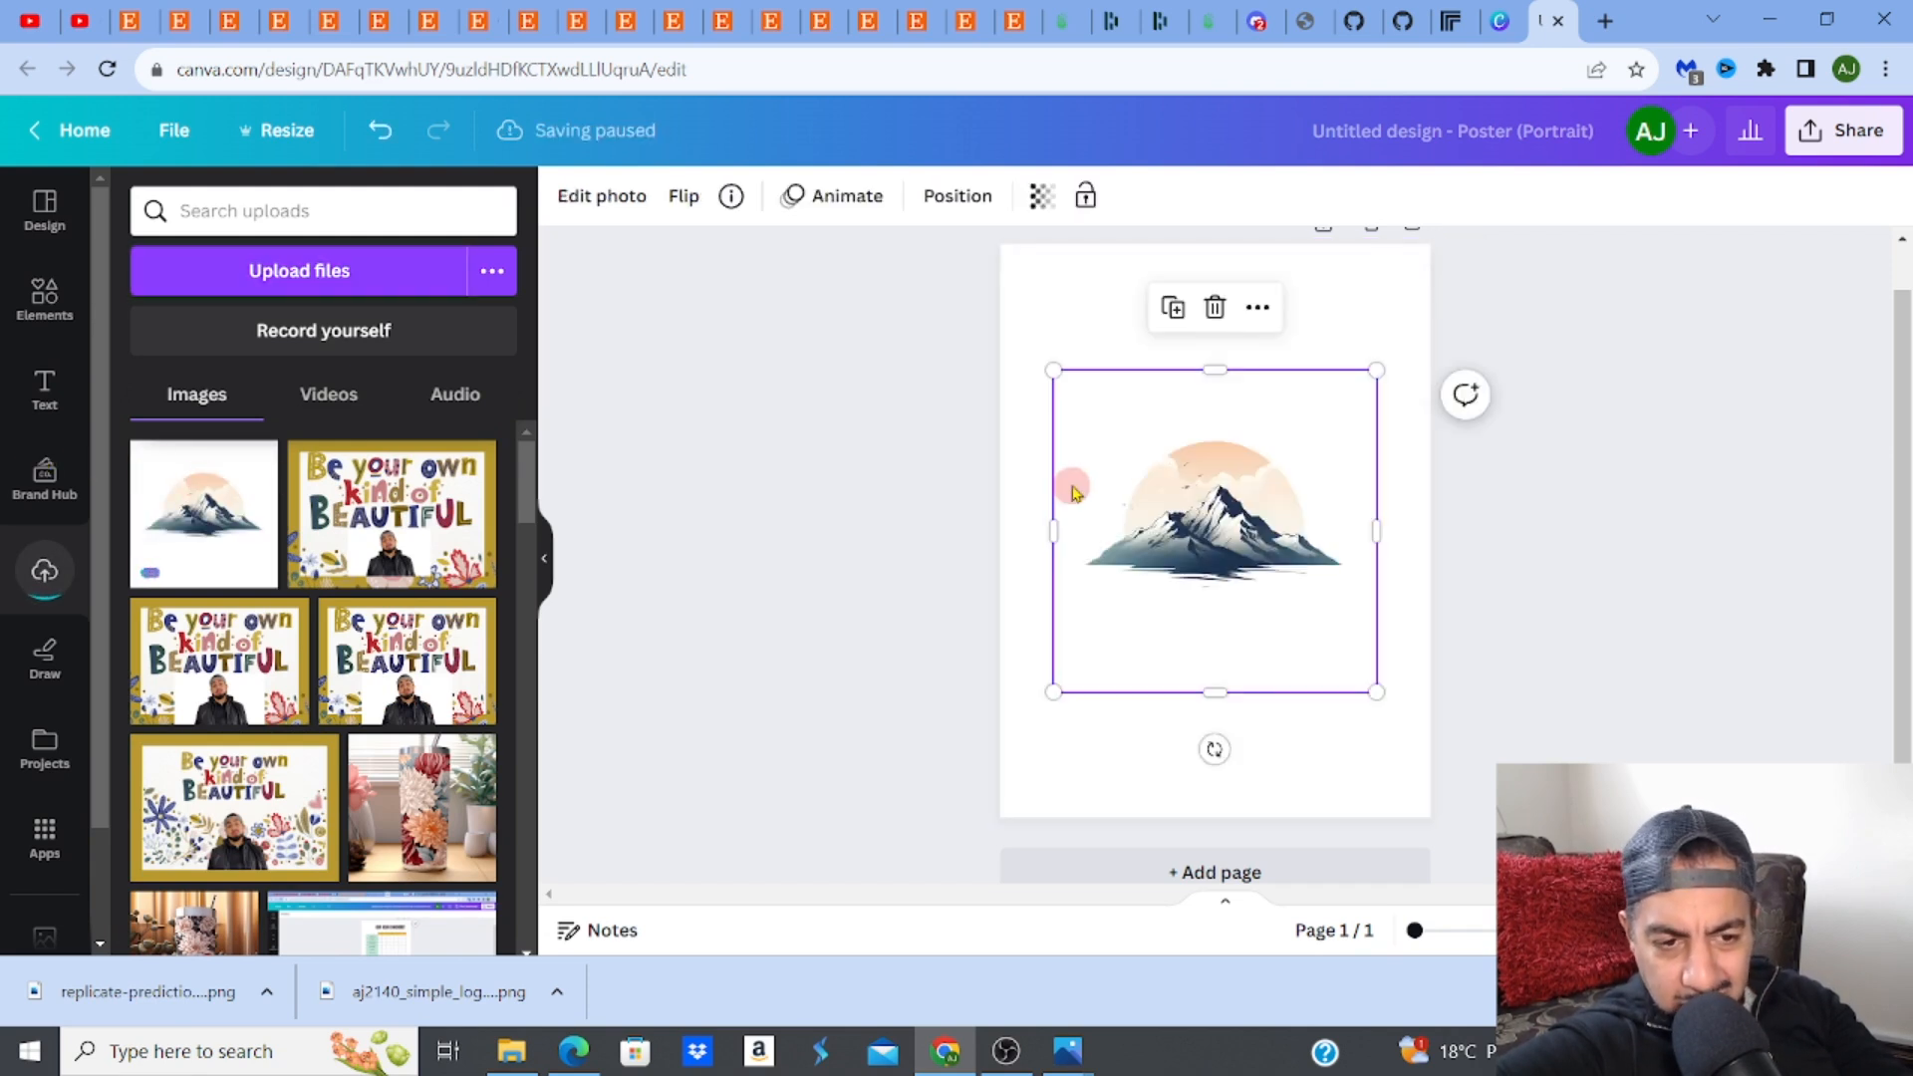
drag(1052, 368, 1025, 343)
drag(1379, 345, 1409, 311)
click(1608, 595)
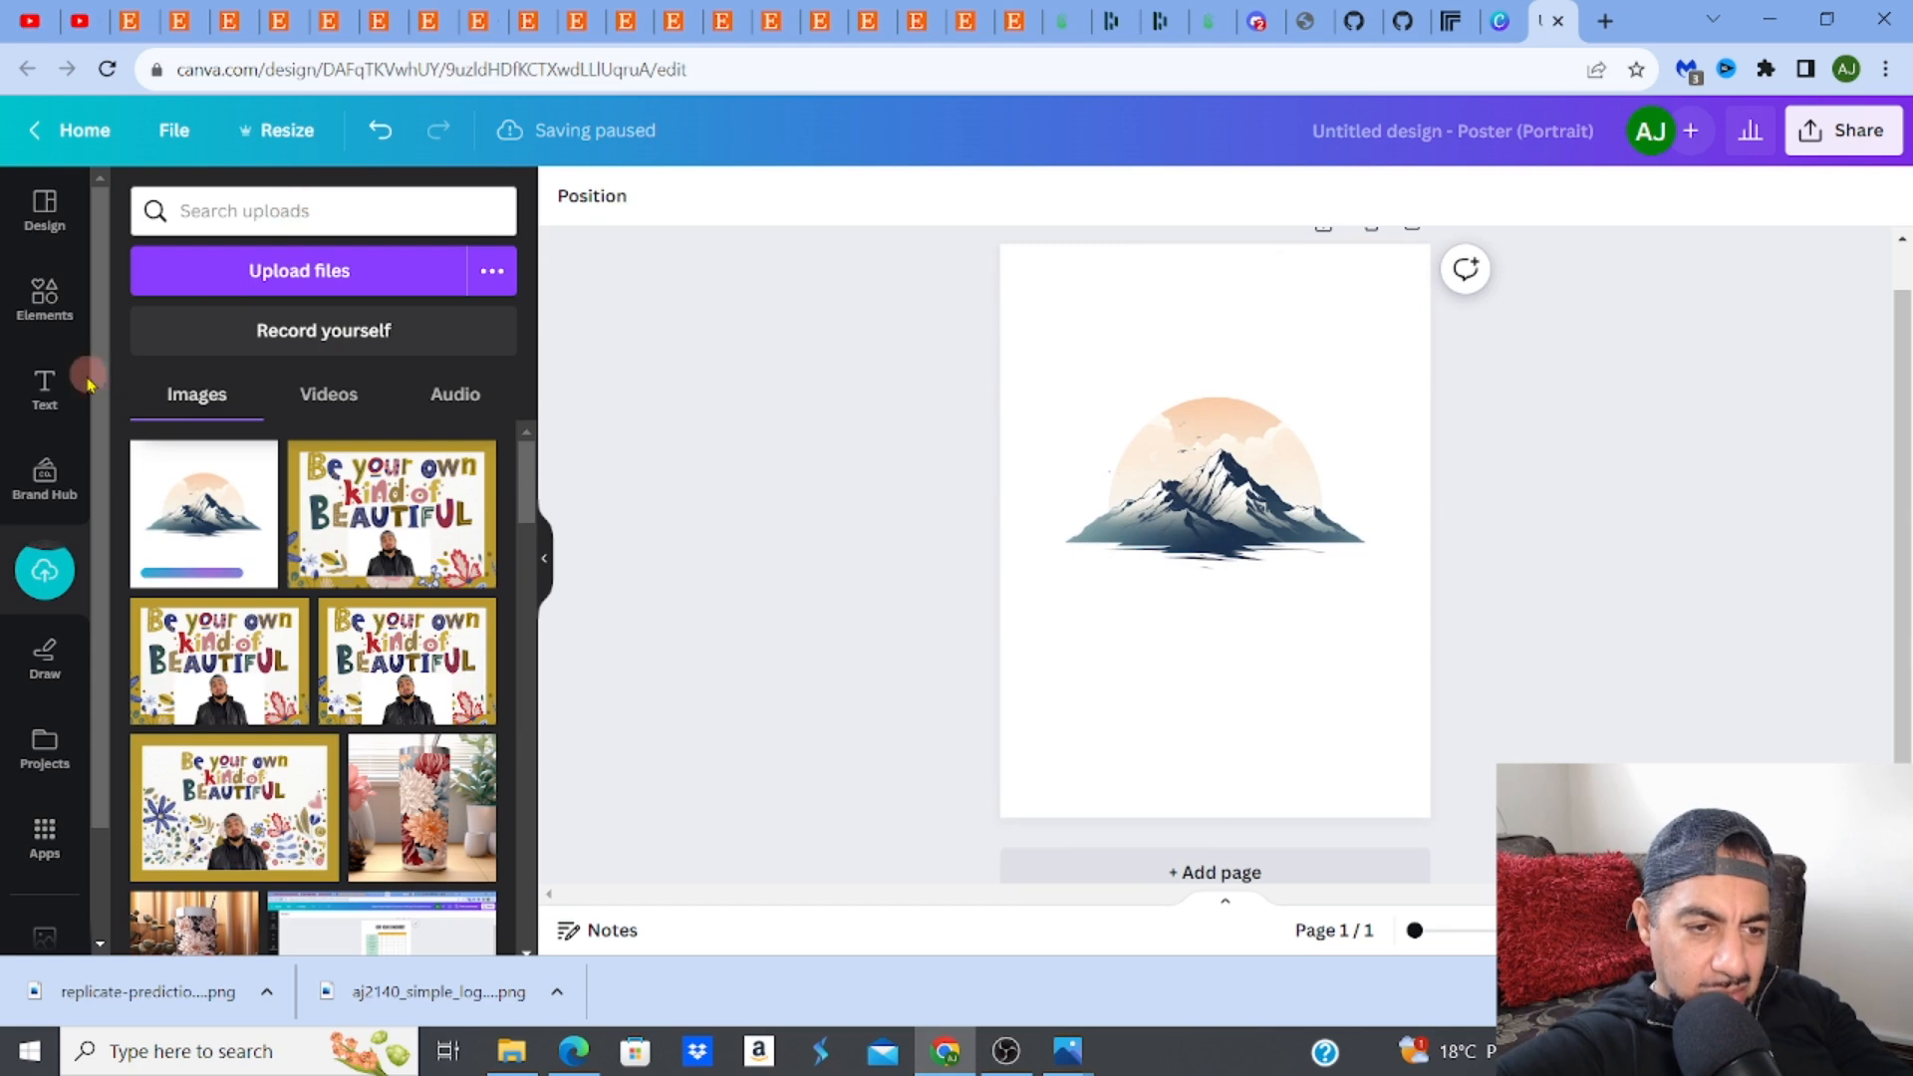
Add the recently used Wild Sale font combination to the page and place it just beneath the mountain artwork
click(55, 390)
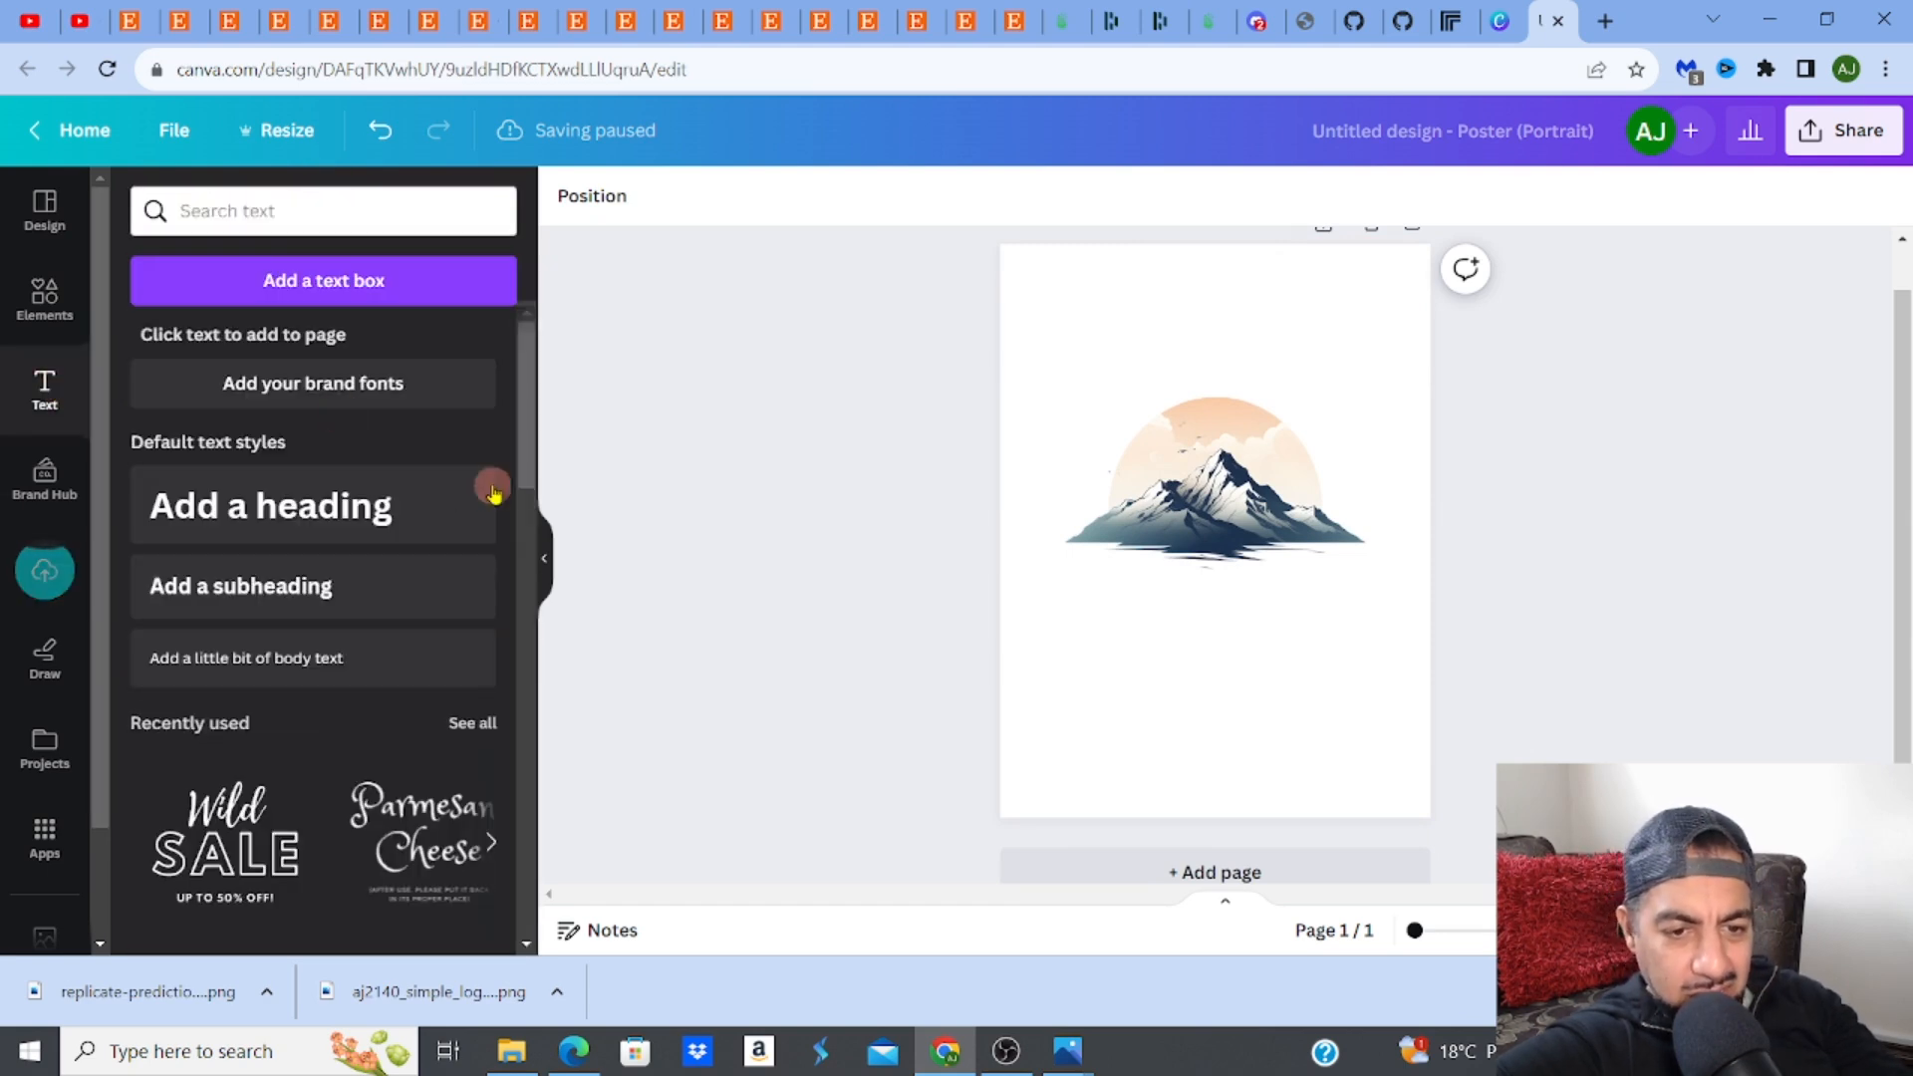
drag(516, 474, 535, 524)
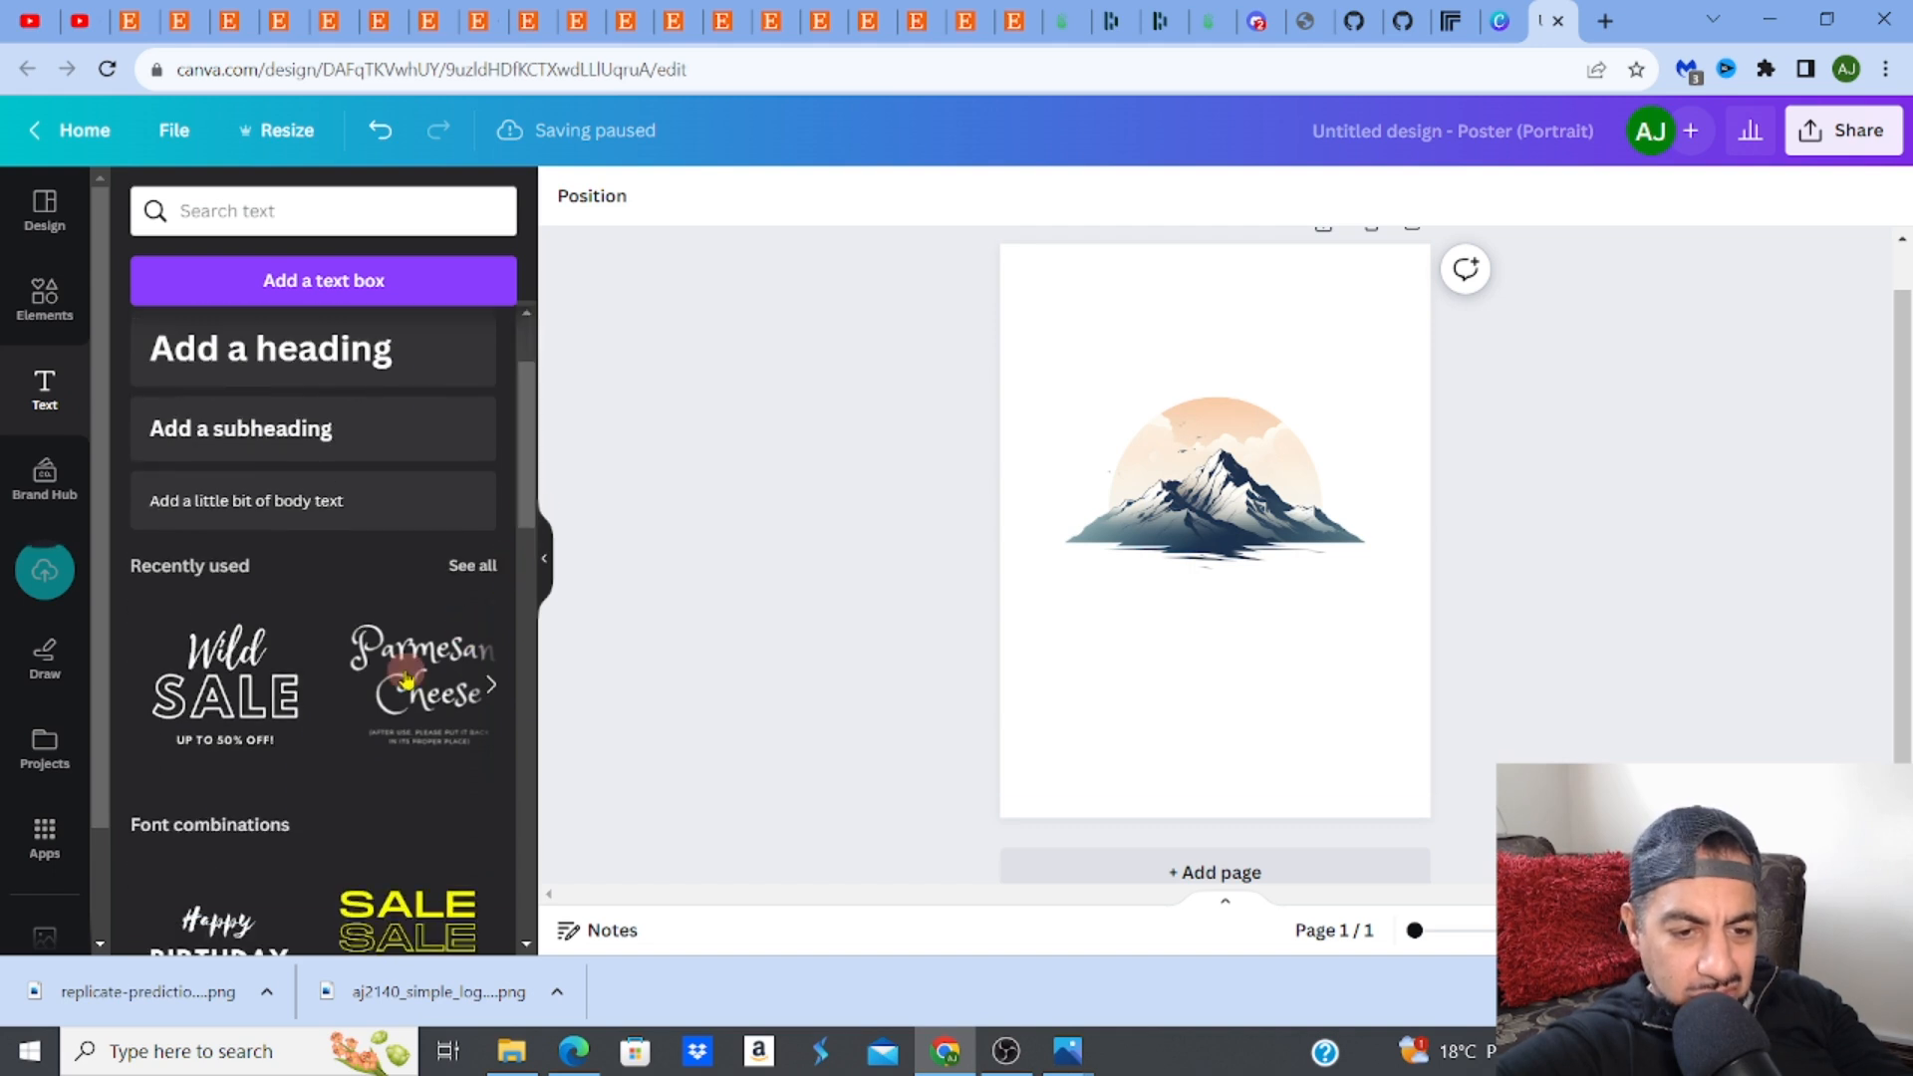
scroll(539, 559, down, 4)
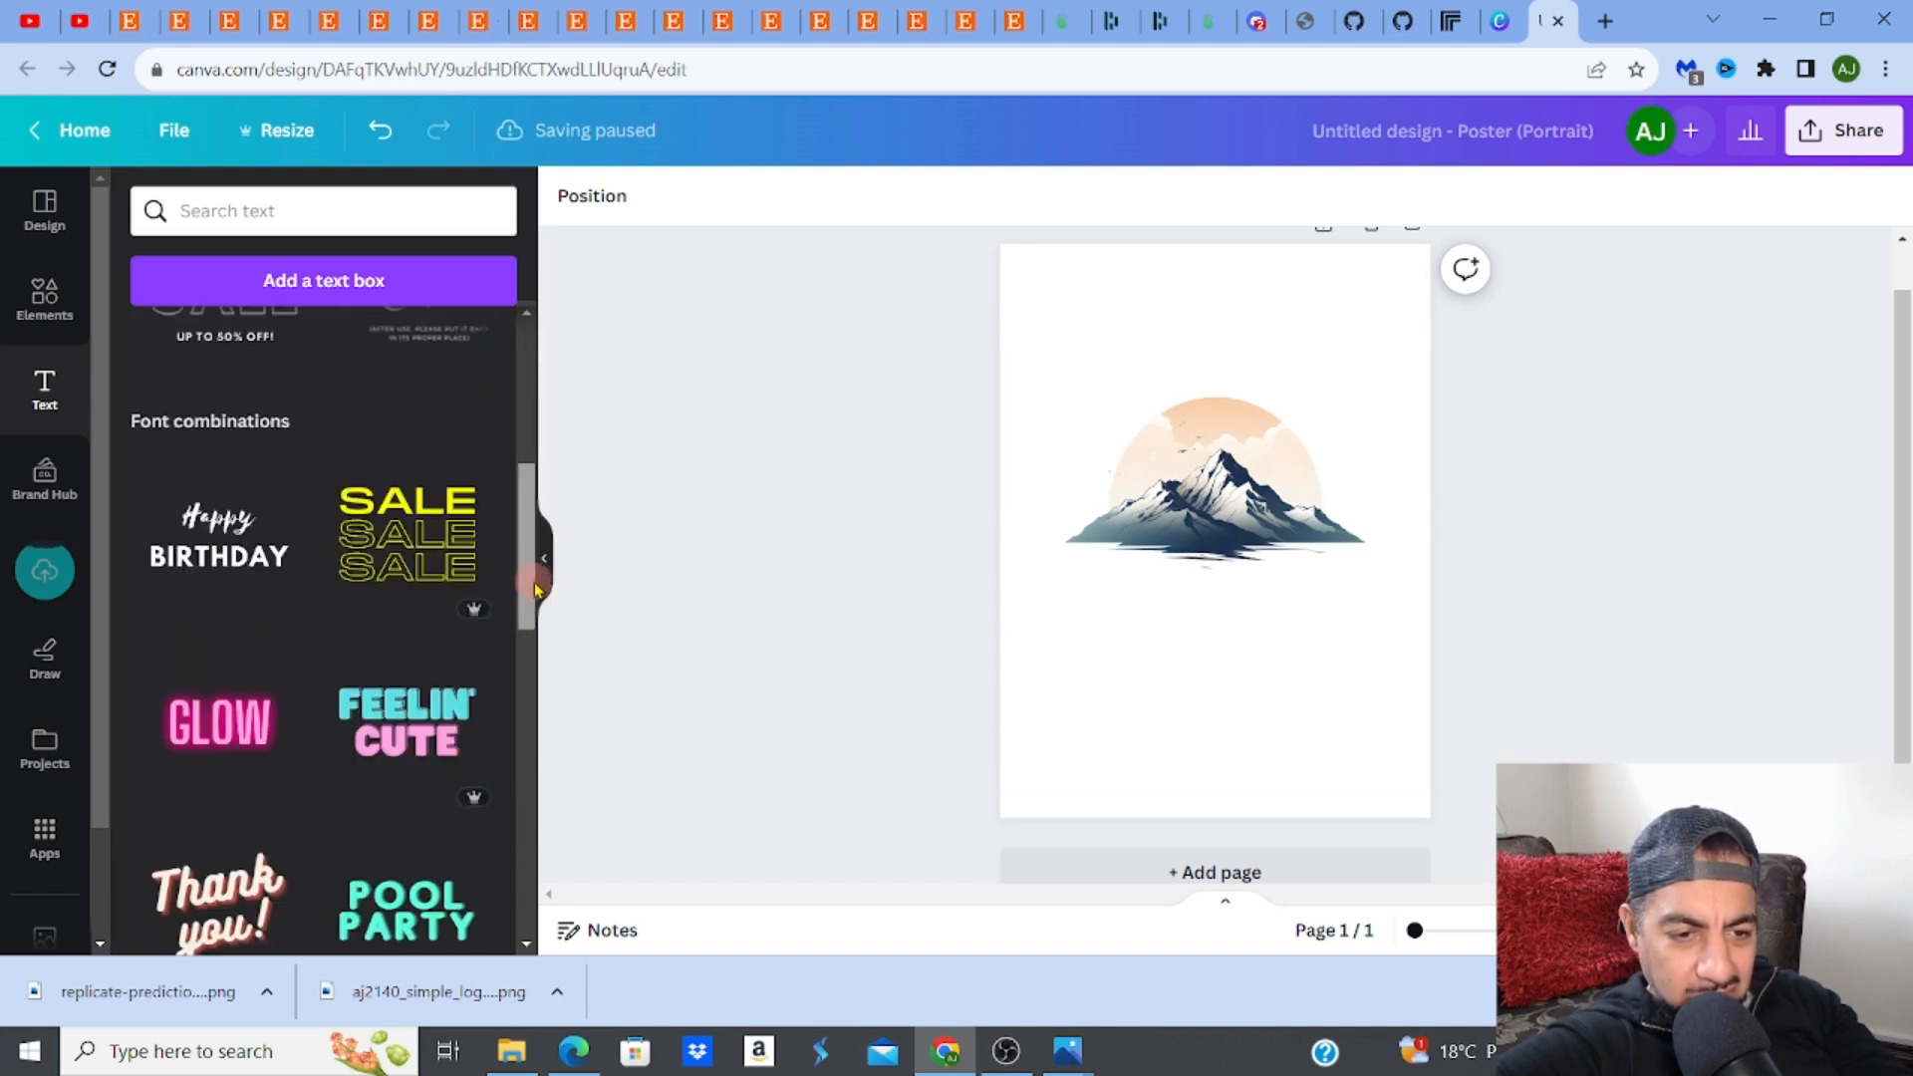
scroll(535, 581, up, 2)
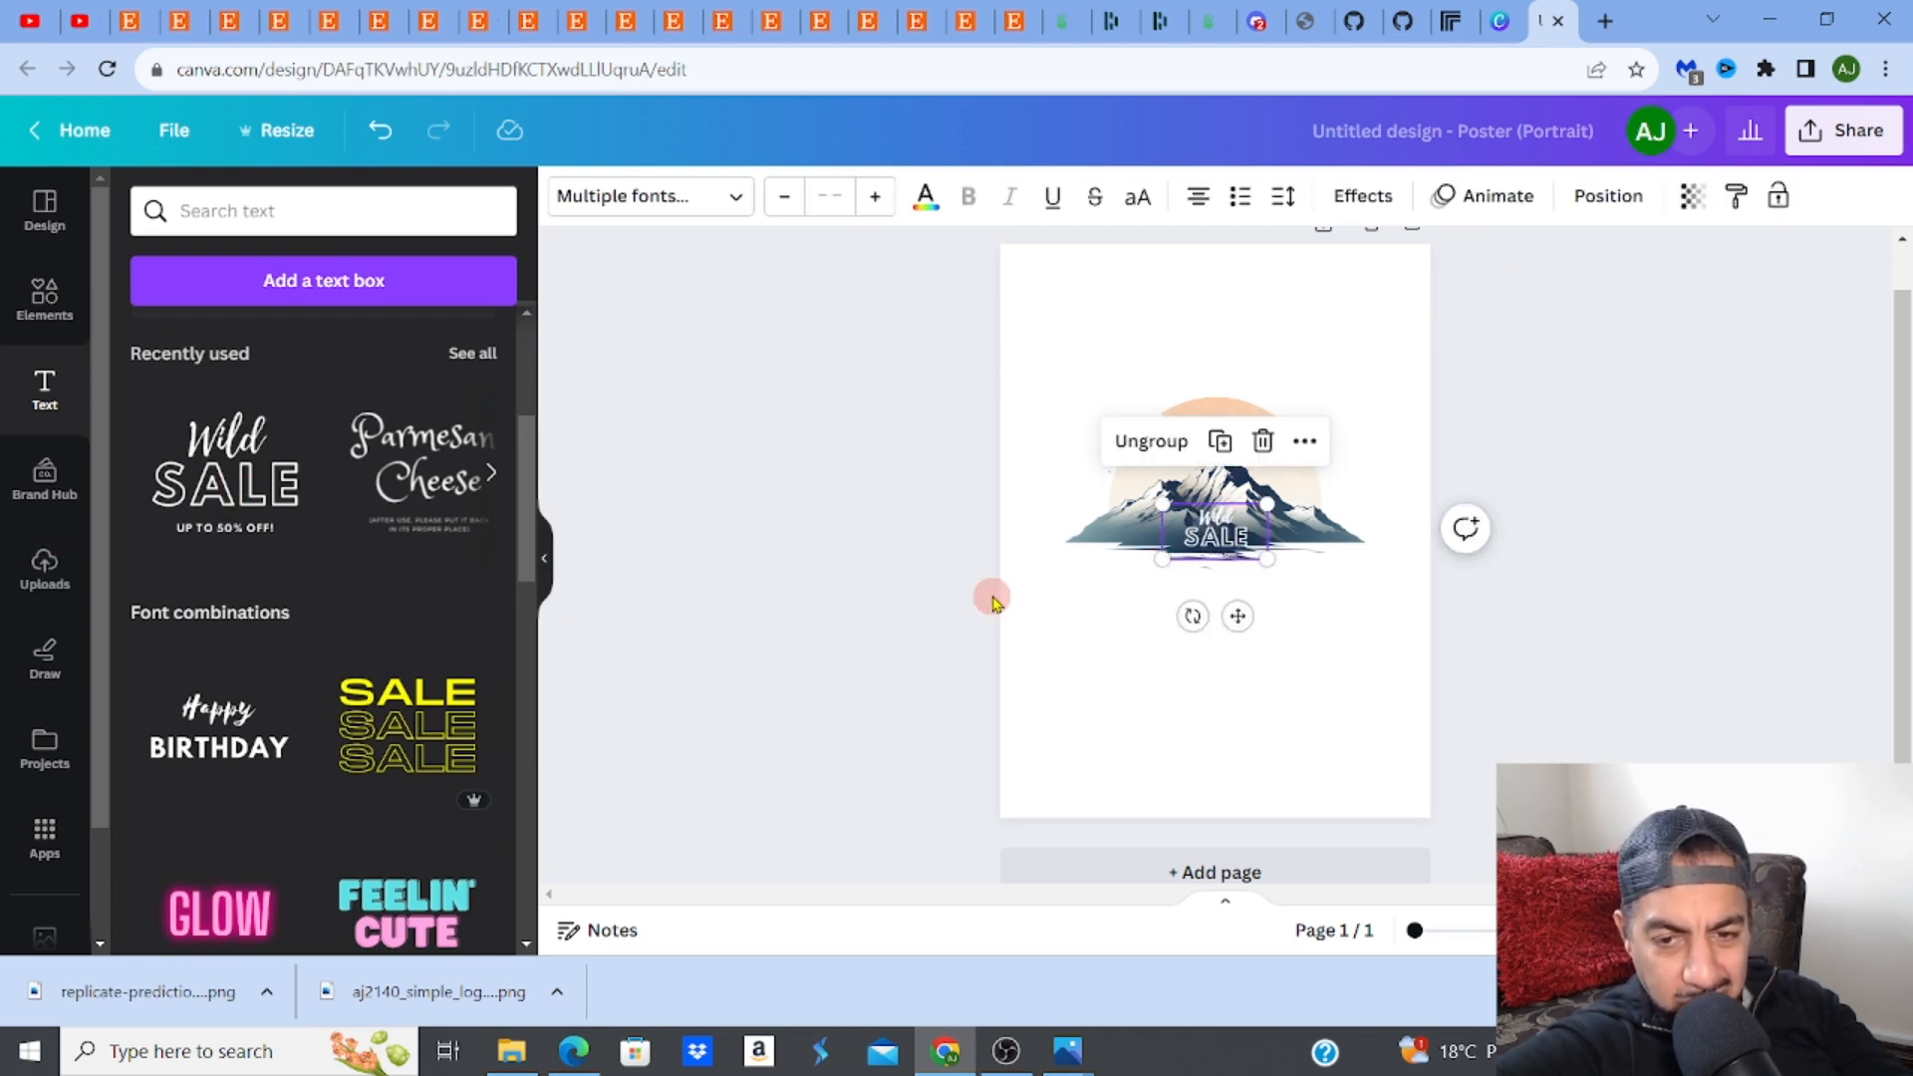
drag(1216, 530, 1230, 595)
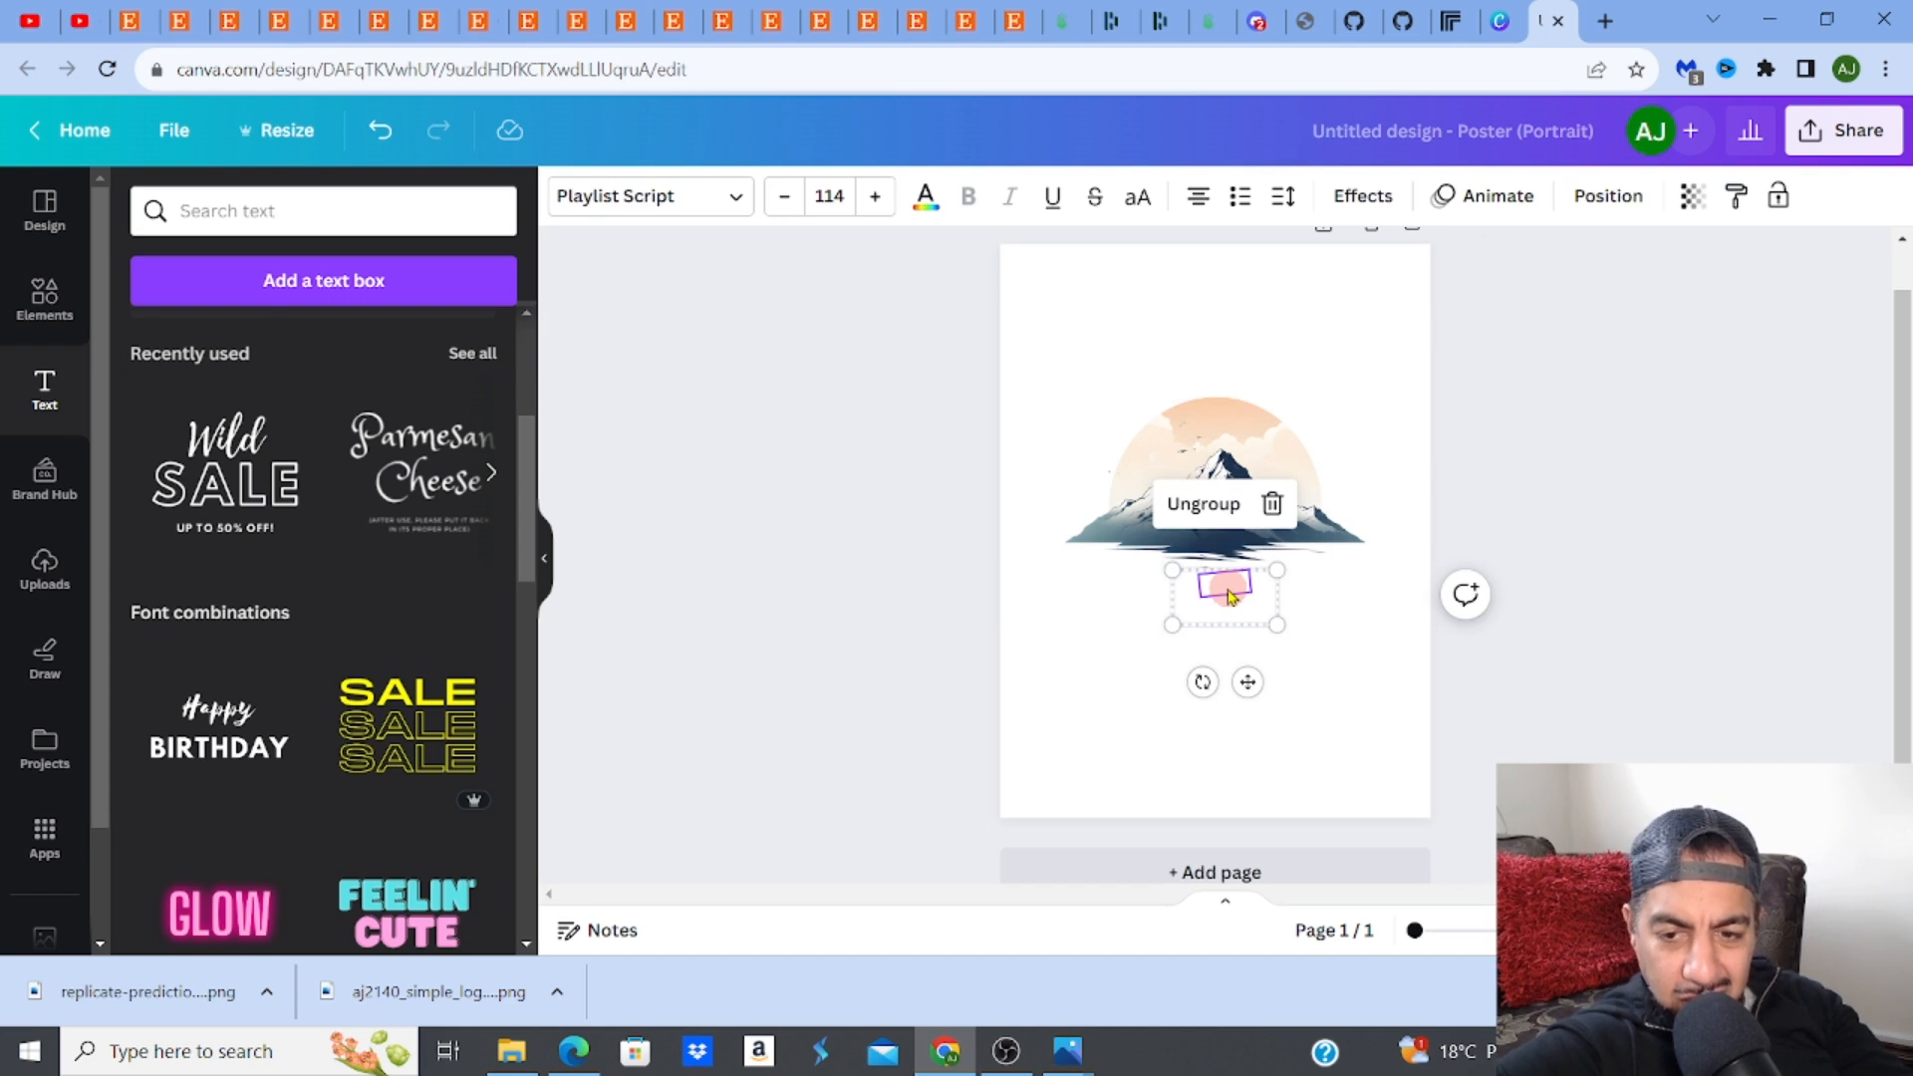
click(1231, 610)
click(1232, 622)
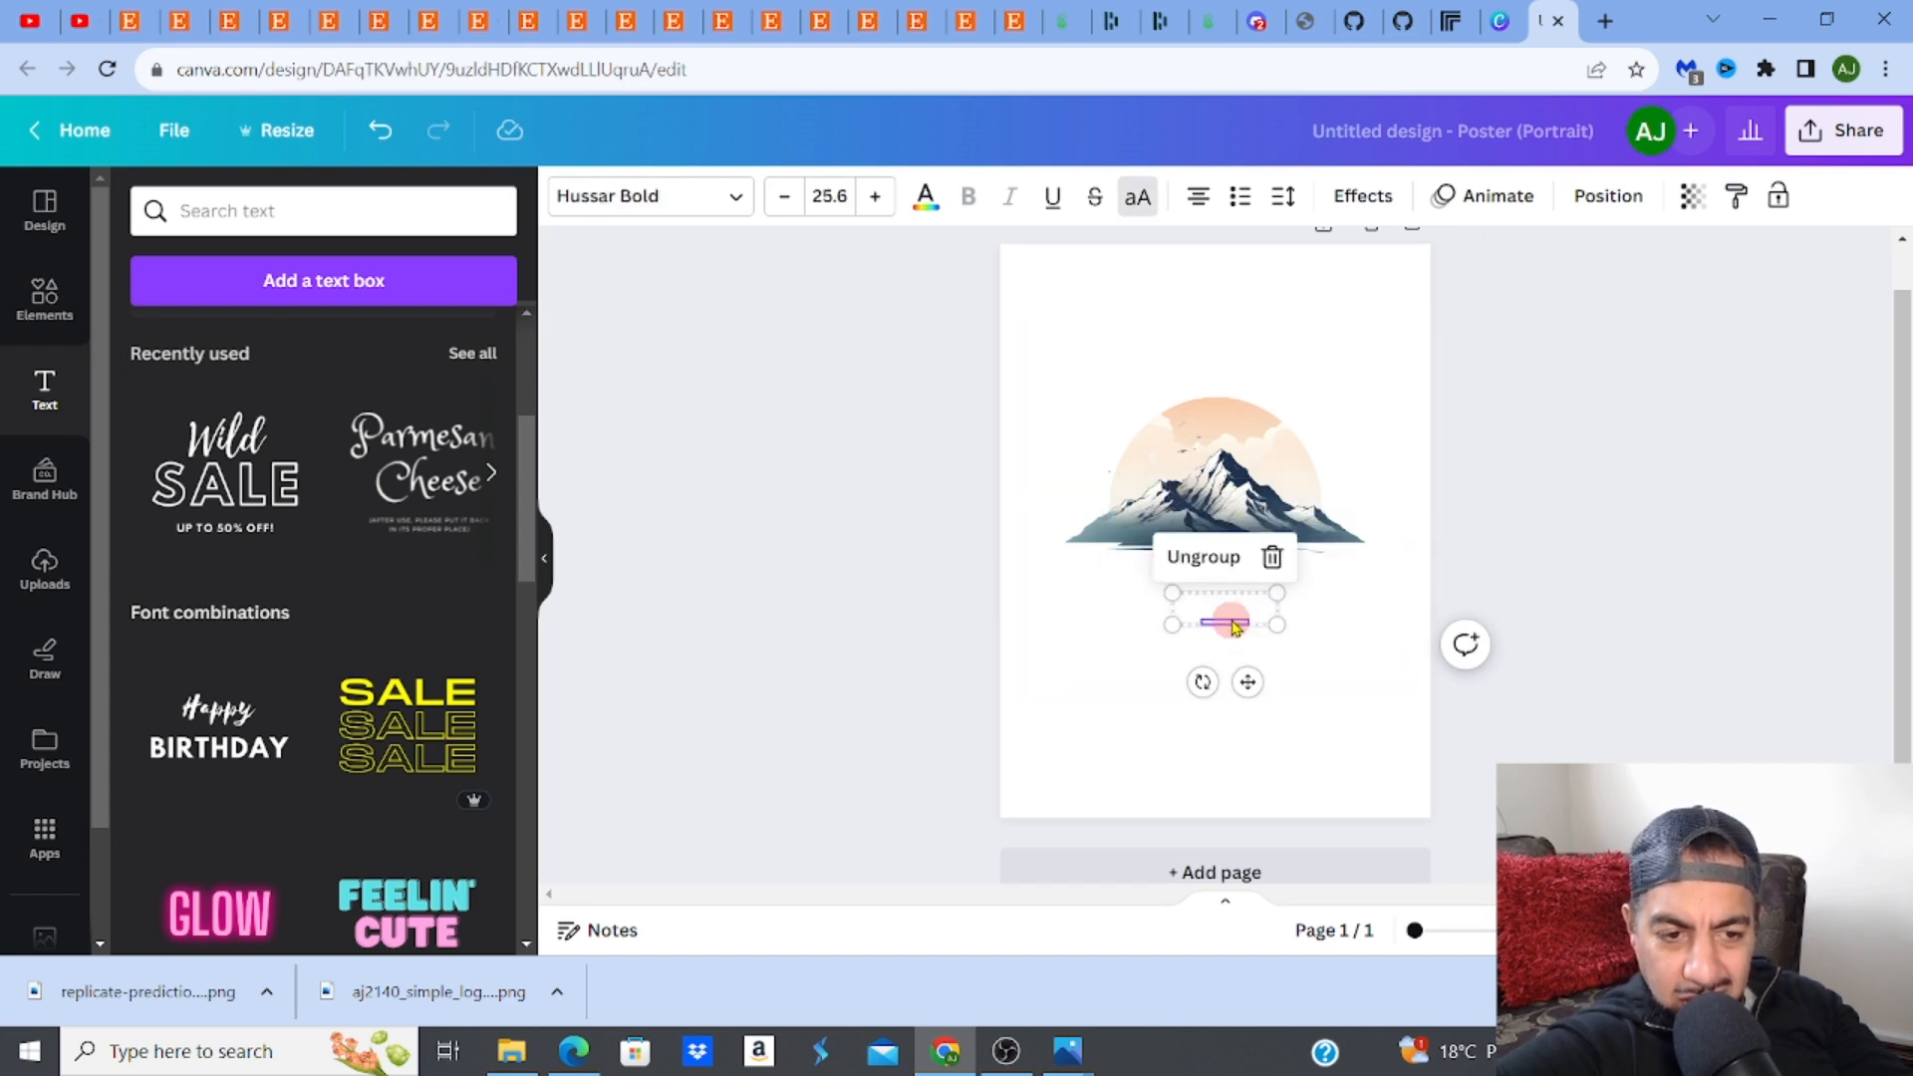
Remove the Wild Sale text pieces from beneath the mountain artwork
key(Delete)
double_click(1231, 621)
key(BackSpace)
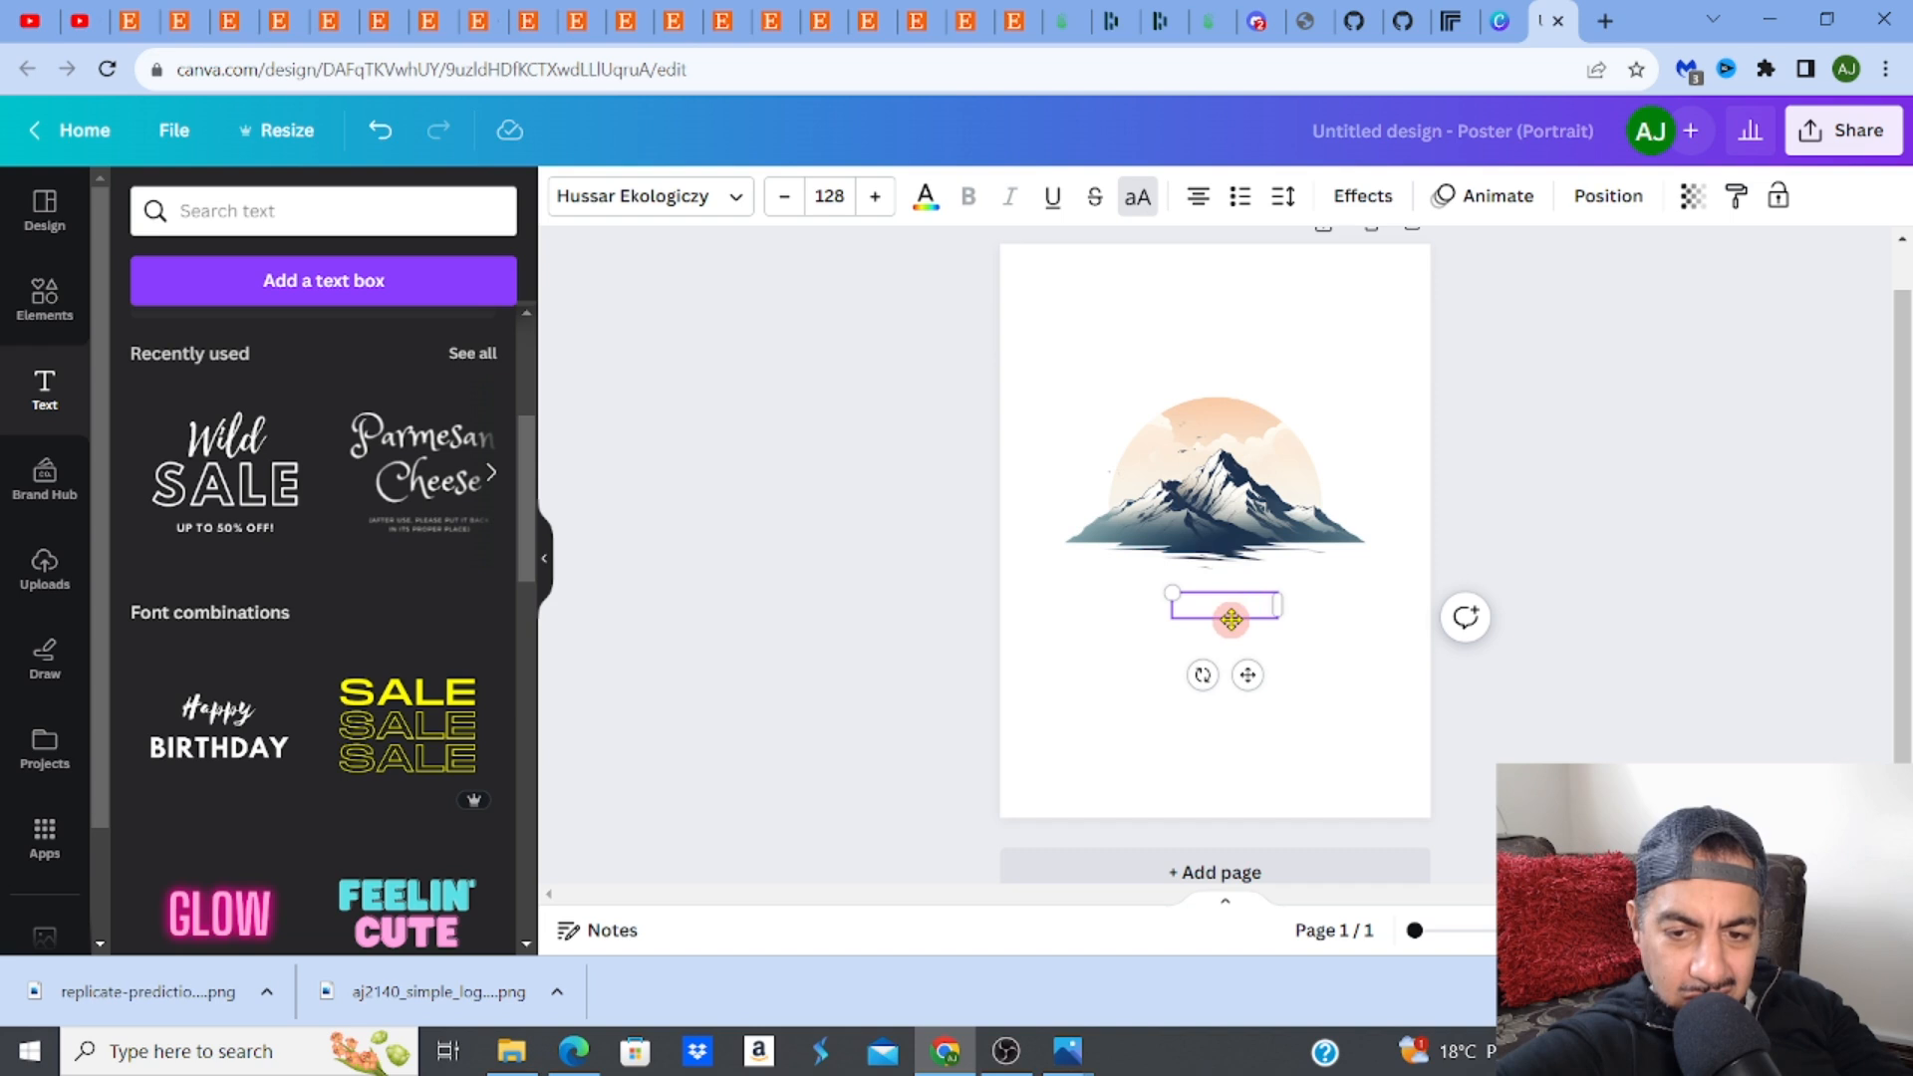
drag(1173, 592, 1319, 705)
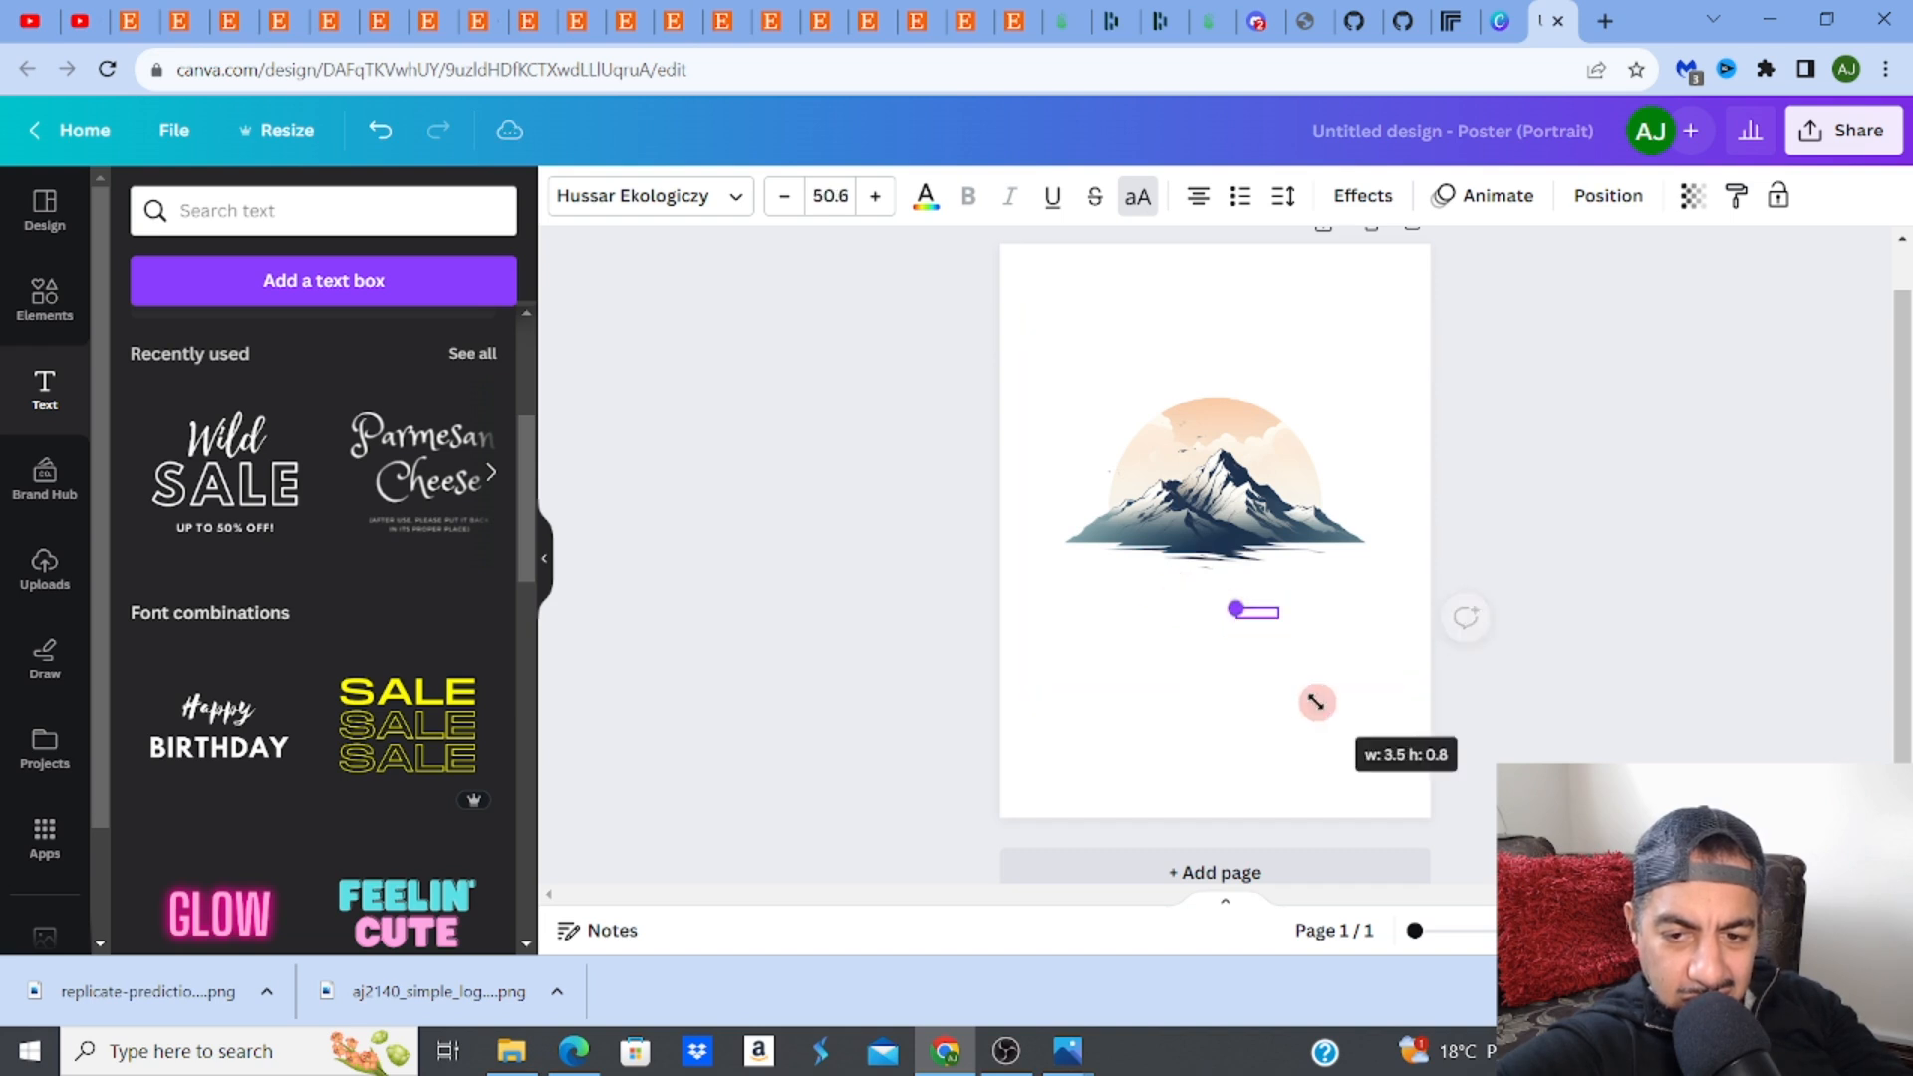
click(382, 134)
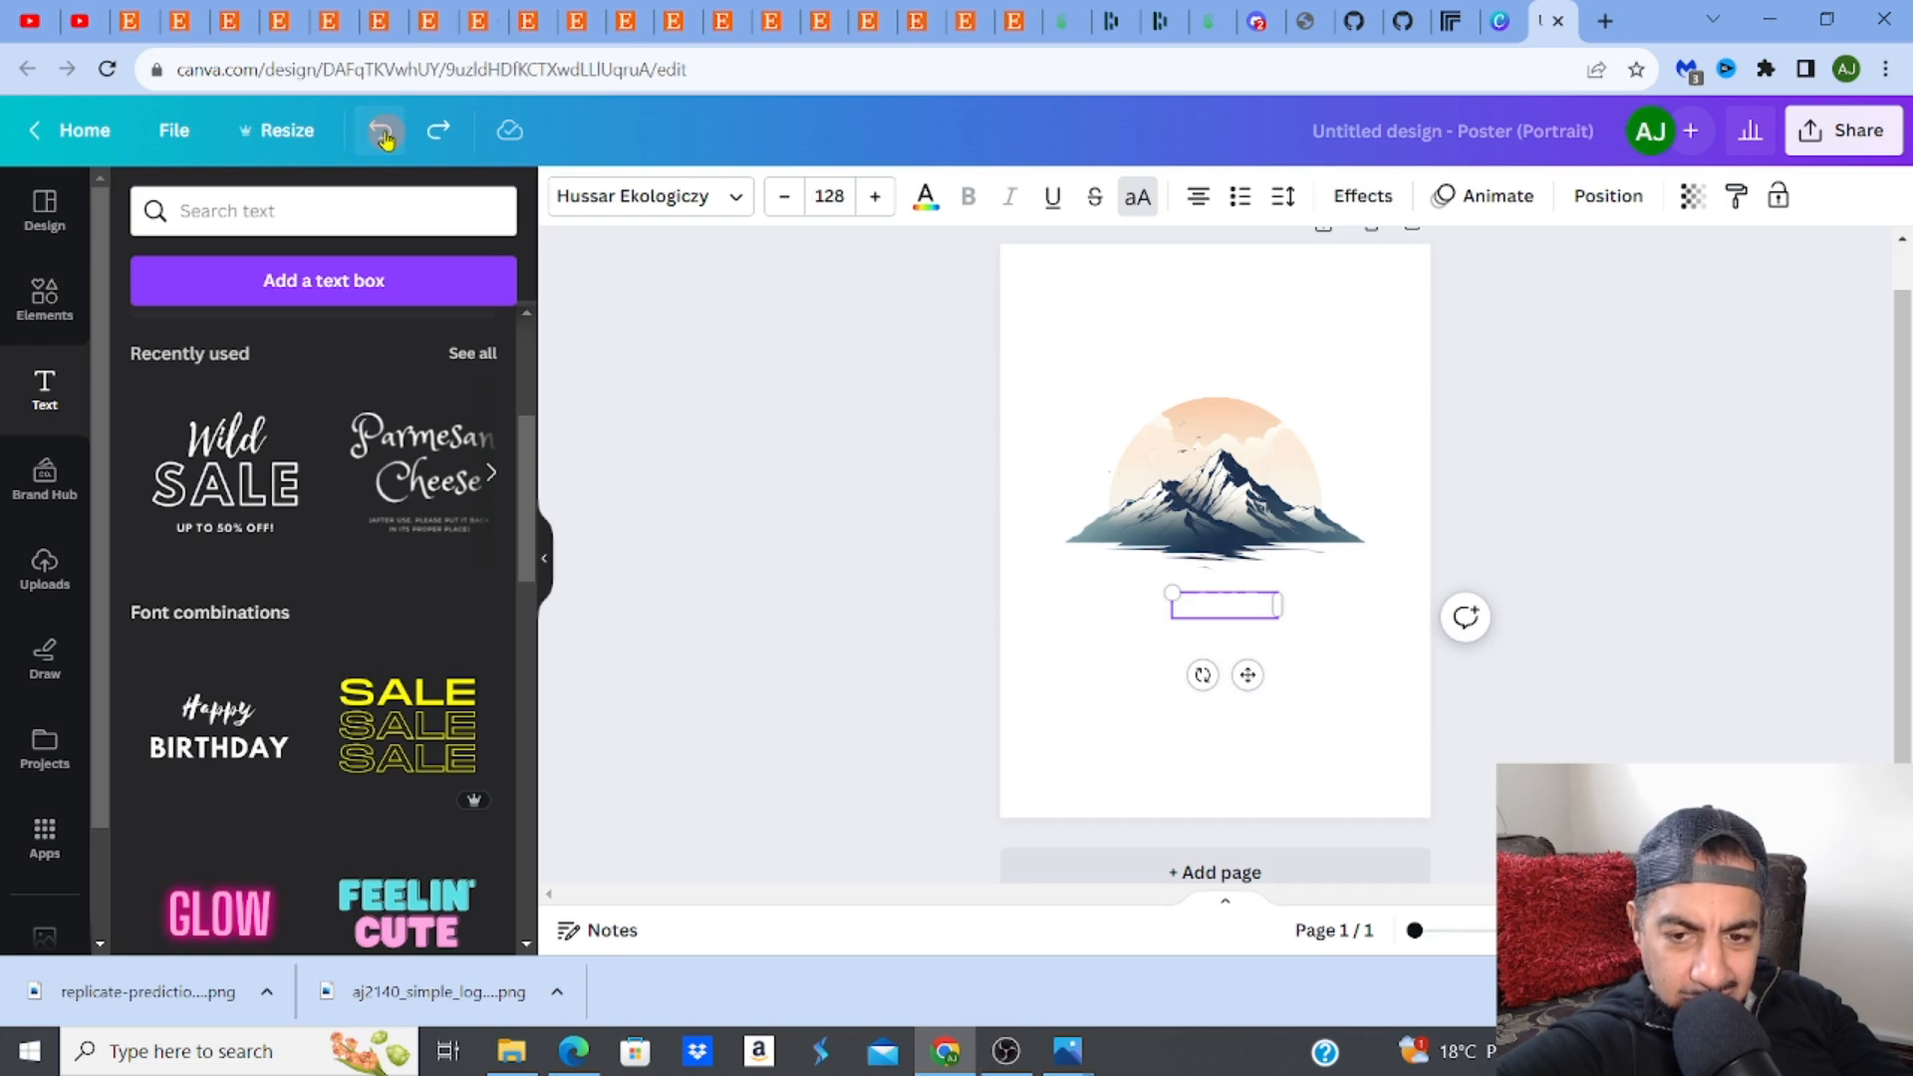
click(382, 135)
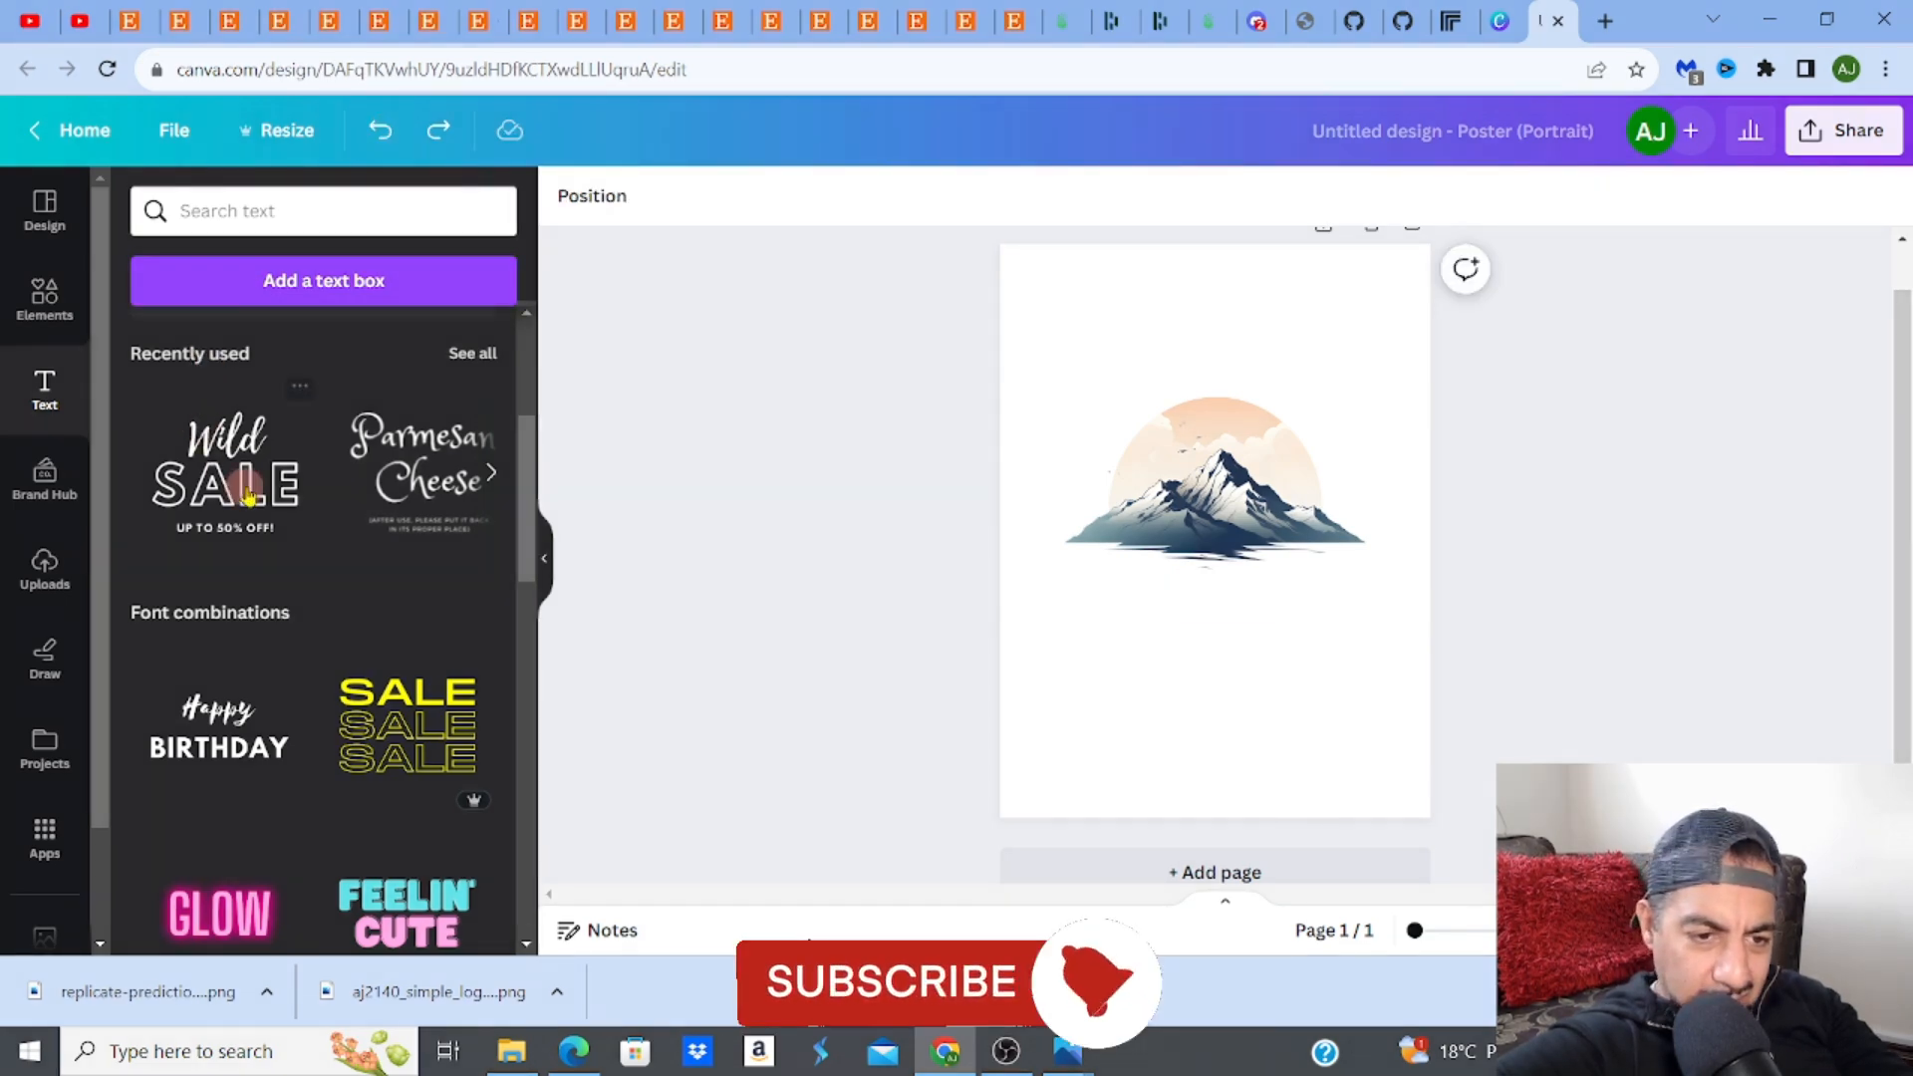
Add a heading text box over the mountain reading "Mountain Trekking" on two lines
drag(526, 458, 509, 346)
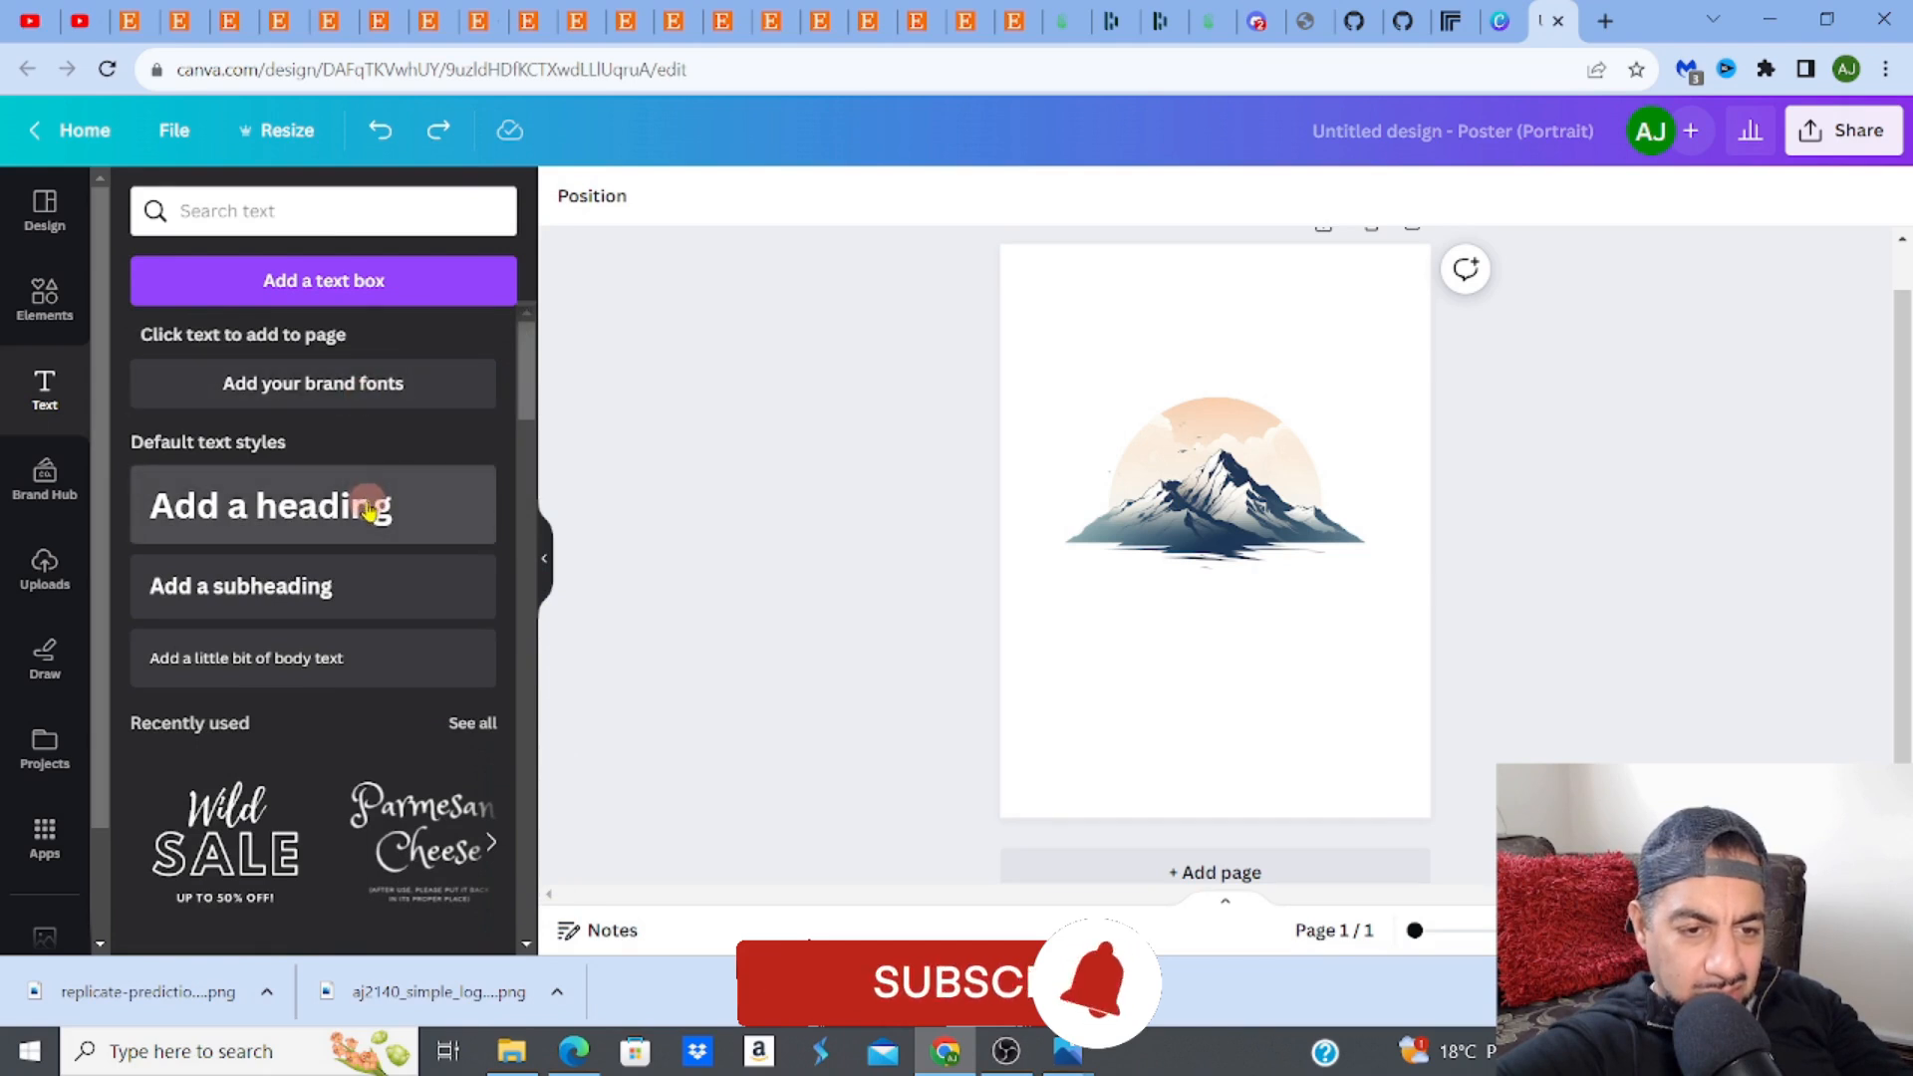
click(359, 299)
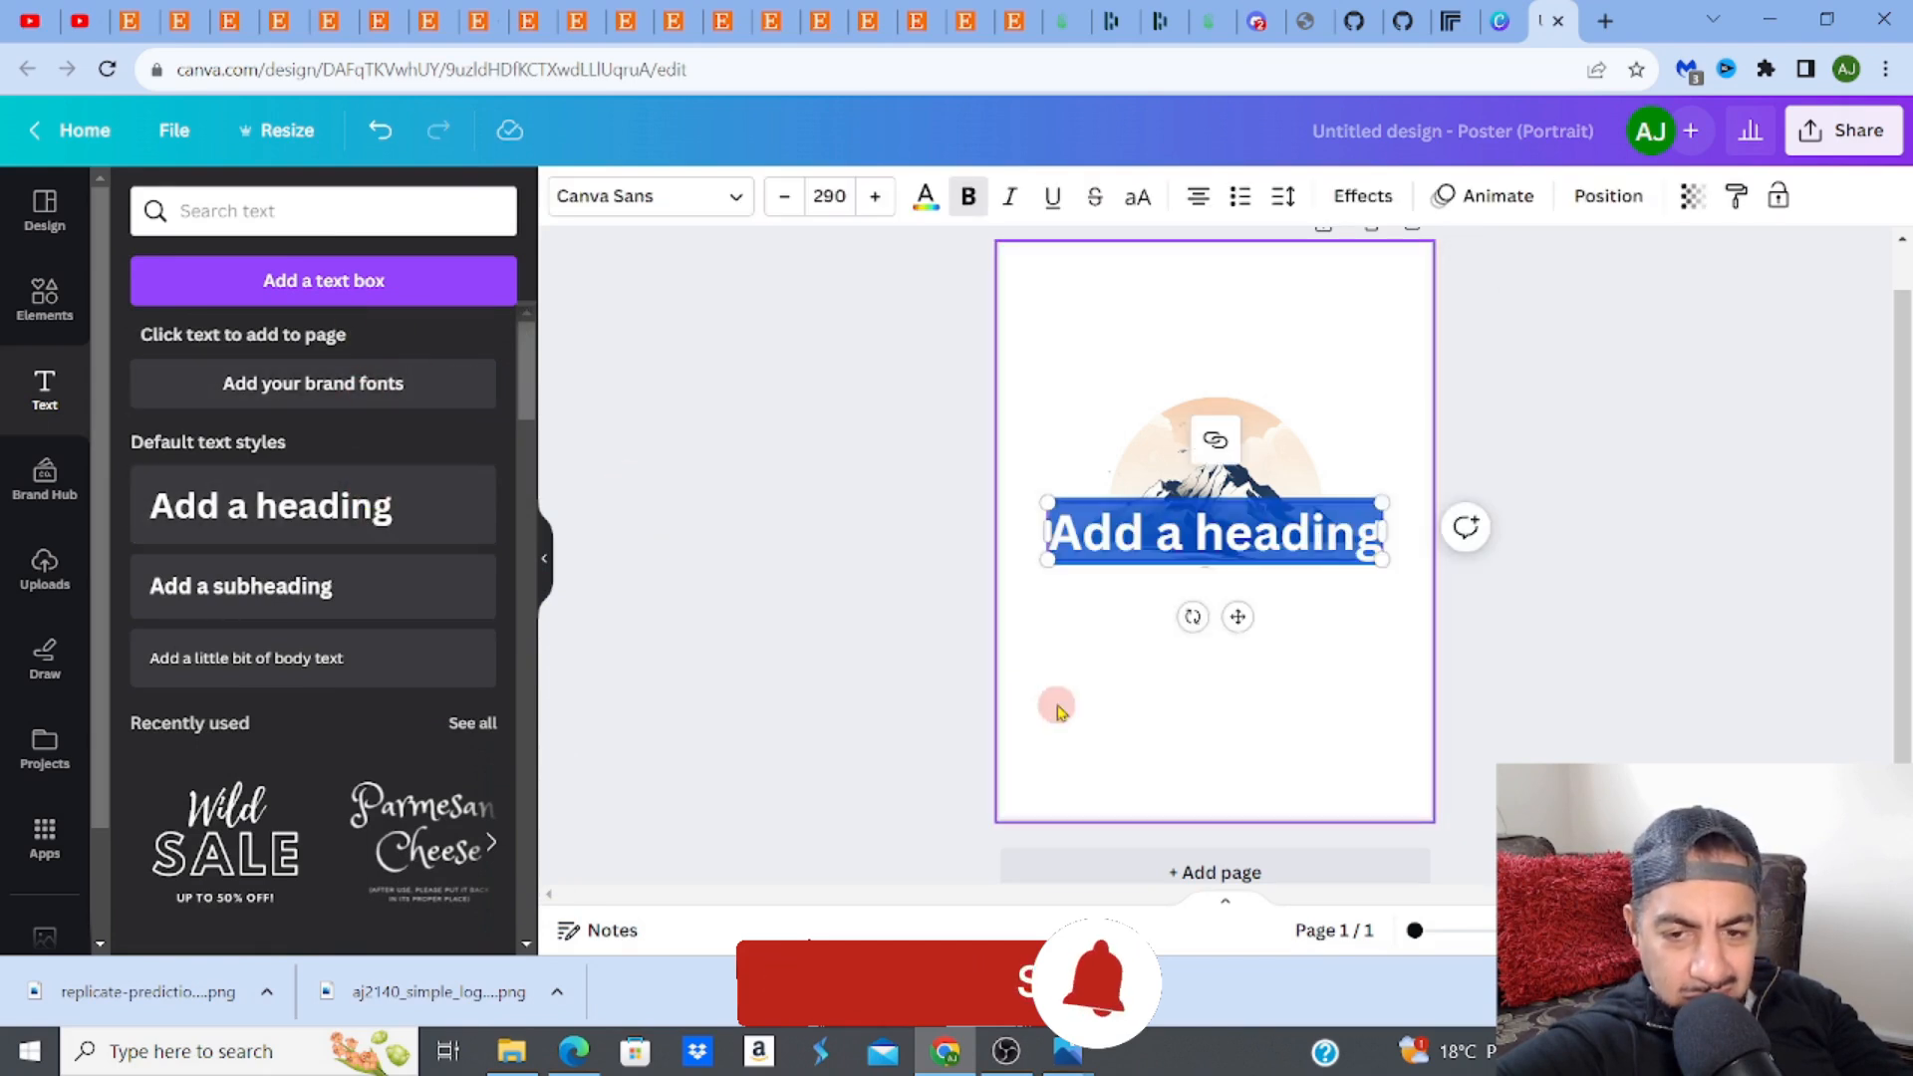
text(Mo)
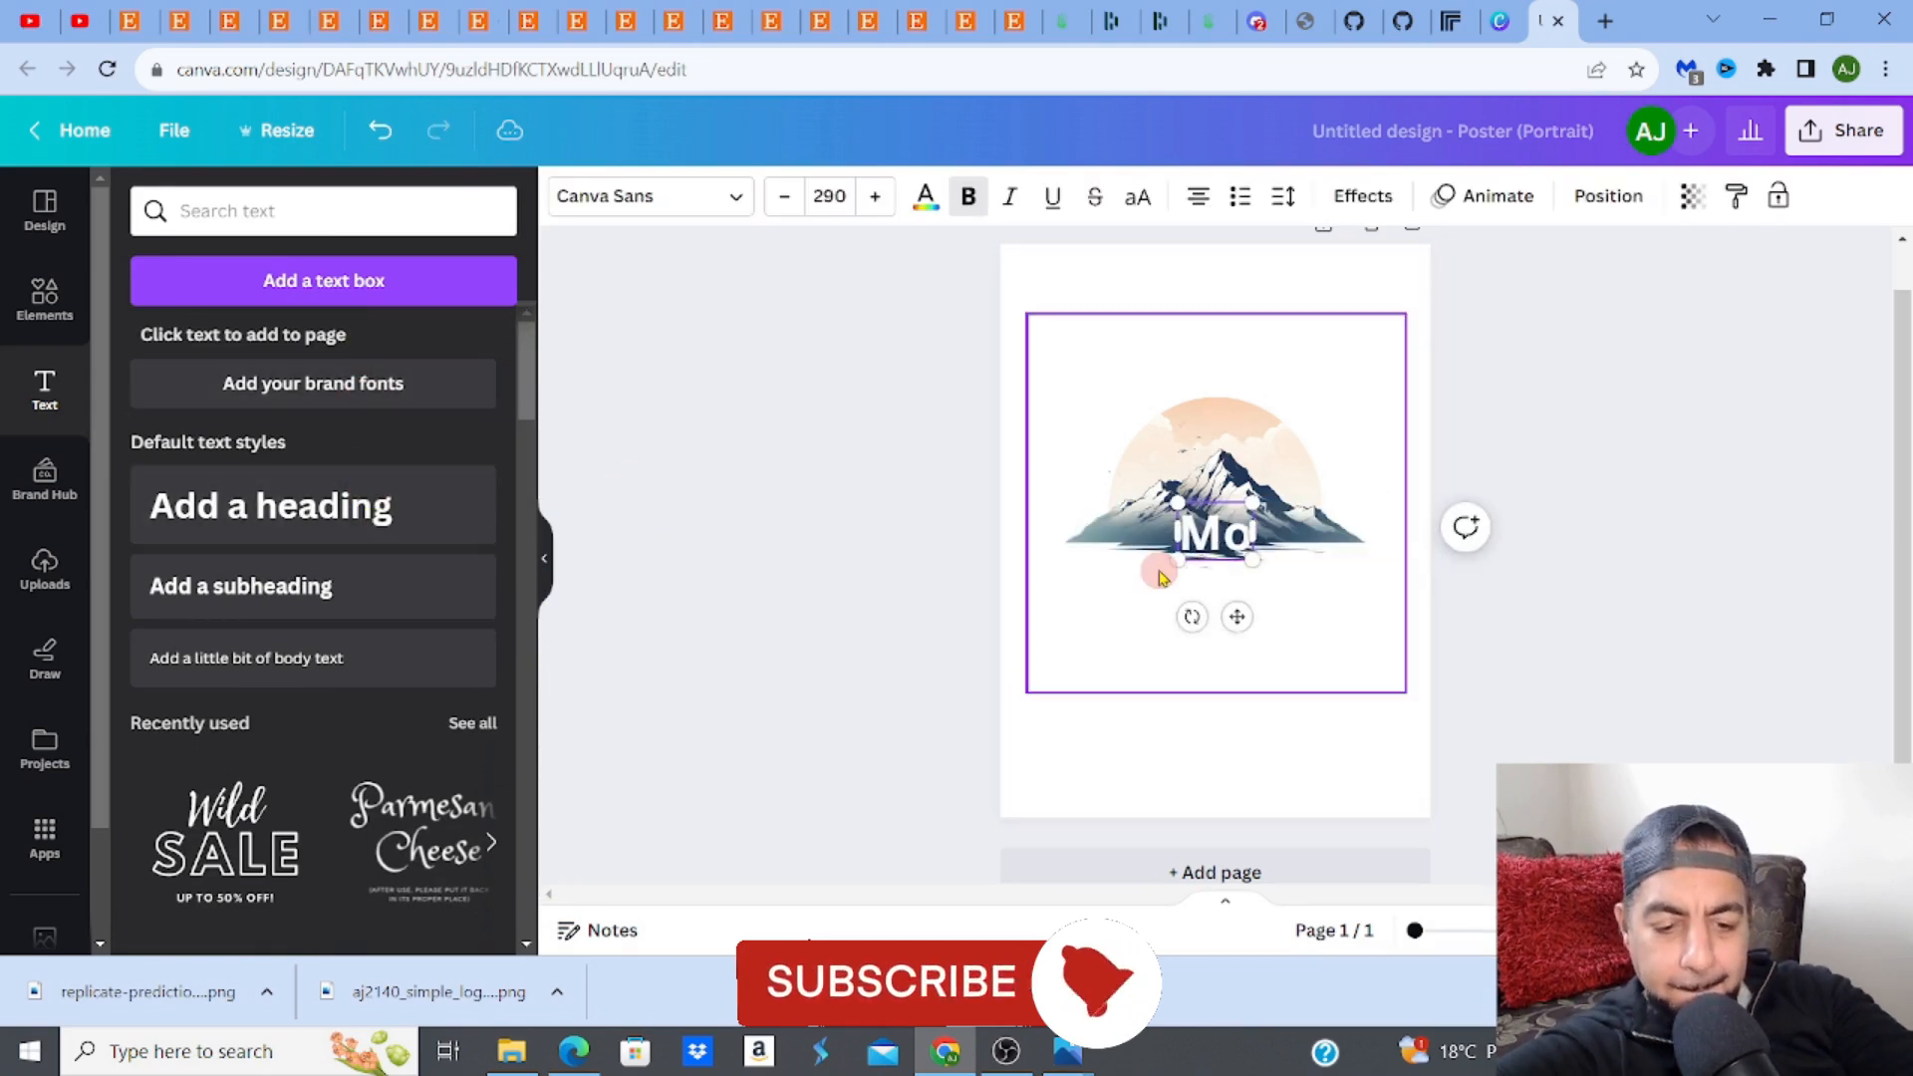
text(untain)
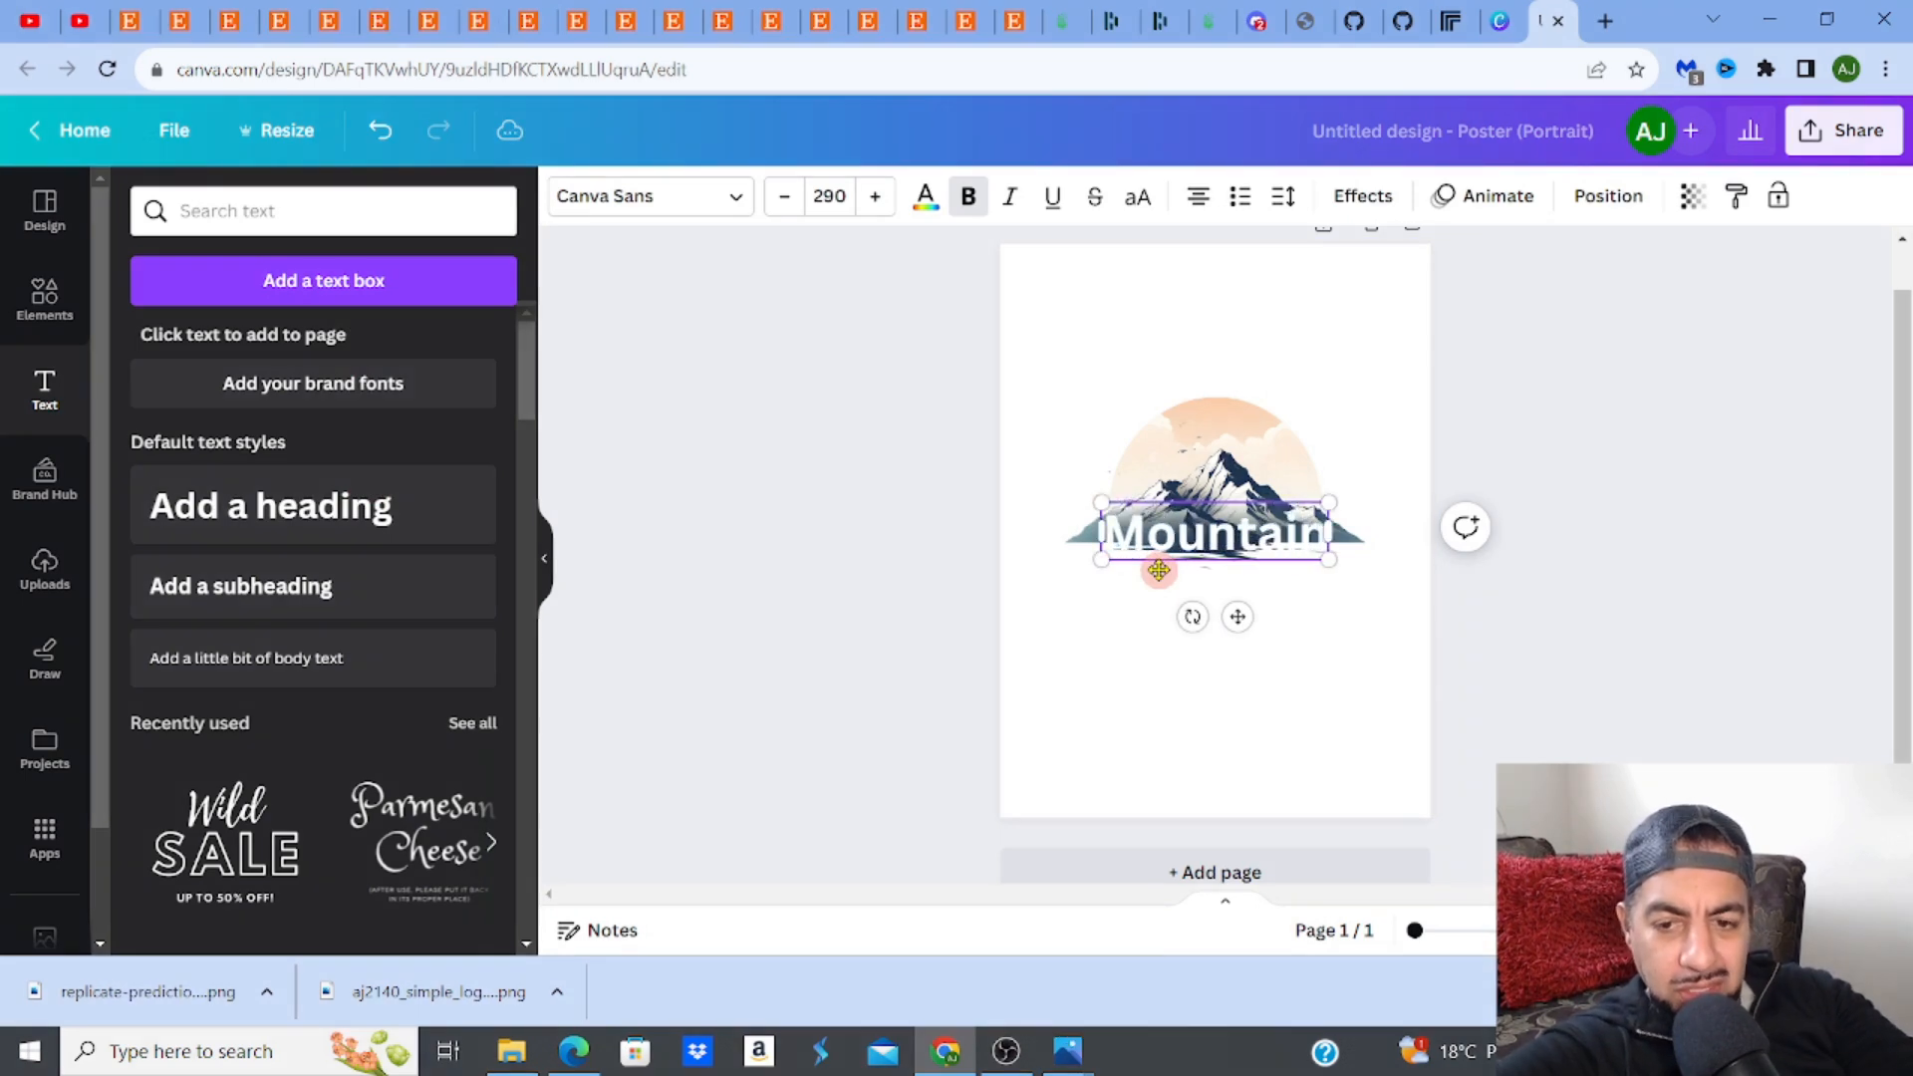
key(Return)
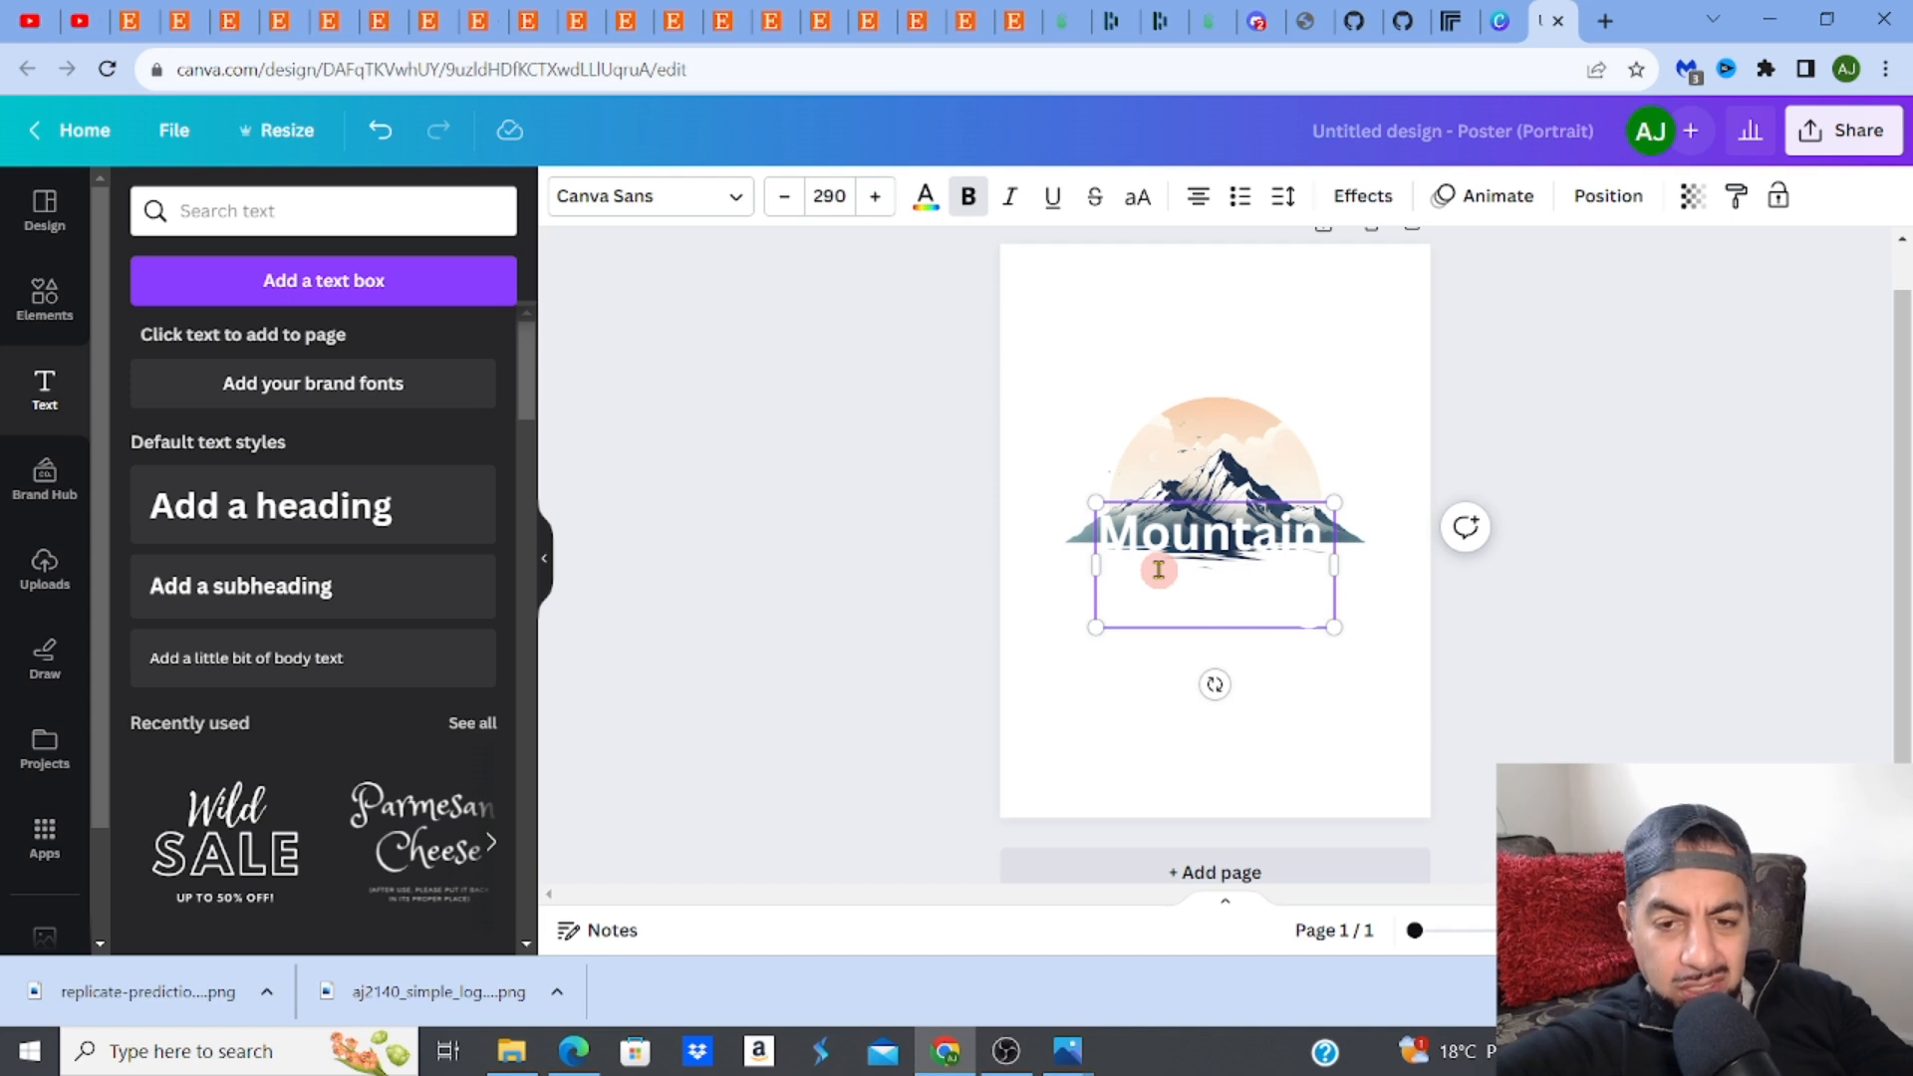
drag(1321, 646, 1349, 649)
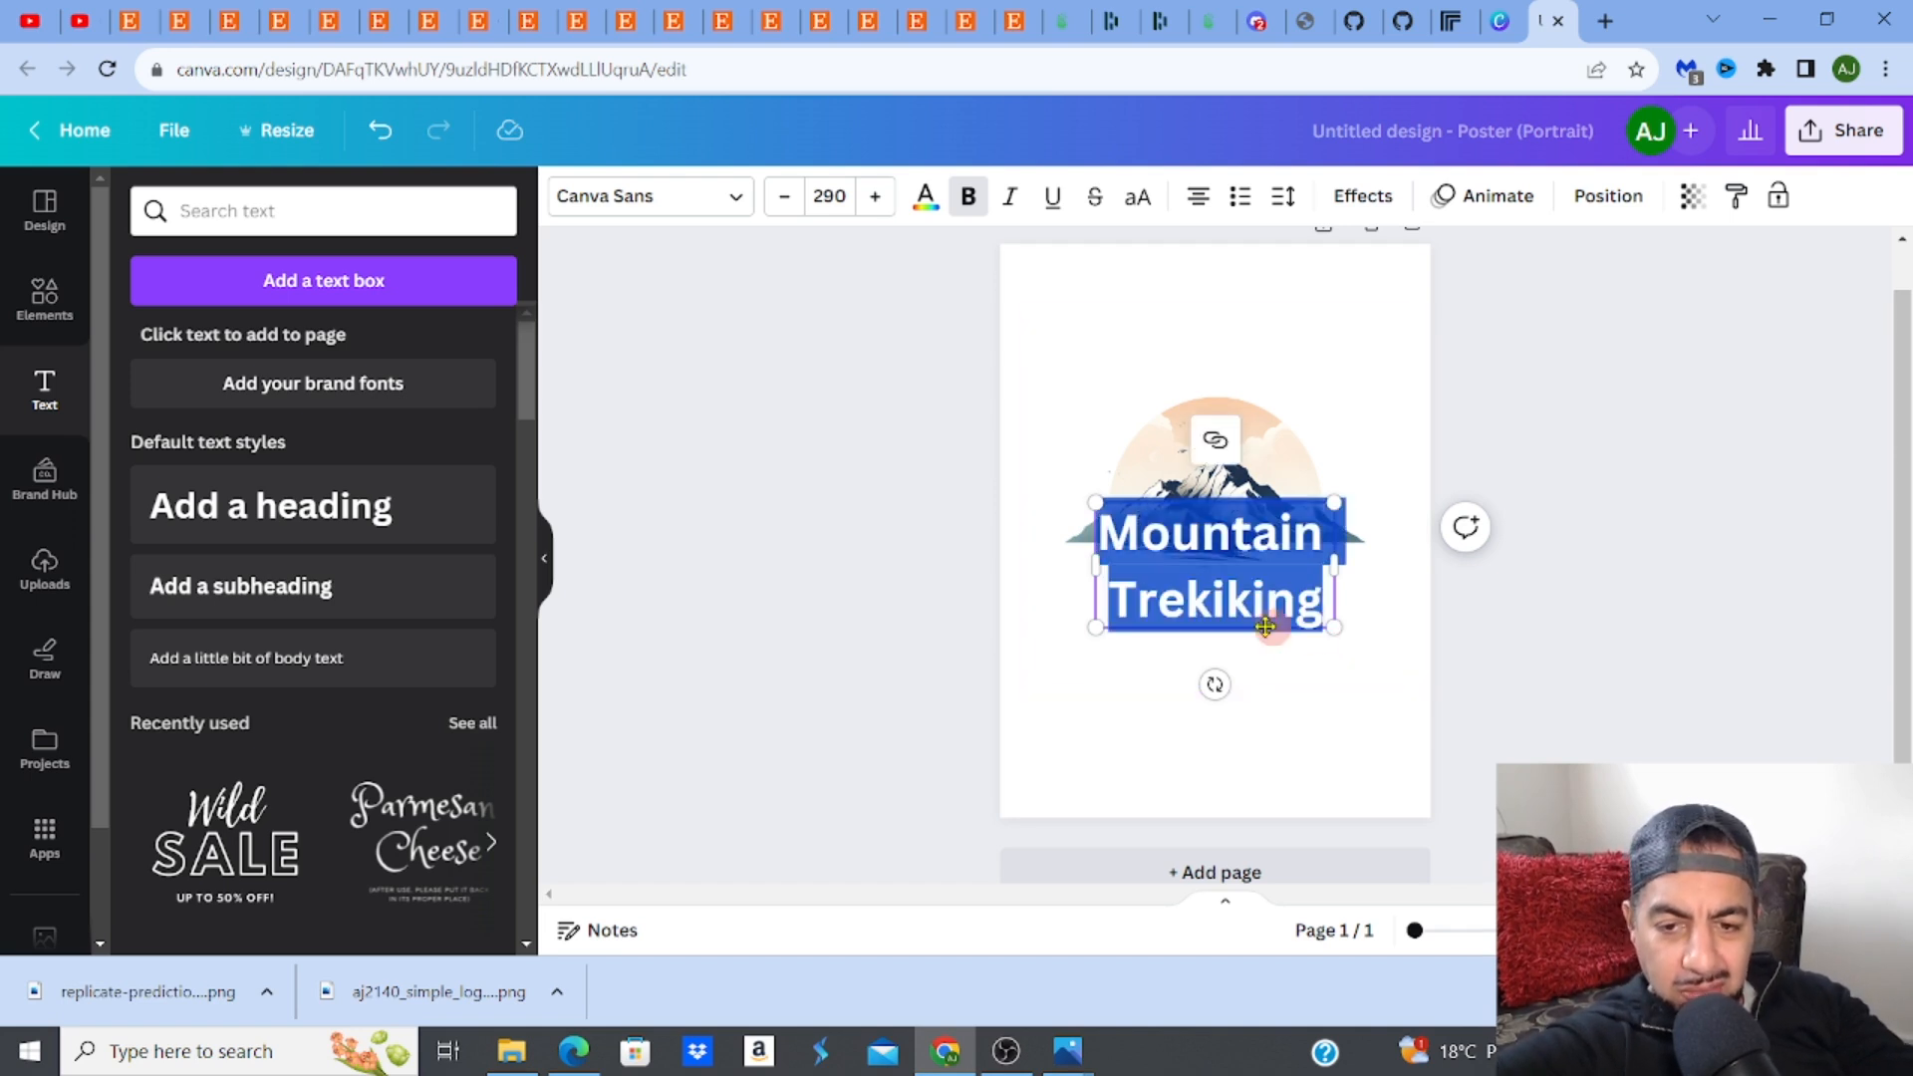
click(1230, 610)
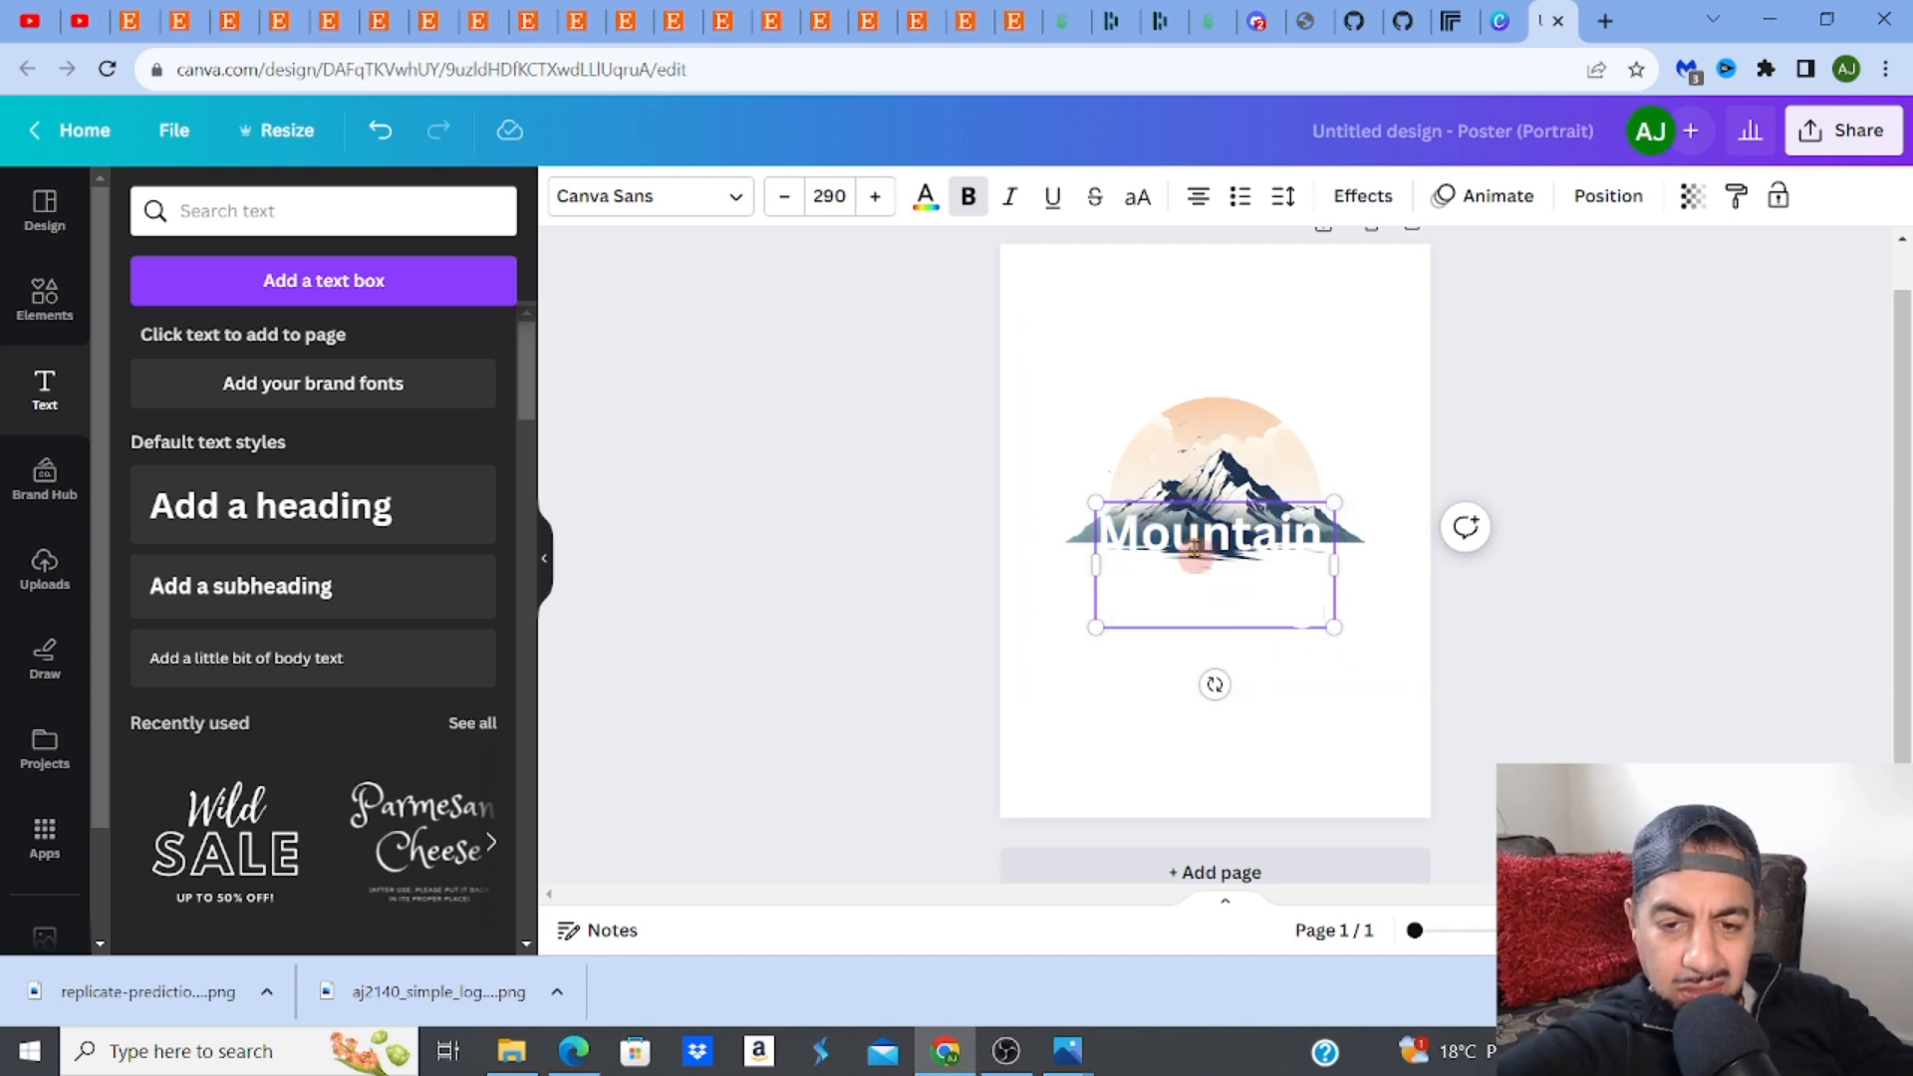
Color both lines of the Mountain Trekking heading black
triple_click(1156, 546)
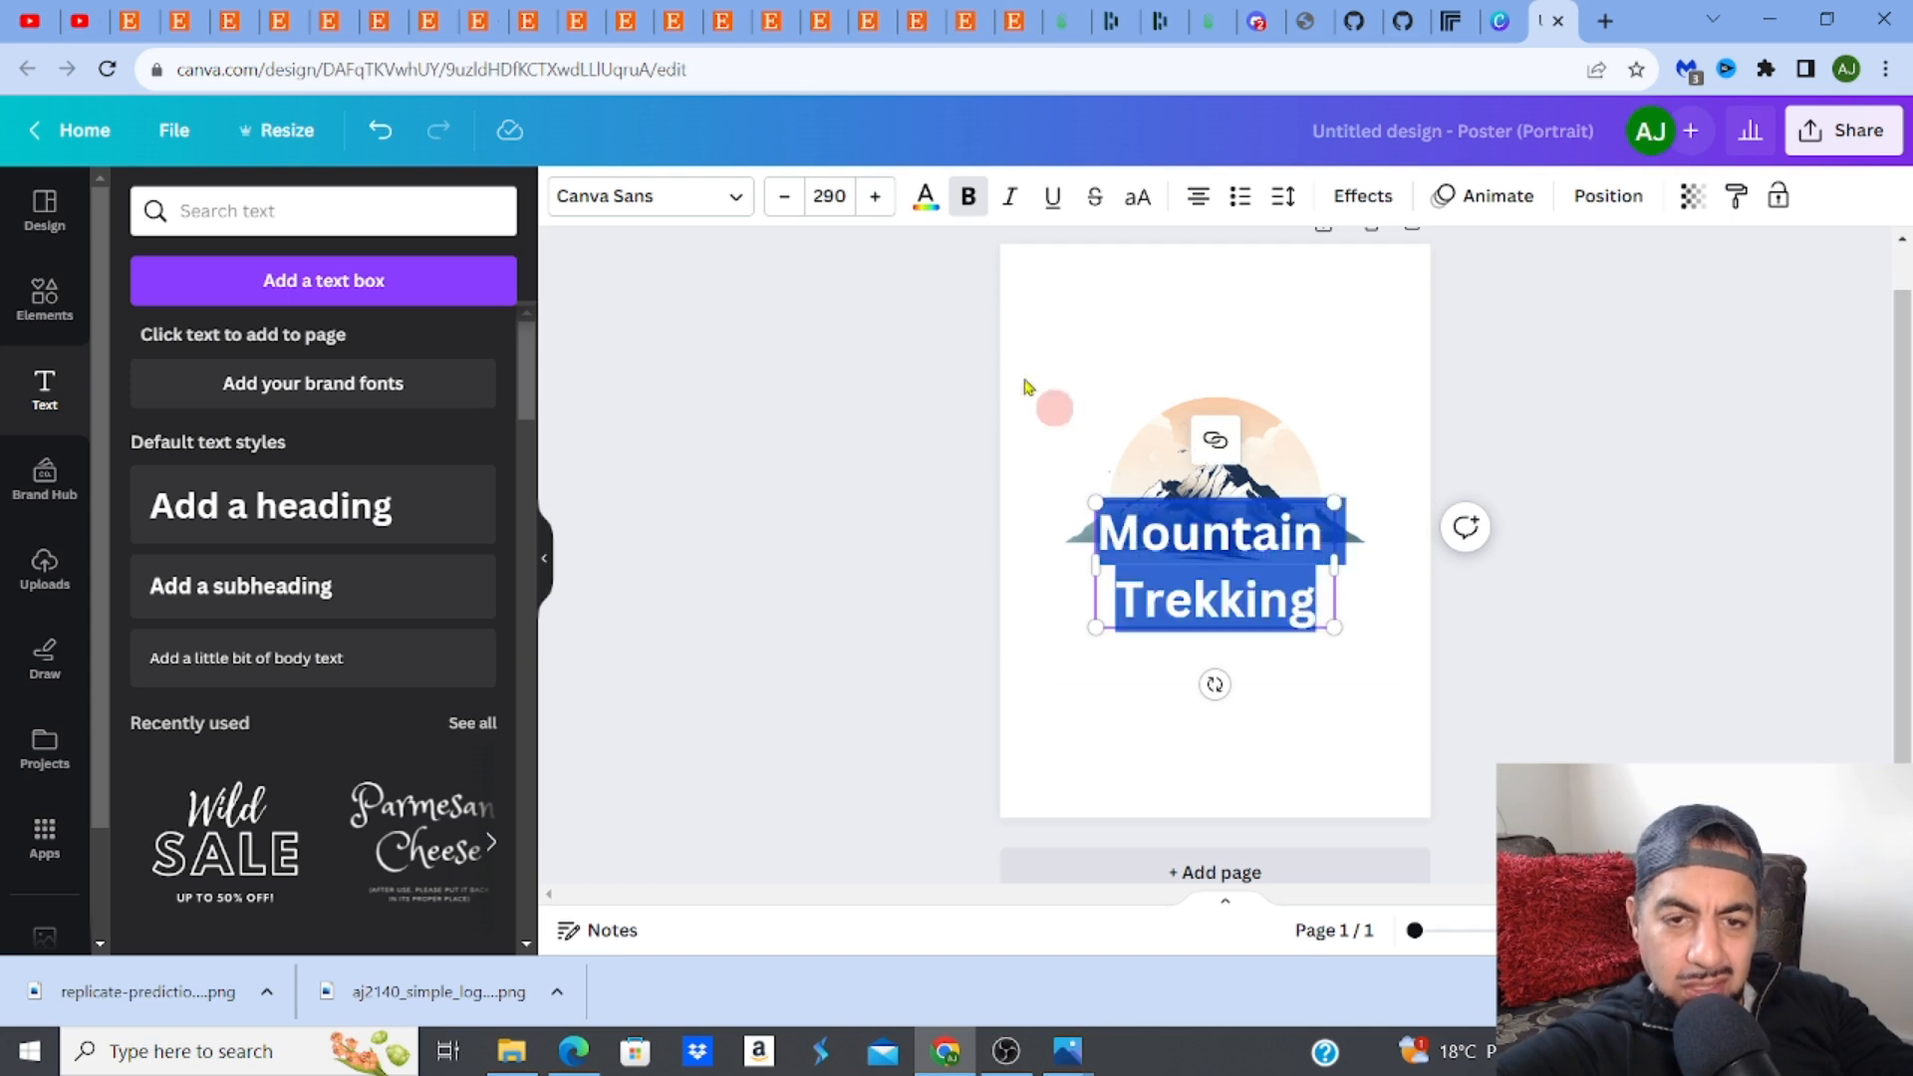
click(924, 213)
click(149, 797)
Set only the word "Mountain" in the heading to the Architype Bayer-type font
drag(1118, 533, 1328, 545)
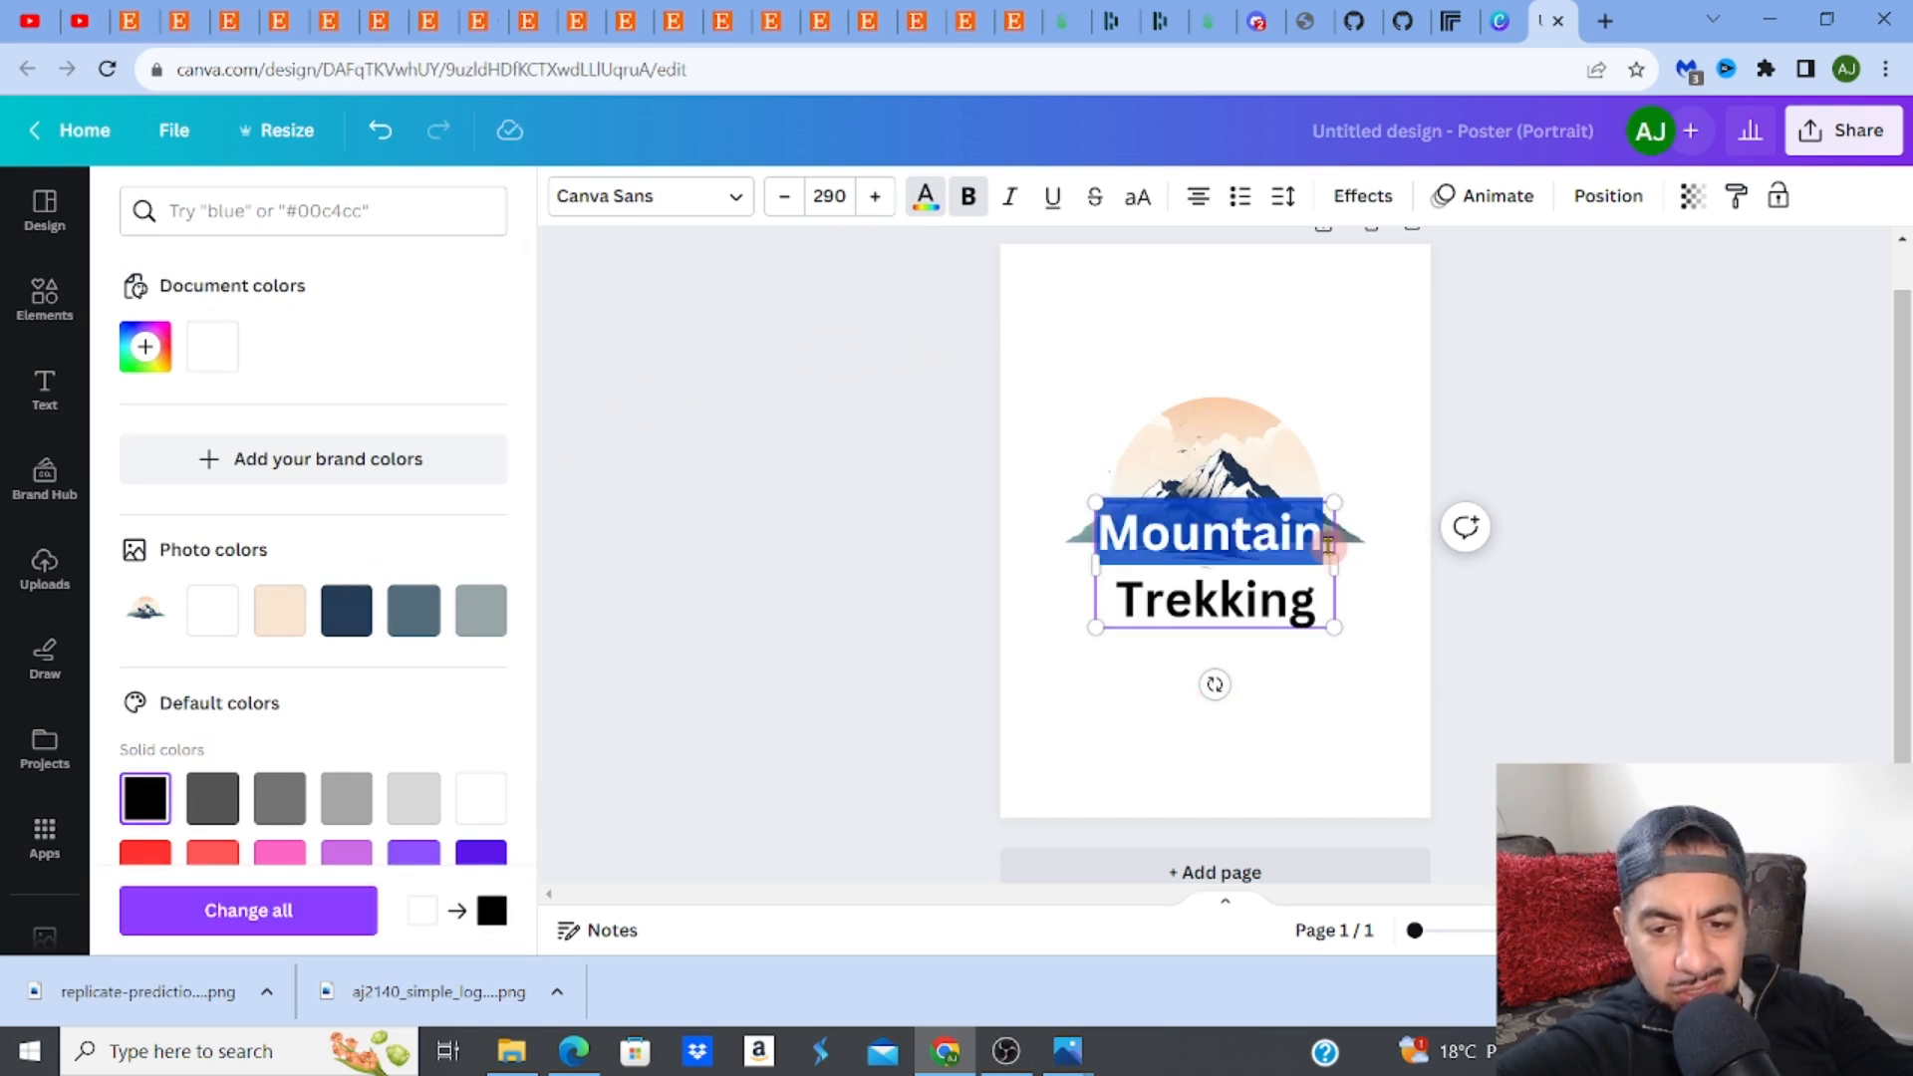
click(736, 203)
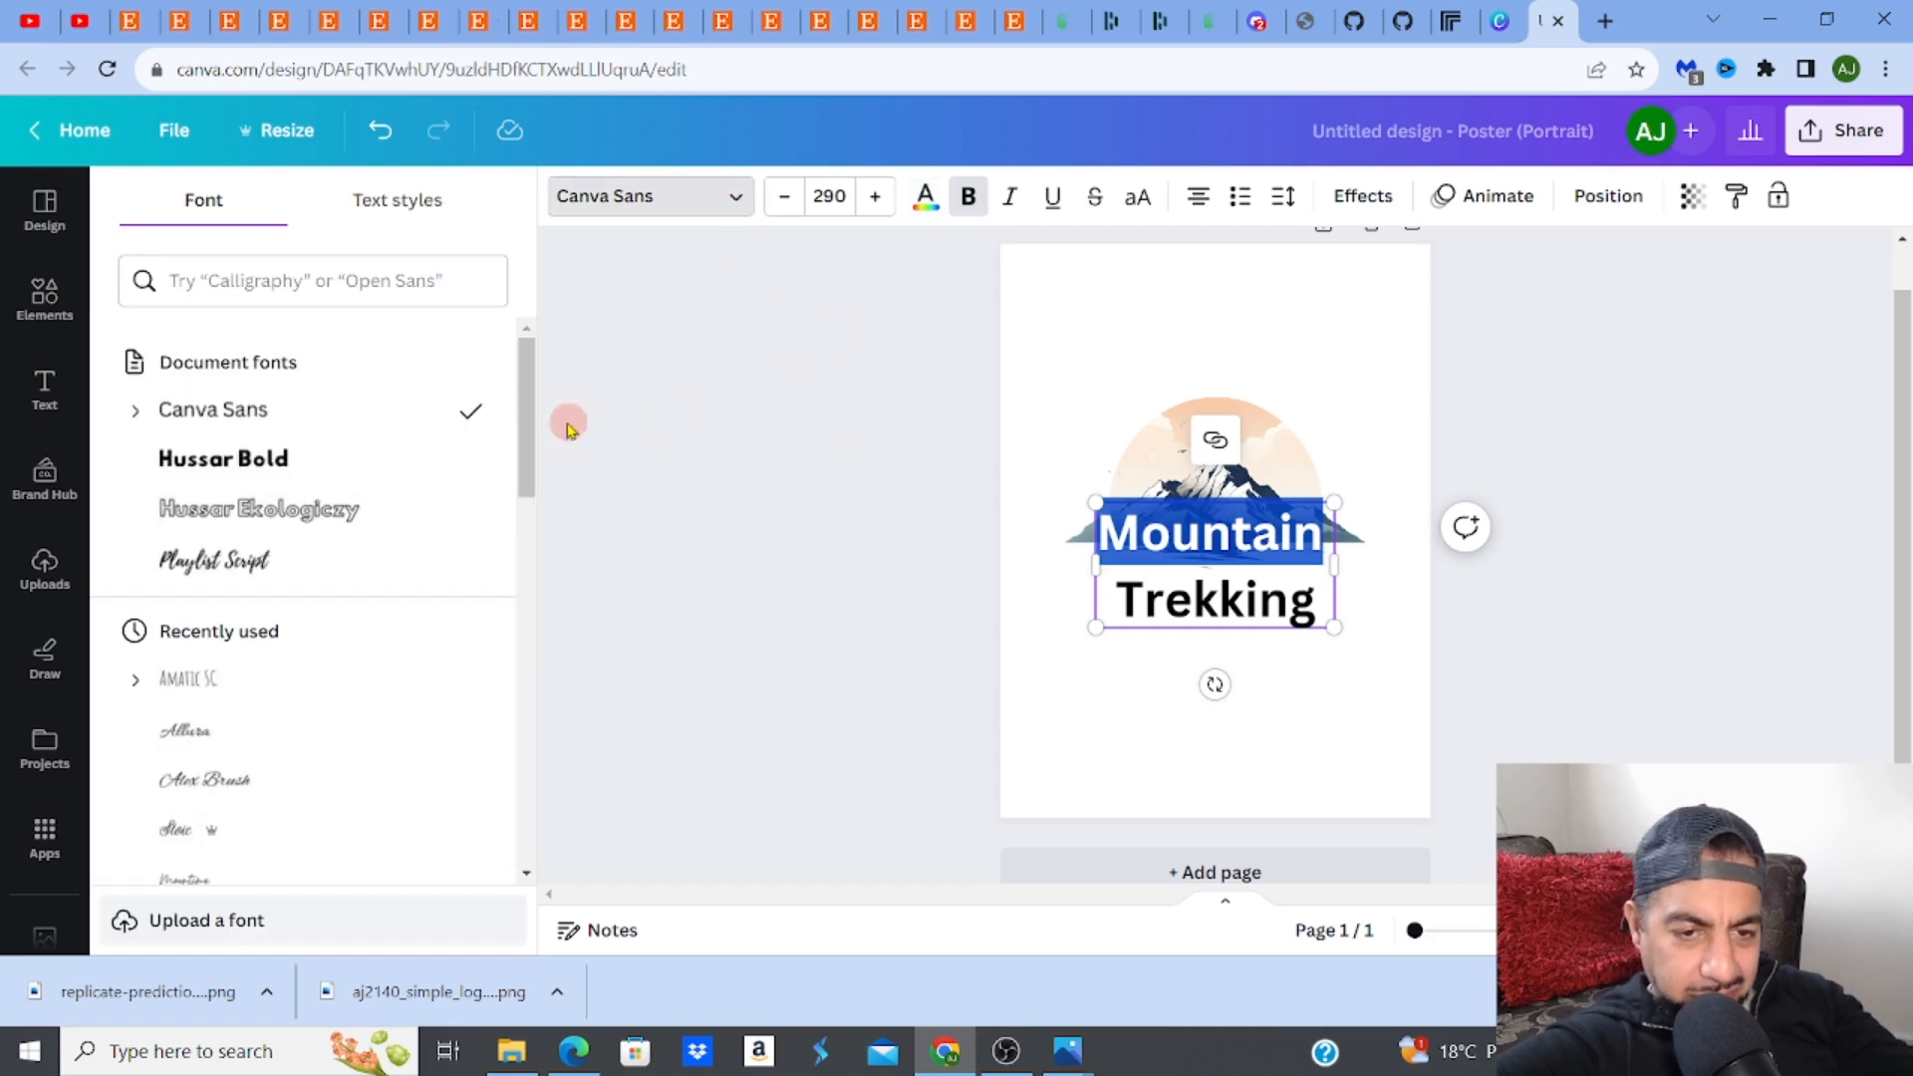
drag(531, 421, 543, 635)
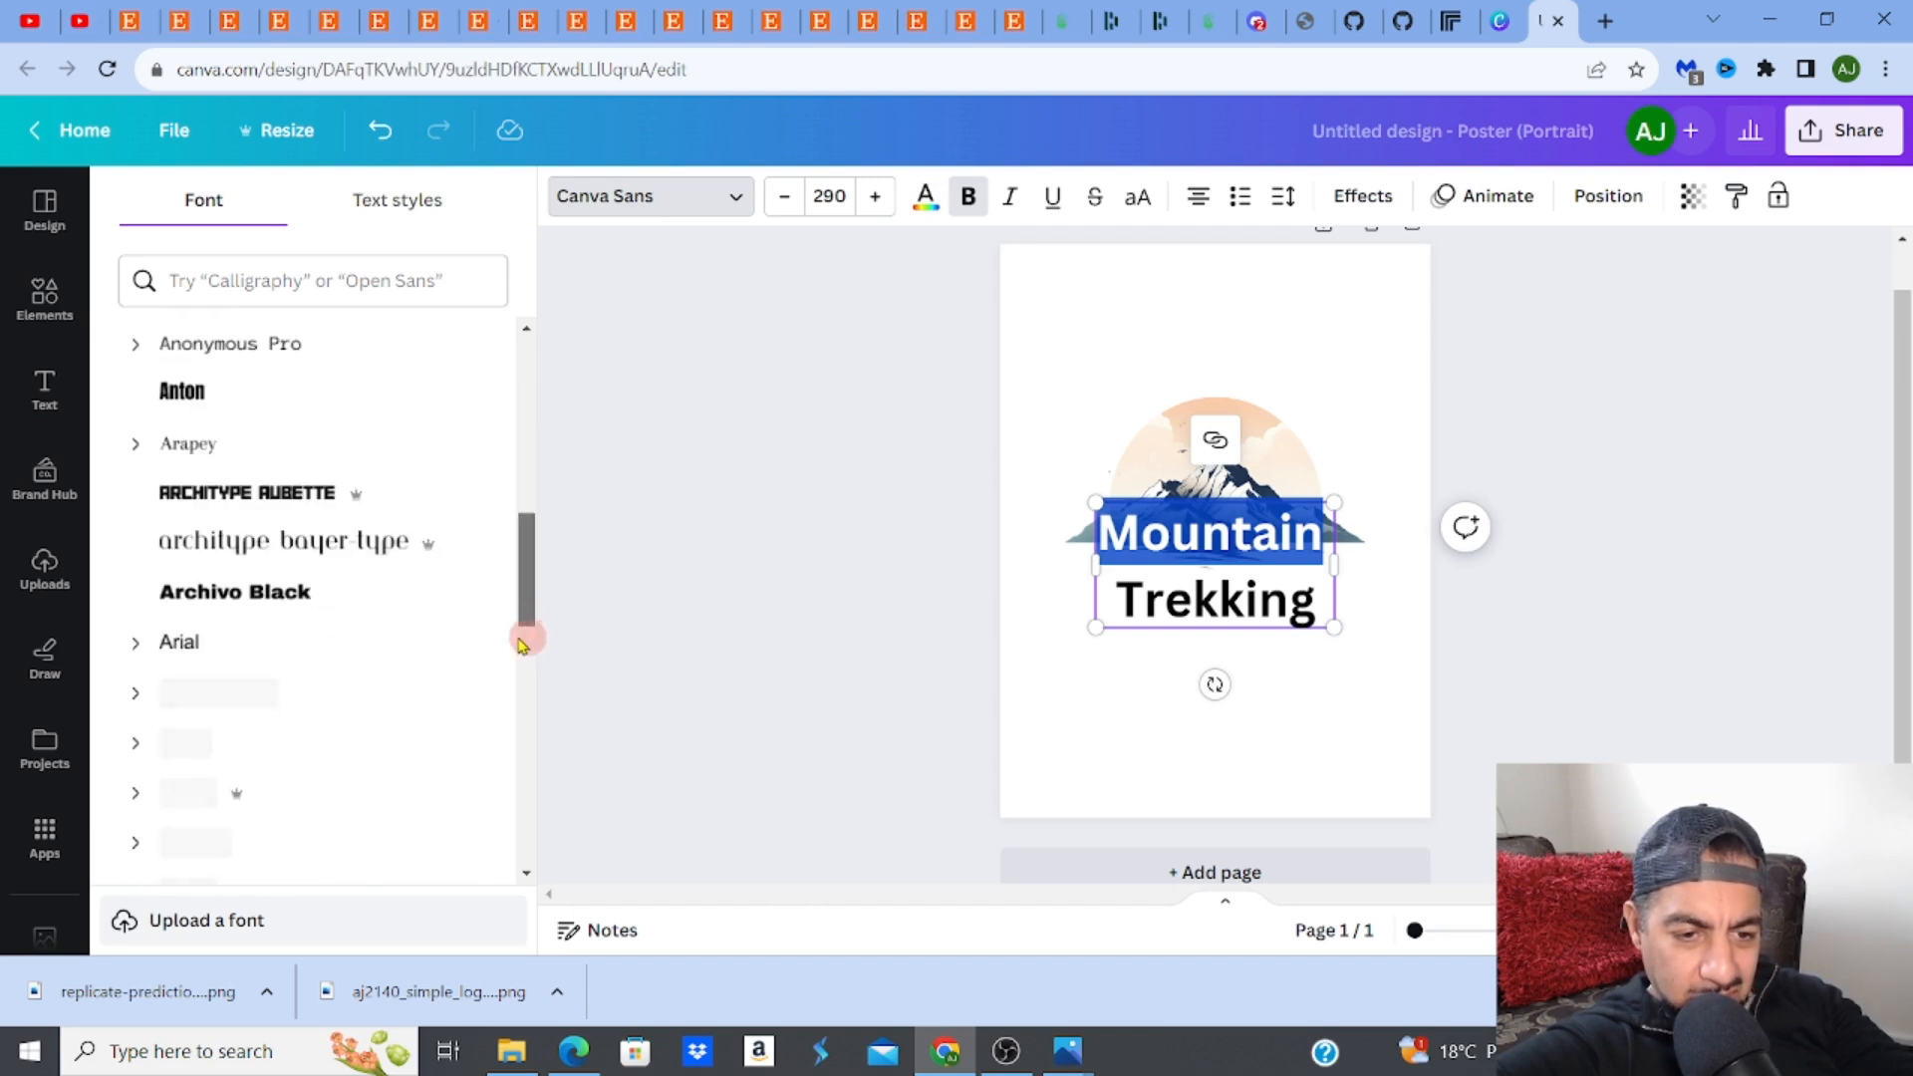
click(375, 554)
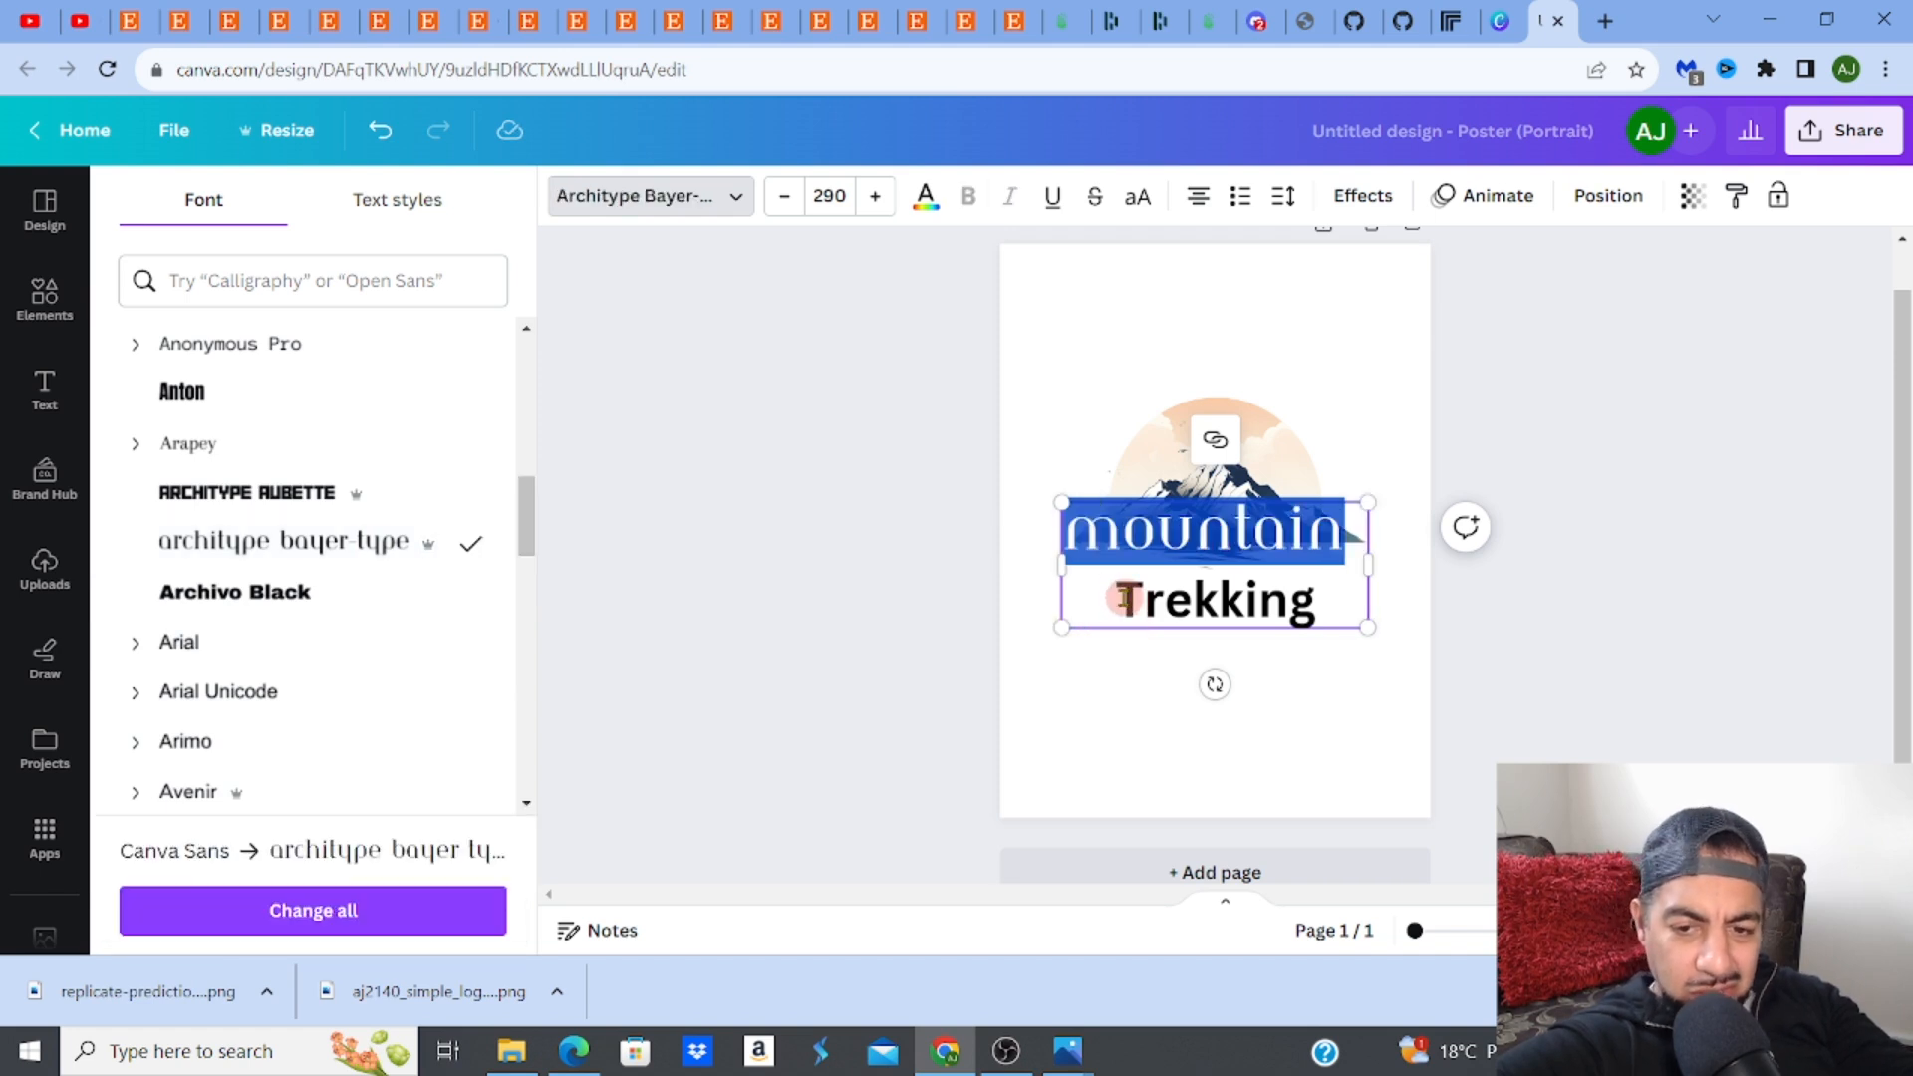
Set the heading's word "Mountain" to the Archivo Black font and "Trekking" to the Benedict script font
click(348, 592)
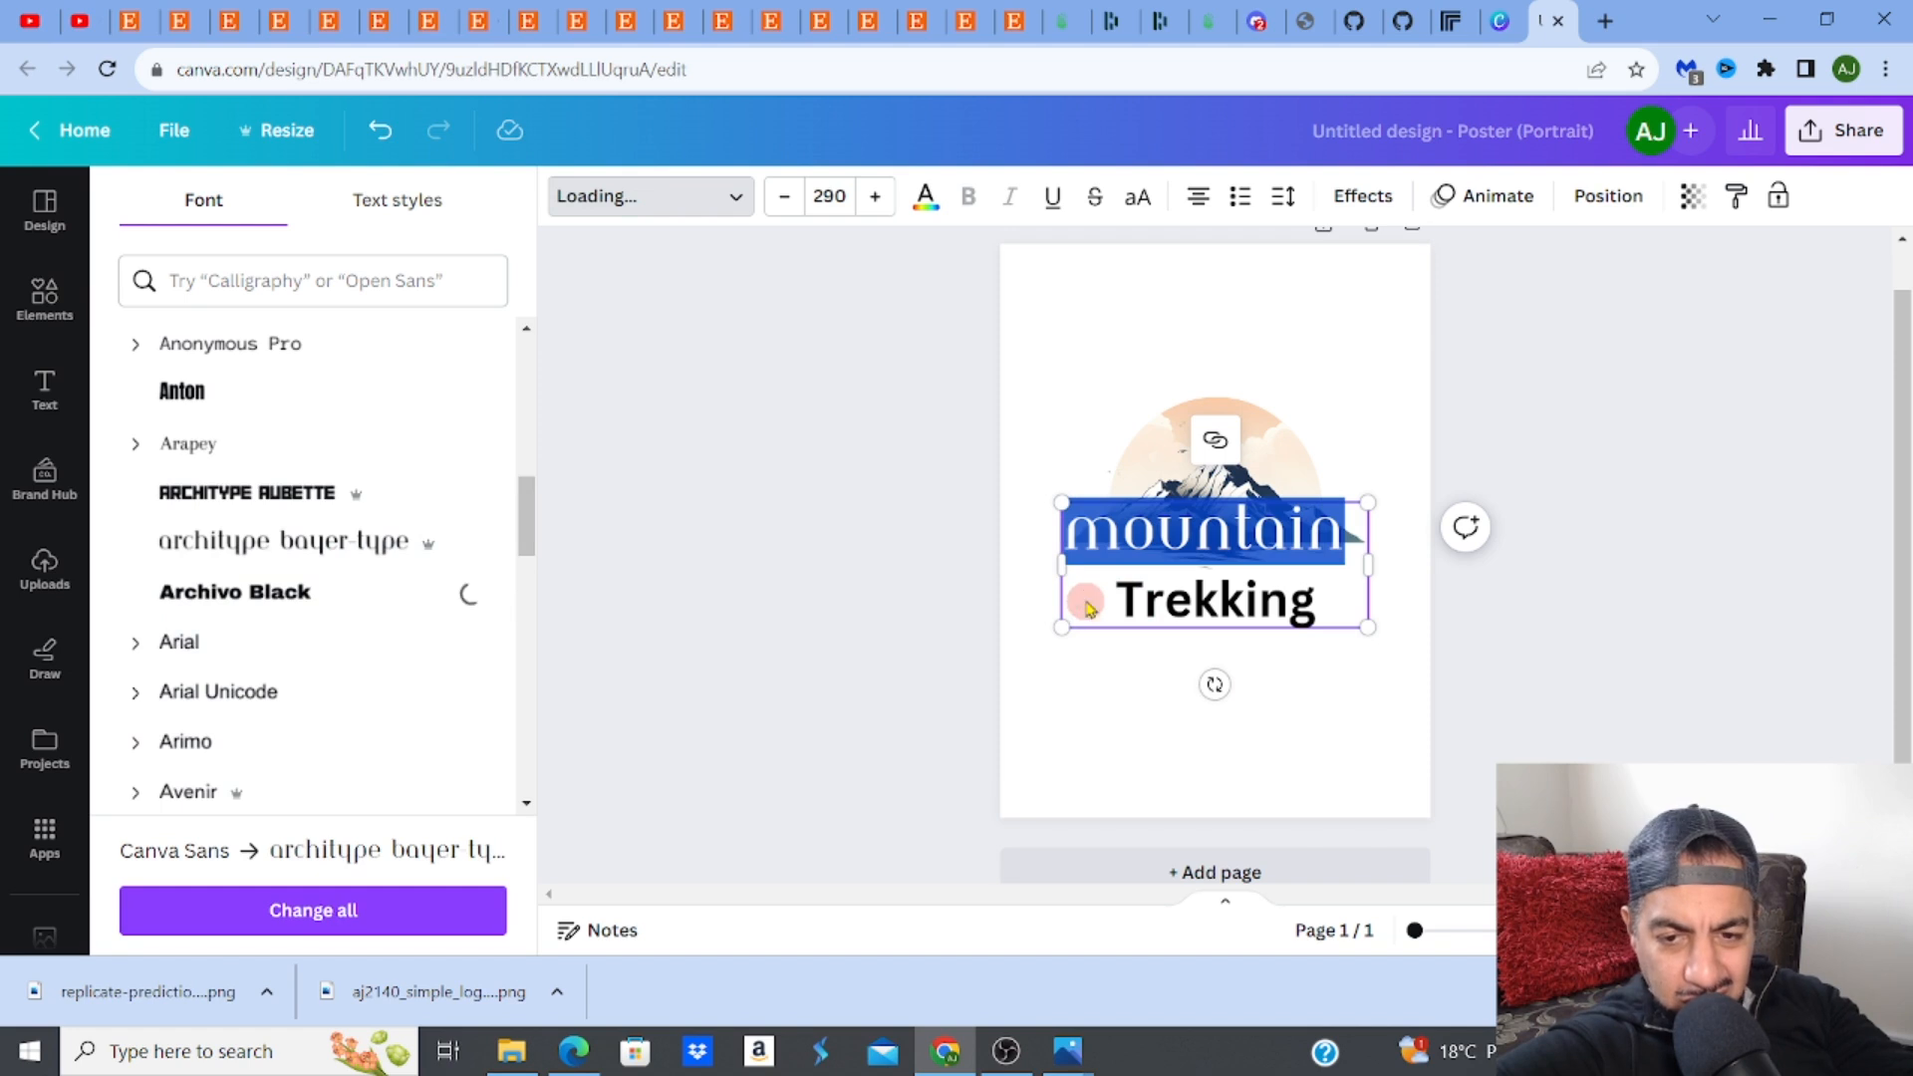
drag(1121, 601, 1324, 611)
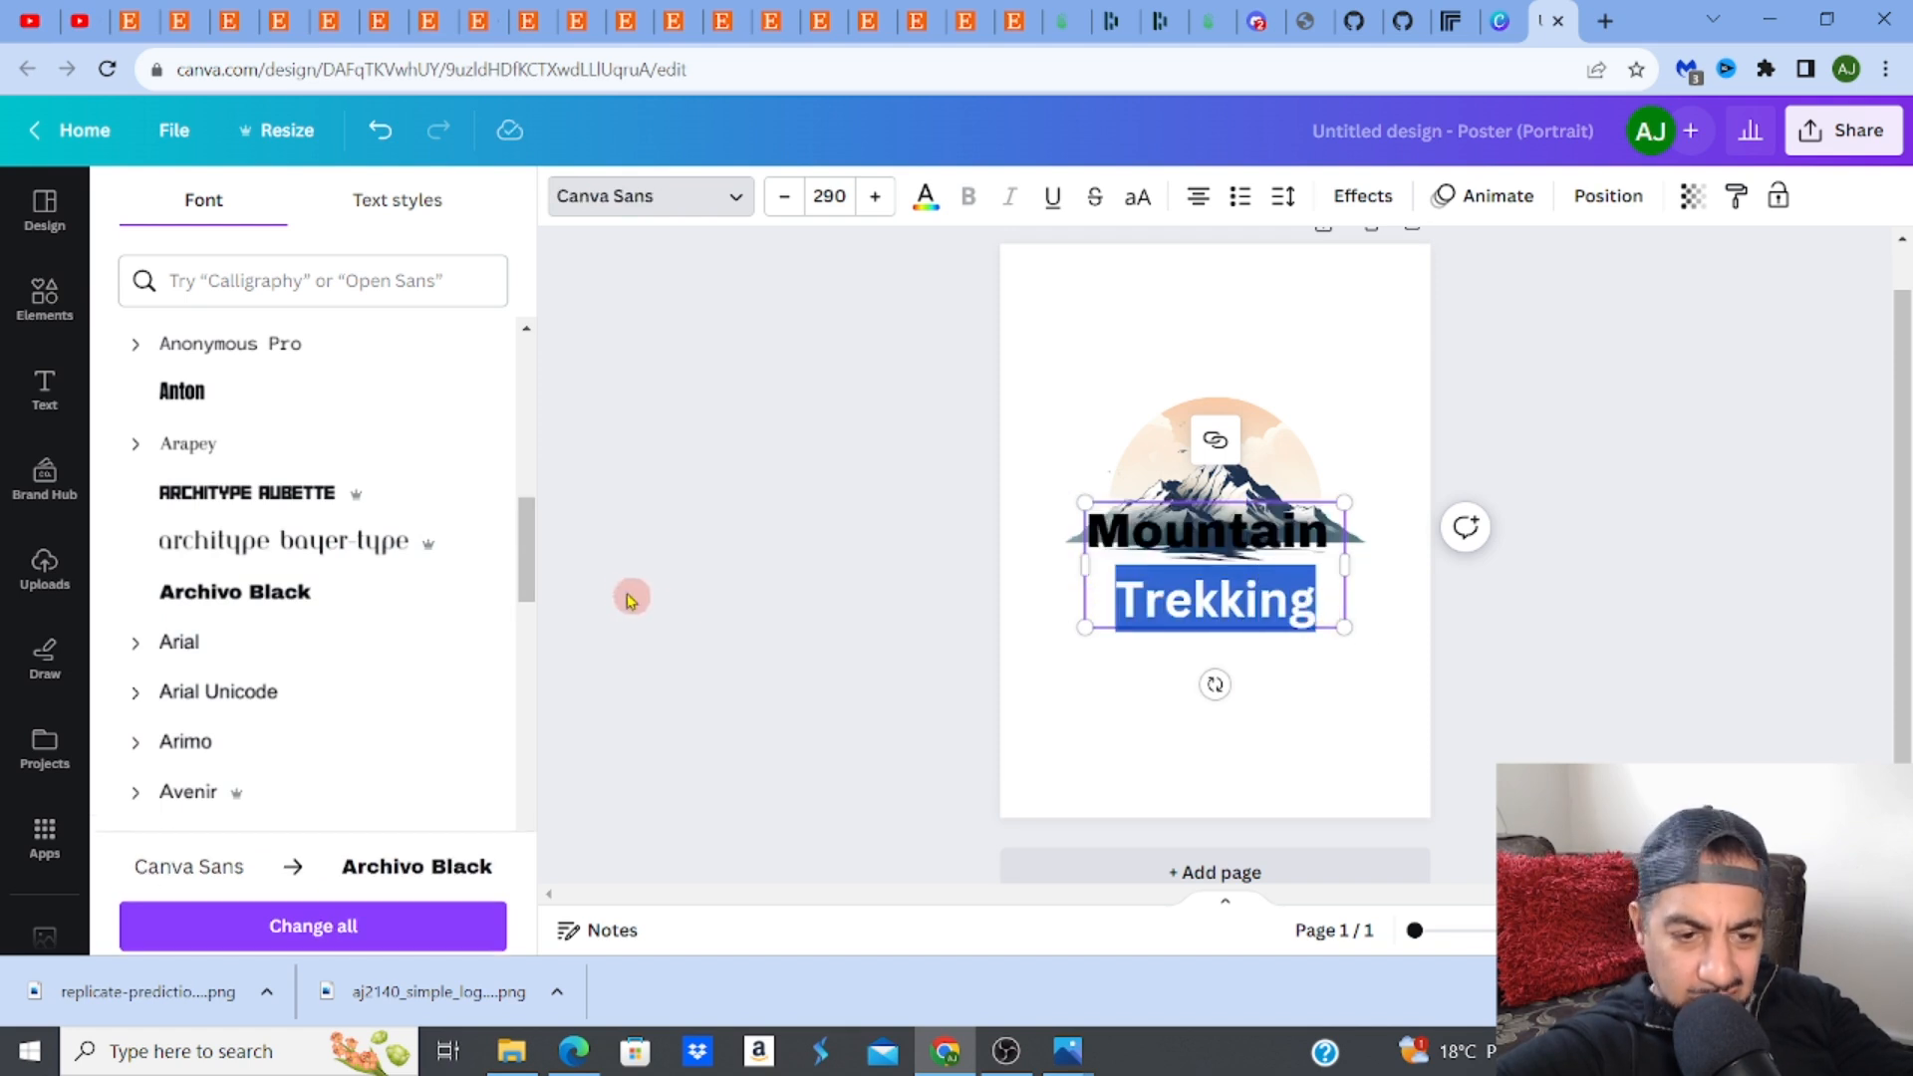
scroll(513, 757, down, 5)
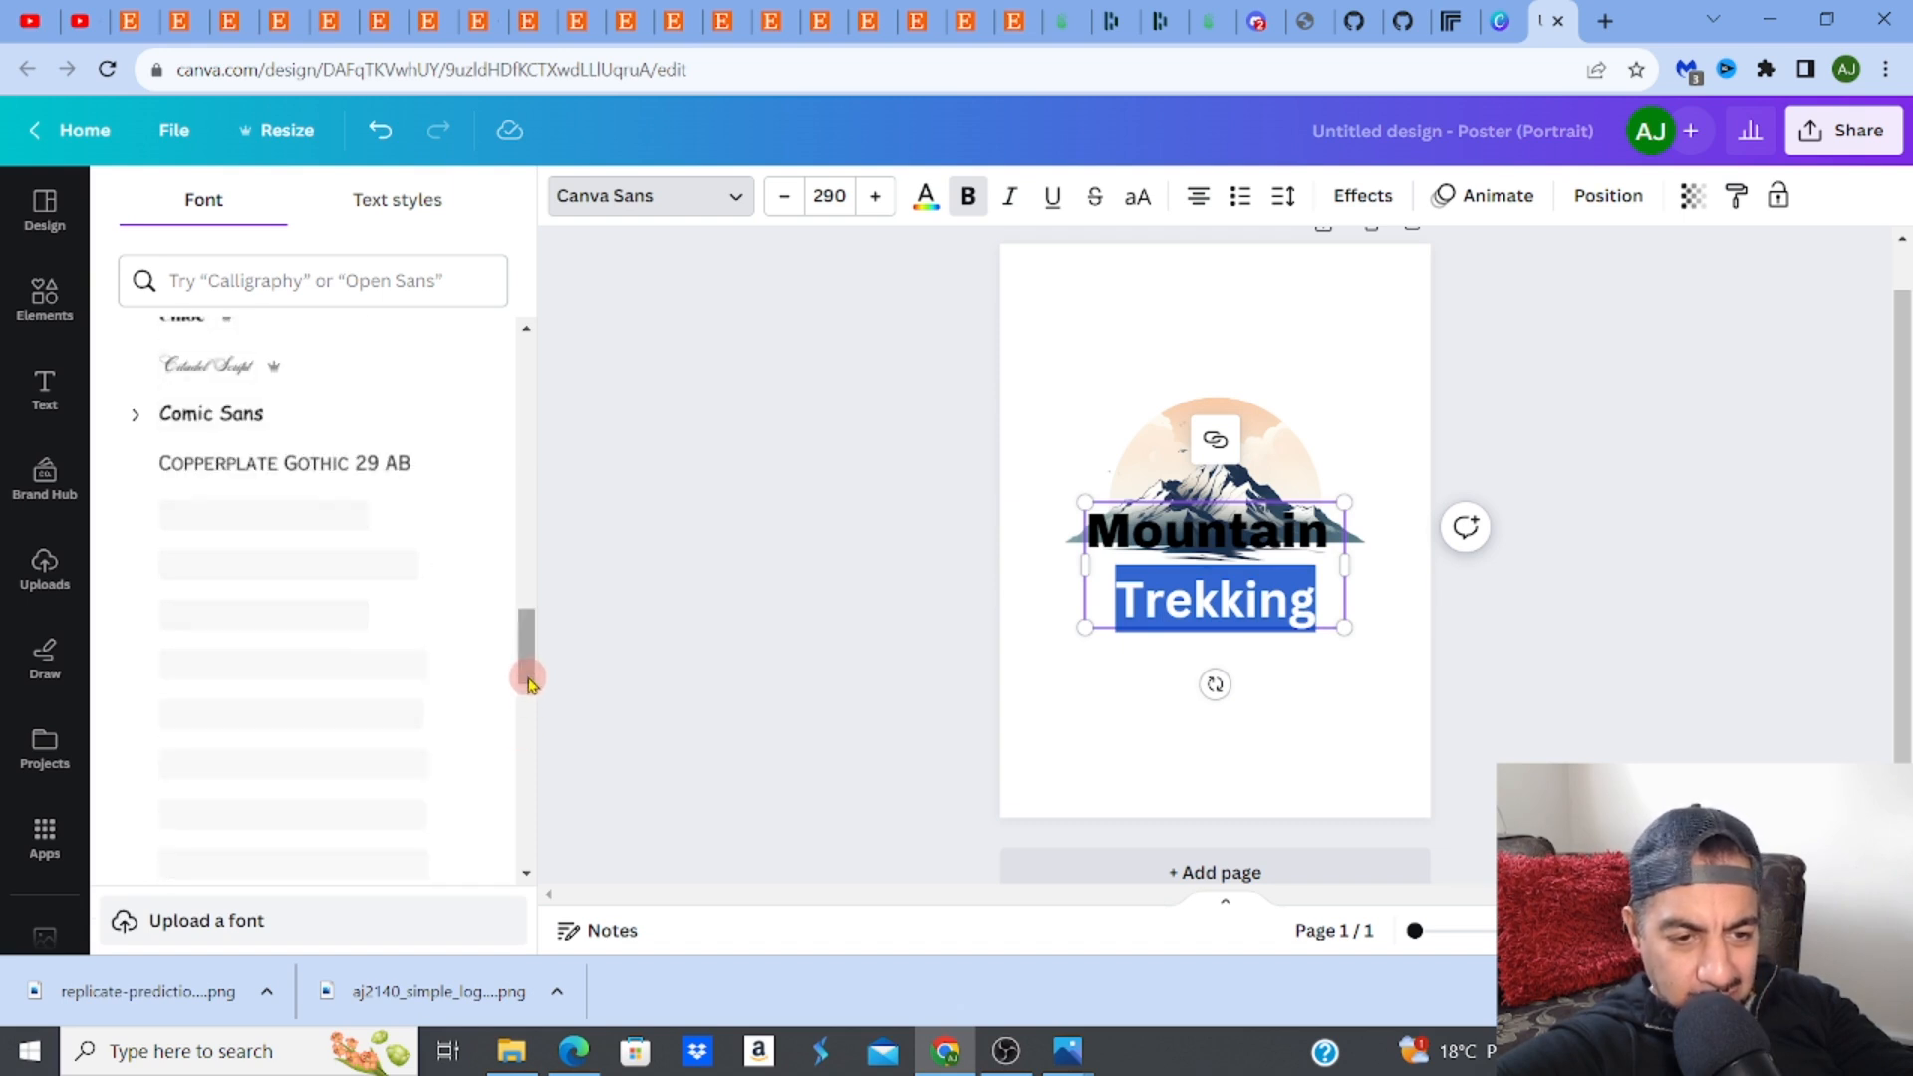
drag(528, 681, 536, 592)
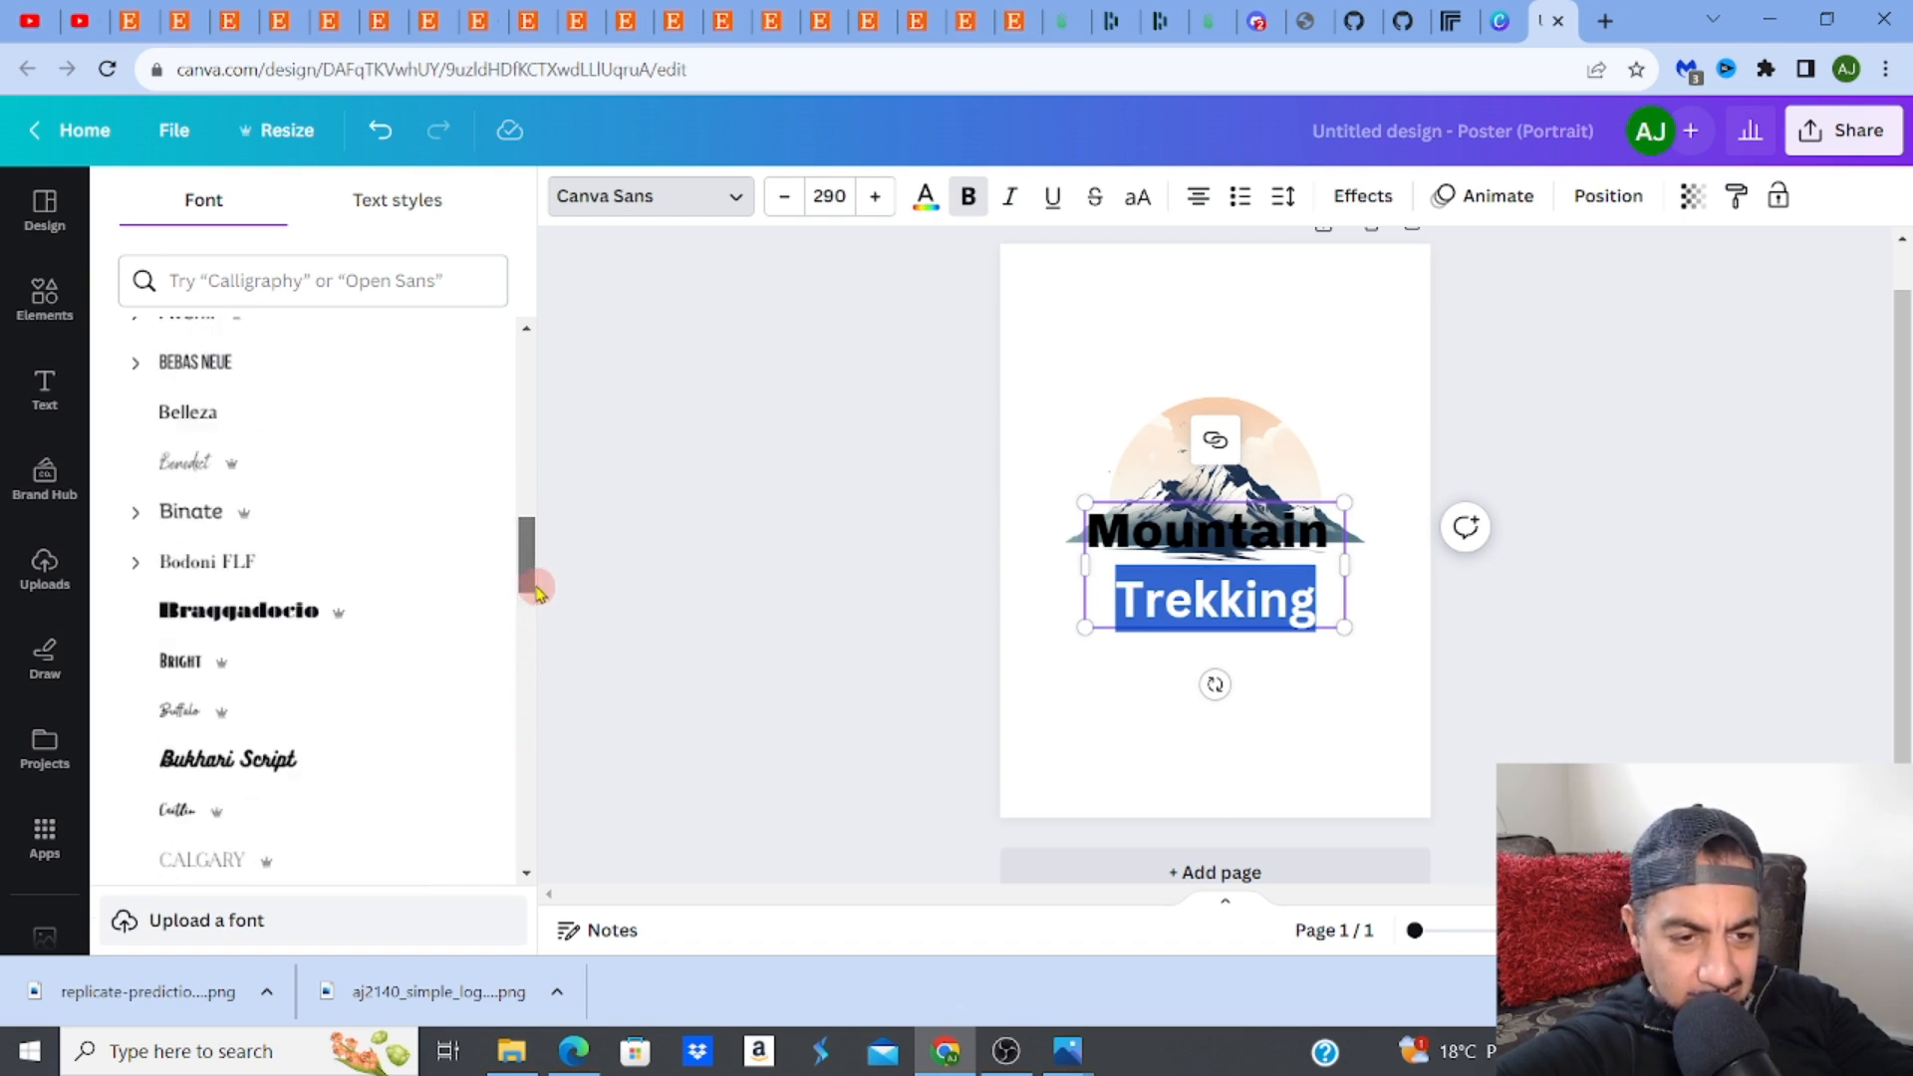
click(243, 468)
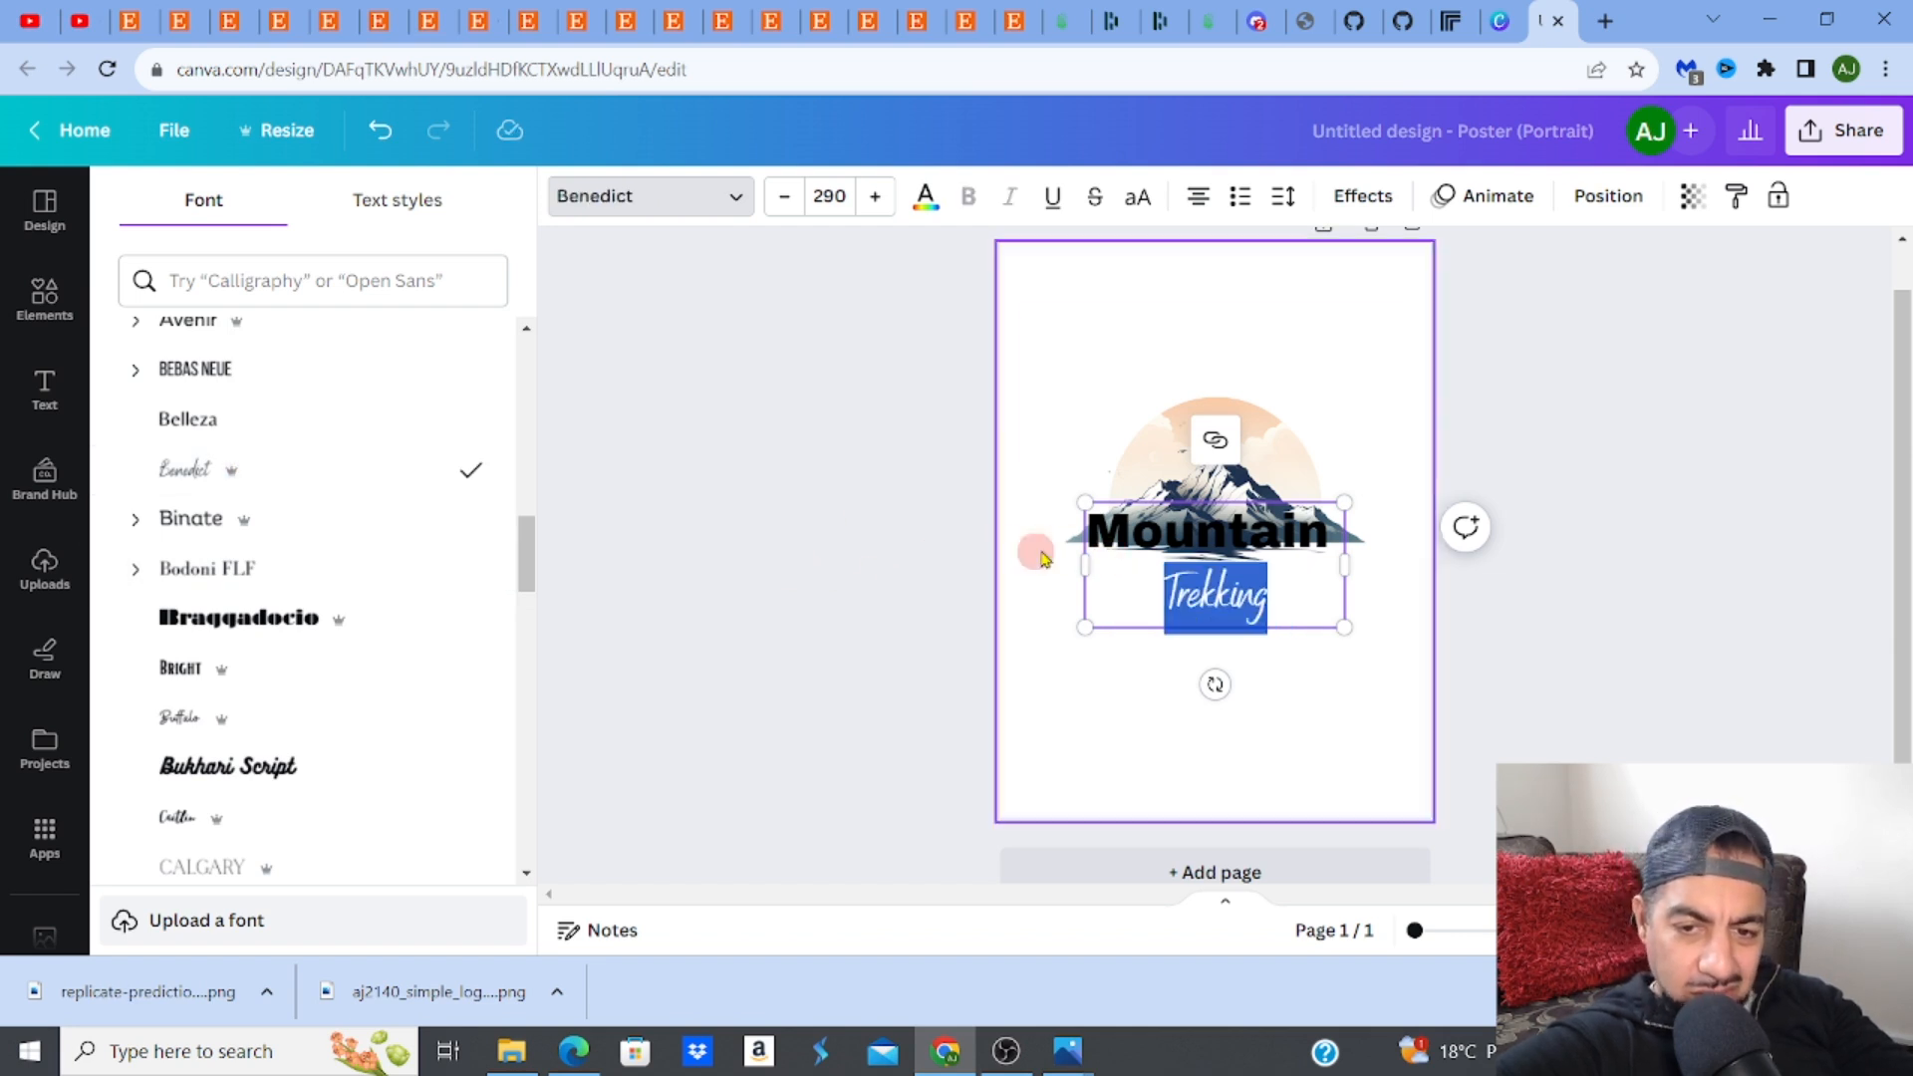
Change only the word "Mountain" in the heading to the Anton font
double_click(1095, 533)
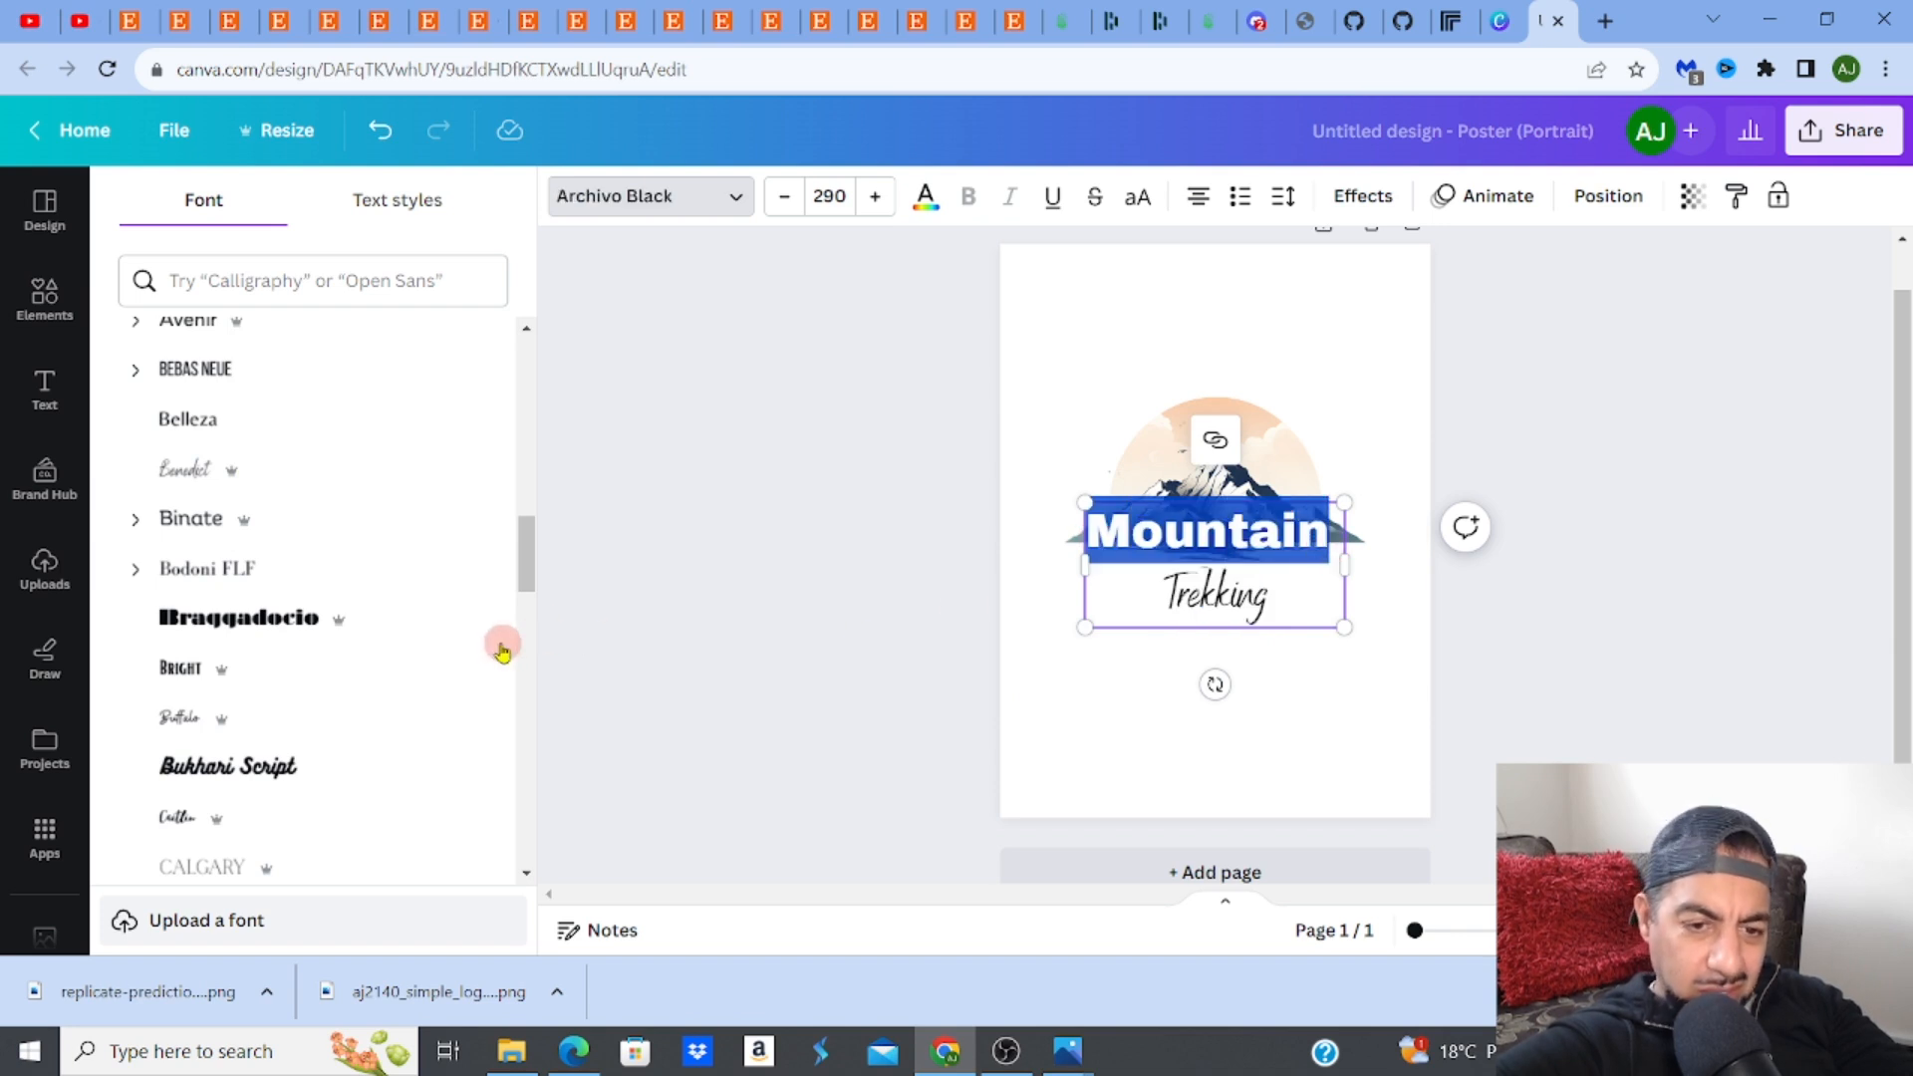
scroll(527, 488, up, 1)
scroll(526, 489, up, 10)
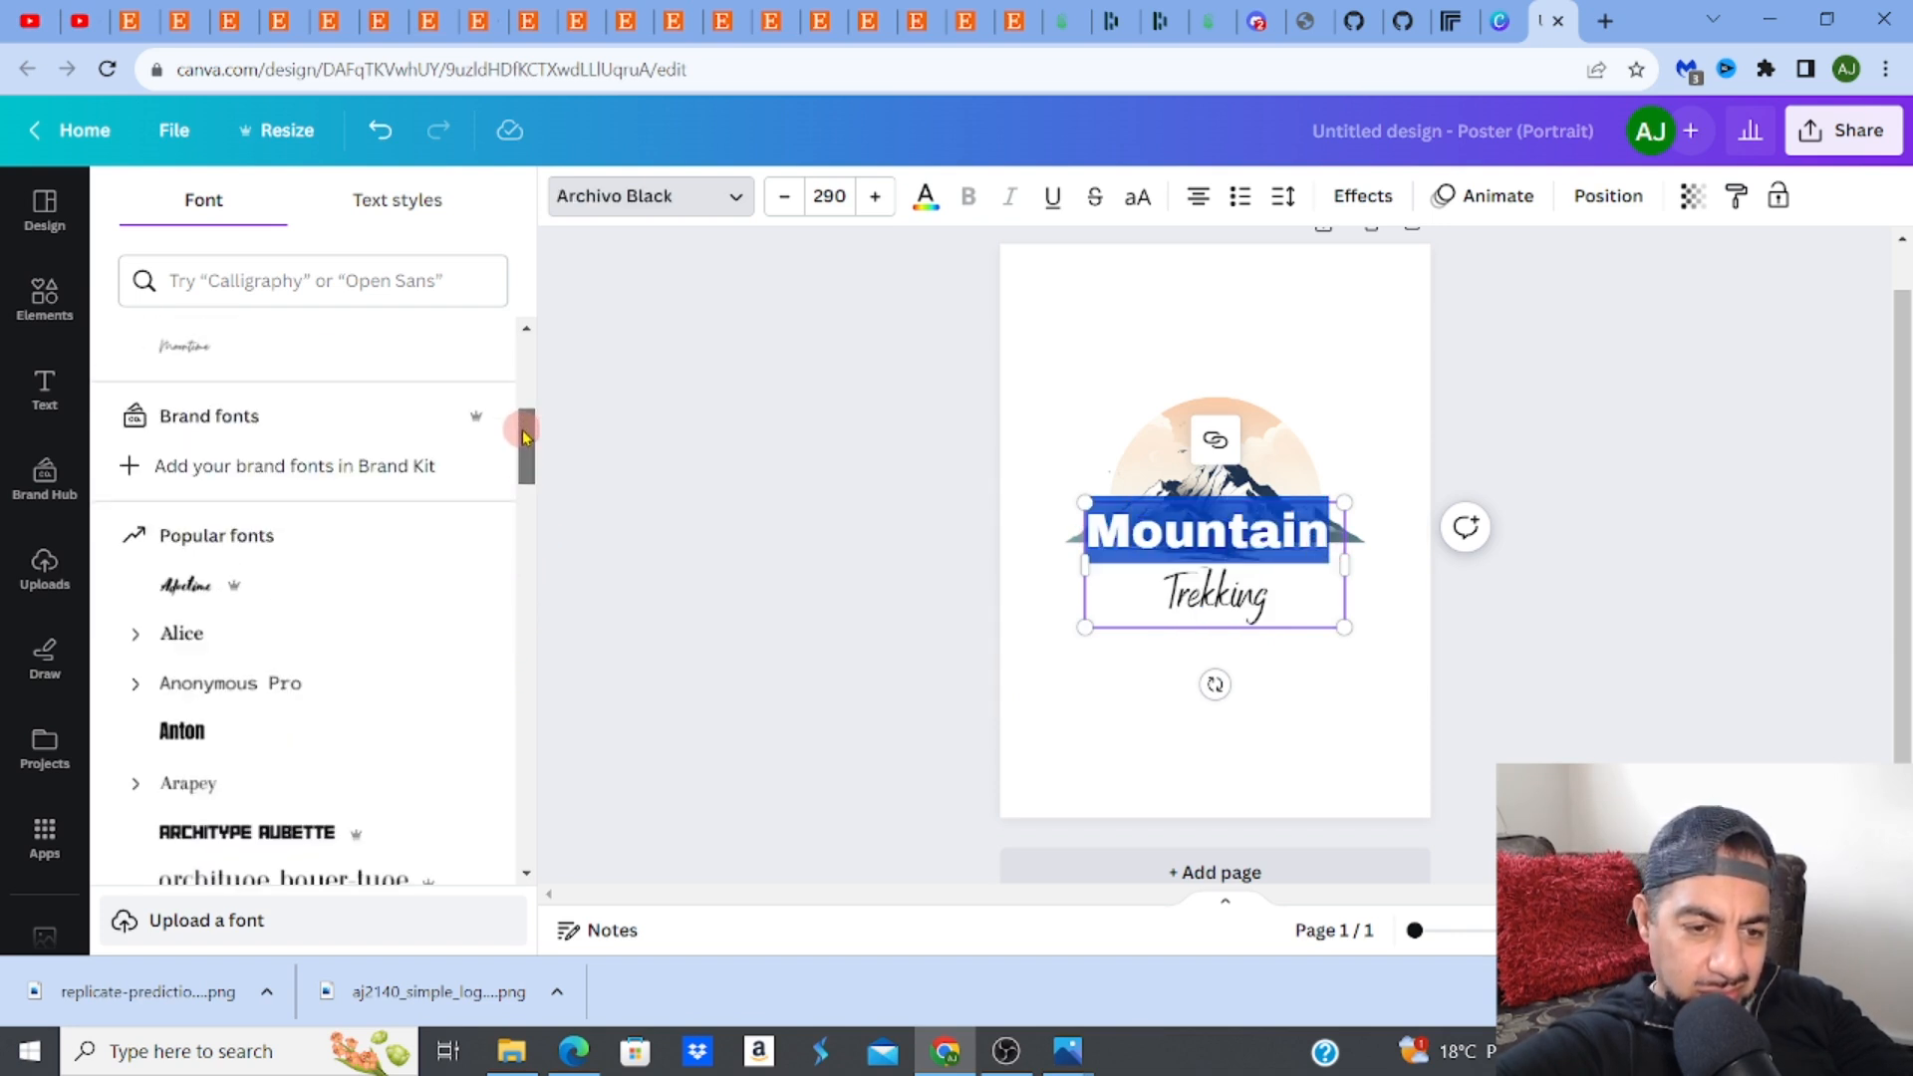
scroll(526, 453, down, 3)
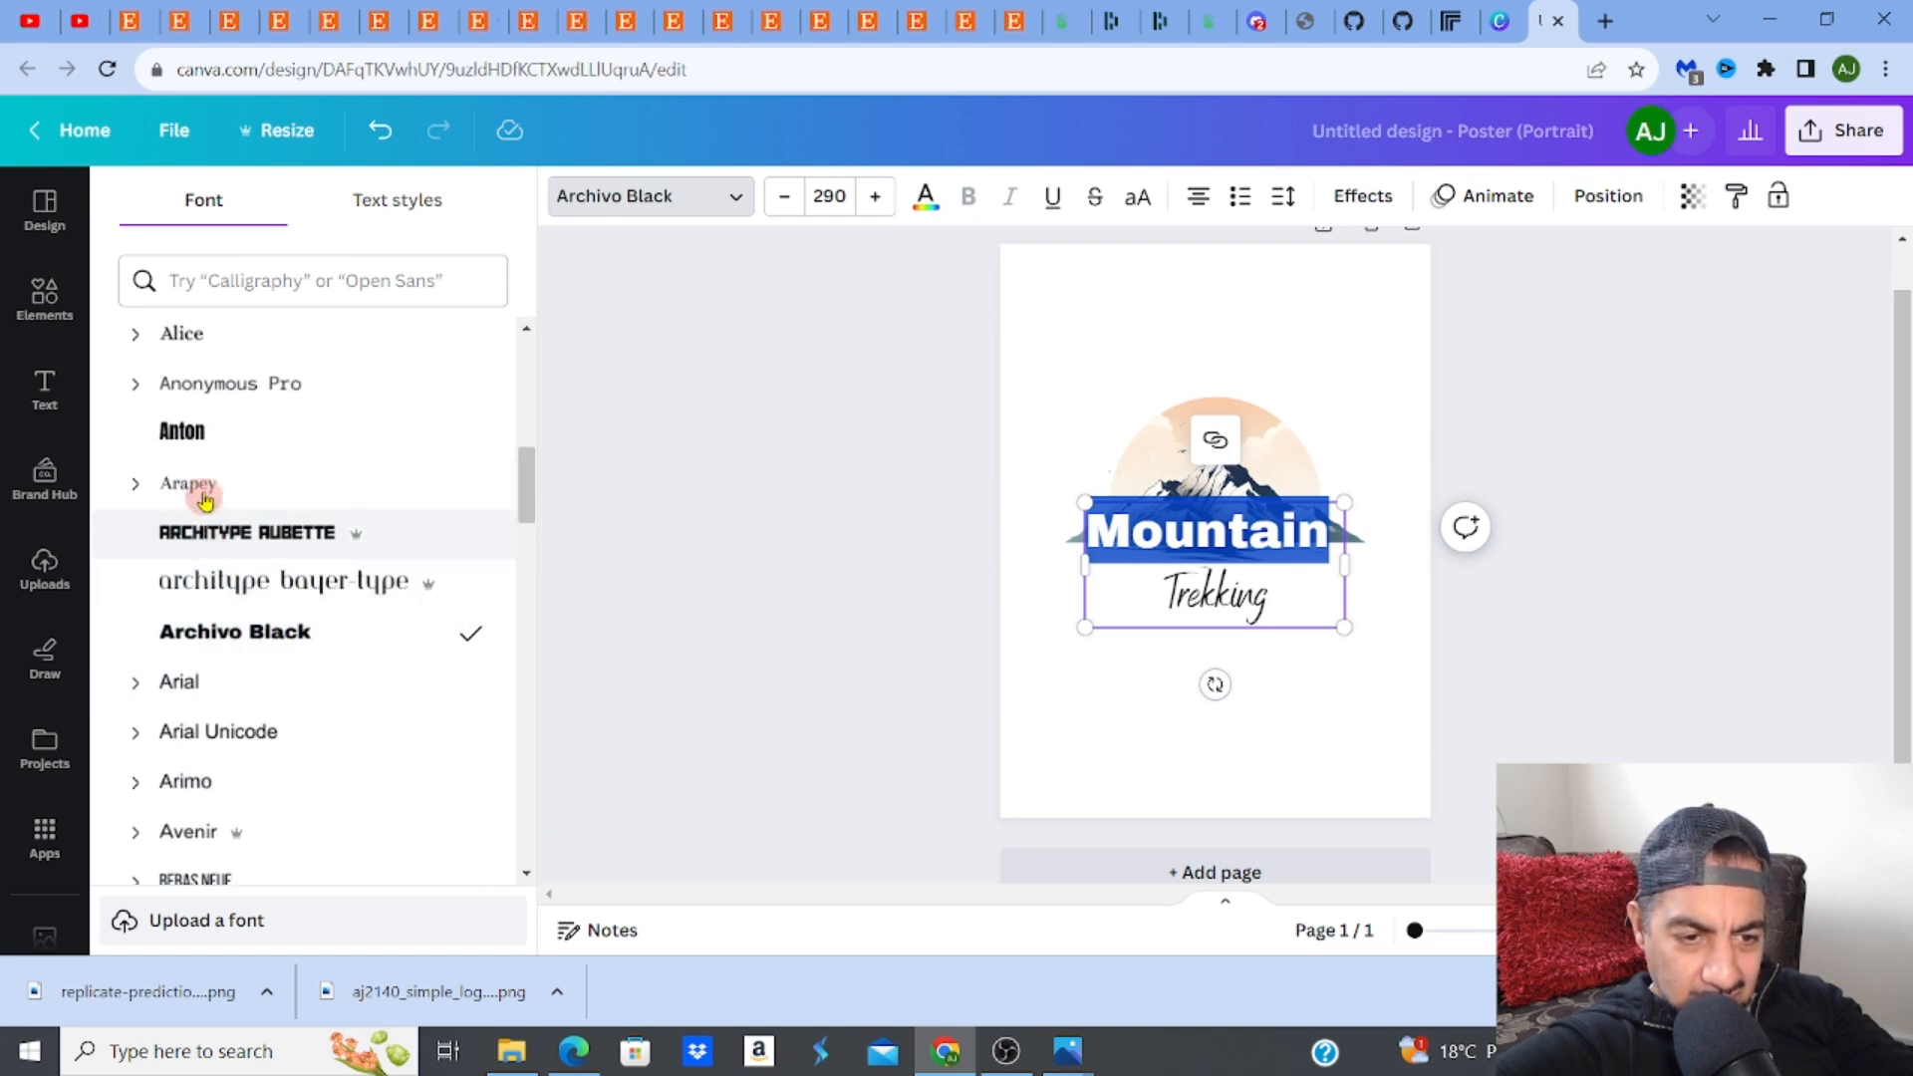
click(196, 442)
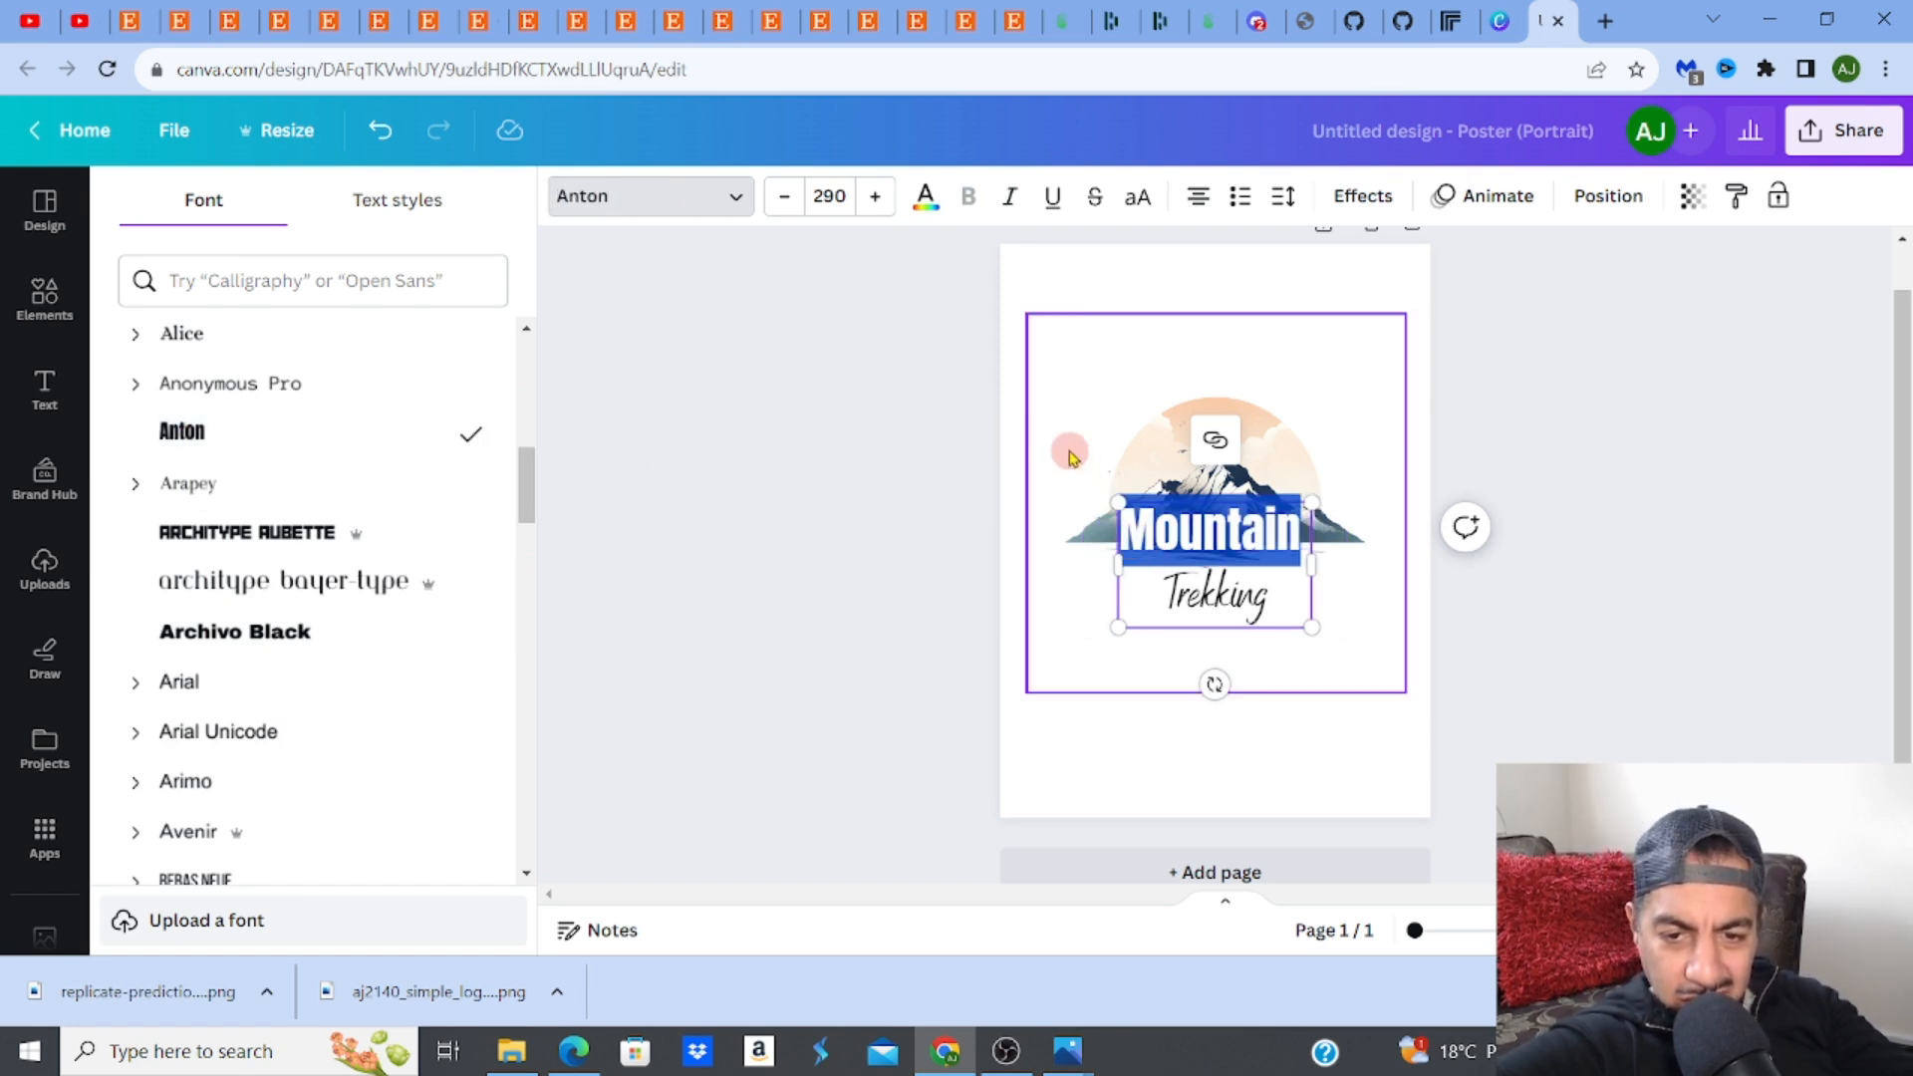
click(963, 480)
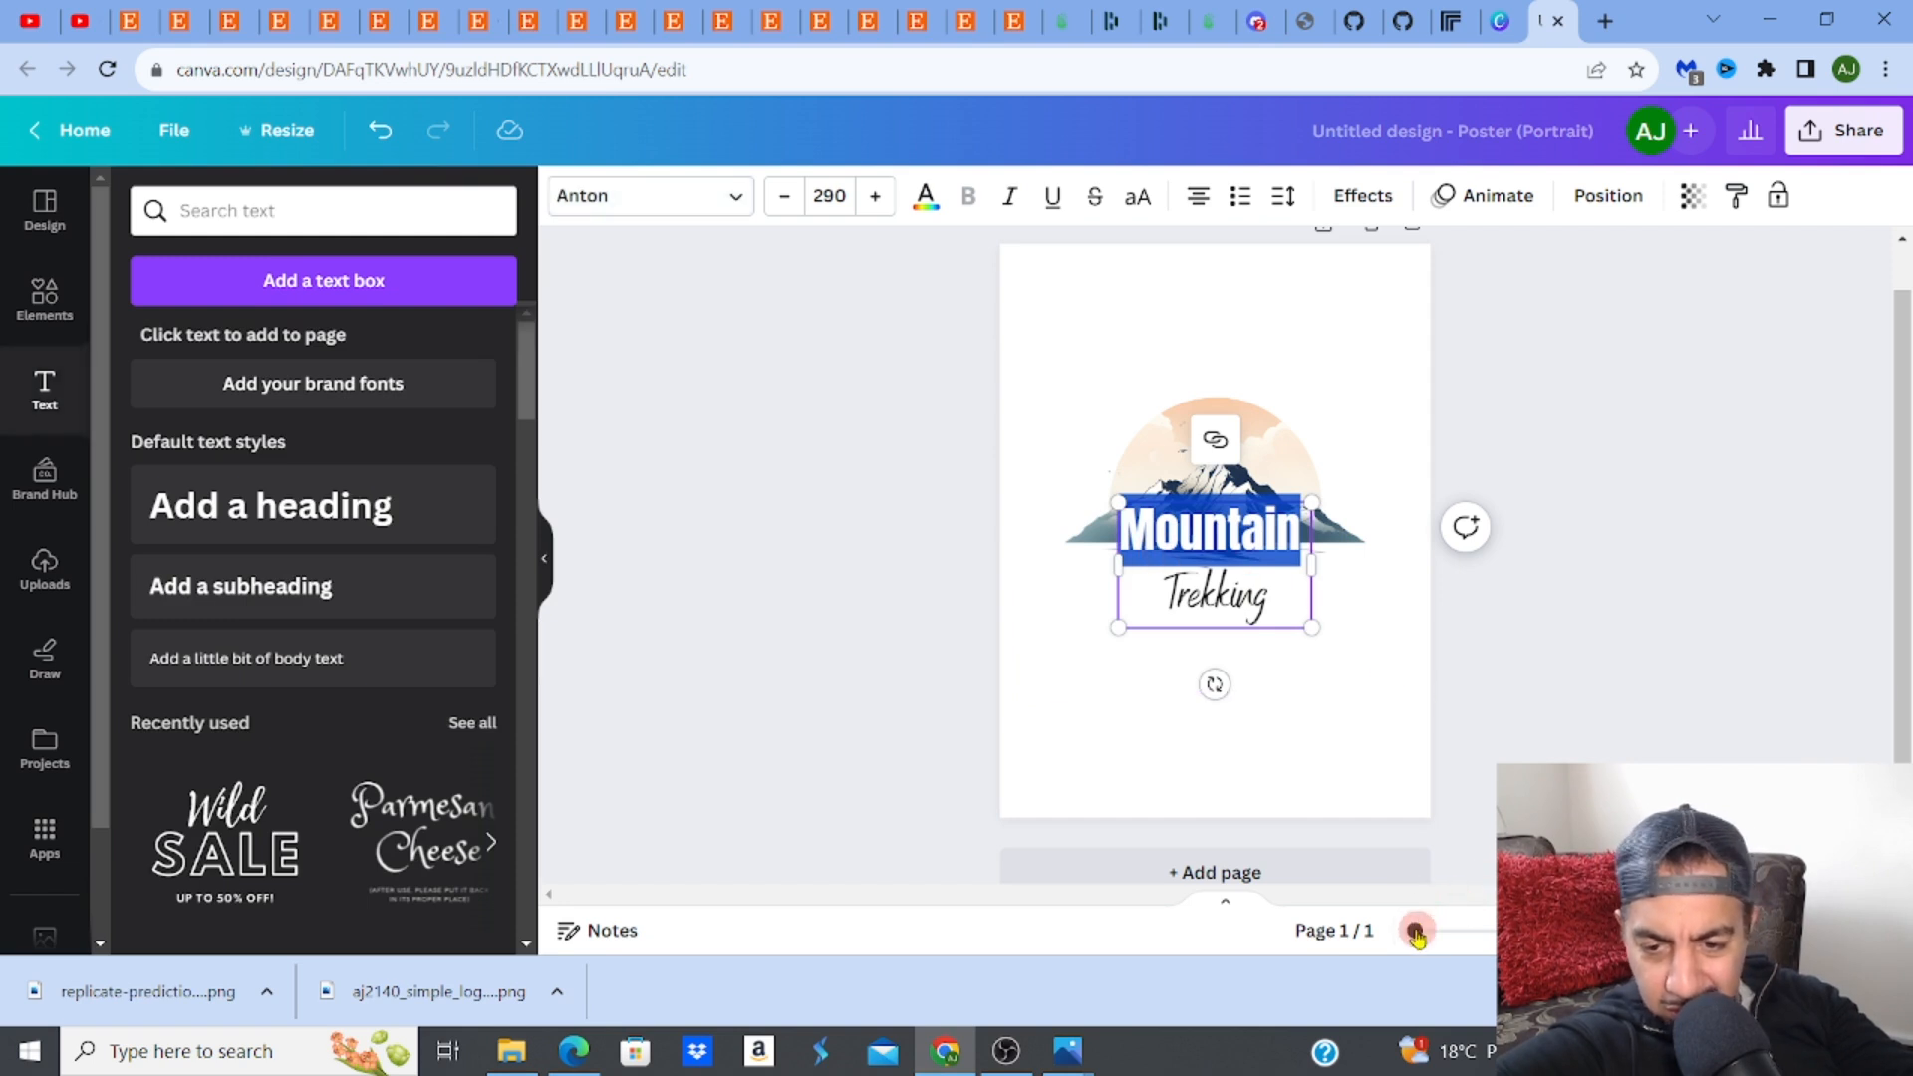
Move the Mountain Trekking heading down so it sits just beneath the mountain artwork
drag(1415, 931, 1444, 931)
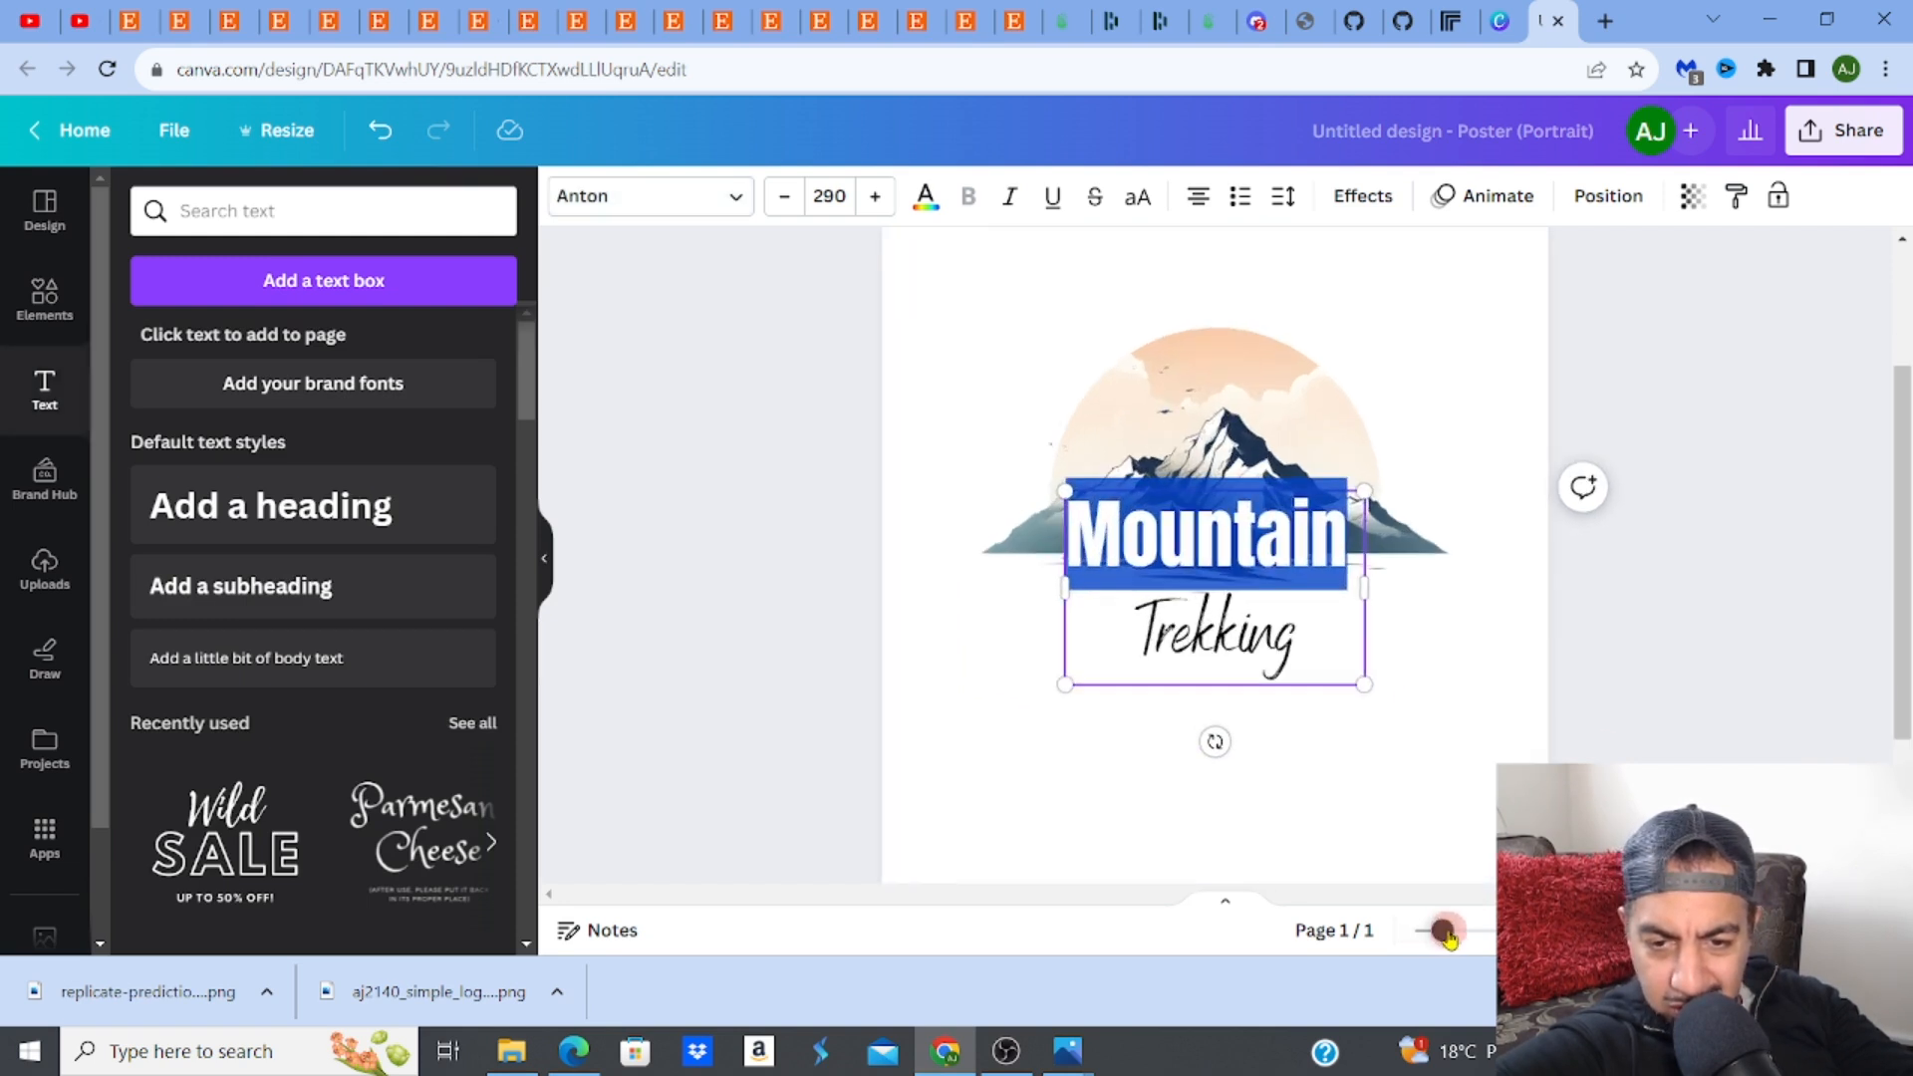
click(841, 649)
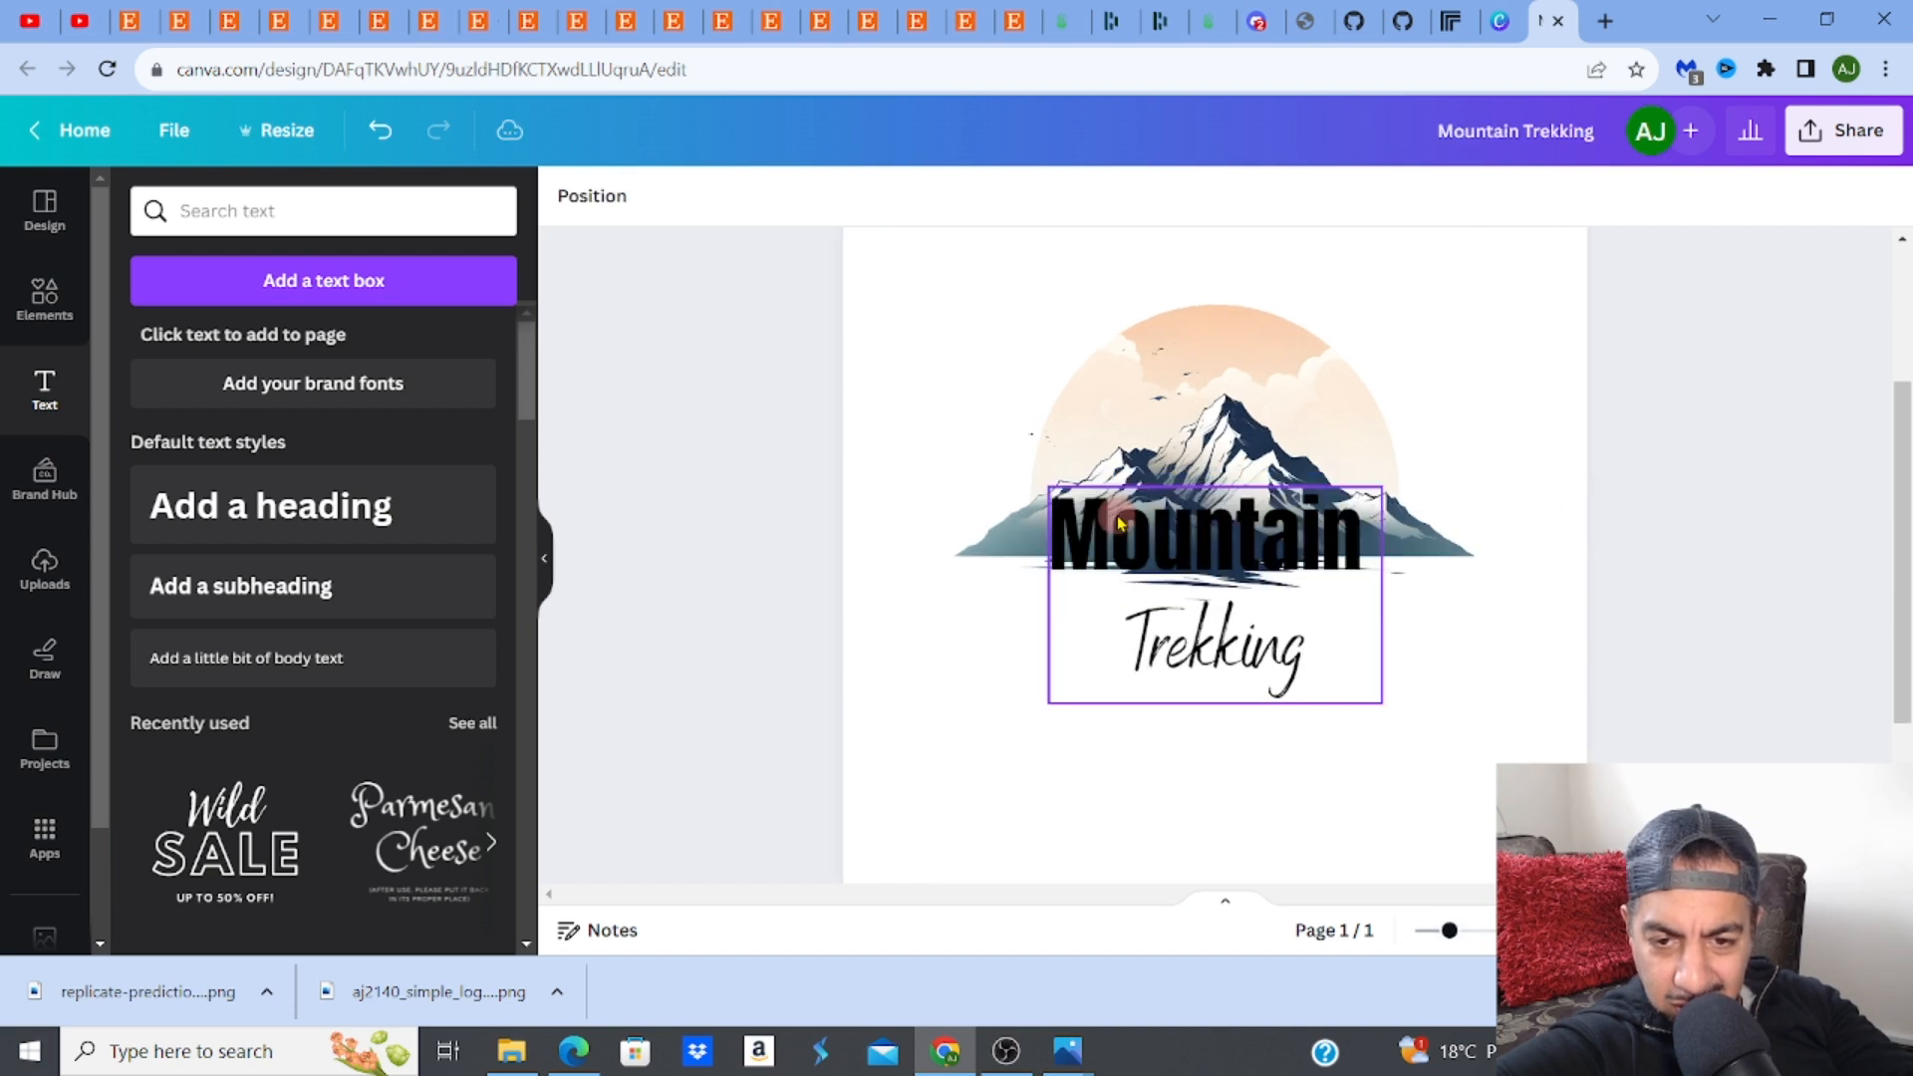
drag(1124, 554, 1133, 621)
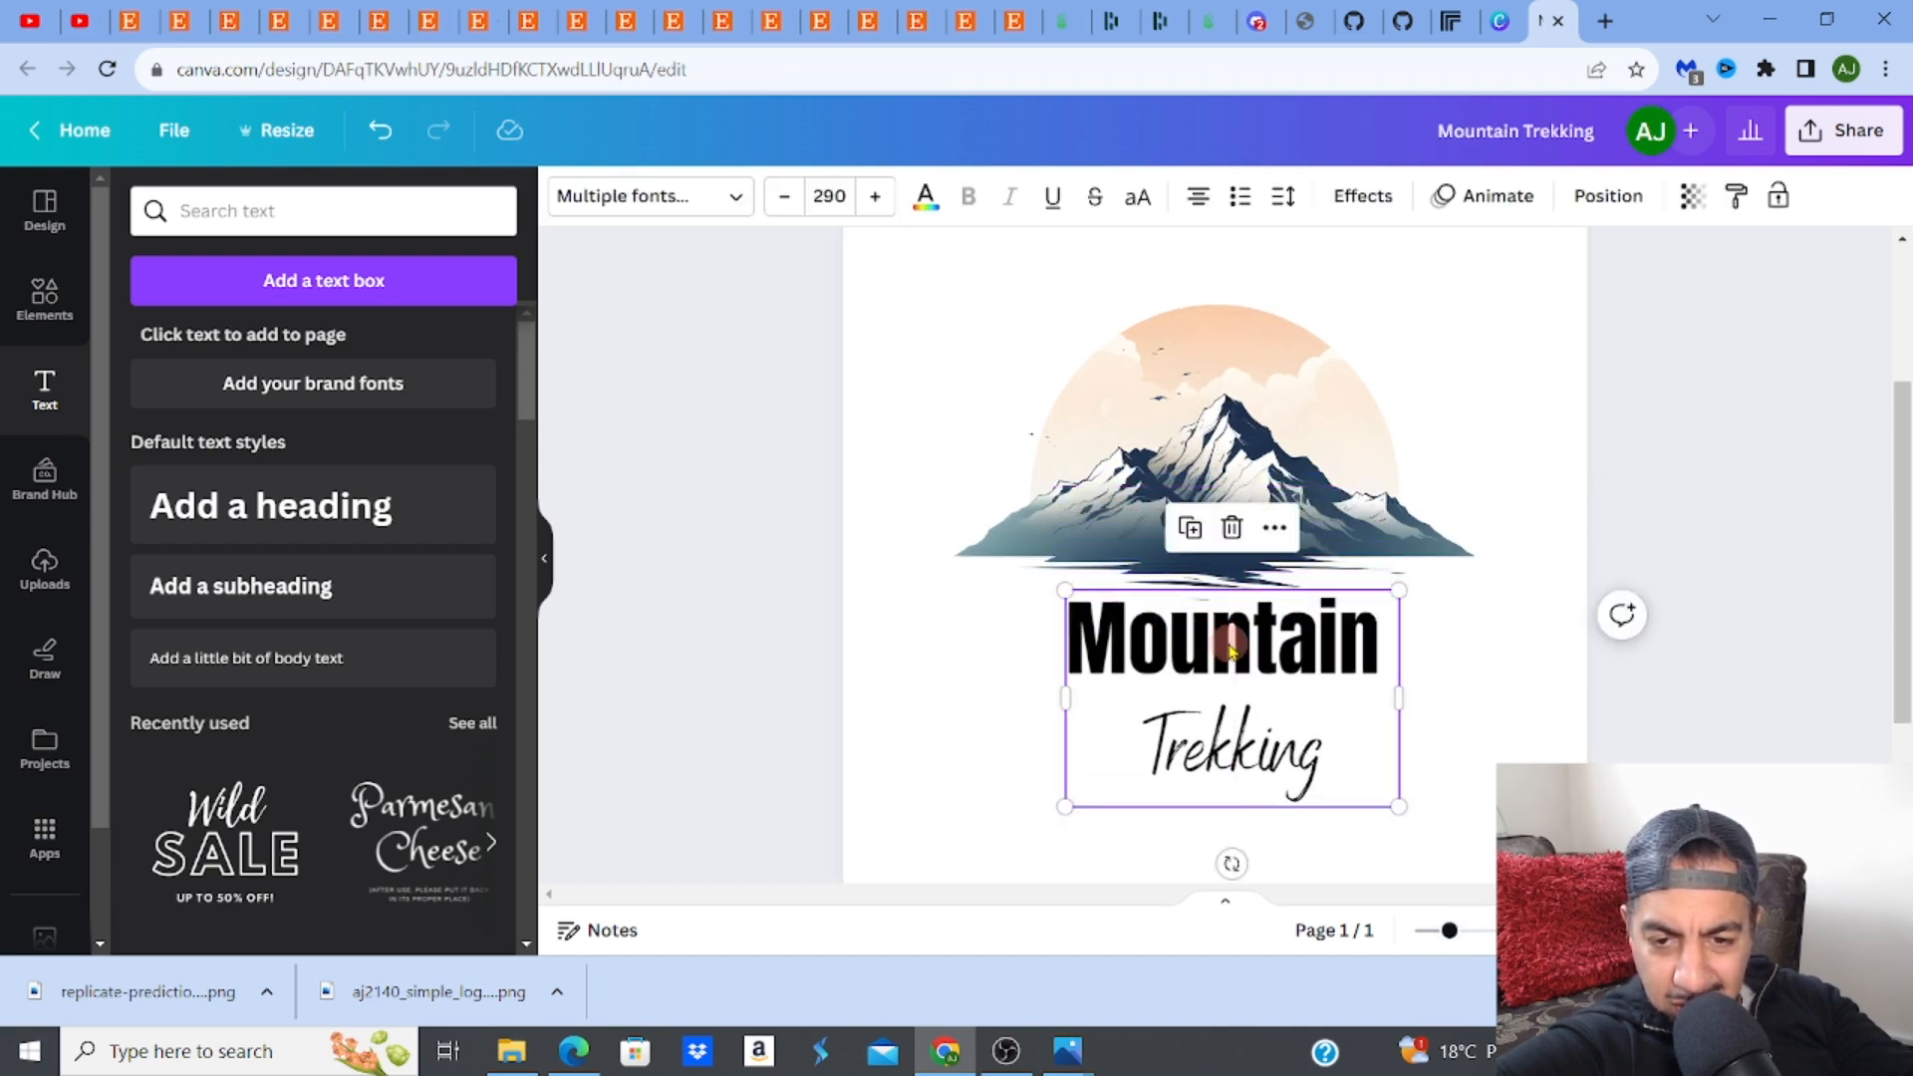
click(1229, 643)
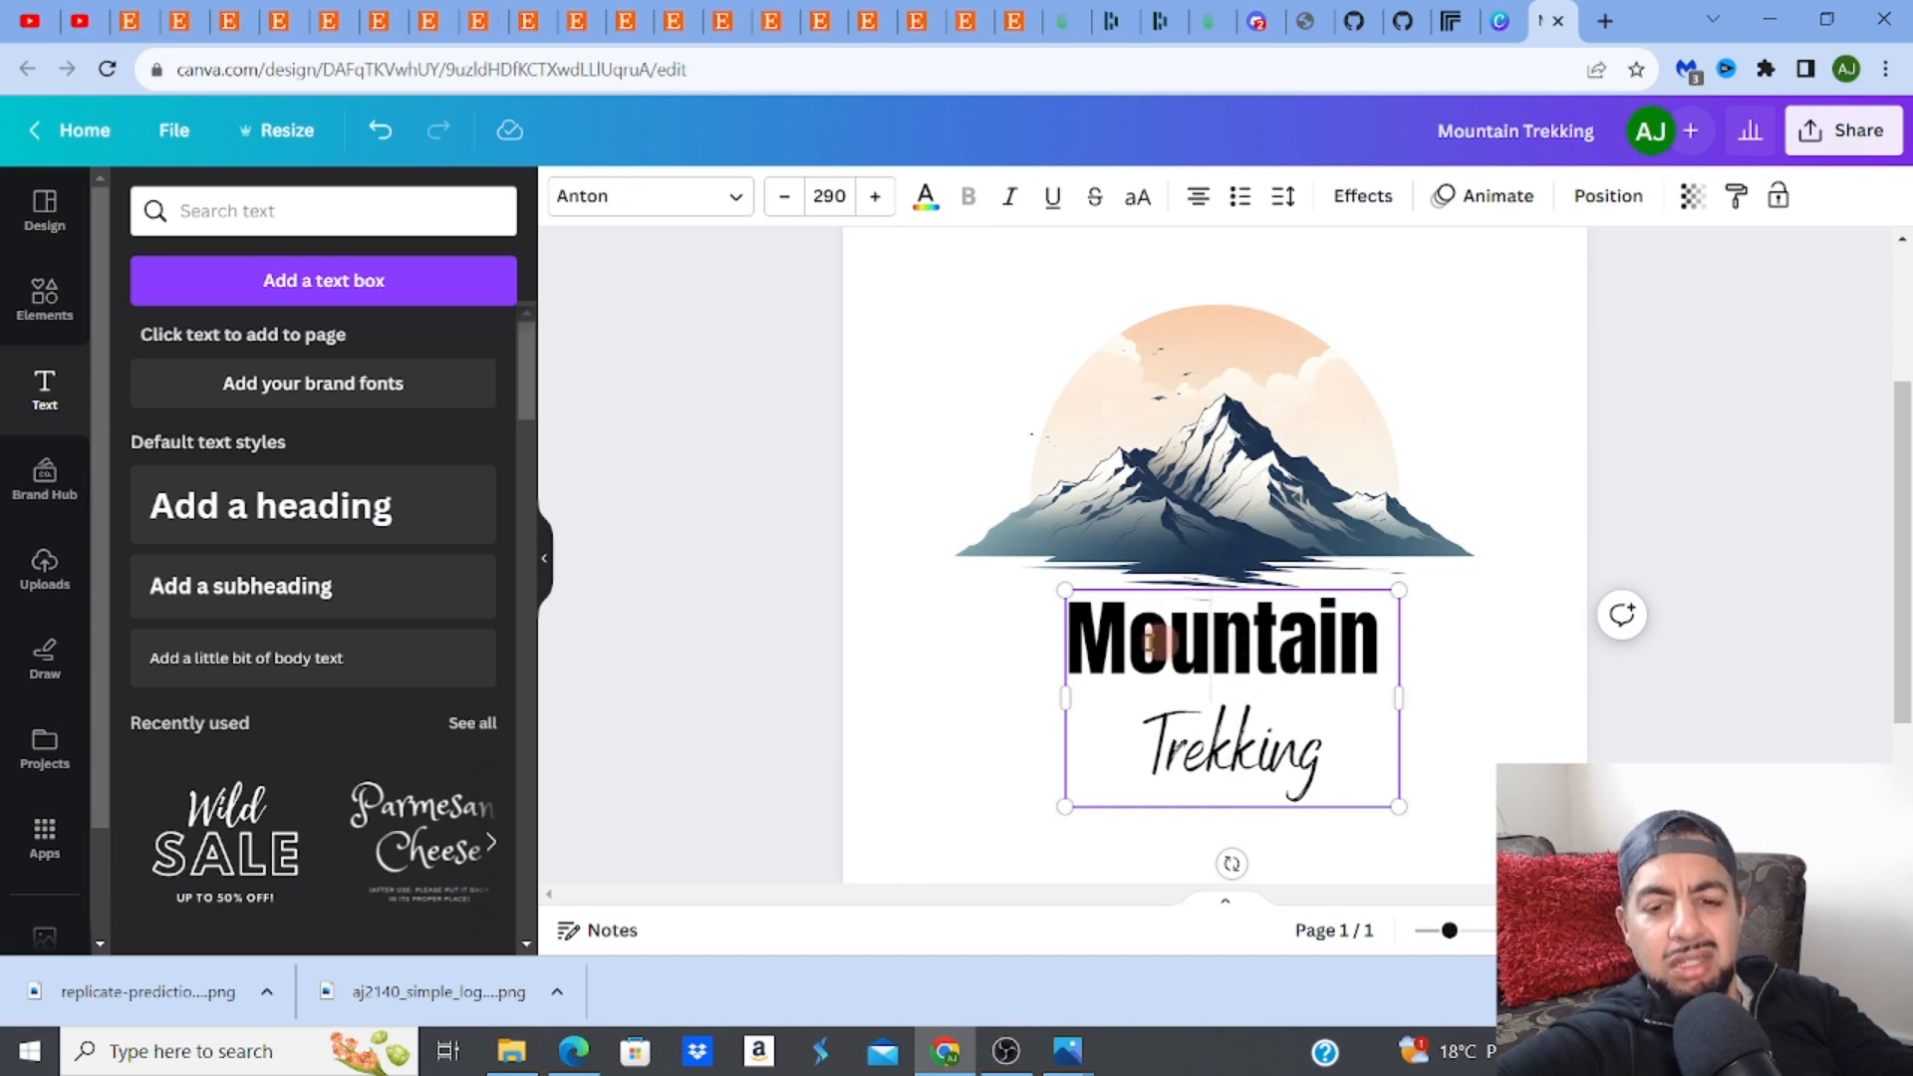
drag(1075, 645, 1385, 635)
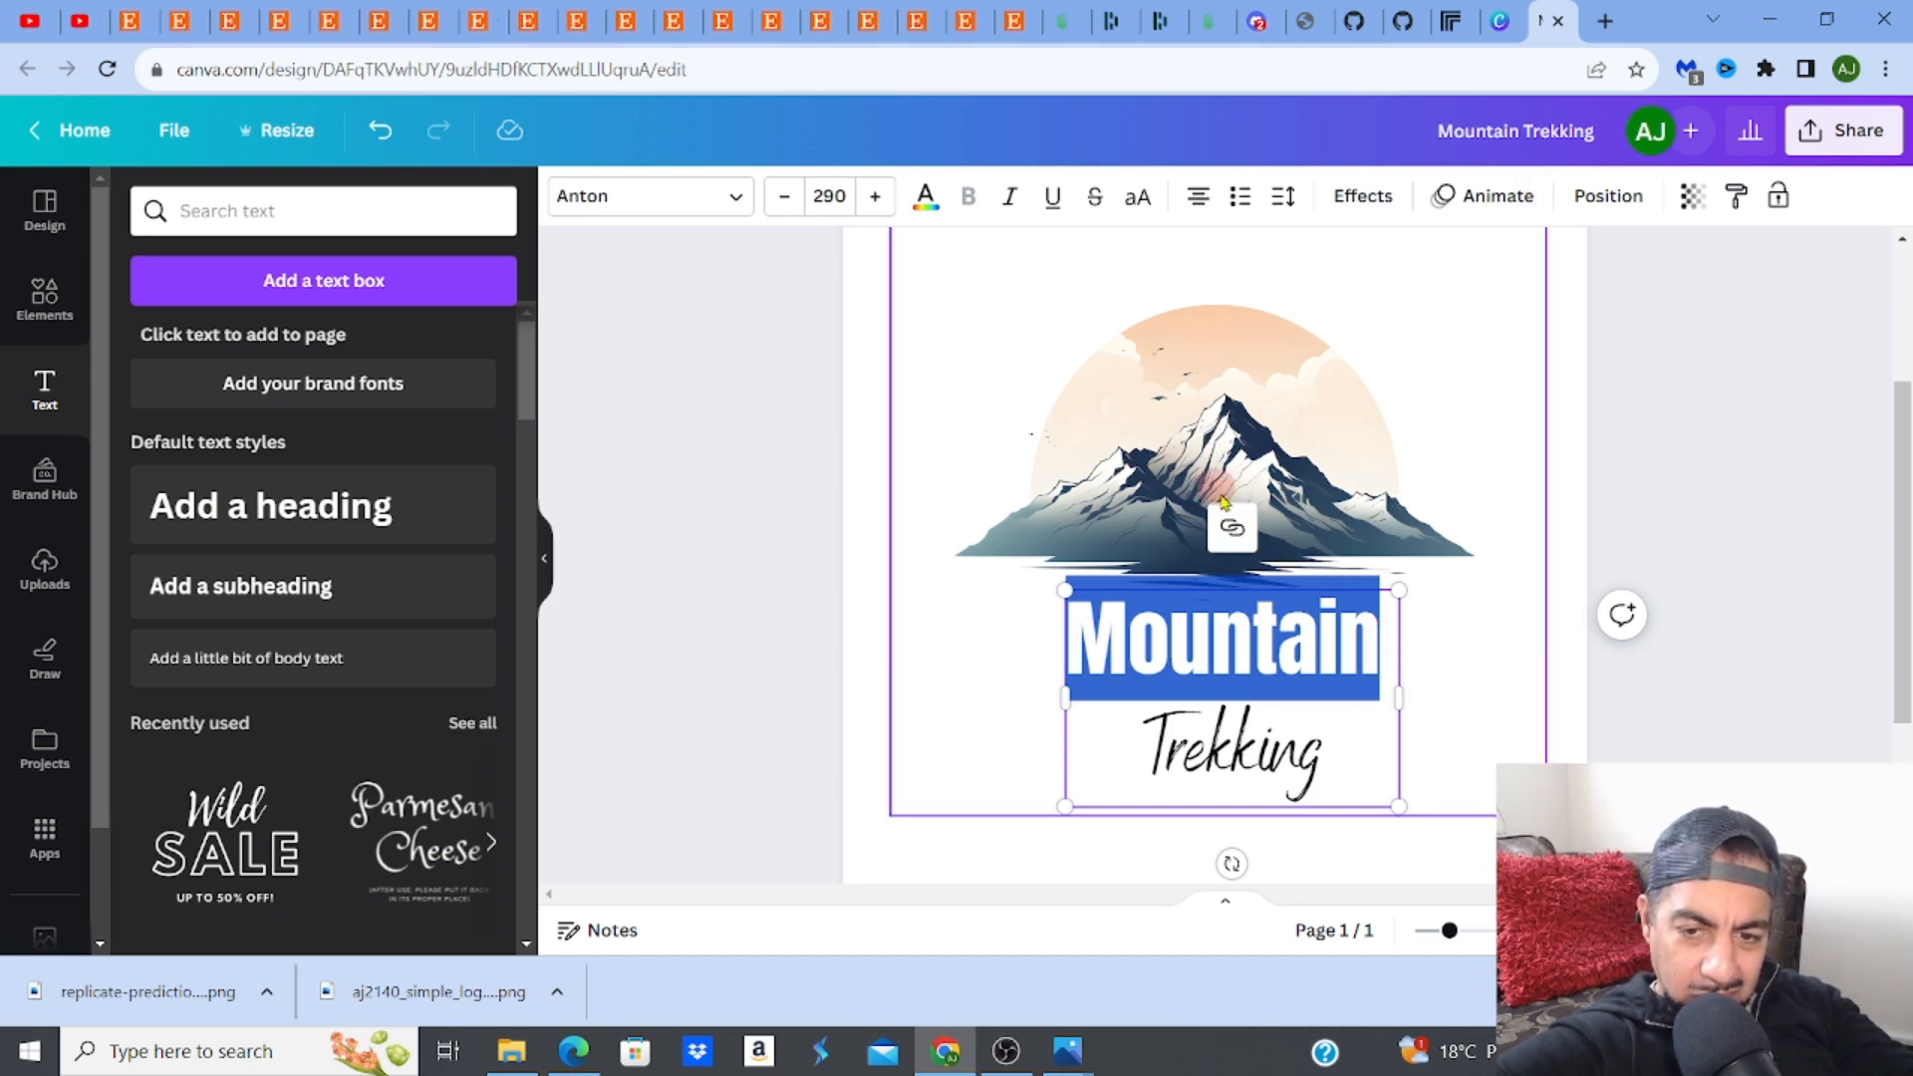
right_click(1261, 655)
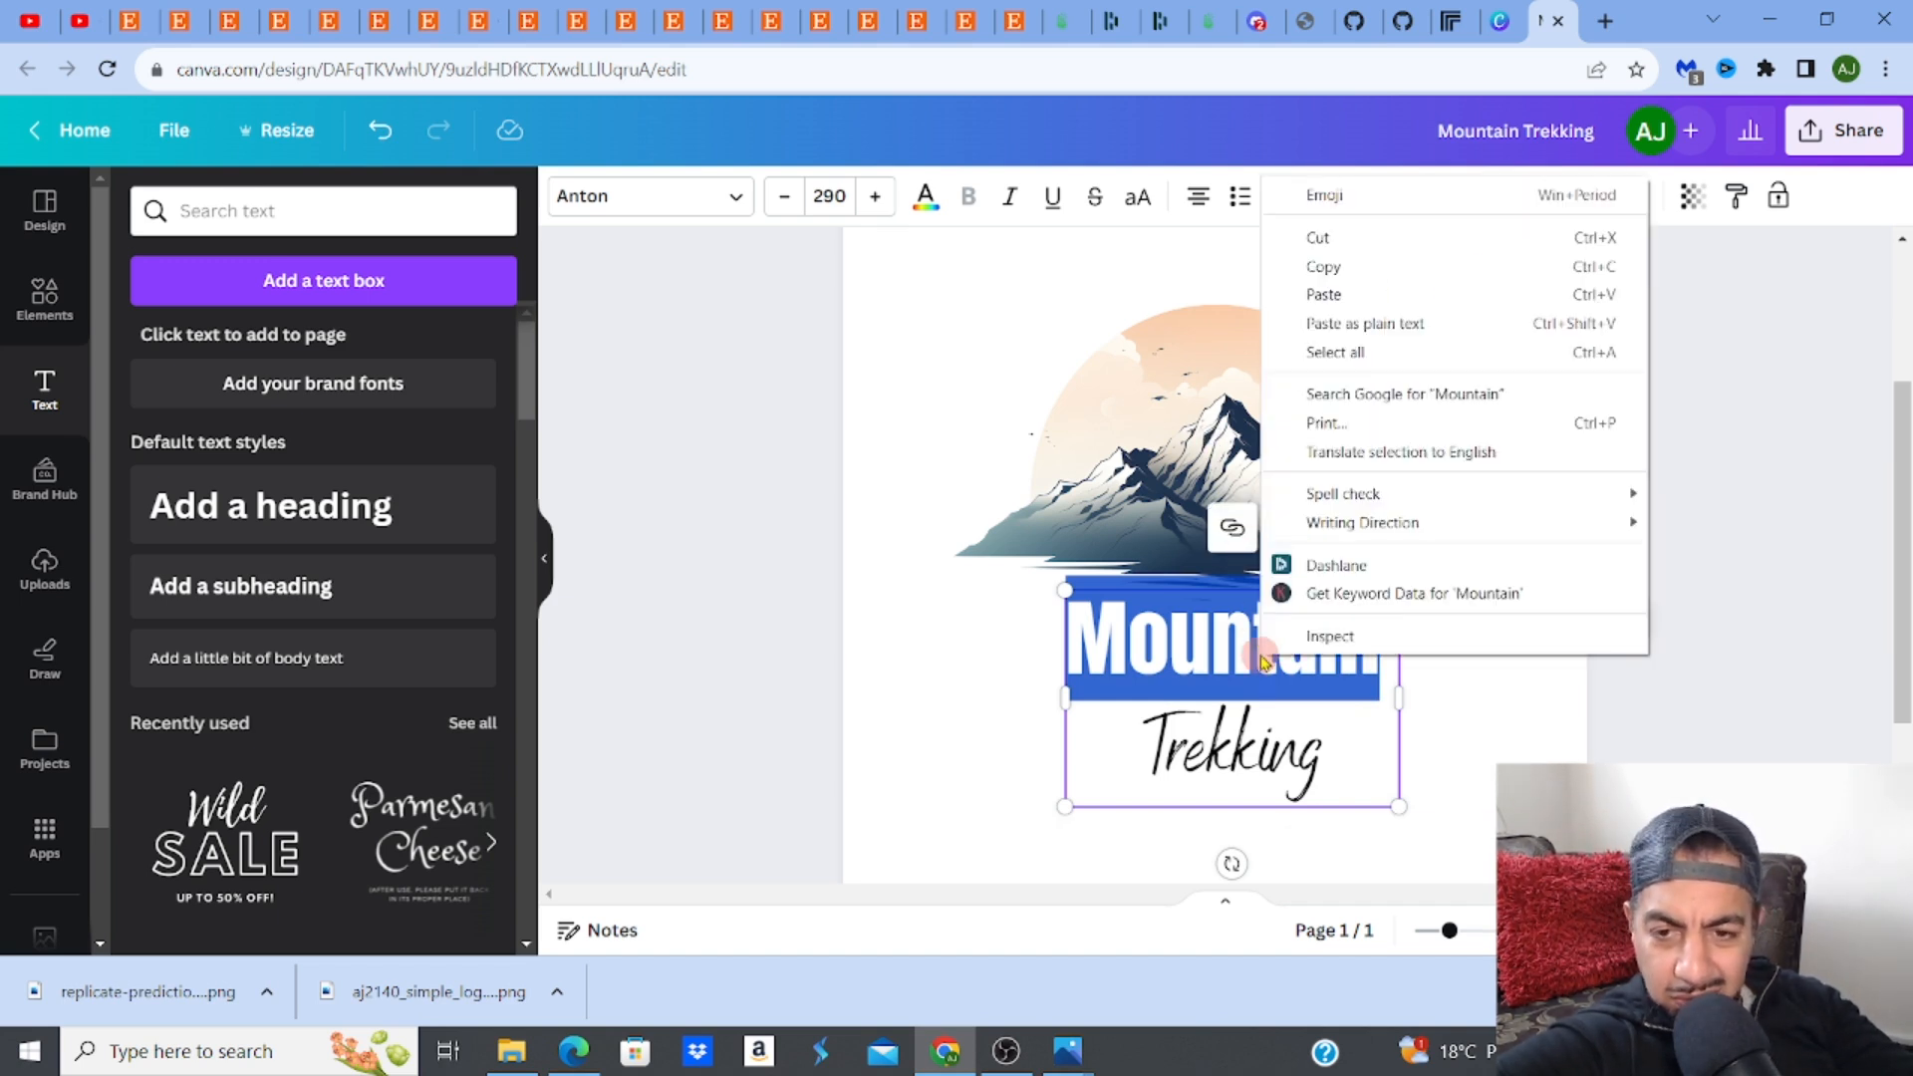
key(Escape)
click(1171, 654)
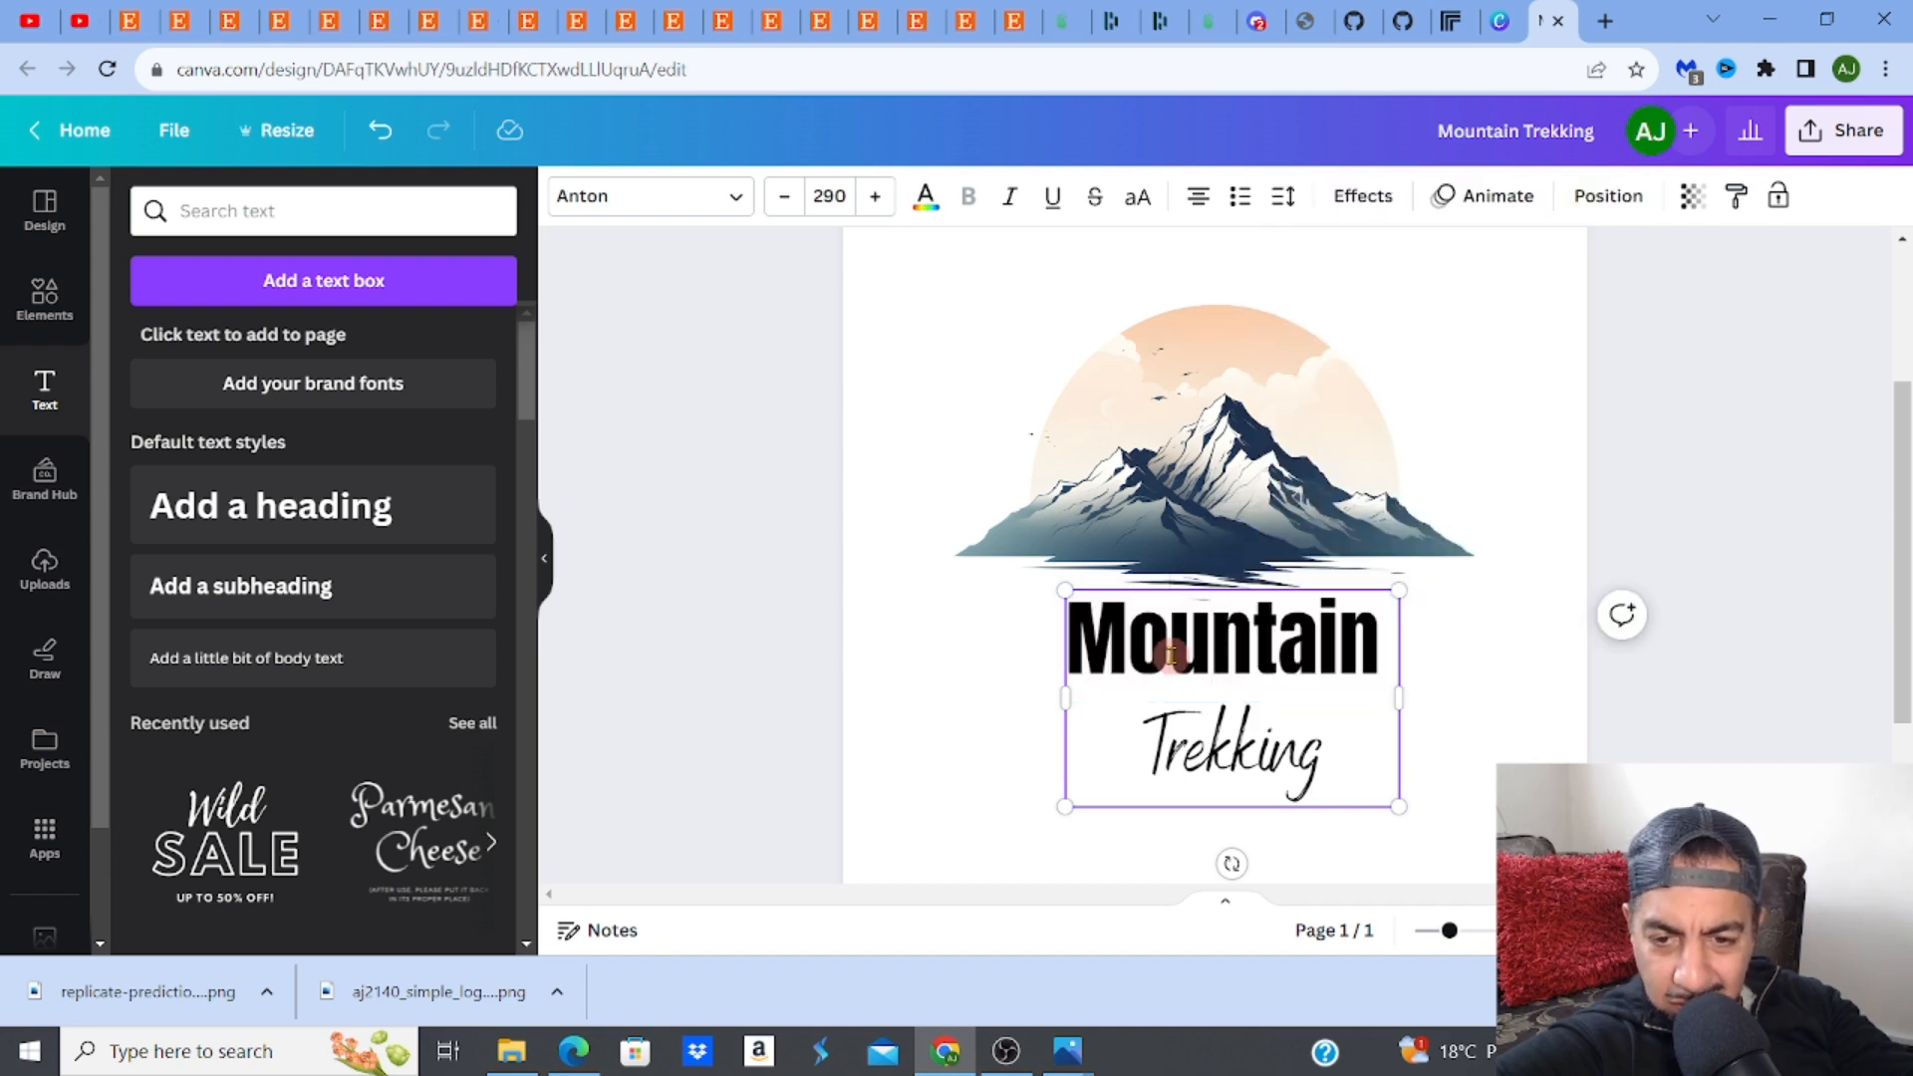
Search Google for "mountain" in a new browser tab, and return to the Mountain Trekking design in Canva
key(ctrl+t)
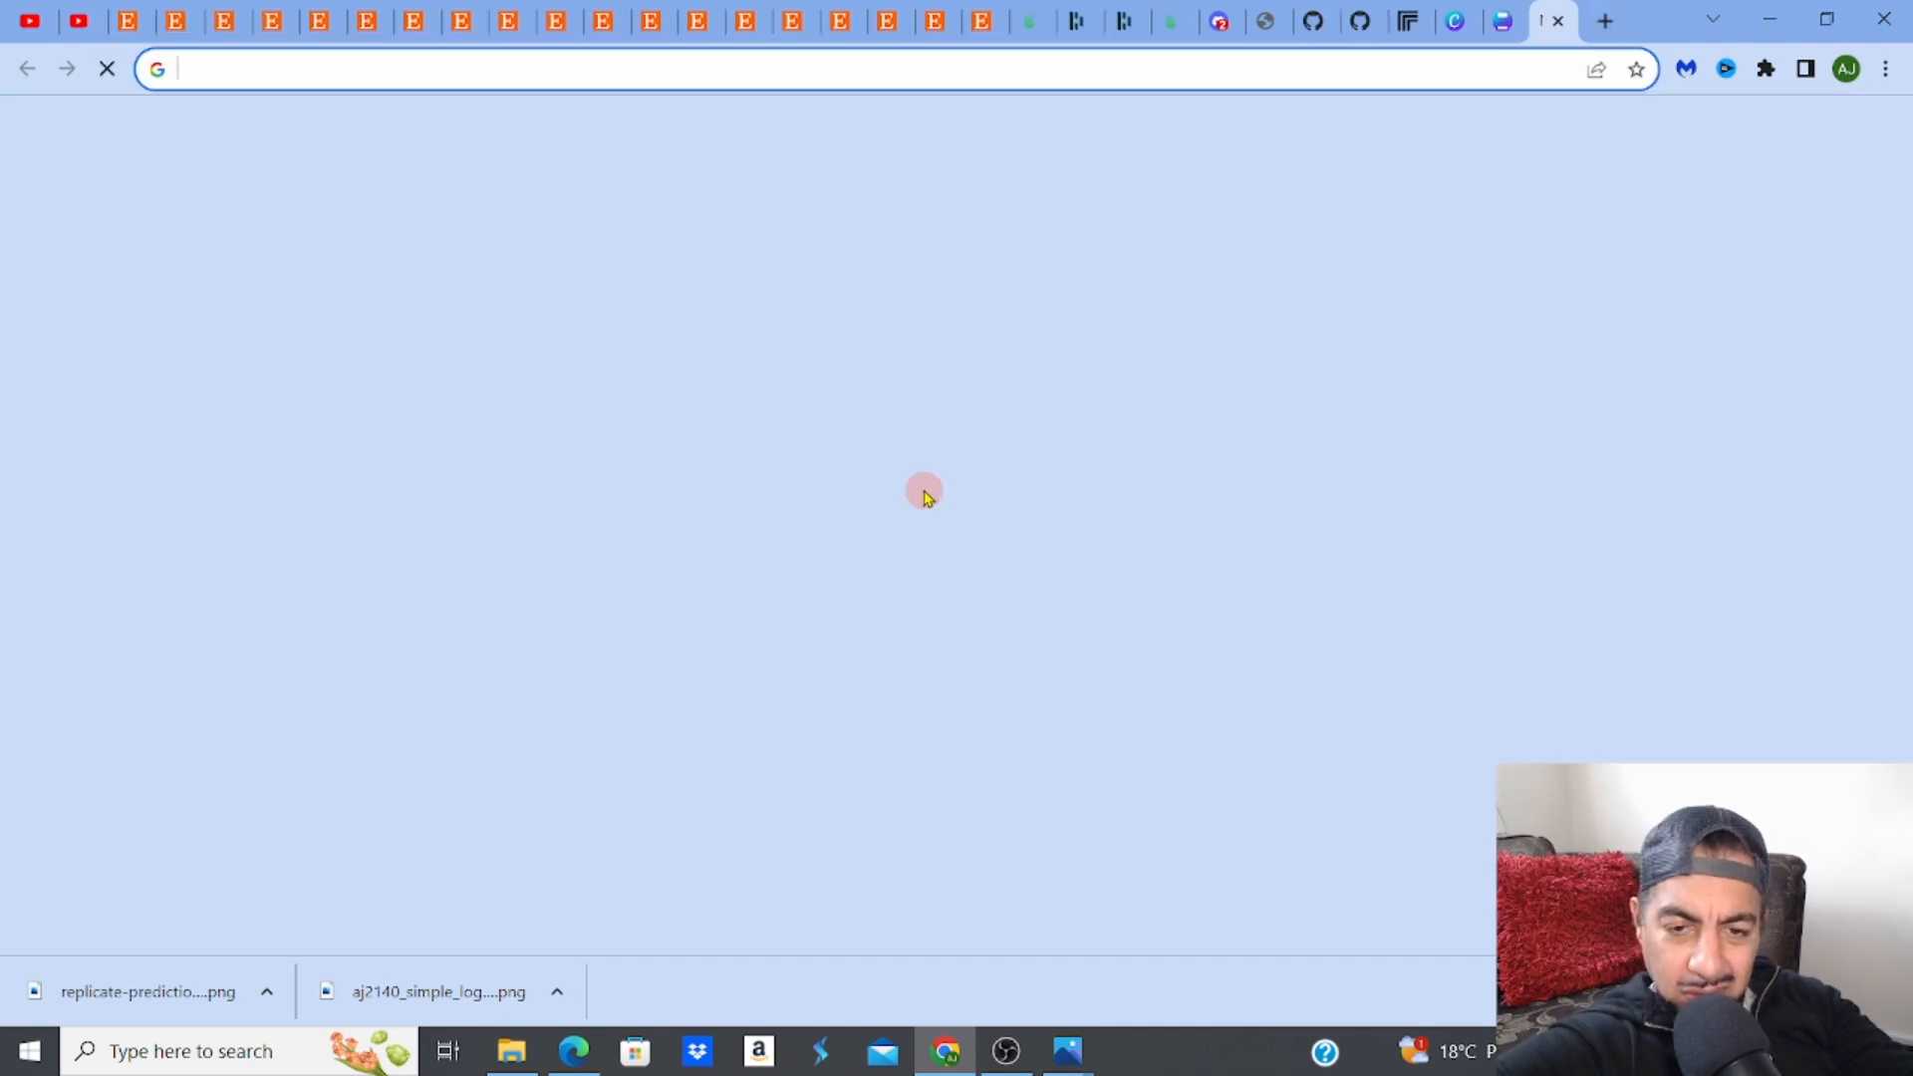
click(924, 490)
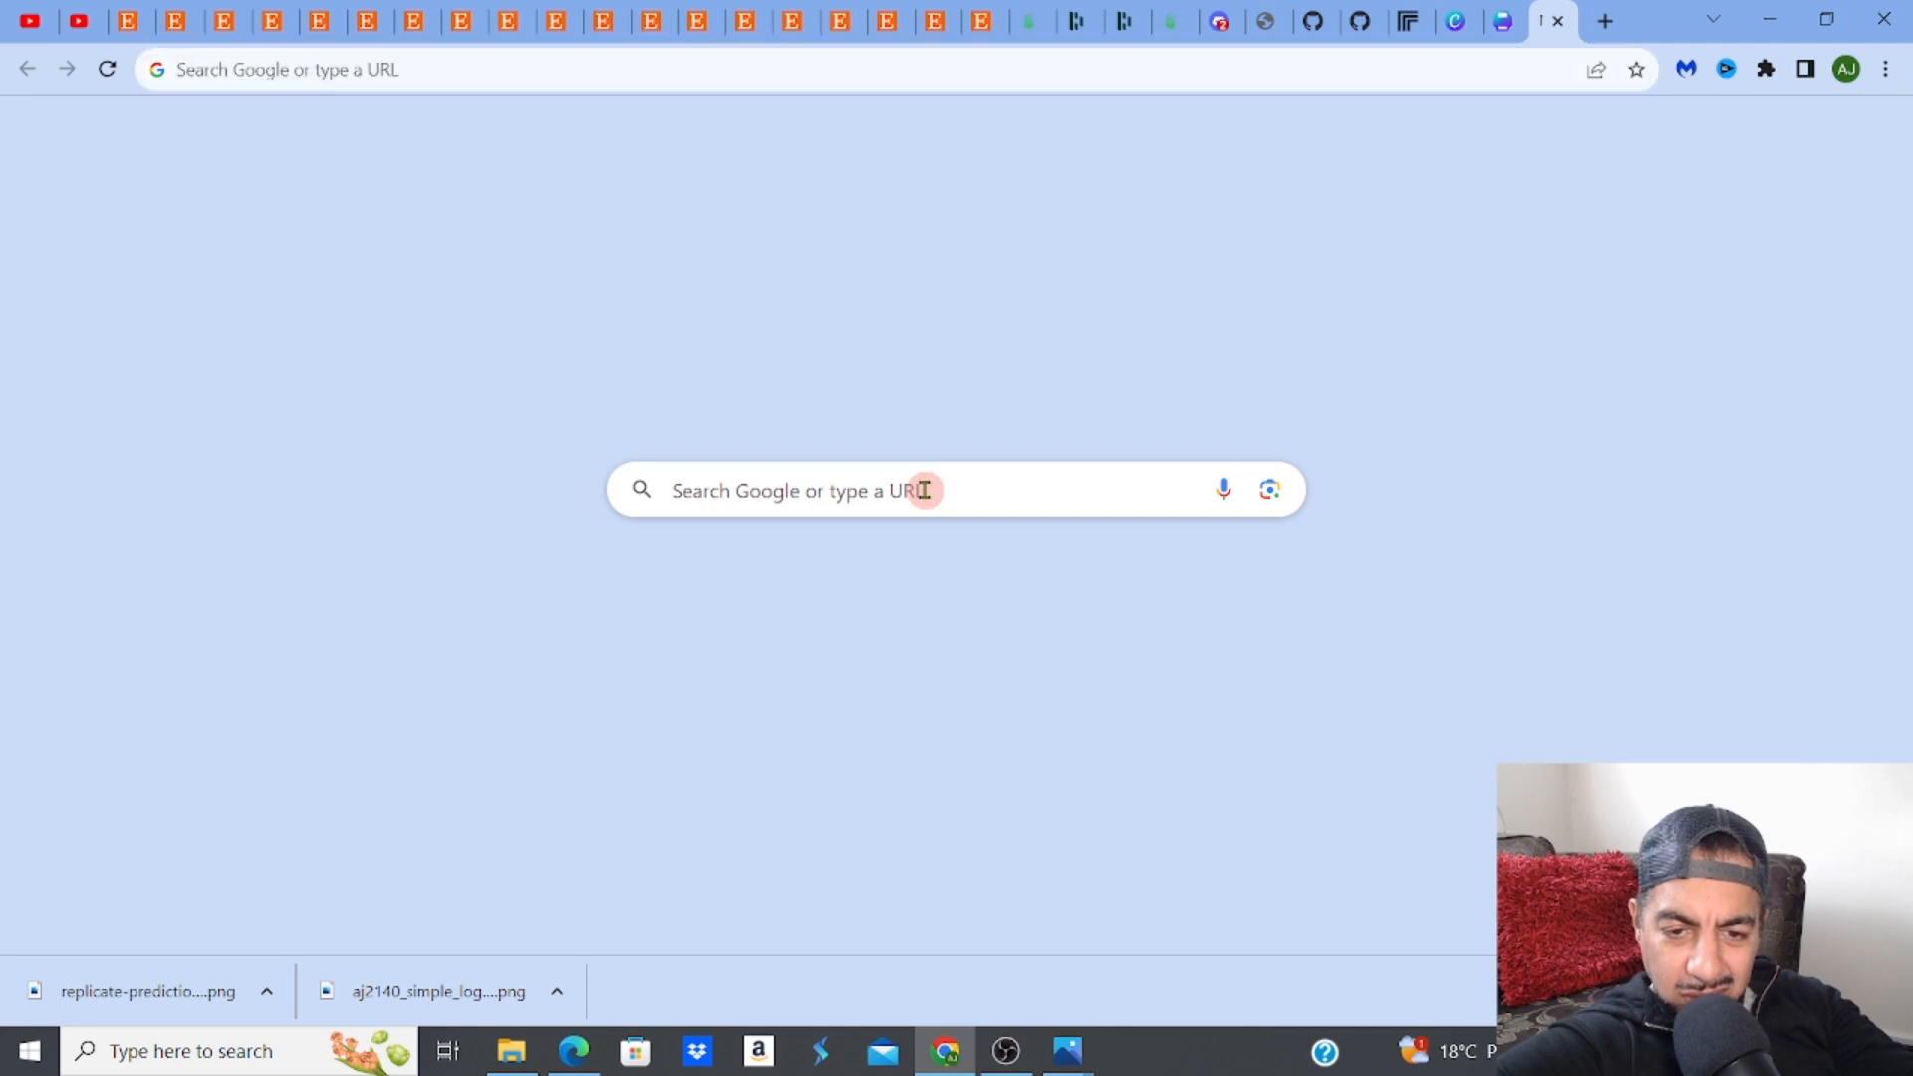
text(mountain)
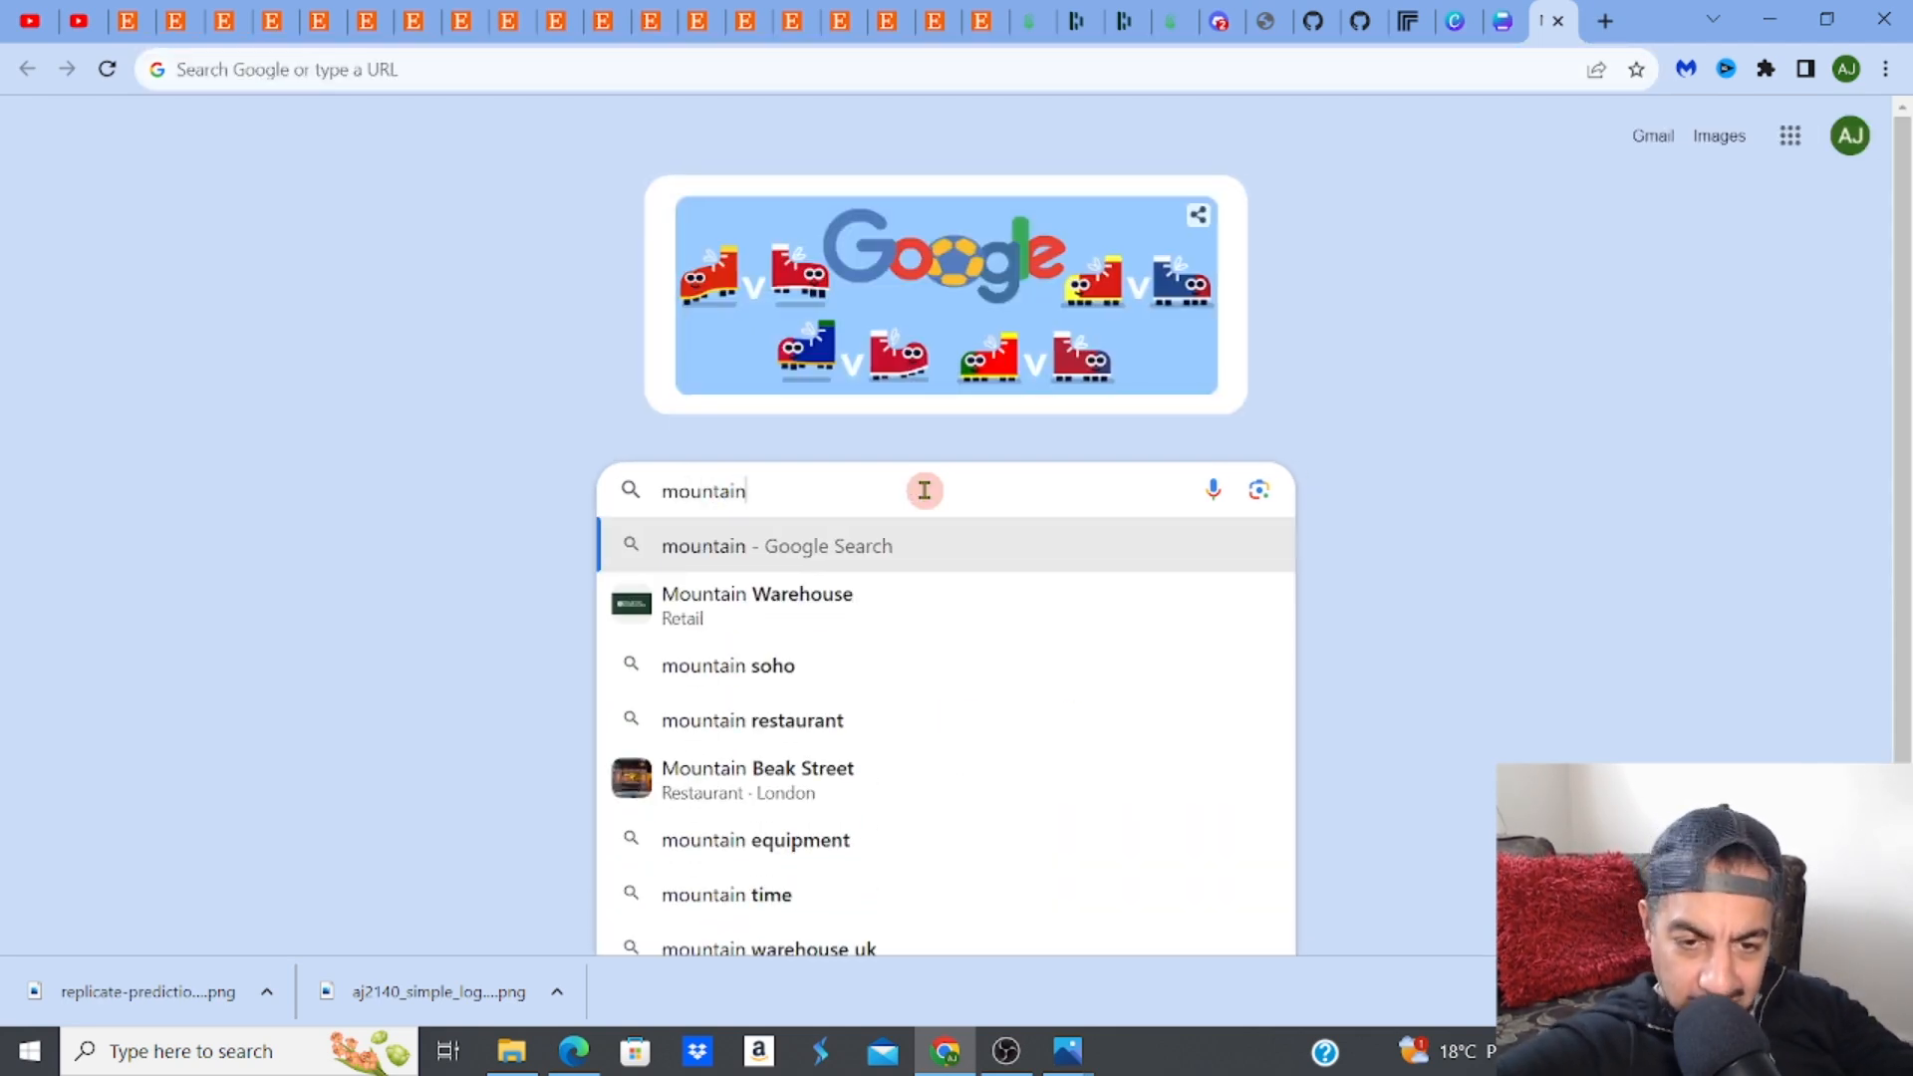
key(Return)
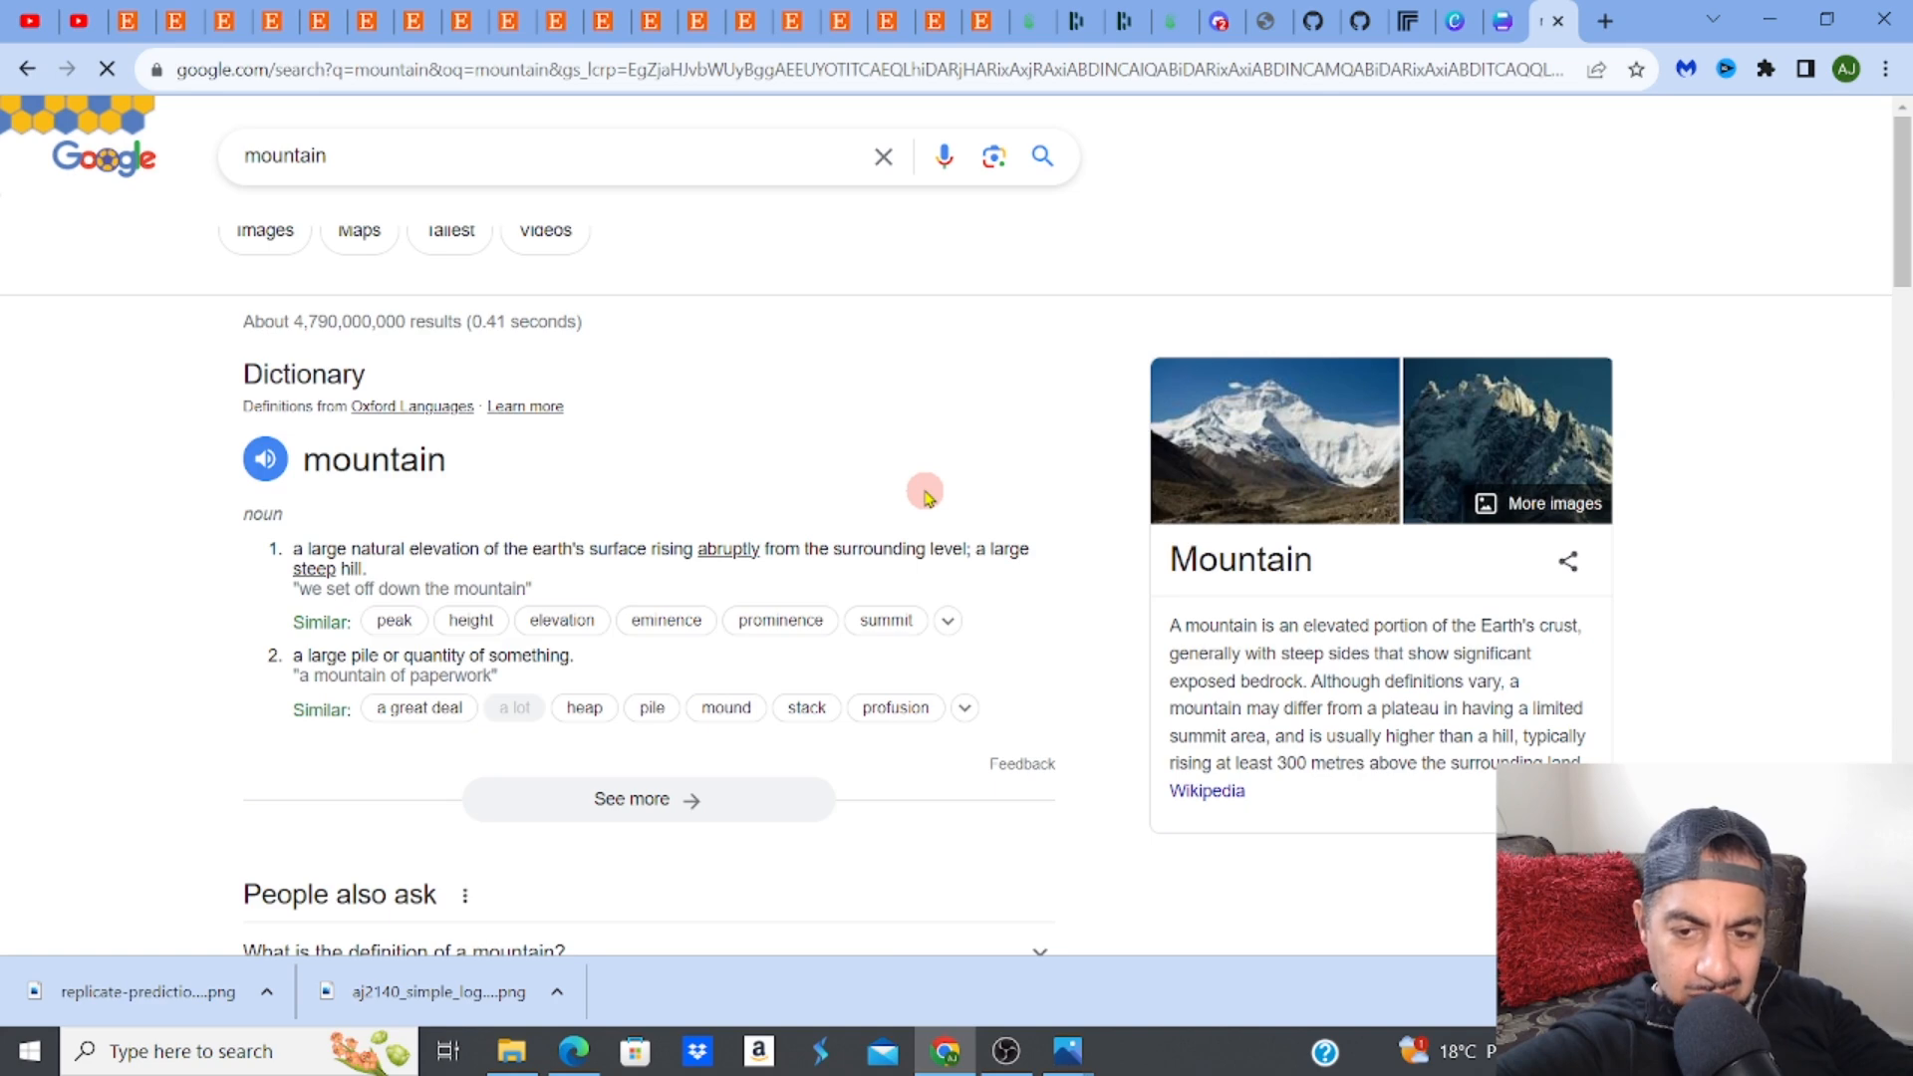
click(1447, 22)
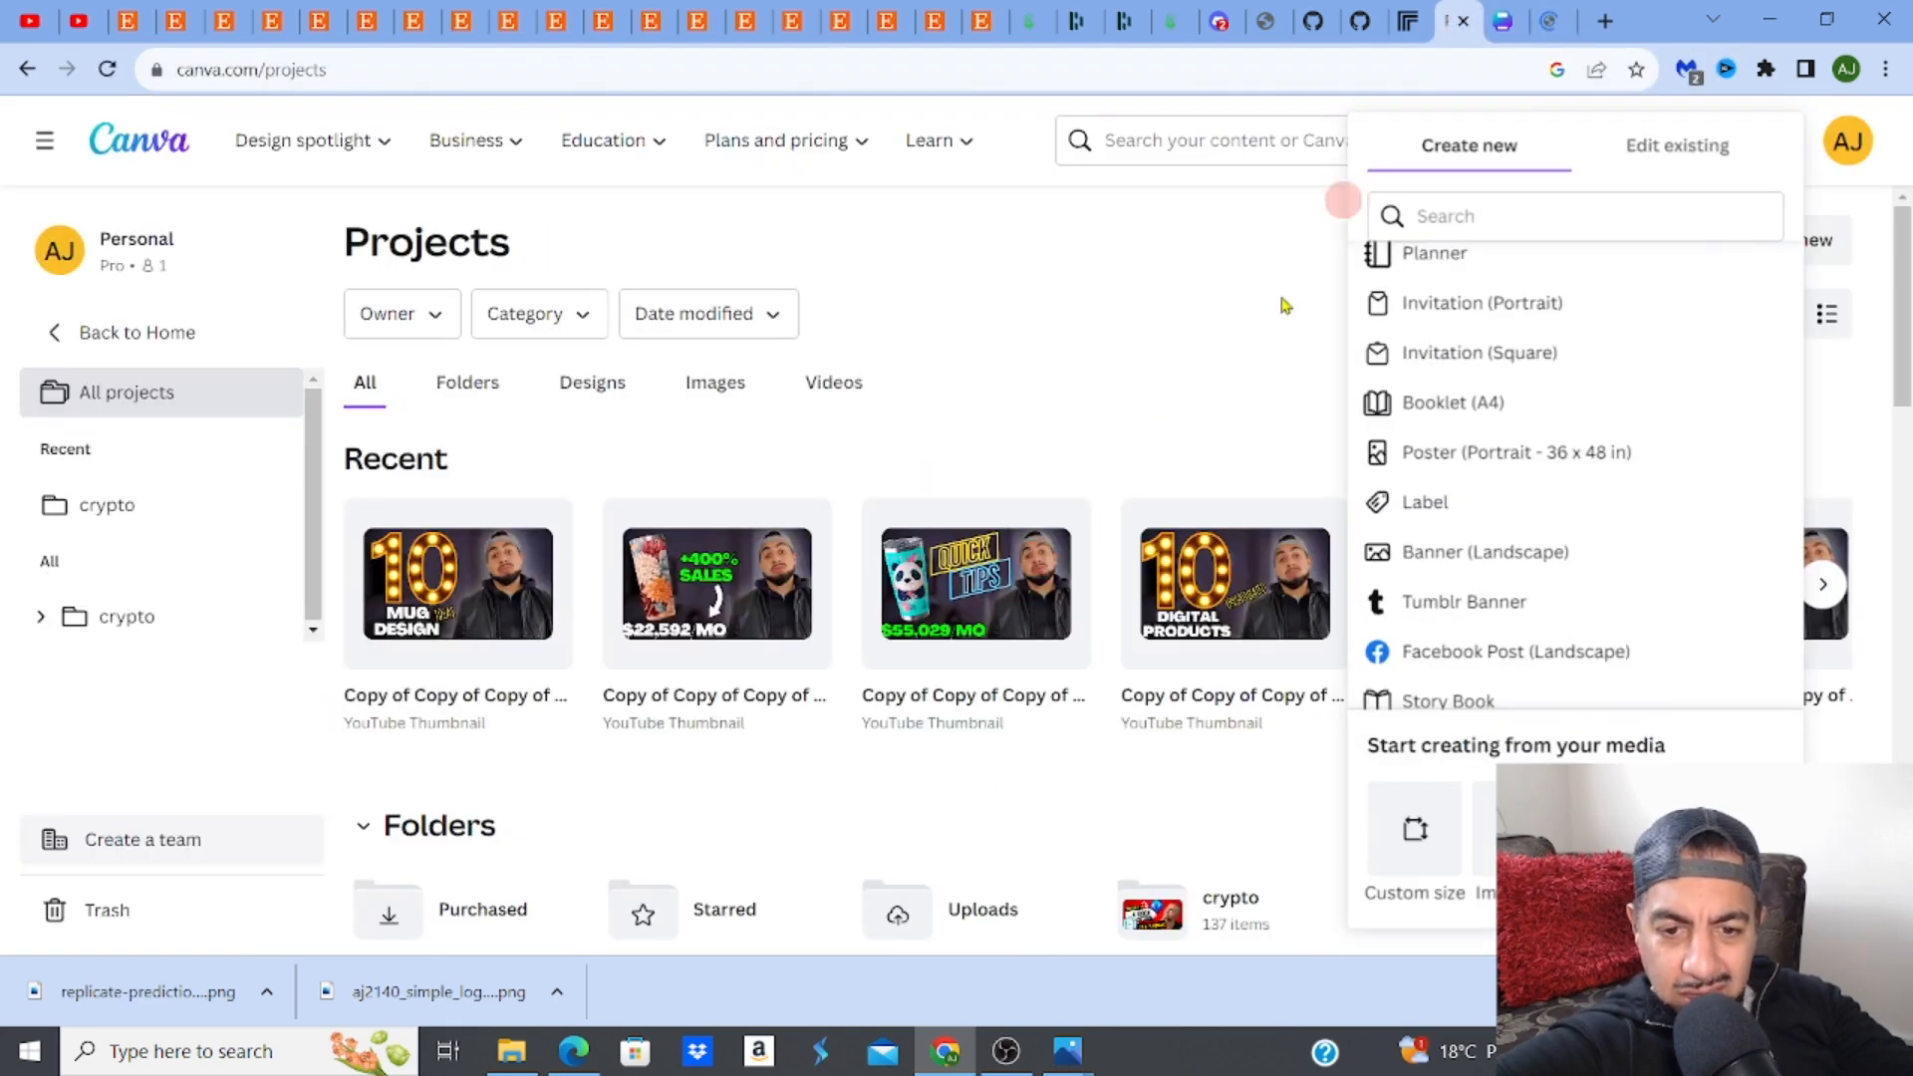
click(1503, 22)
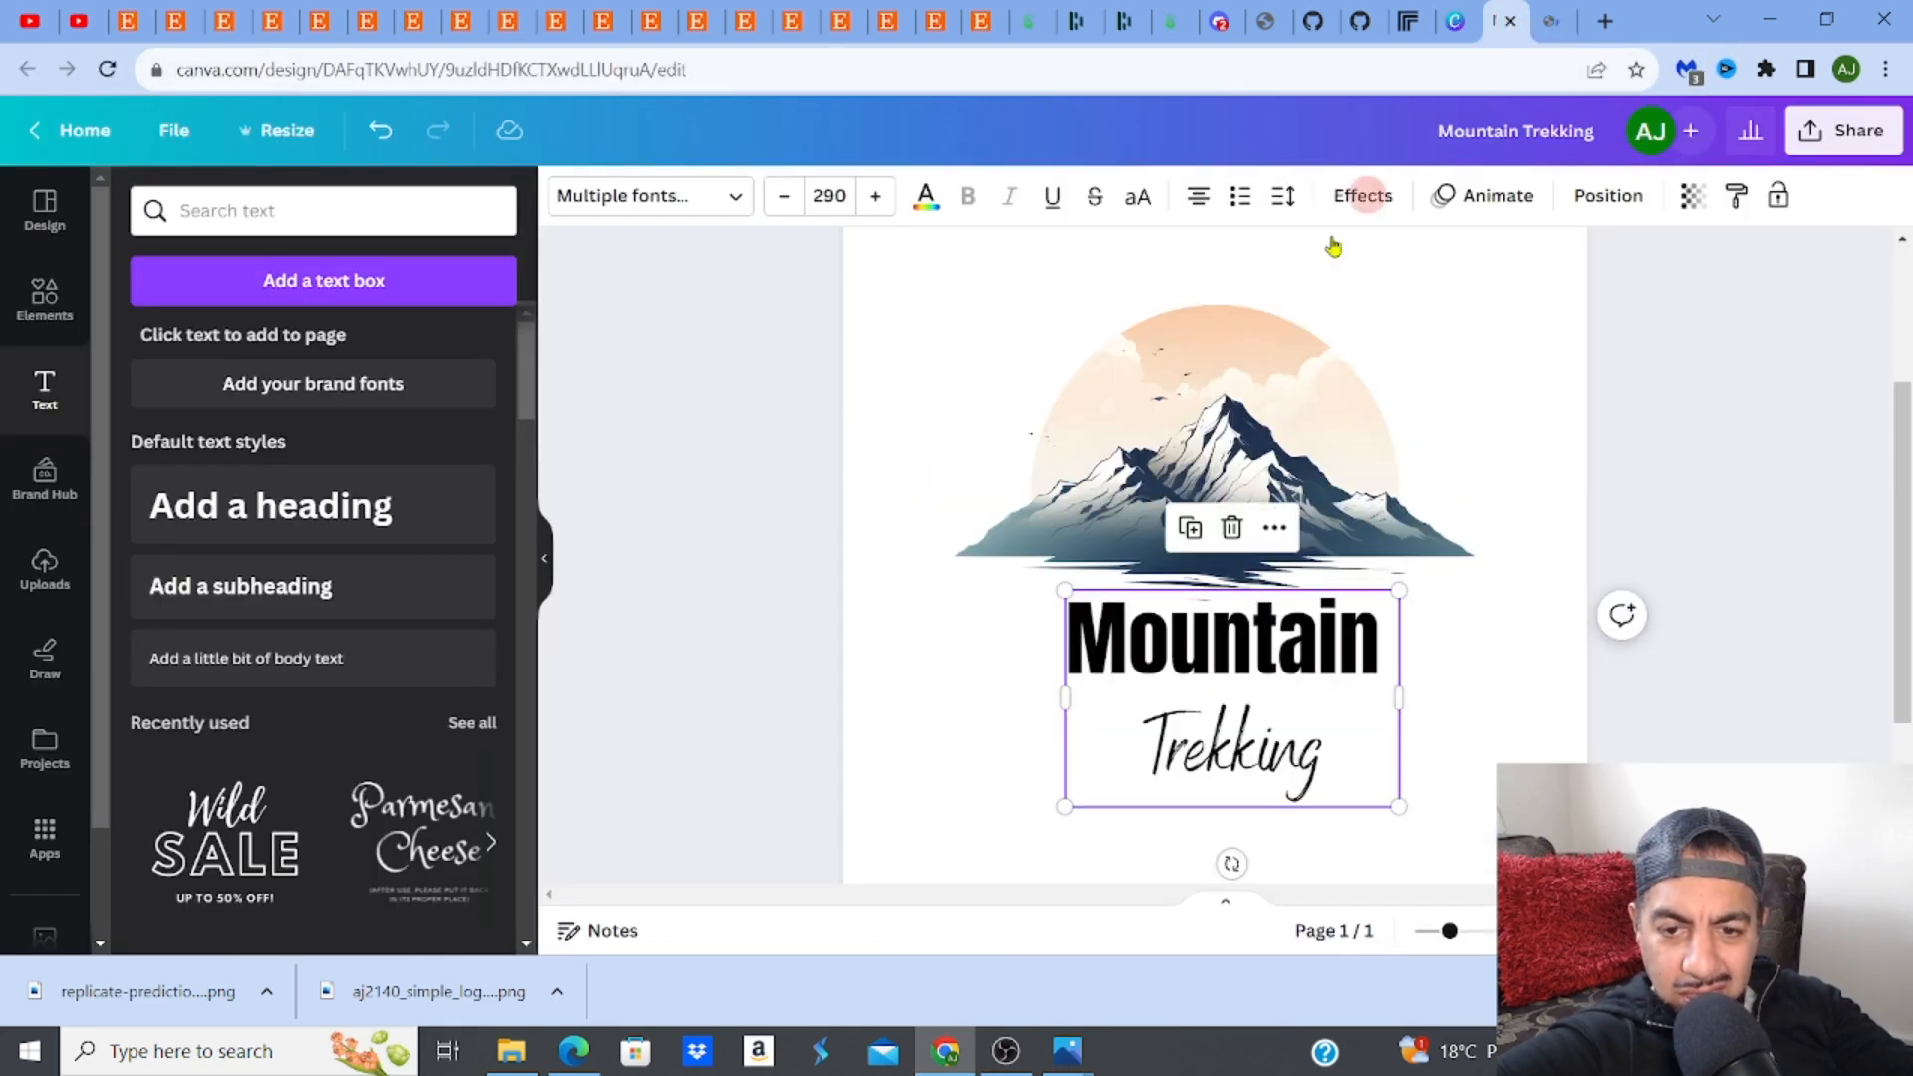
Scale the Mountain Trekking heading down to font size 258 and centre it directly under the mountain artwork
click(717, 600)
click(1101, 618)
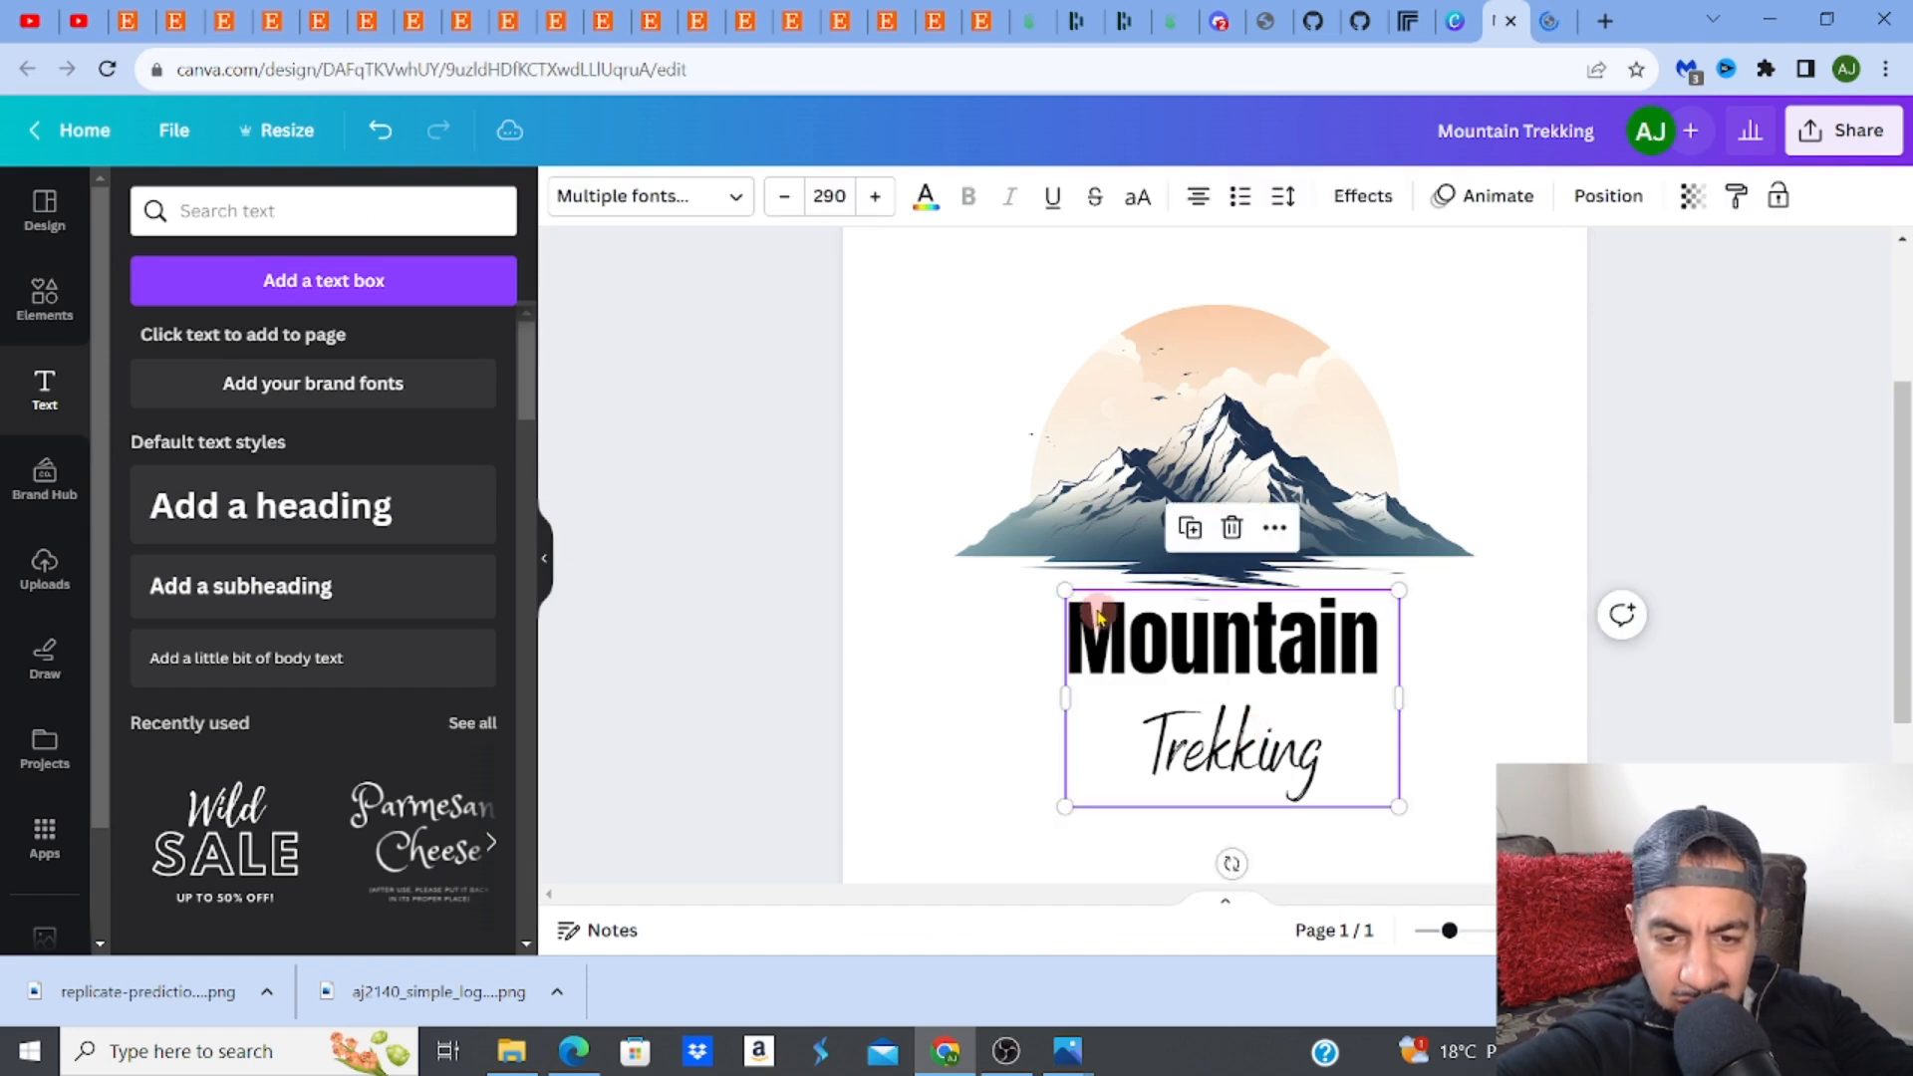
drag(1069, 595, 1141, 641)
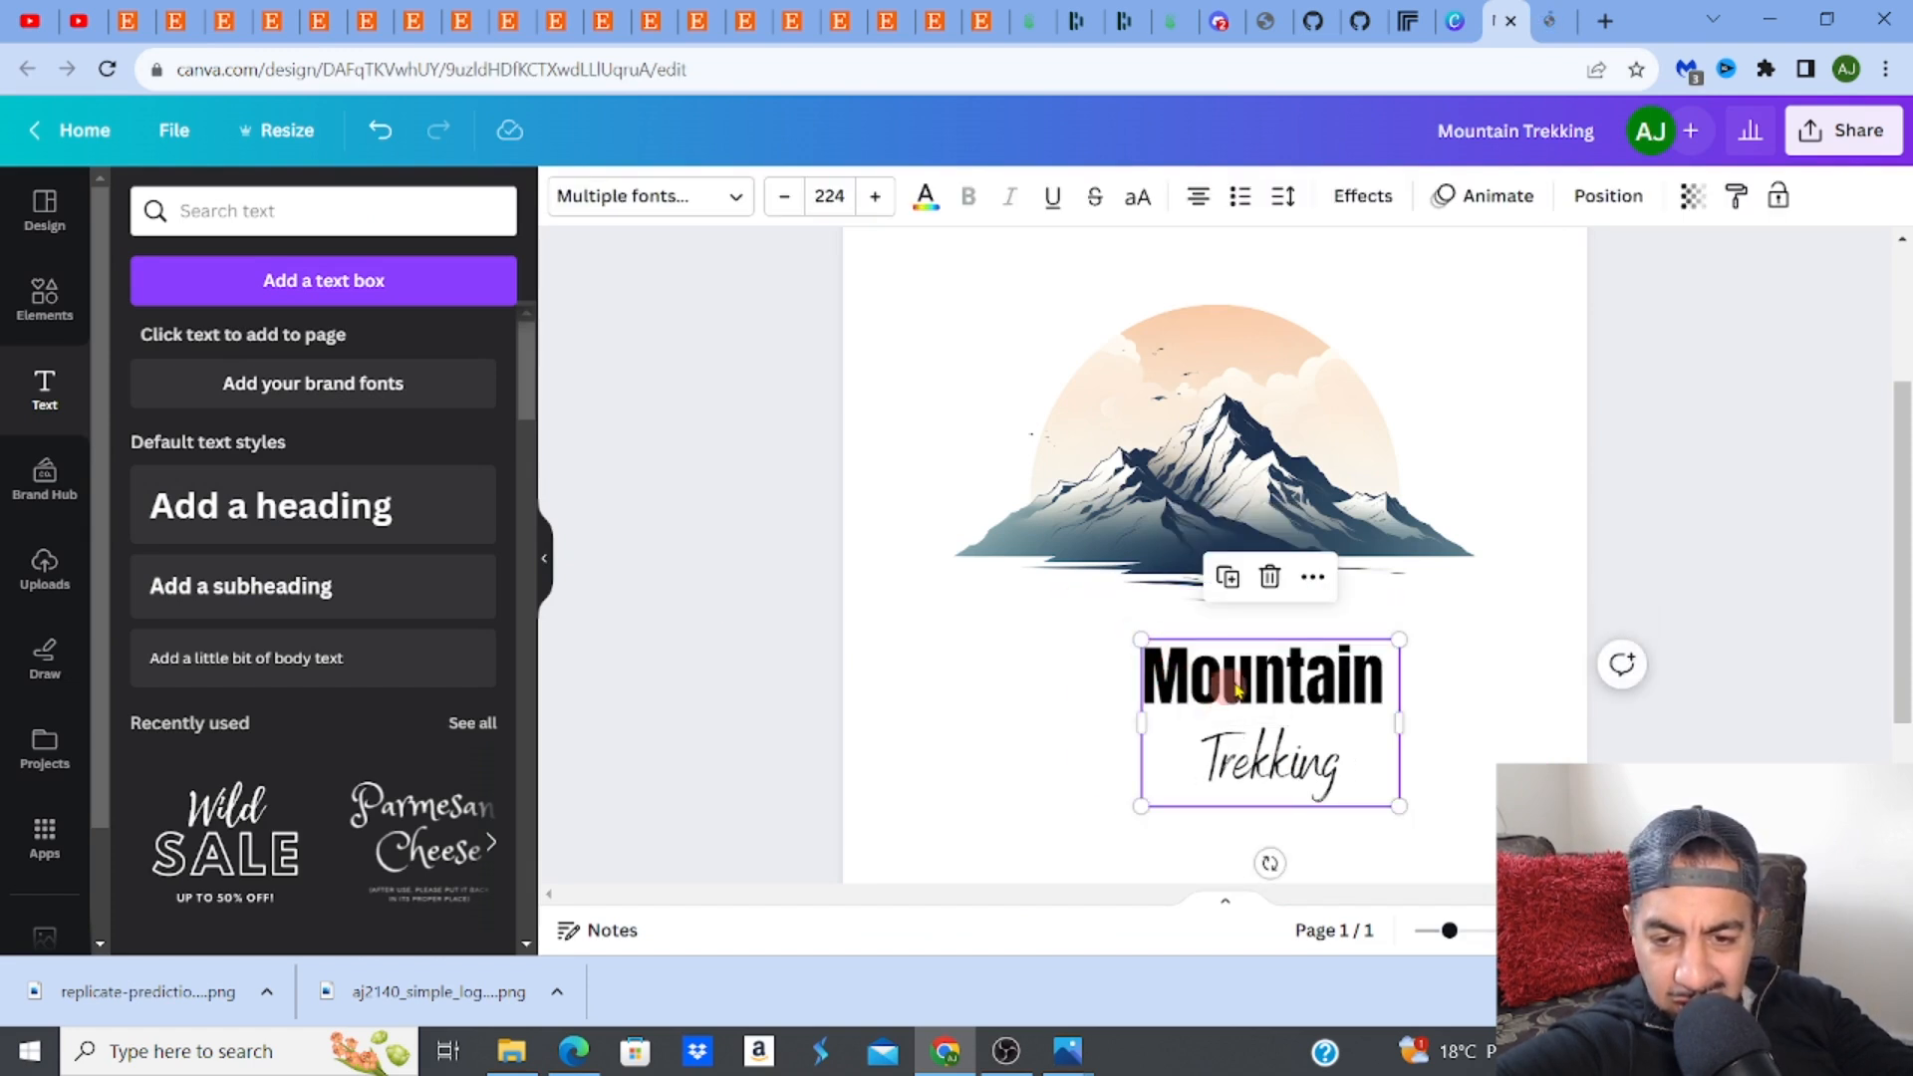
drag(1318, 664, 1265, 618)
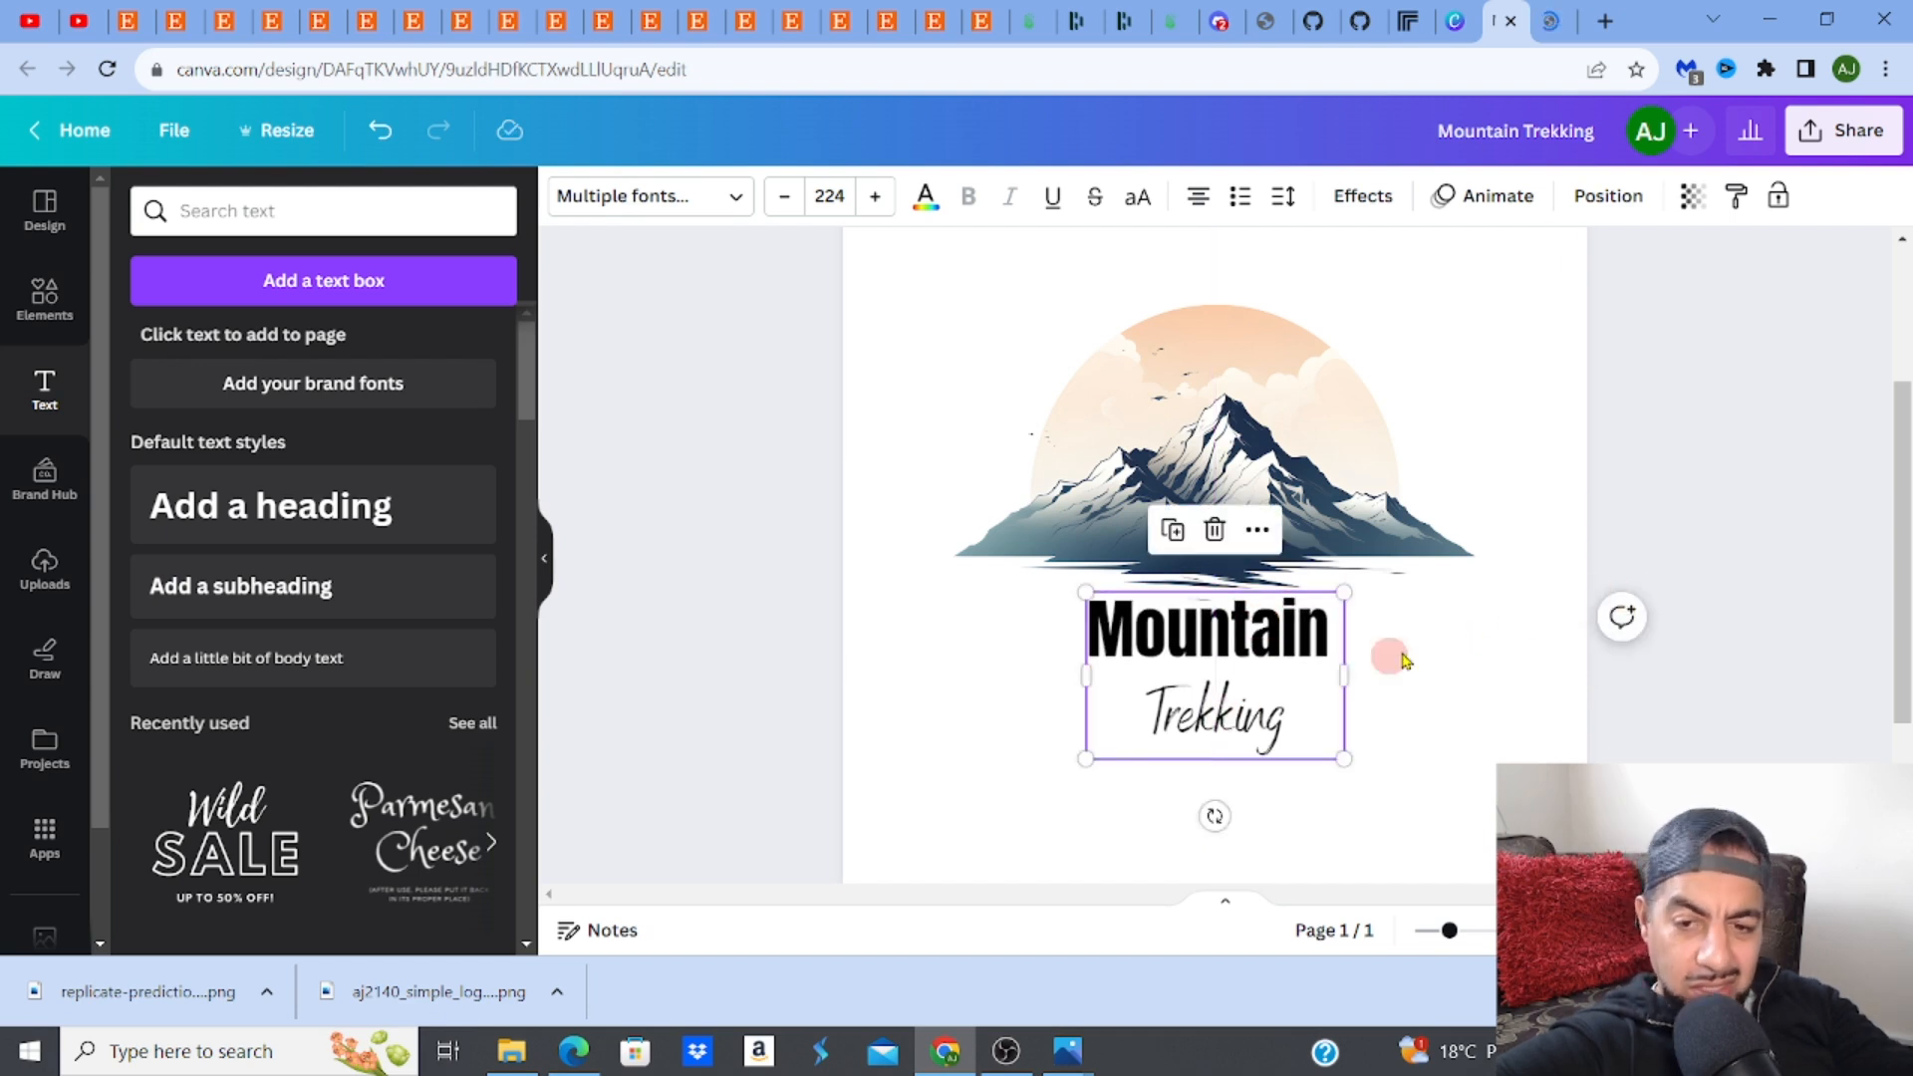
drag(1344, 758, 1389, 789)
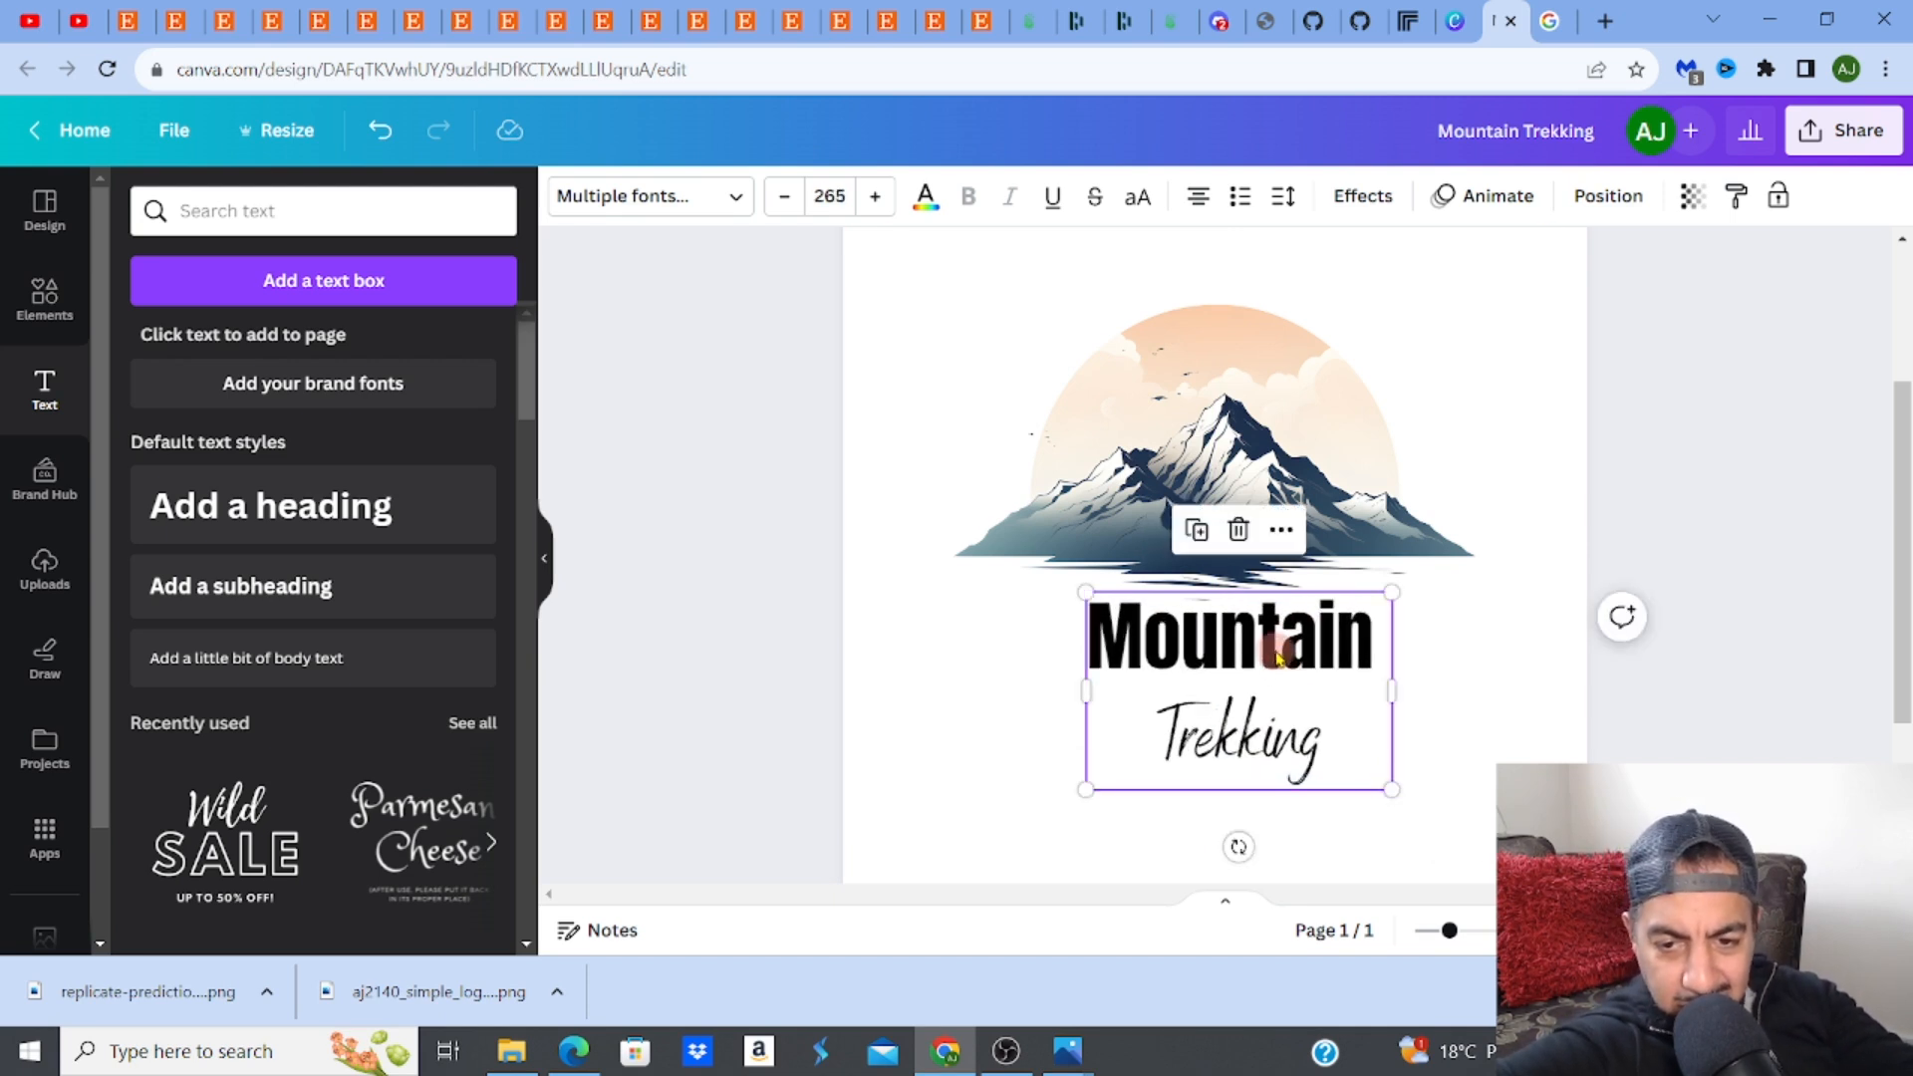
drag(1261, 643, 1240, 633)
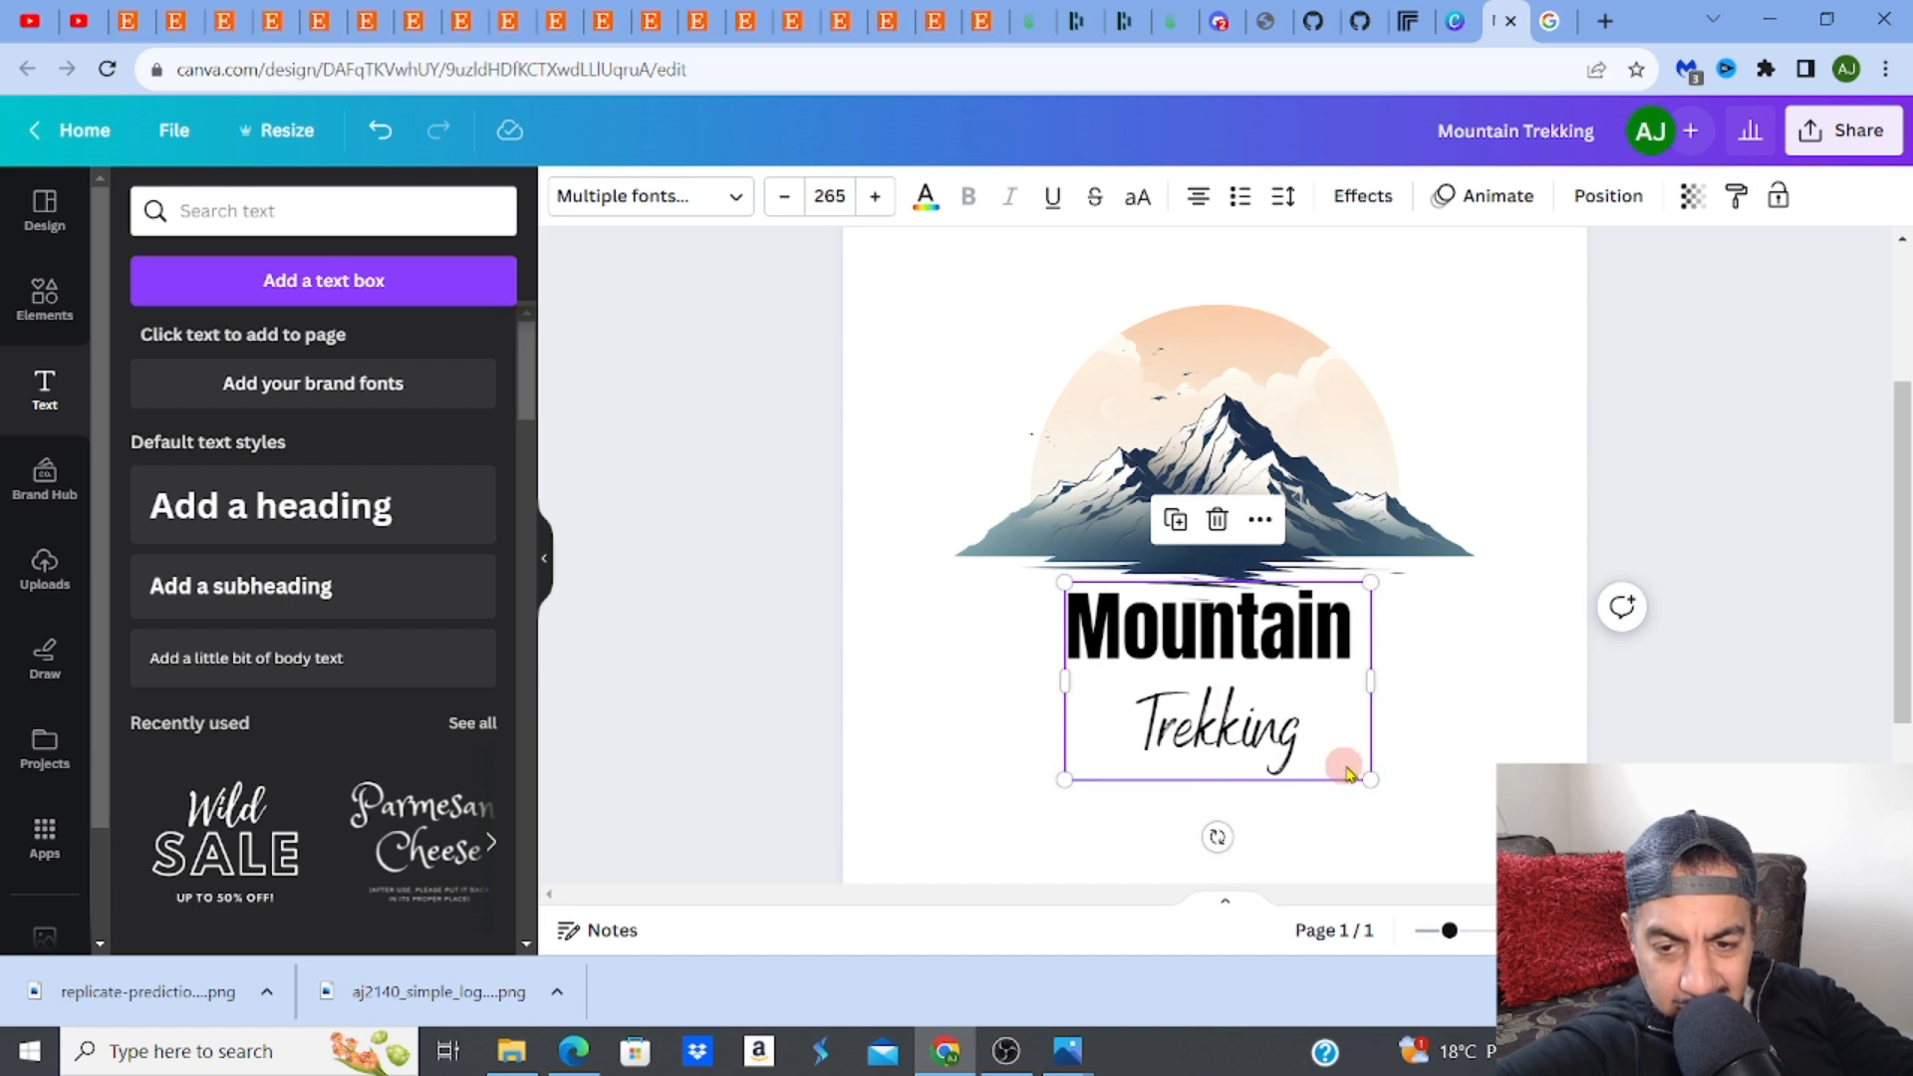
drag(1369, 777, 1362, 767)
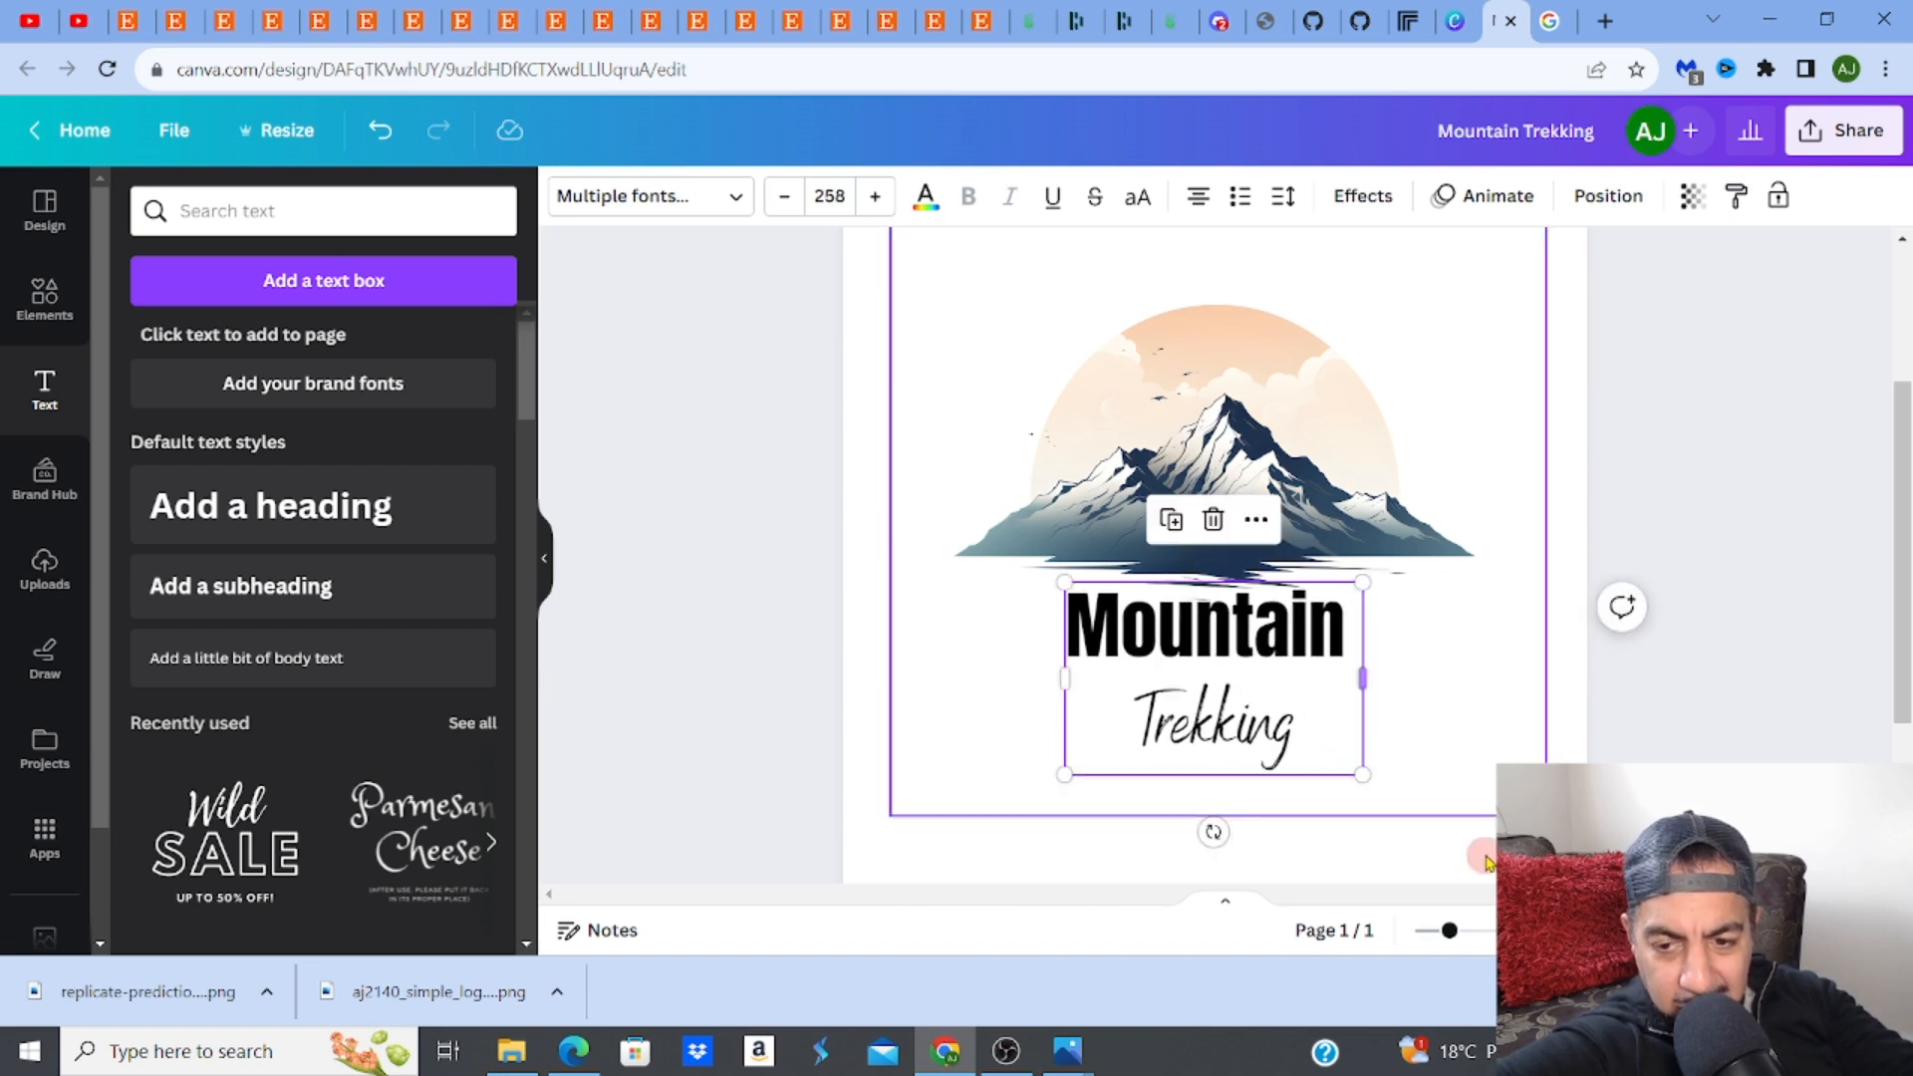
Download the finished design as a PDF Print file with the RGB color profile
drag(1430, 942, 1422, 938)
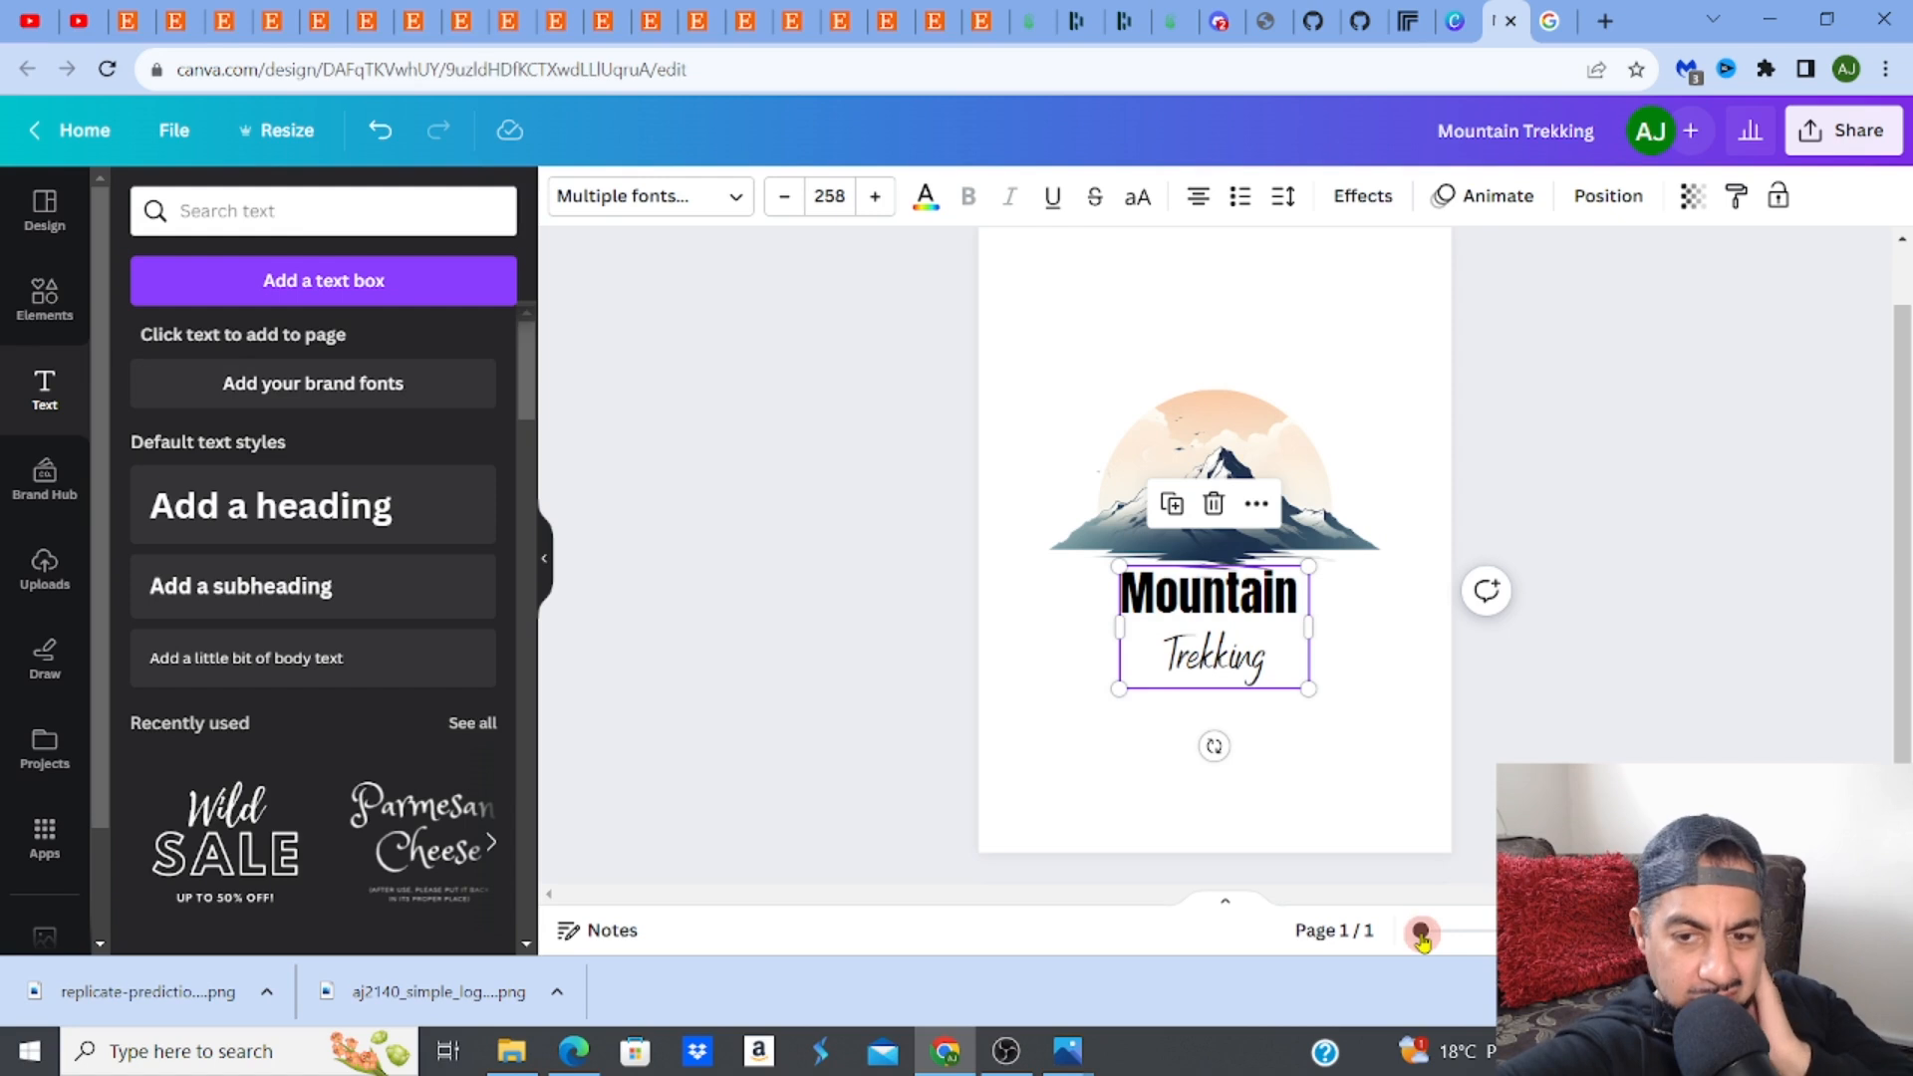
click(1851, 150)
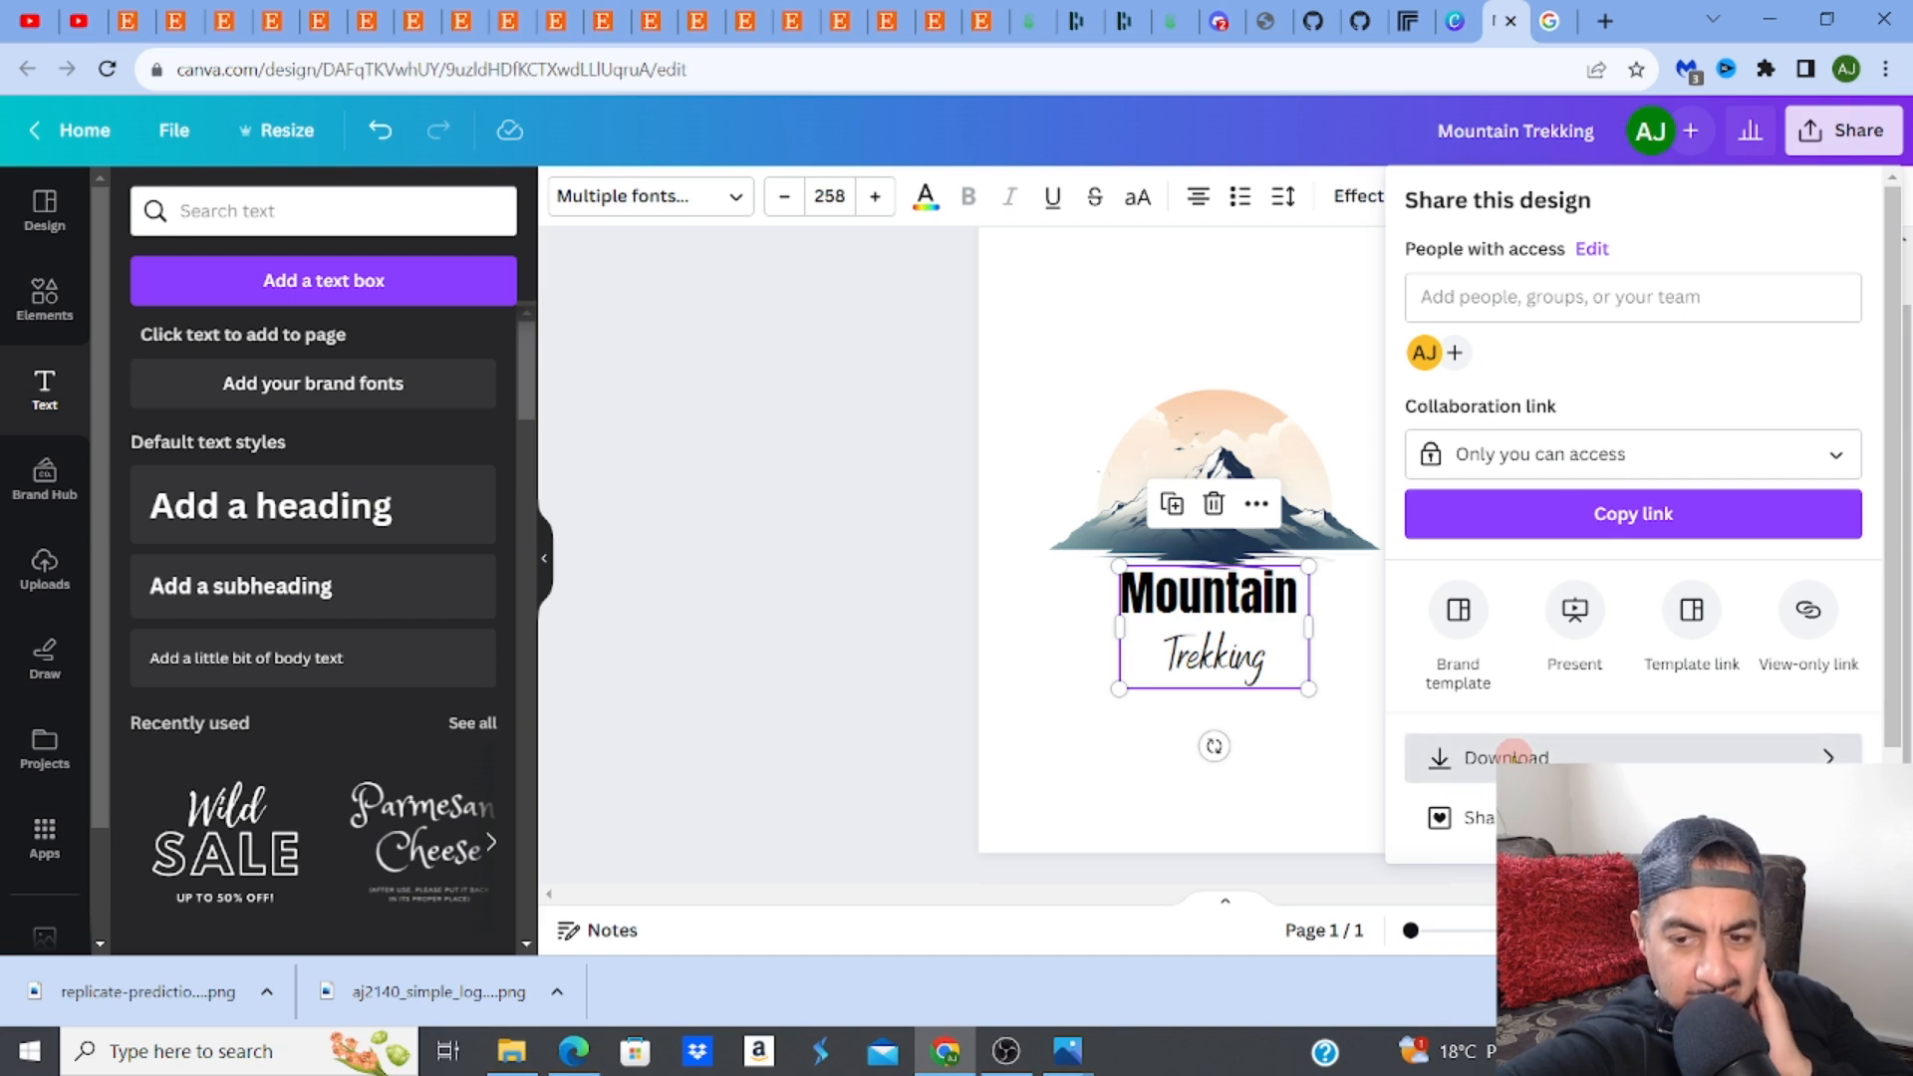
click(1509, 755)
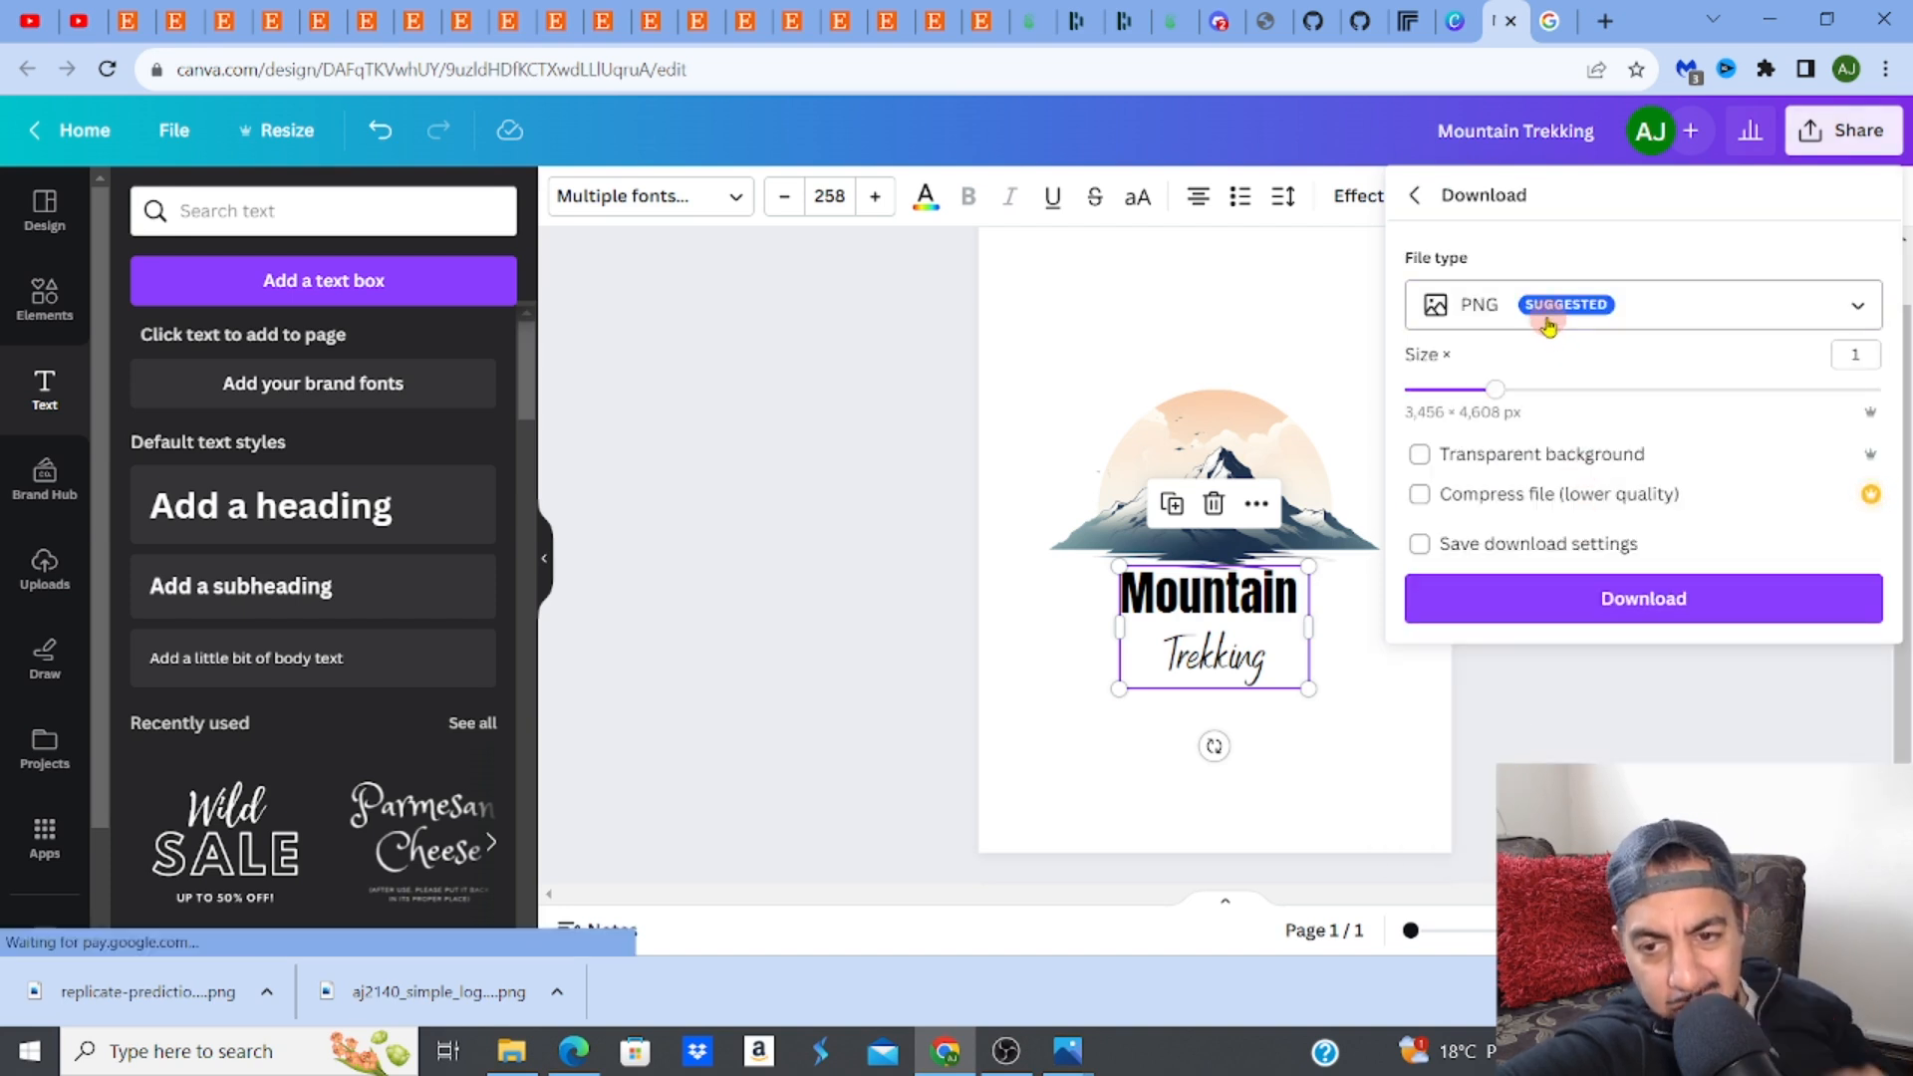
click(1548, 317)
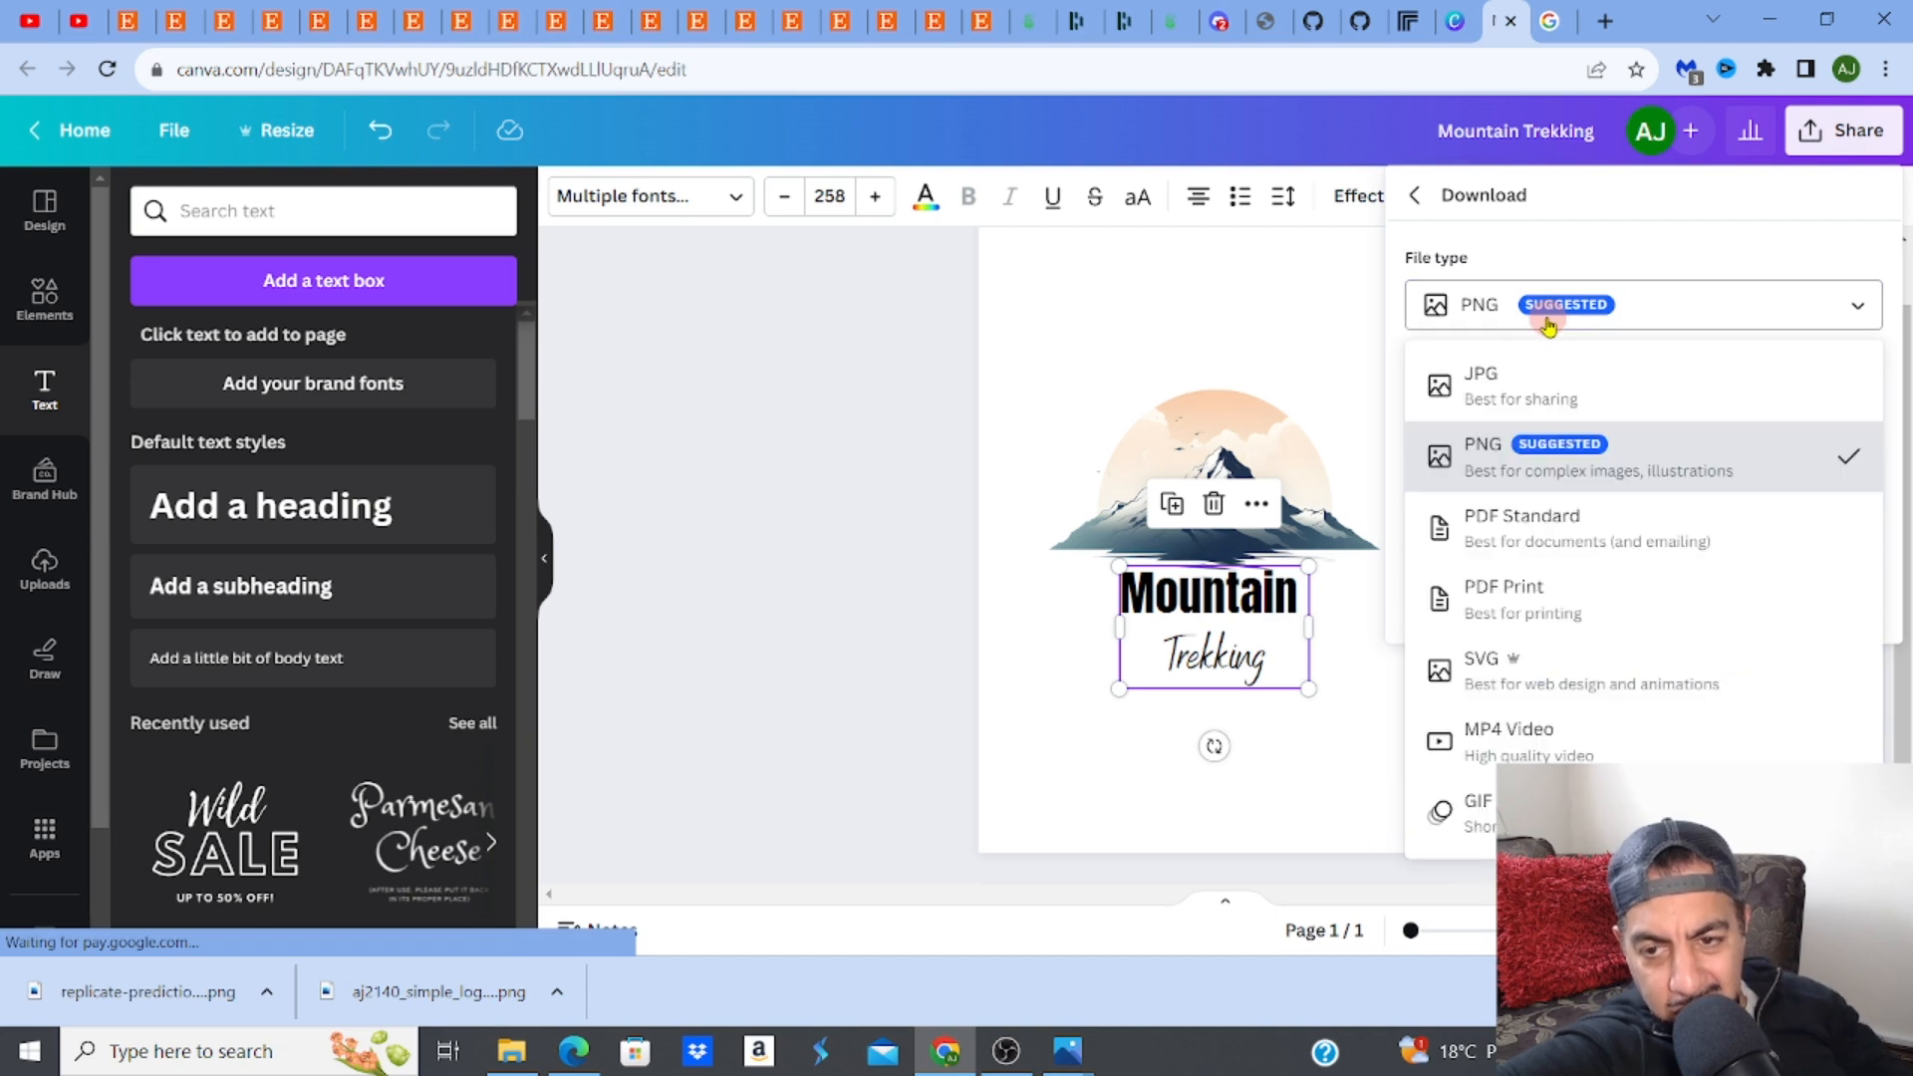
click(1525, 592)
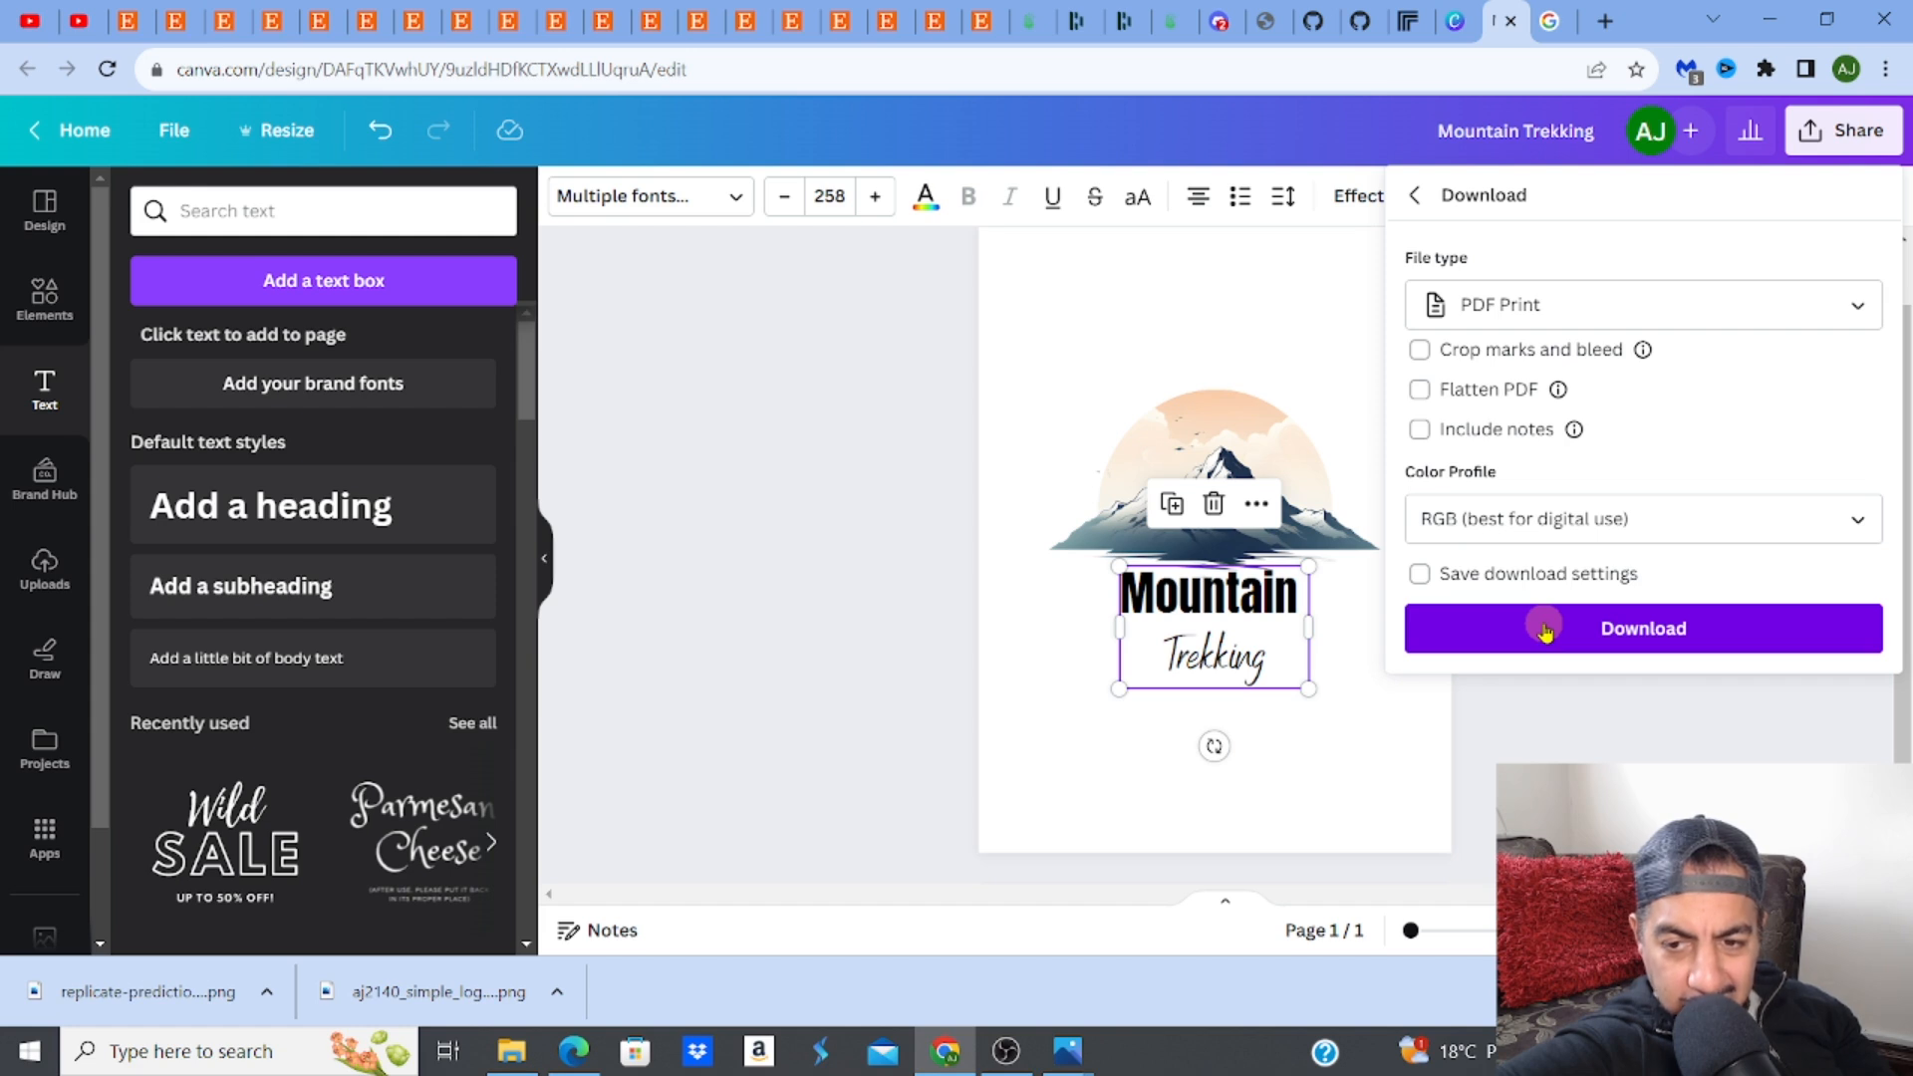
click(1544, 632)
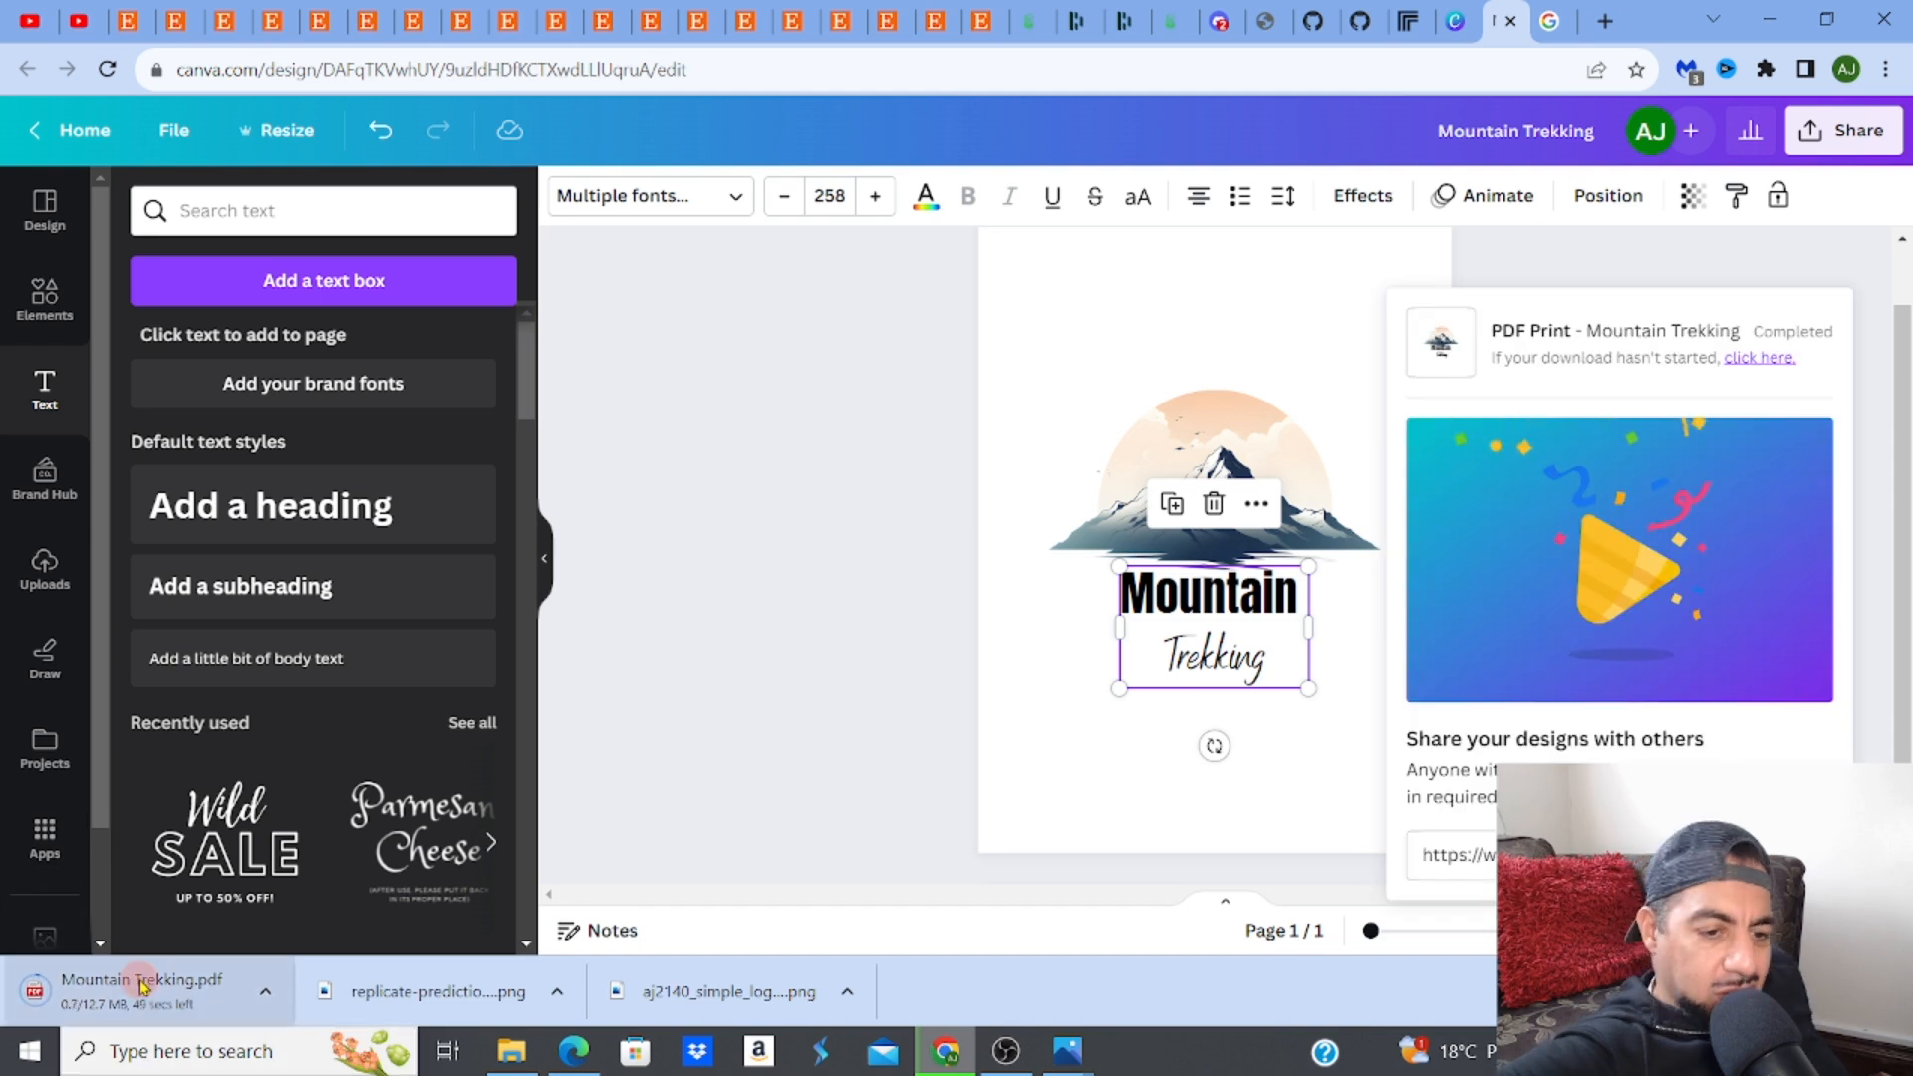
Open the downloaded Mountain Trekking PDF and inspect the artwork and lettering at full size
click(142, 984)
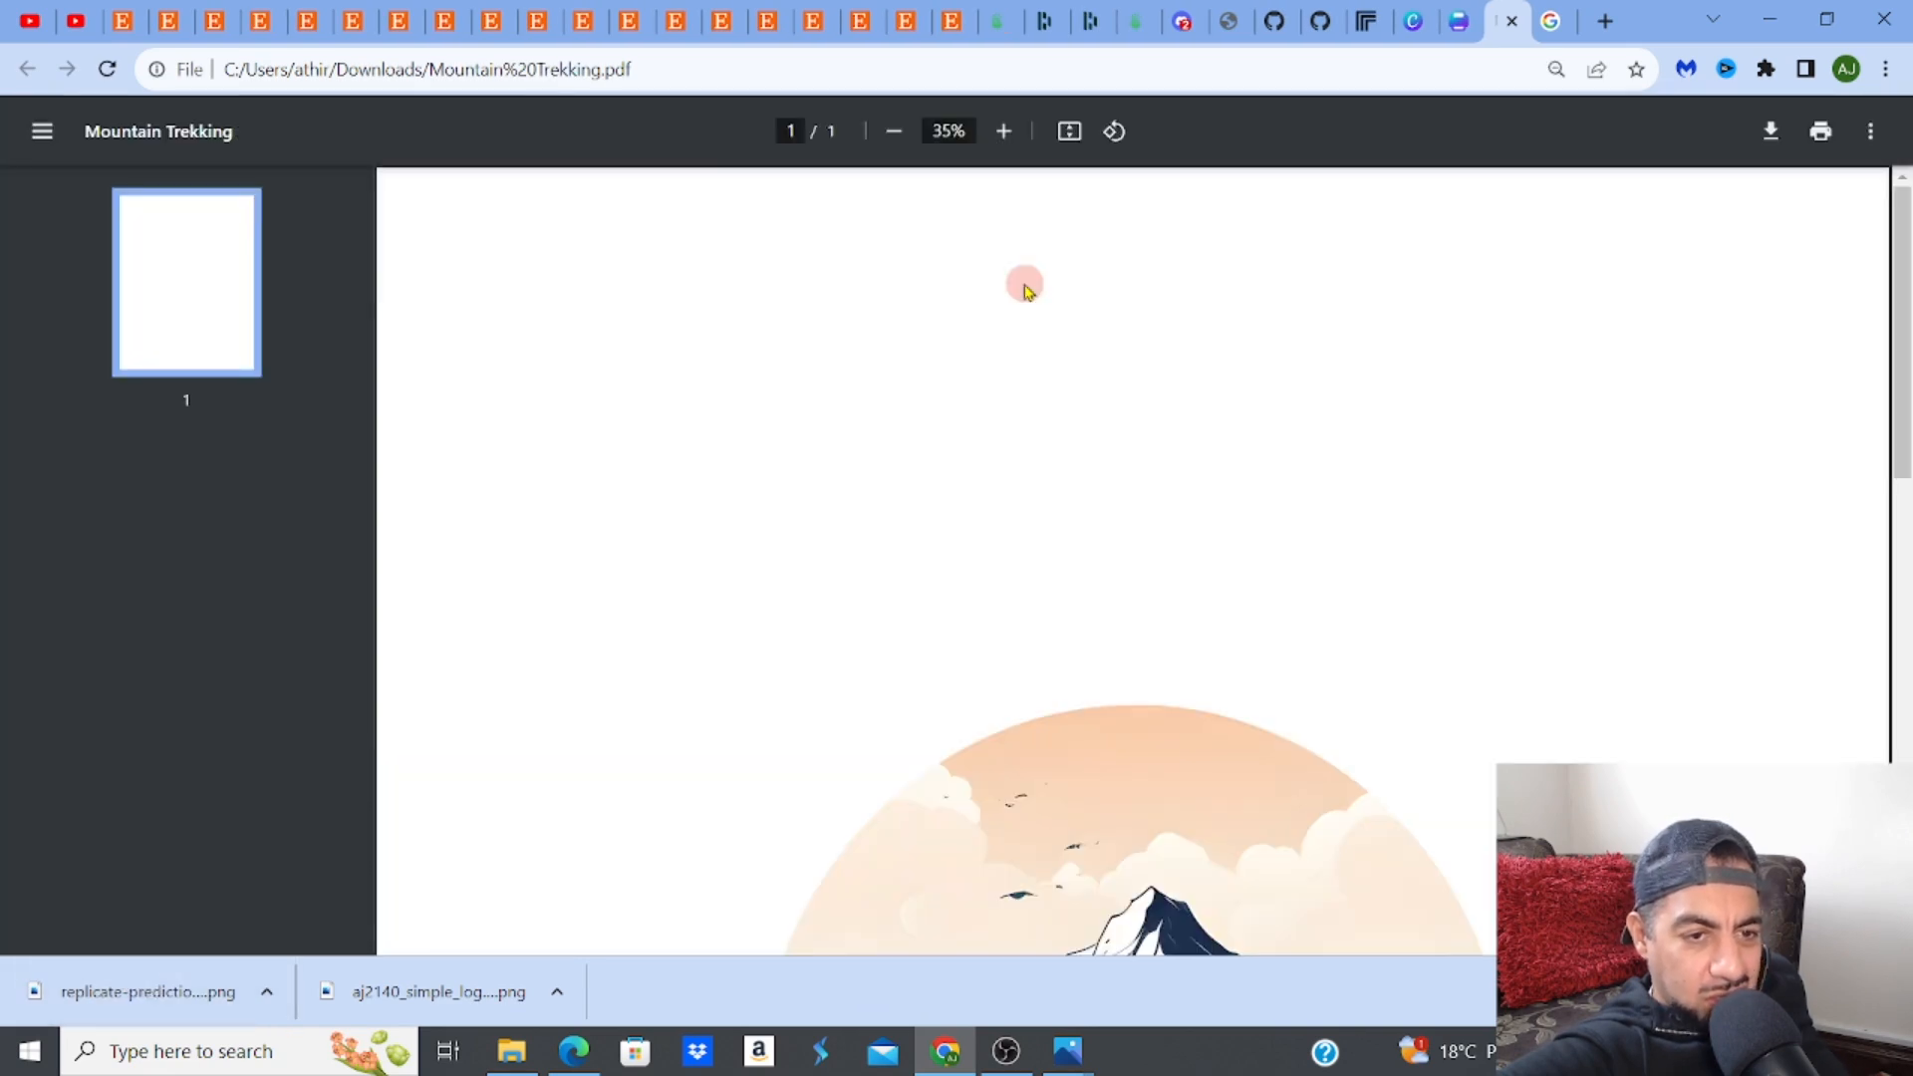
drag(1892, 320, 1904, 669)
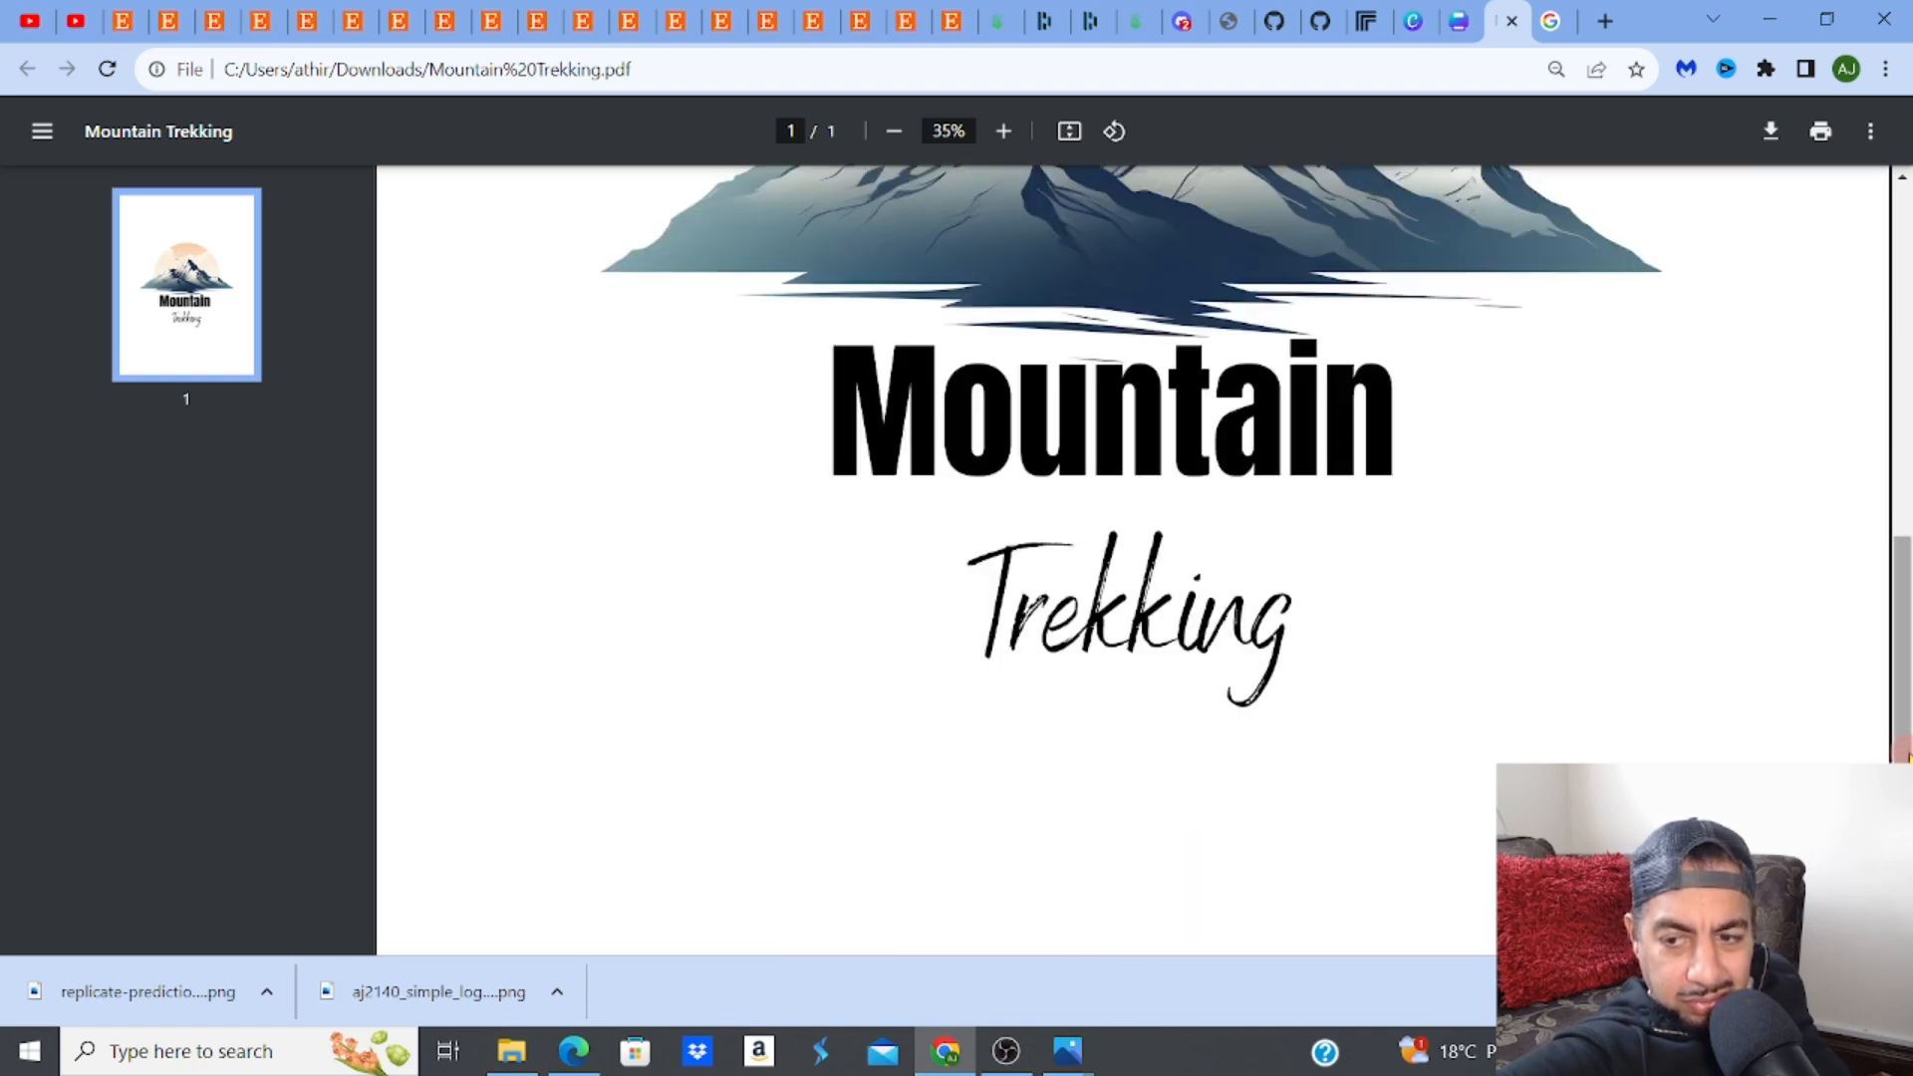
drag(1901, 760, 1902, 638)
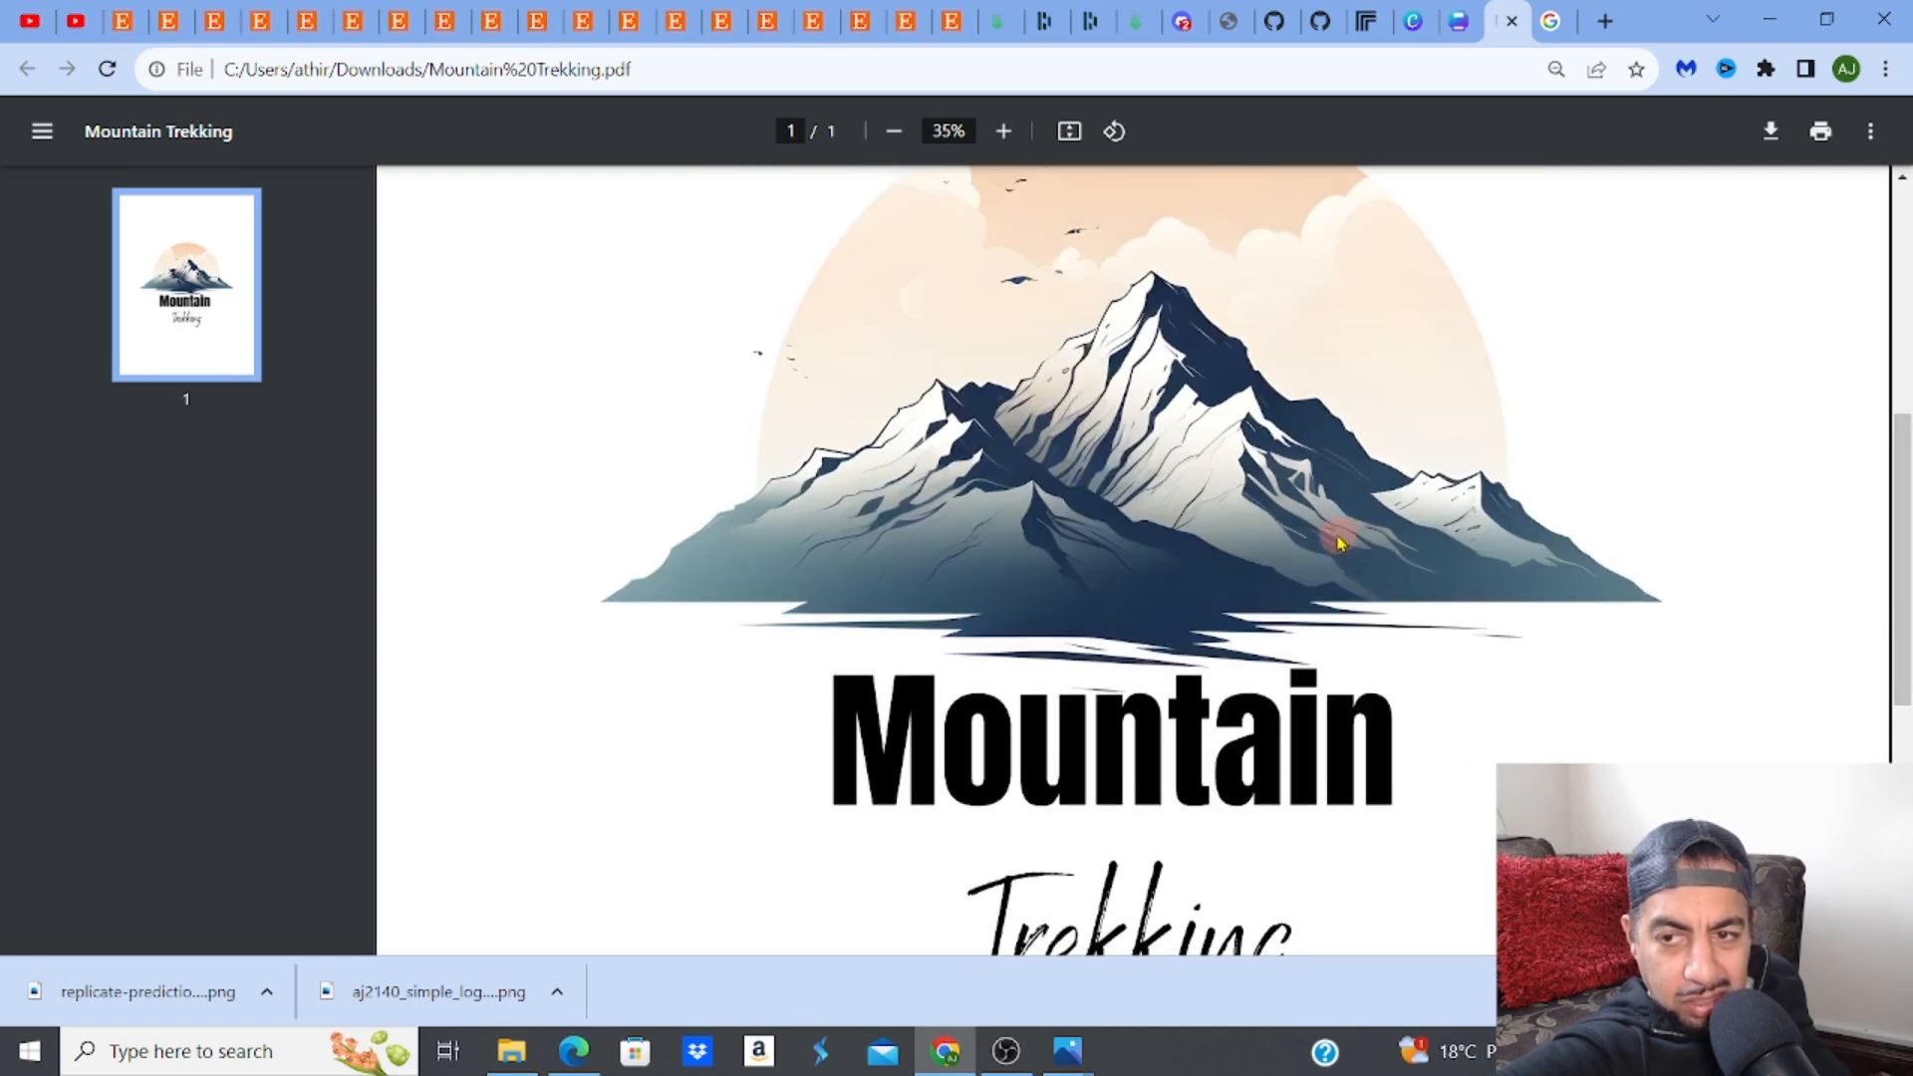
right_click(1341, 543)
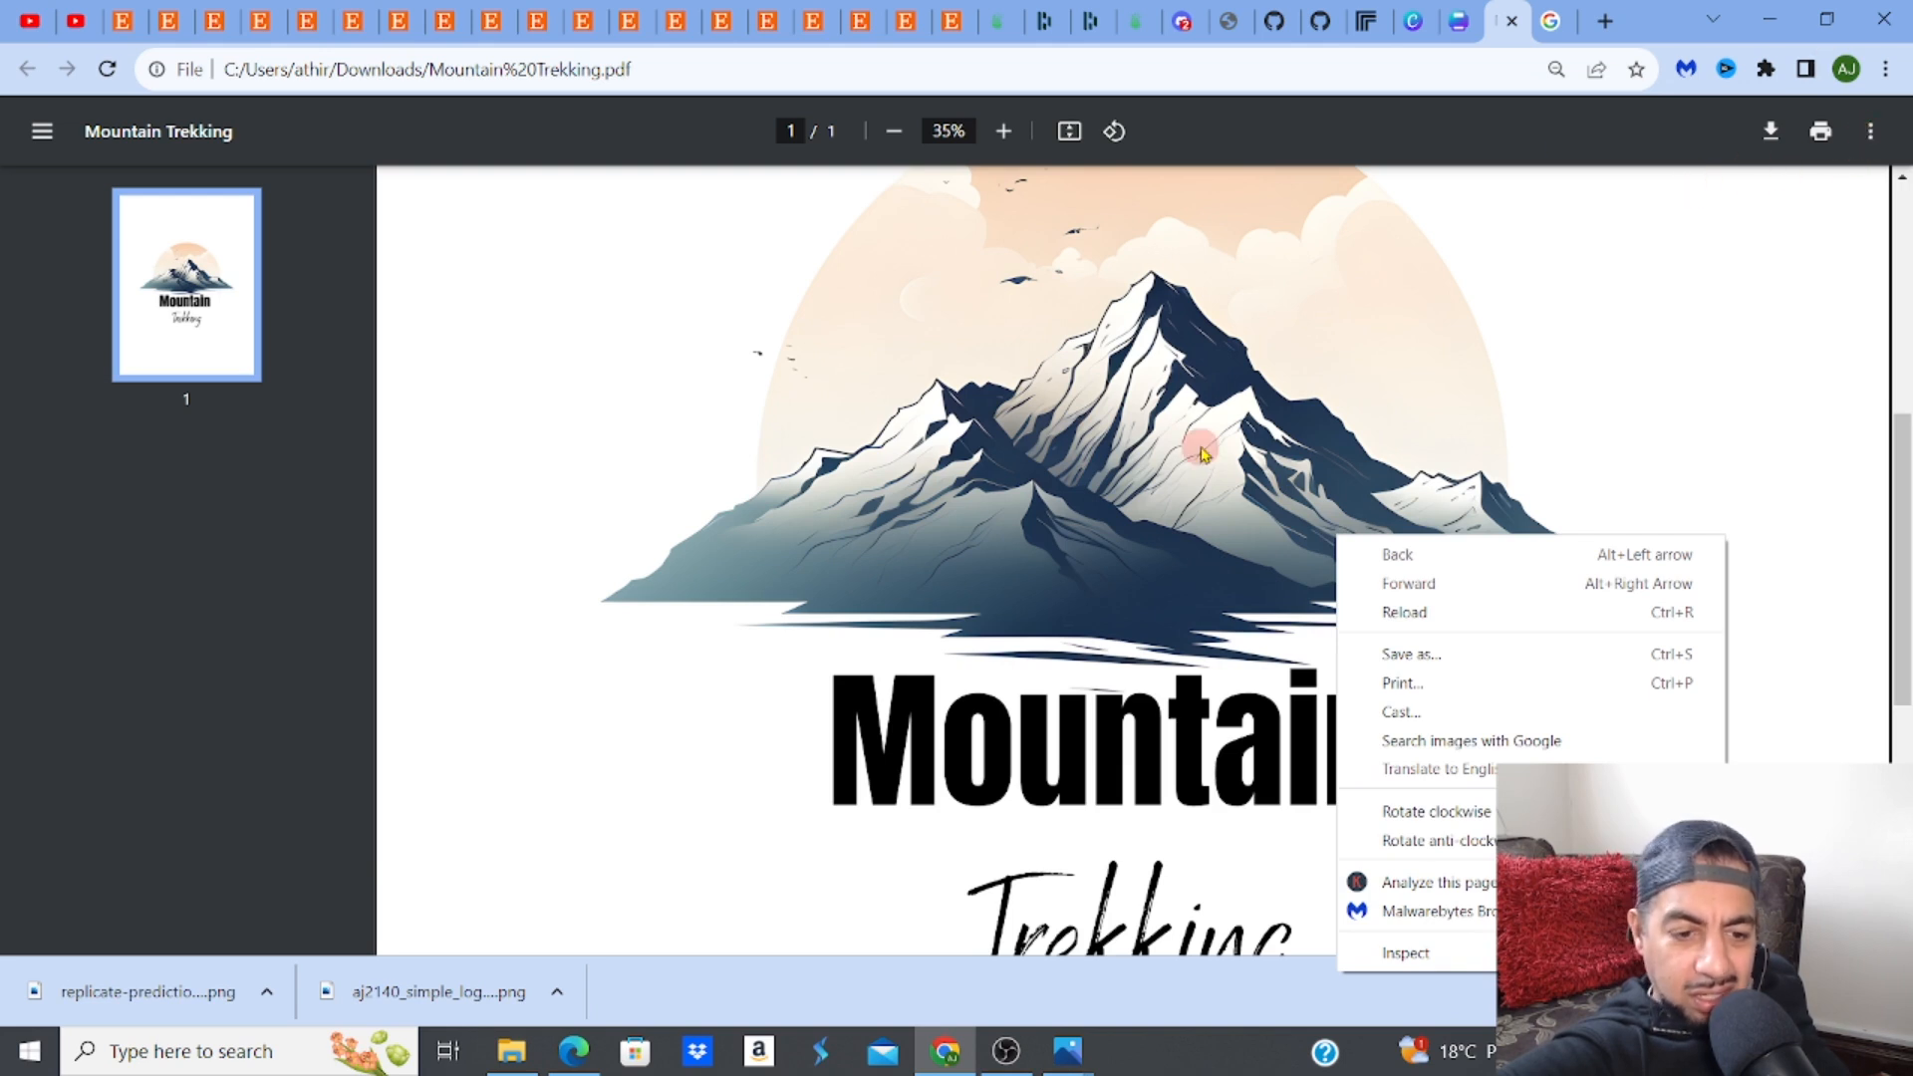
Check the general and detailed file properties of the Mountain Trekking PDF in the Downloads folder
mouse_move(511, 1051)
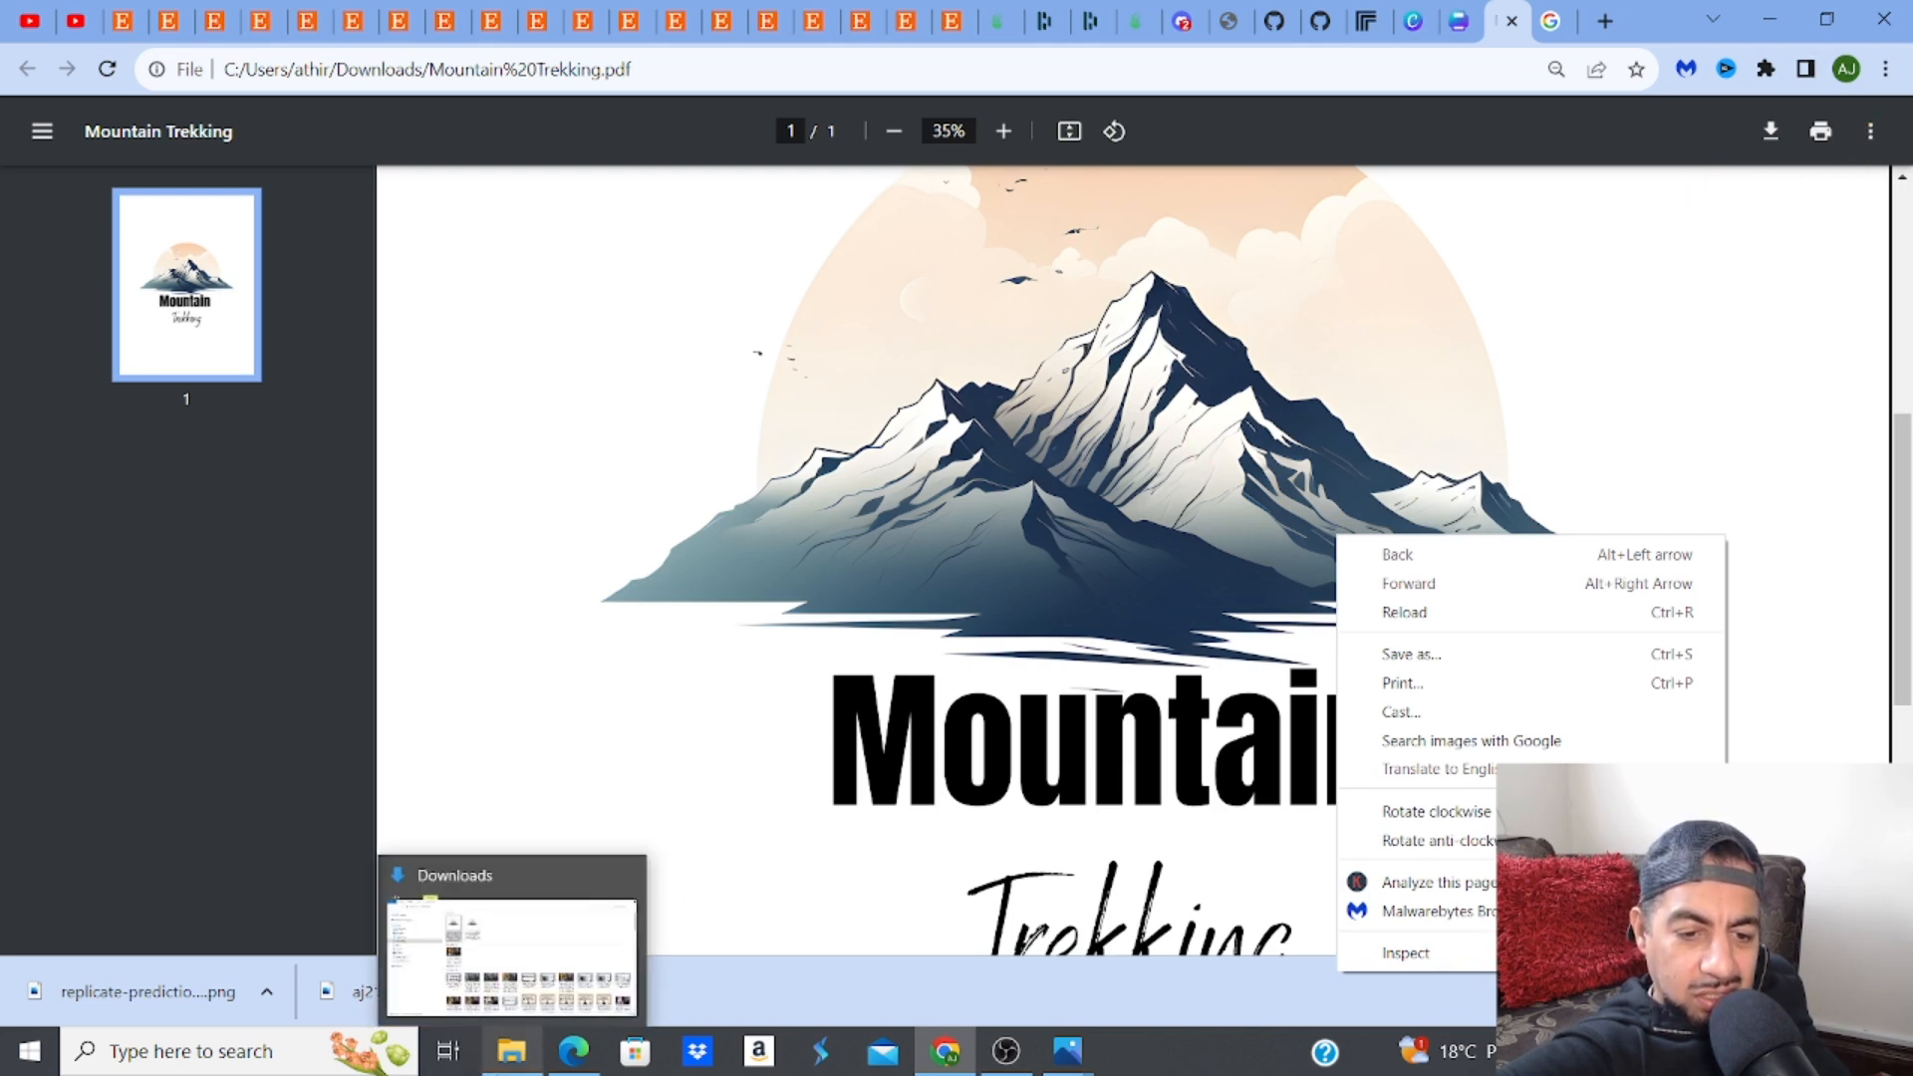
click(534, 958)
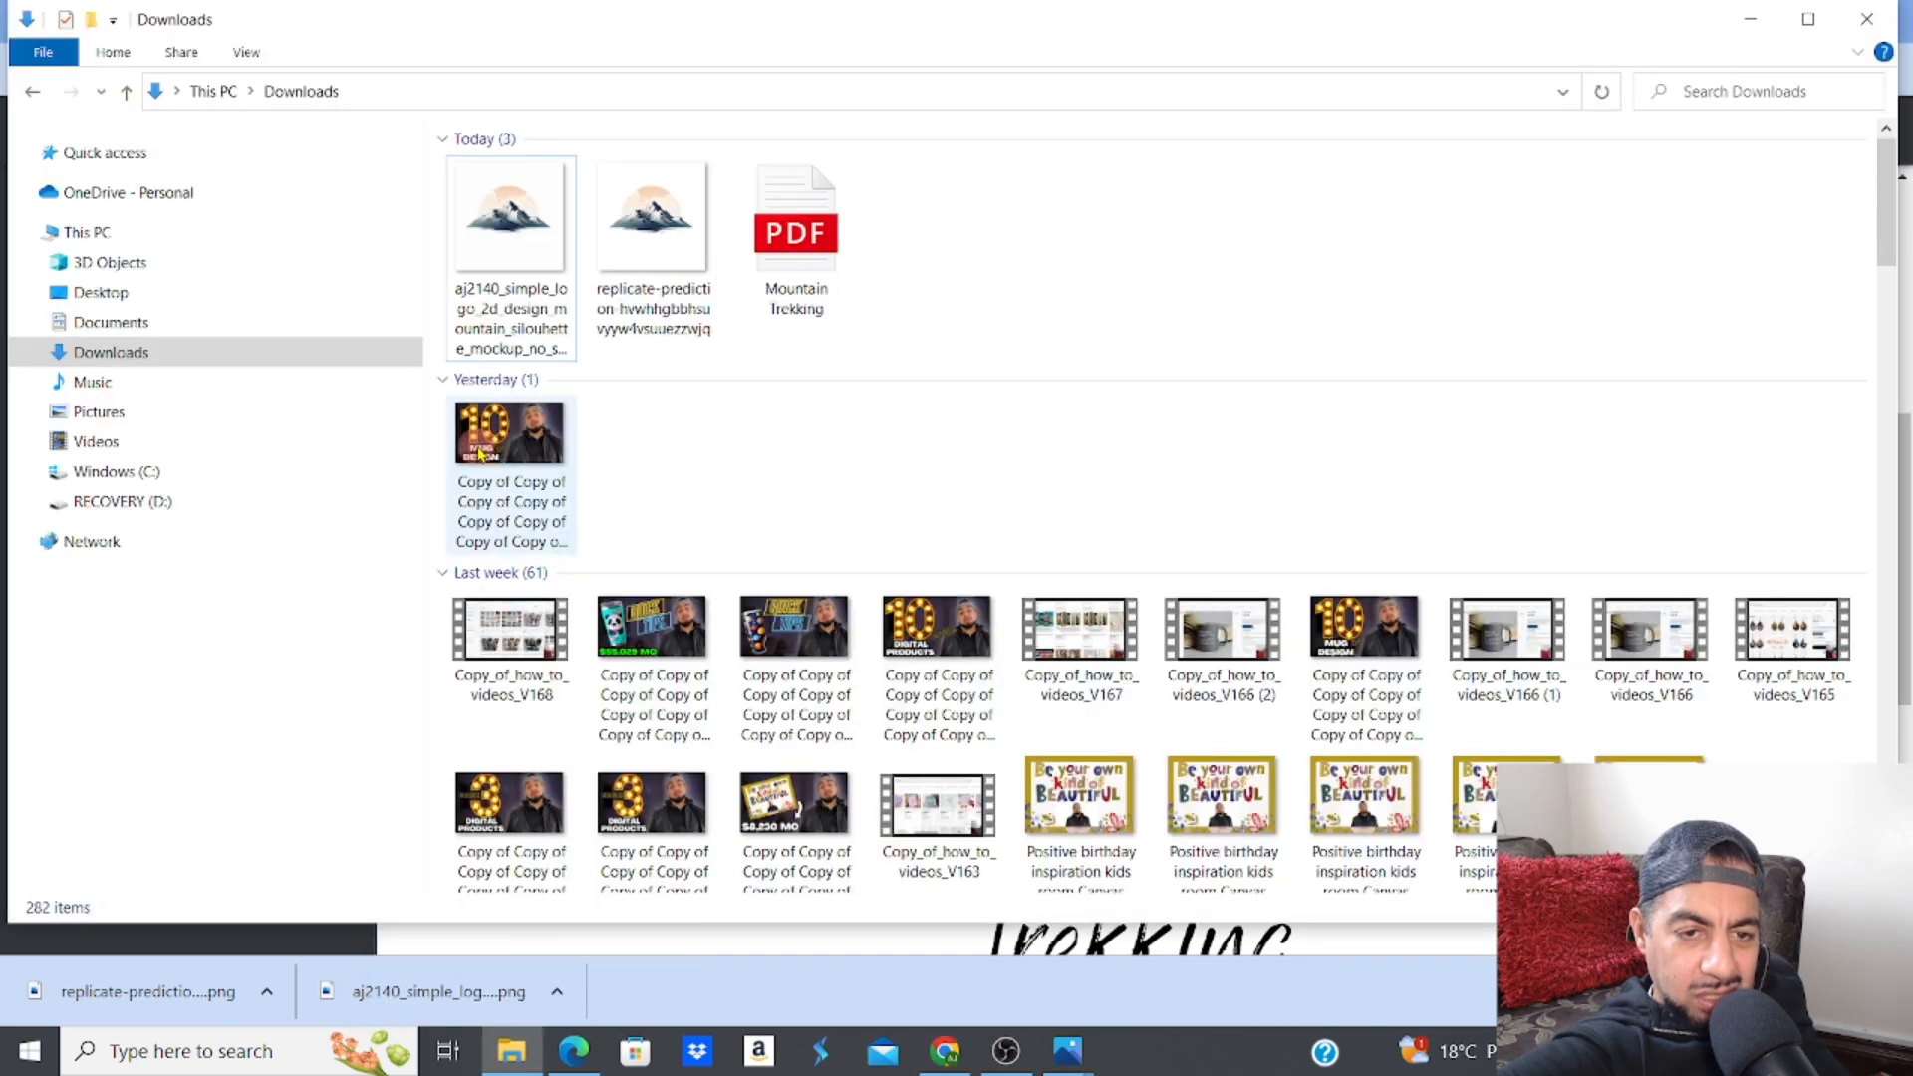
right_click(803, 256)
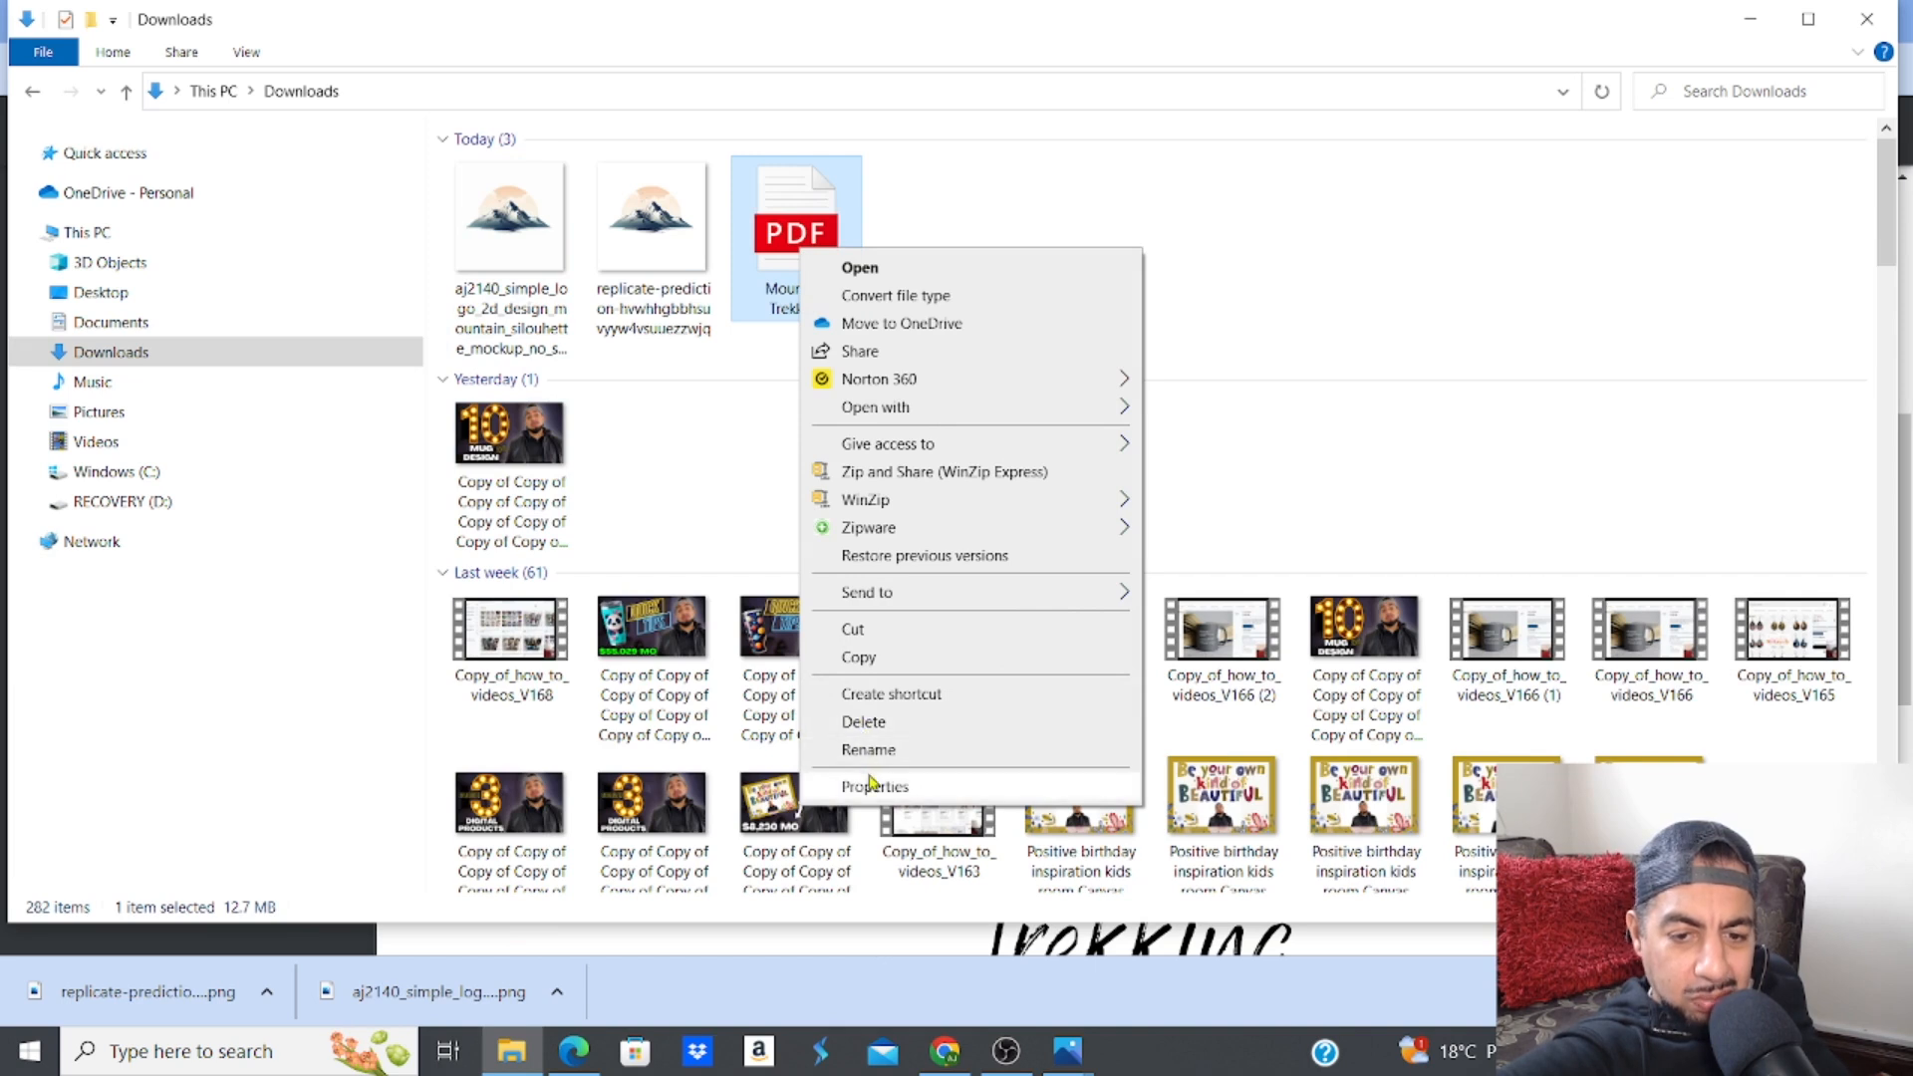
click(876, 790)
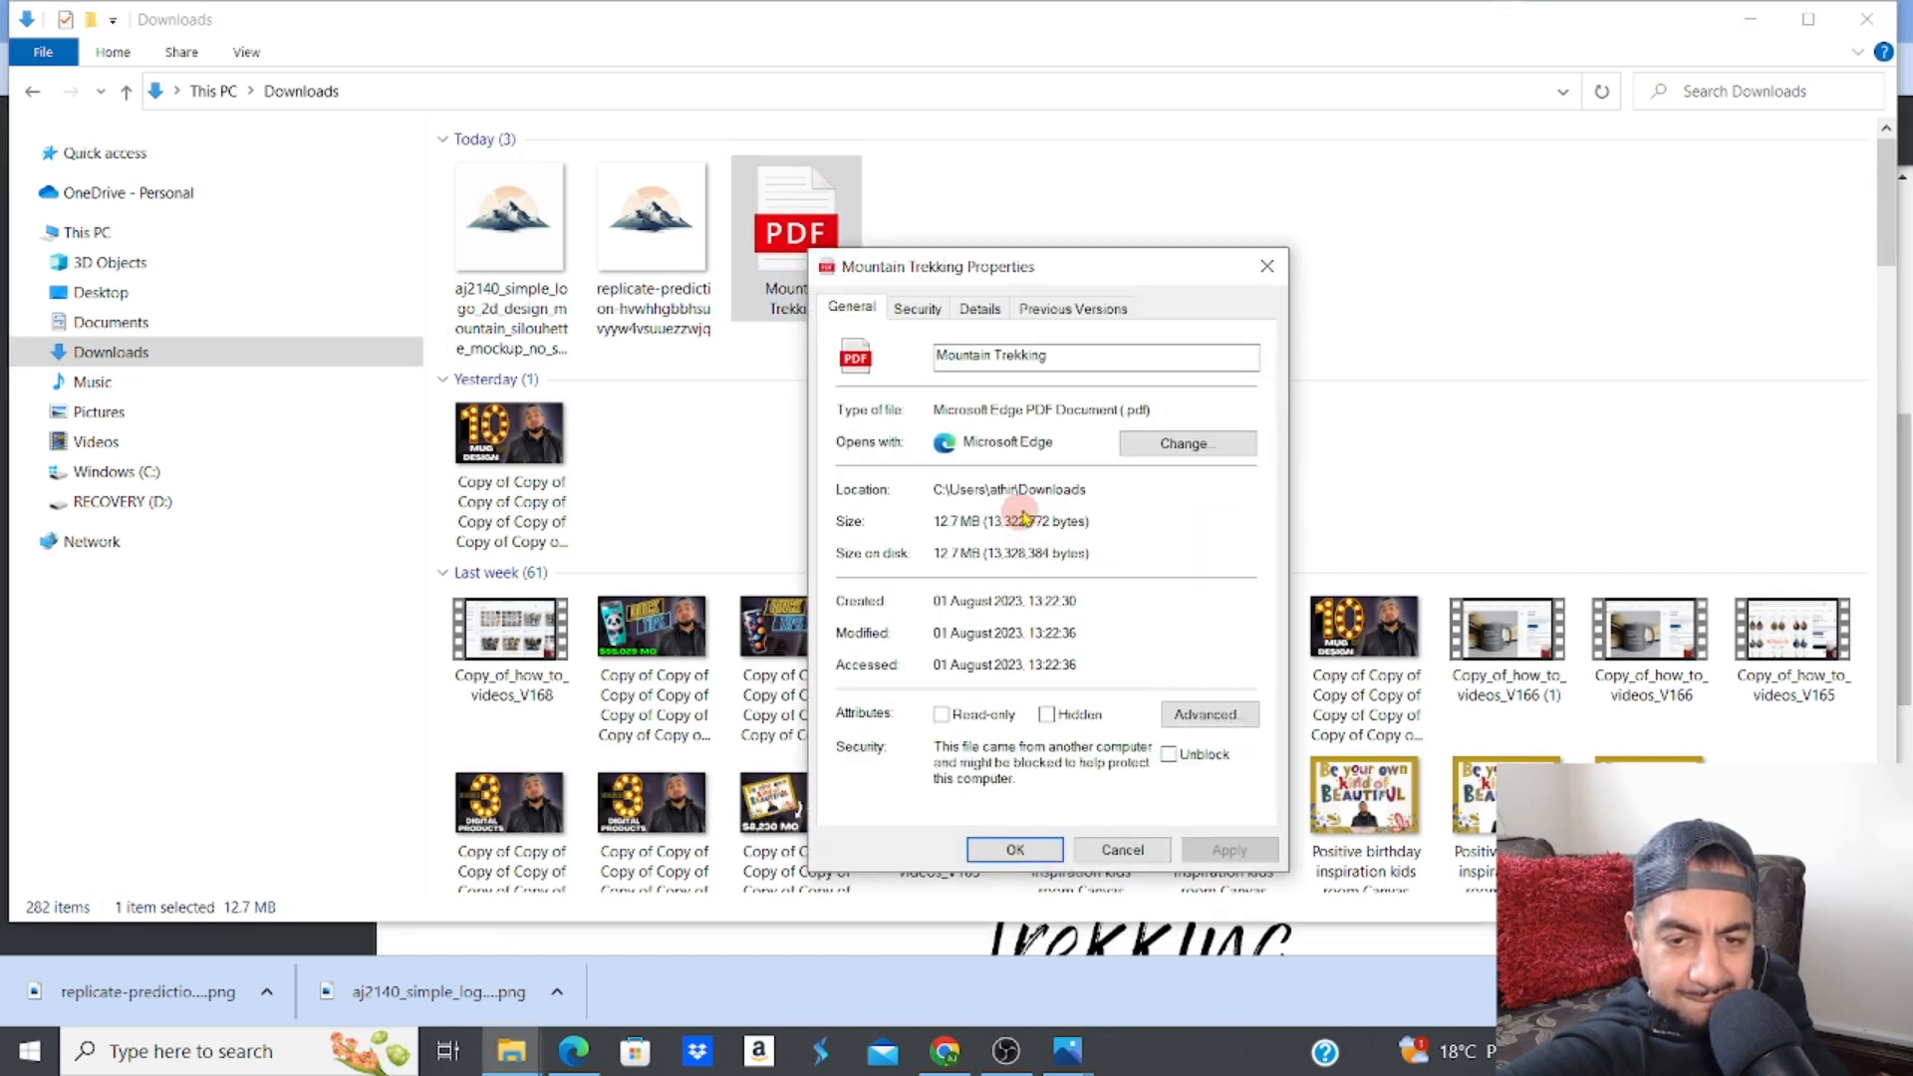
click(987, 309)
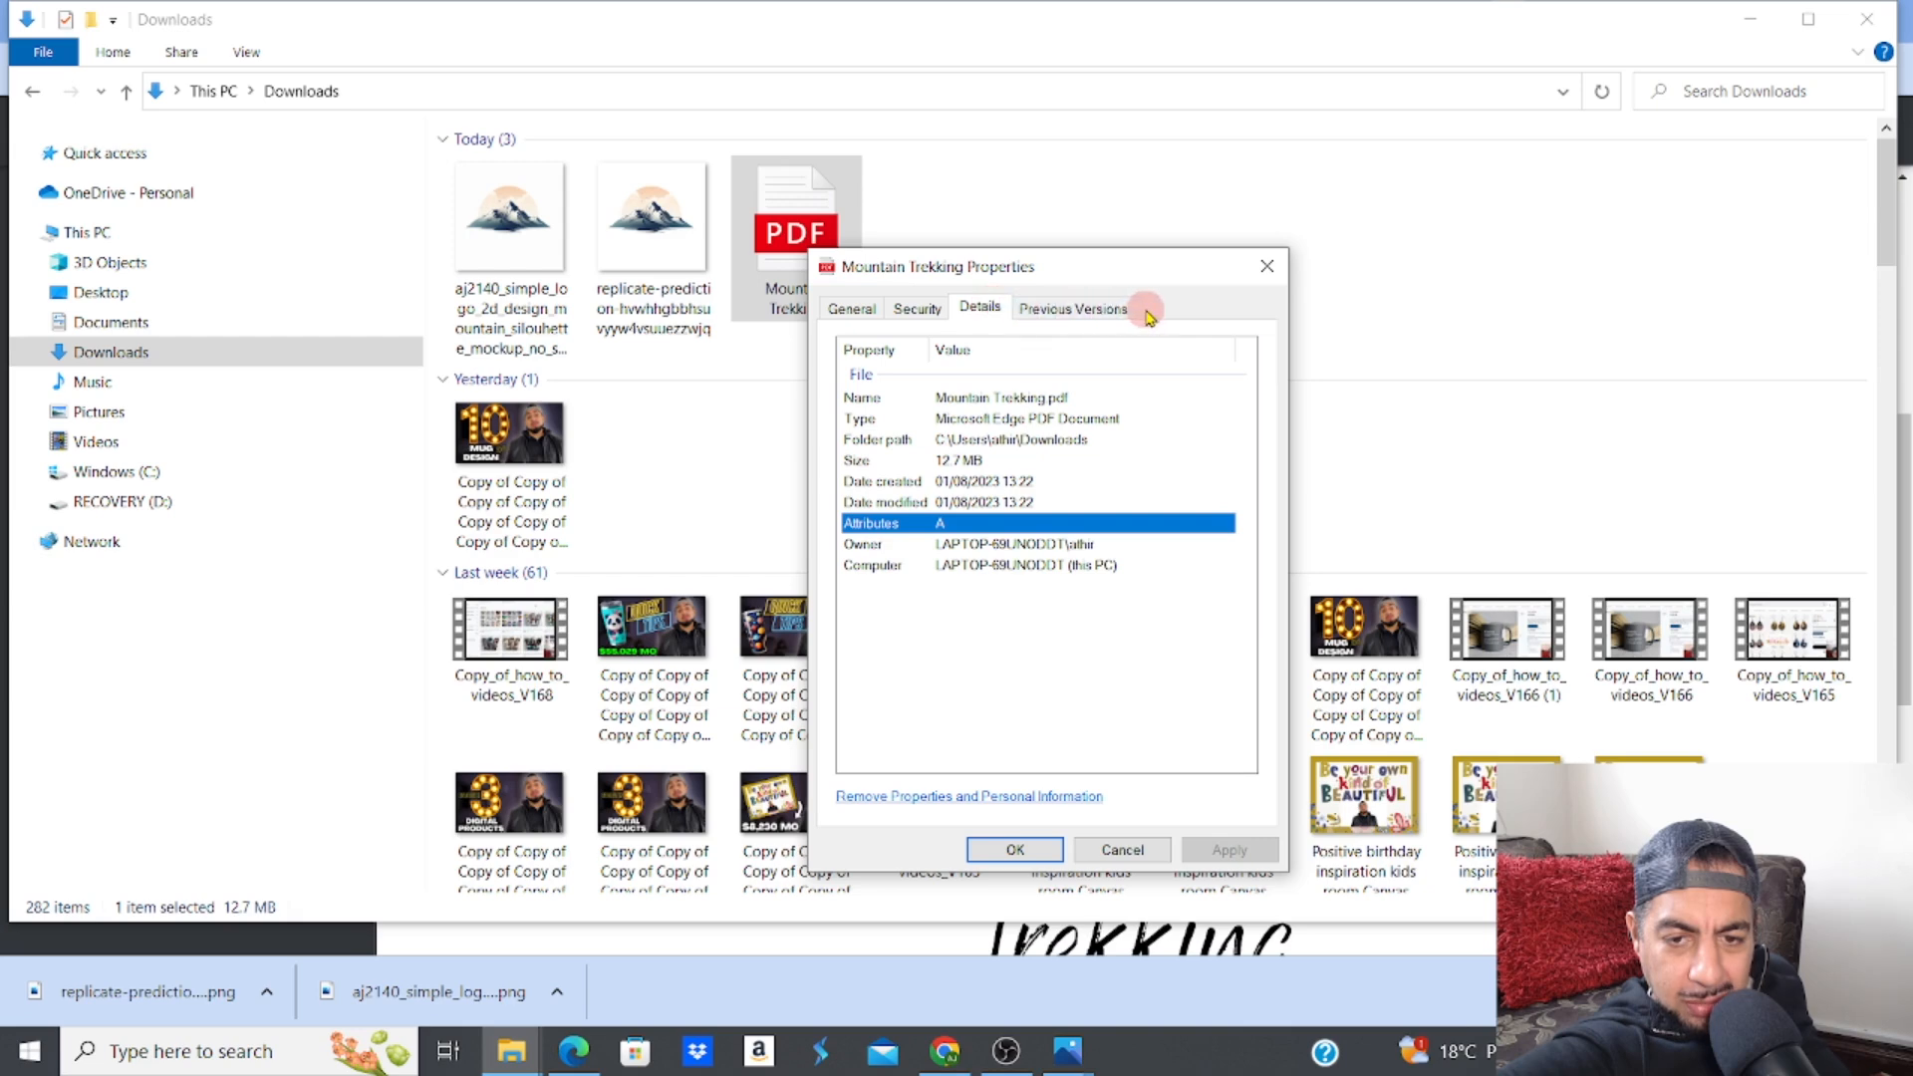
click(1261, 269)
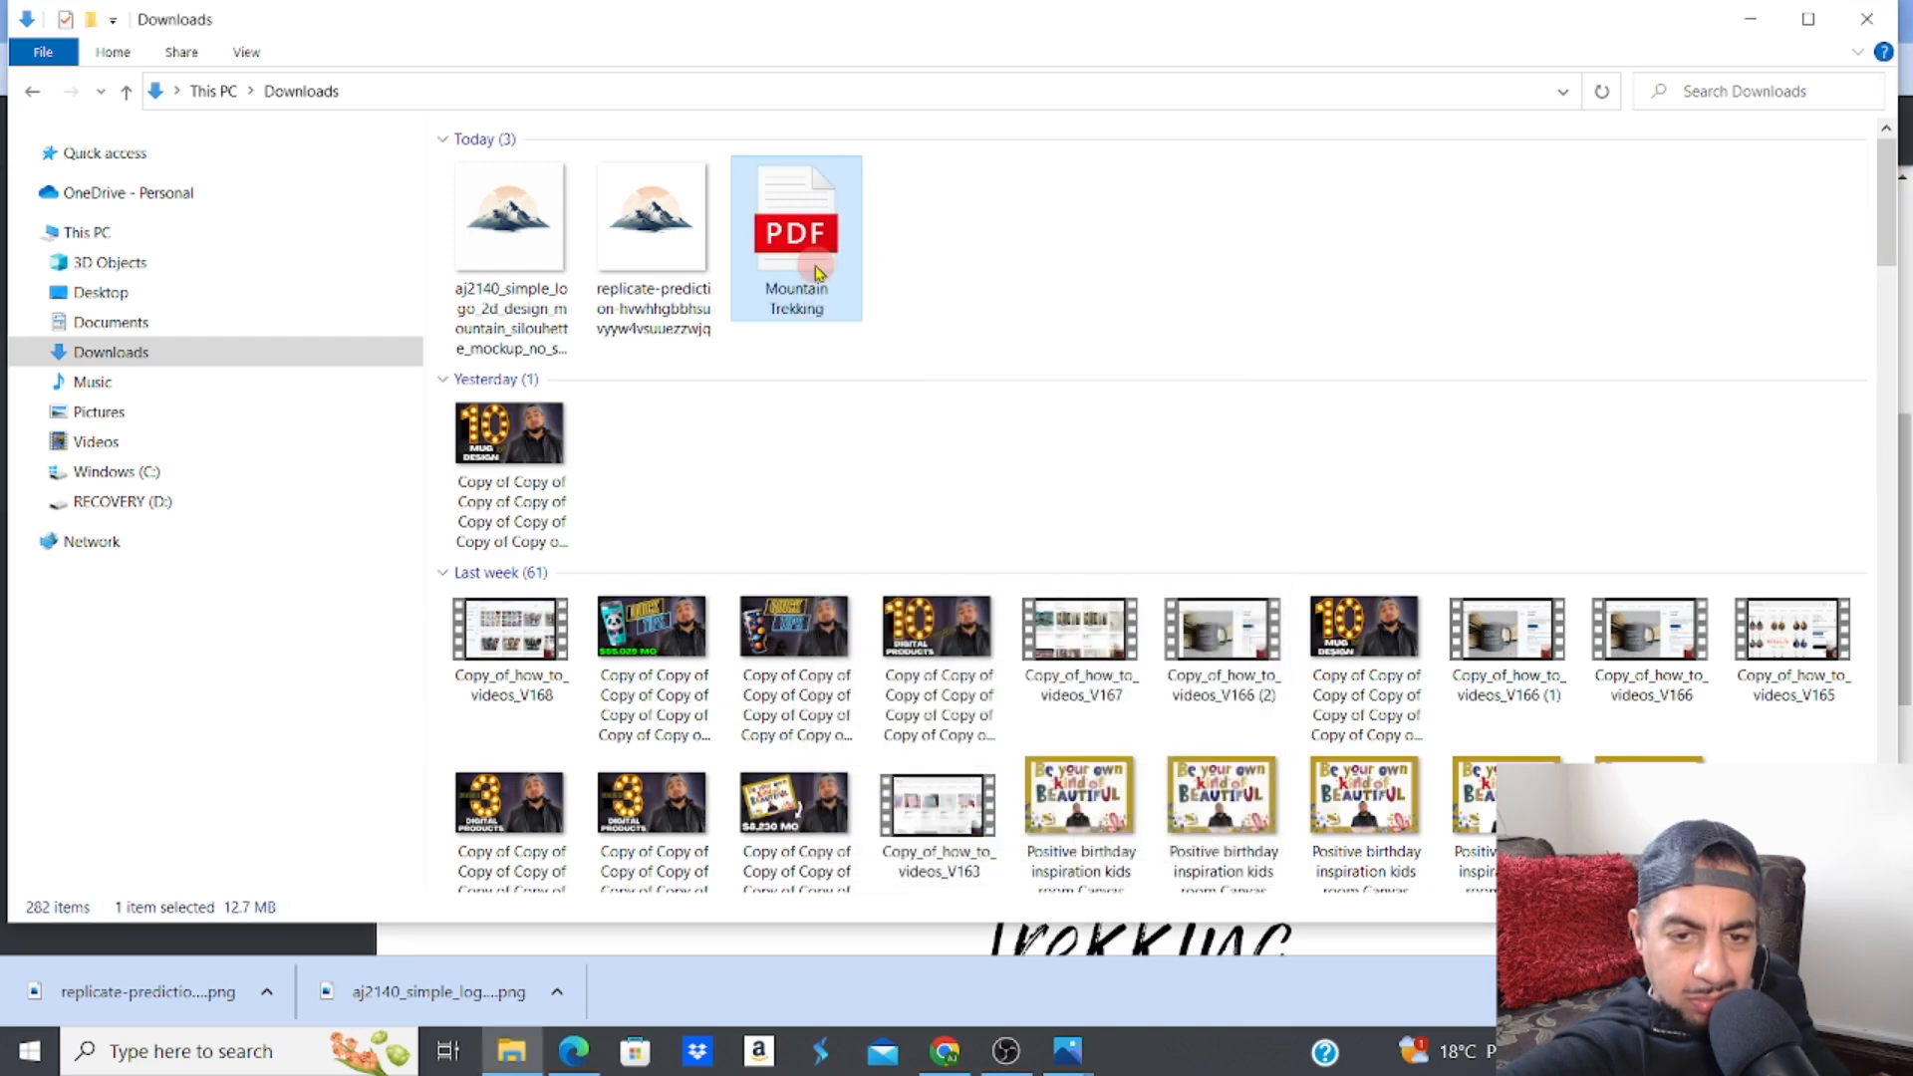
right_click(815, 272)
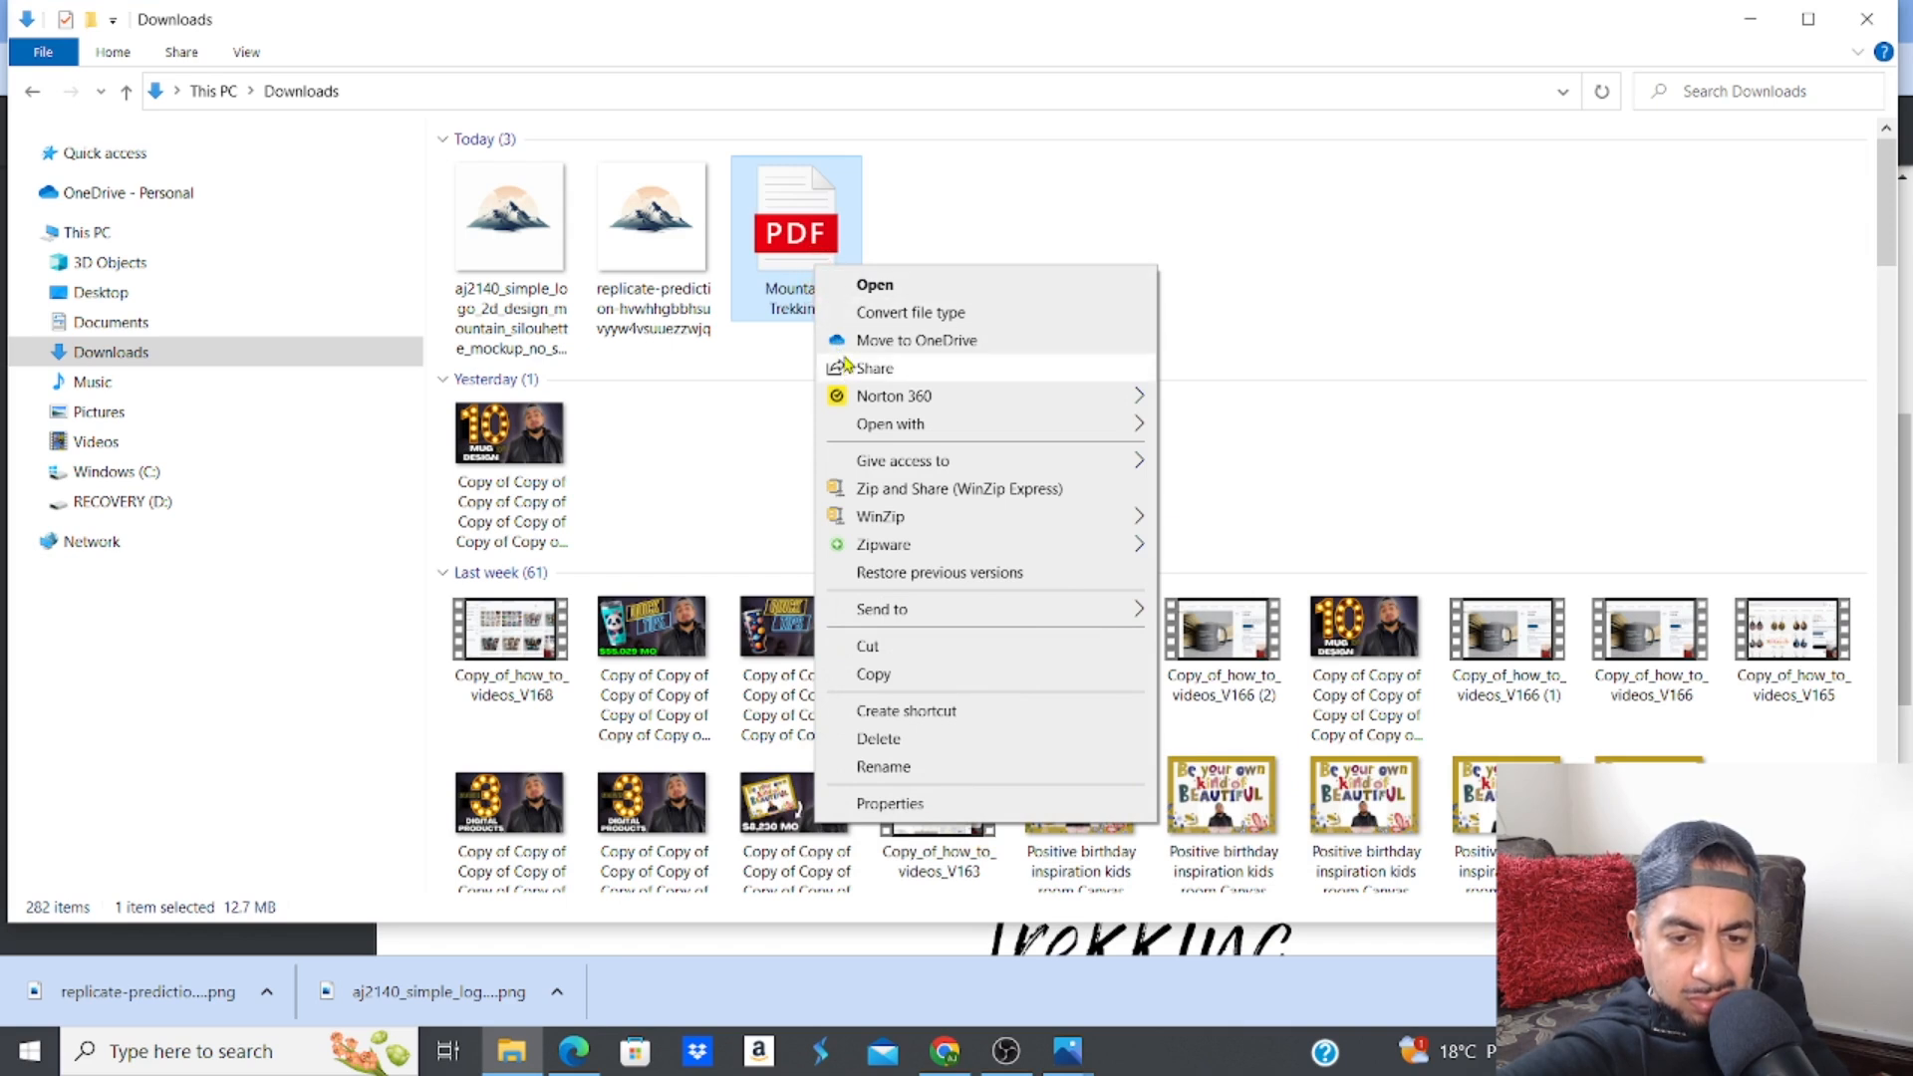
click(1046, 176)
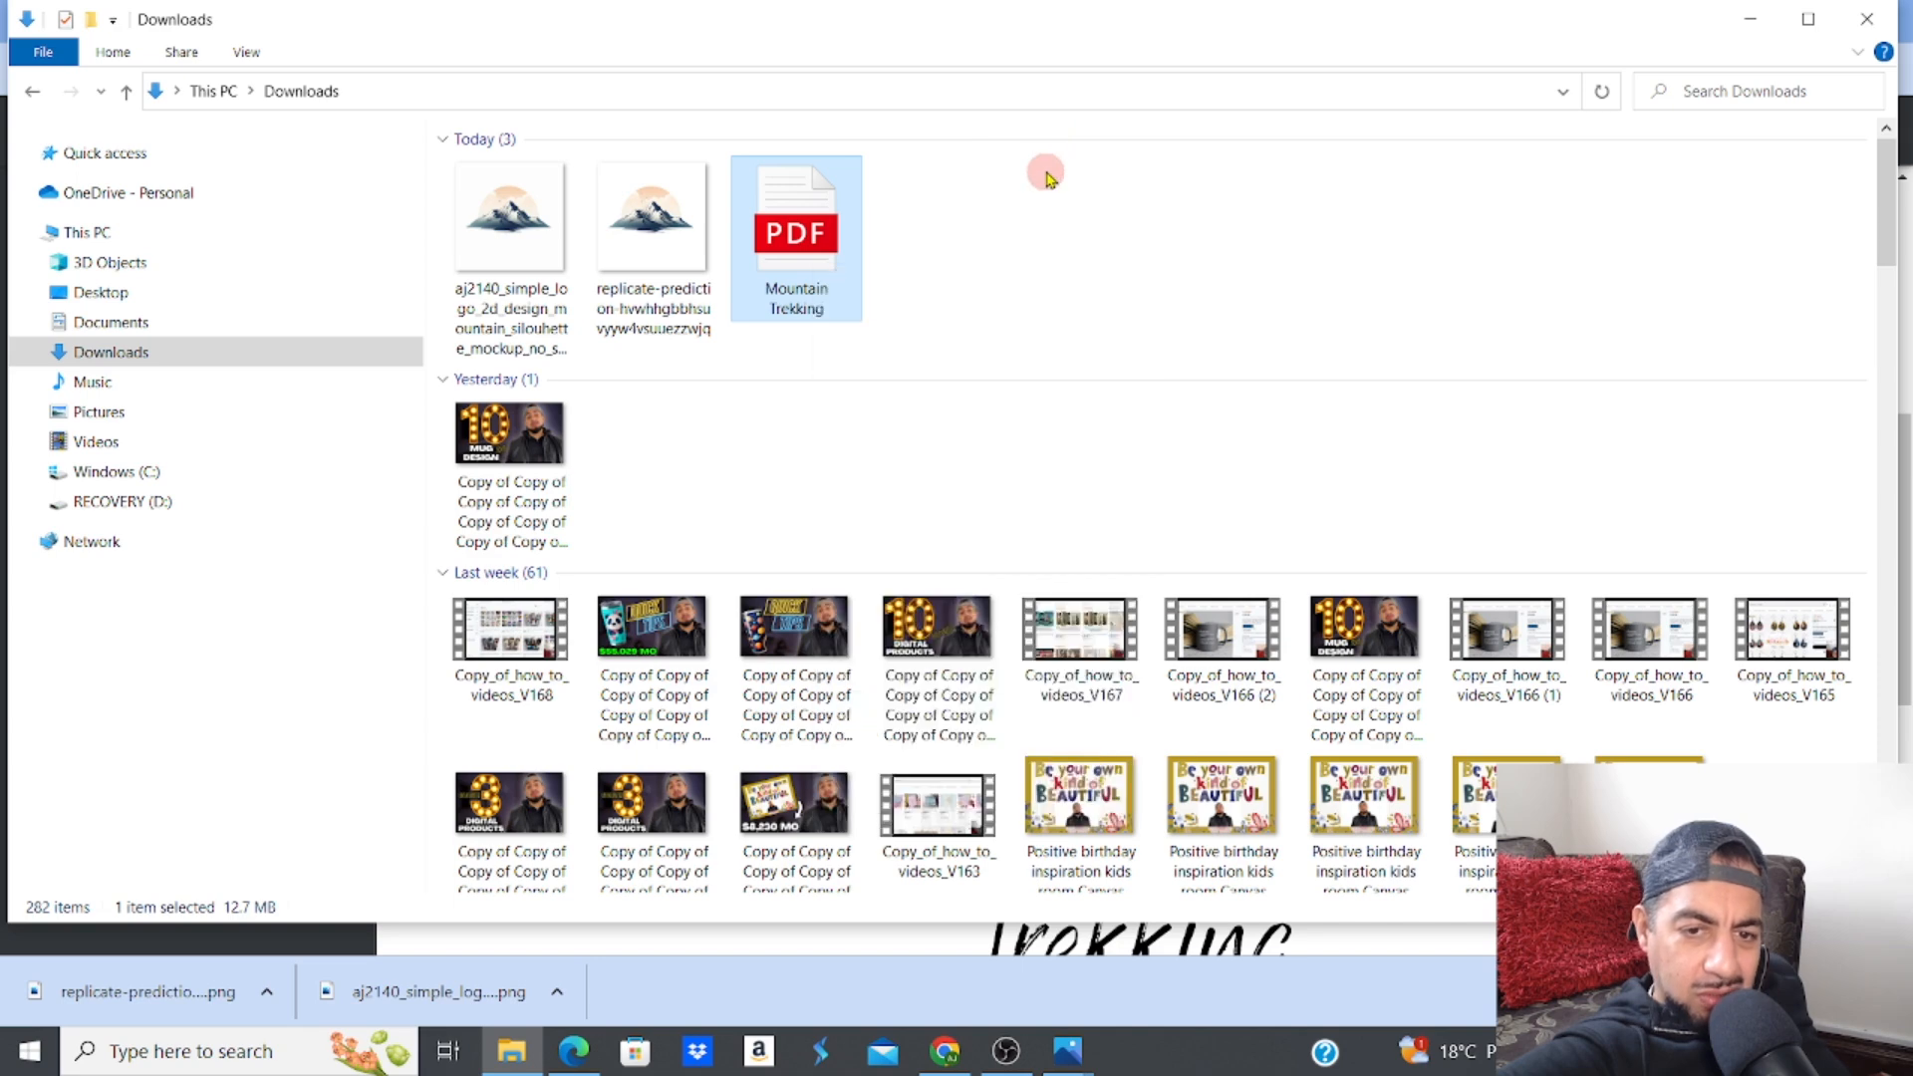
click(1046, 176)
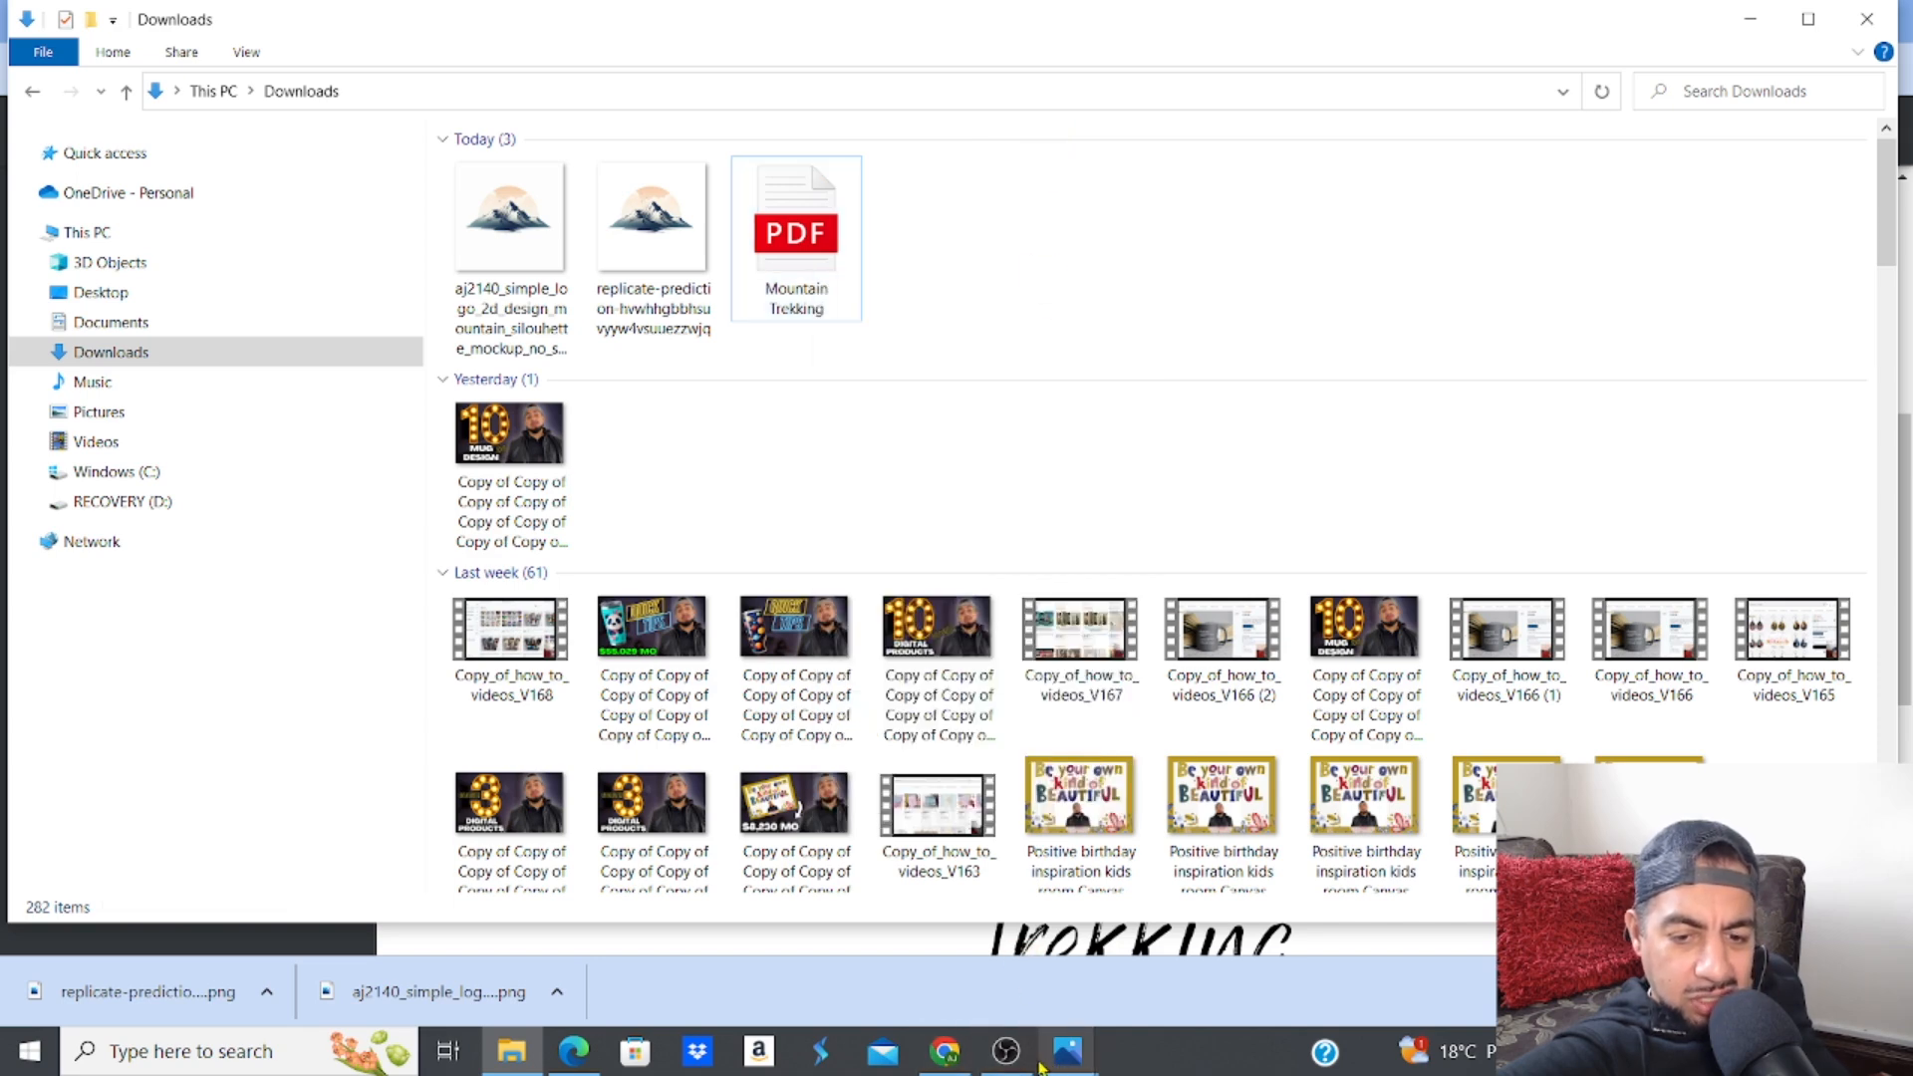
Switch to Printify in Chrome and open the Stationery Accessories category of its product catalog
click(949, 1060)
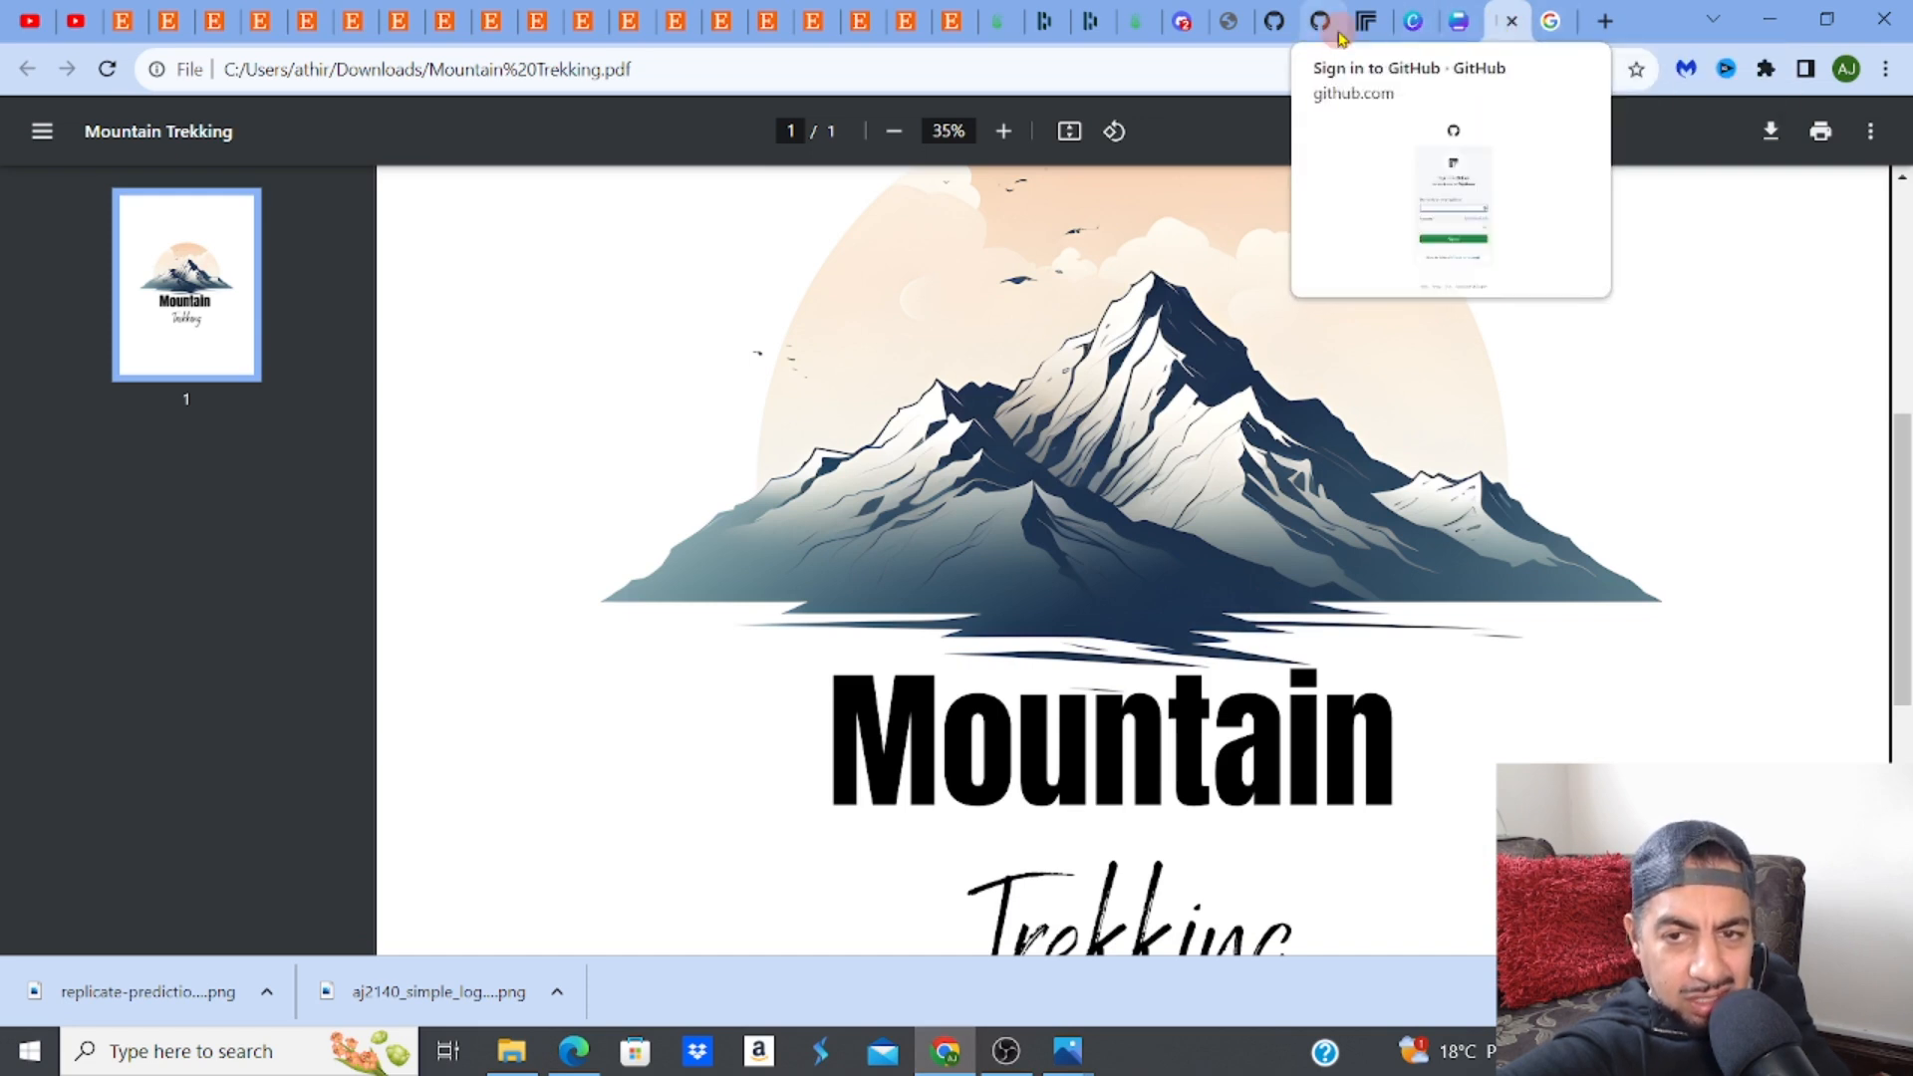
click(1000, 24)
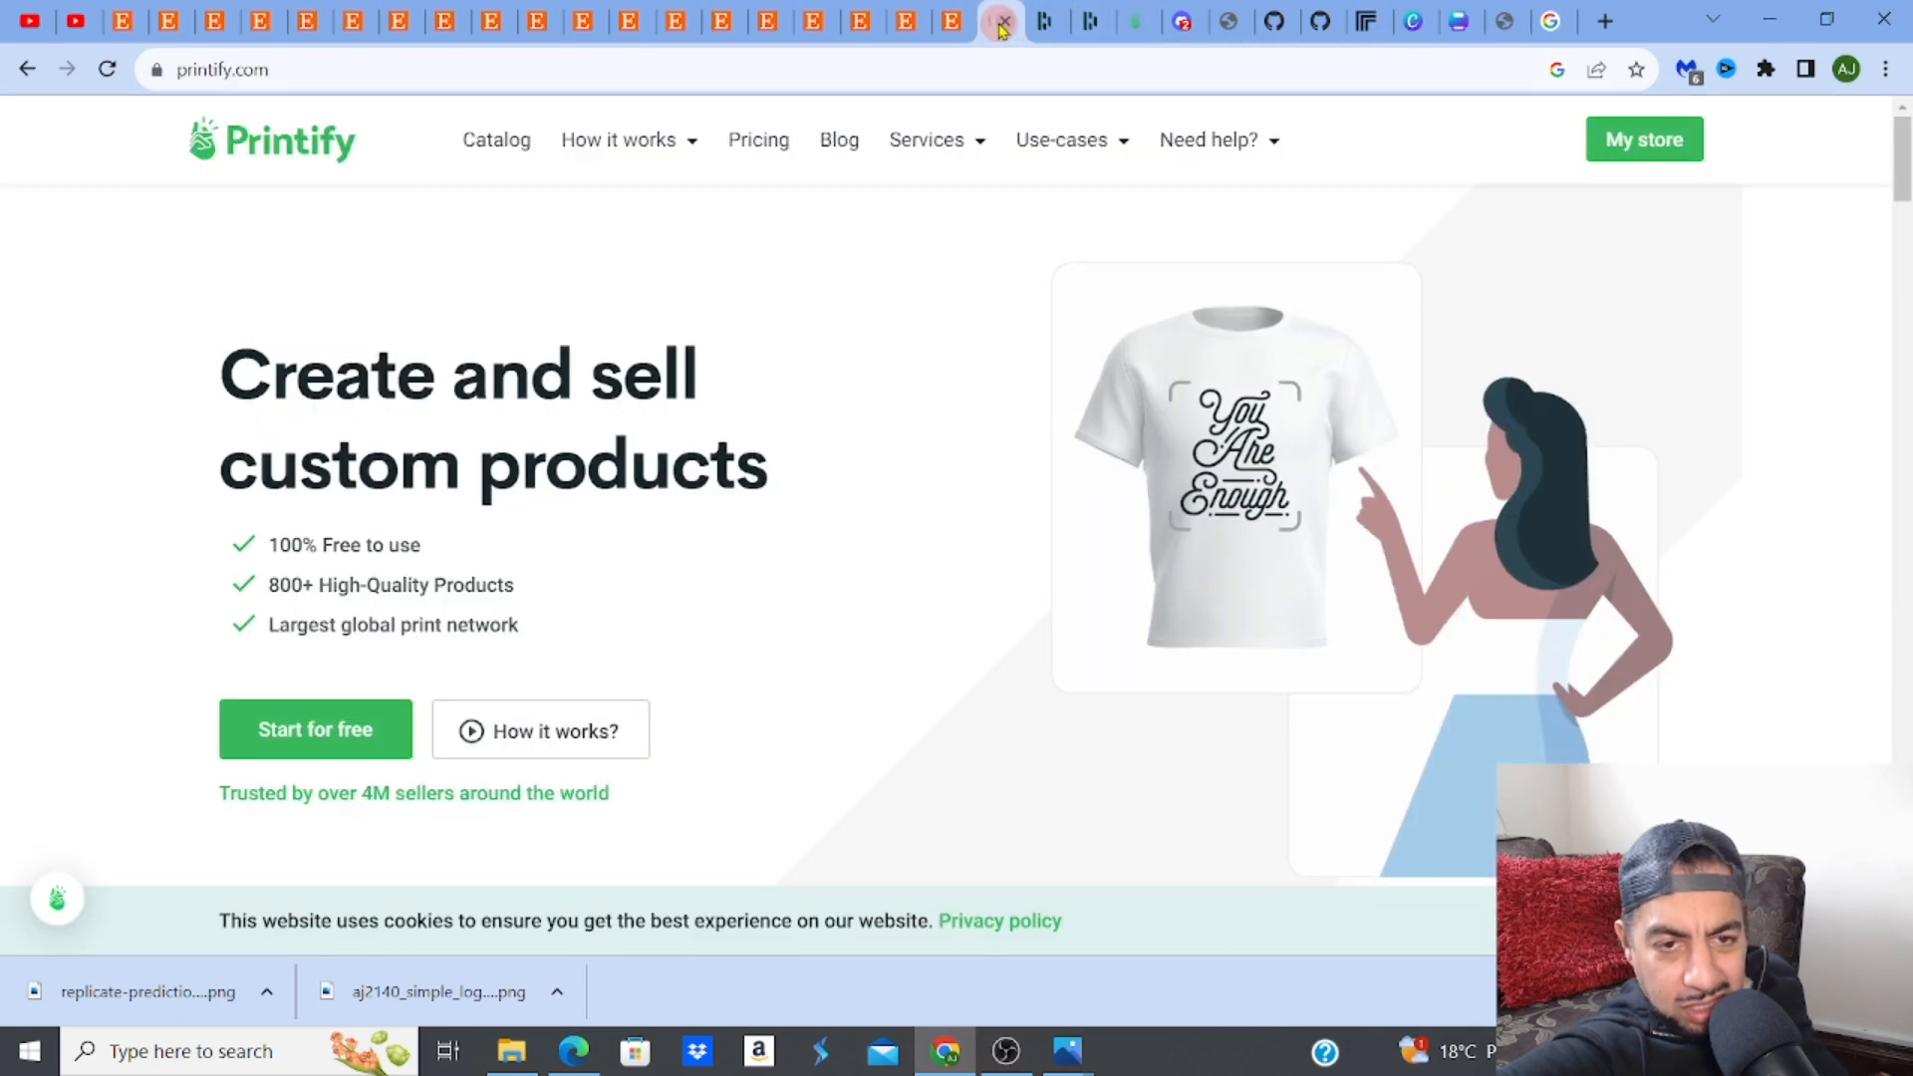
mouse_move(564, 145)
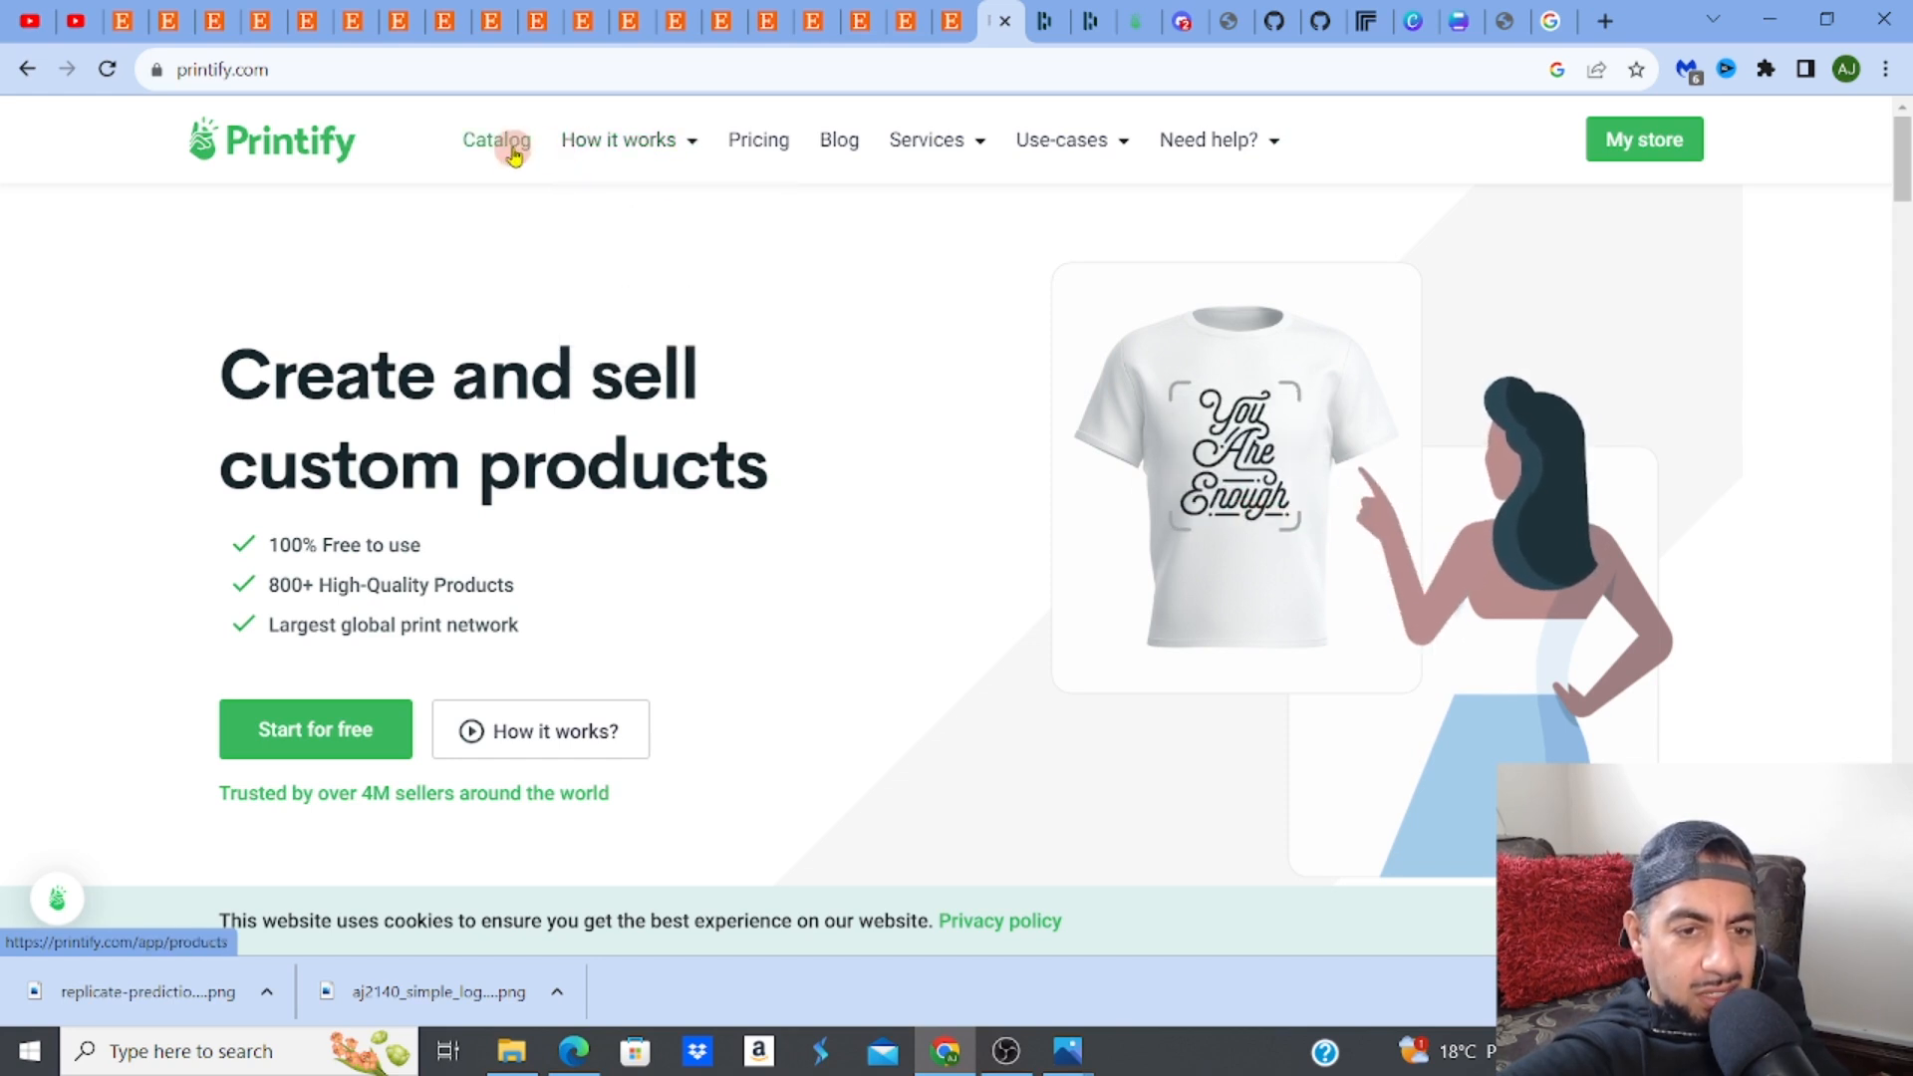
click(513, 150)
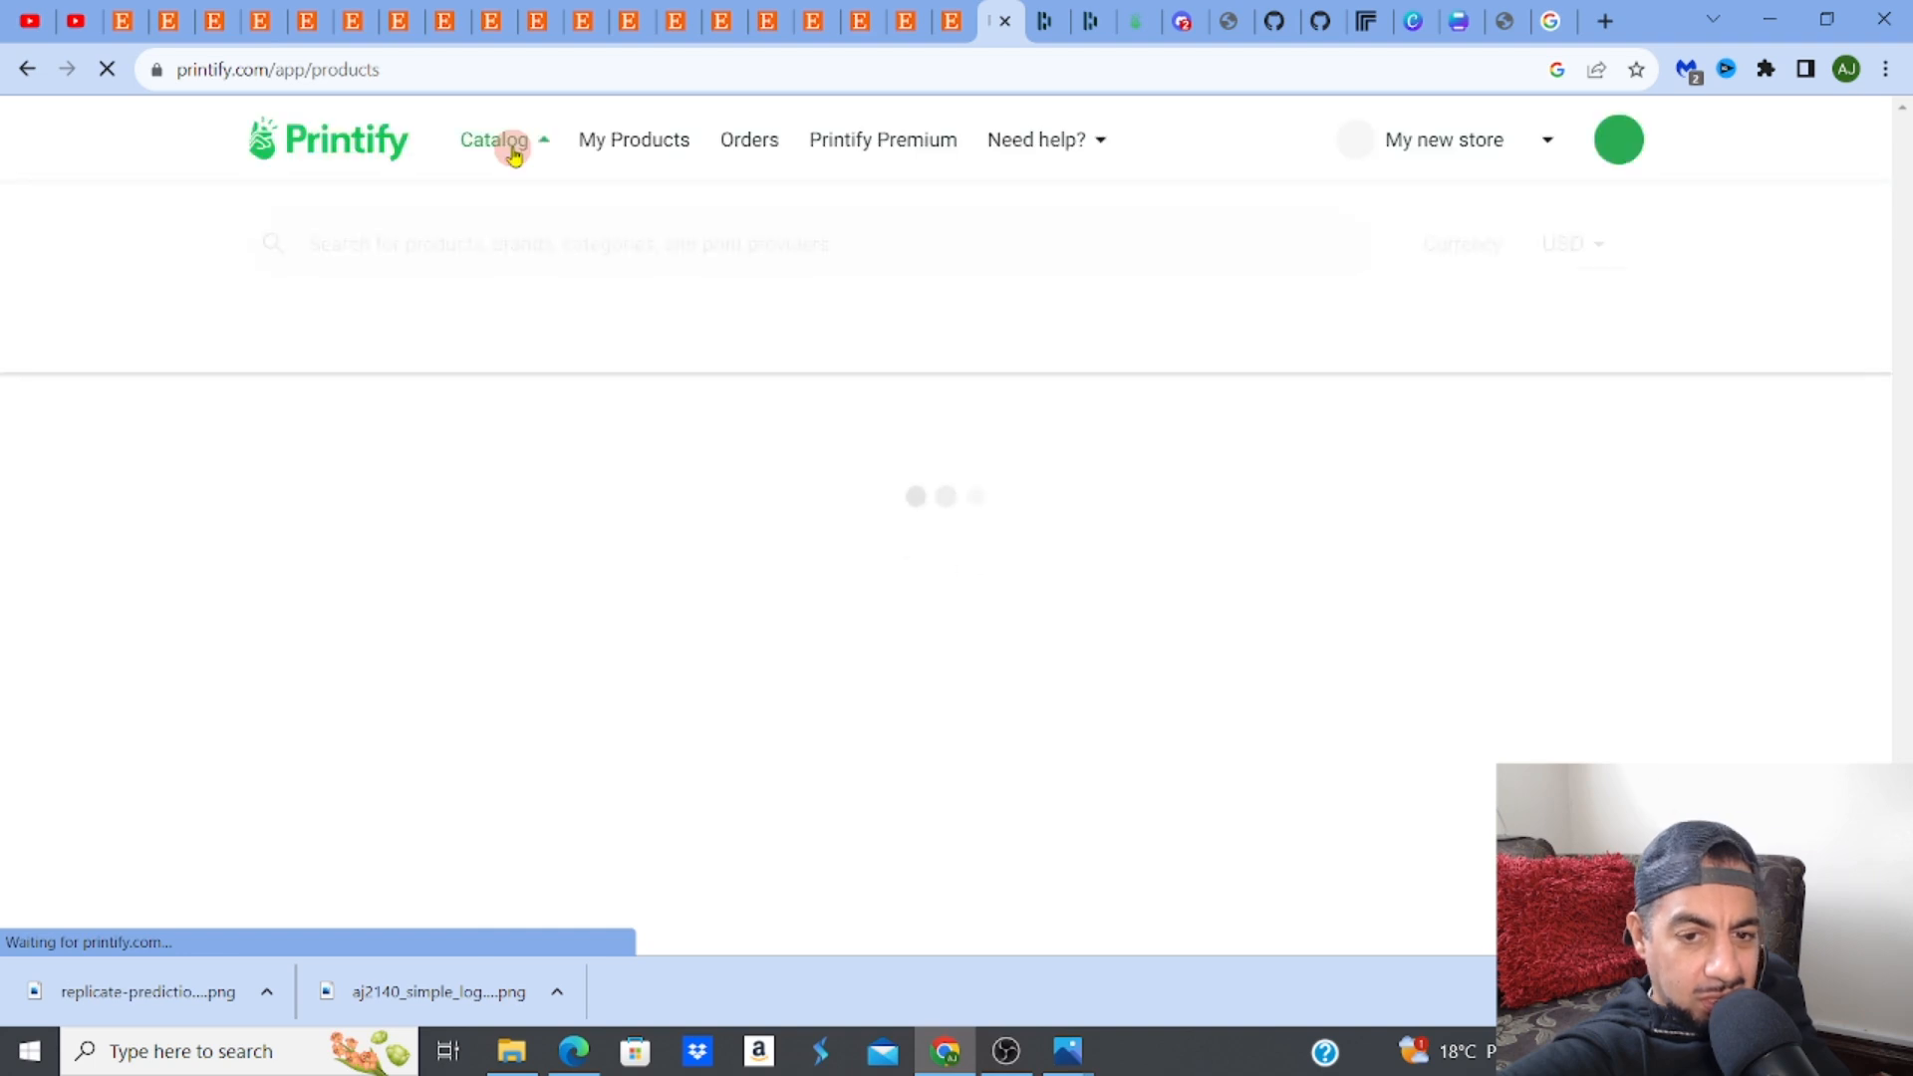
mouse_move(513, 155)
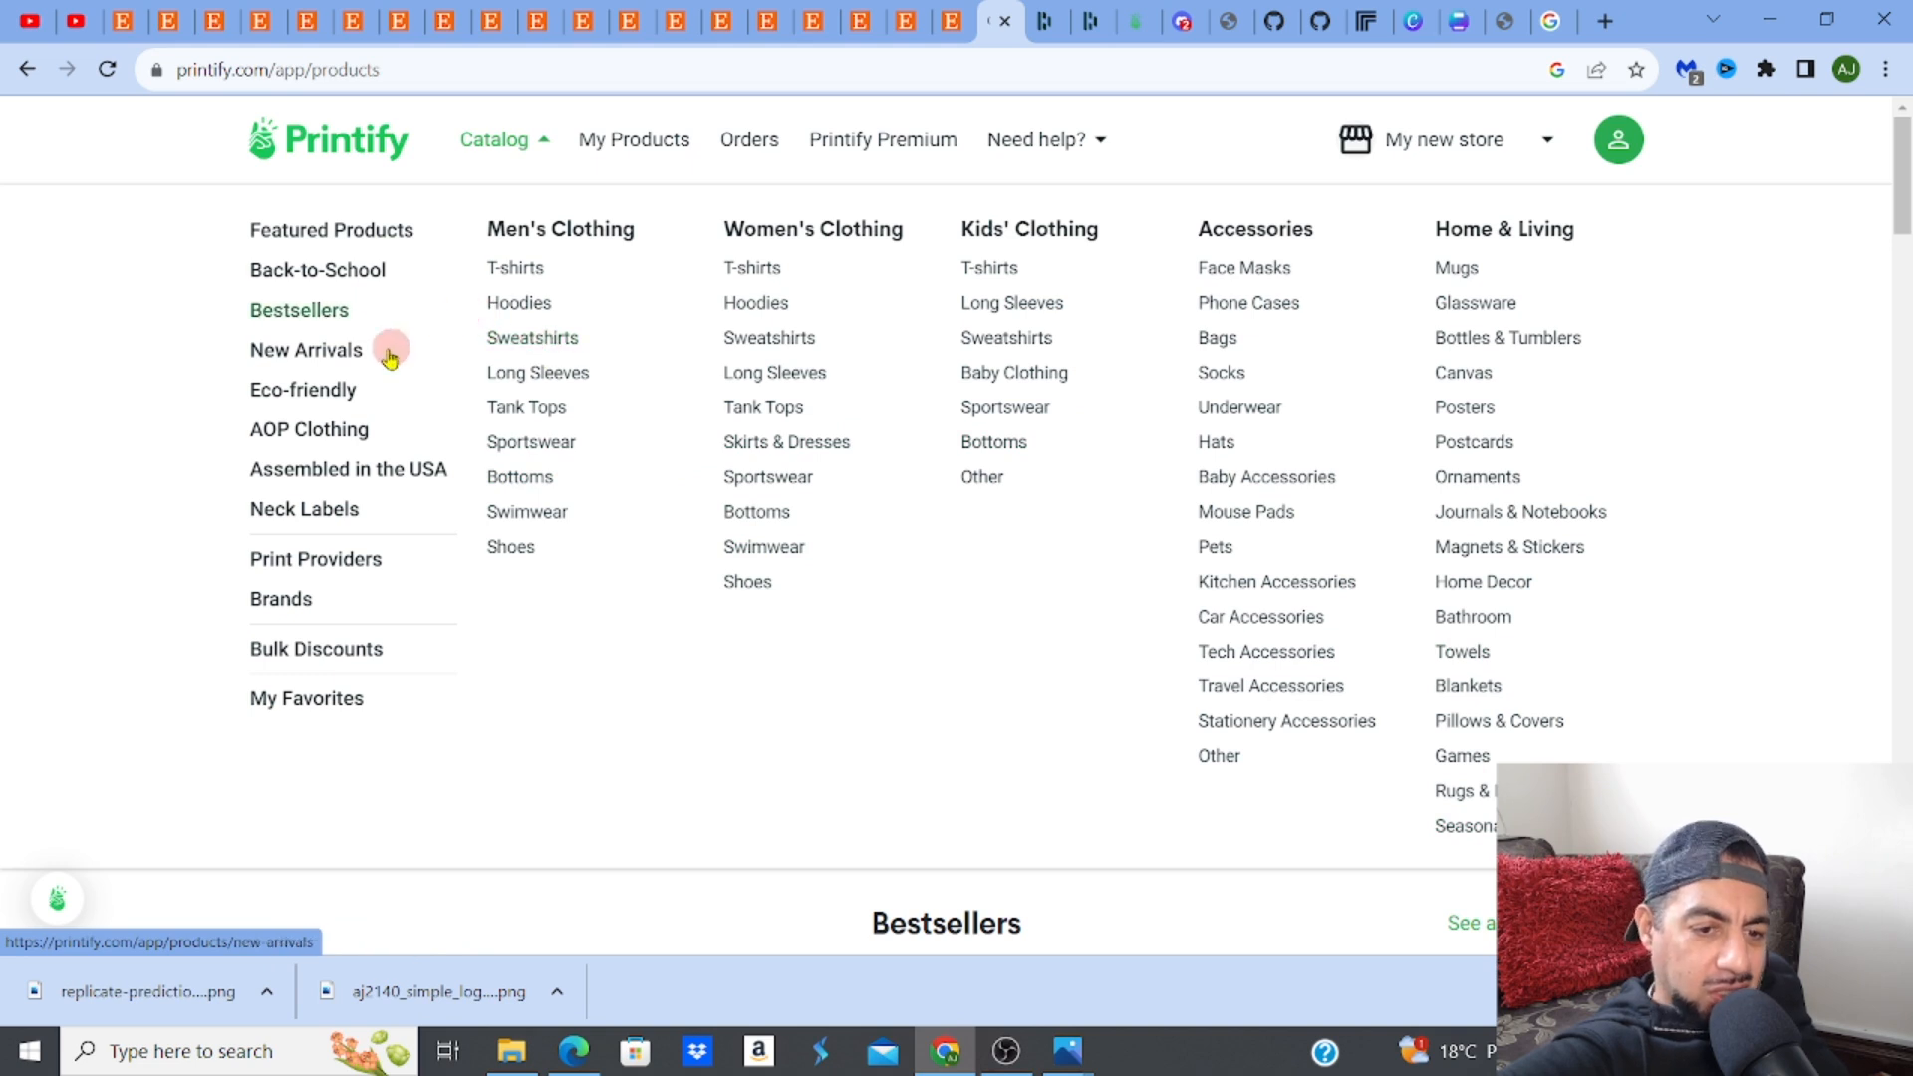
click(1236, 735)
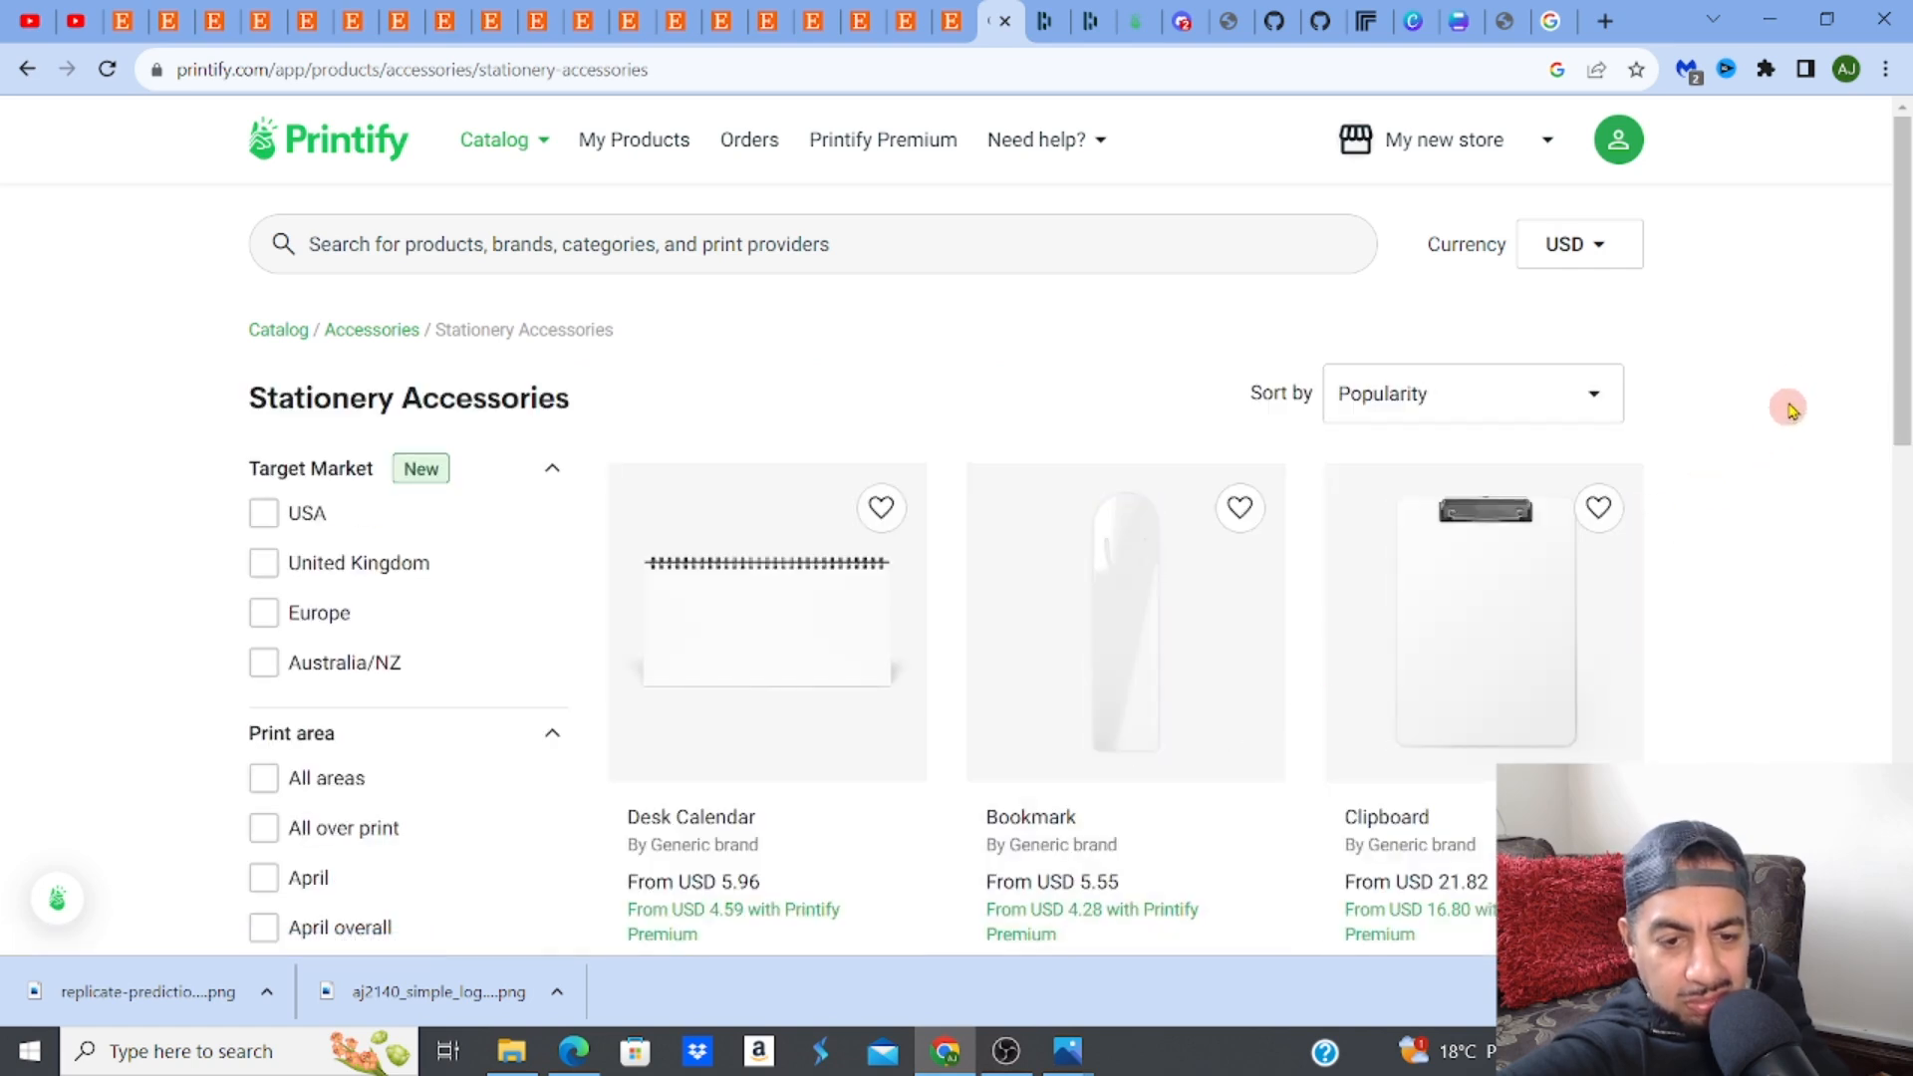
drag(1903, 216, 1898, 40)
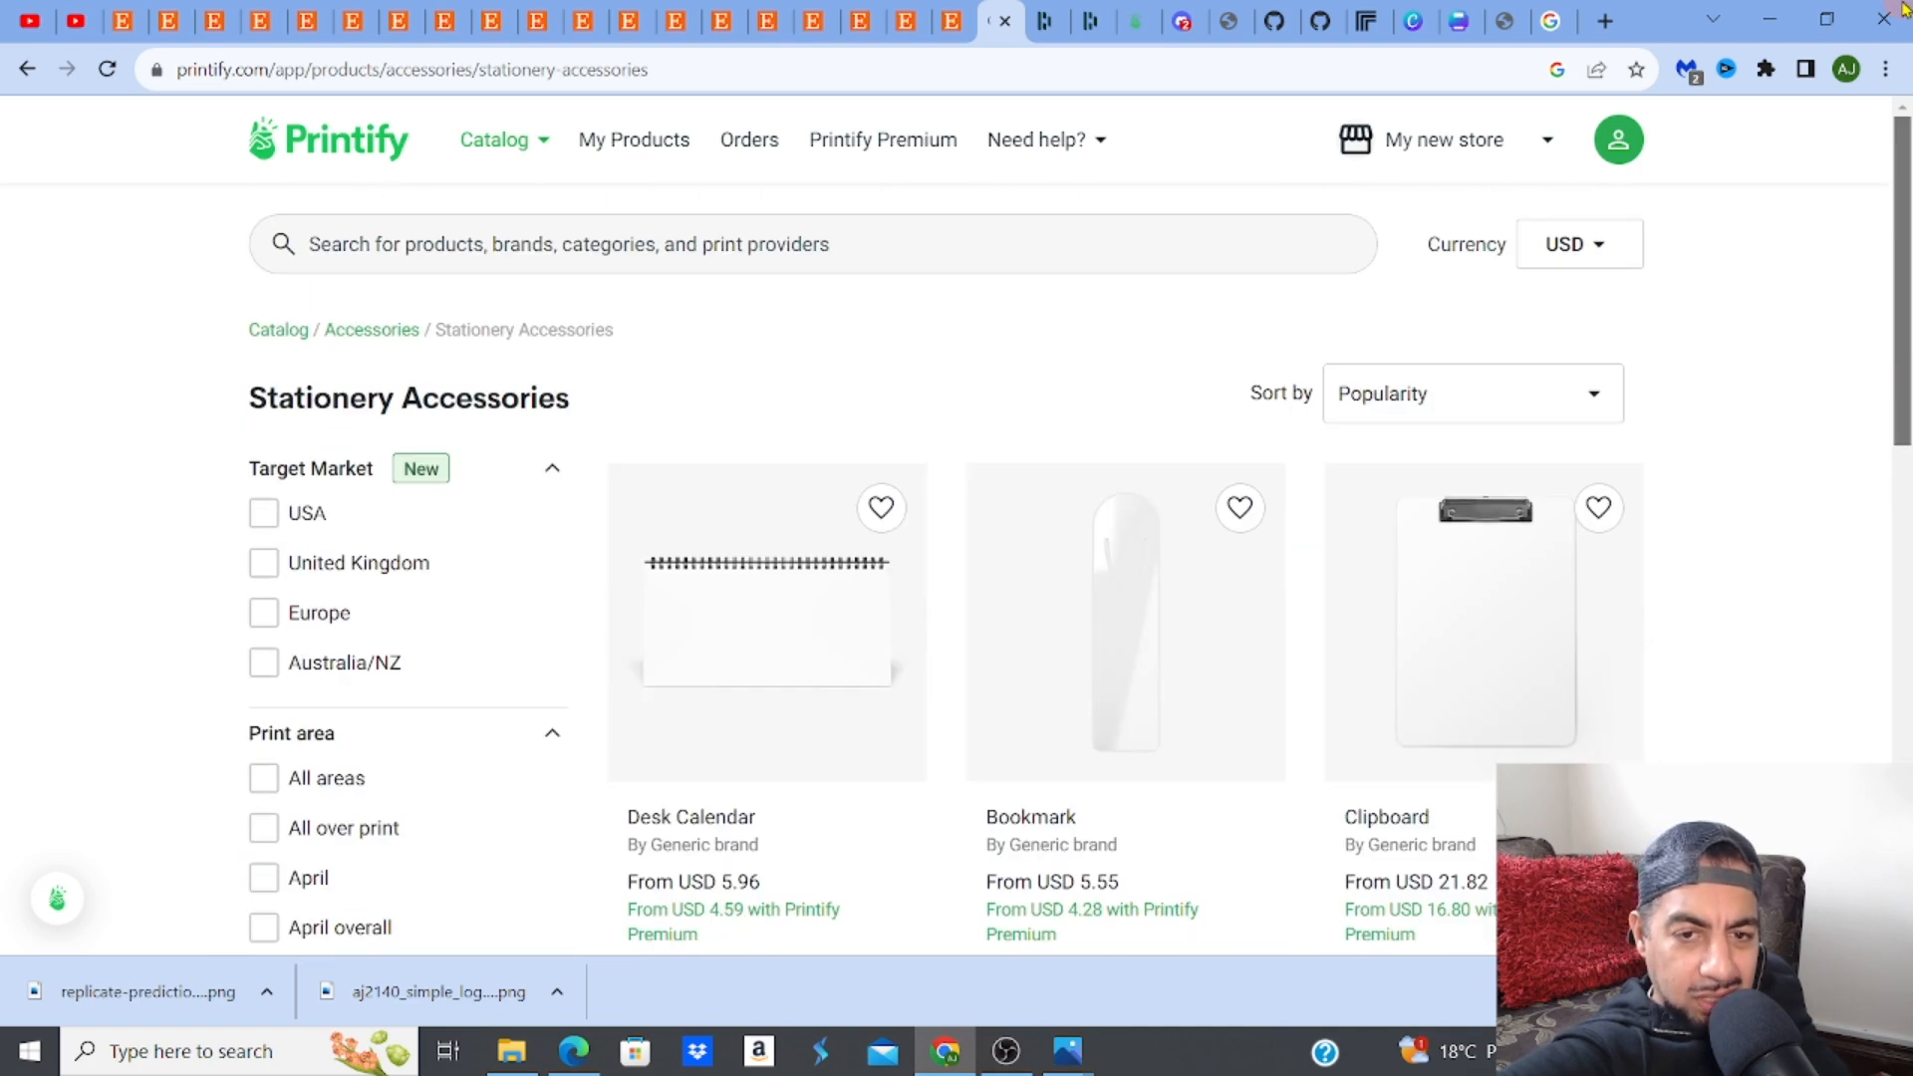
Search the Printify catalog for "business cards" and open the generic-brand Business Cards product with the "Your Design" preview
click(919, 234)
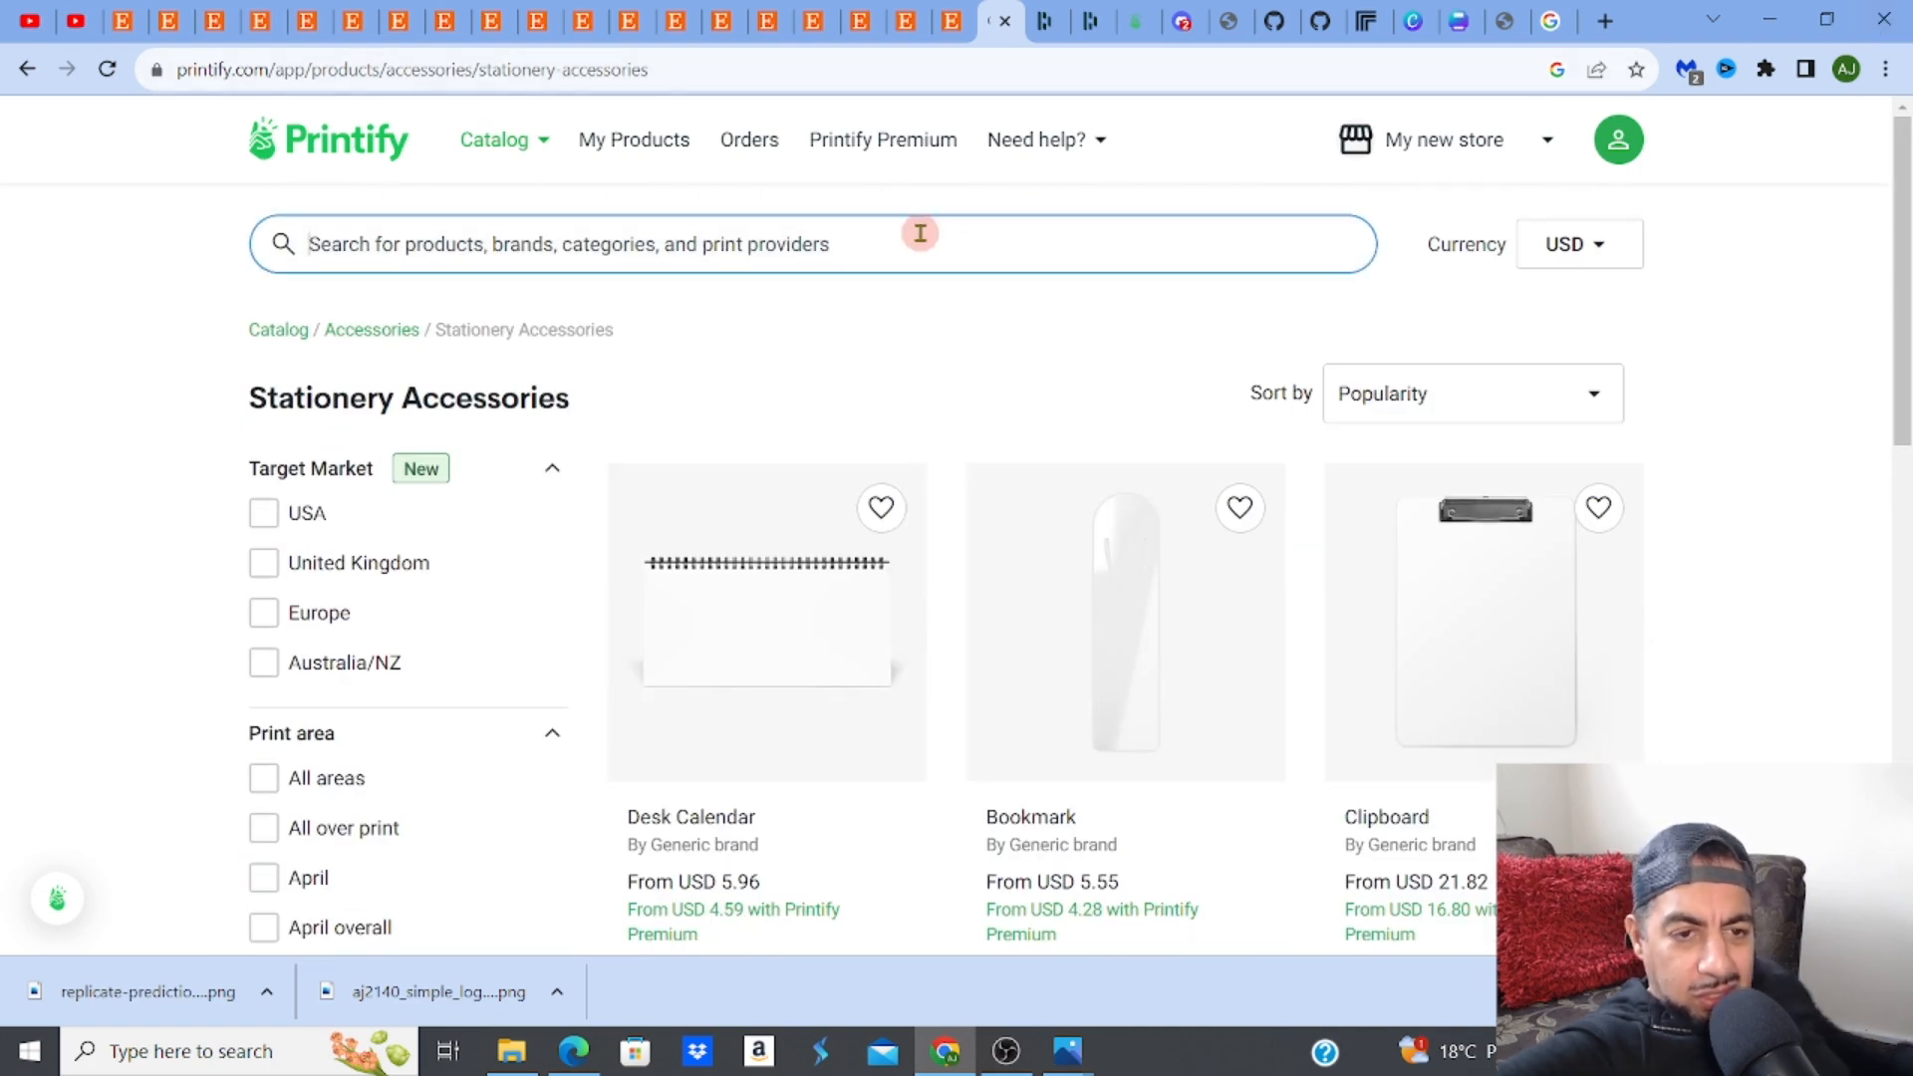
text(busin)
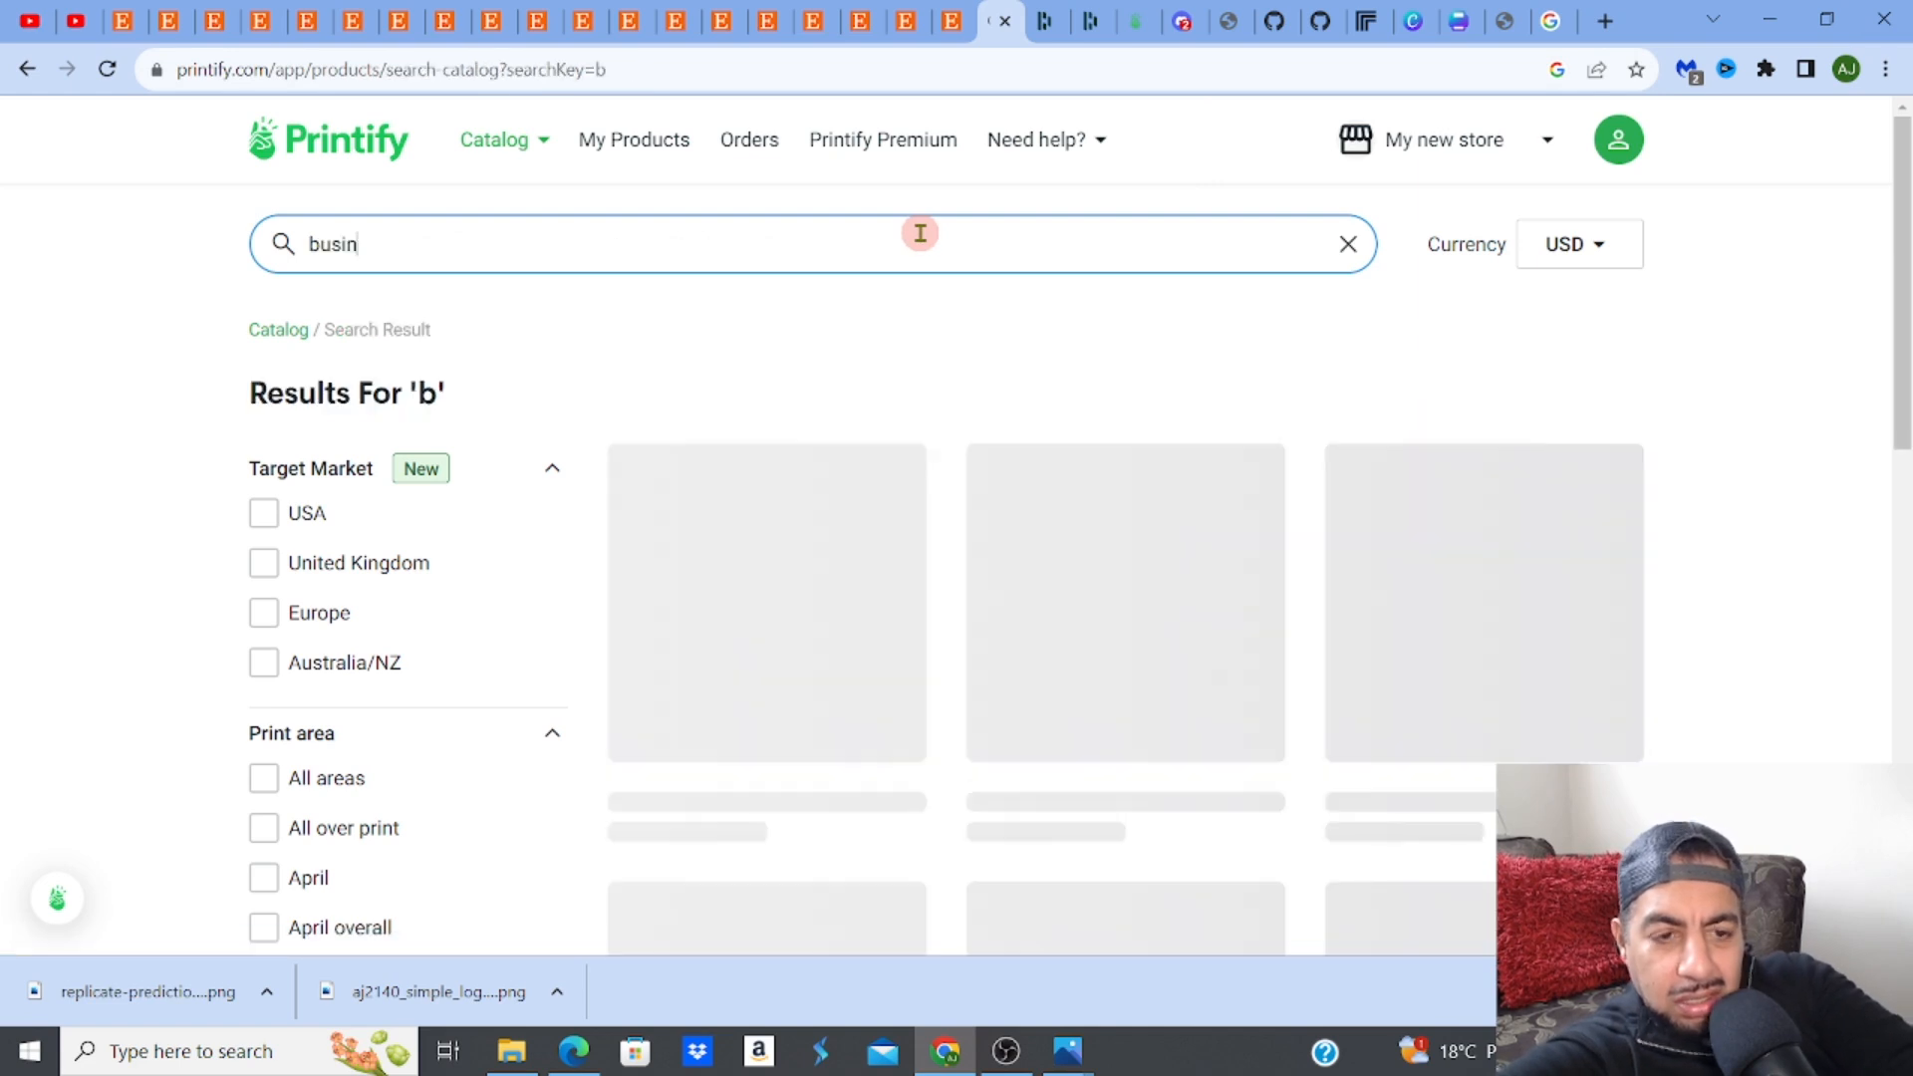
text(ess card)
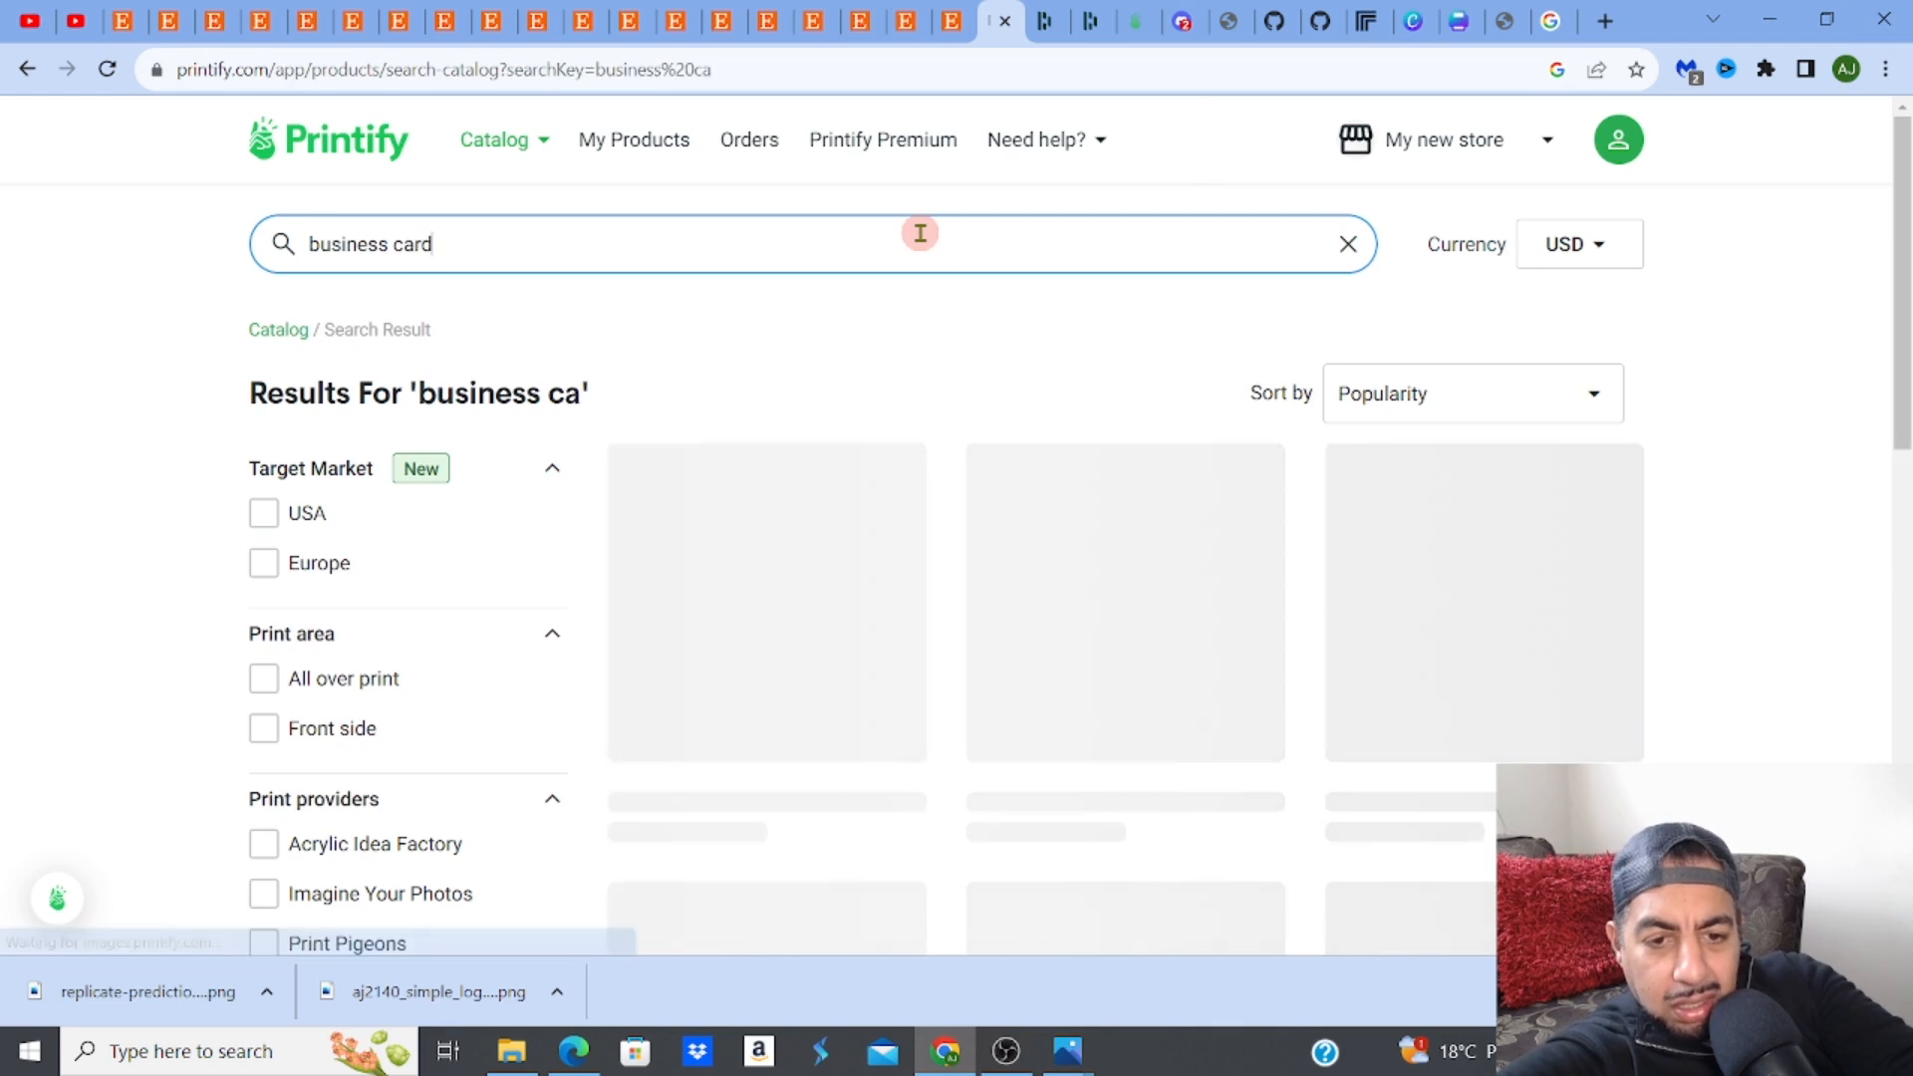
text(s)
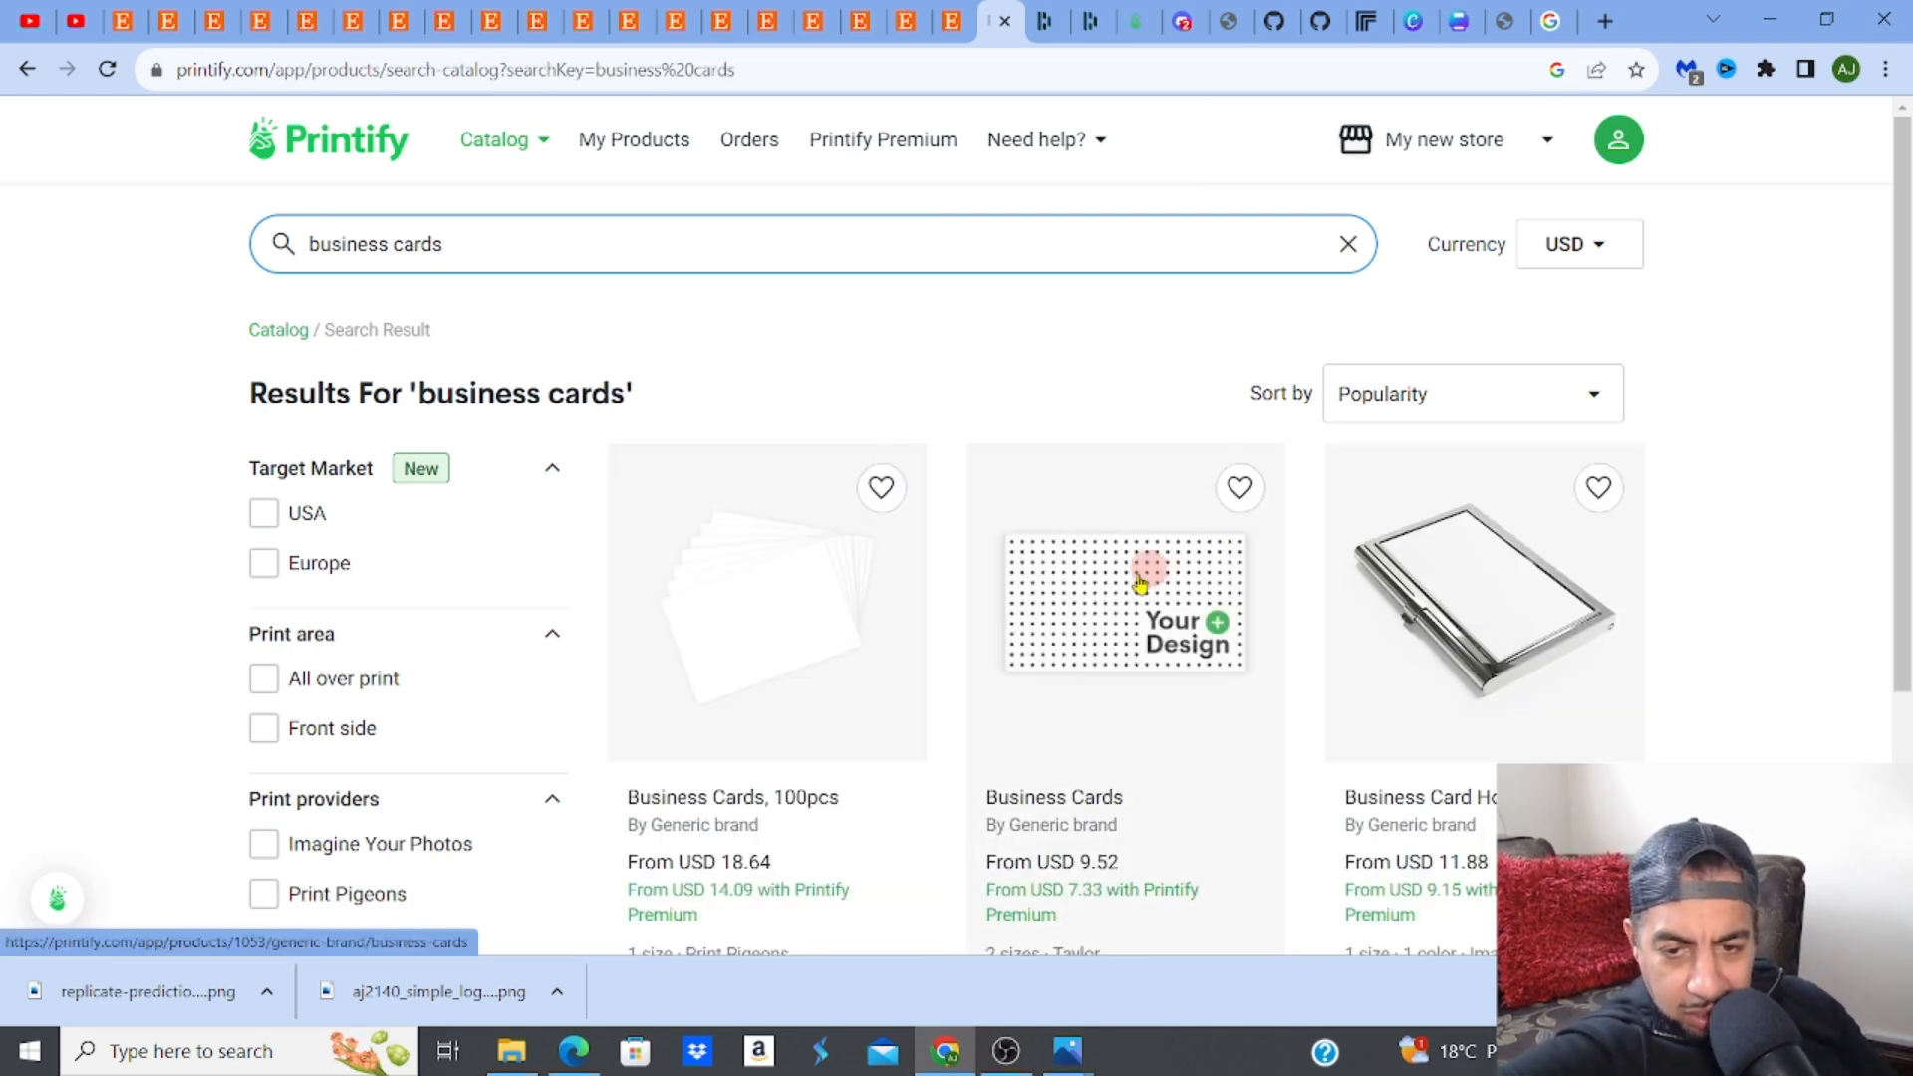
click(1096, 595)
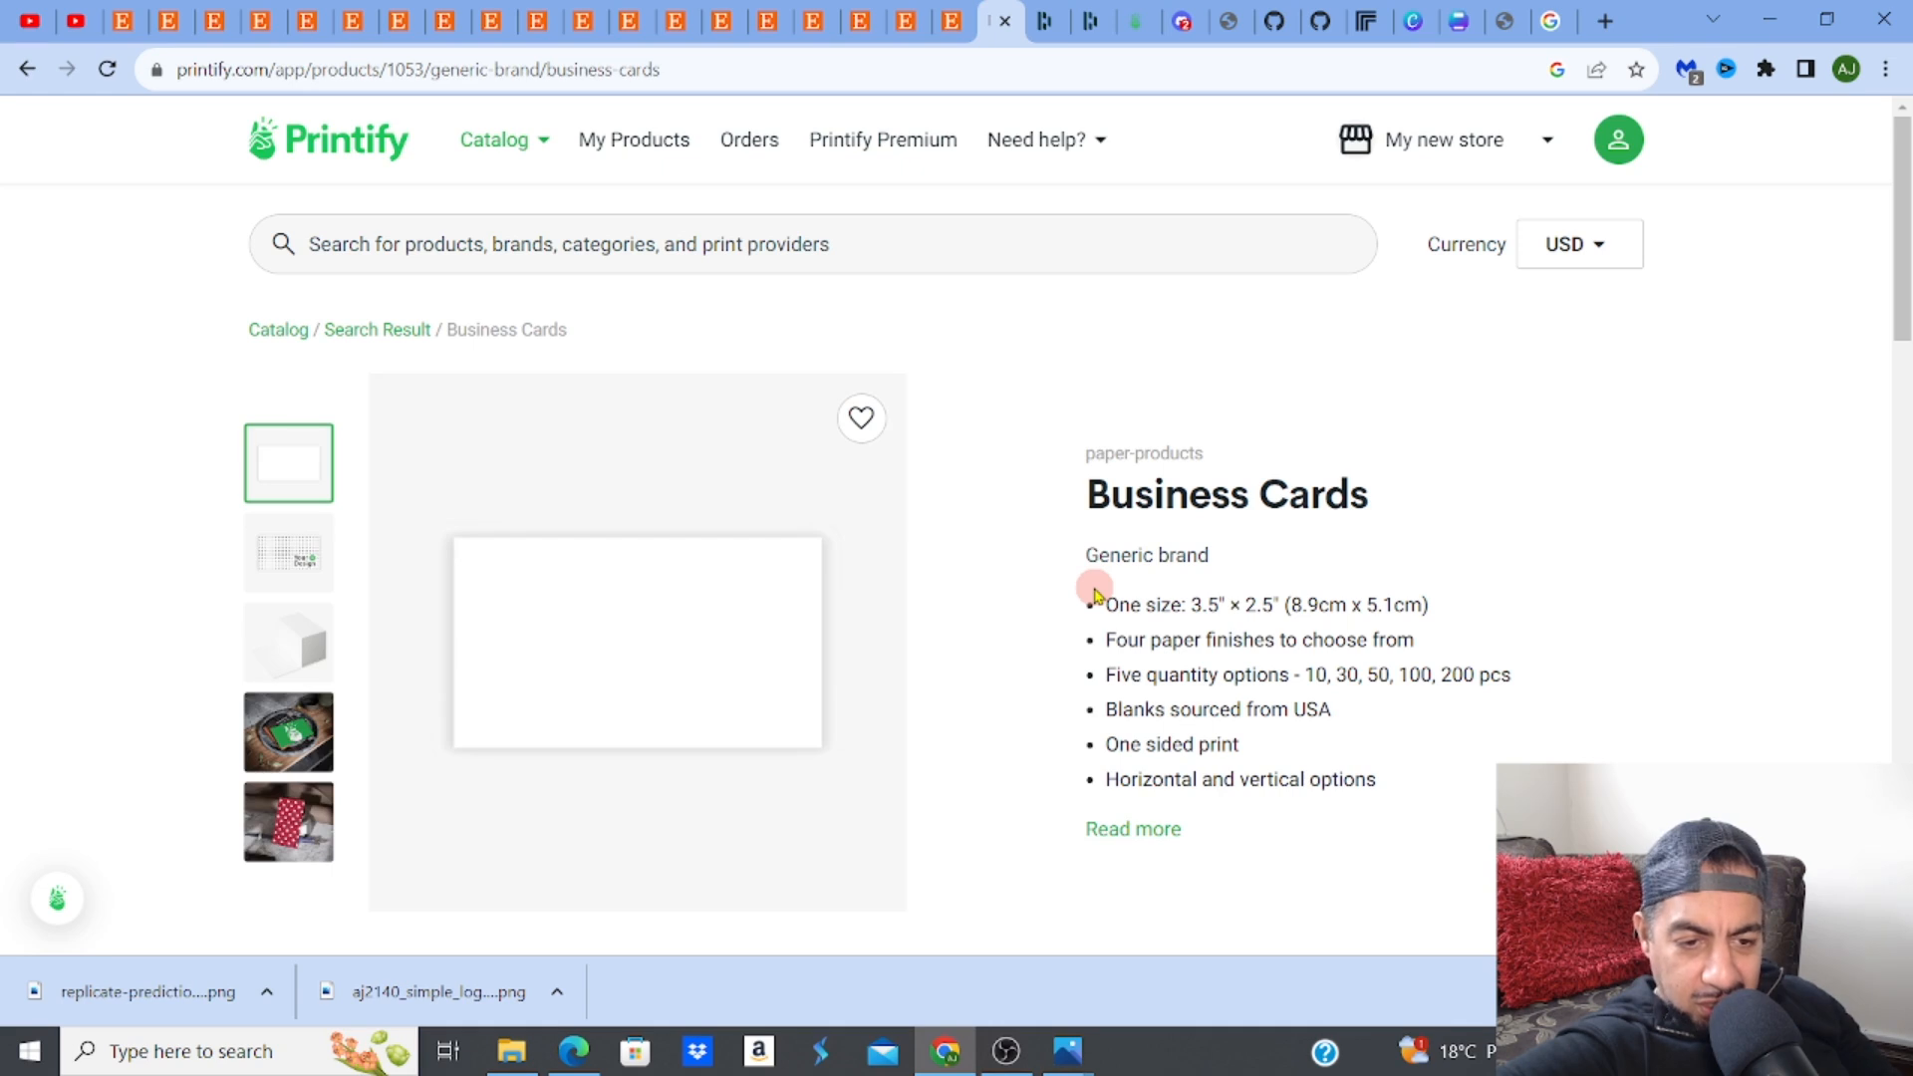
Look through the Business Cards product images and start a design with the print provider Taylor
click(284, 735)
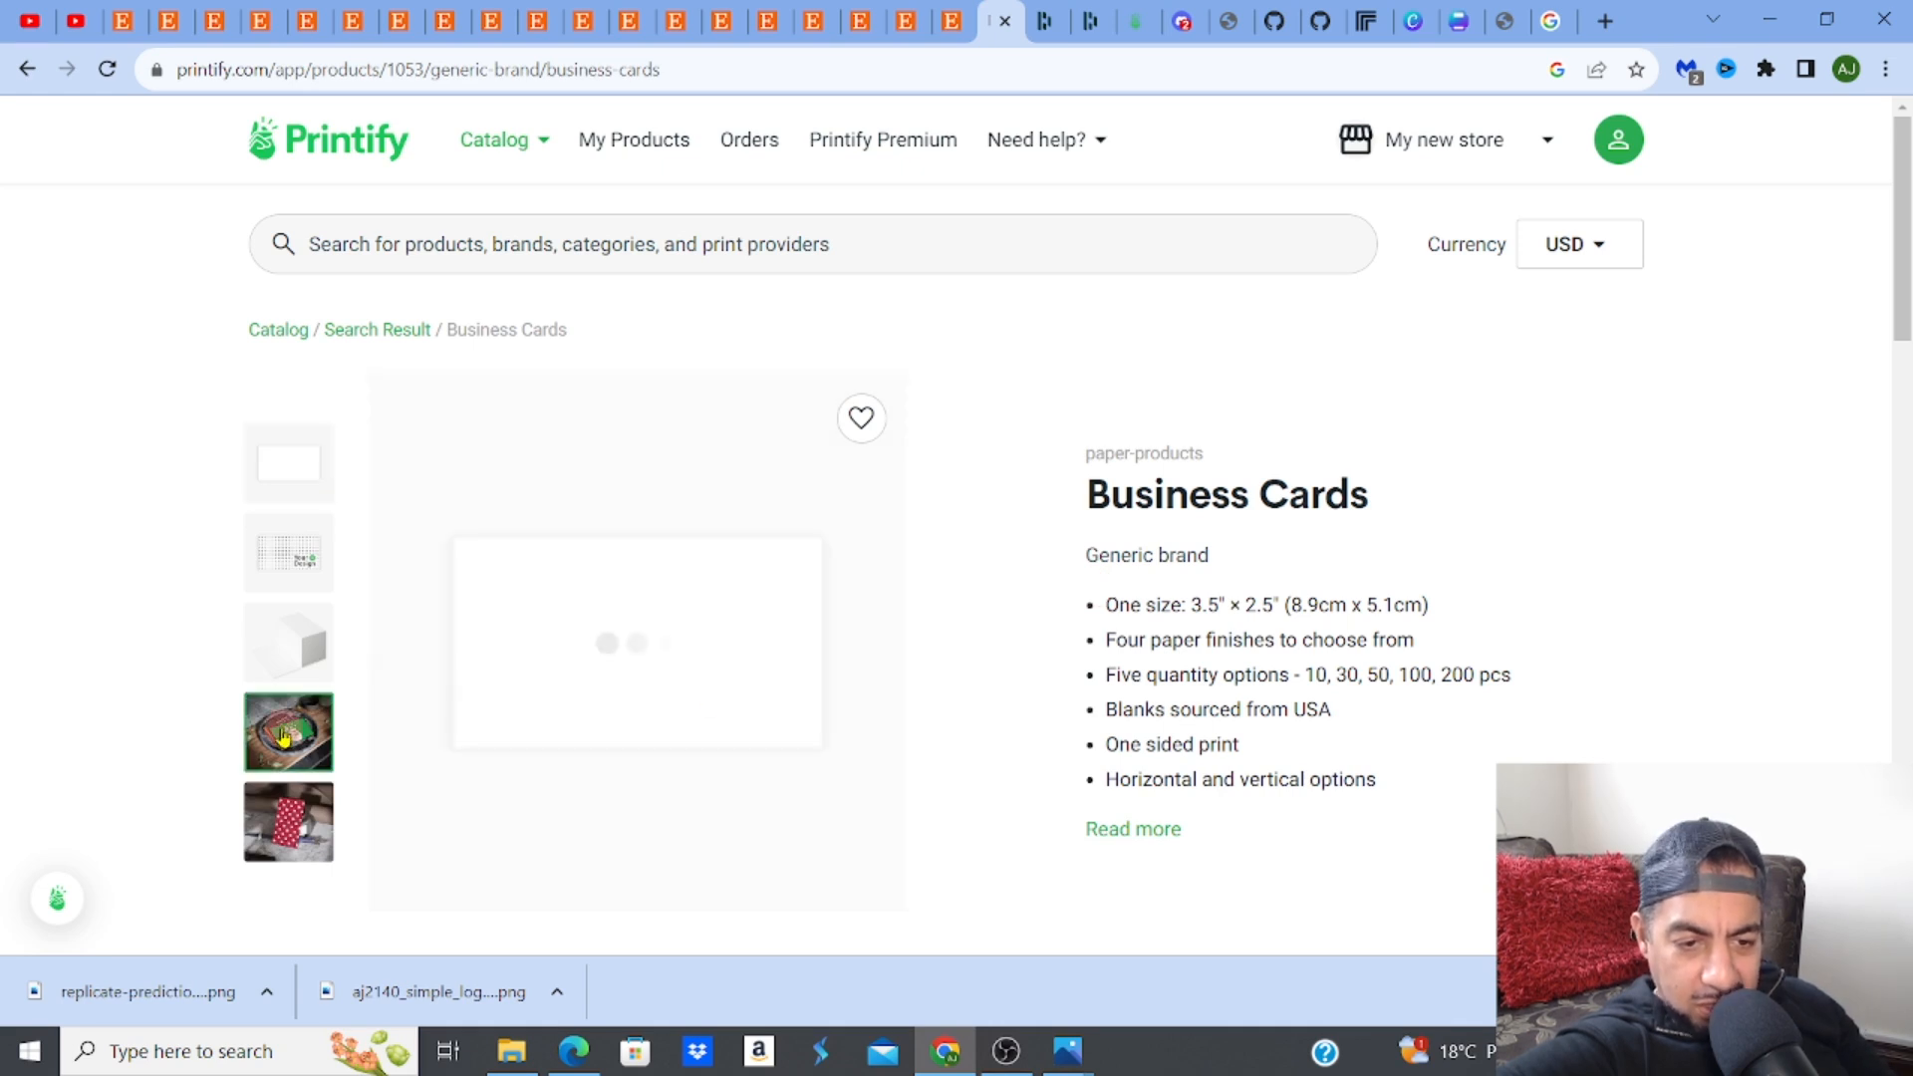
click(291, 560)
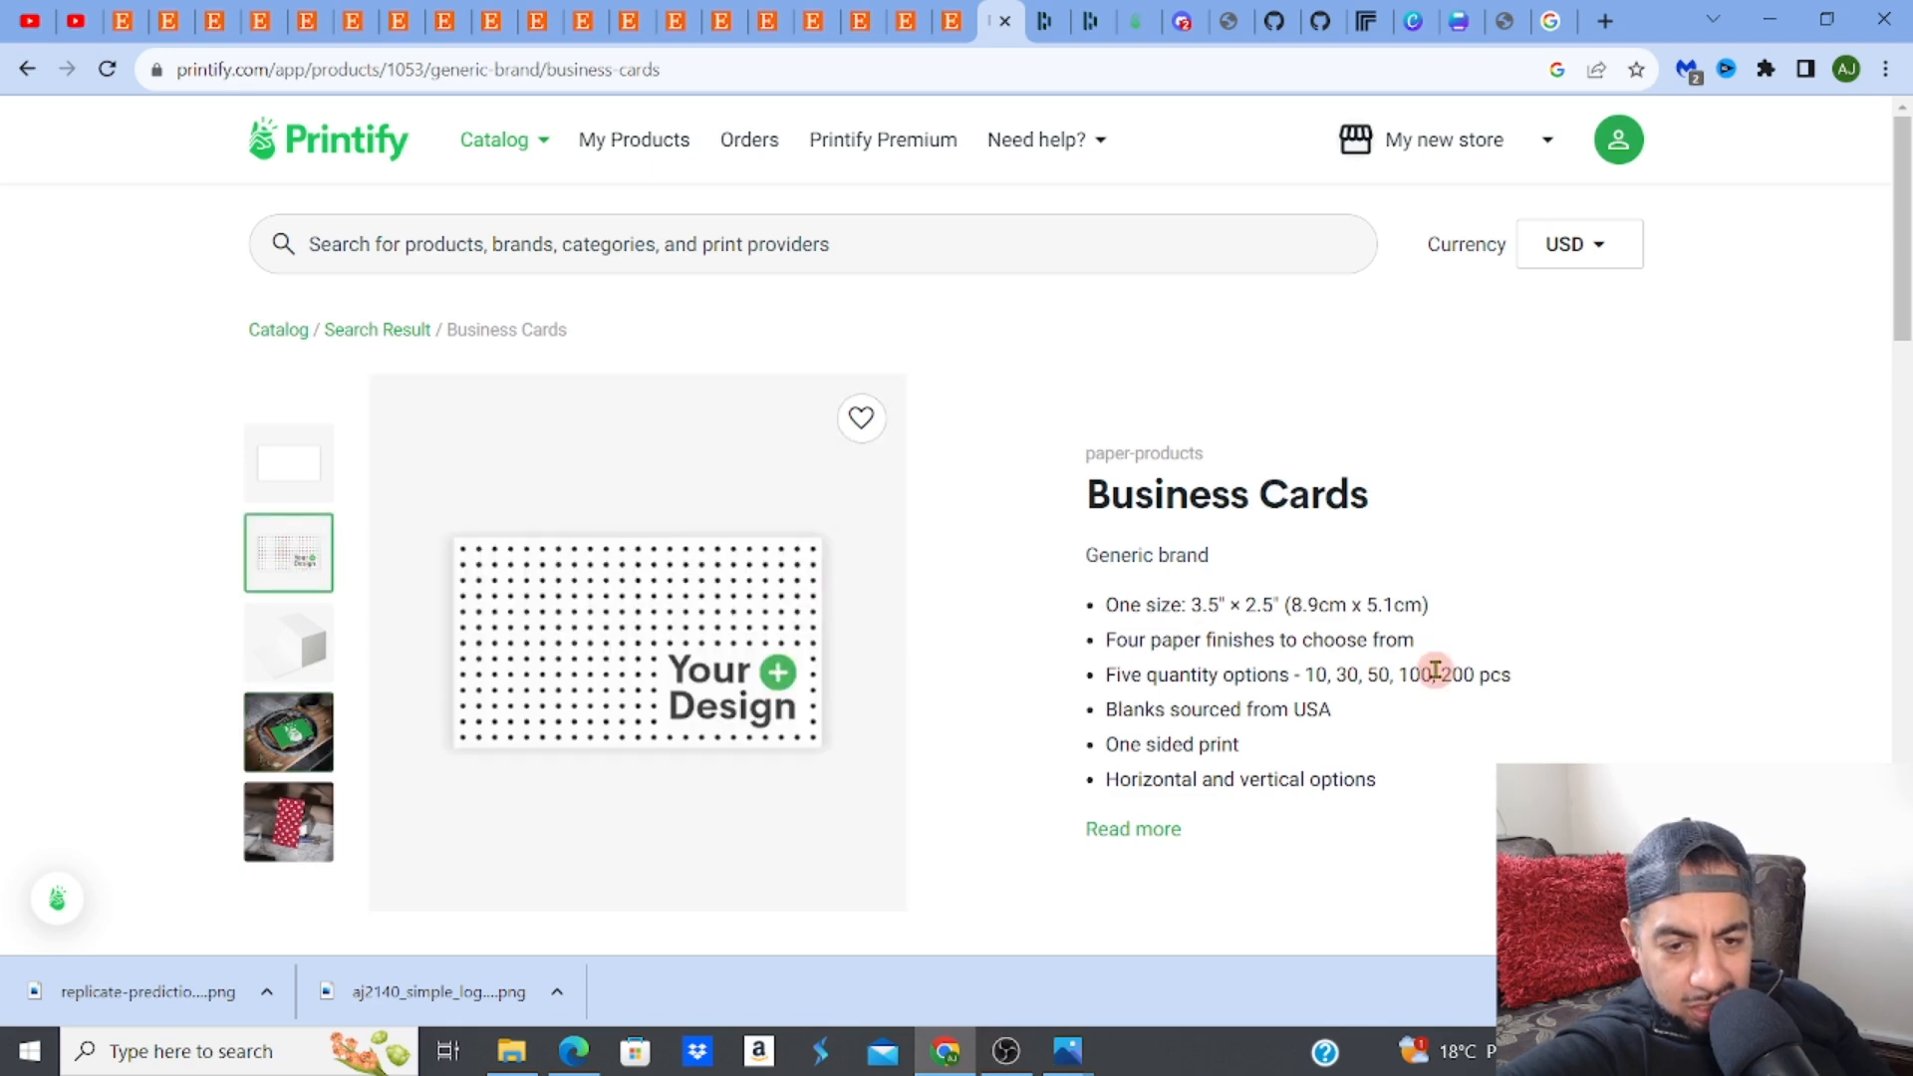
drag(1903, 299, 1904, 438)
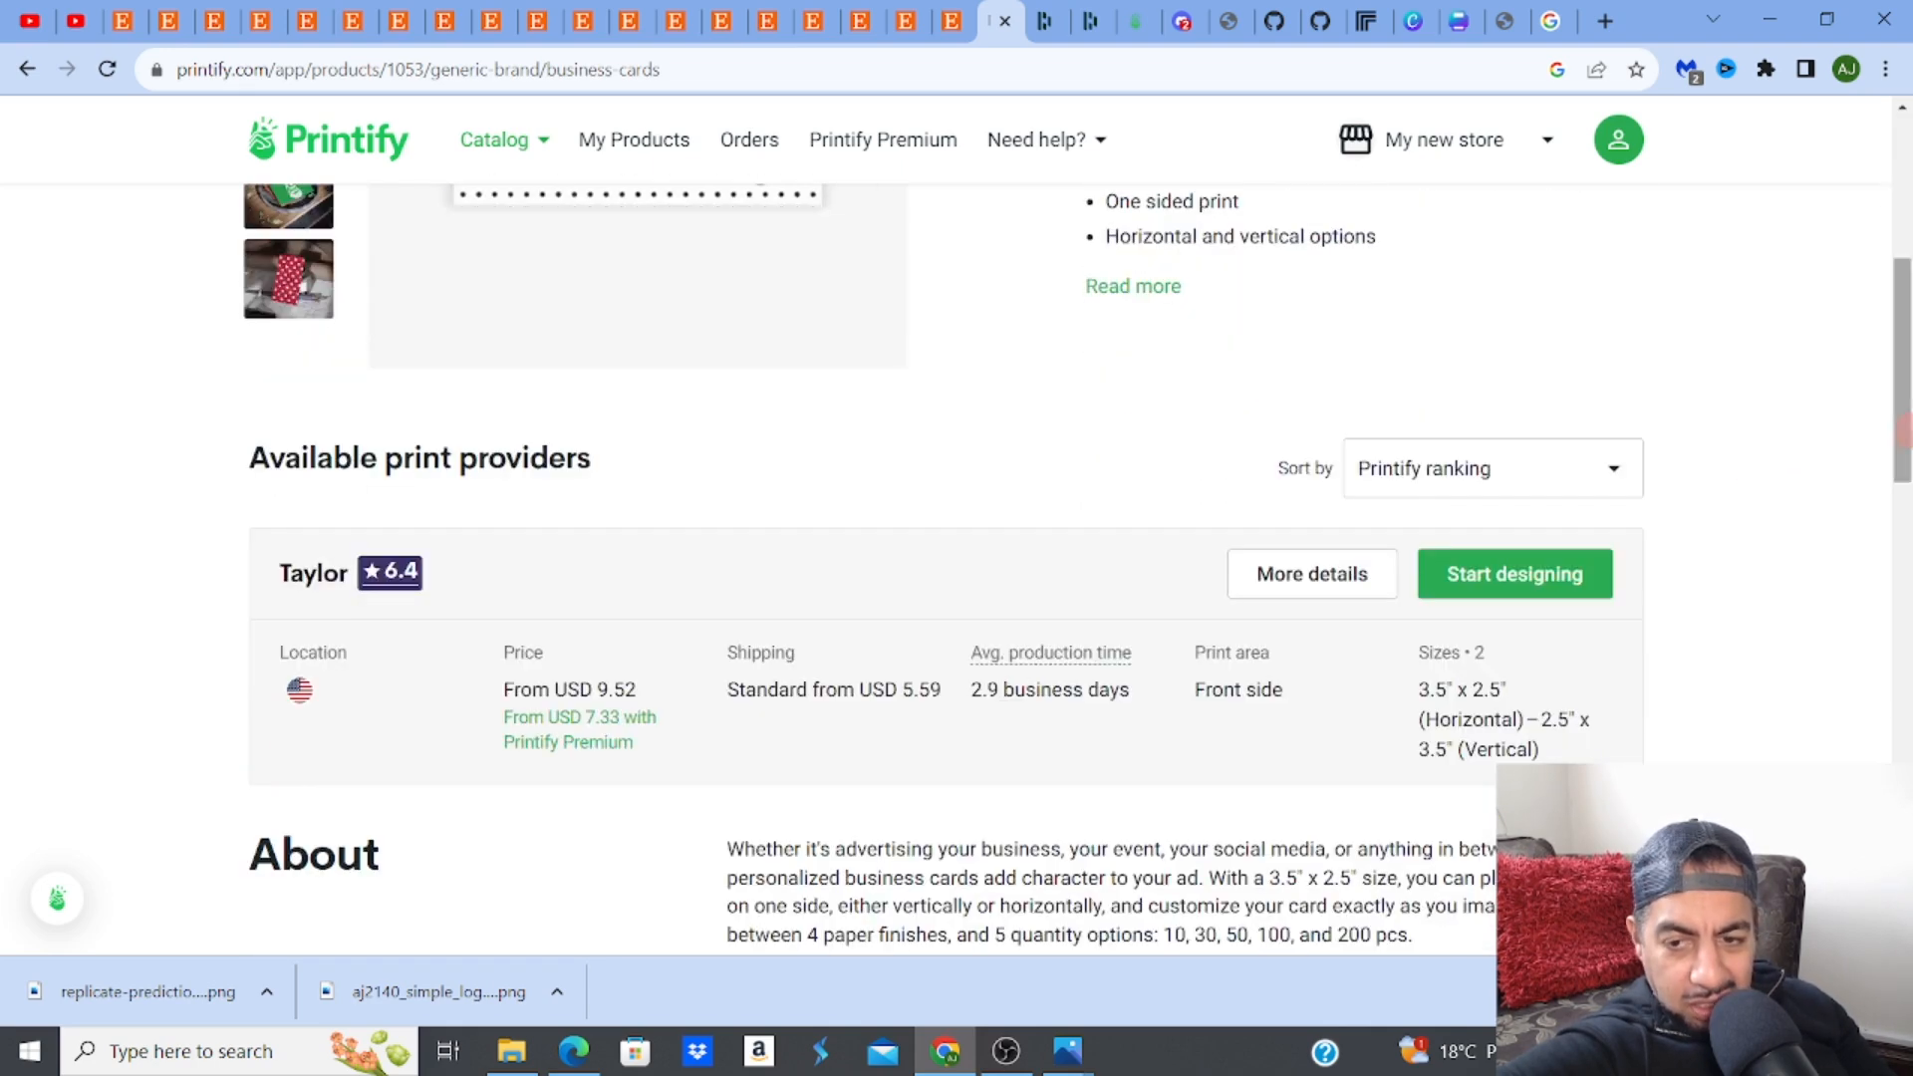
click(1549, 583)
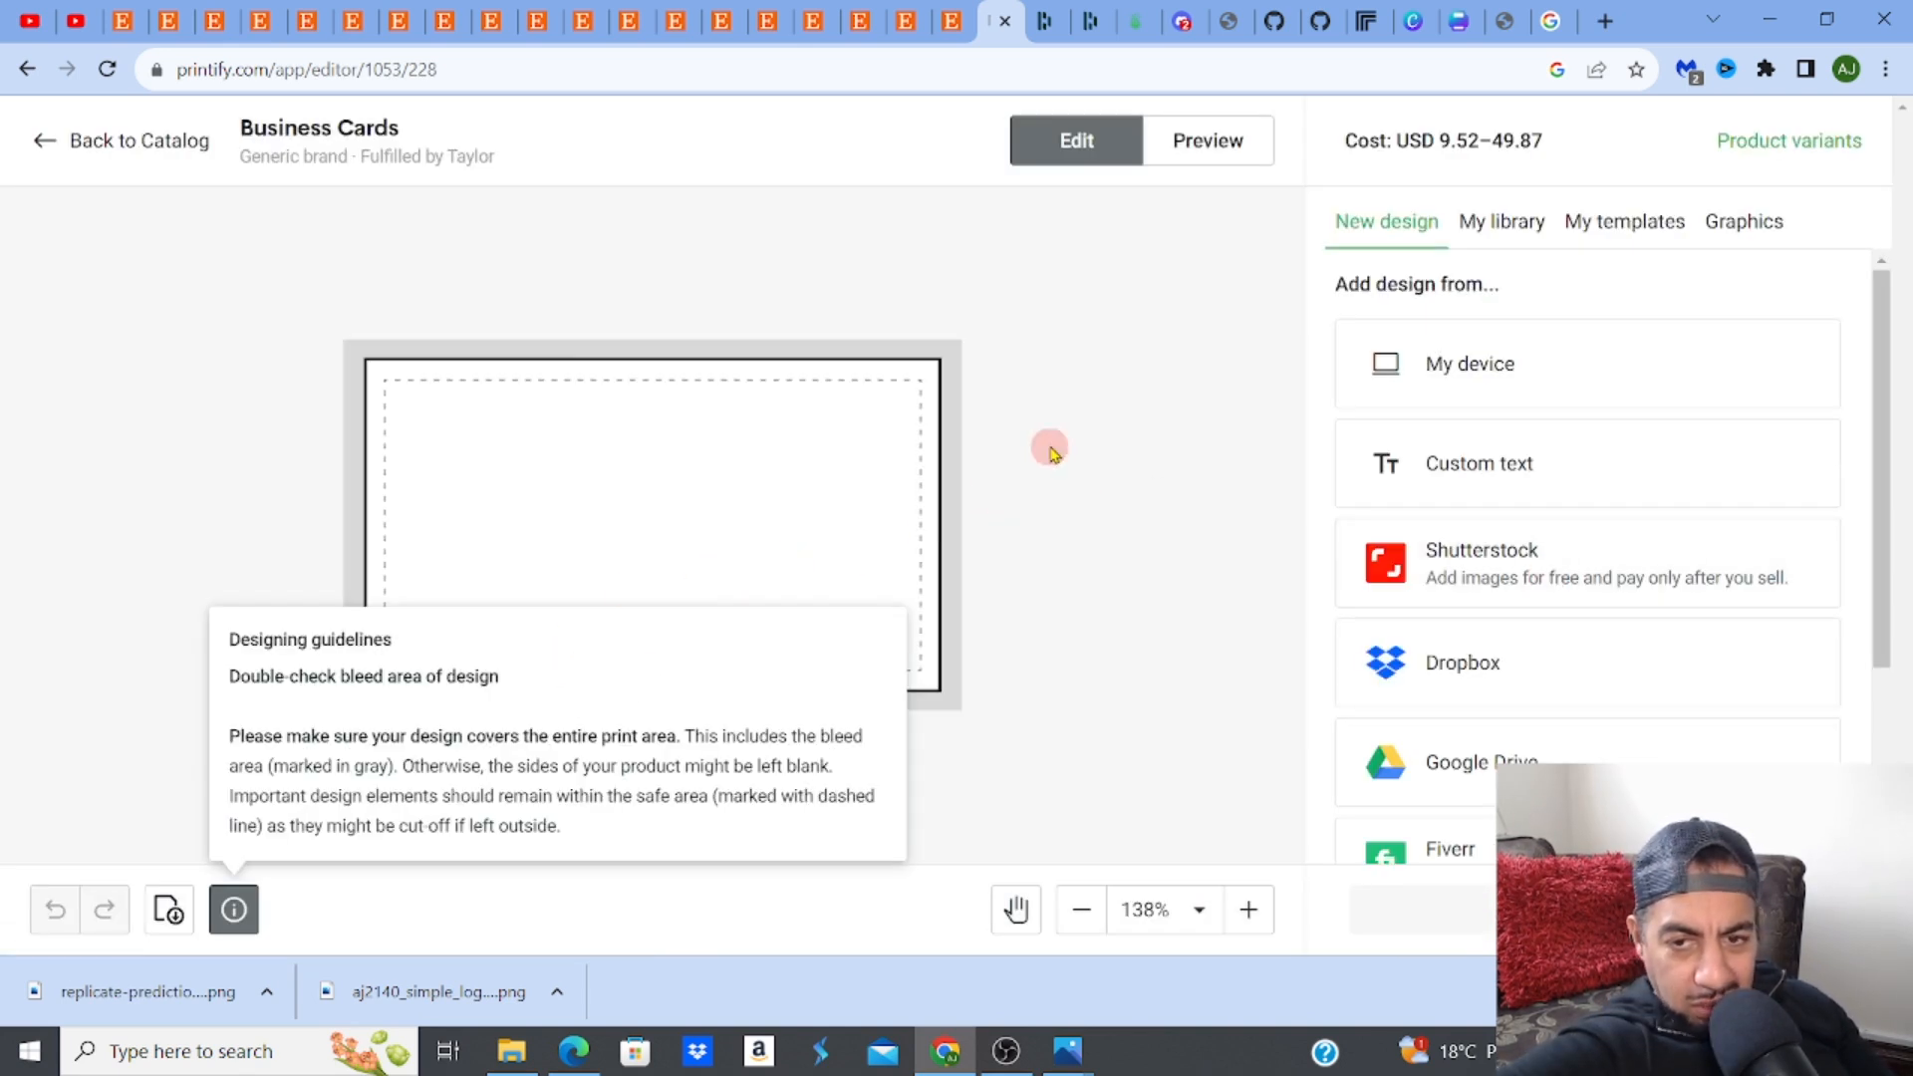
Upload the simple_logo_2d_design_mountain image from Downloads, shrink it to a width of about 1.16 and place it in the card's upper-right corner
click(1436, 379)
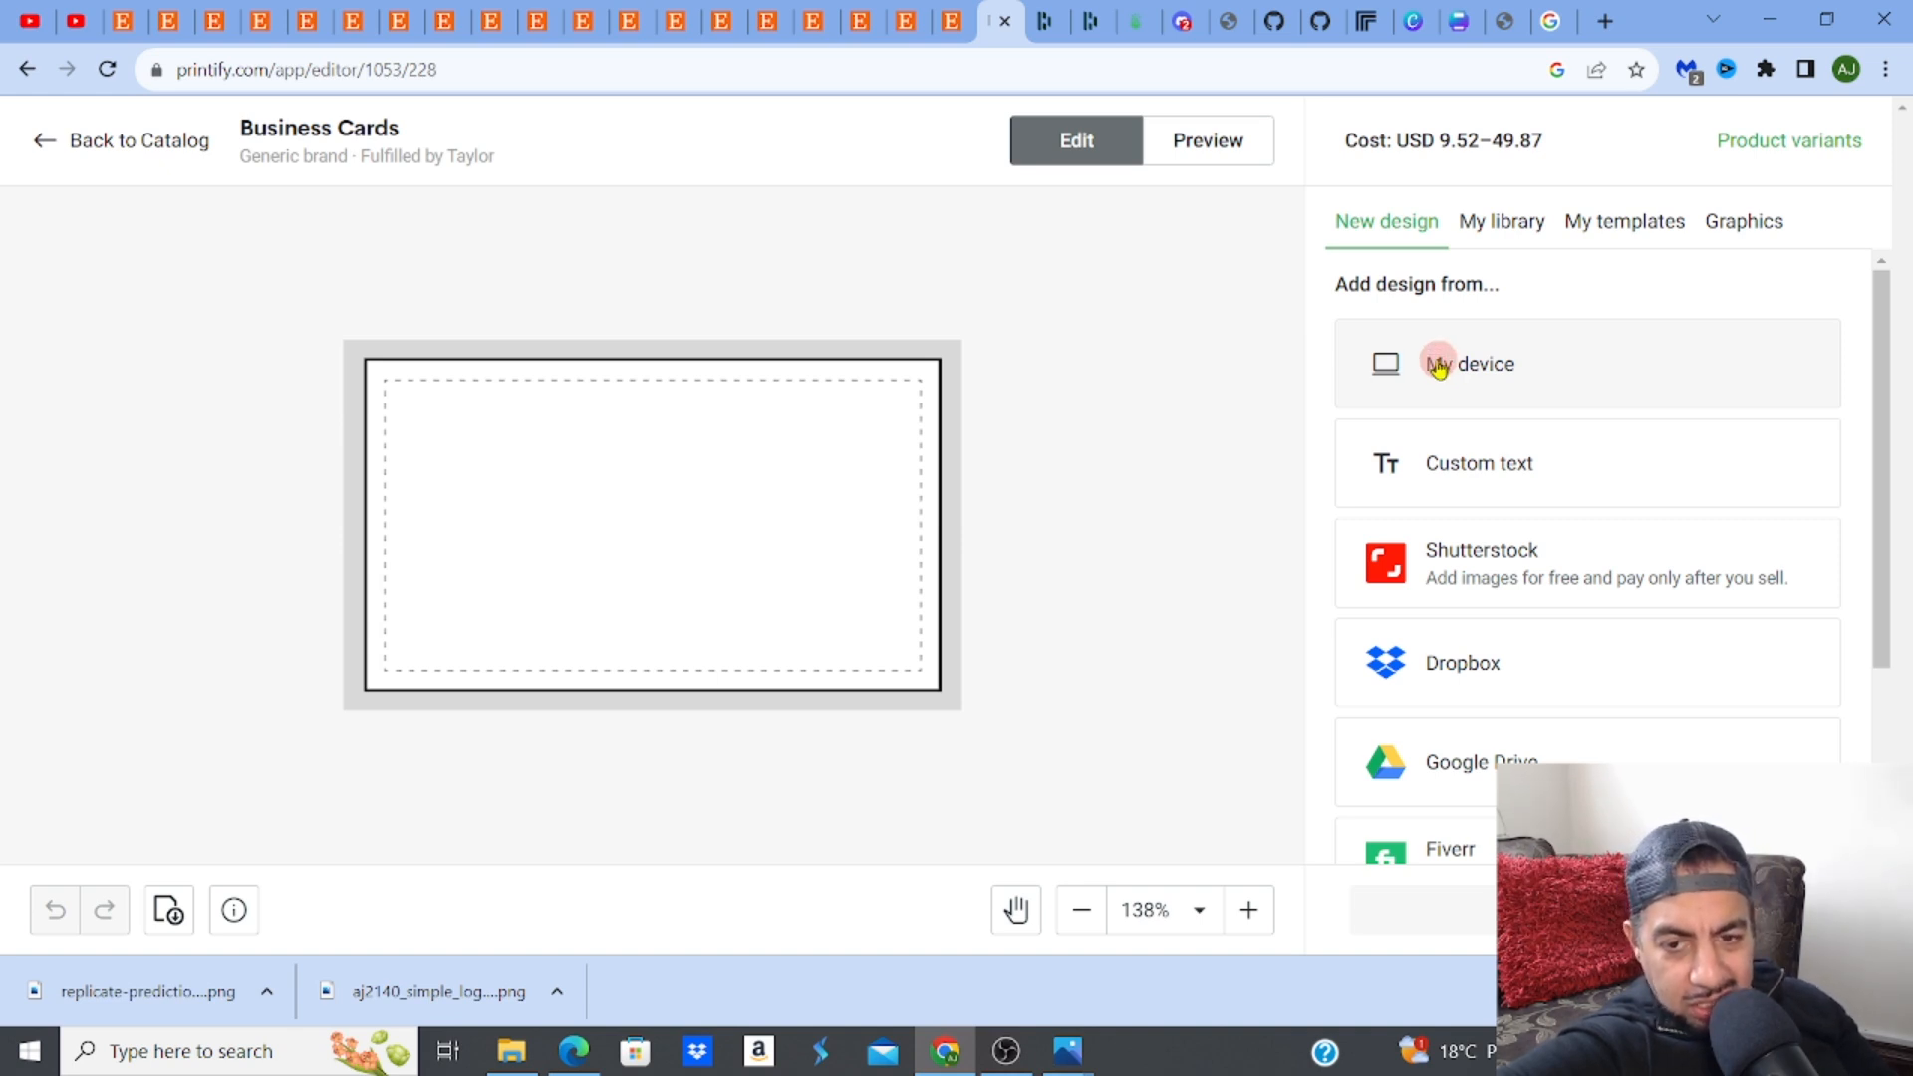
click(1441, 366)
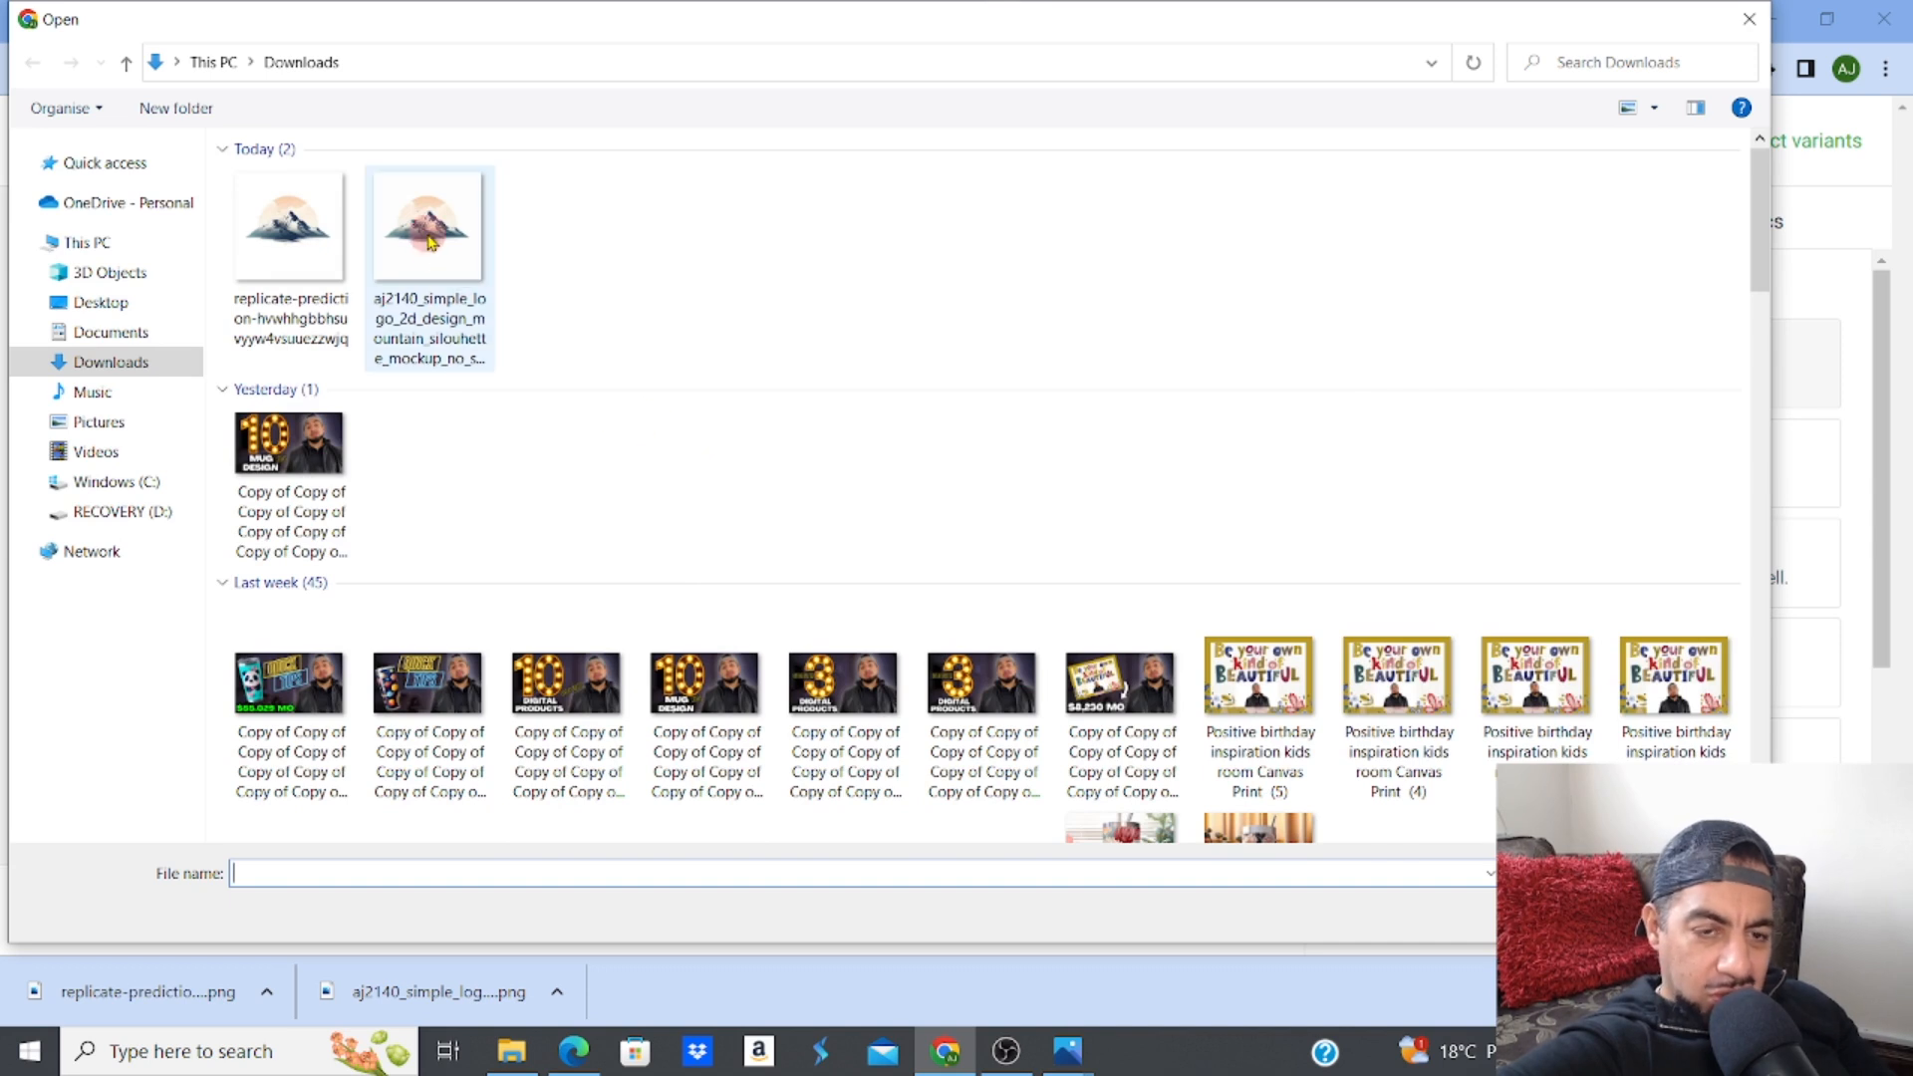
click(431, 241)
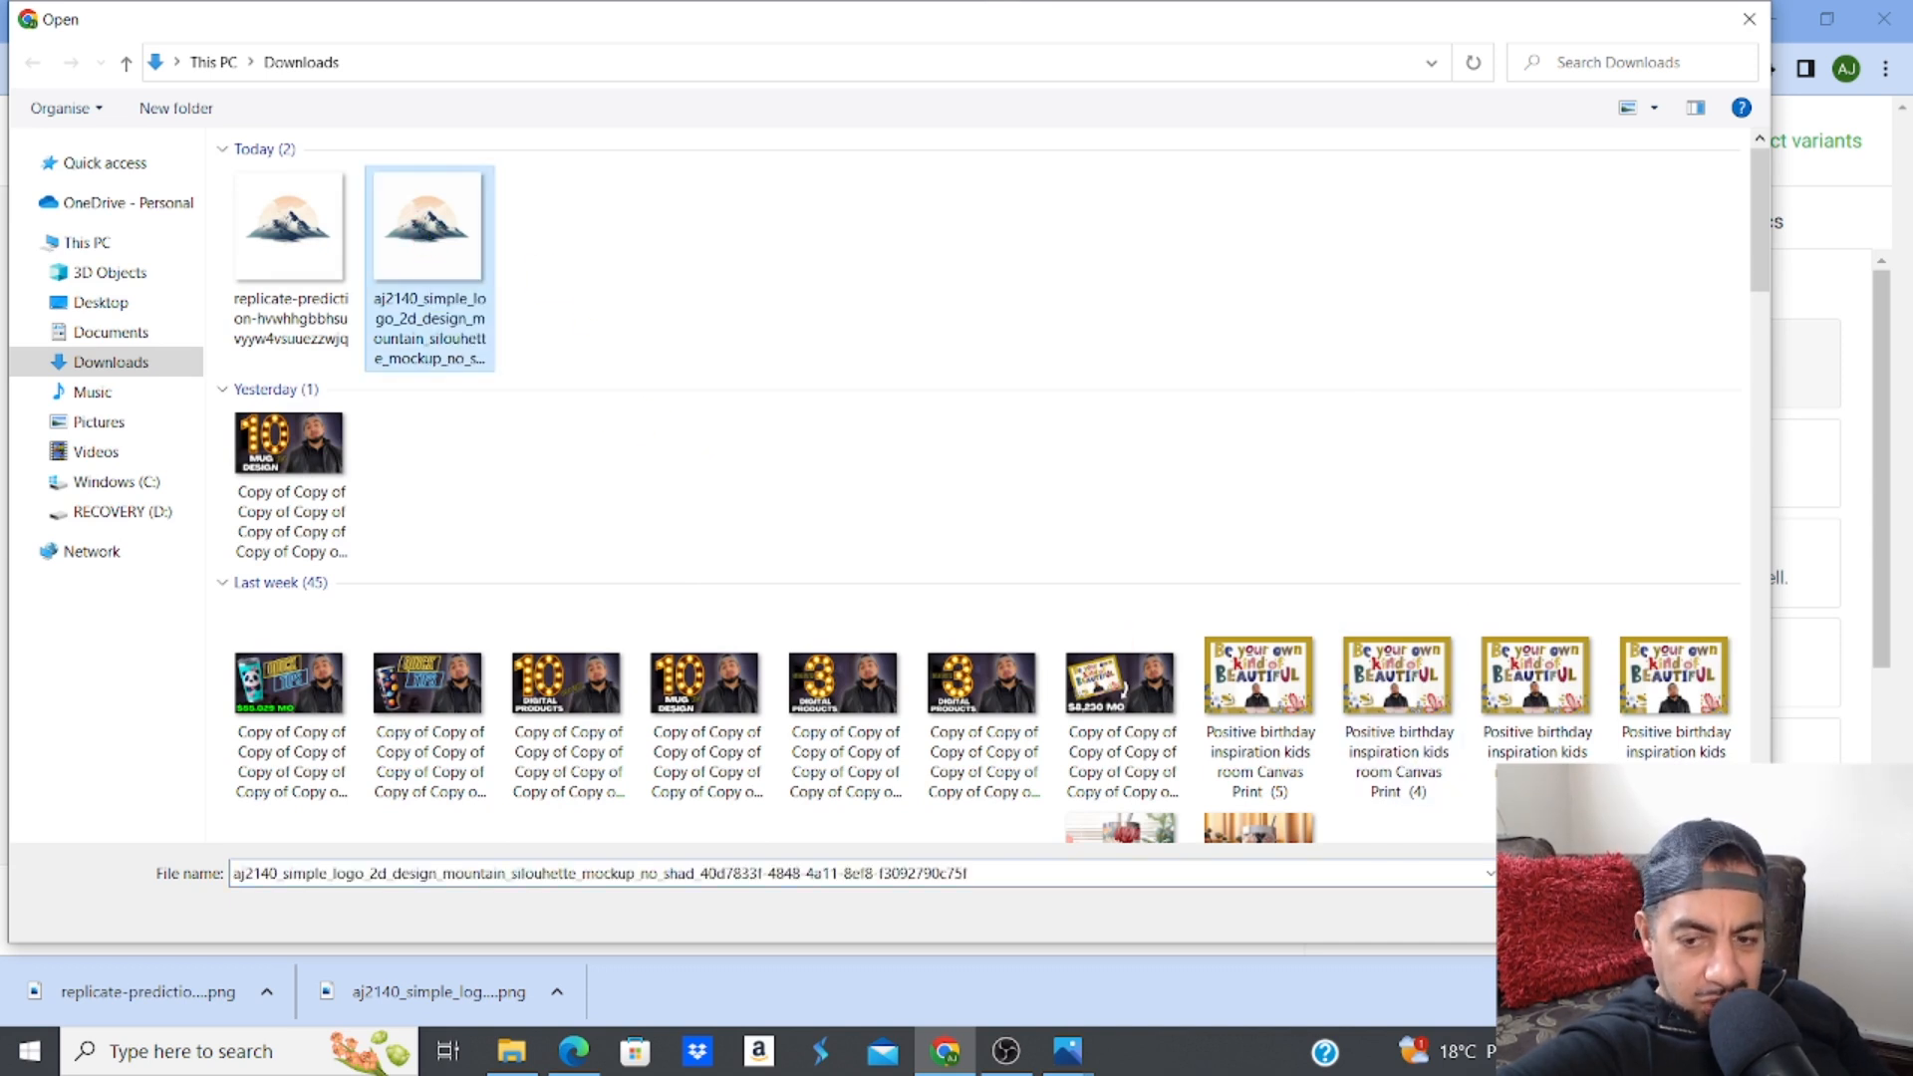
key(Return)
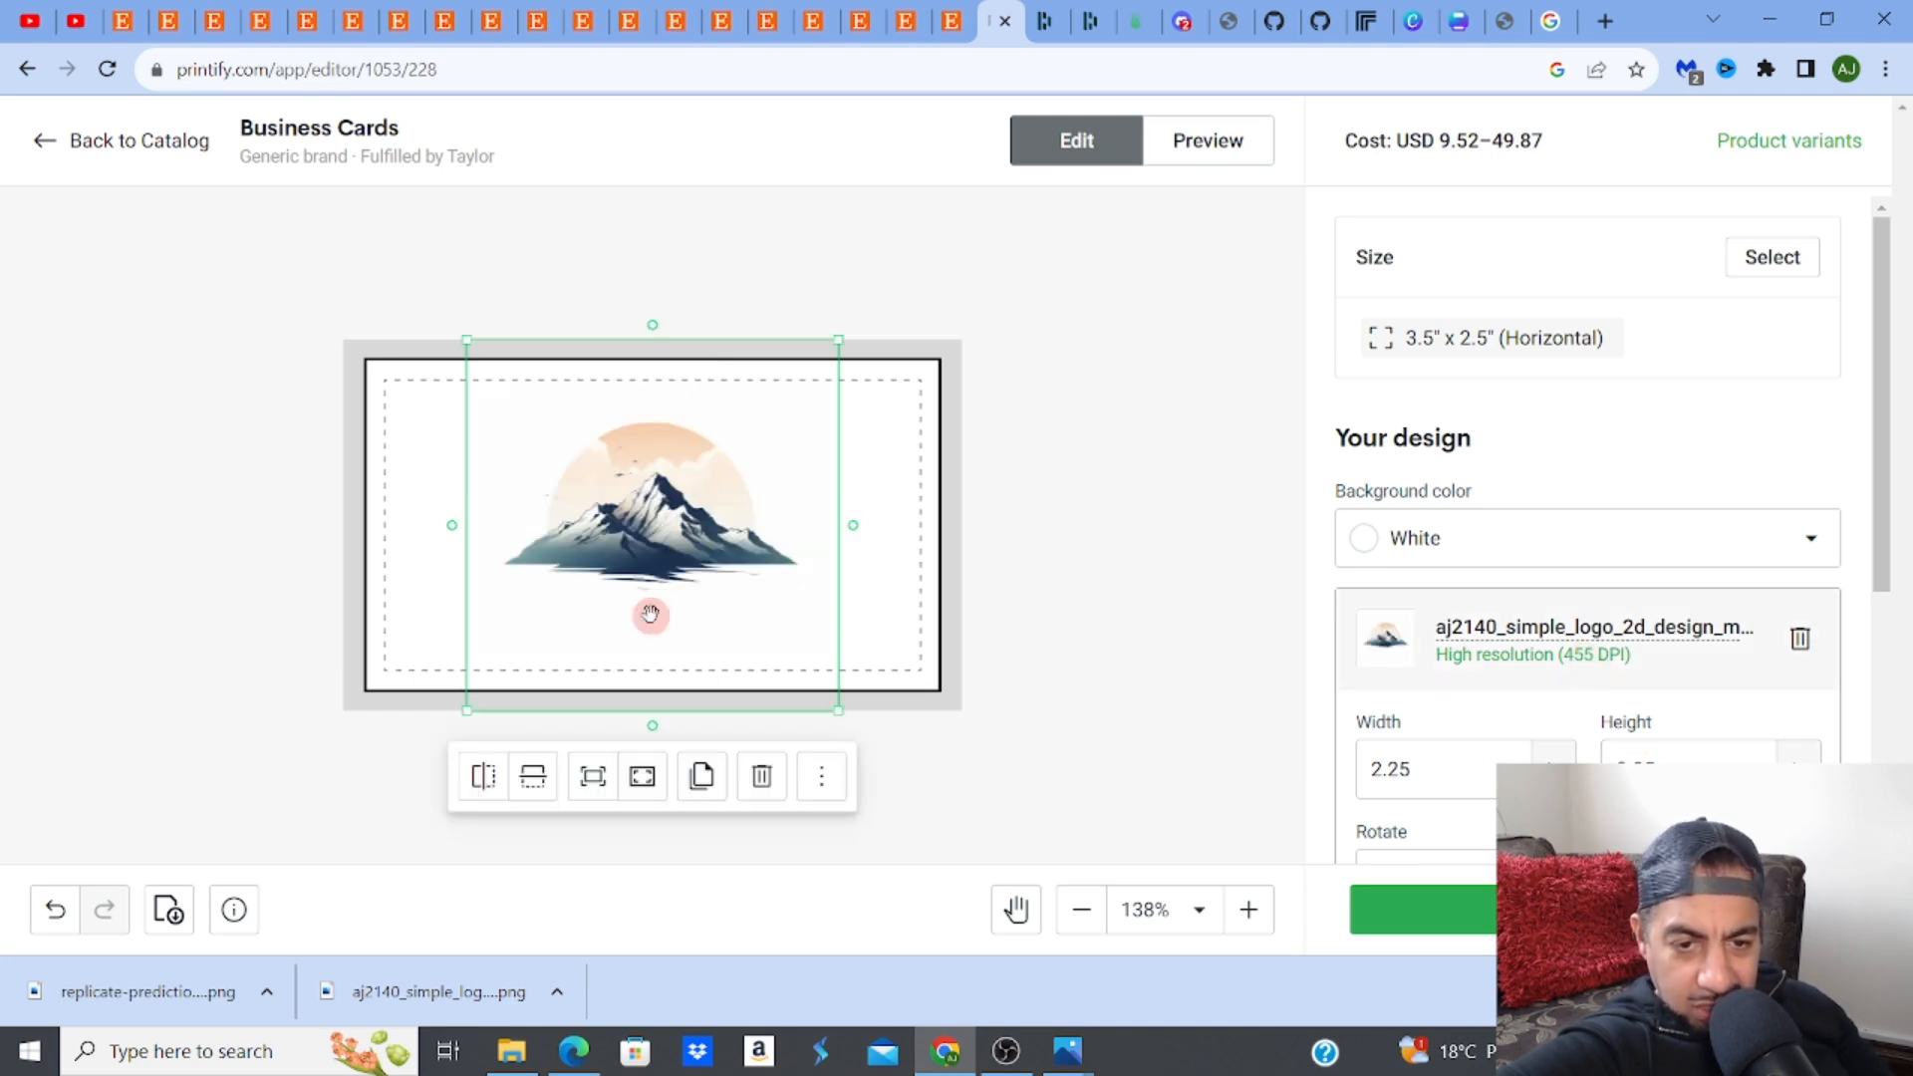
drag(469, 335, 646, 519)
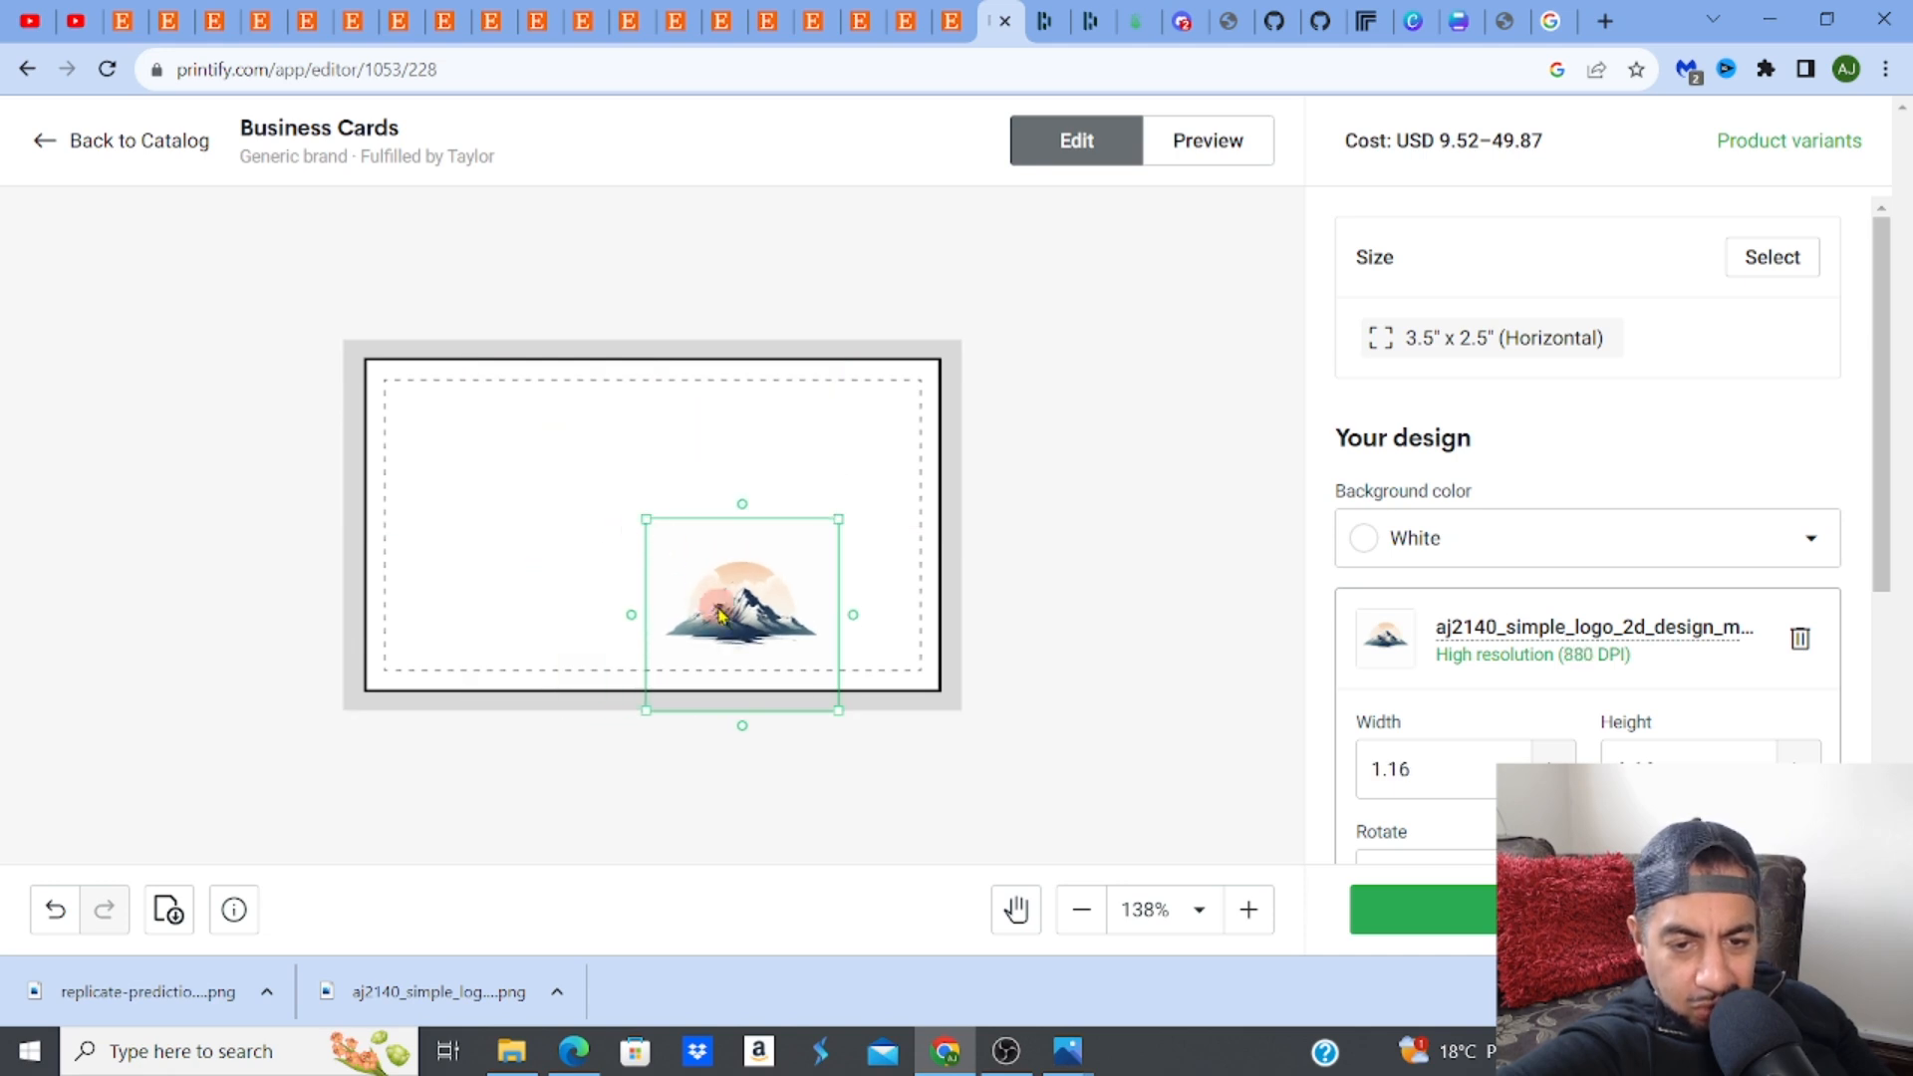
drag(721, 610, 814, 420)
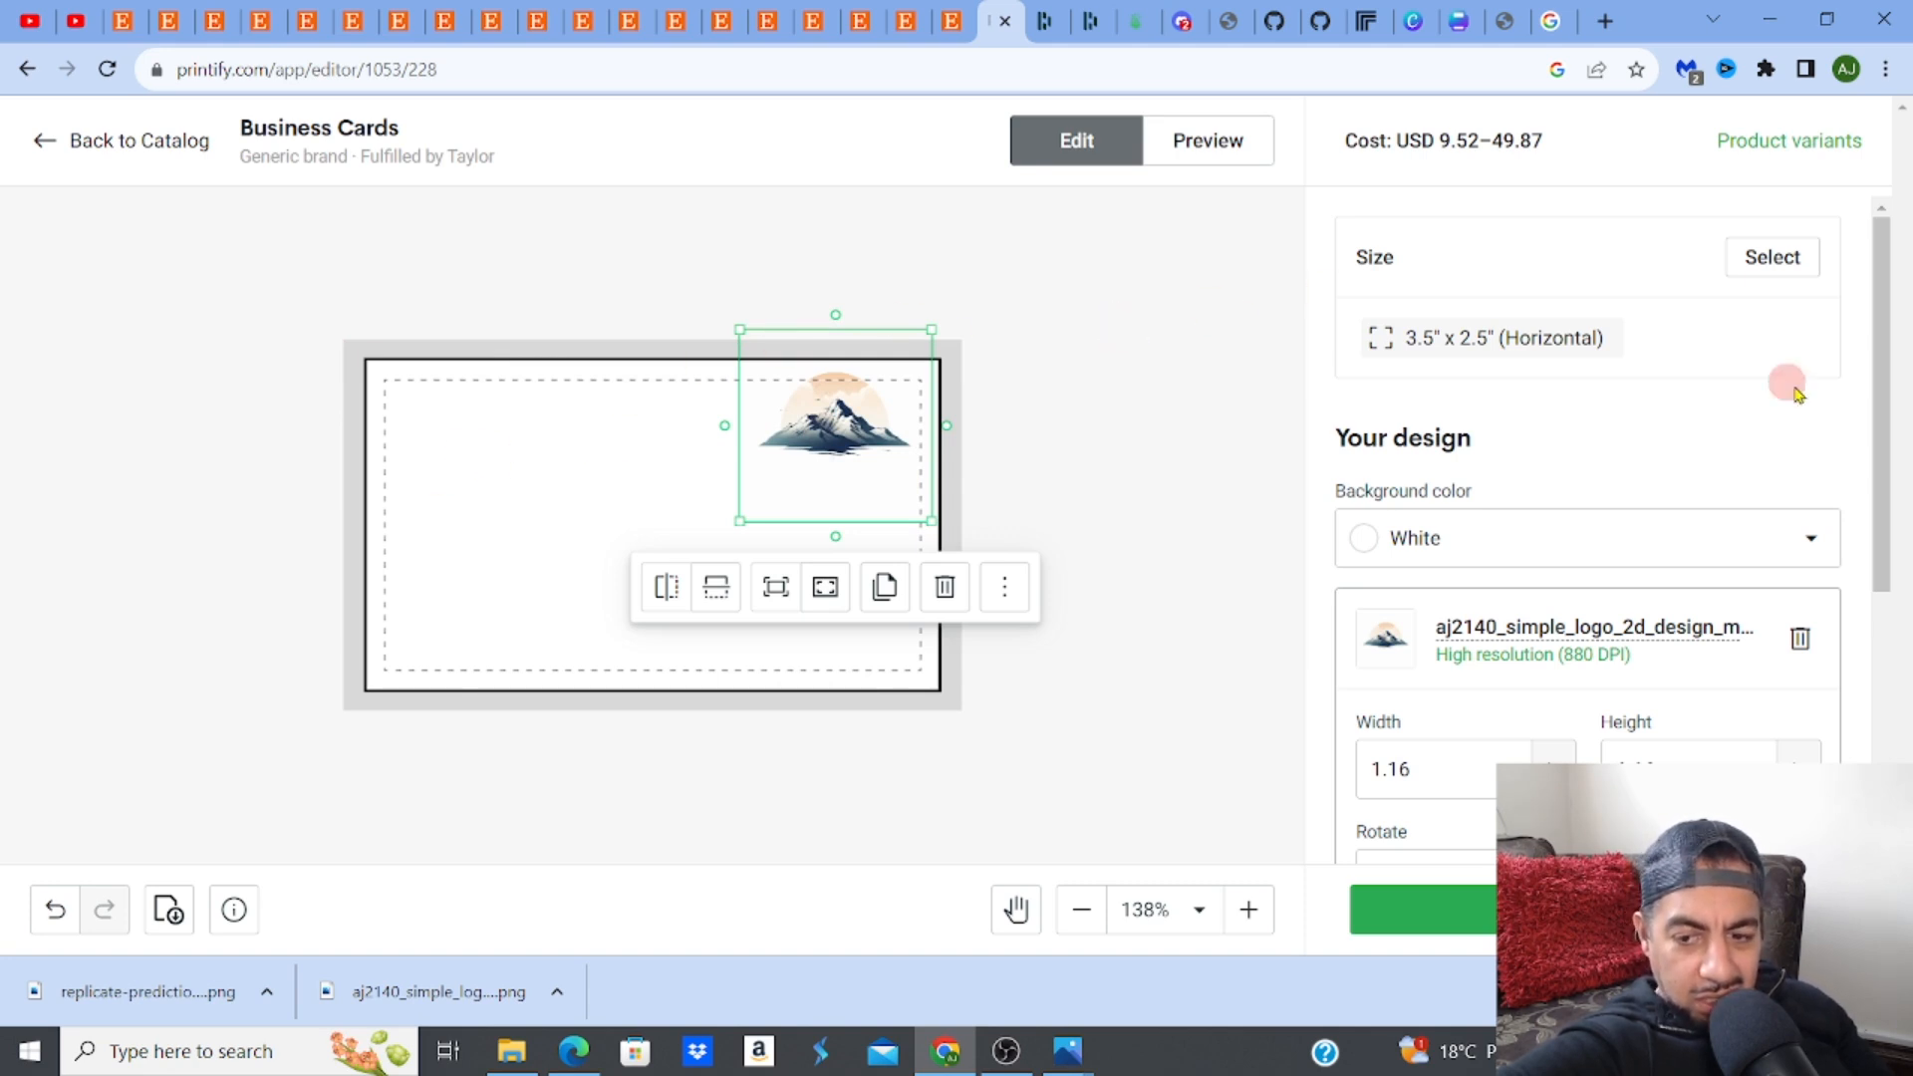
Save the business card design as a product, choose the Context 2 mockup as title image and inspect it enlarged
click(1196, 691)
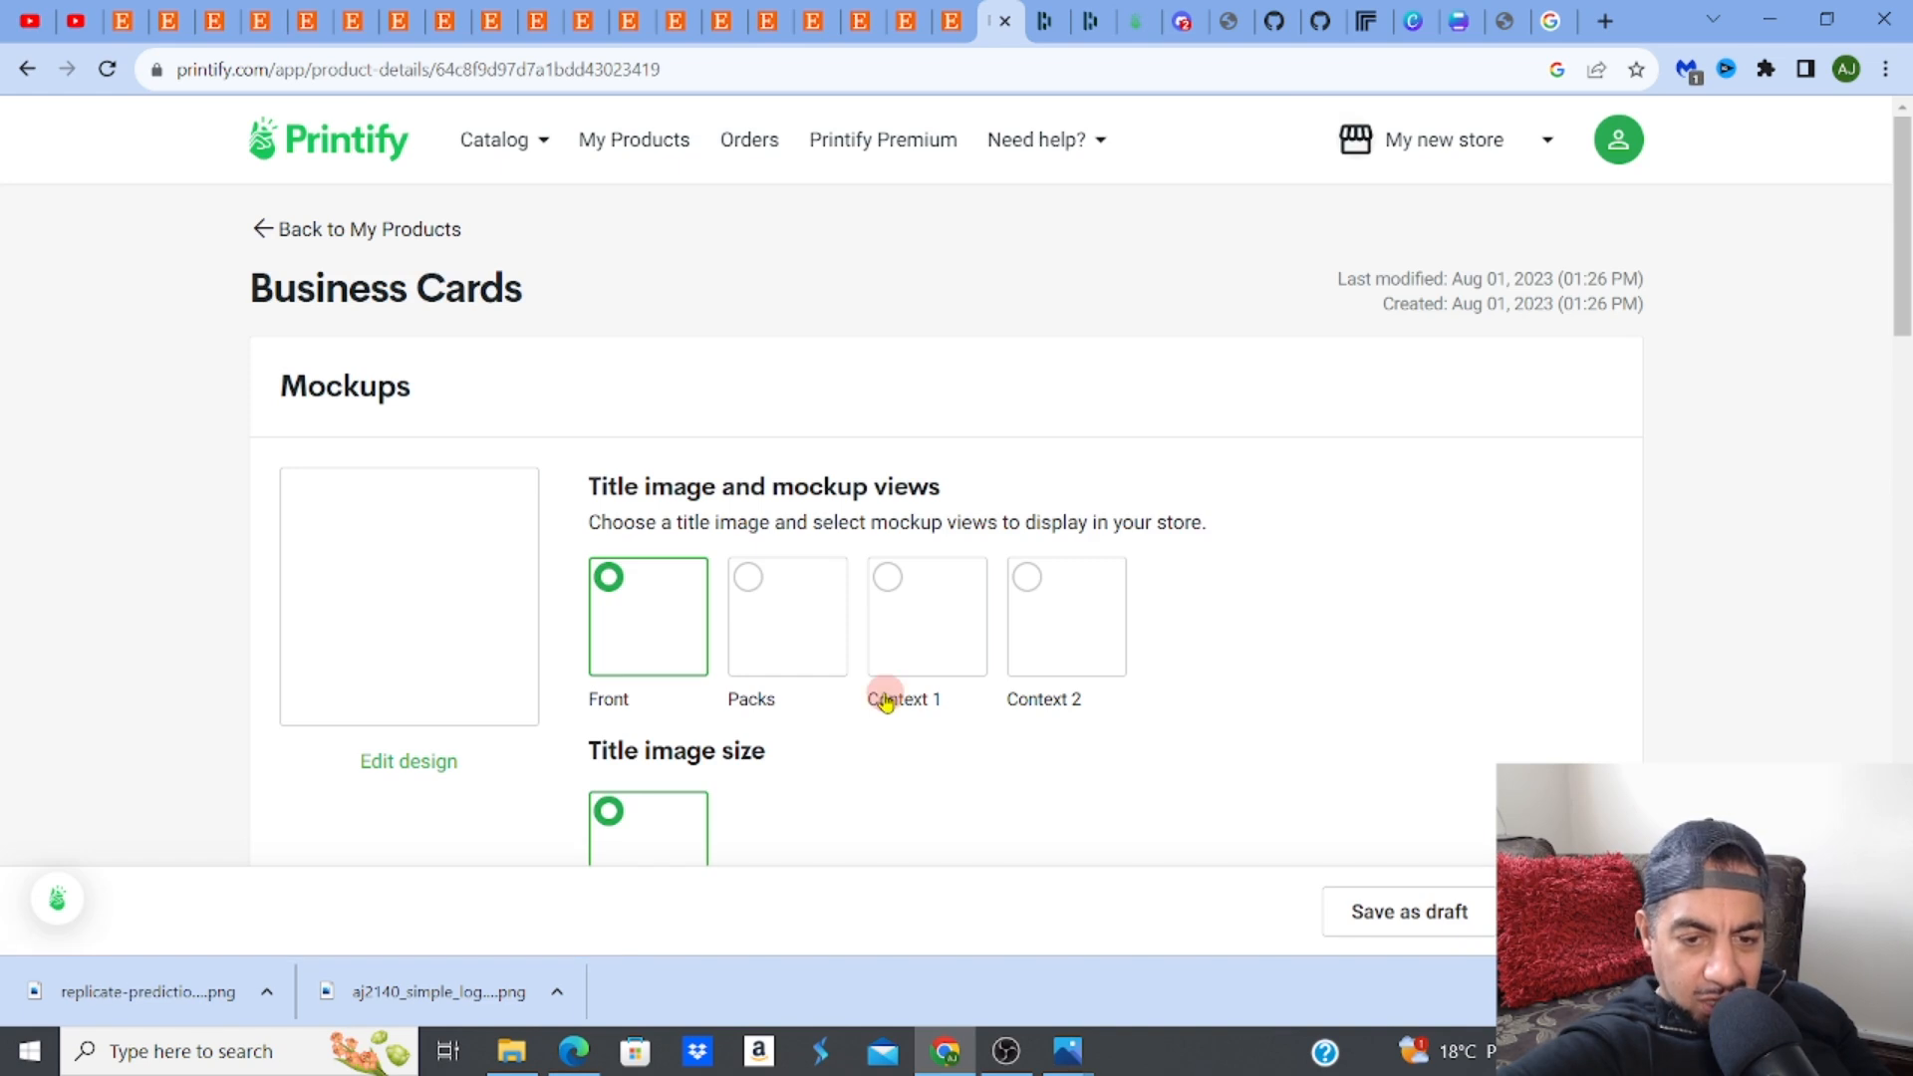
click(1082, 626)
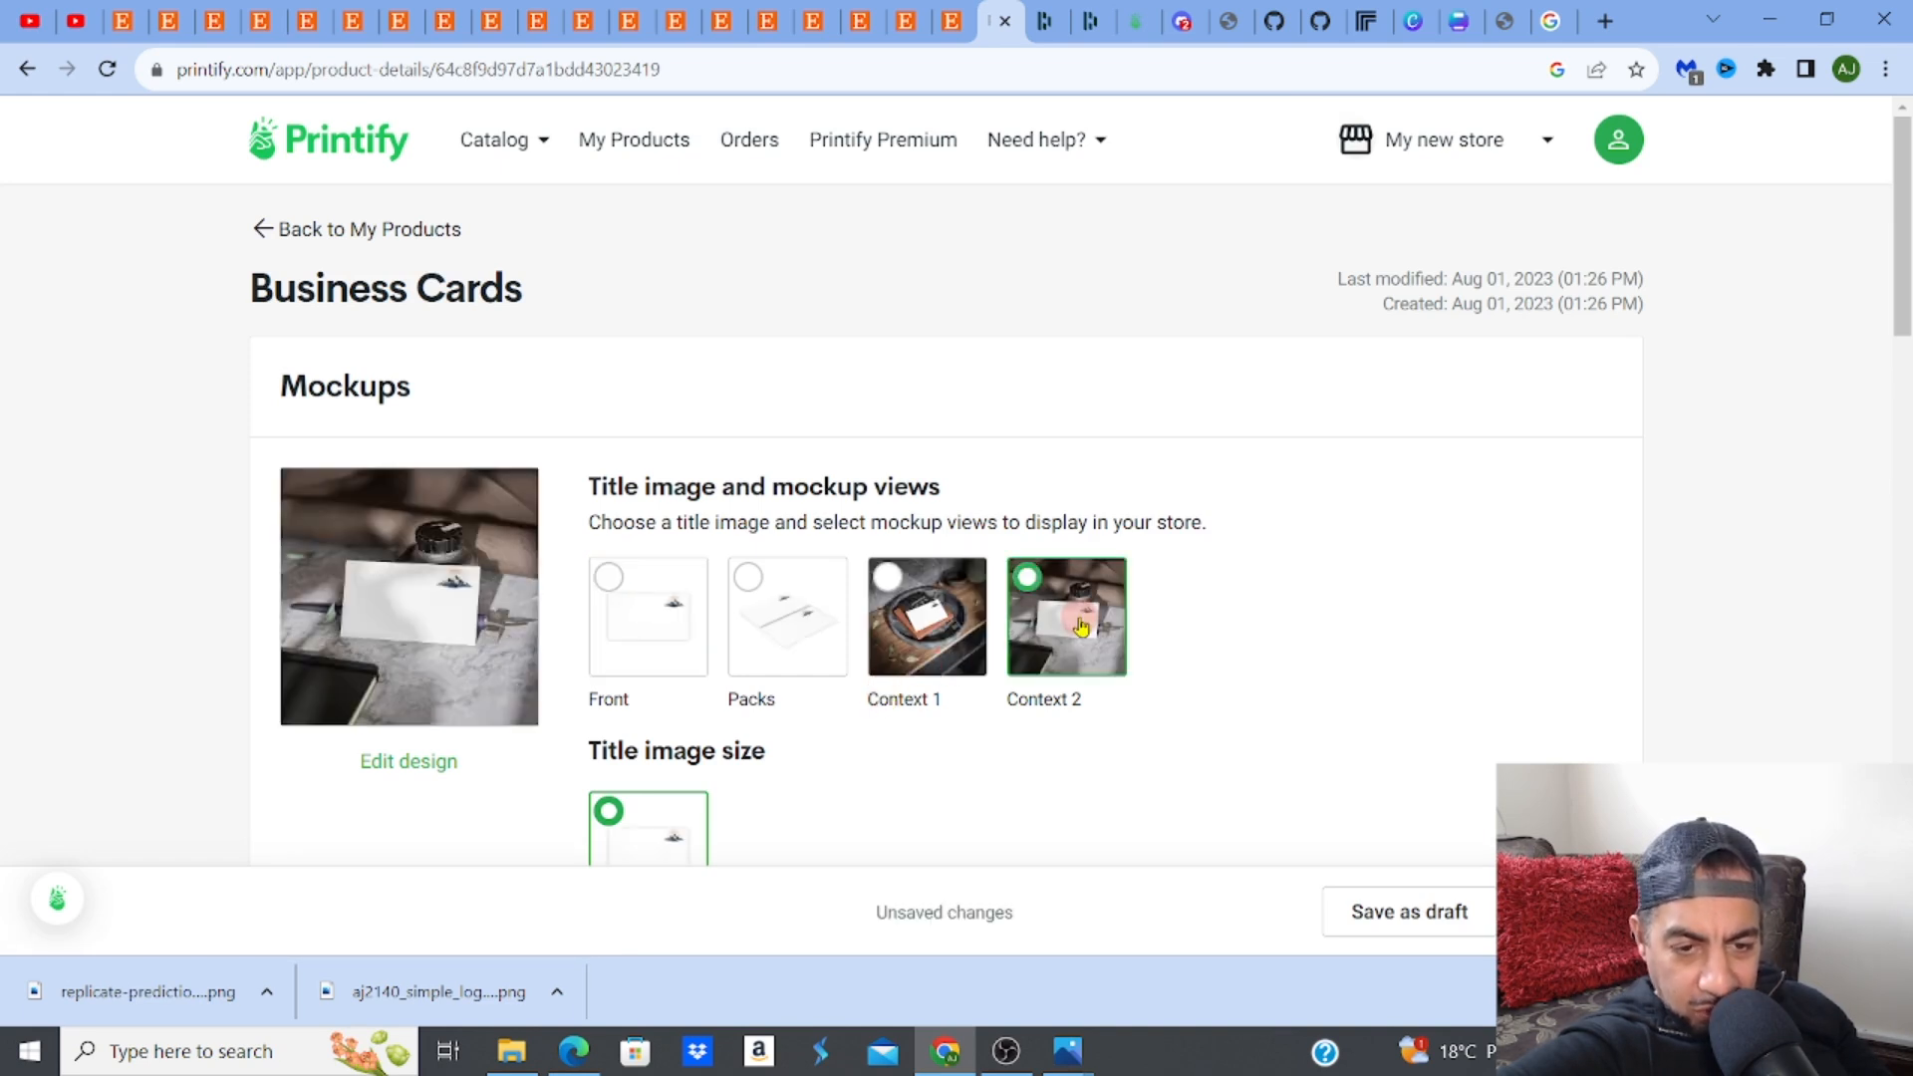
click(429, 704)
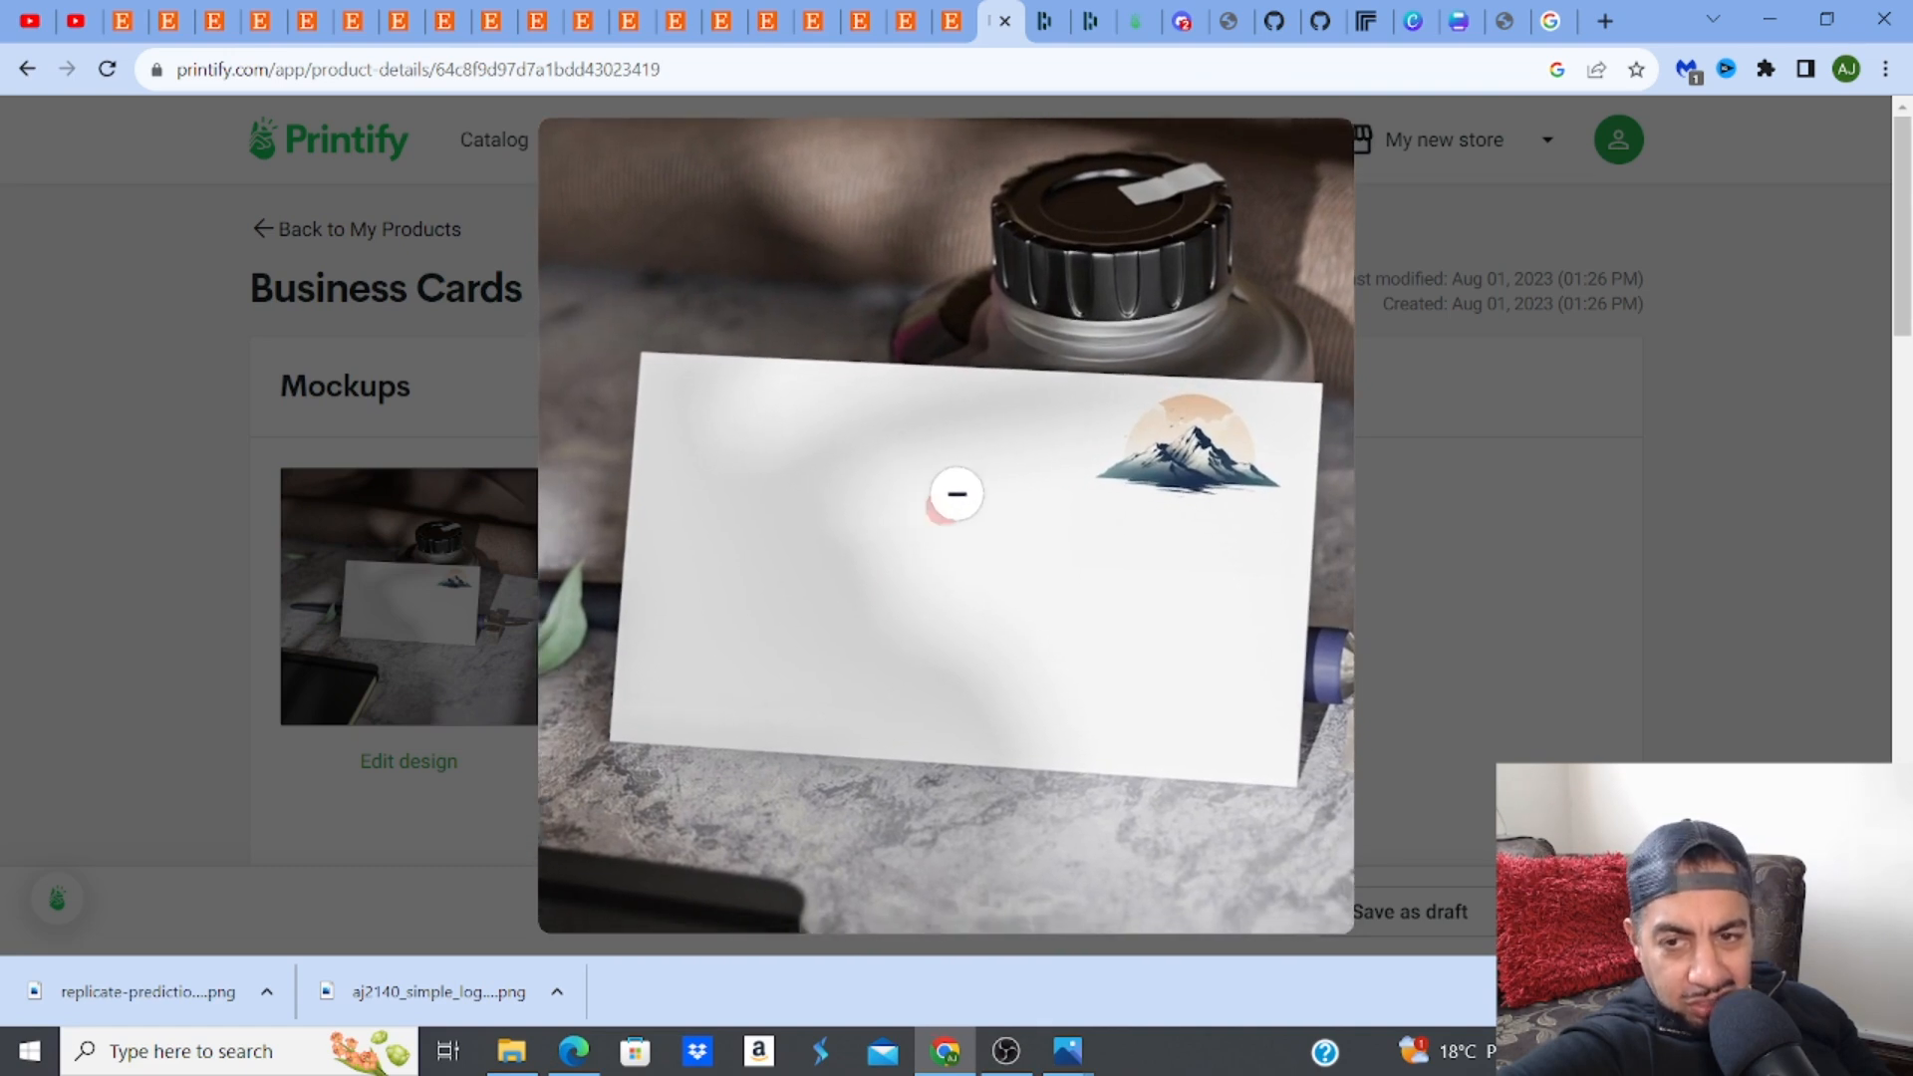
click(921, 509)
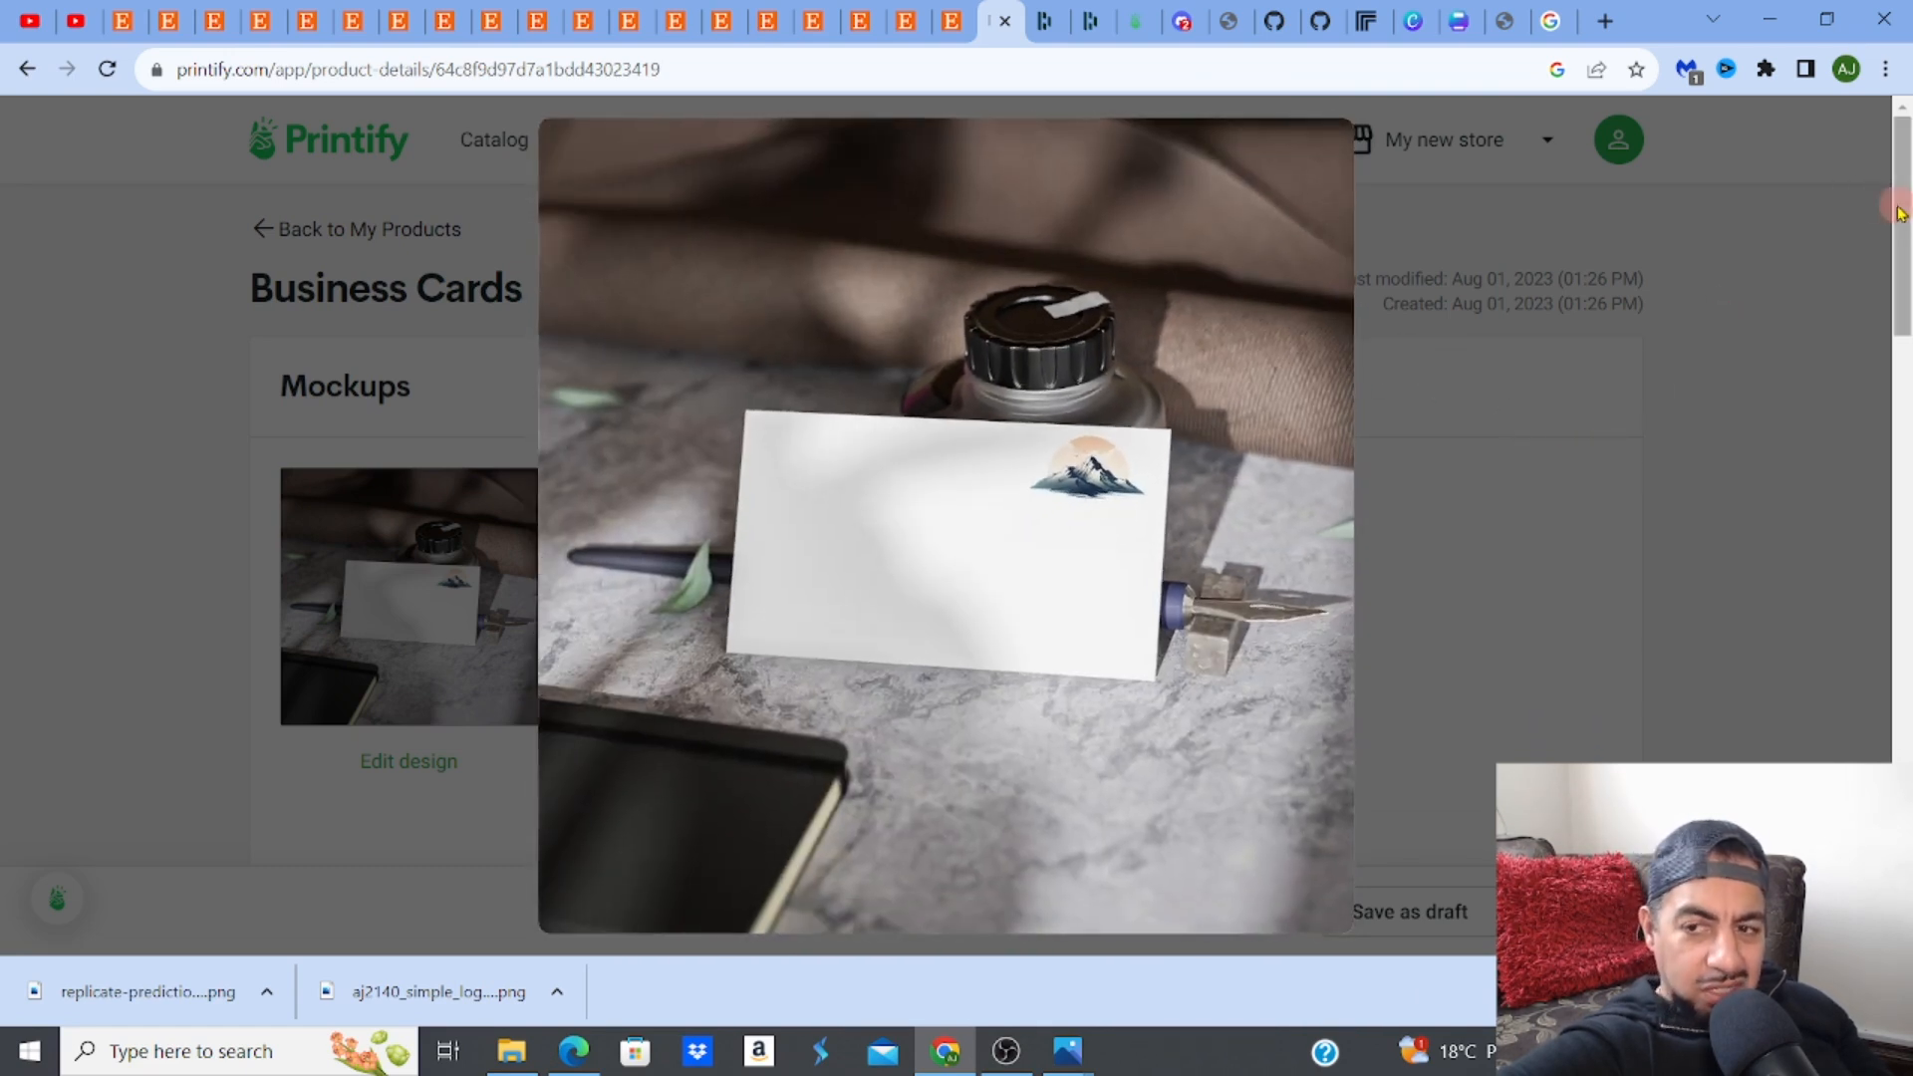
click(1836, 172)
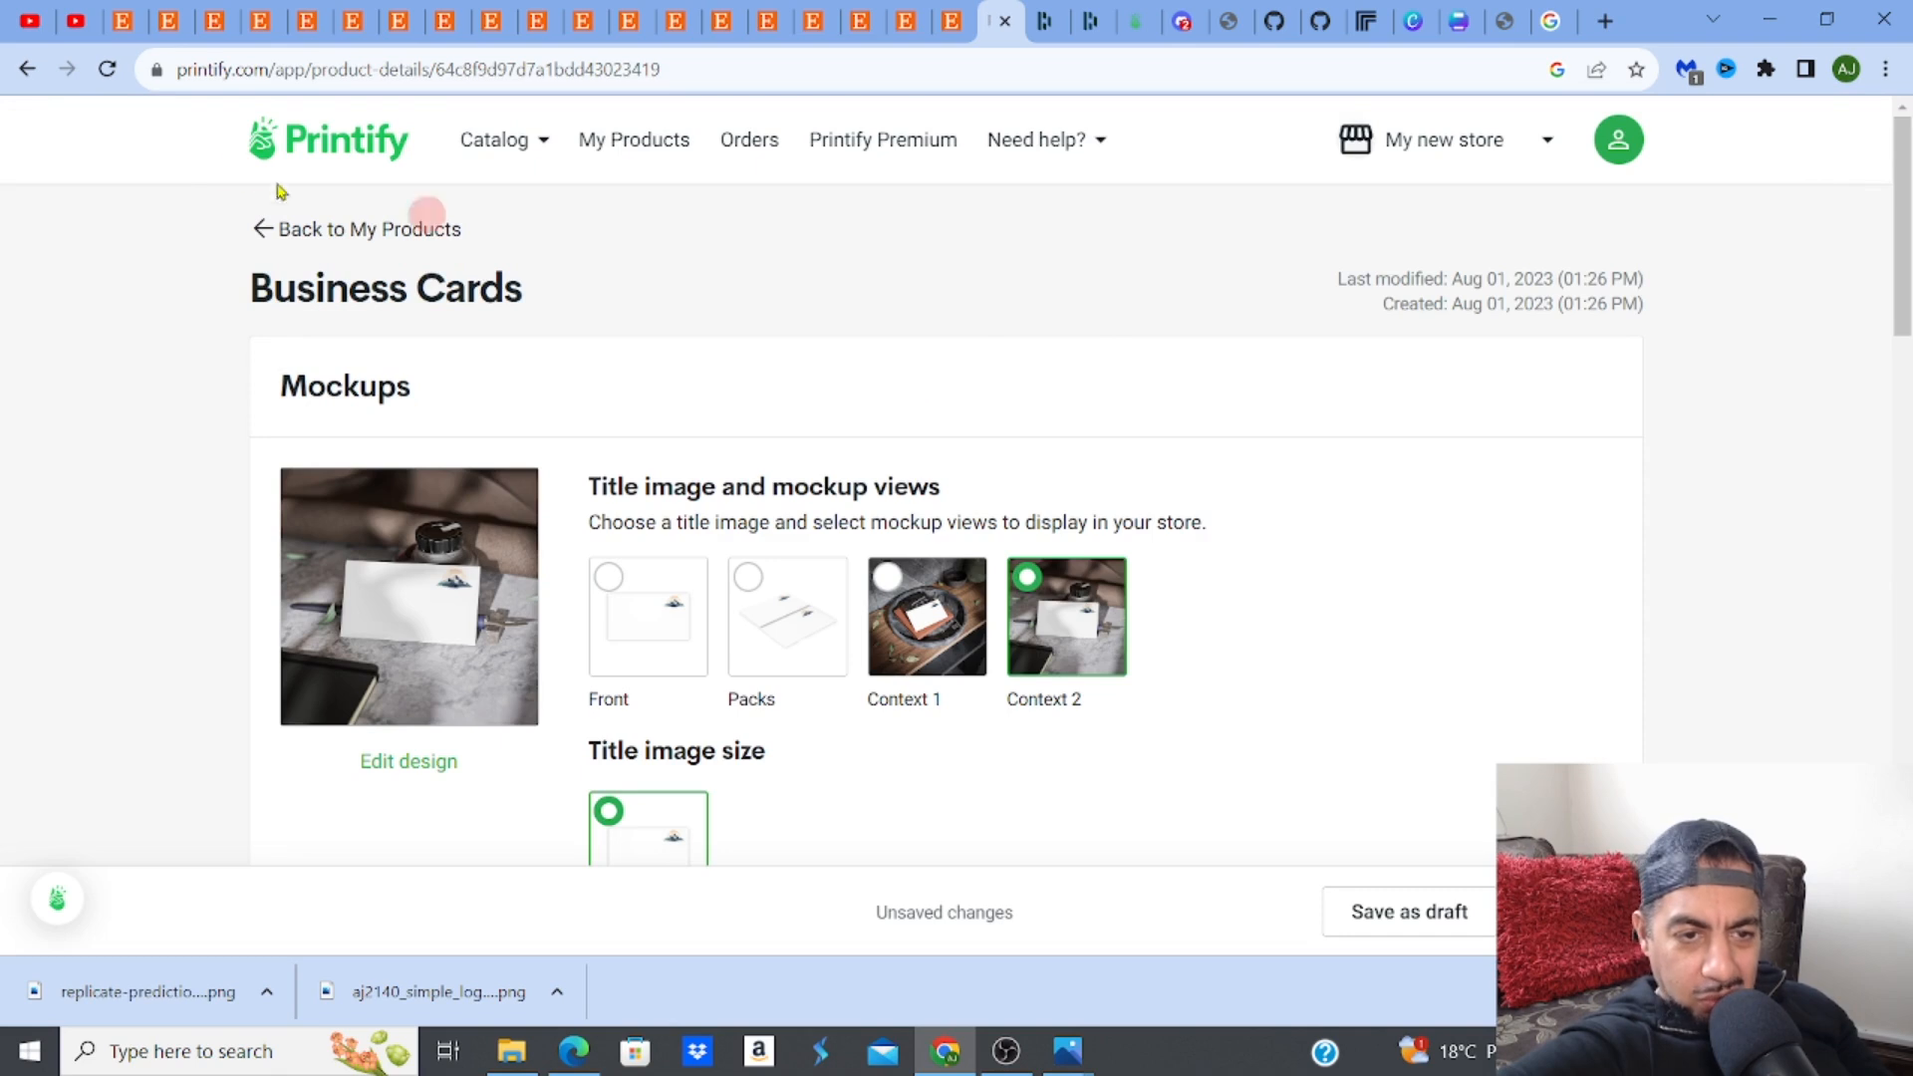
Leave the Business Cards product and open the Men's Clothing T-shirts category of the product catalog
click(28, 68)
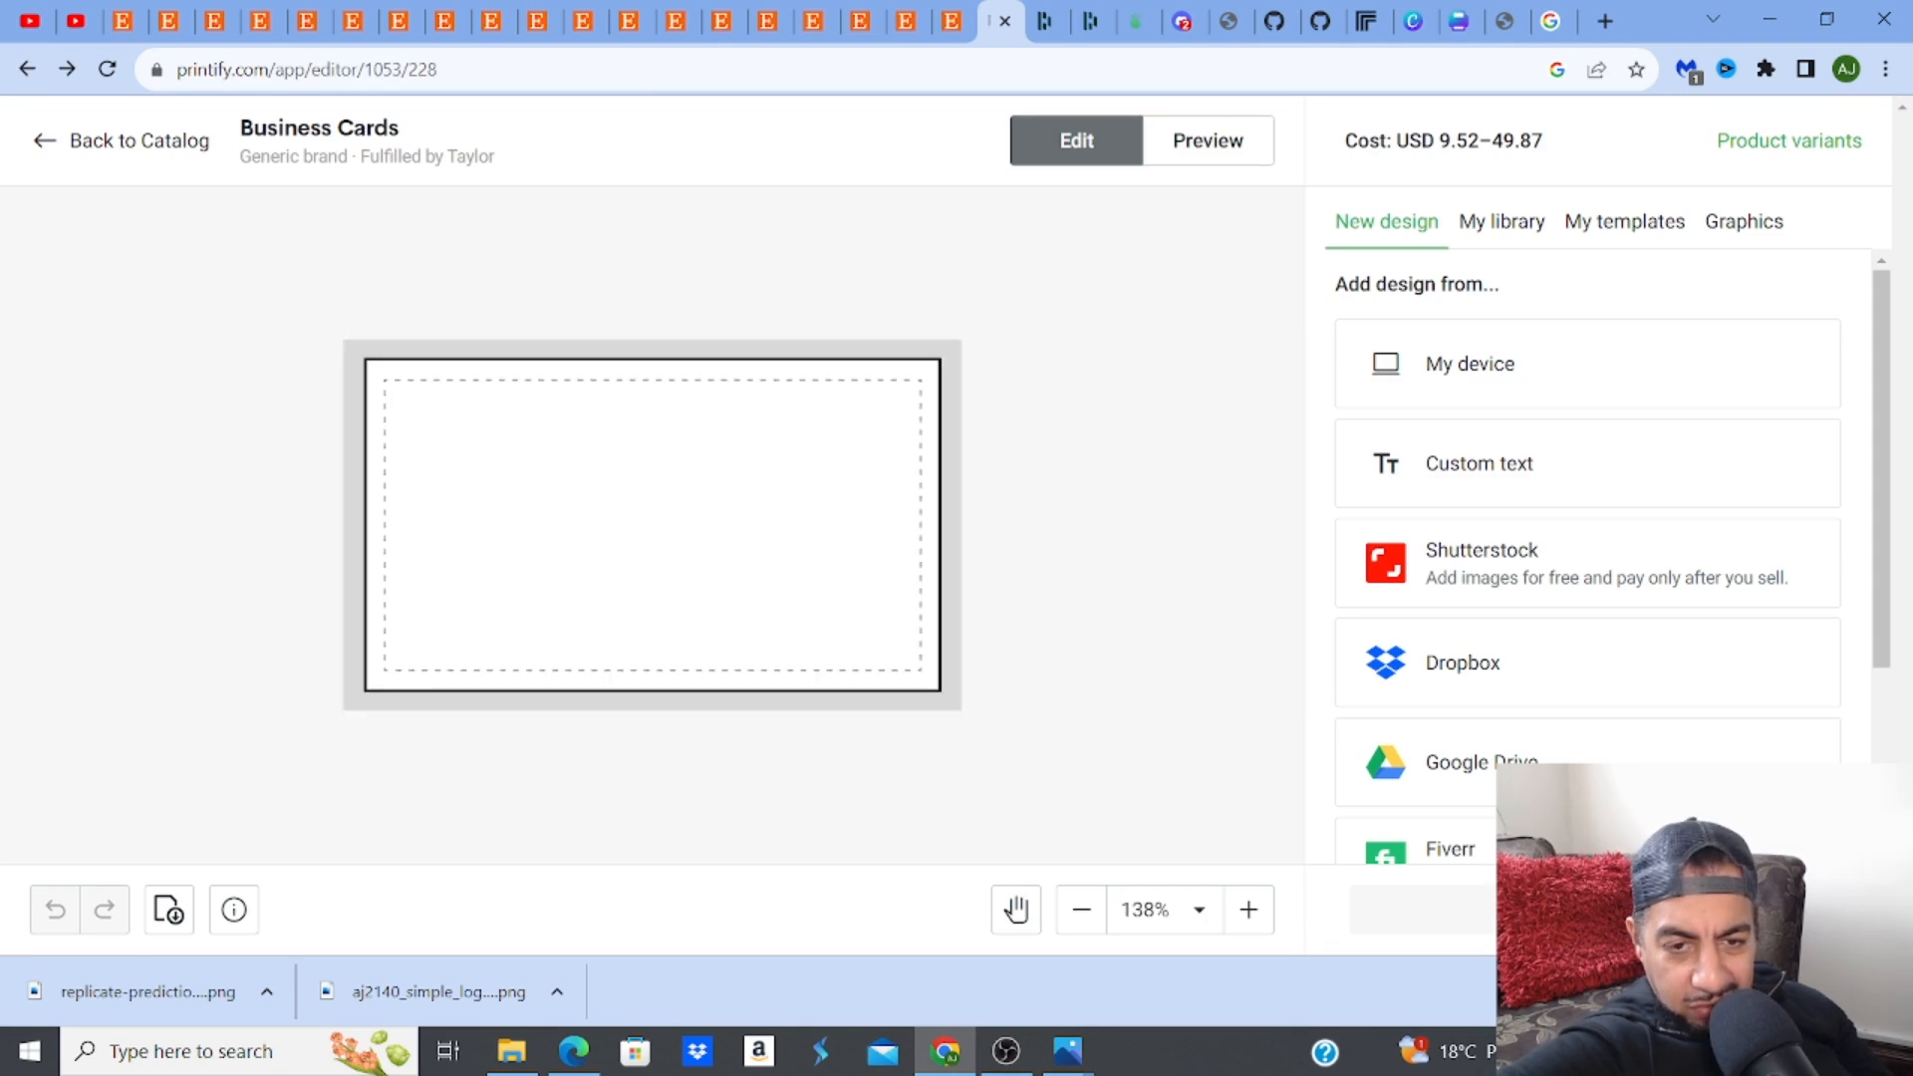
click(44, 146)
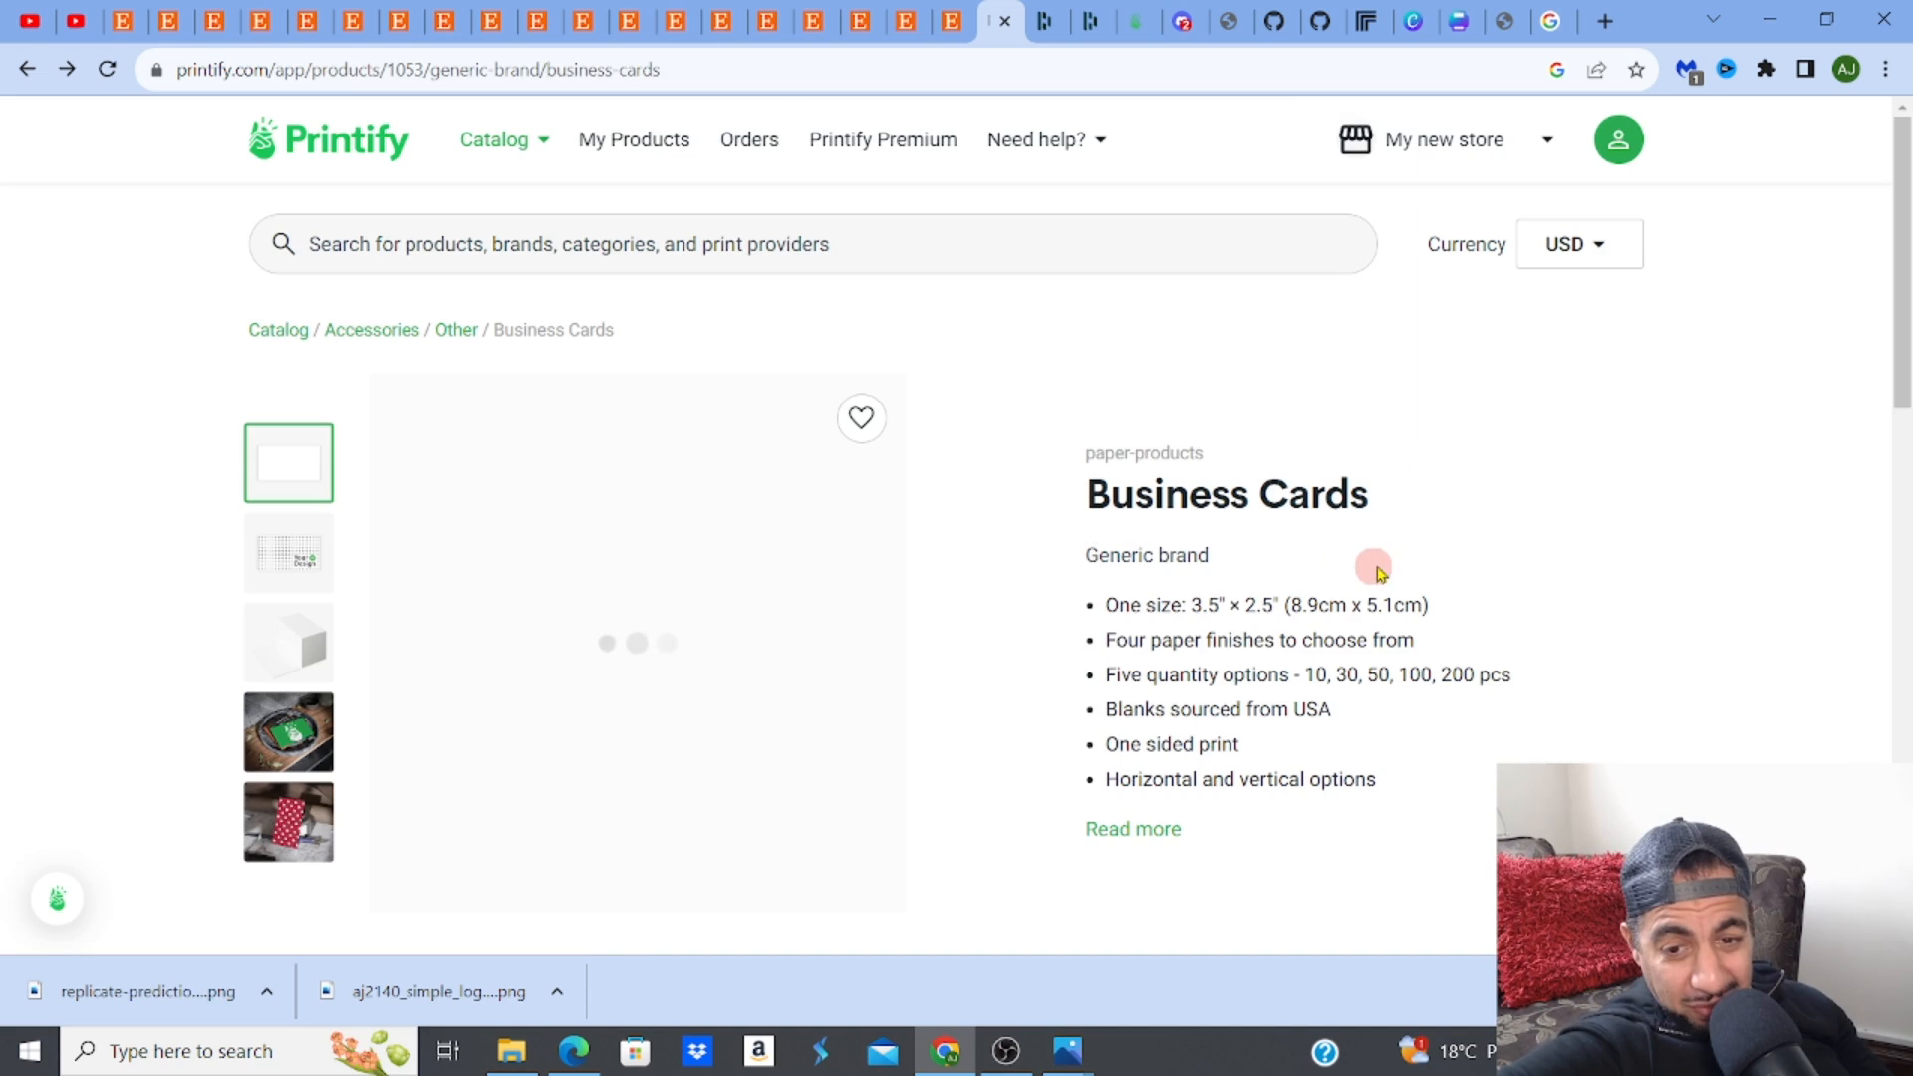
click(28, 72)
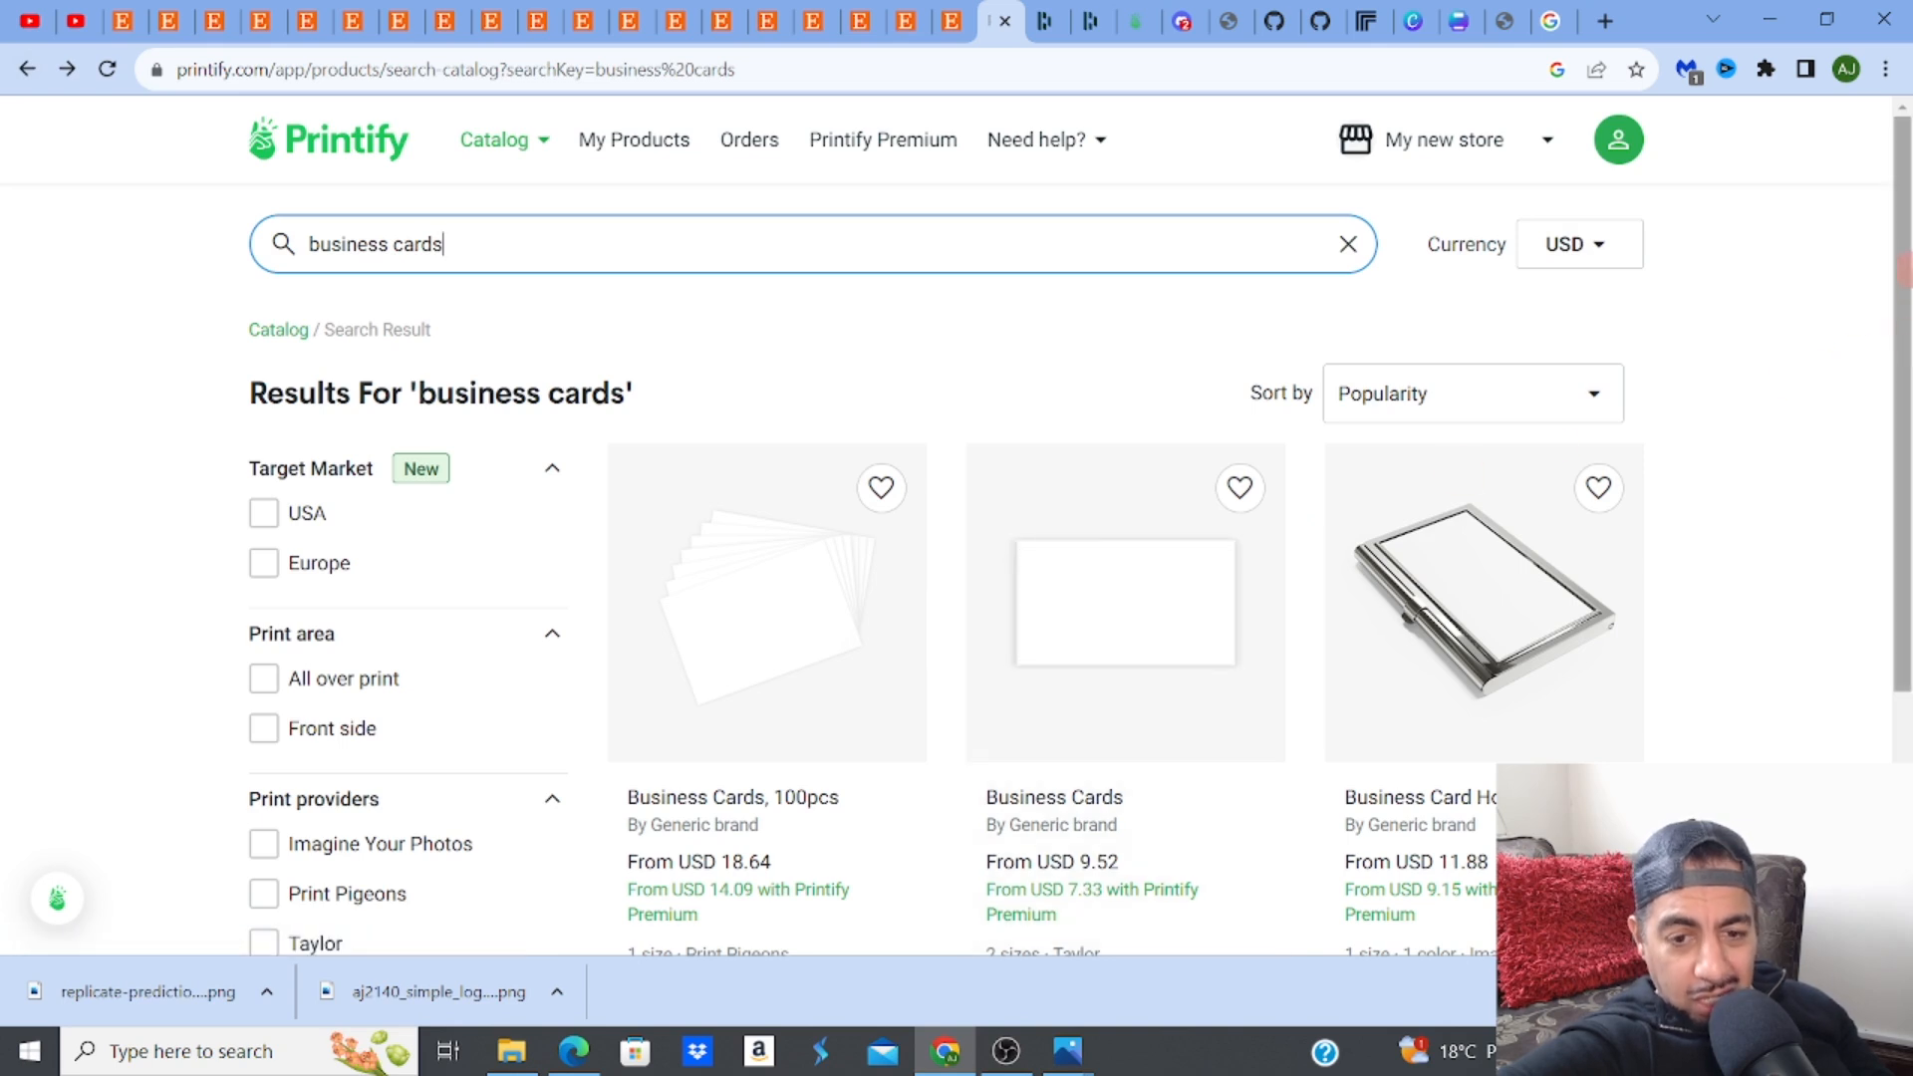
click(28, 70)
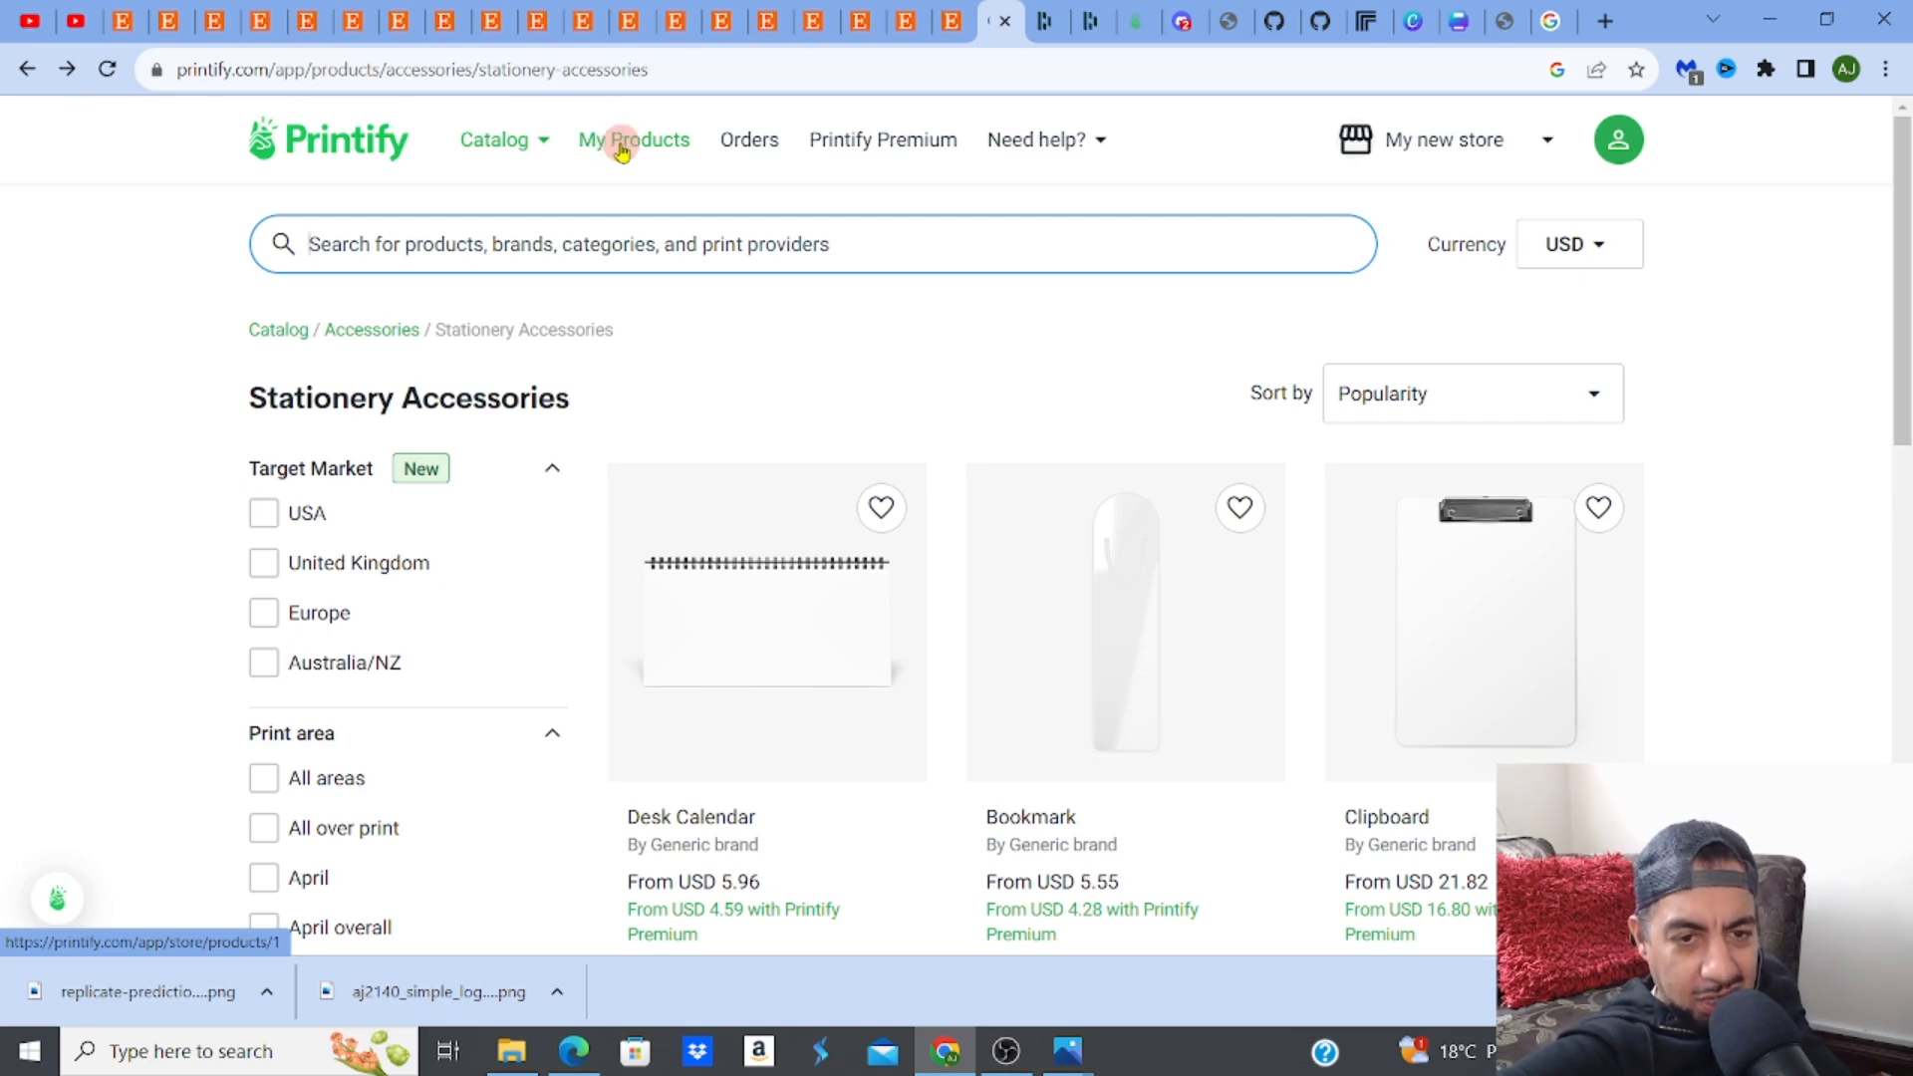
click(541, 145)
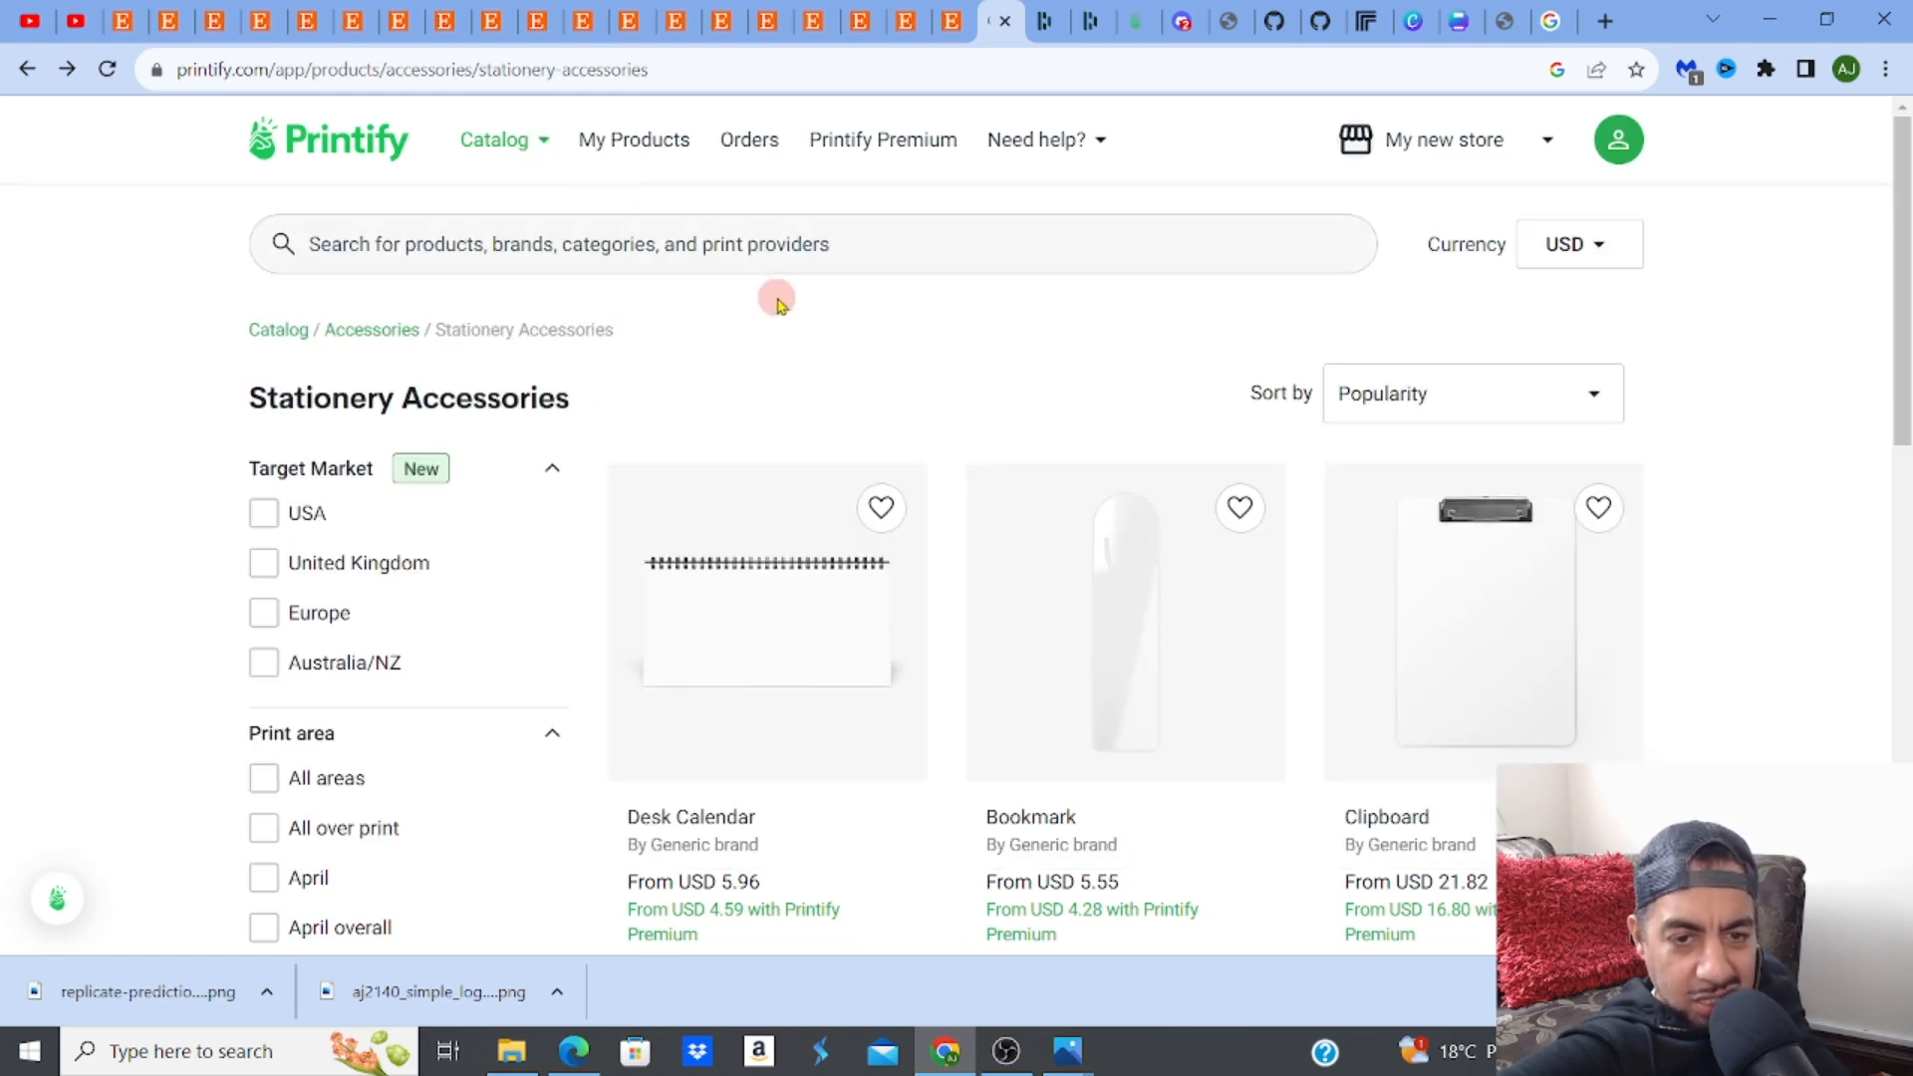
mouse_move(547, 146)
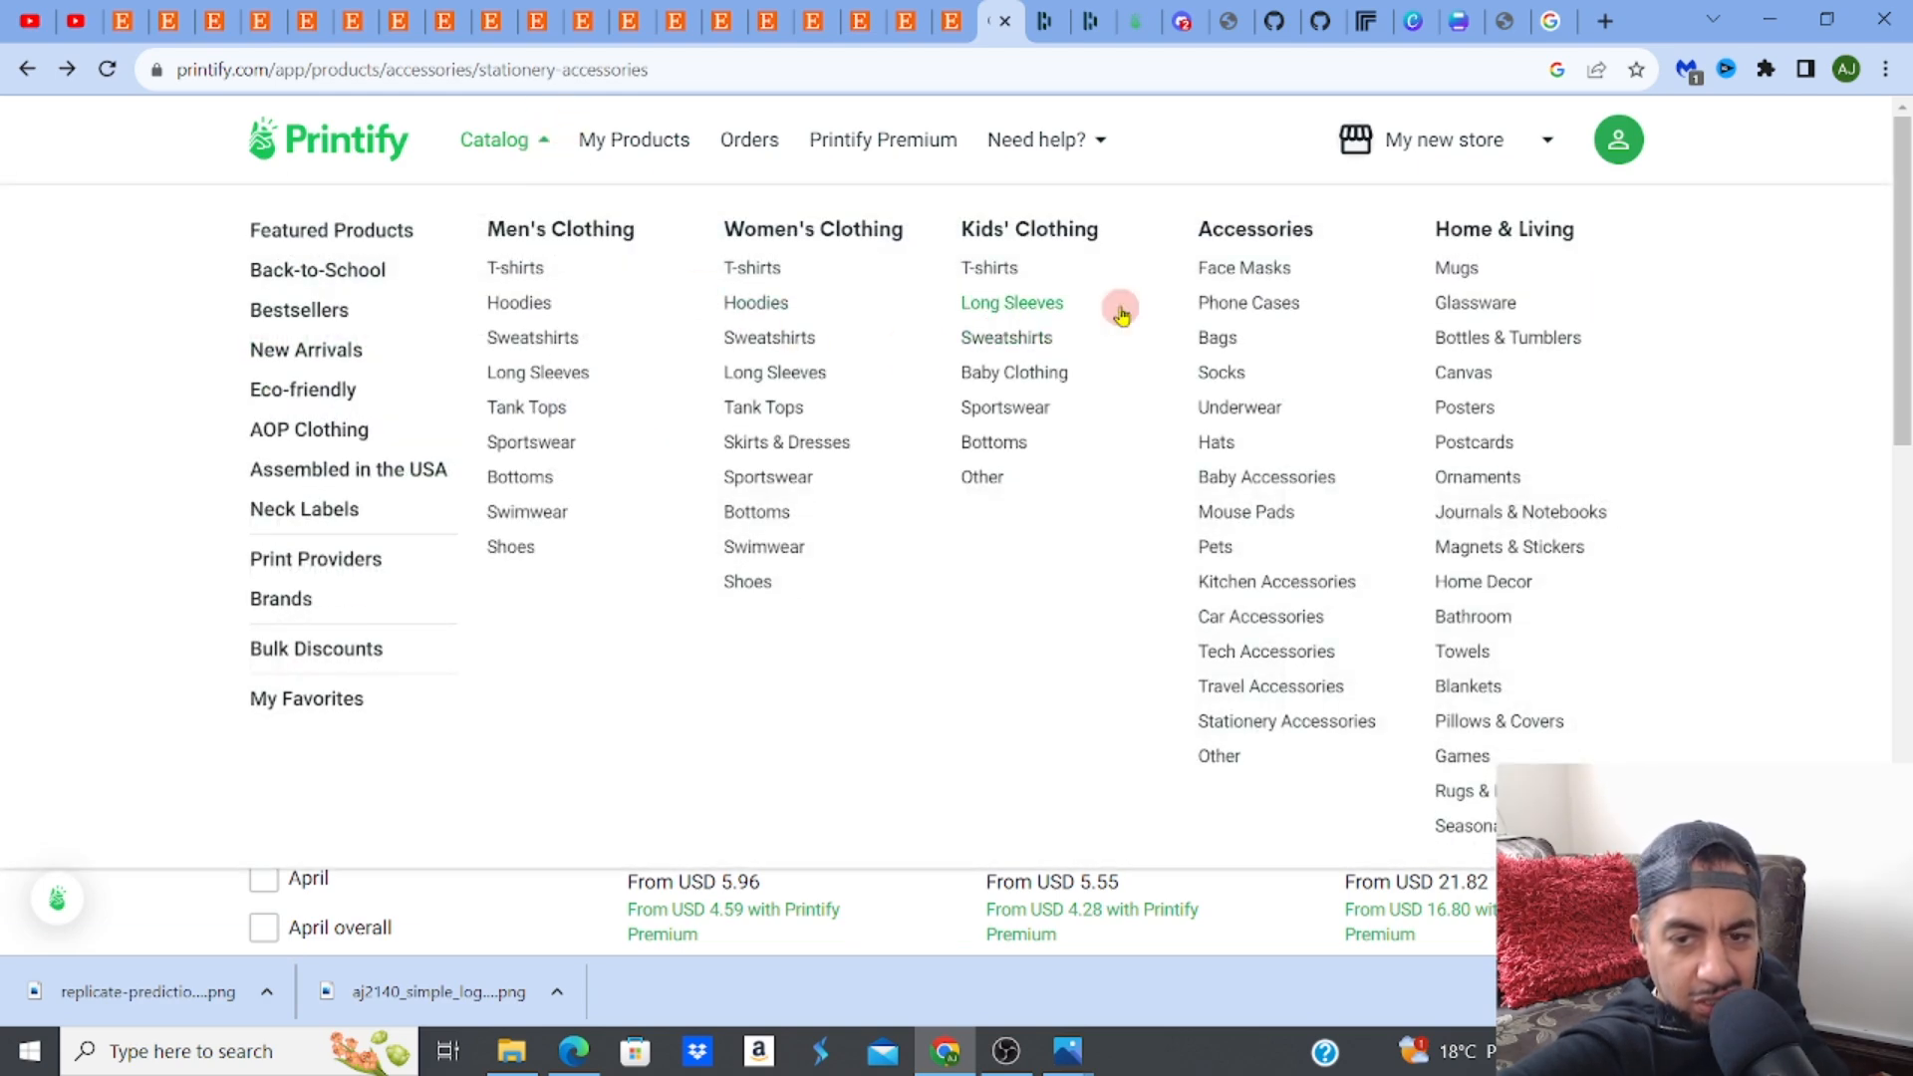
click(539, 269)
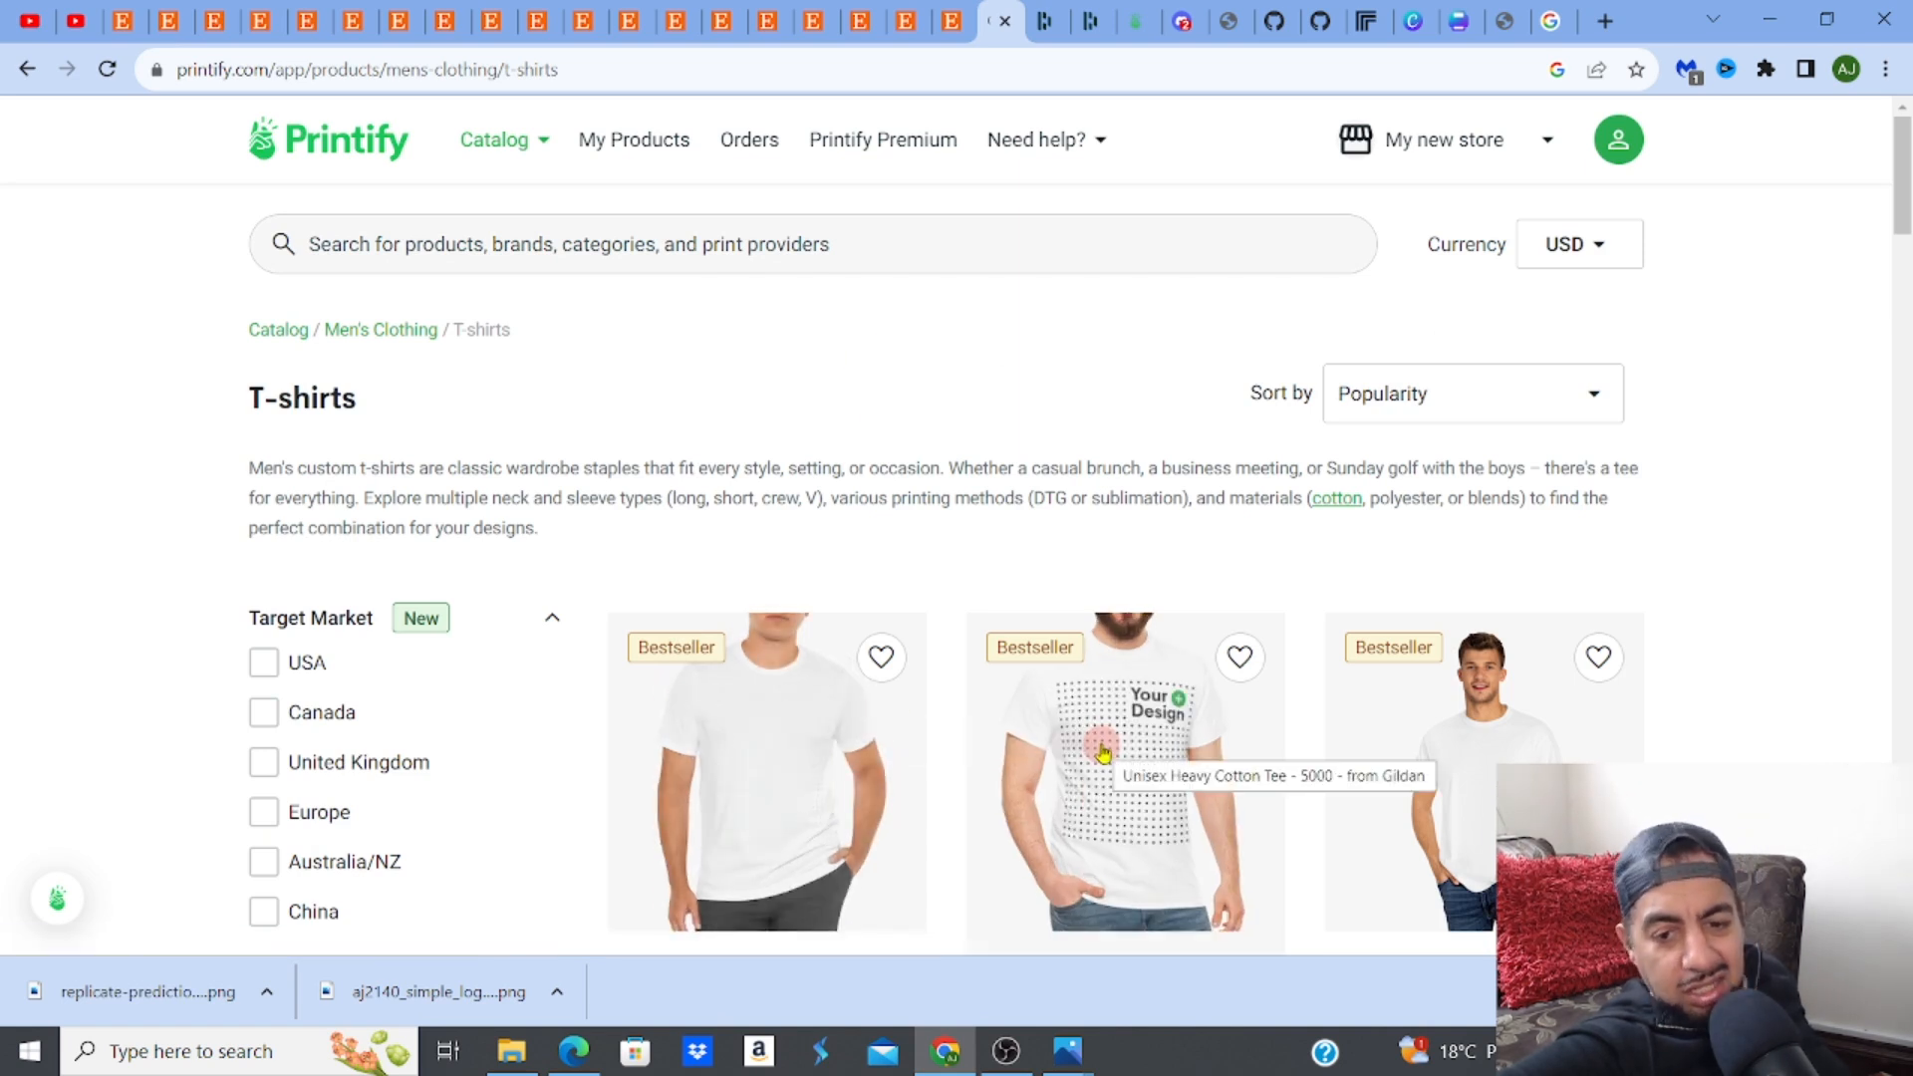
Open the Gildan 5000 Unisex Heavy Cotton Tee and start a design with the print provider PH Print Norden
click(1102, 751)
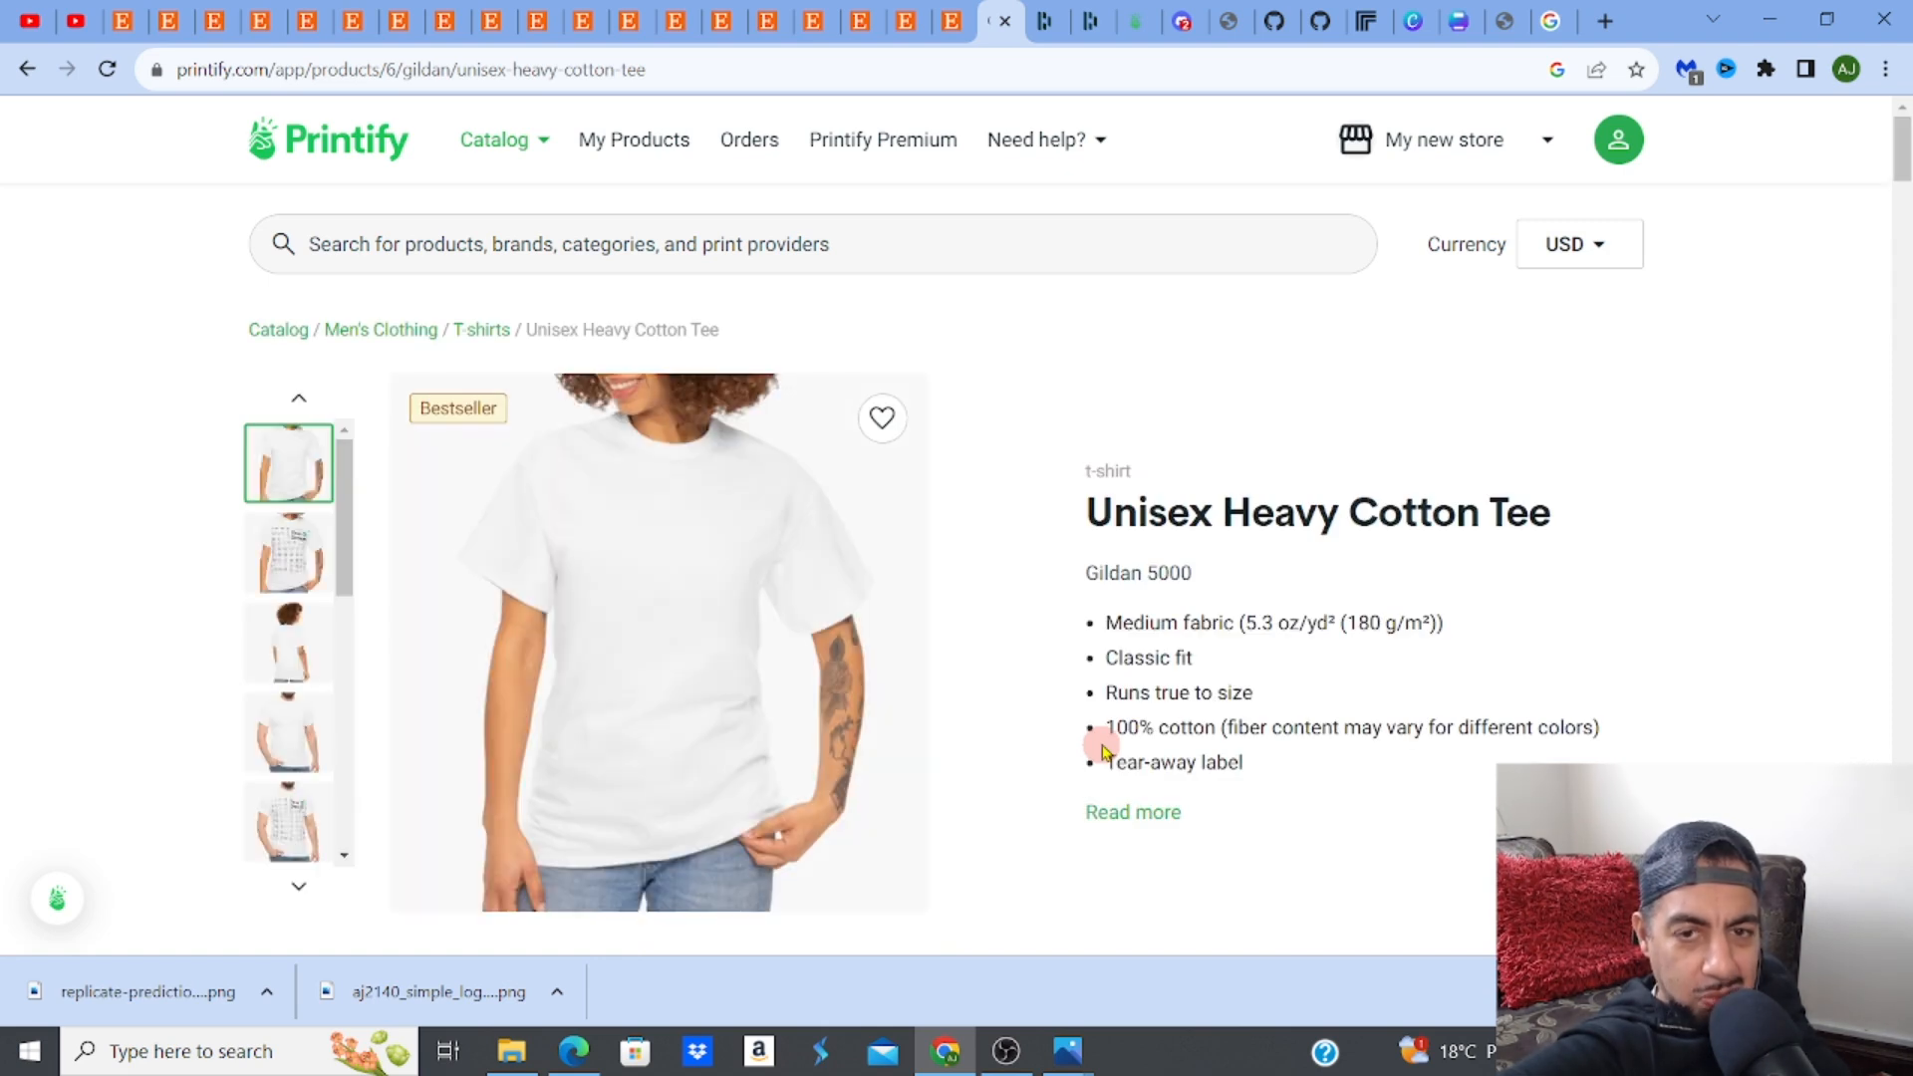
drag(1903, 137, 1906, 155)
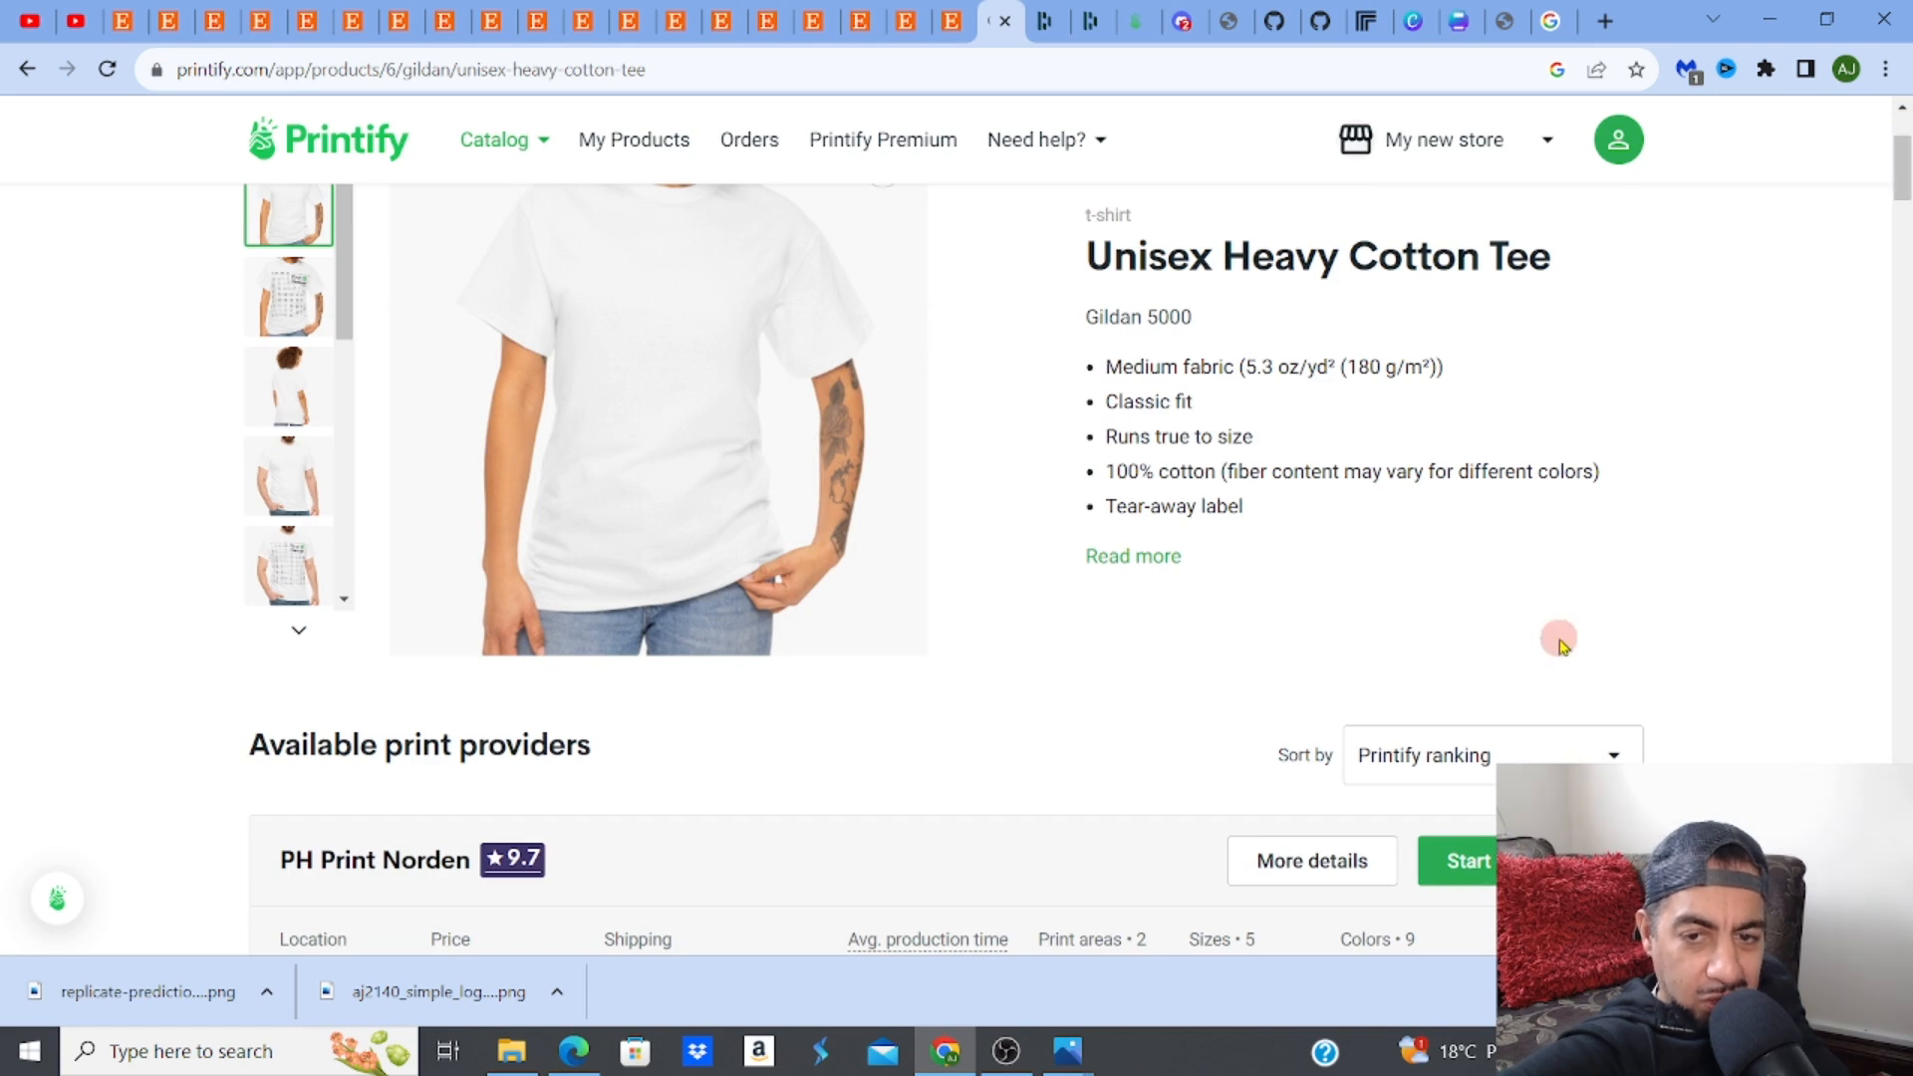
click(1469, 861)
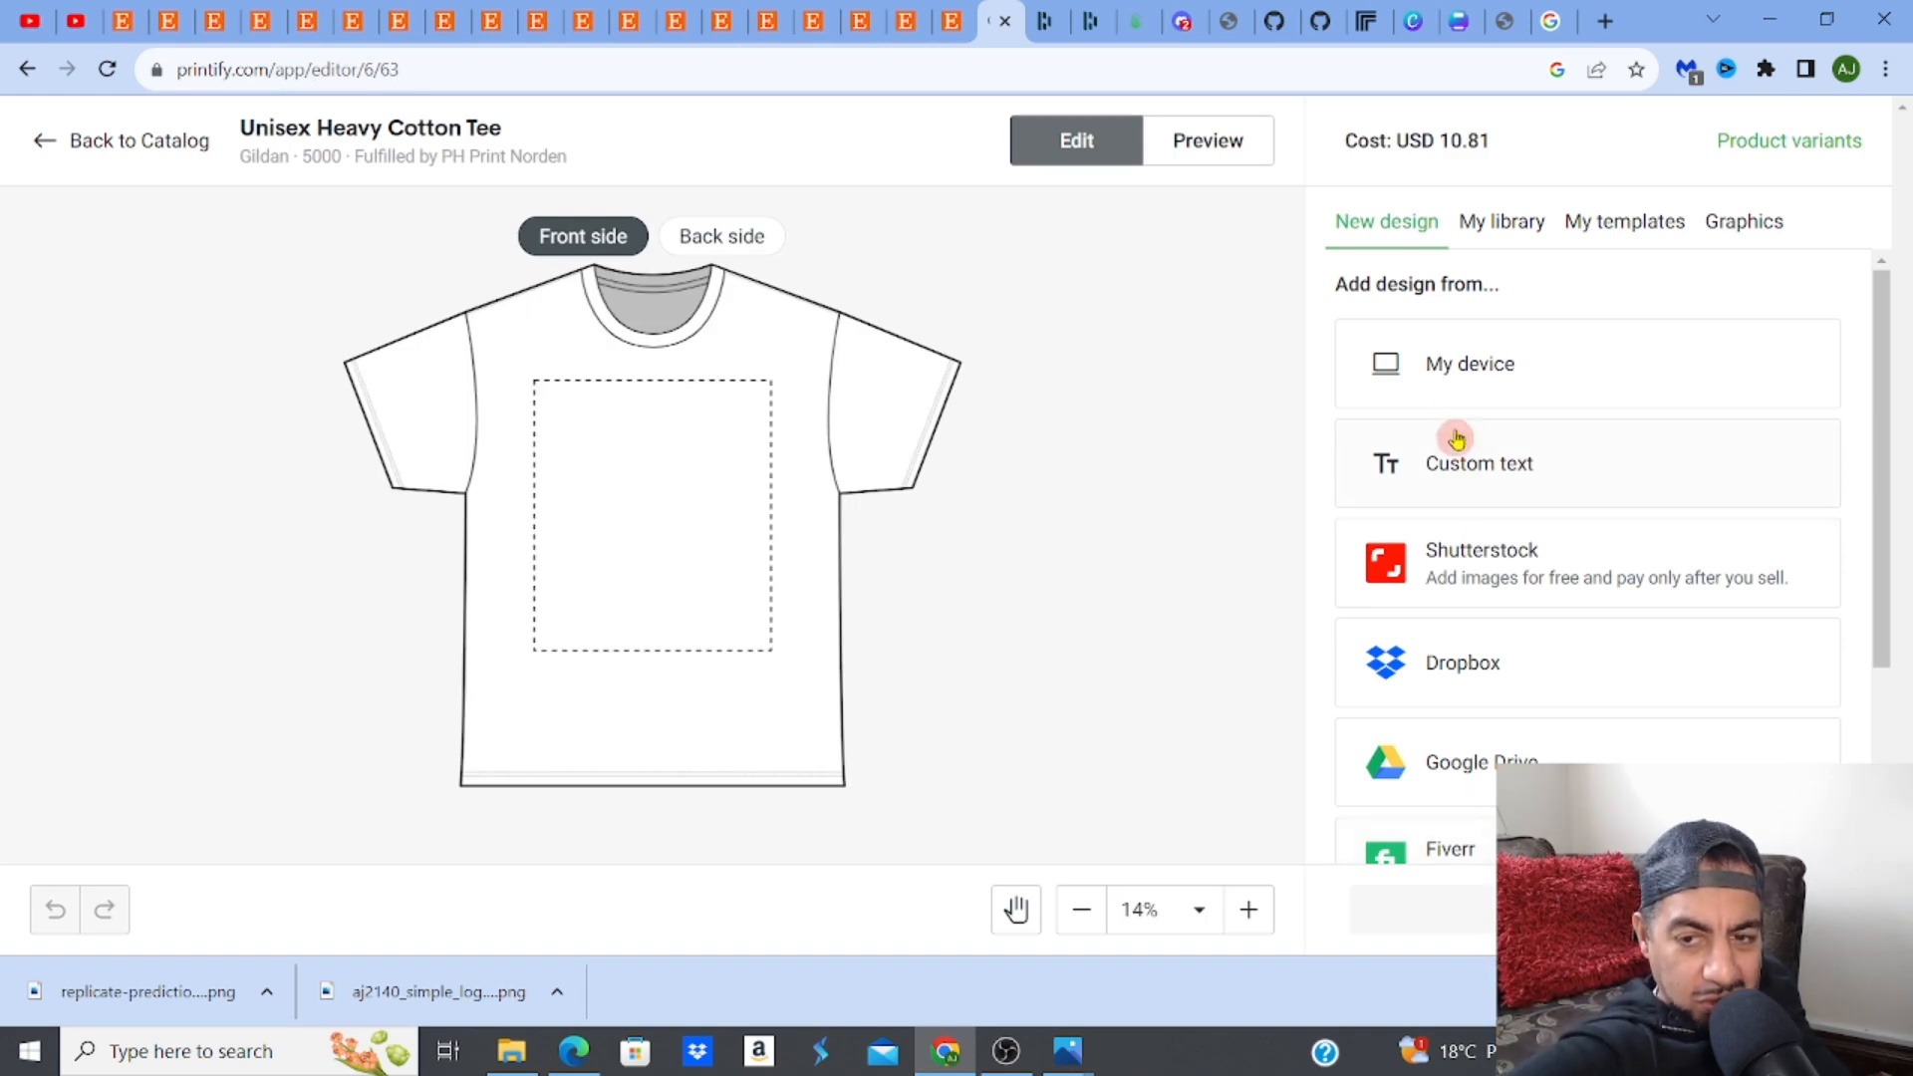
Try the simple_logo_2d_design_mountain image from Downloads on the shirt front at a width of about 13.24 in, and delete it
click(1467, 365)
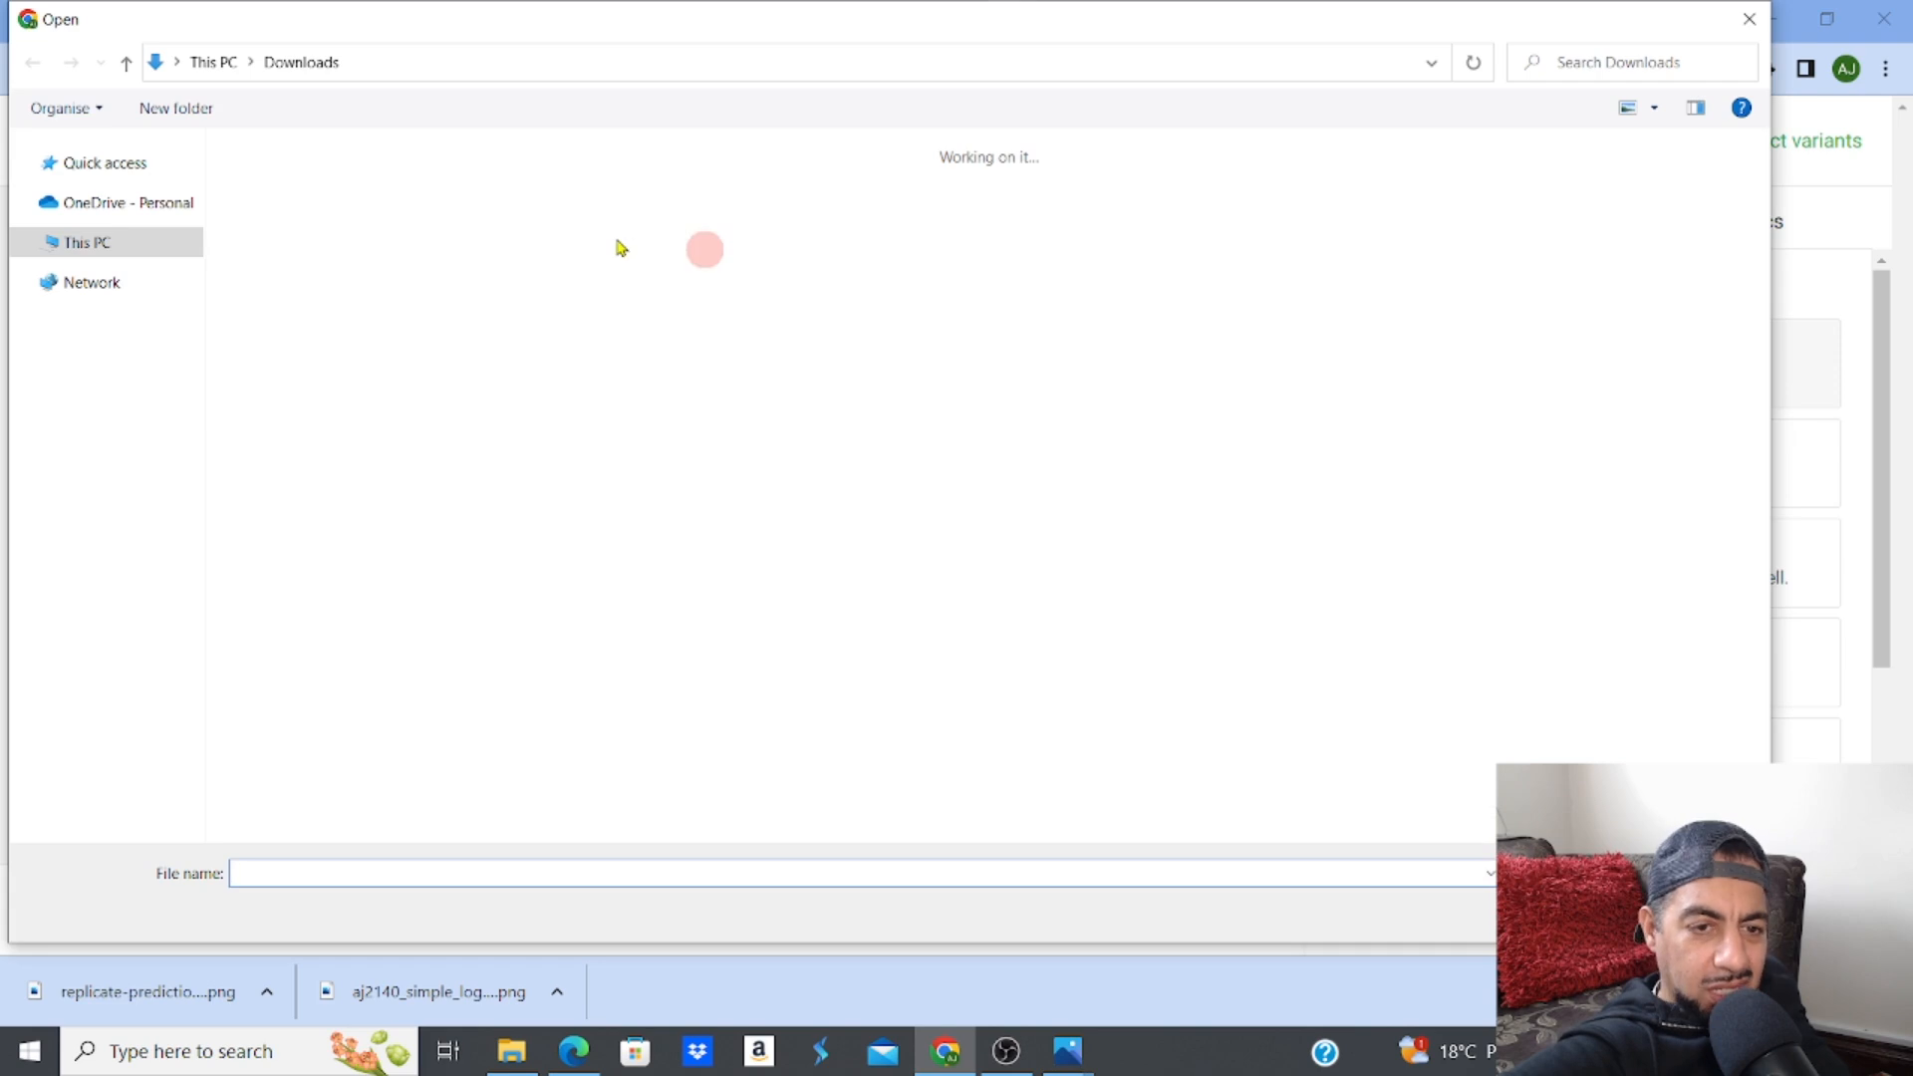
click(445, 226)
key(Return)
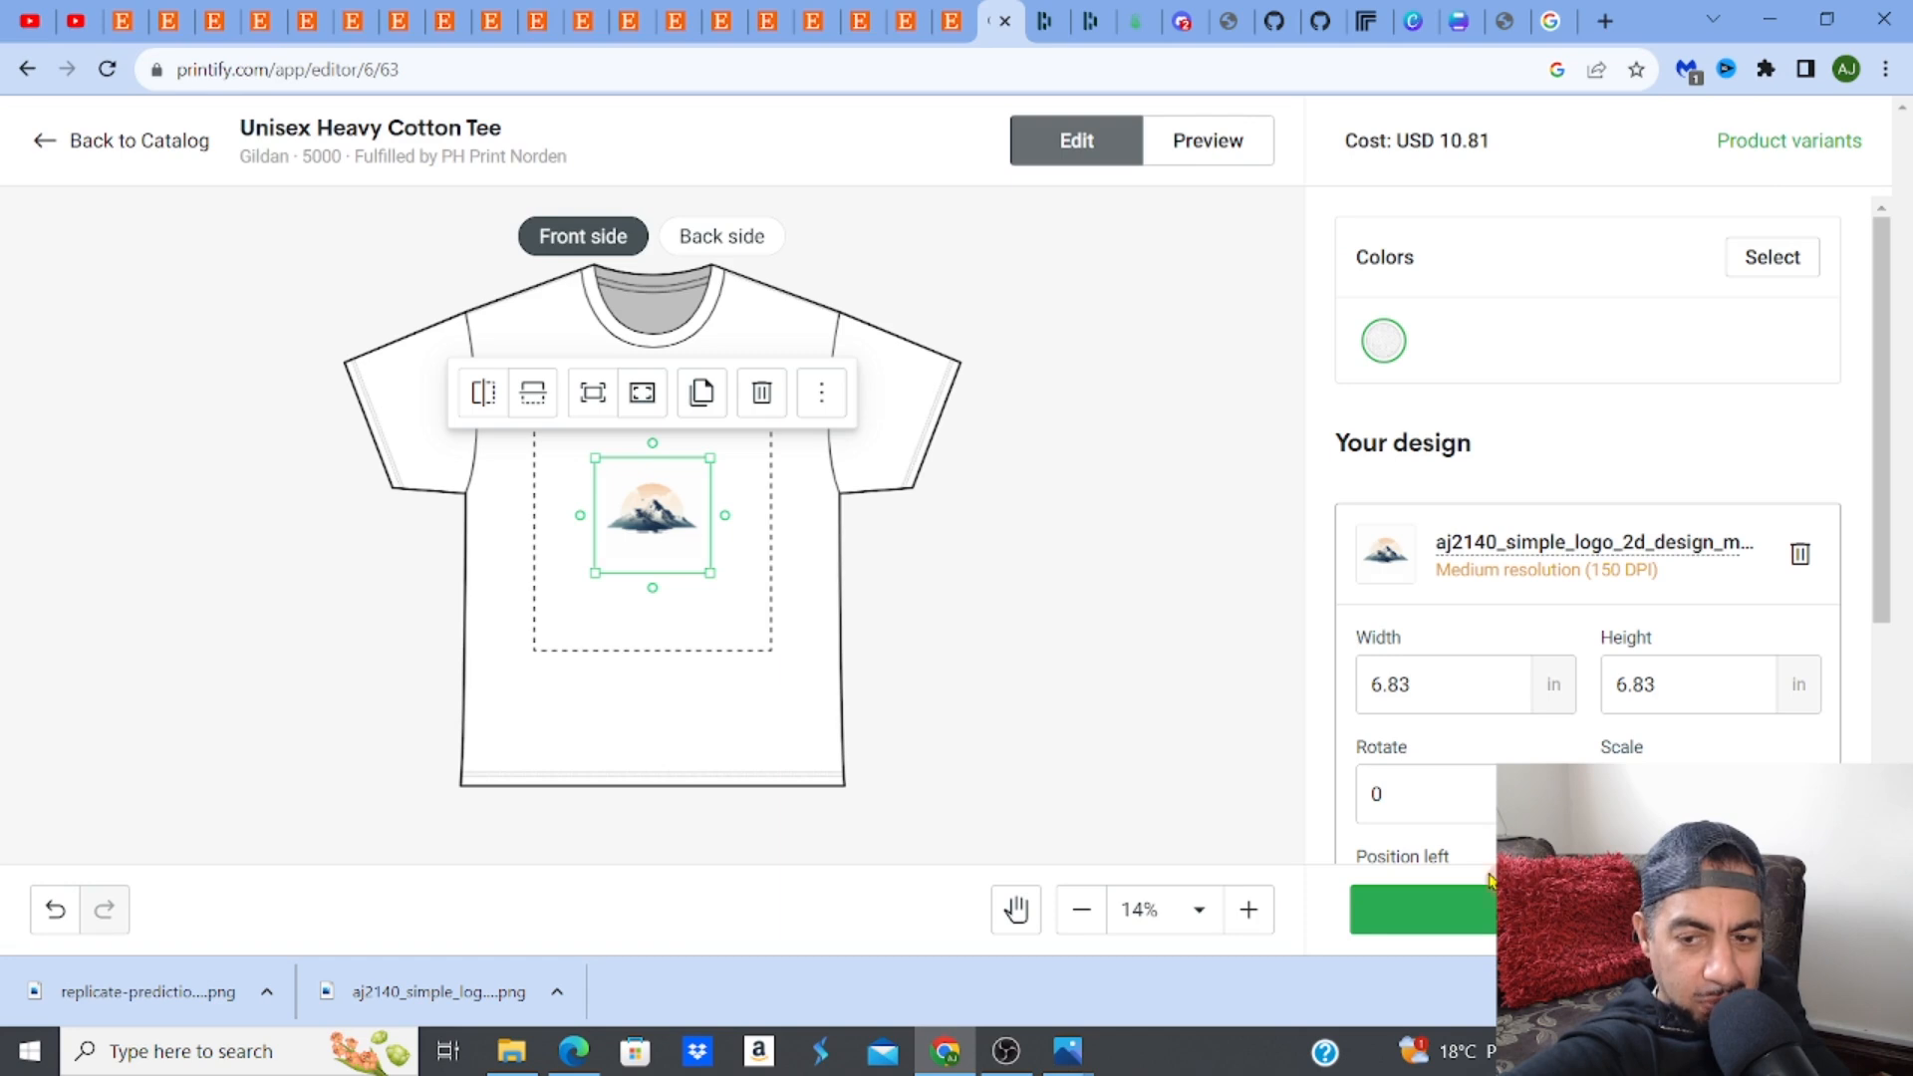
drag(711, 575, 763, 630)
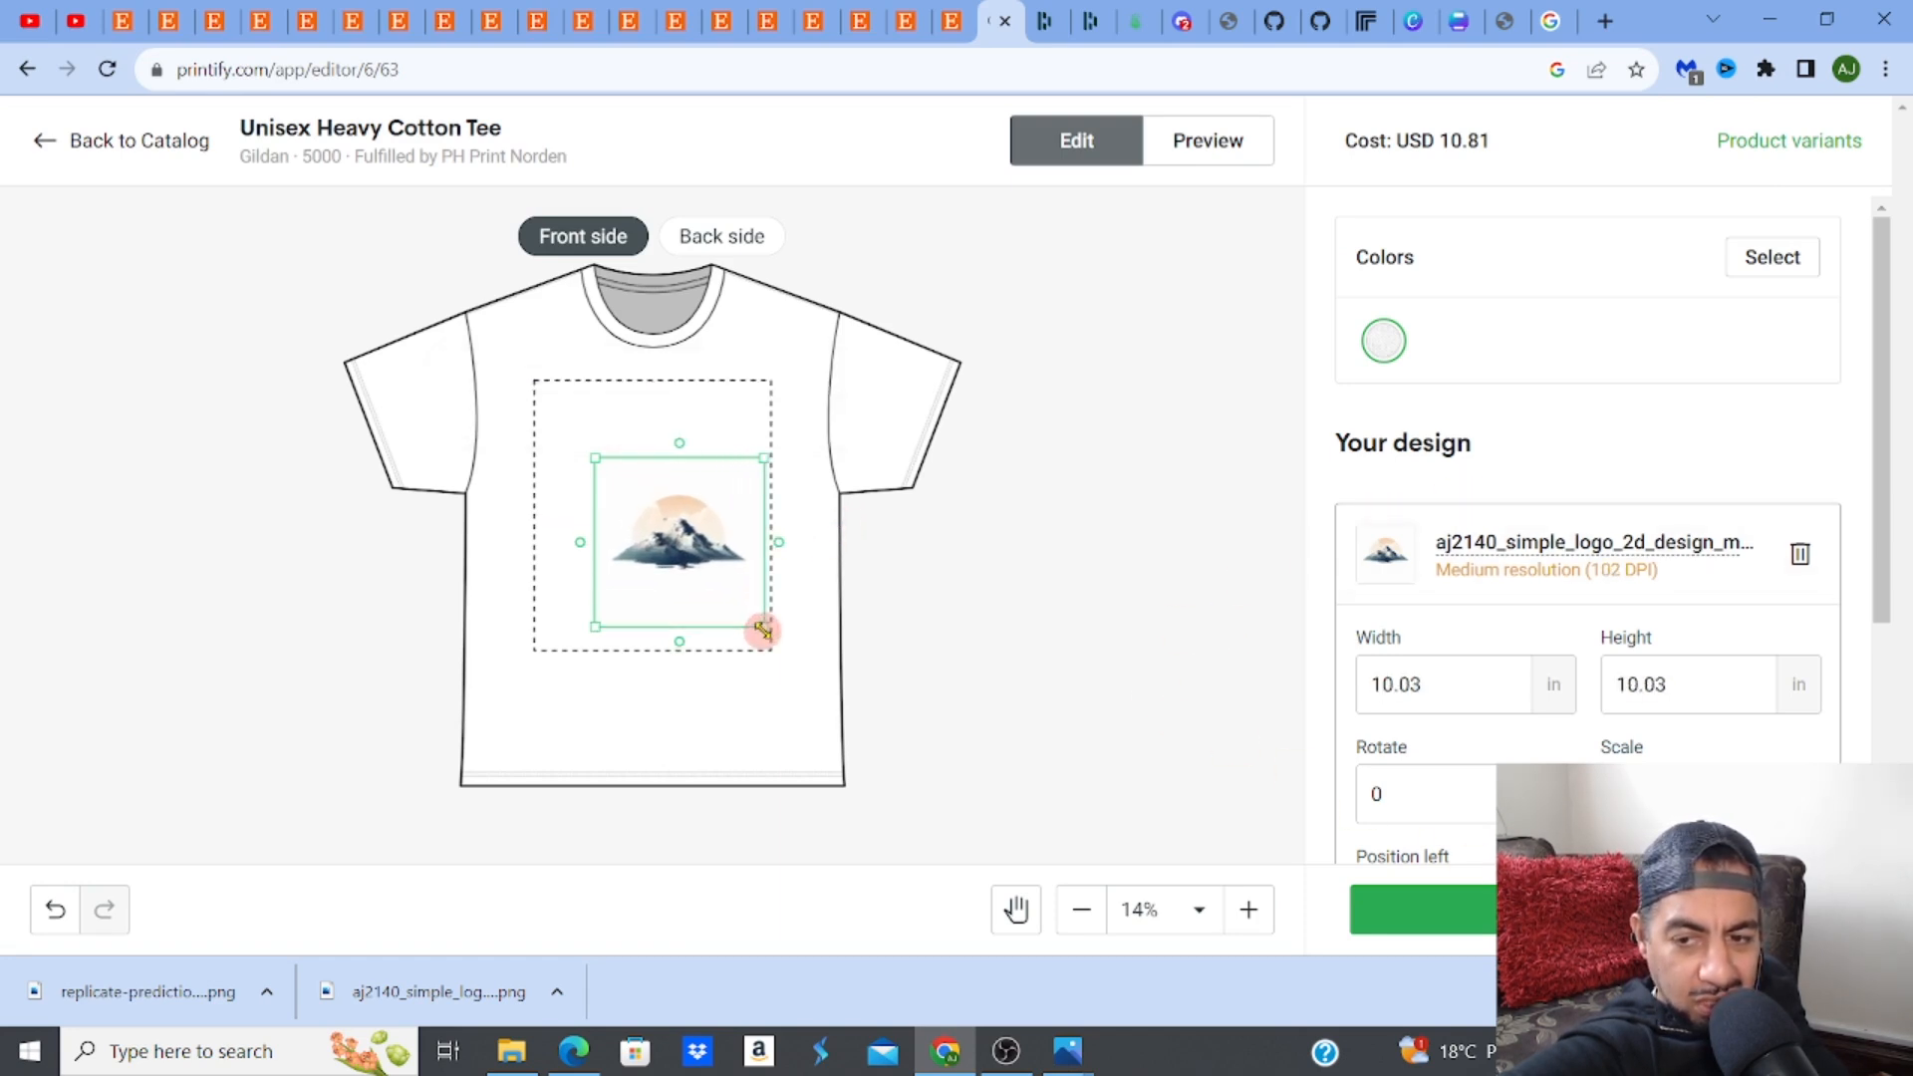
drag(595, 457, 531, 407)
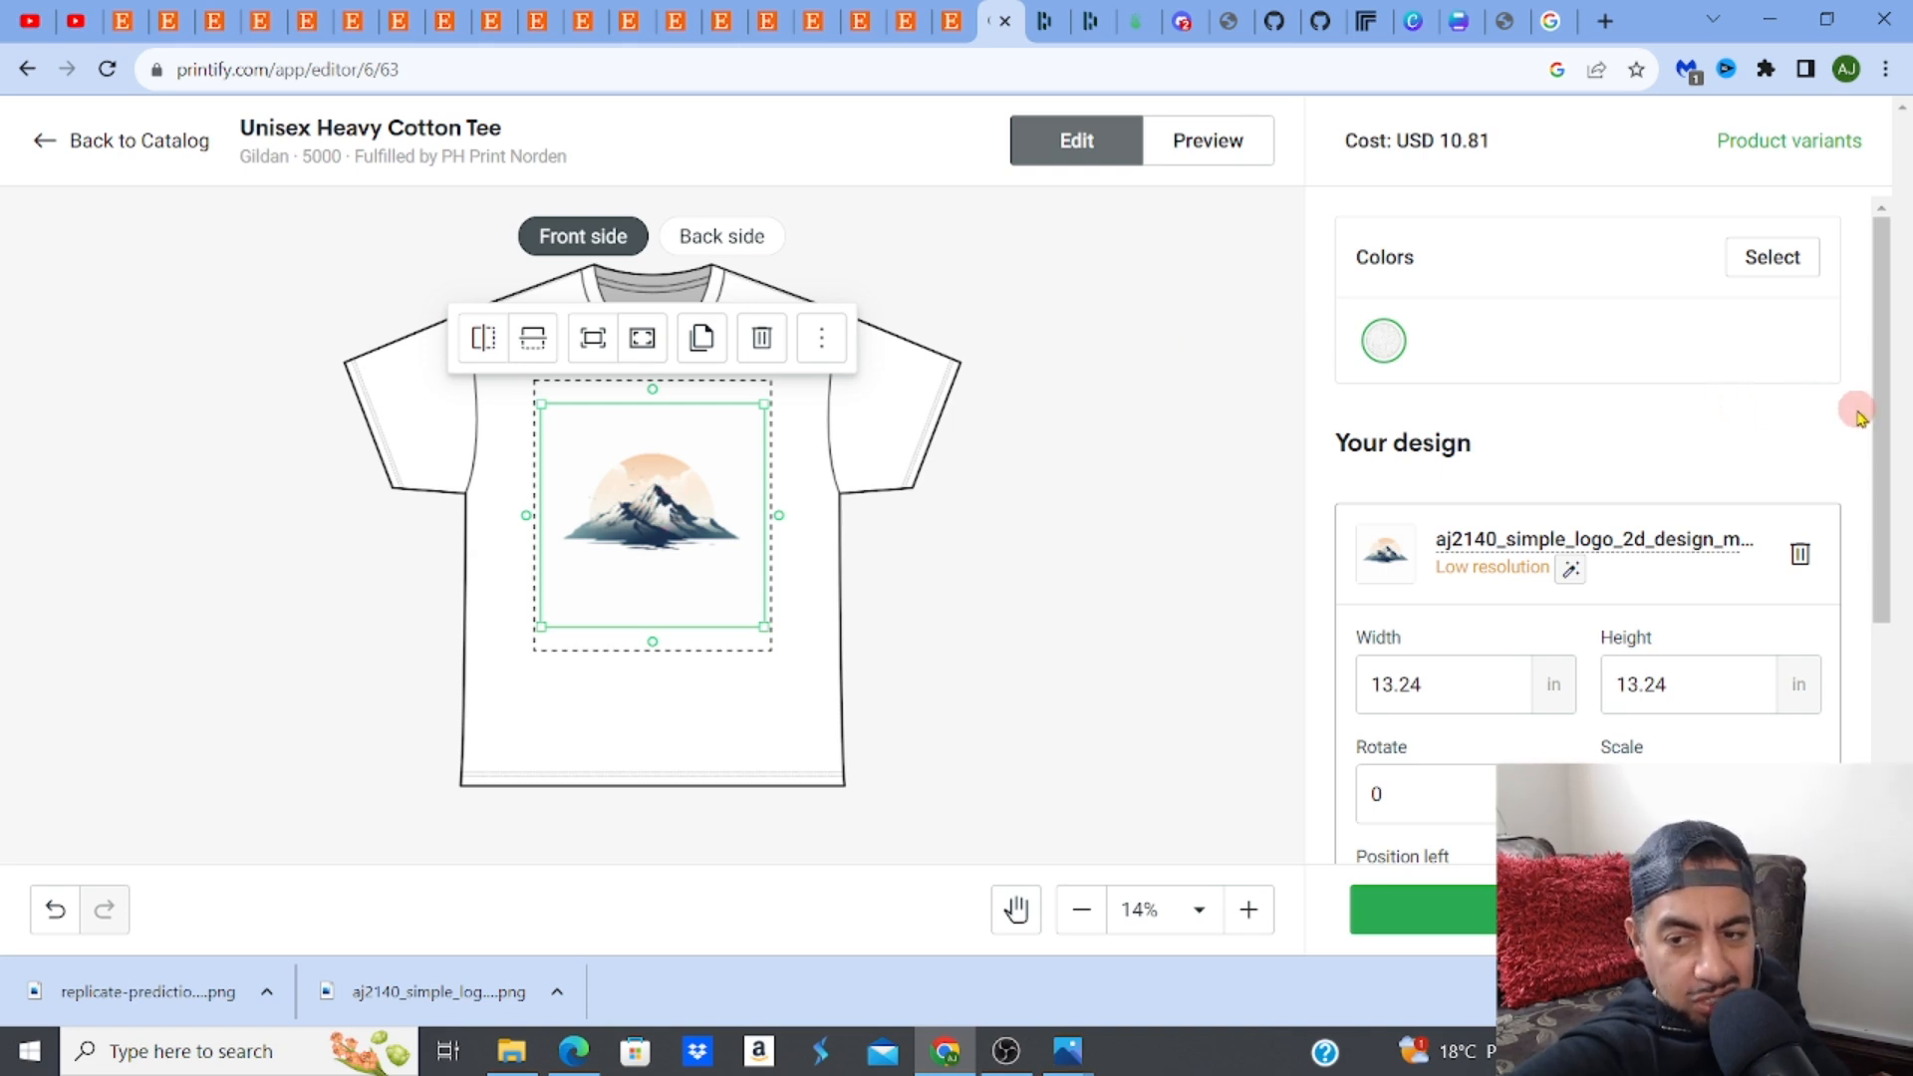
click(1801, 555)
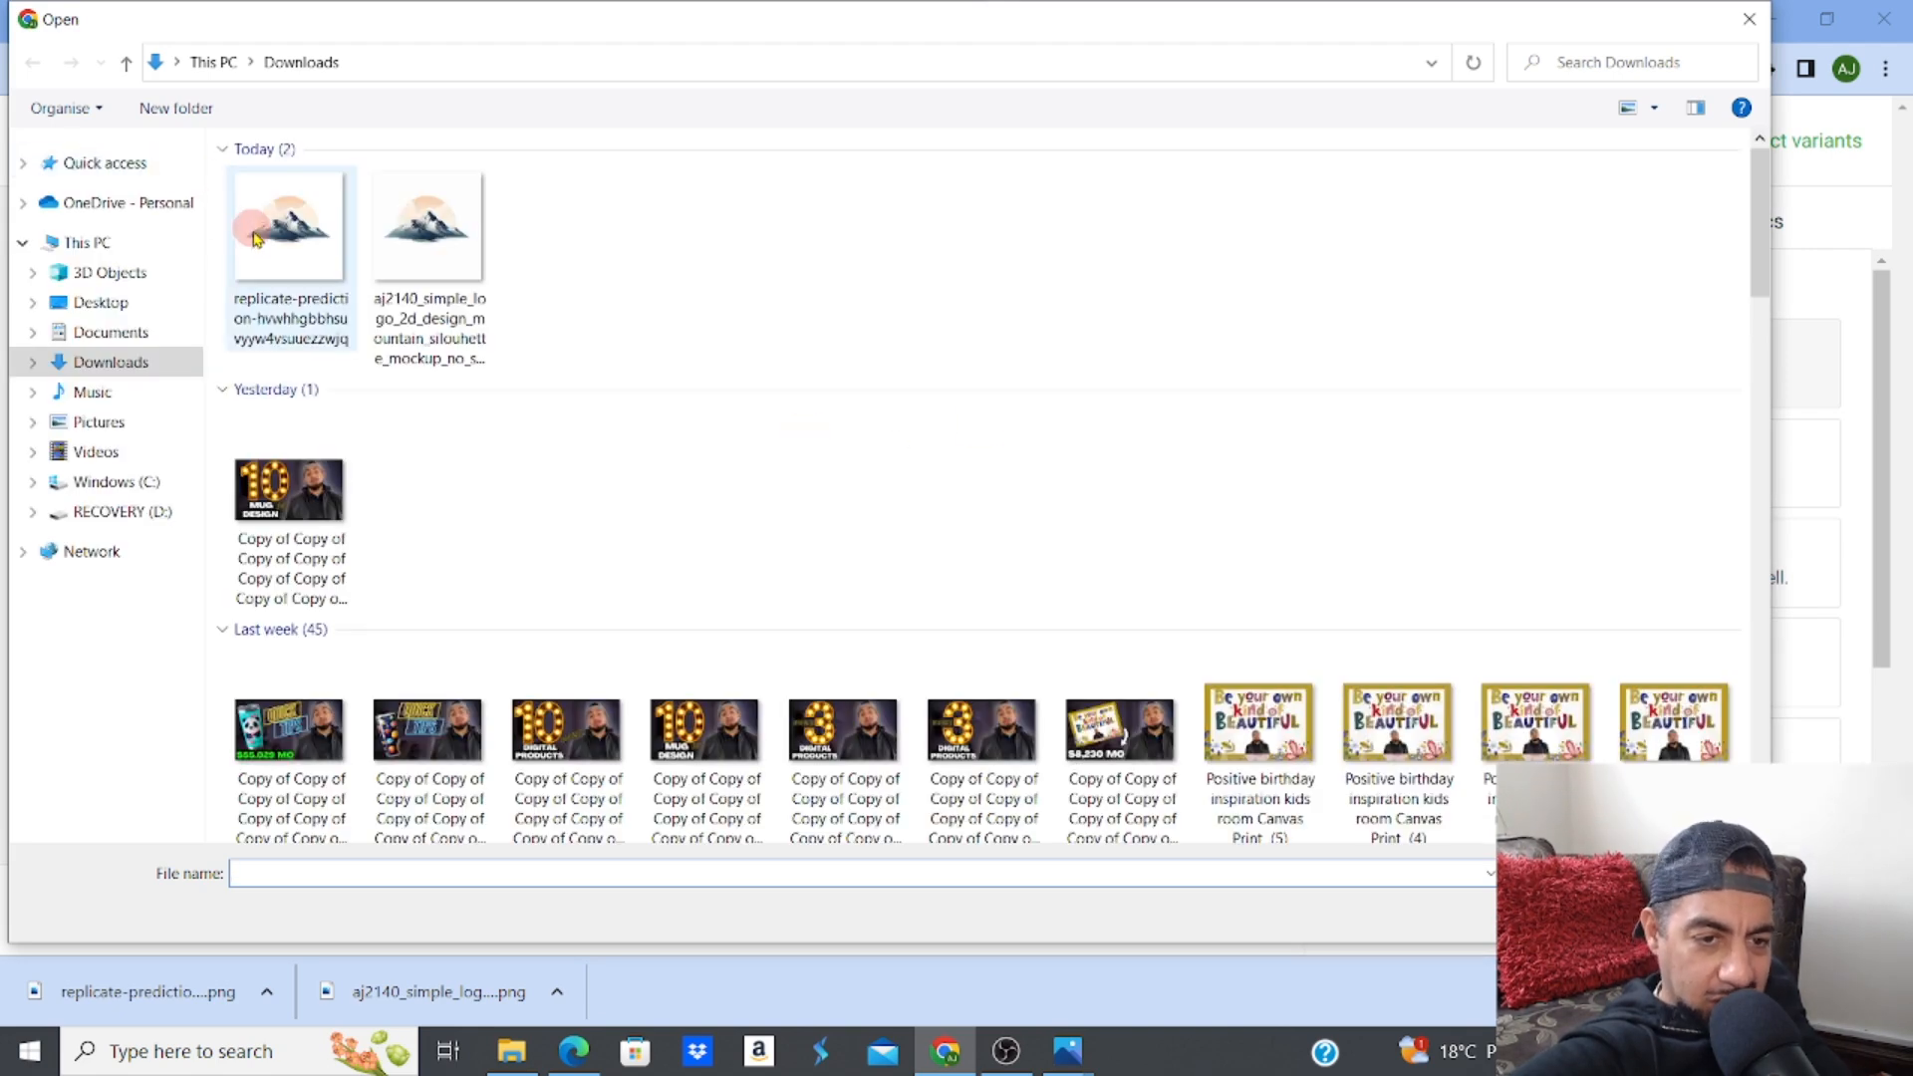
Upload the replicate-prediction image from Downloads to the shirt front, enlarge it to about 14.7 in wide and save the product
click(249, 235)
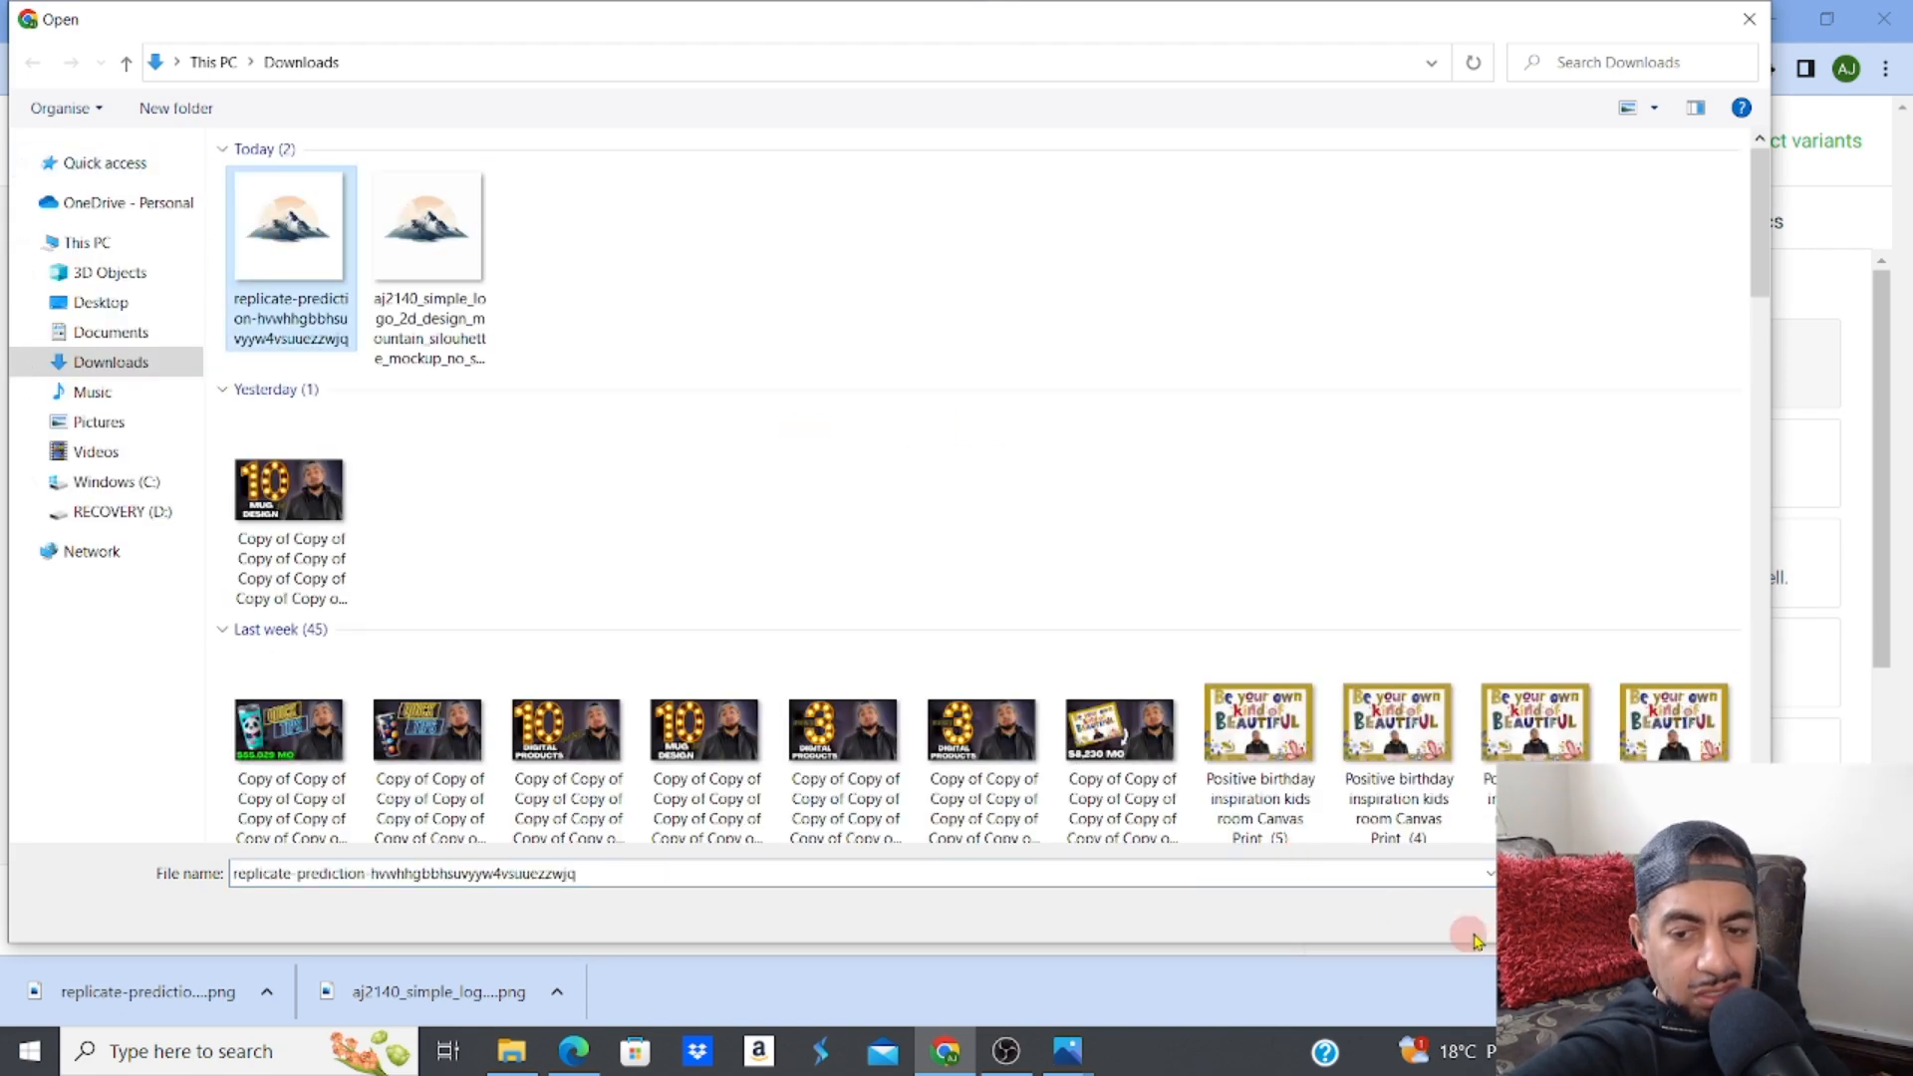
key(Return)
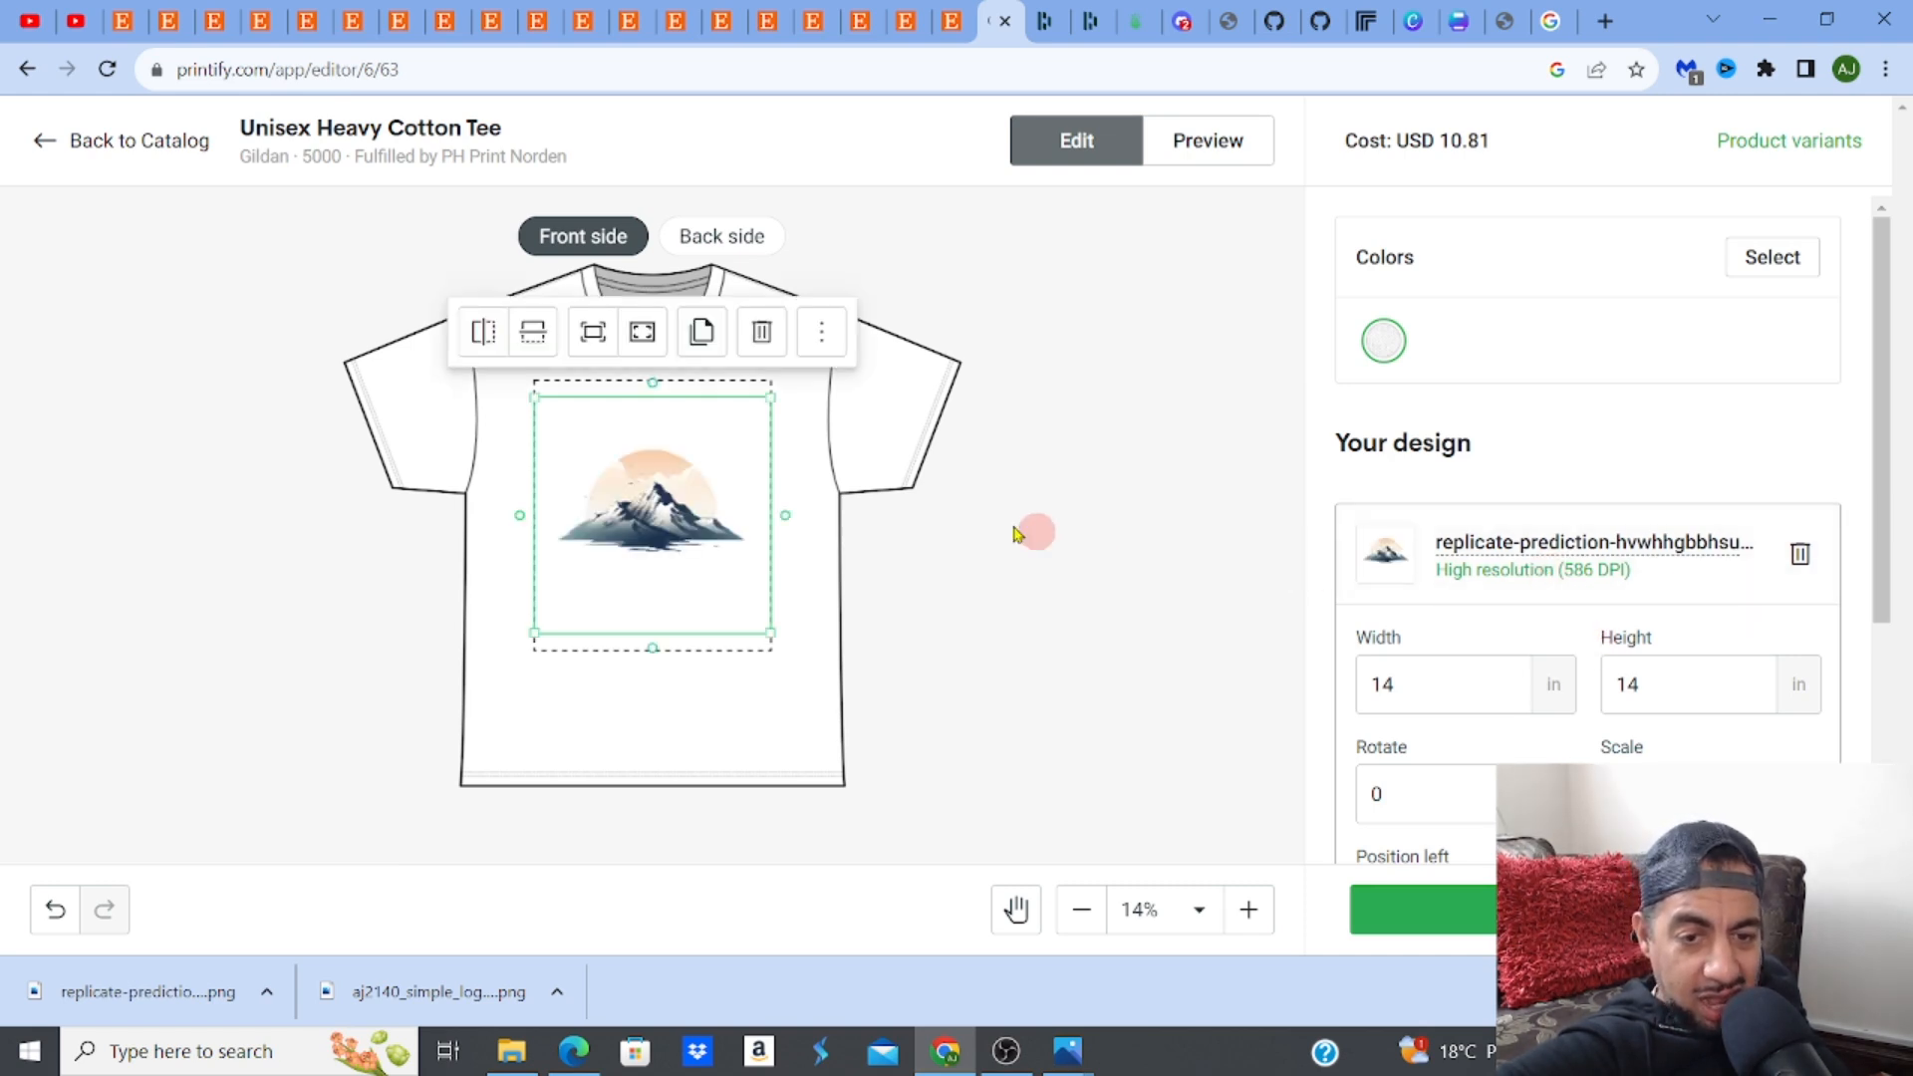
drag(774, 394, 785, 387)
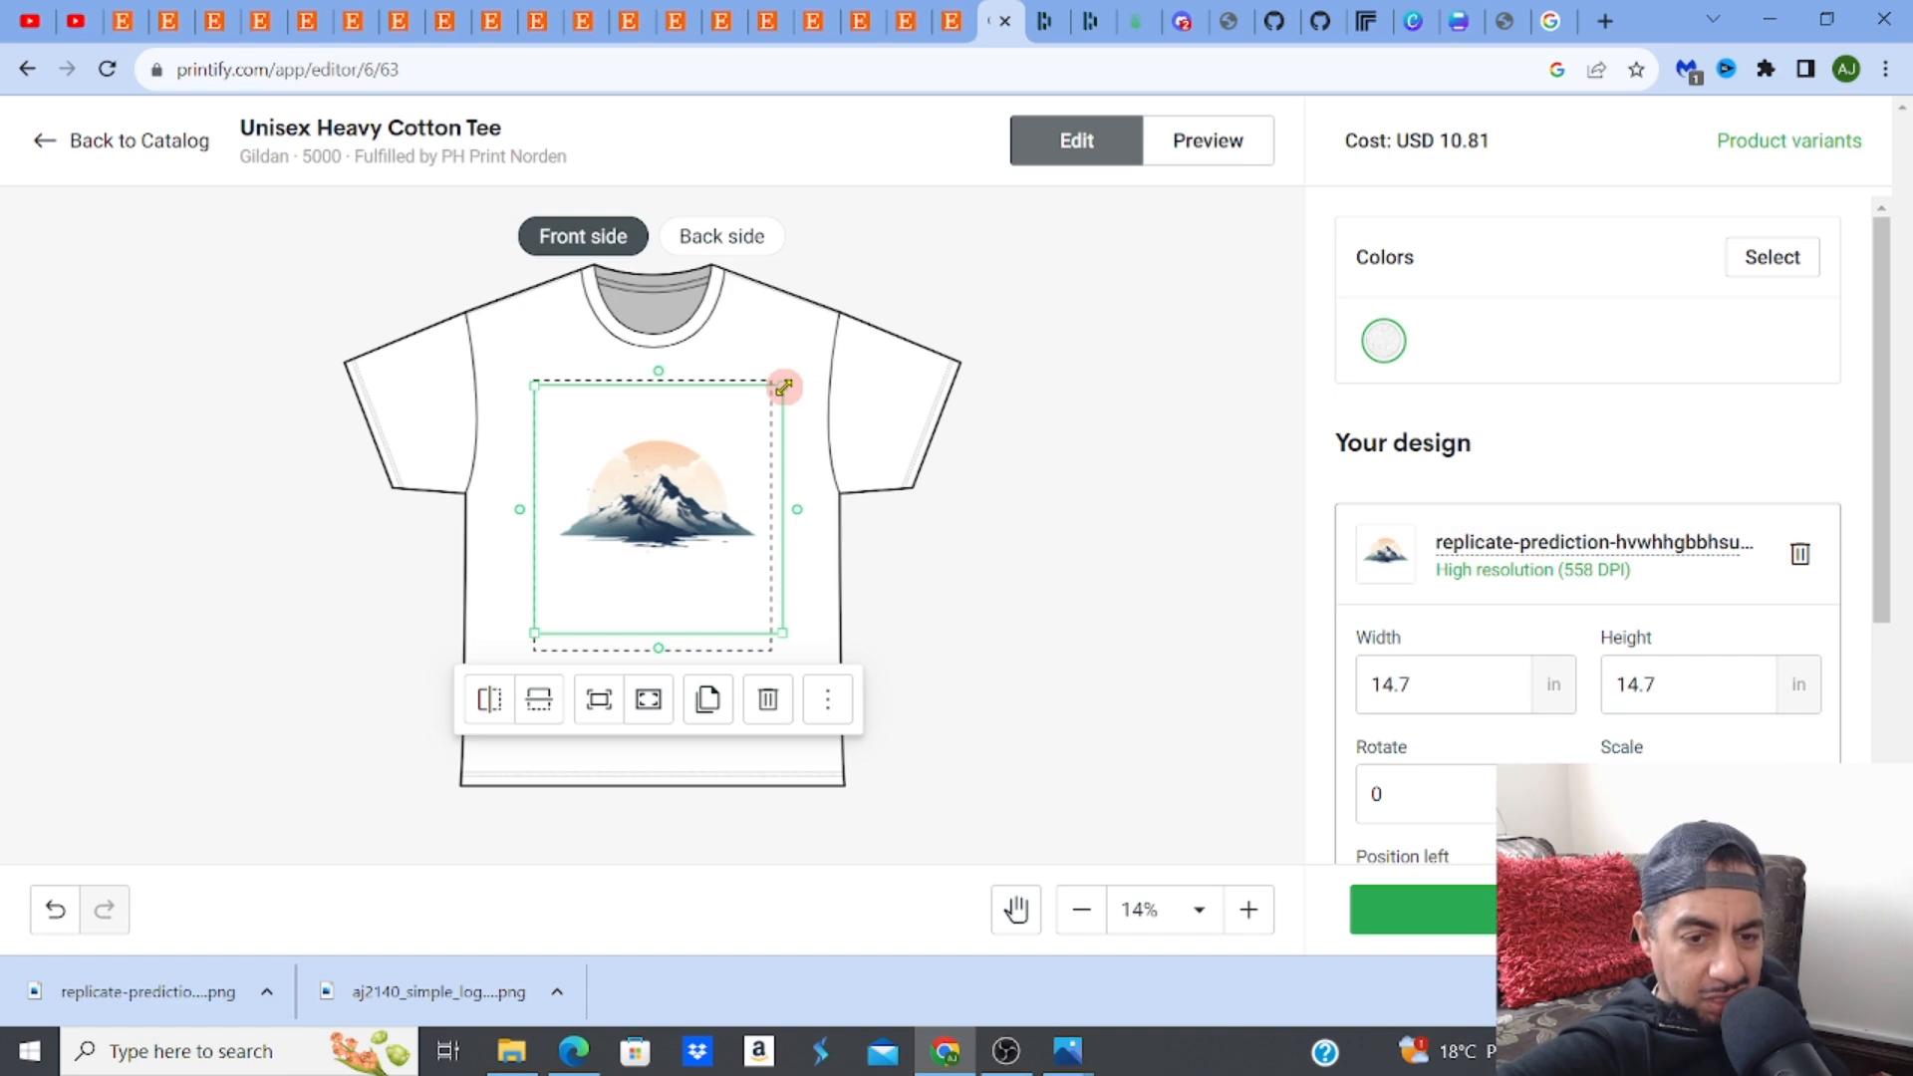
click(1214, 146)
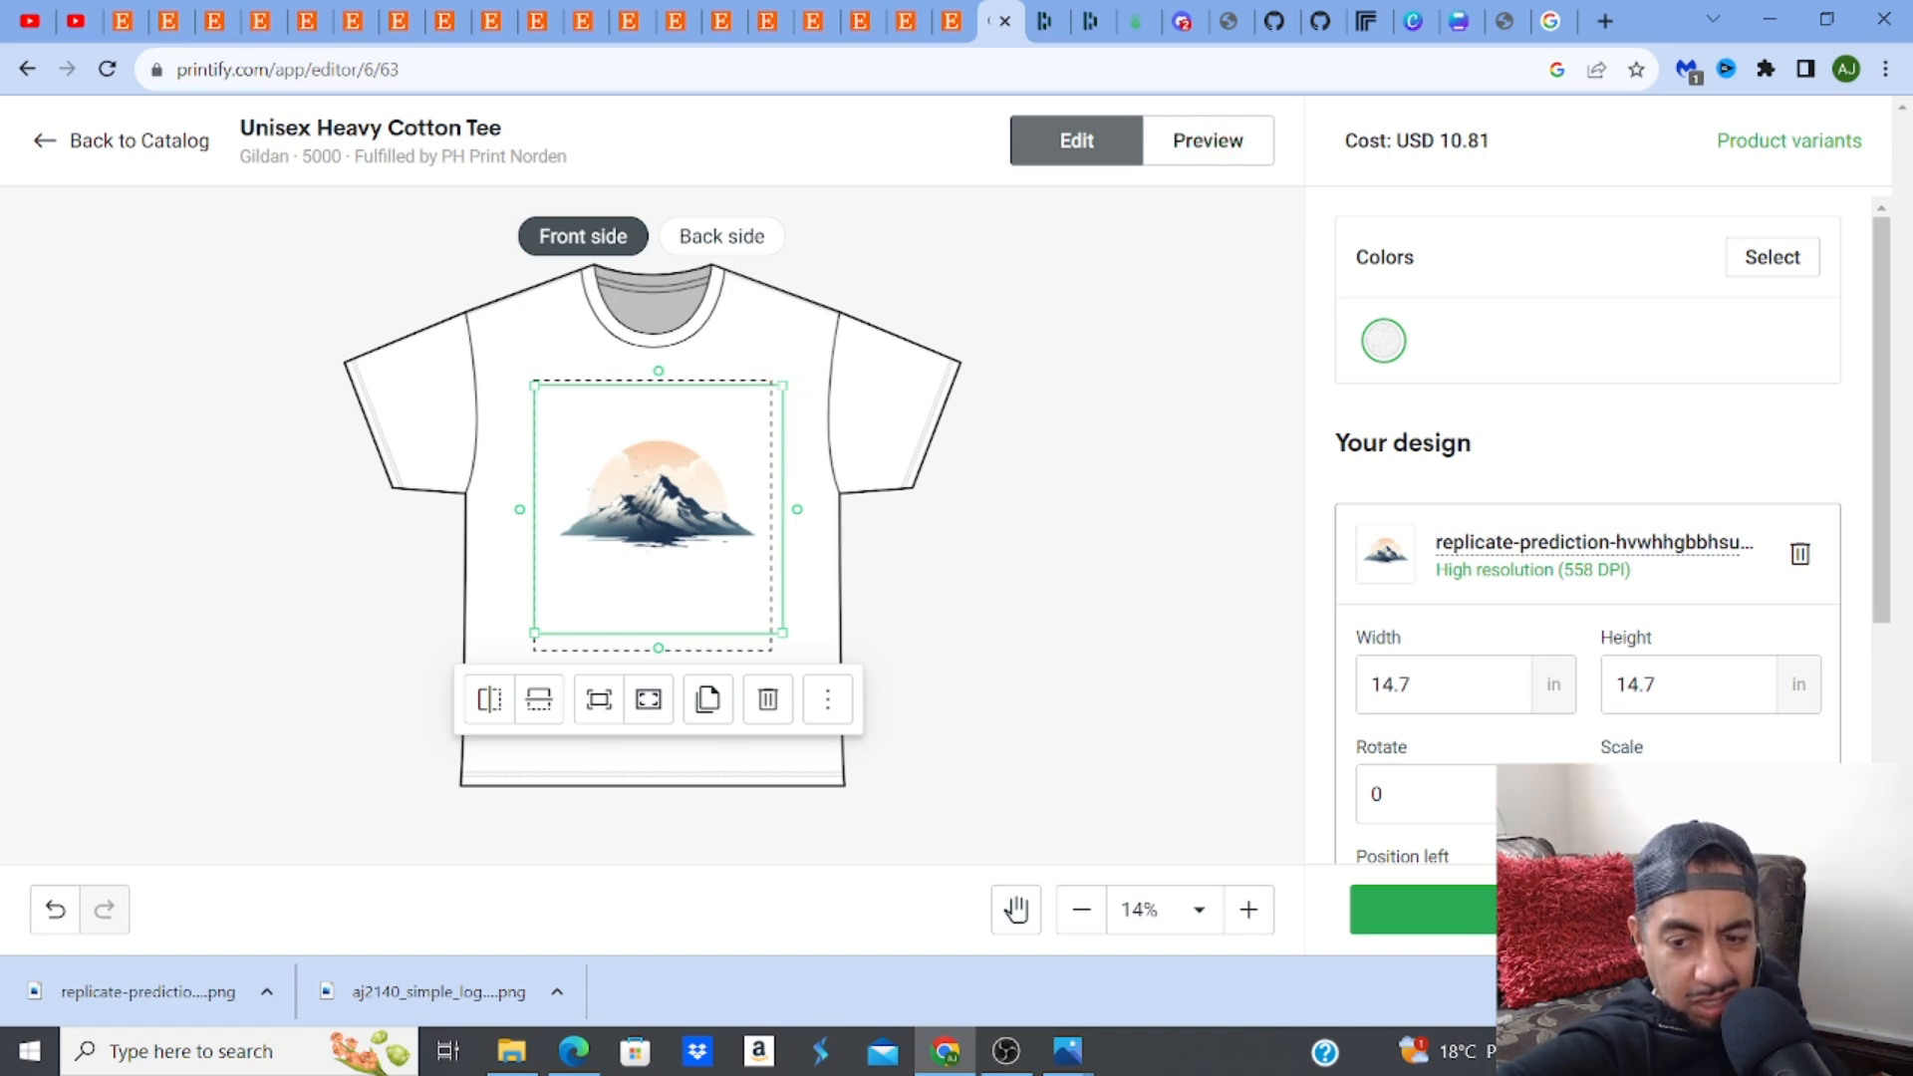
click(1606, 909)
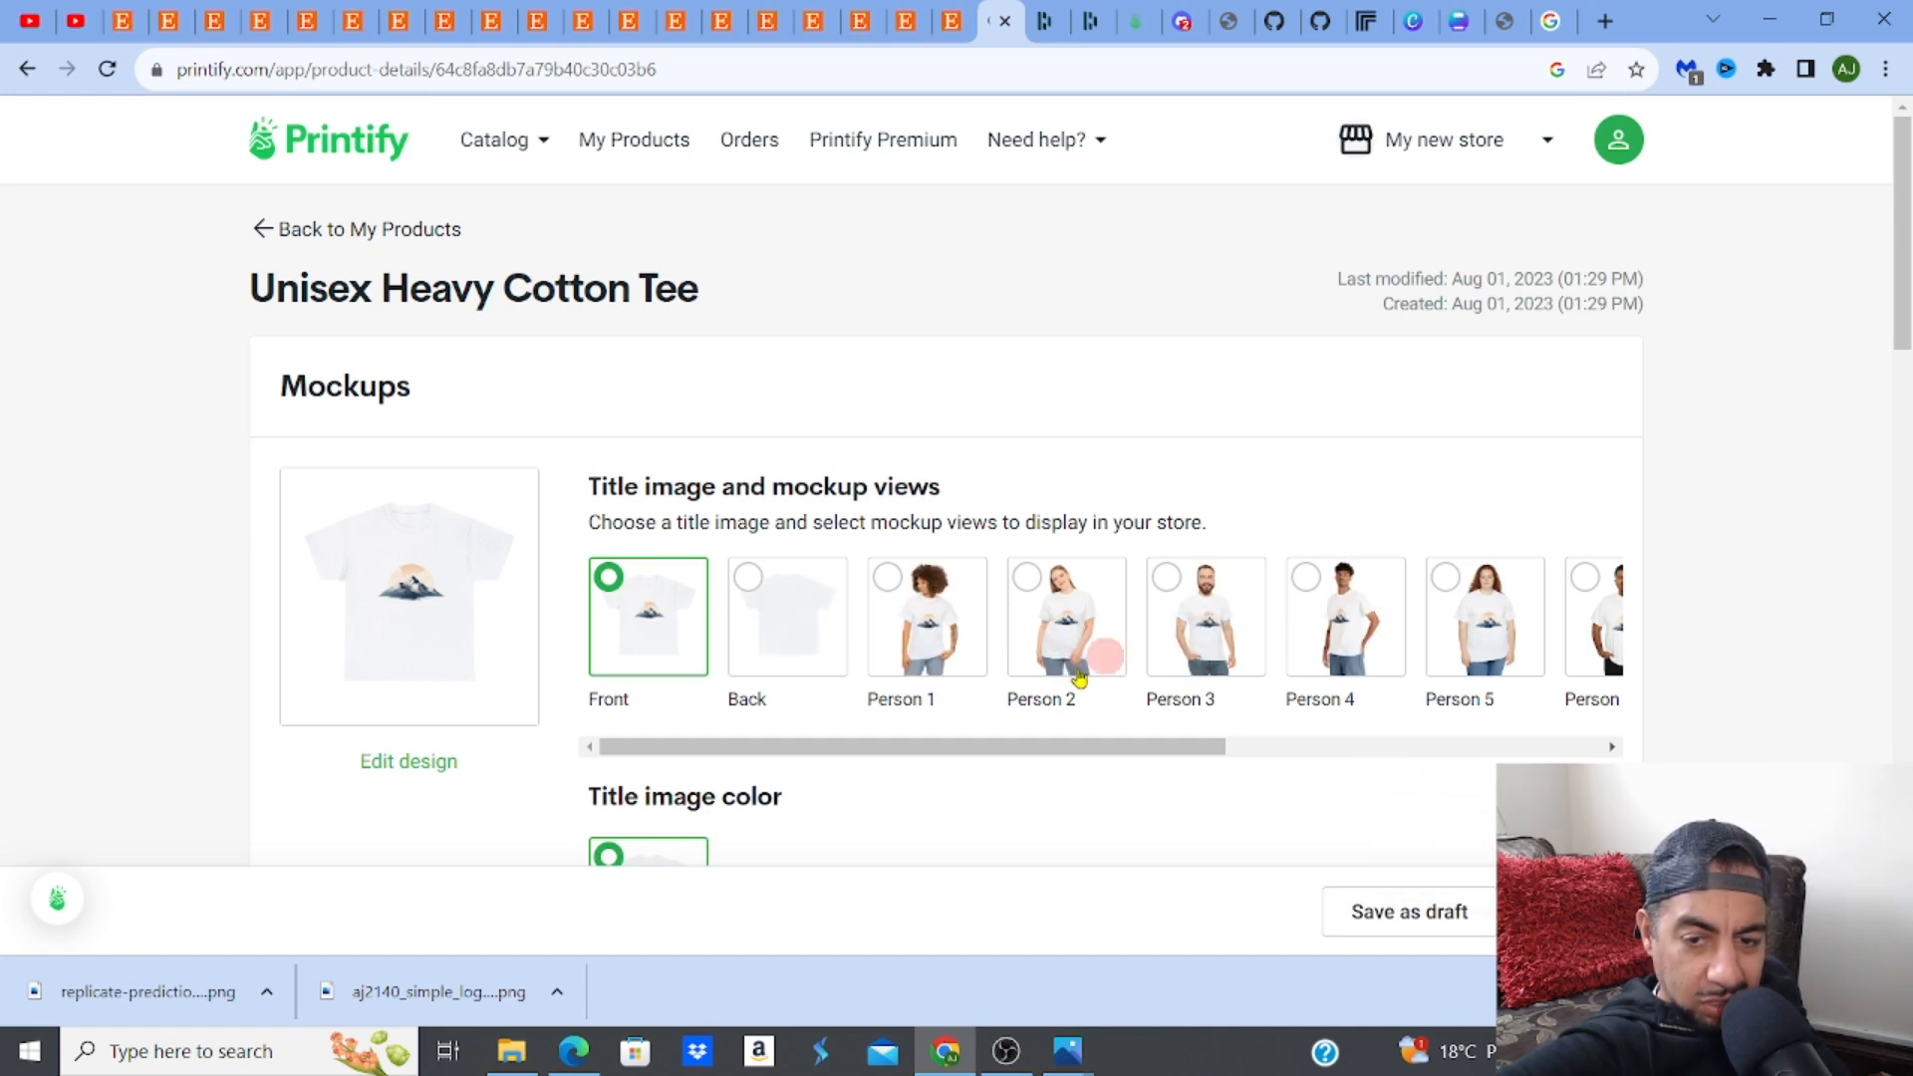
Choose the Person 2 mockup as the T-shirt's title image and inspect the printed logo enlarged and zoomed in
click(1085, 635)
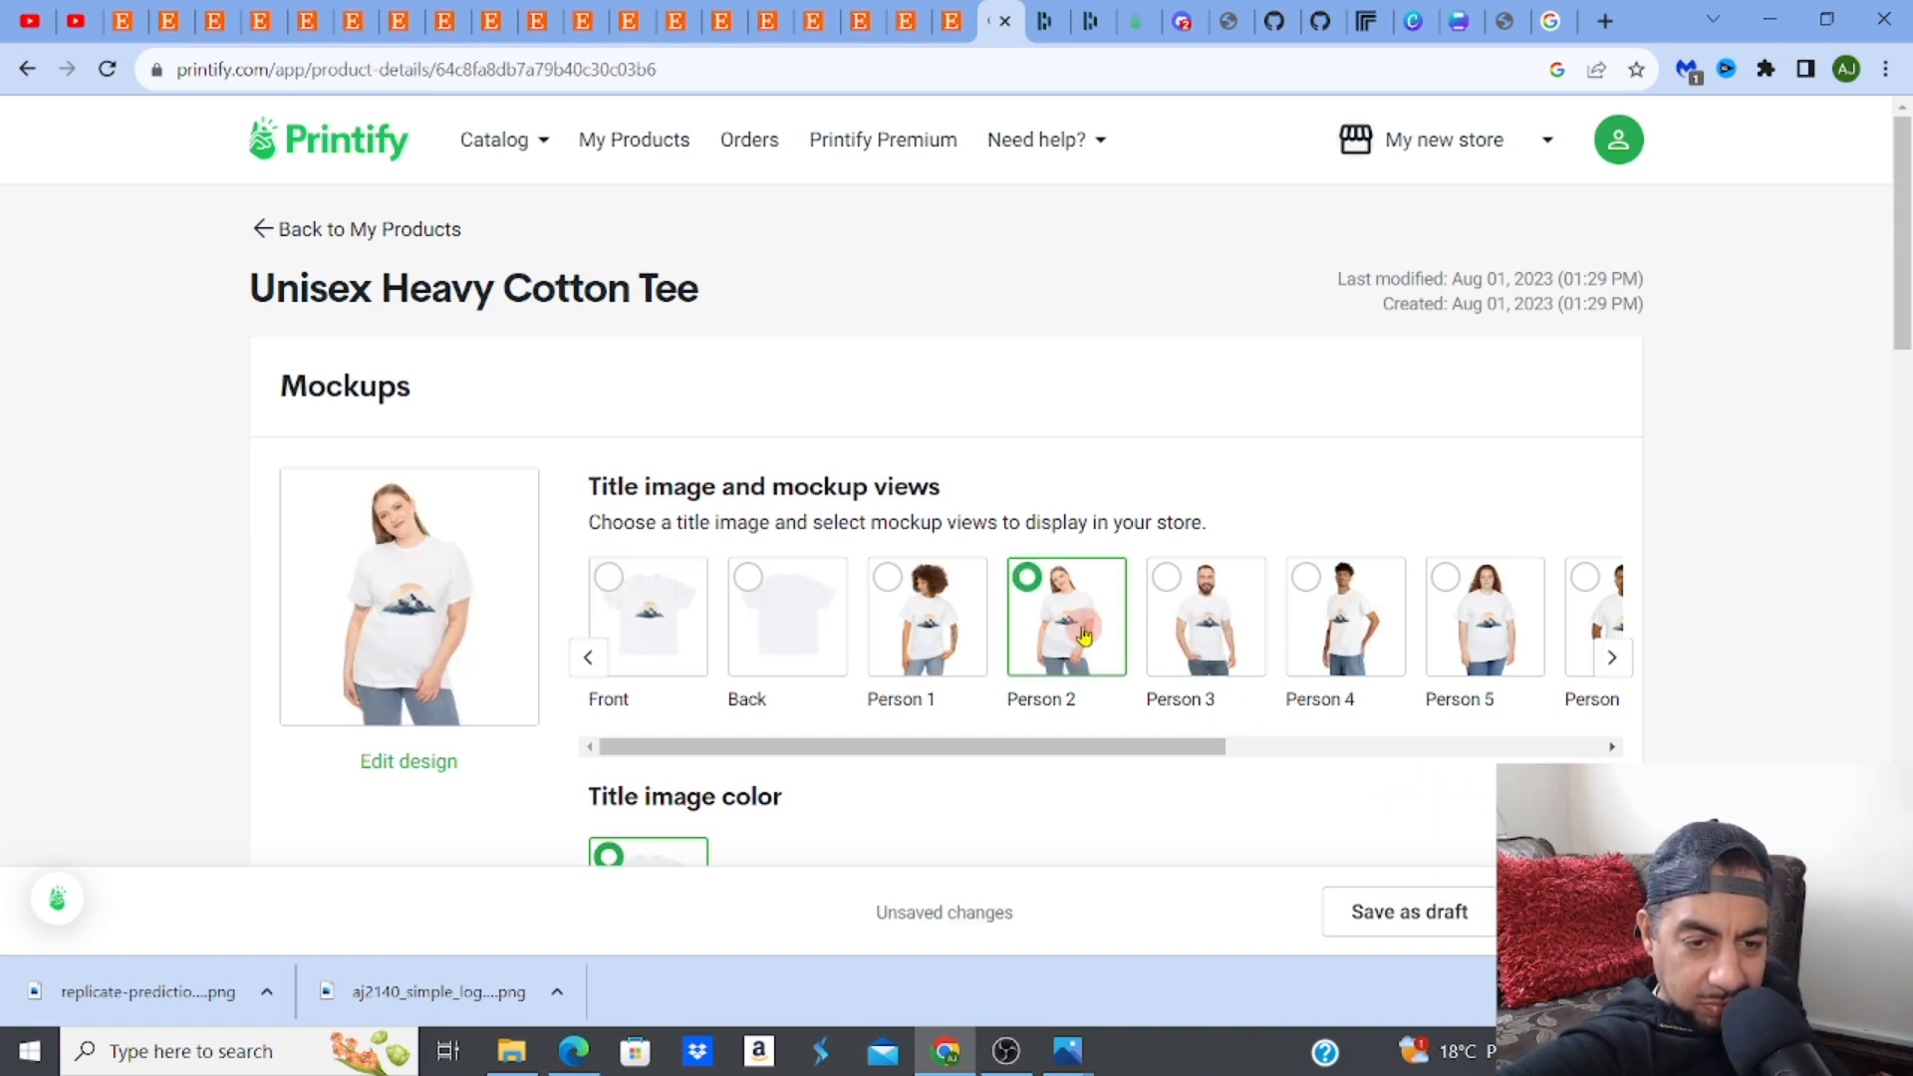
click(396, 596)
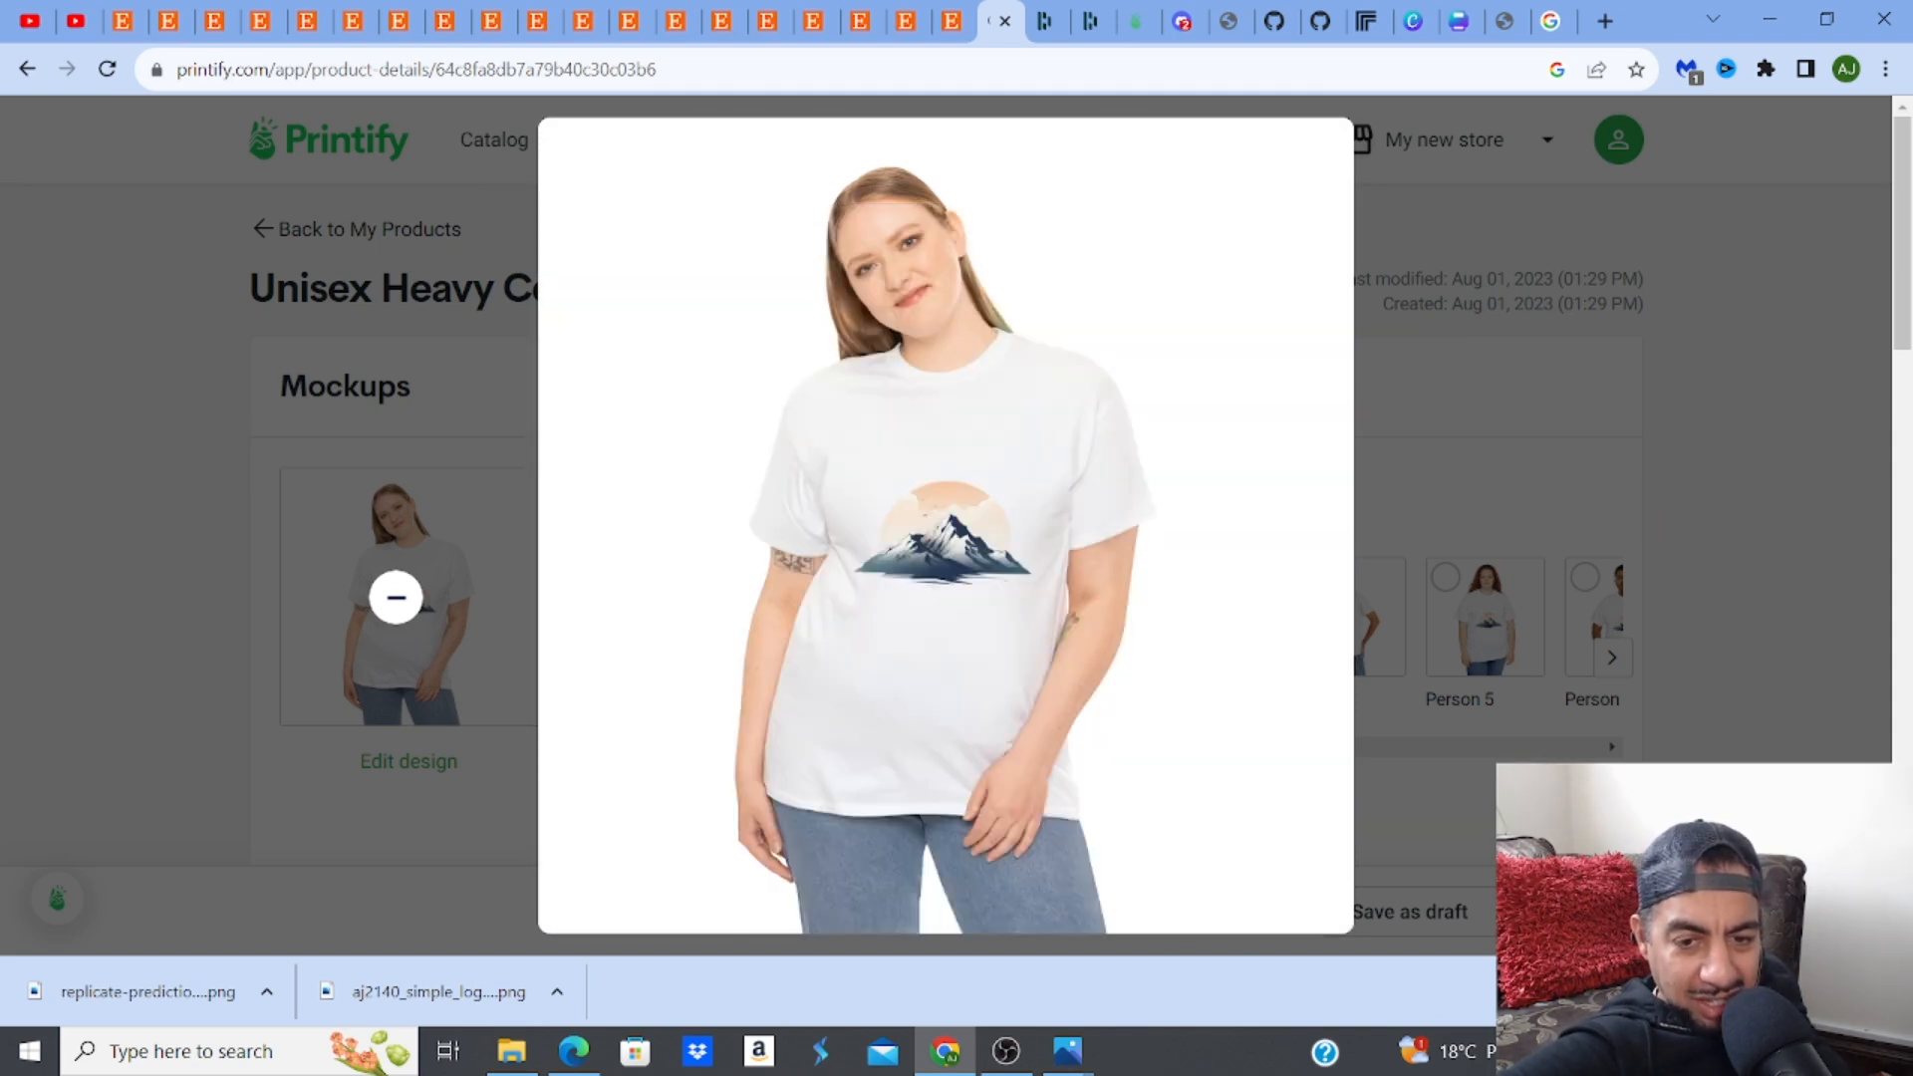
click(884, 559)
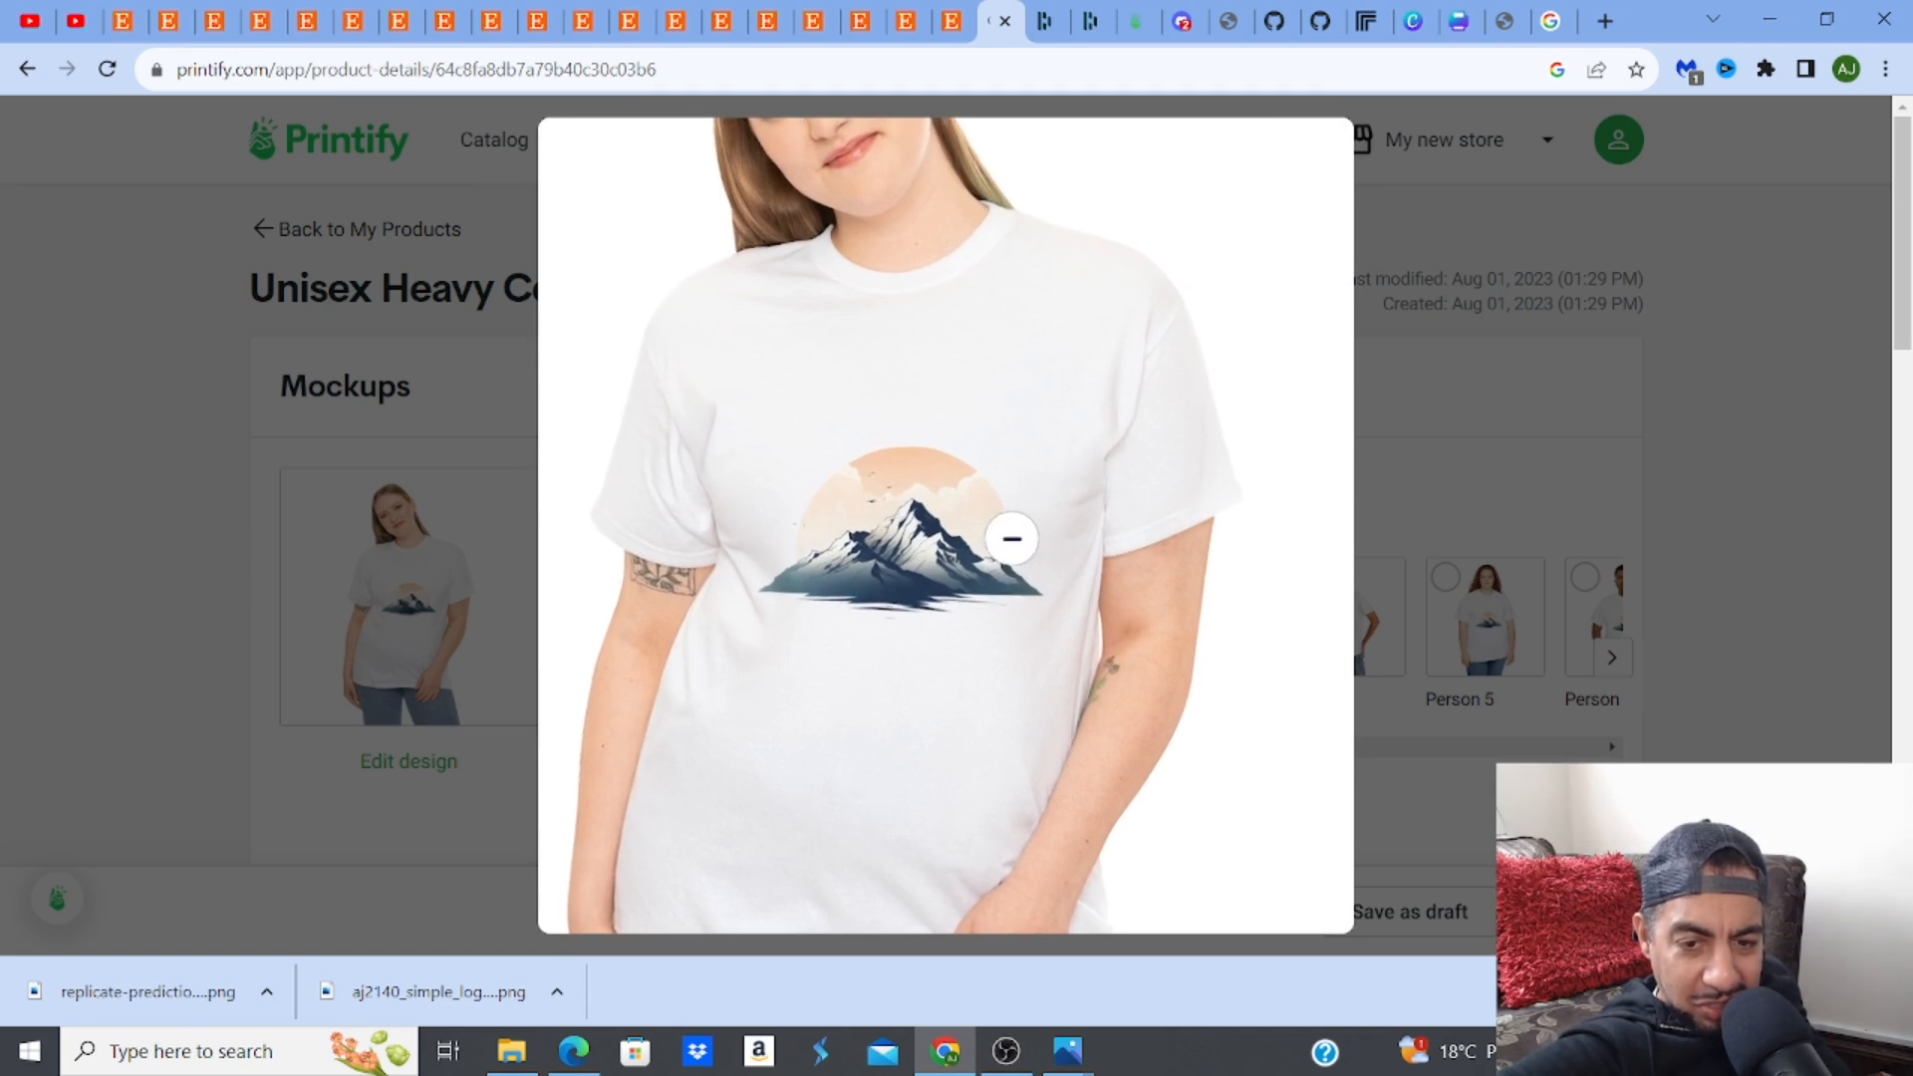
click(899, 577)
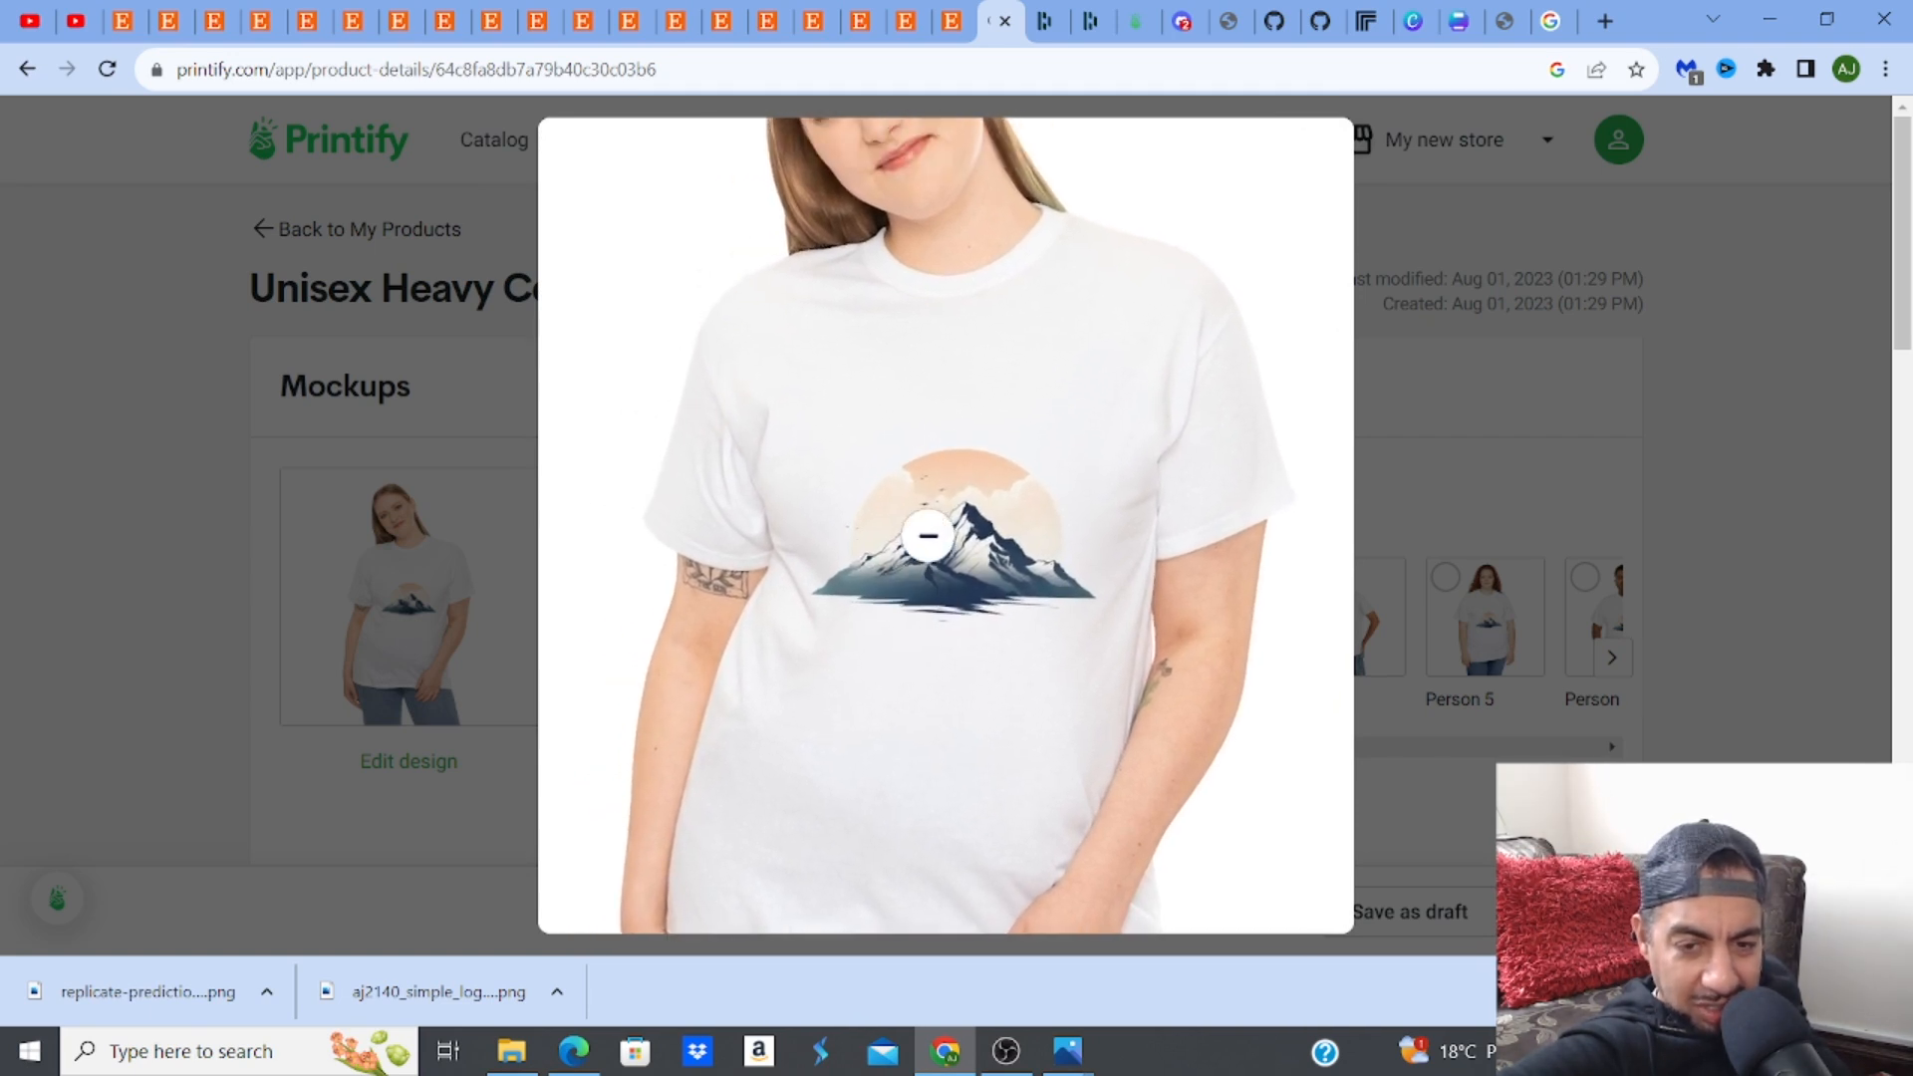
key(Escape)
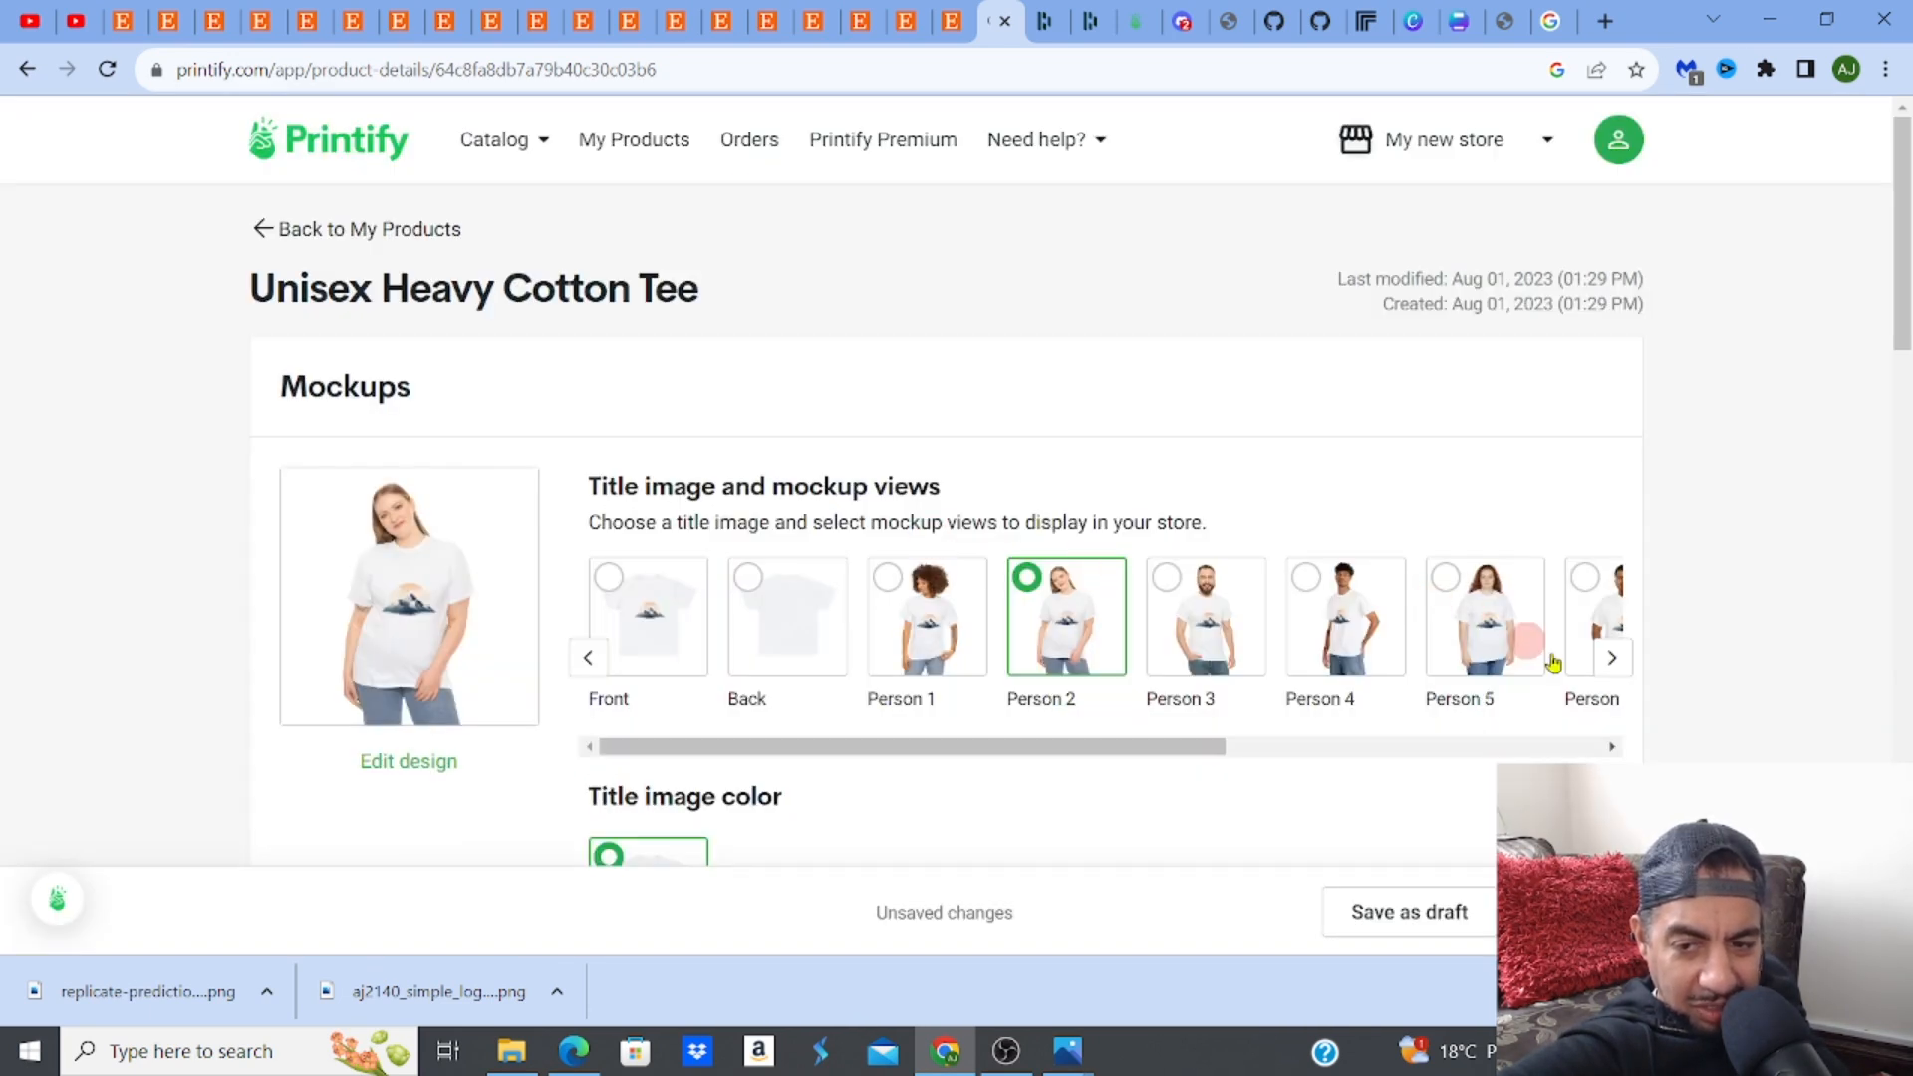
Choose the Person 6 mockup as the T-shirt's title image and inspect the logo in its enlarged view
click(1615, 659)
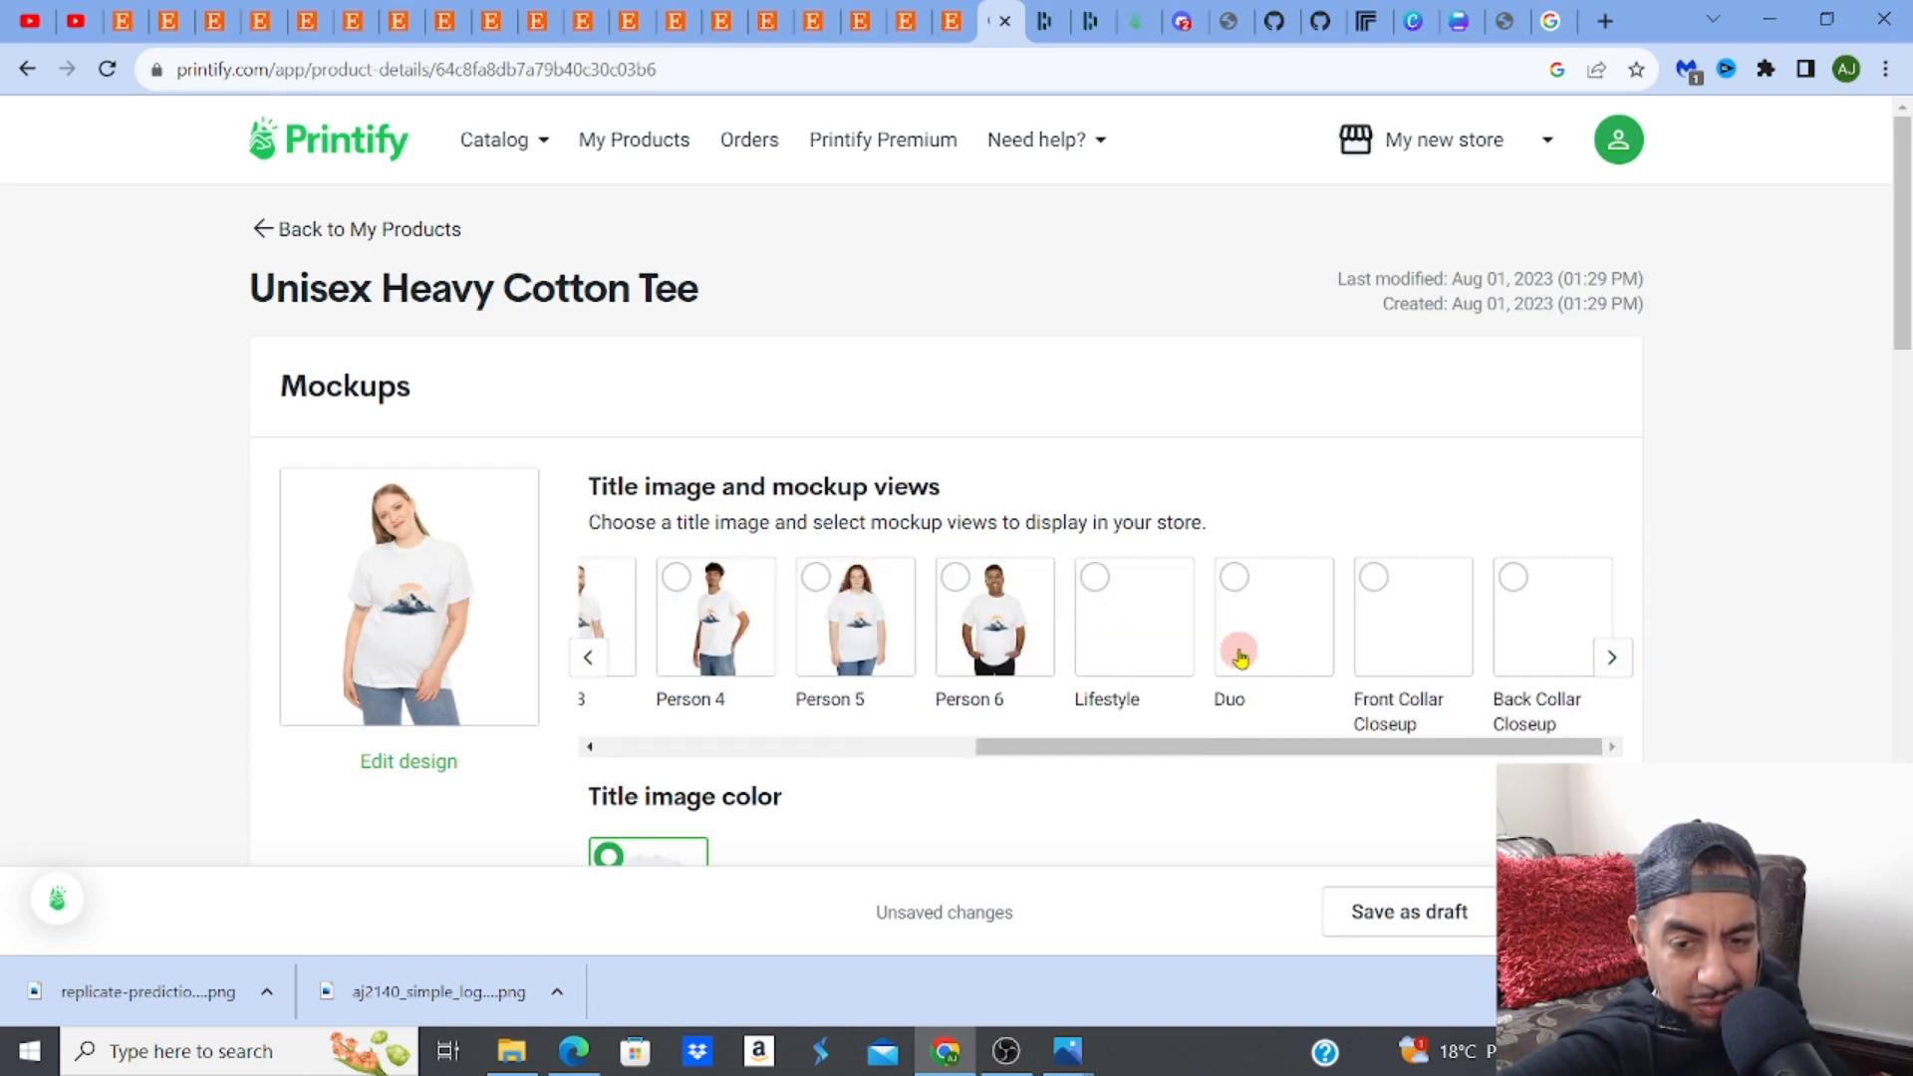
click(990, 628)
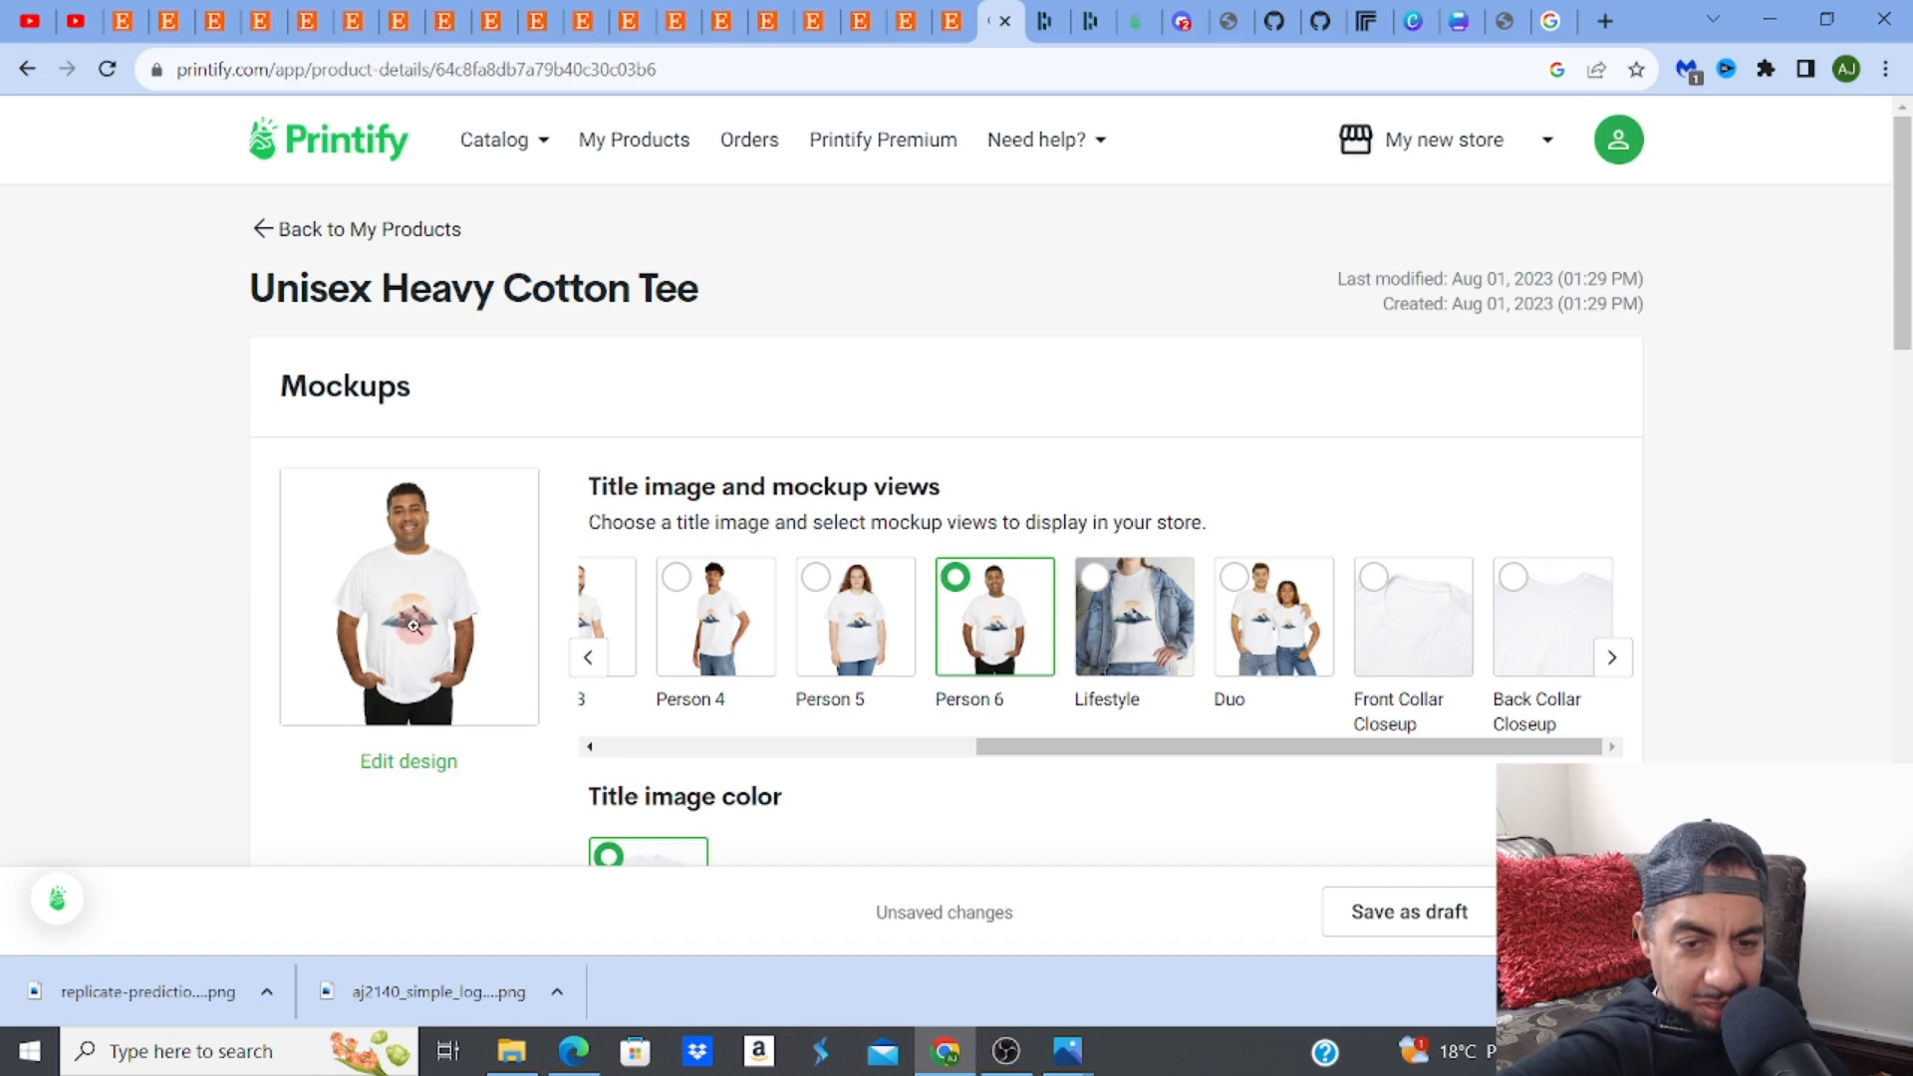
click(413, 626)
click(881, 482)
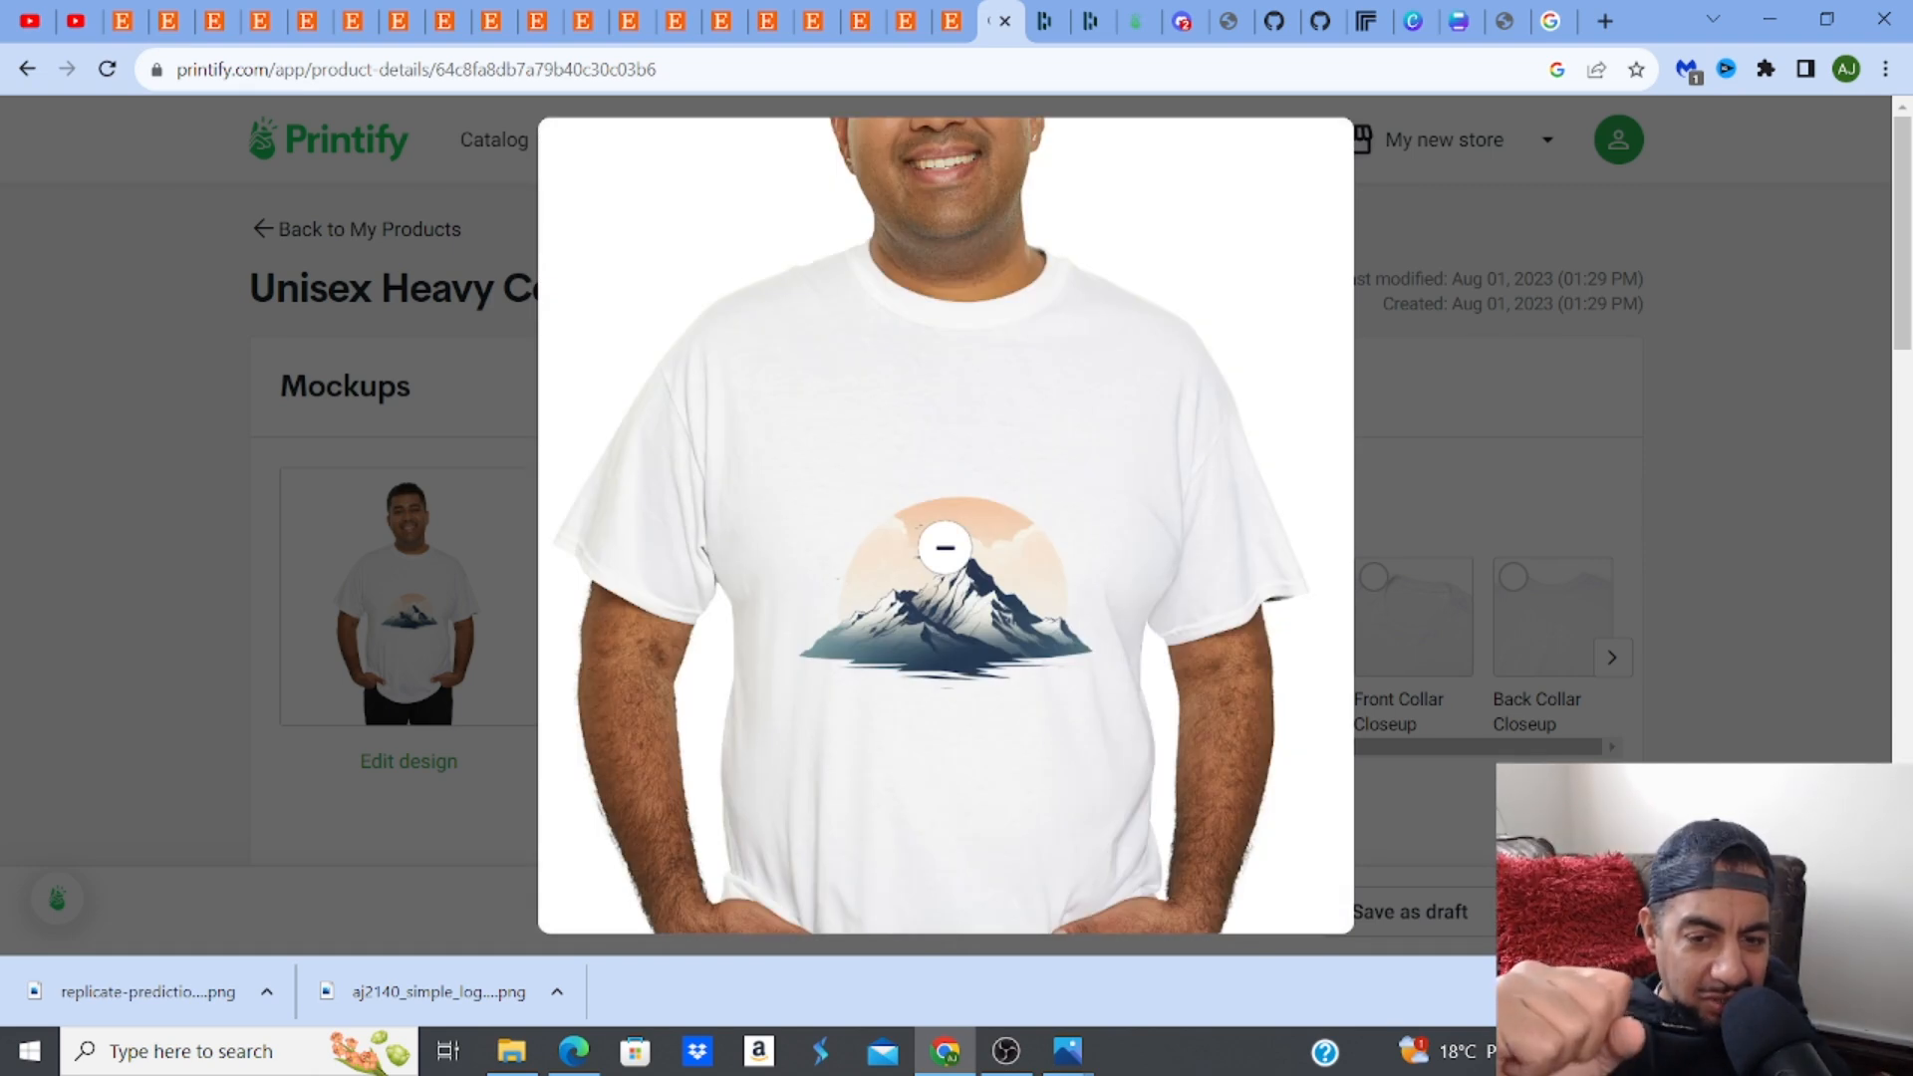
click(1144, 427)
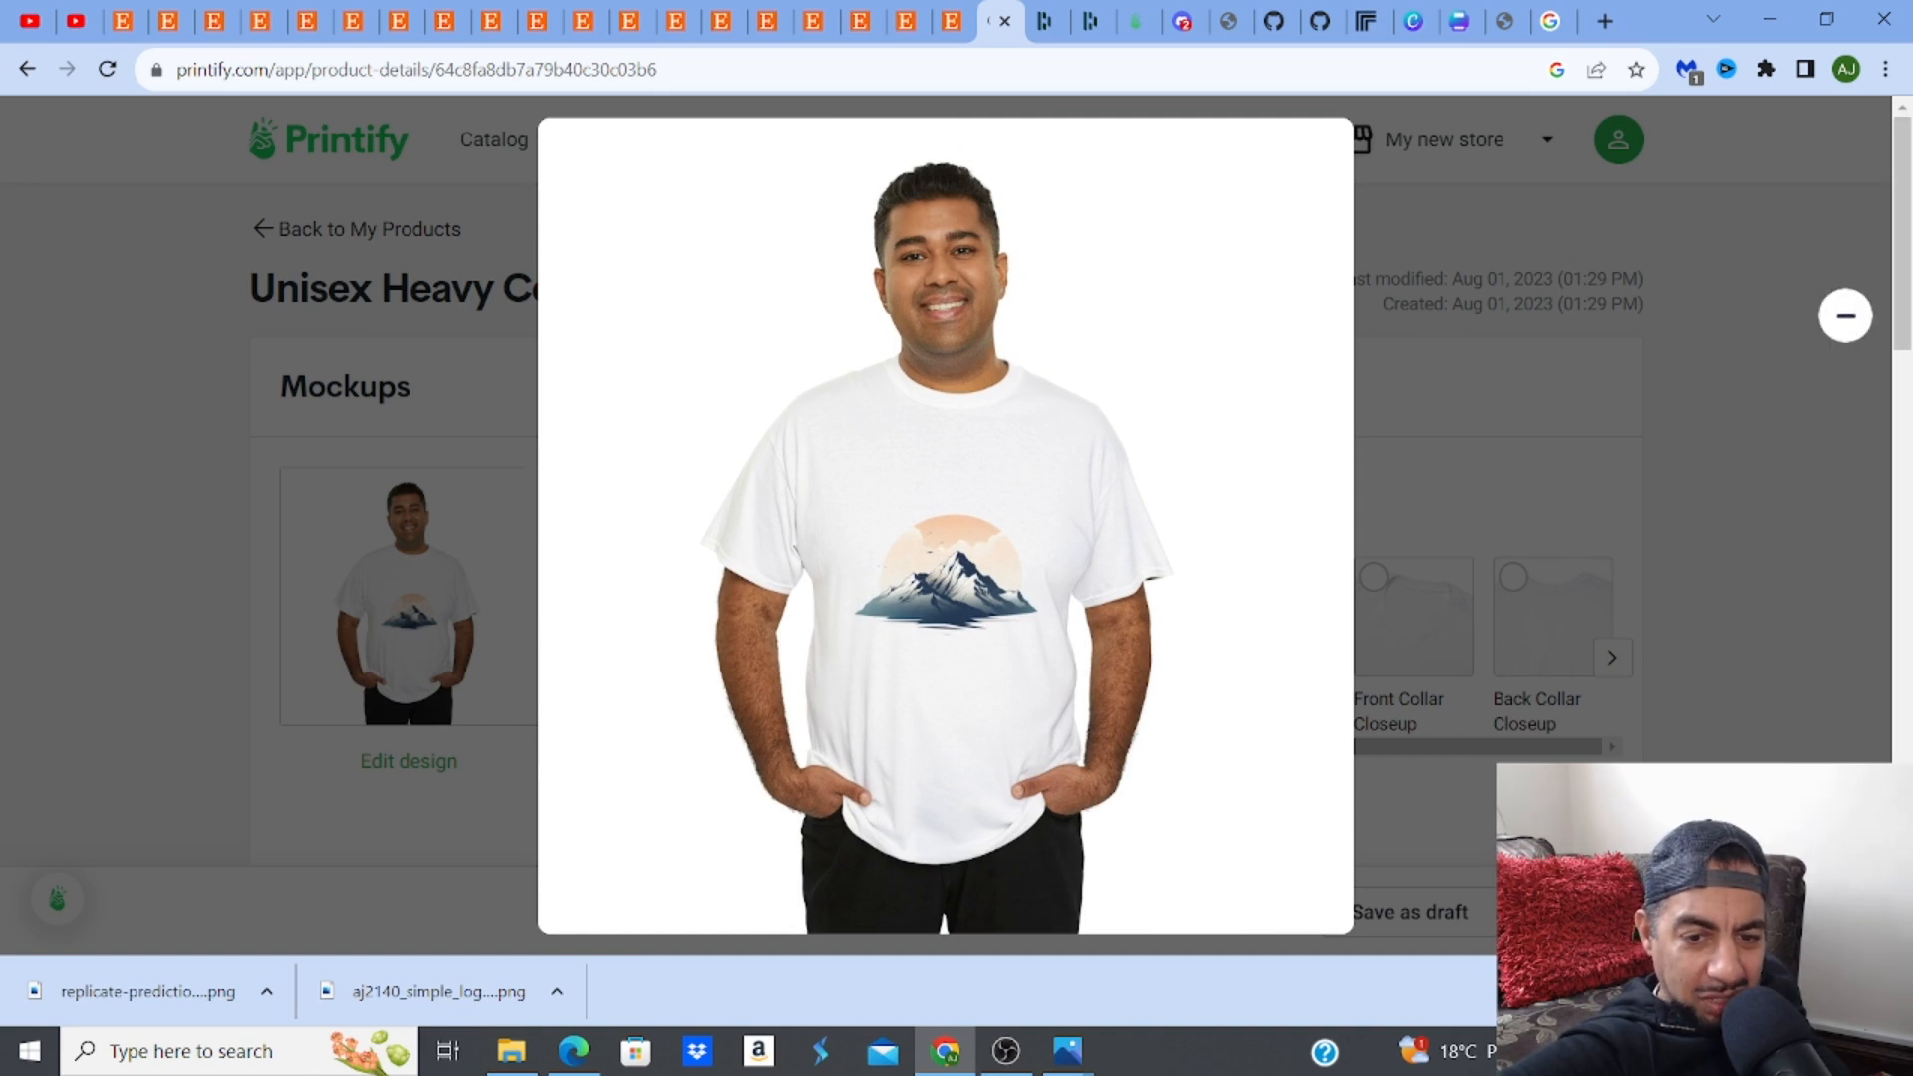
click(1847, 317)
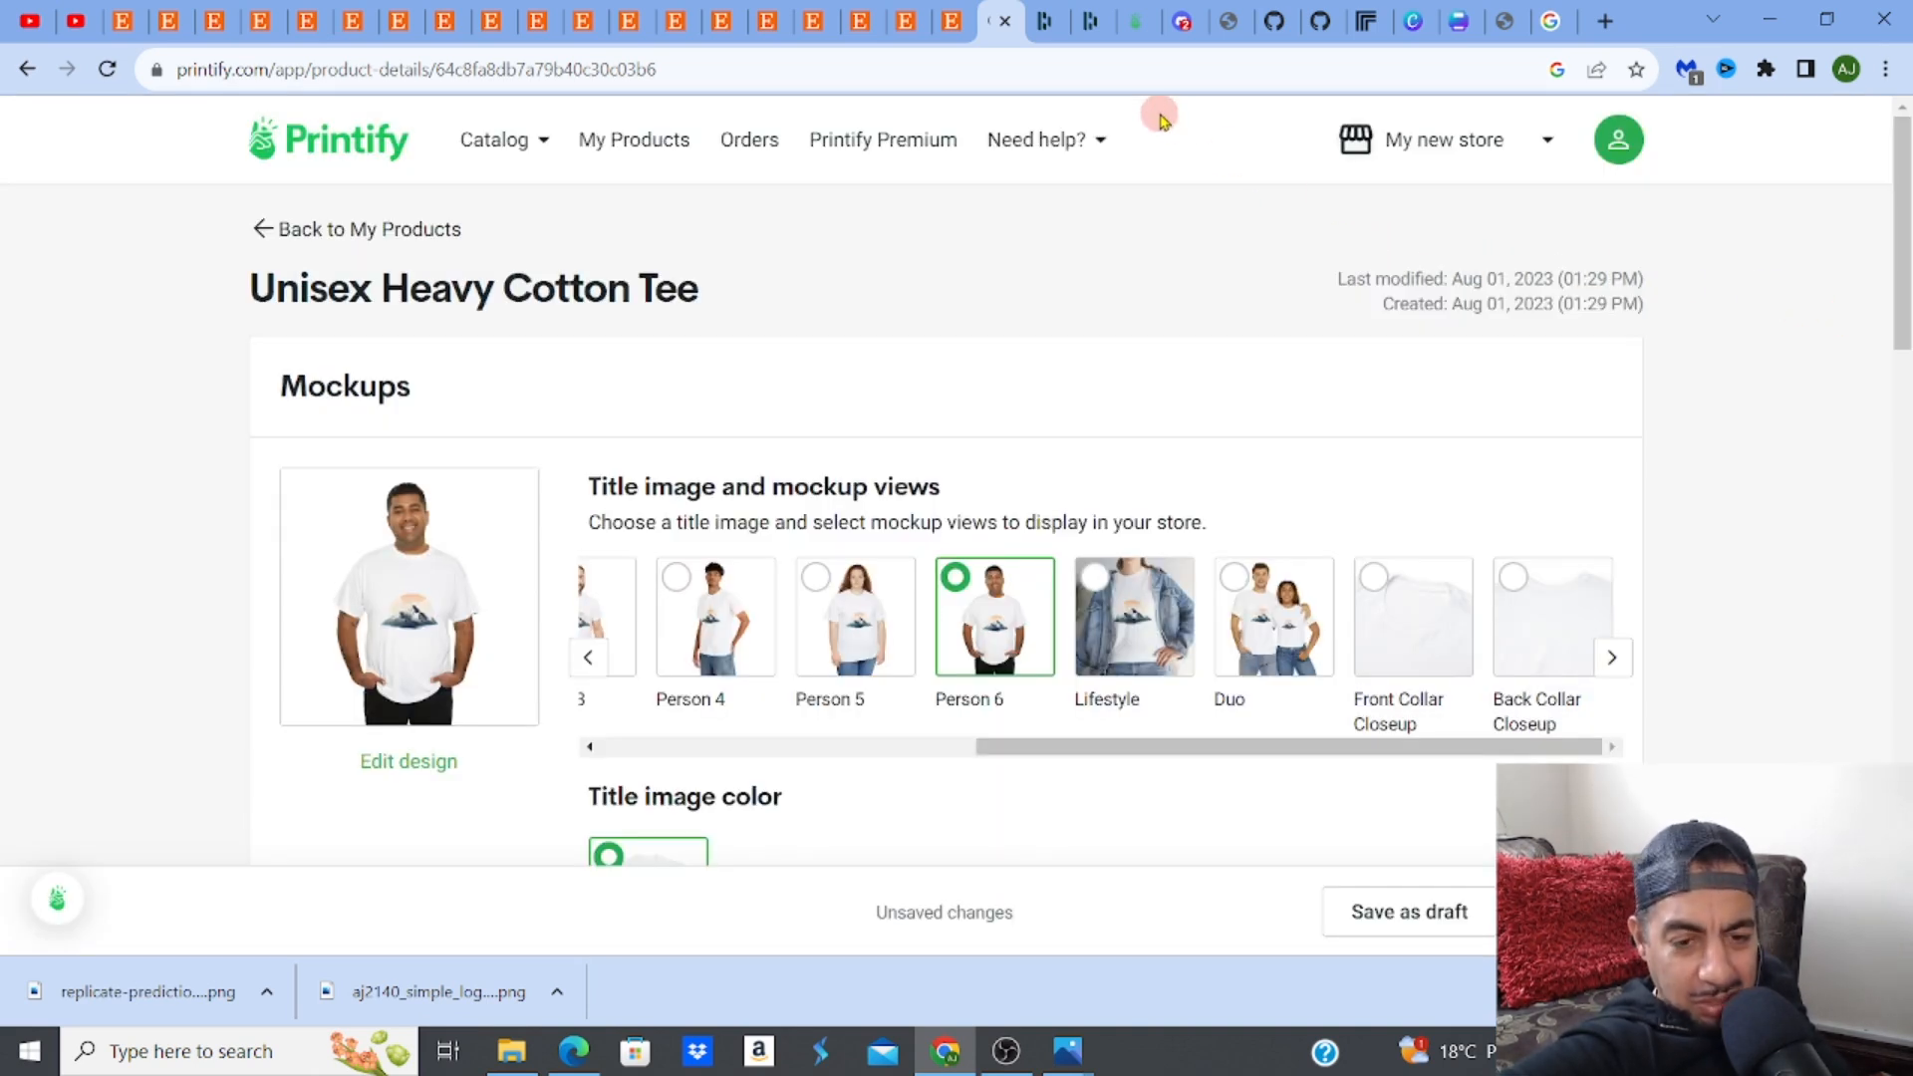
Switch to Discord and copy the prompt text of the upscaled mountain logo message in the jts channel
click(1188, 34)
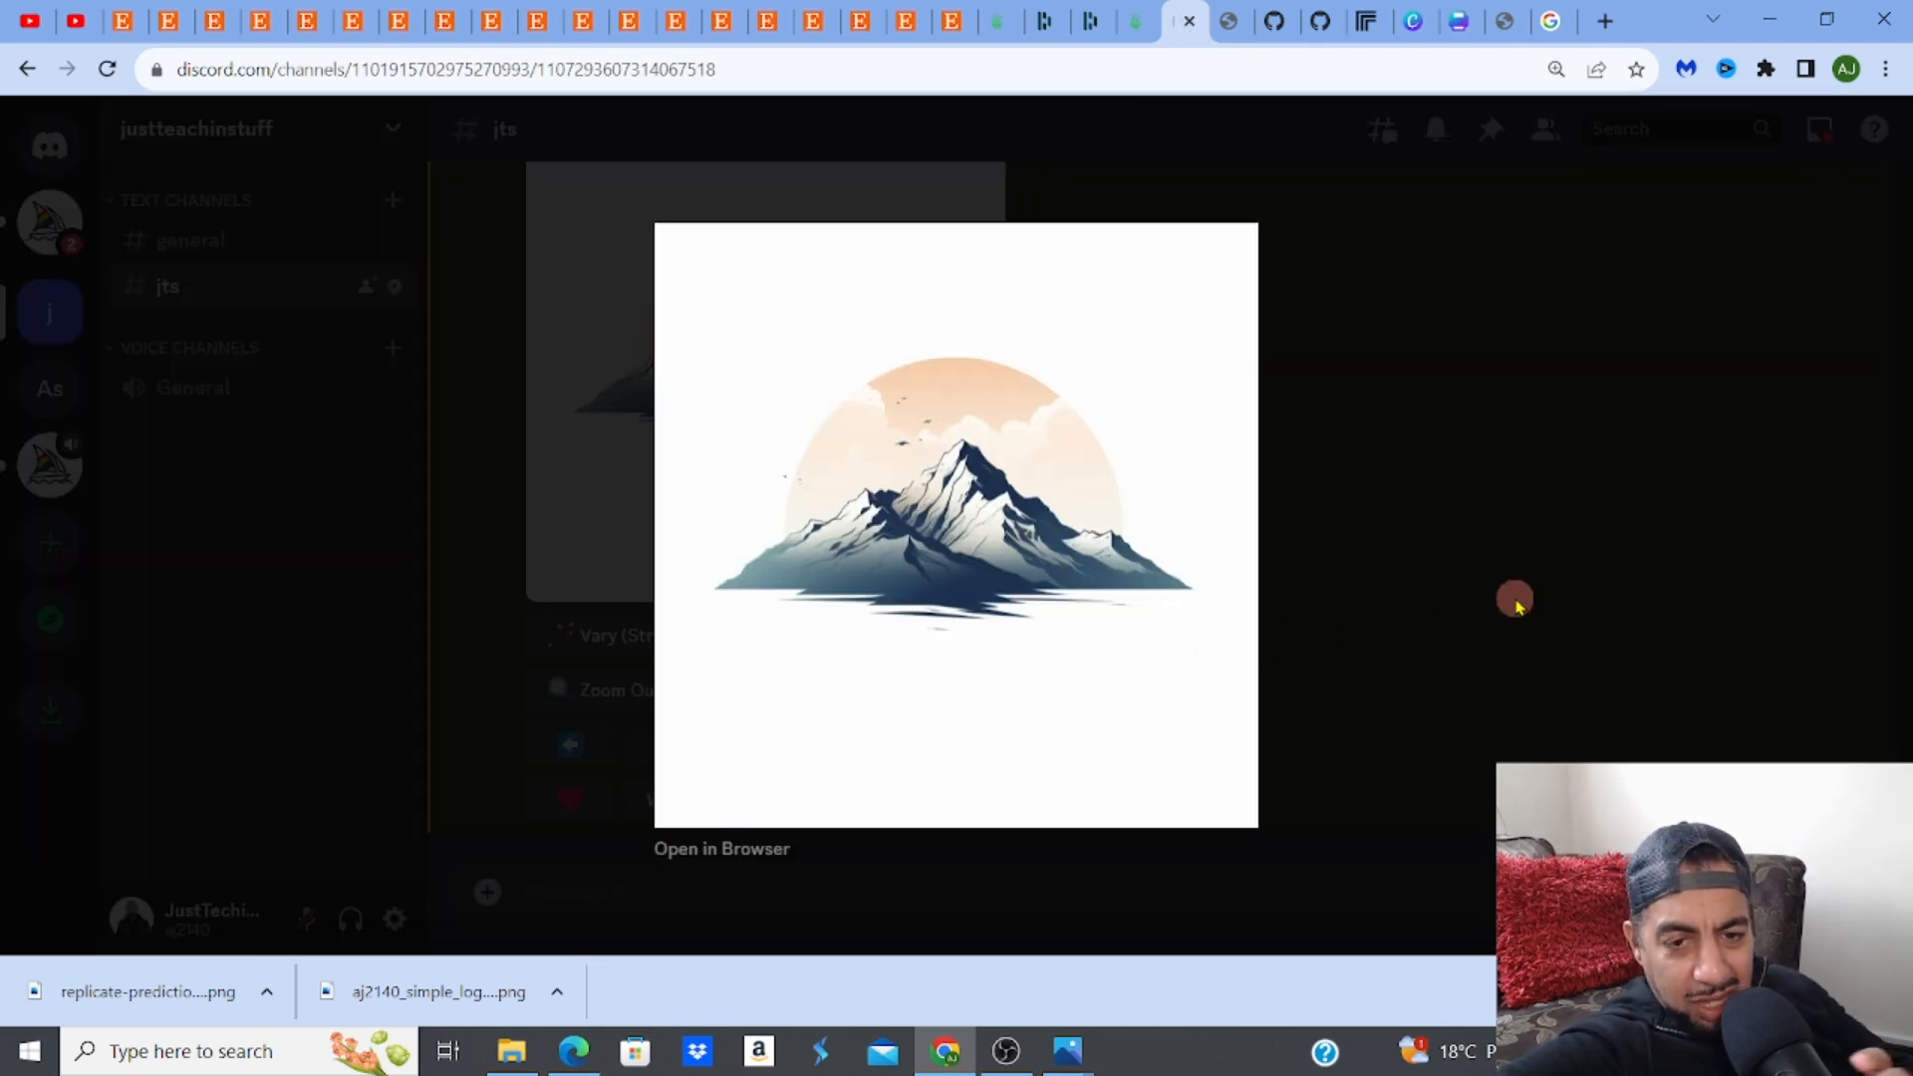
click(1515, 603)
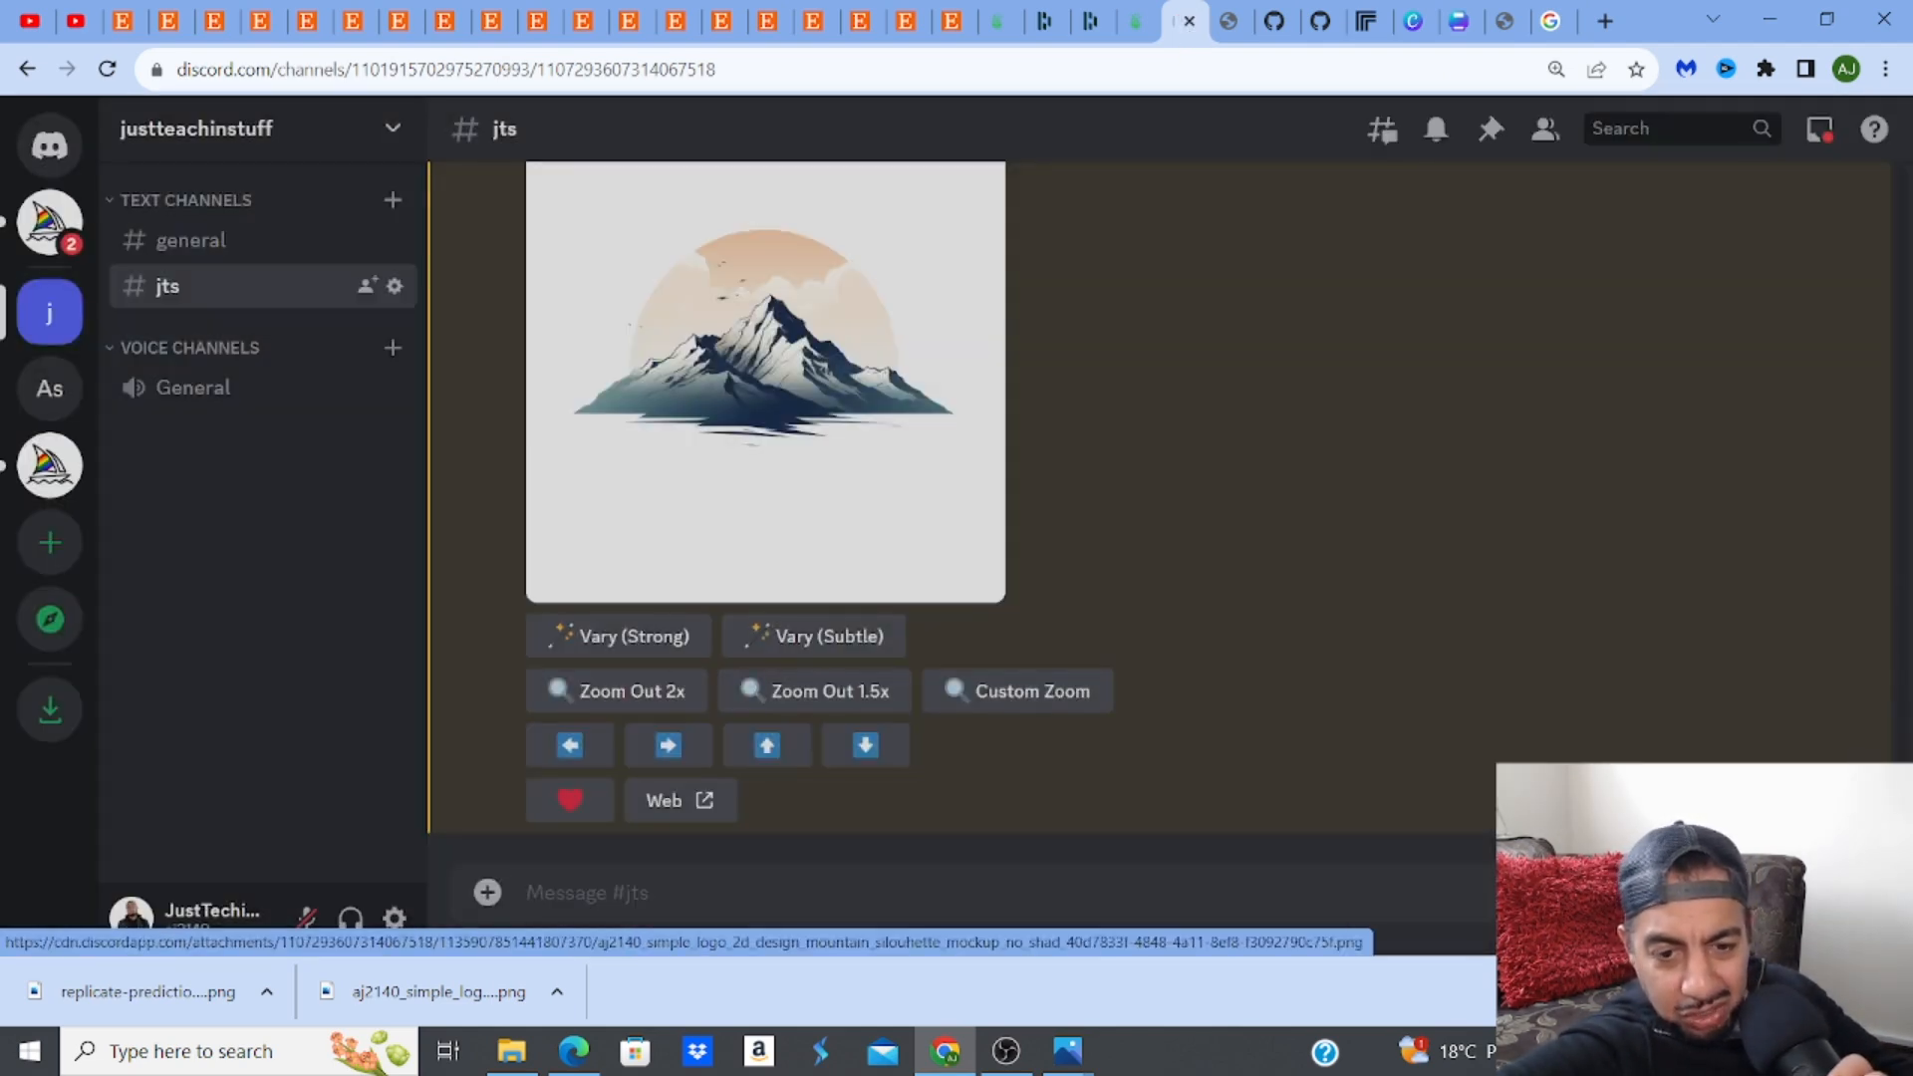
scroll(765, 449, up, 5)
scroll(1161, 511, down, 3)
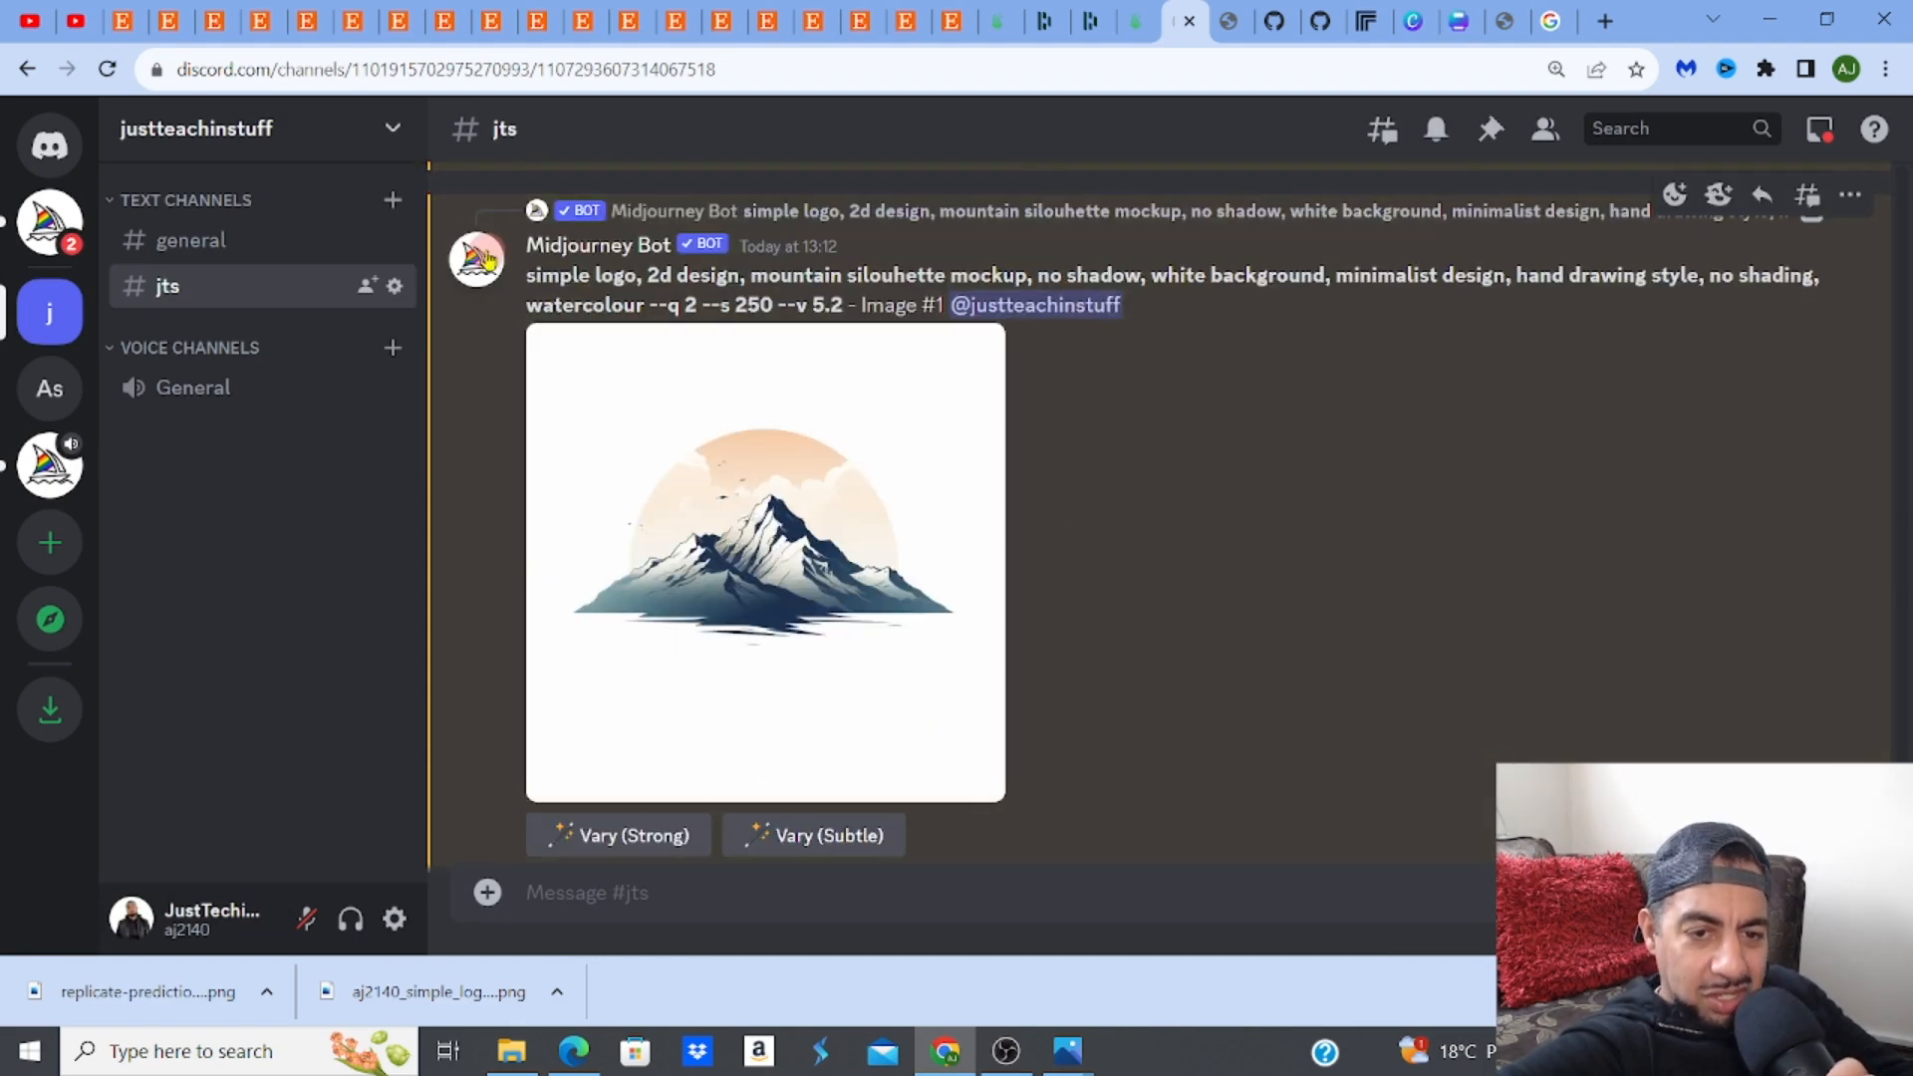
drag(528, 282, 849, 282)
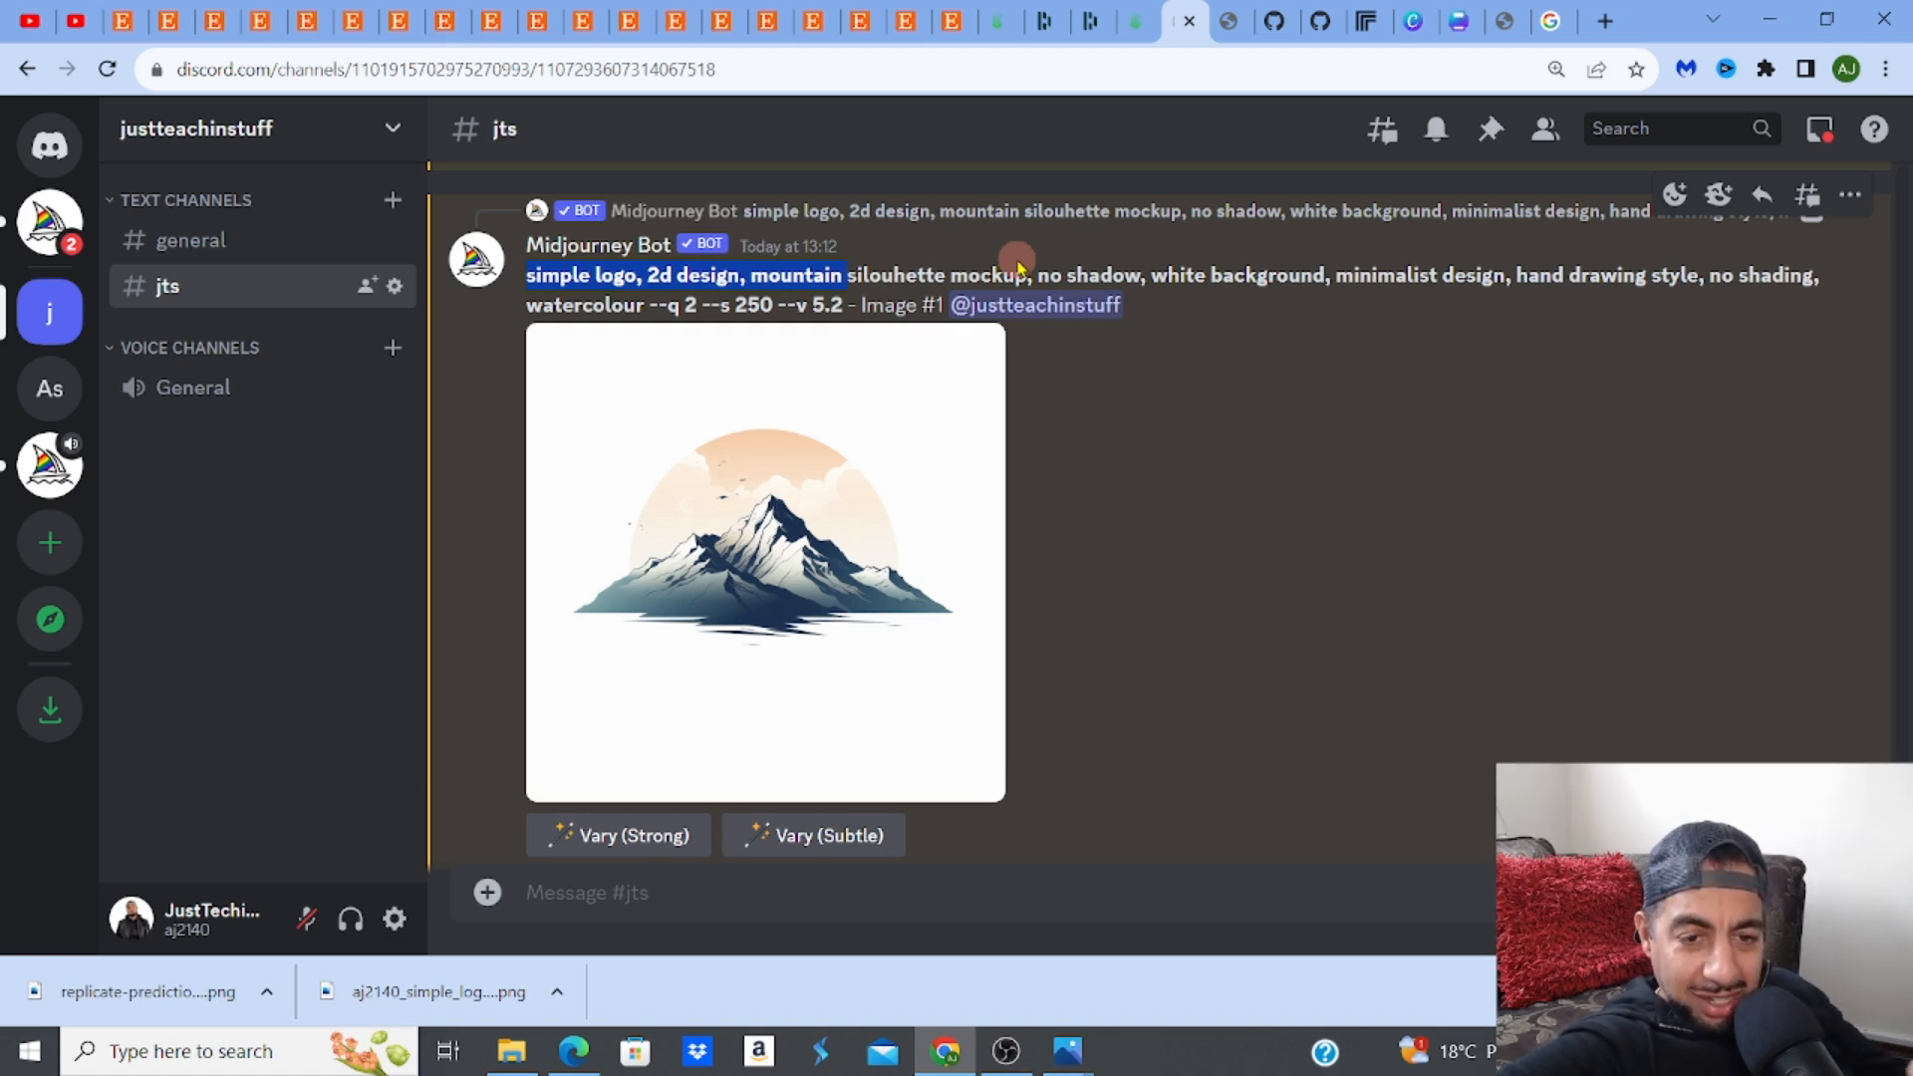
click(799, 271)
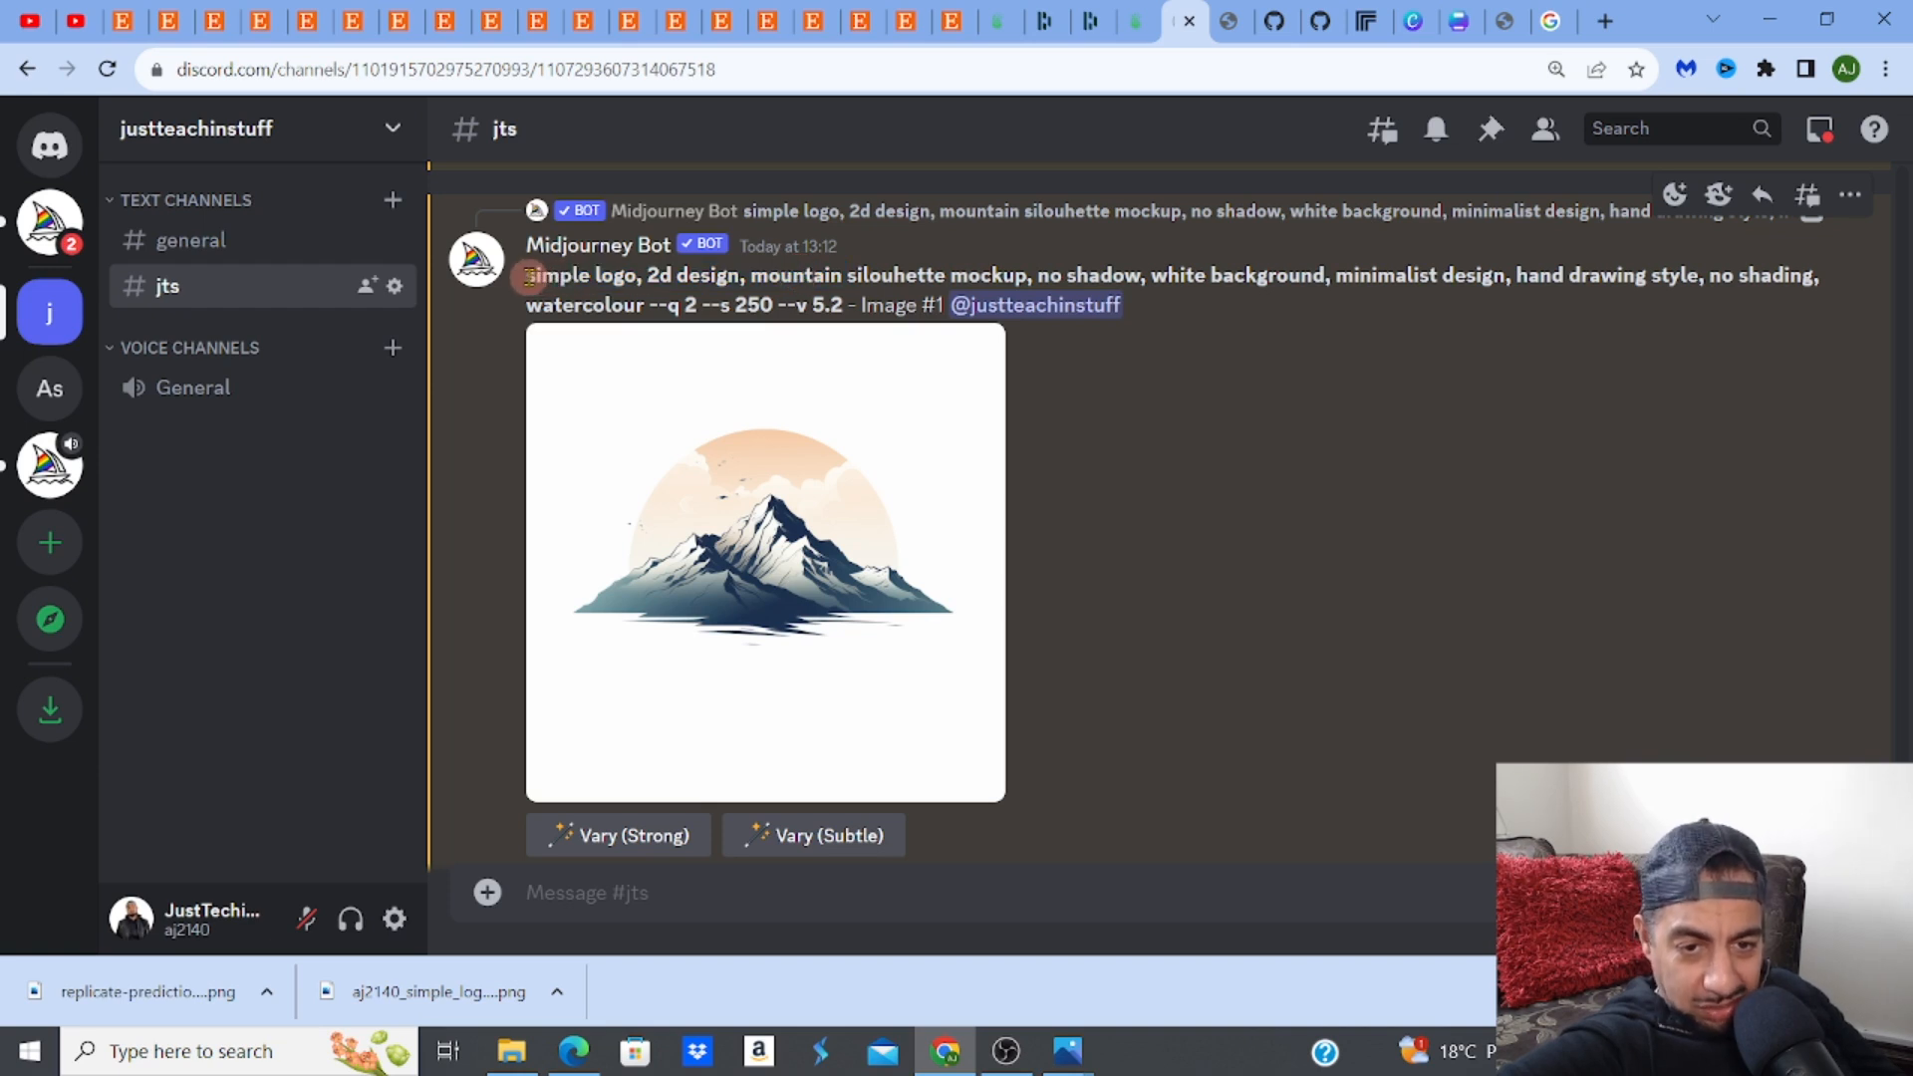
drag(529, 277, 644, 307)
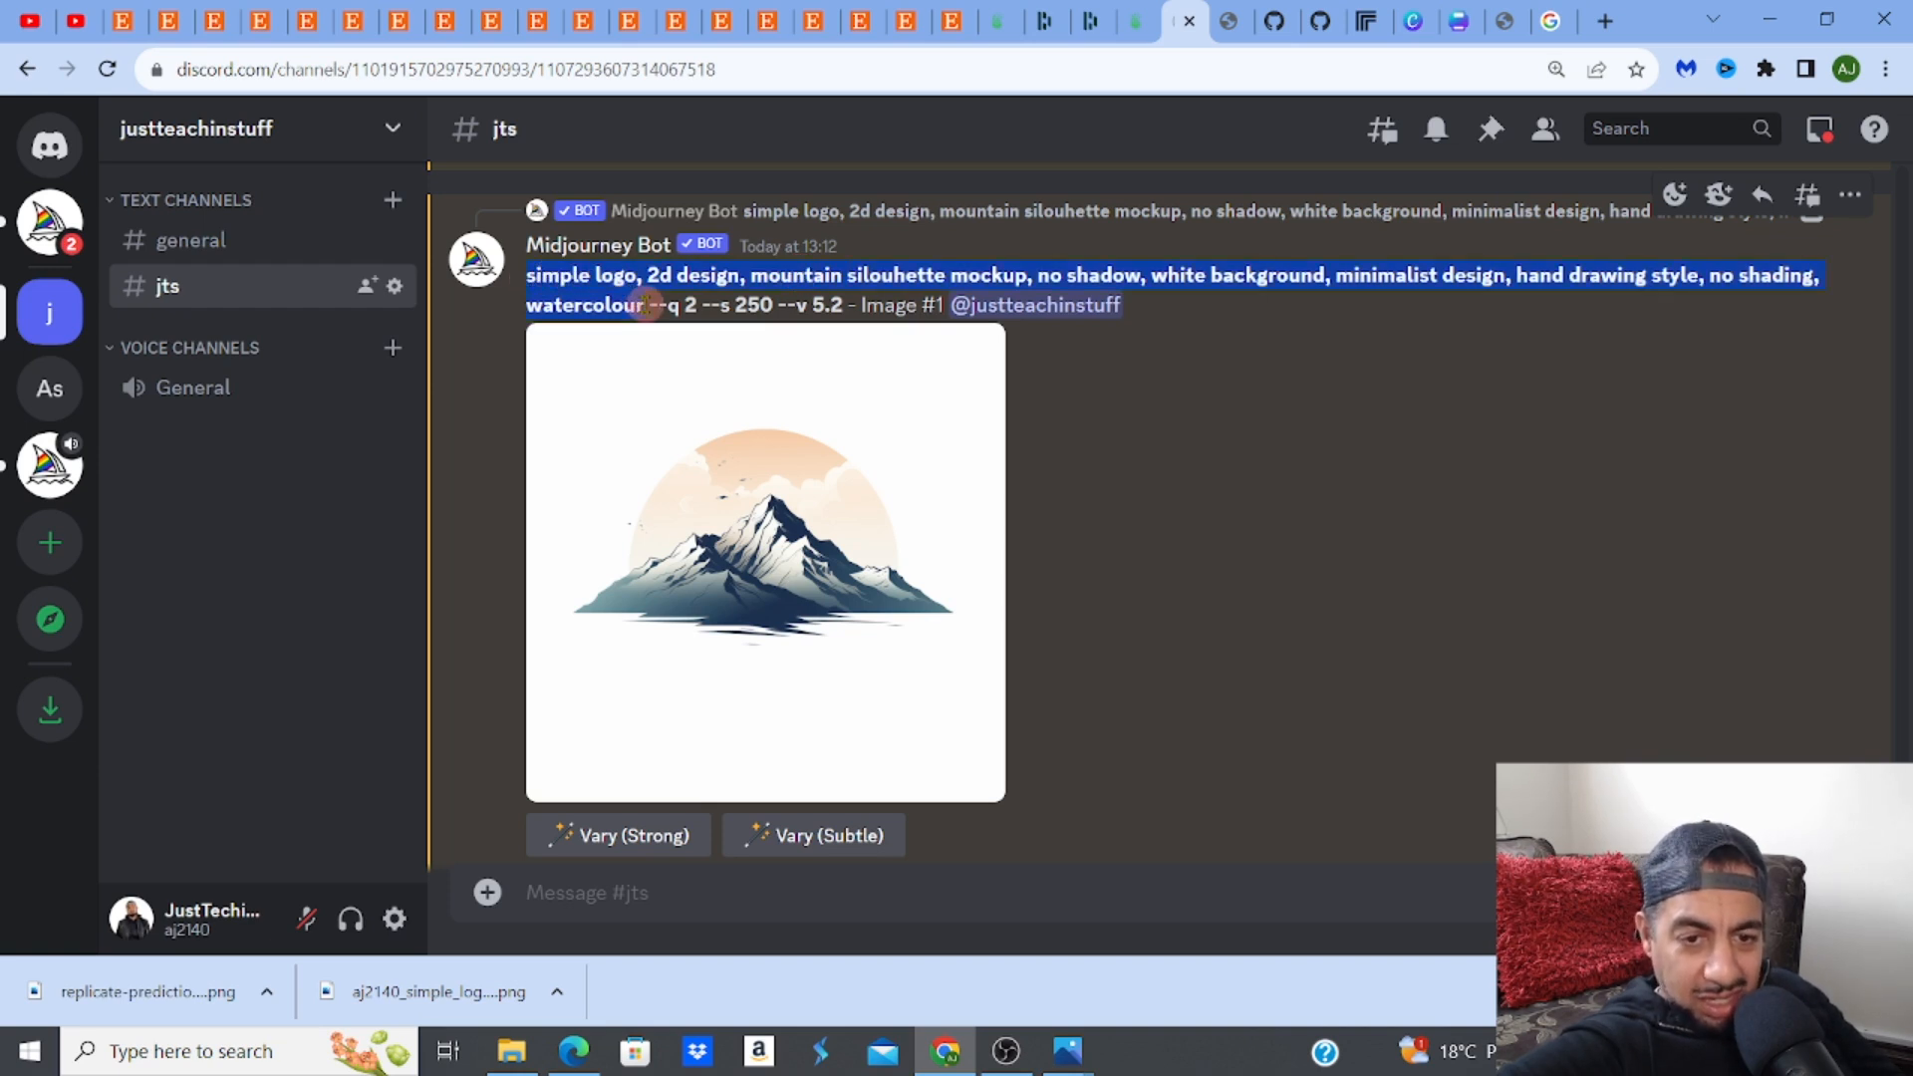
right_click(597, 277)
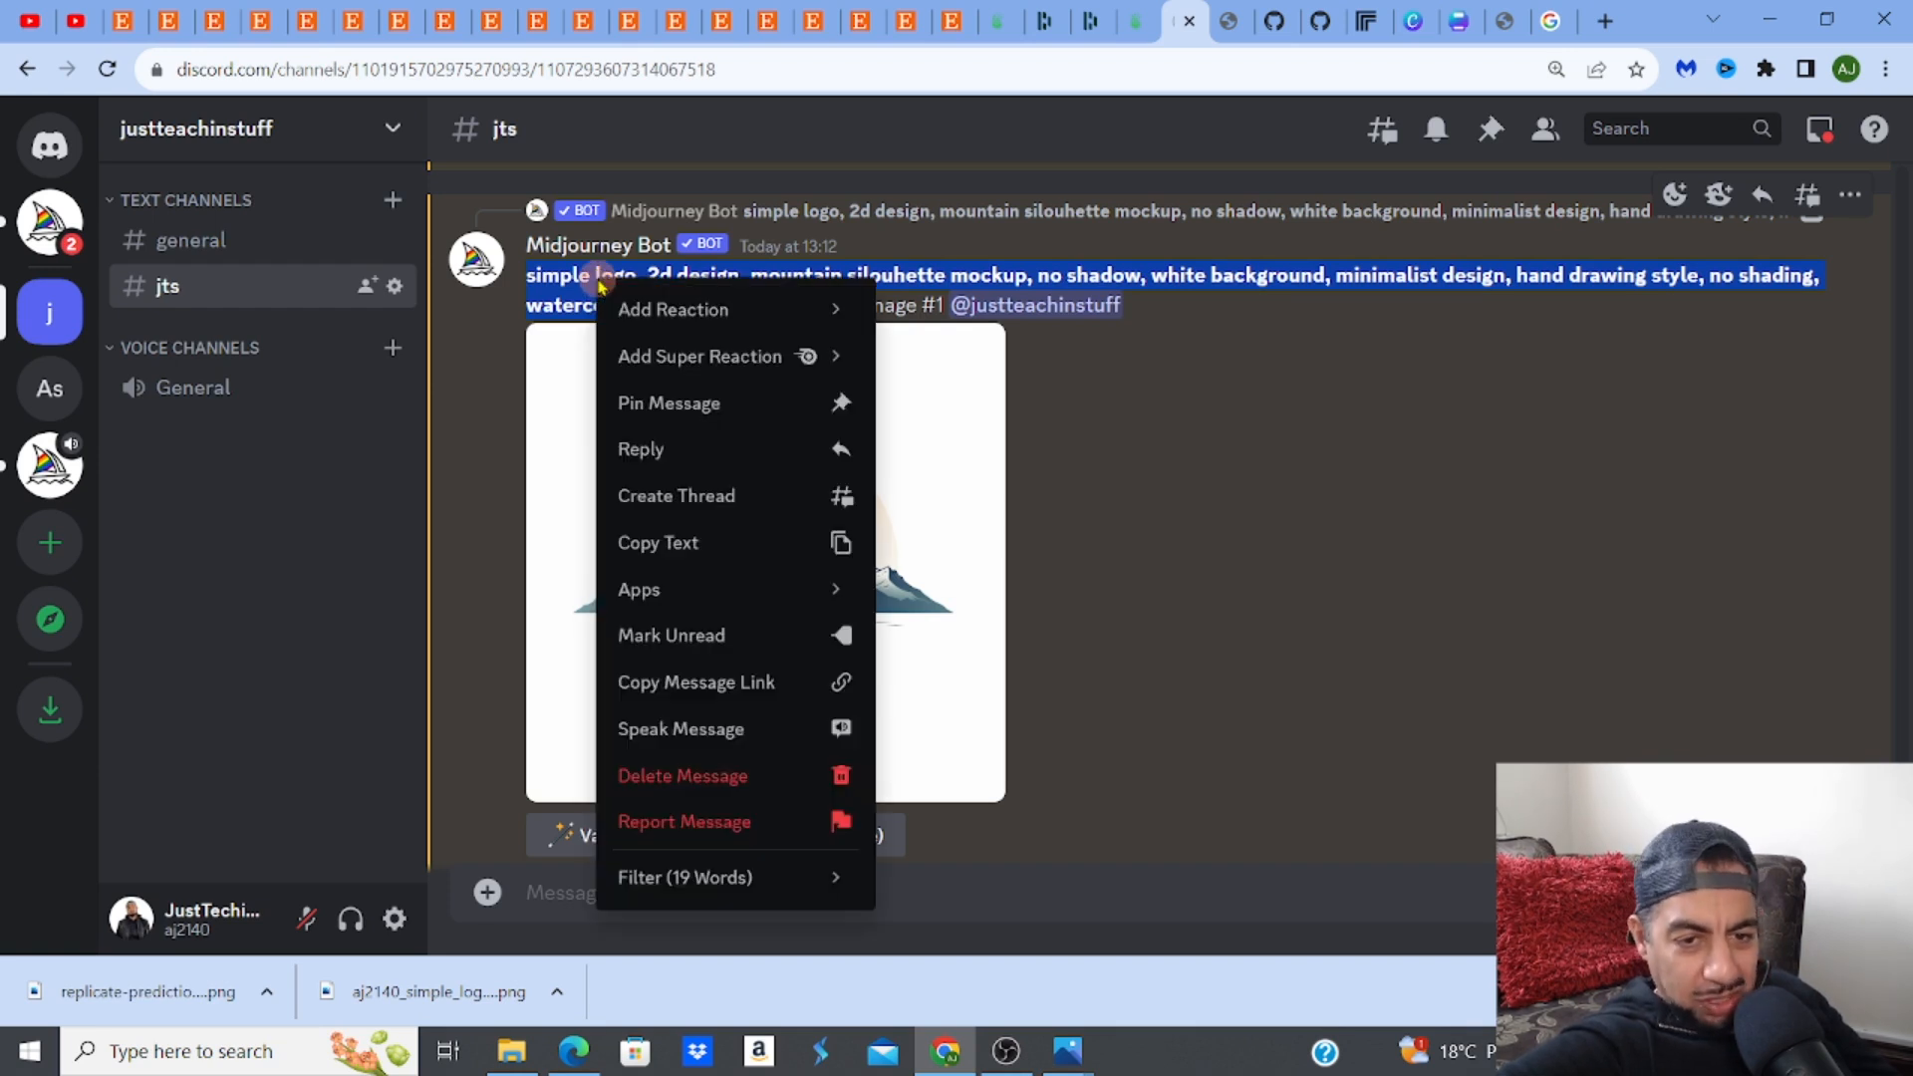
click(639, 545)
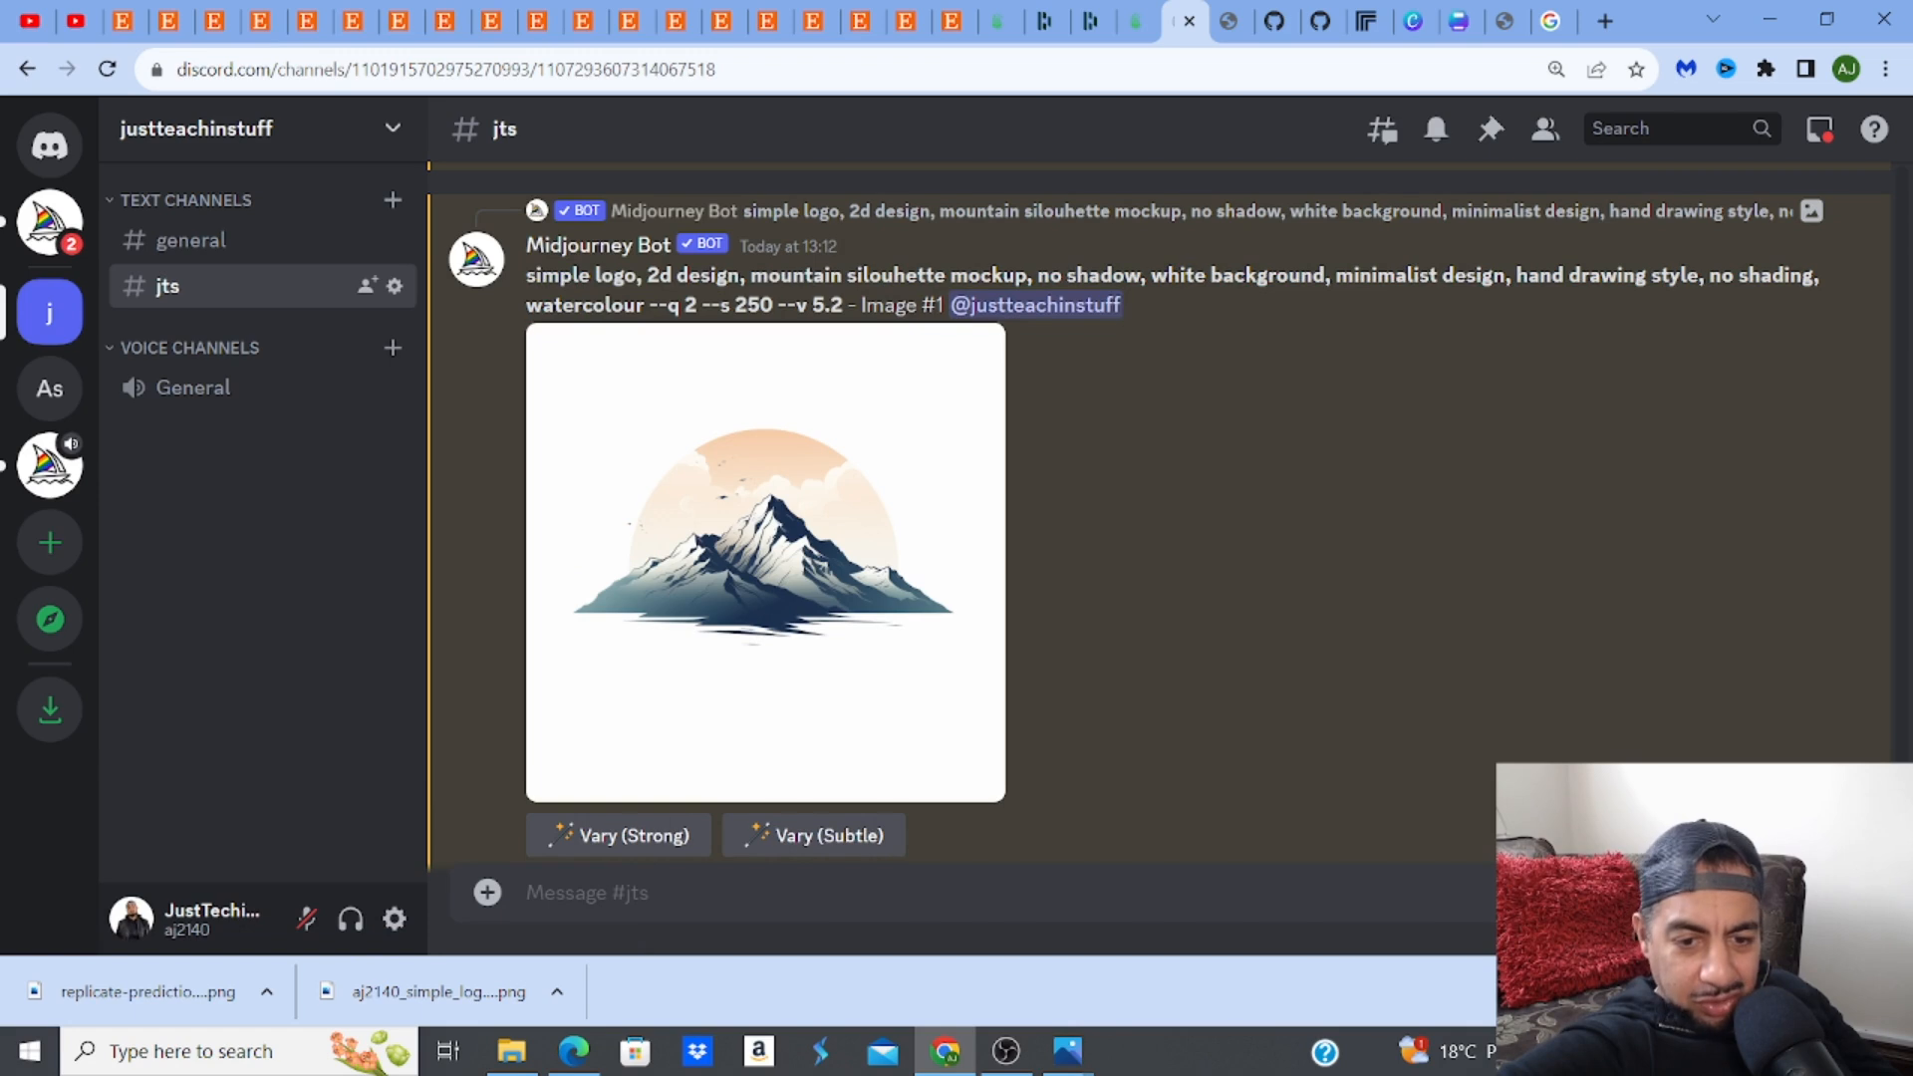
Start a Midjourney /imagine command and paste the copied mountain logo text as its prompt
click(796, 889)
text(/)
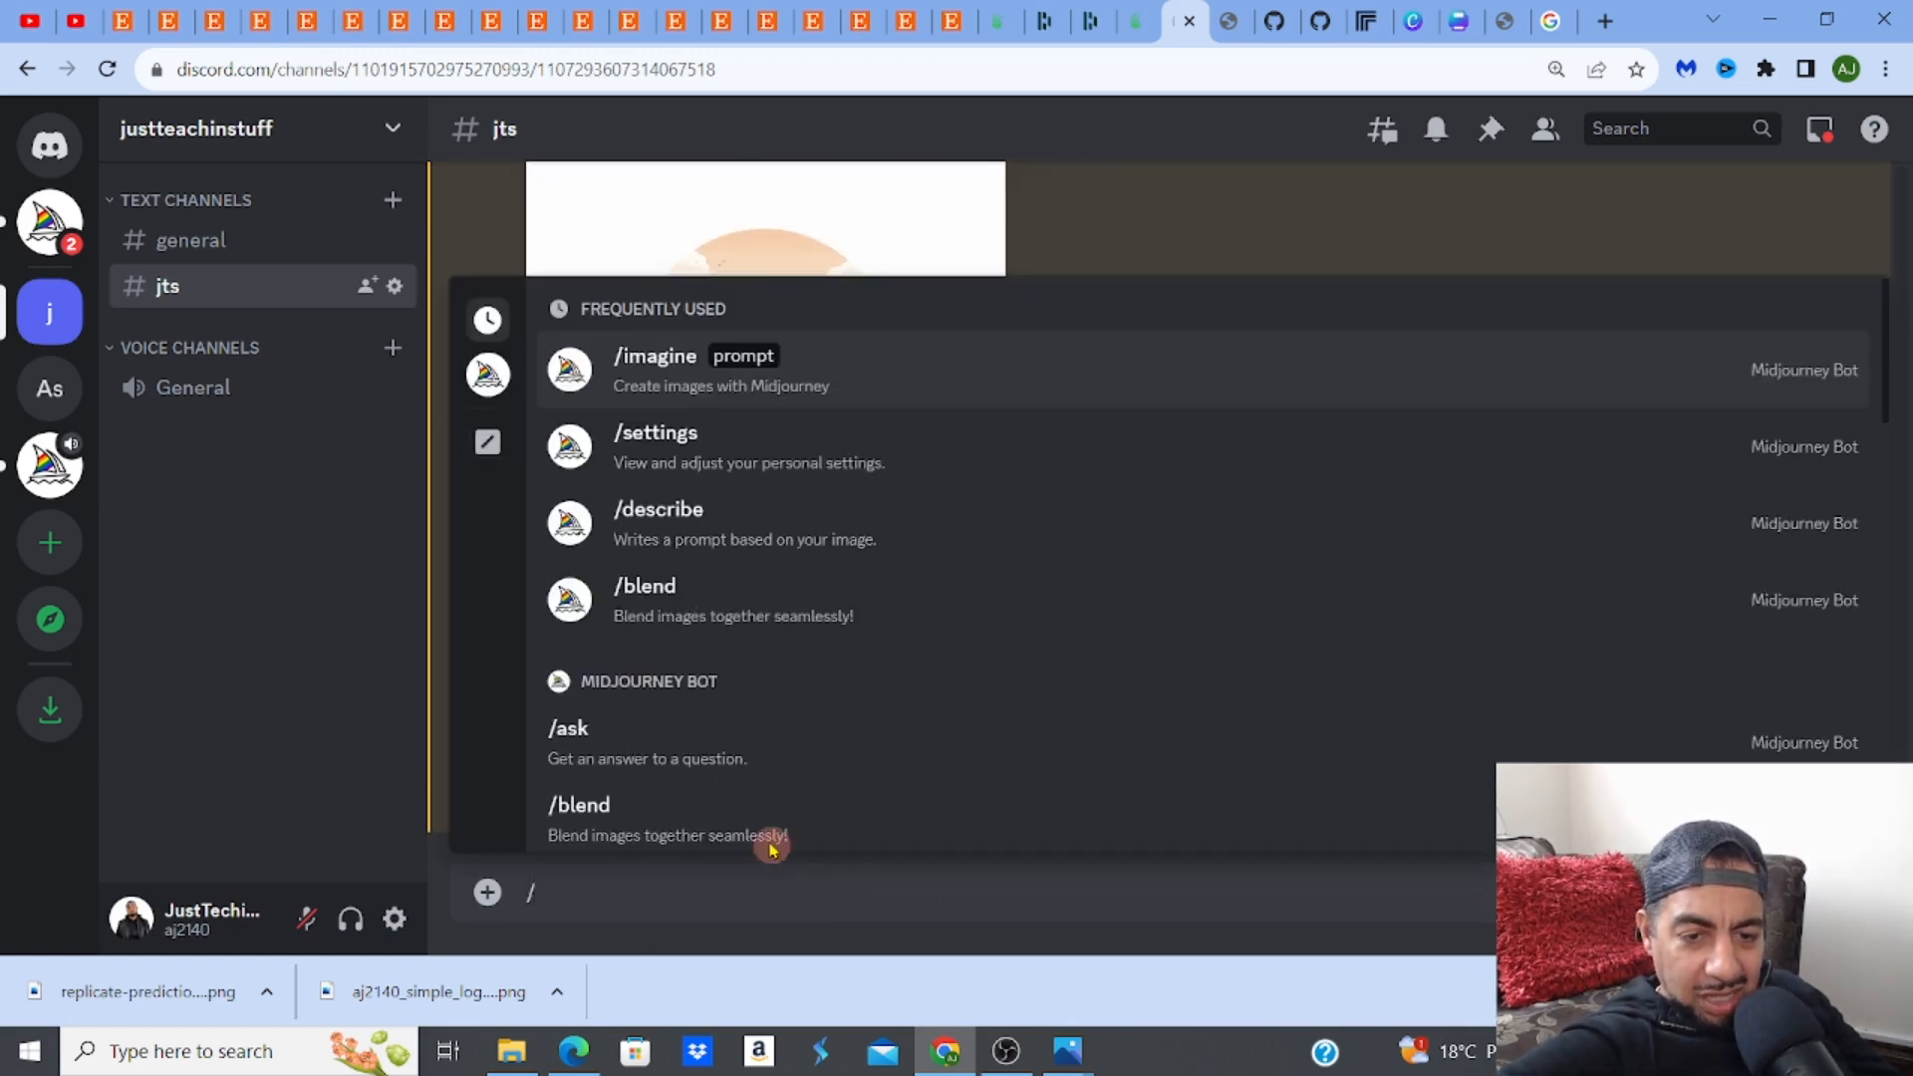
click(666, 392)
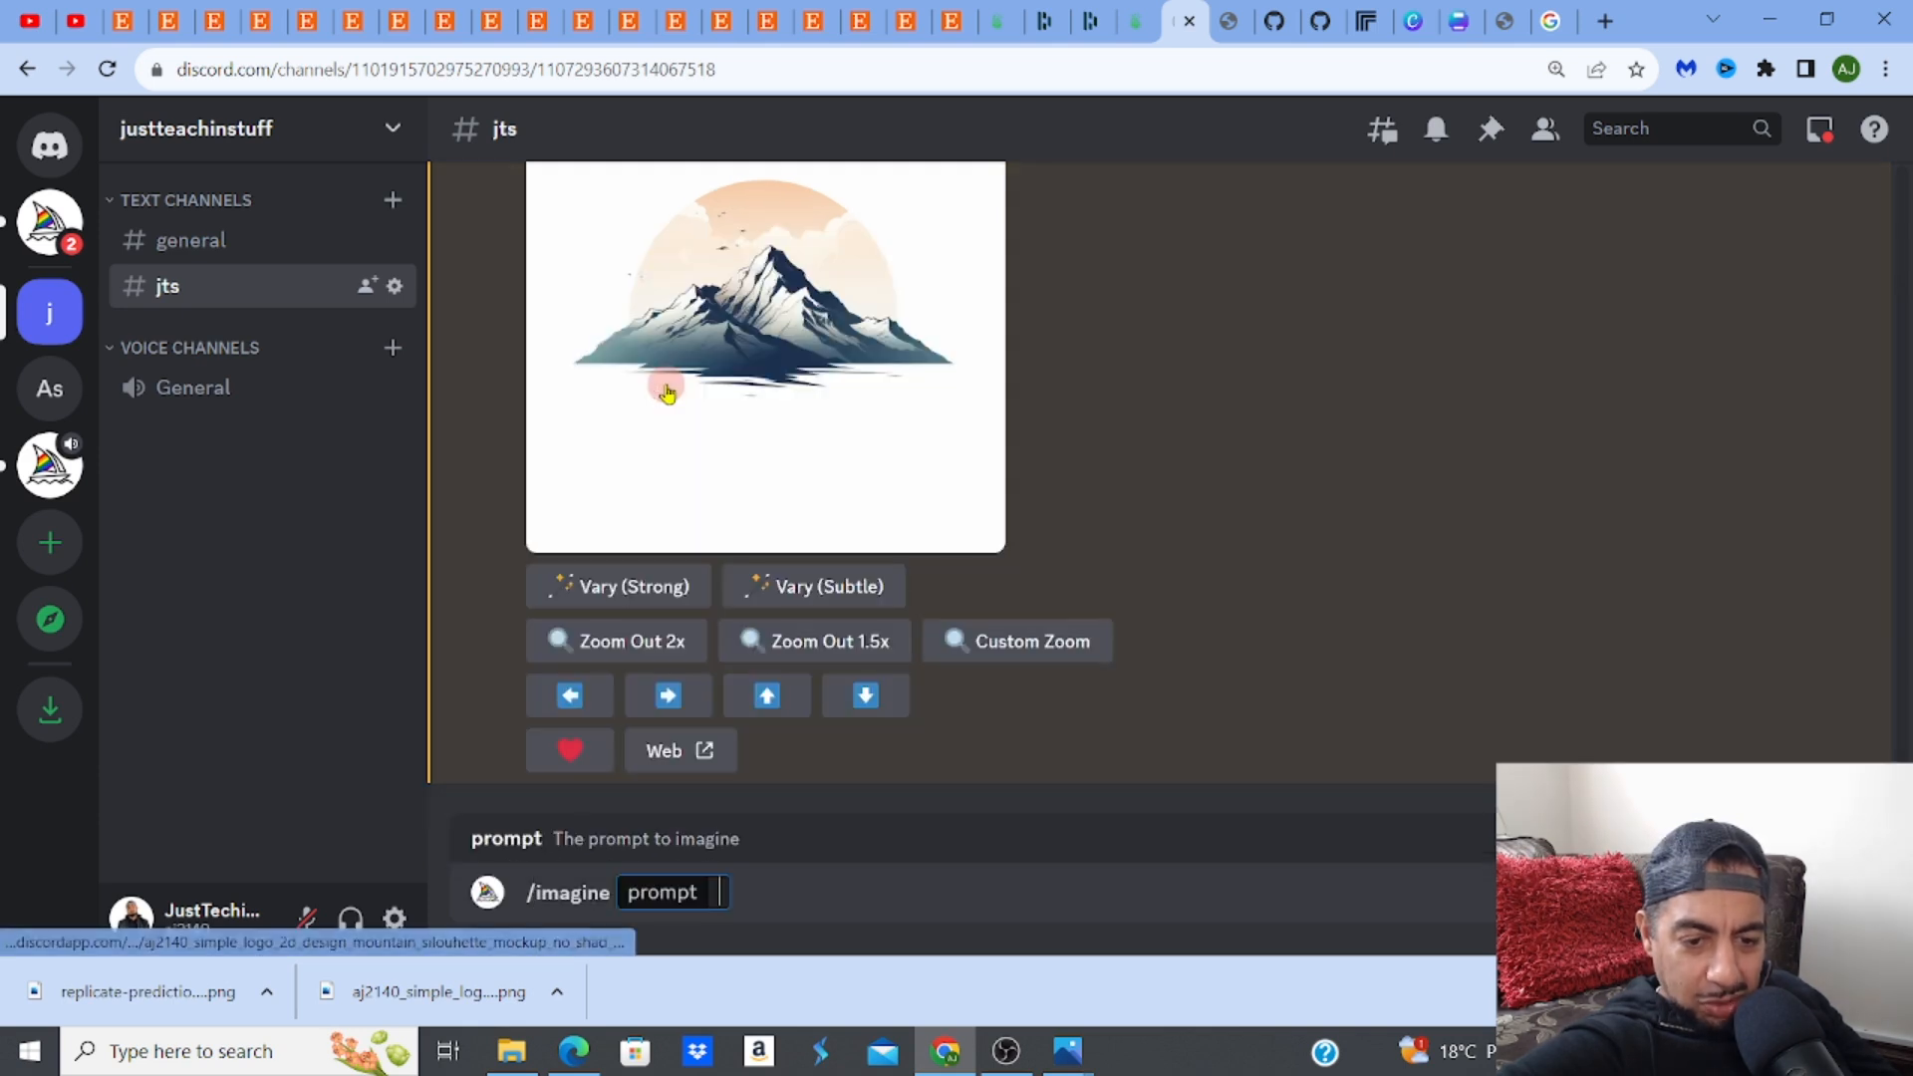
right_click(717, 892)
click(759, 662)
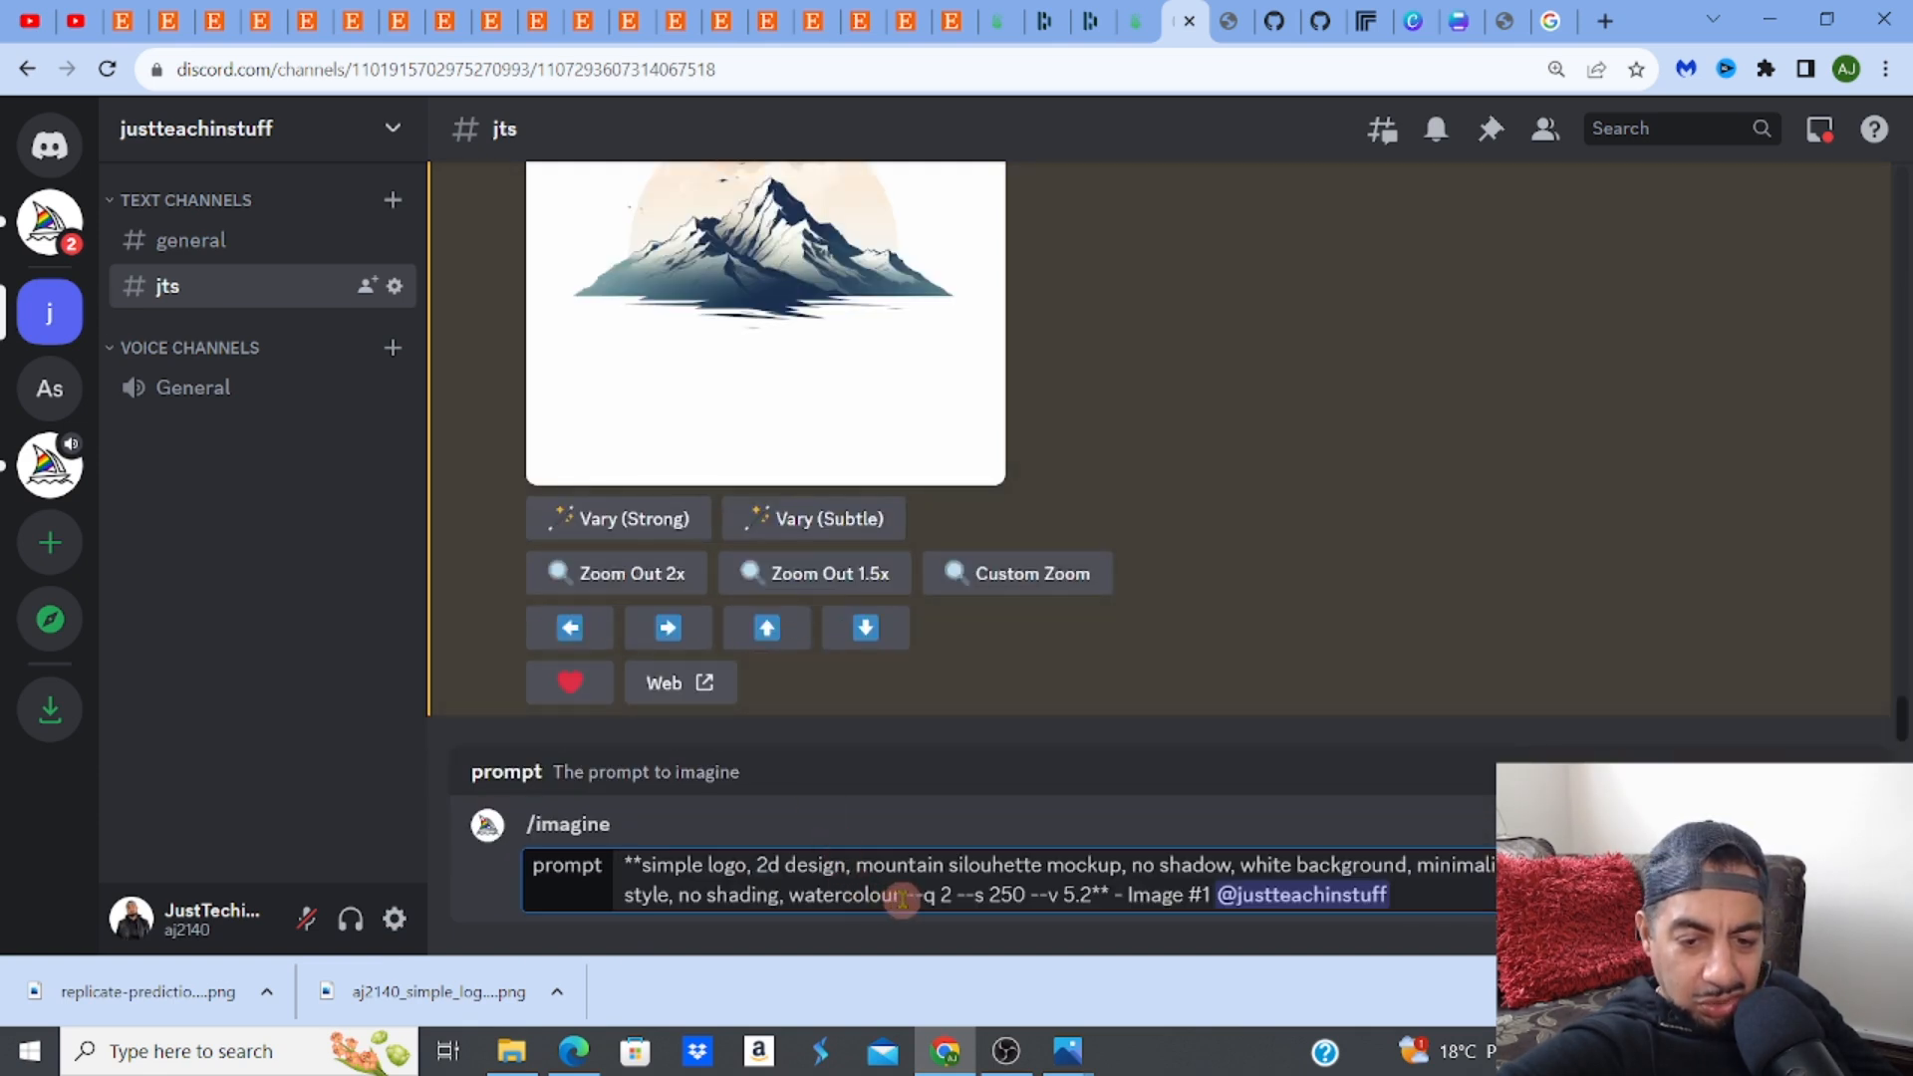
Trim the pasted prompt by deleting everything after "watercolour" and the asterisks before "simple logo"
drag(902, 897, 1441, 910)
key(BackSpace)
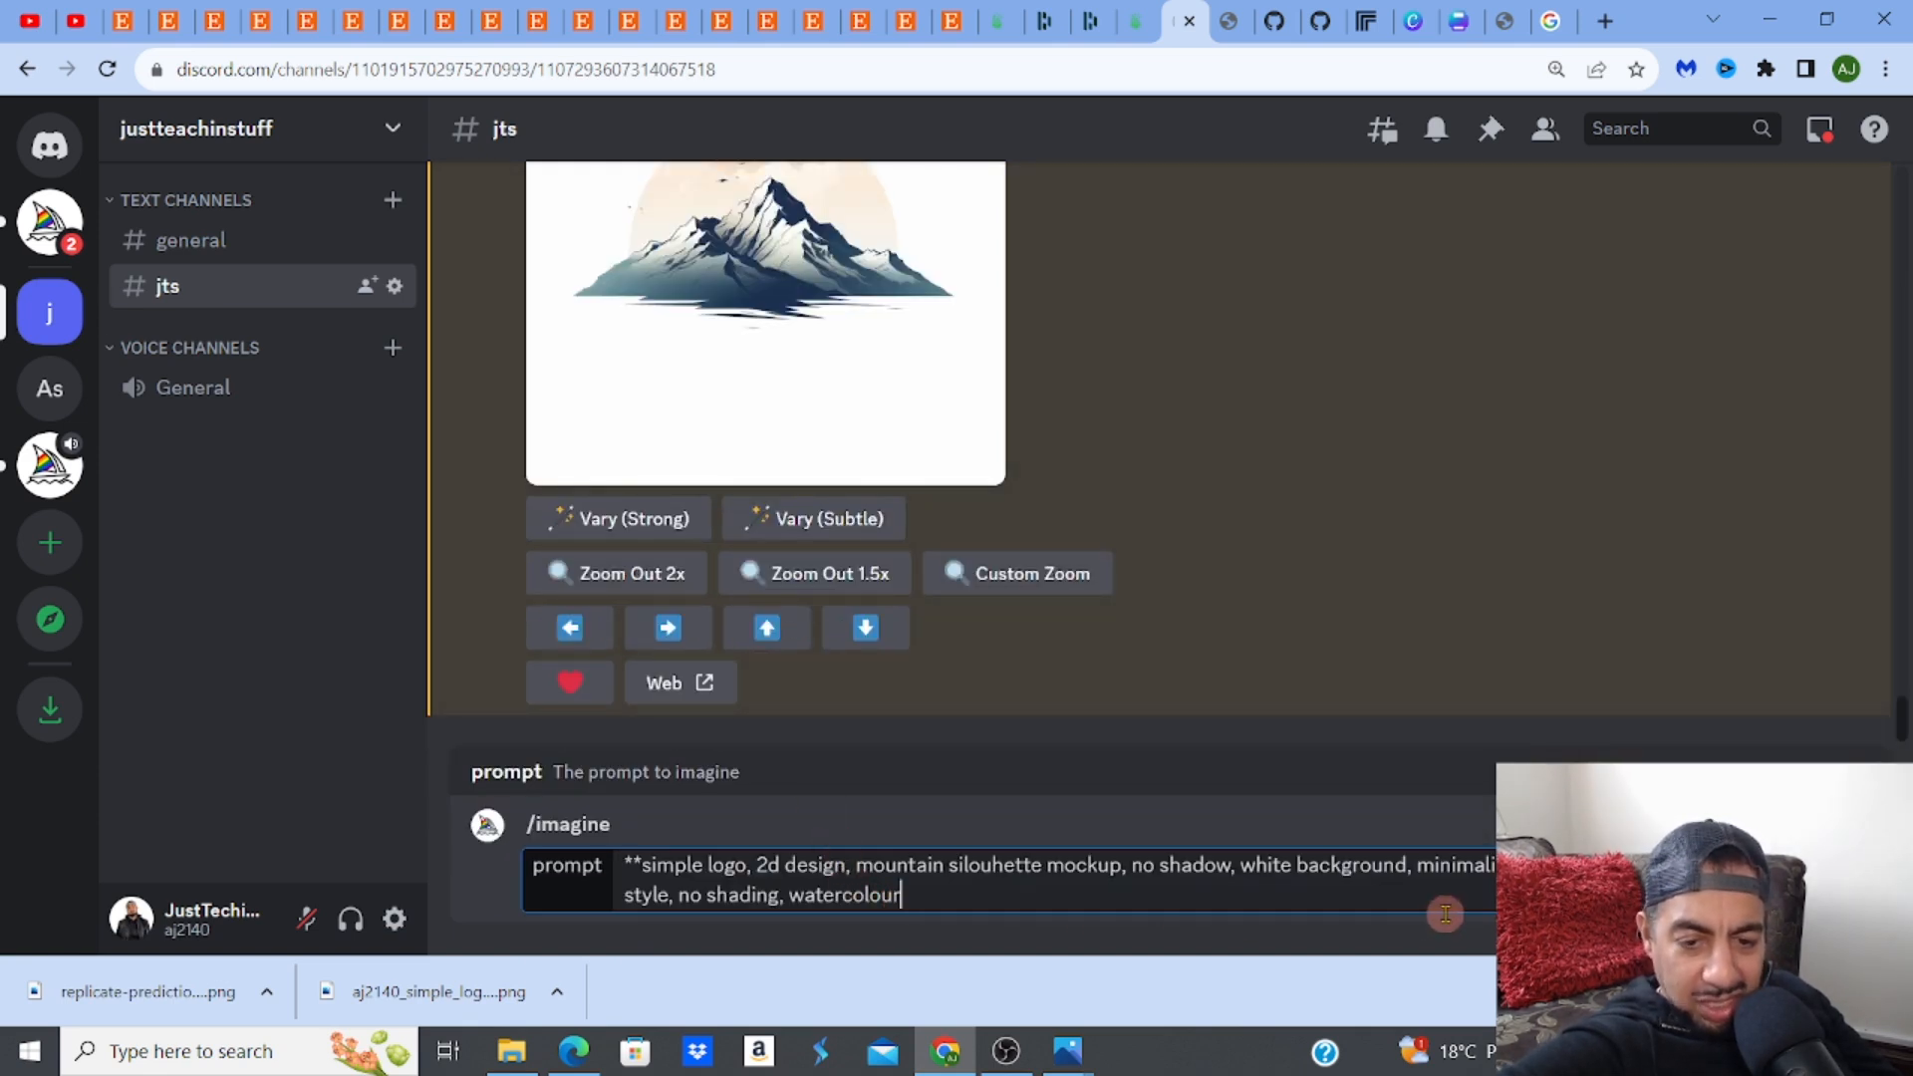
drag(621, 866, 645, 861)
key(BackSpace)
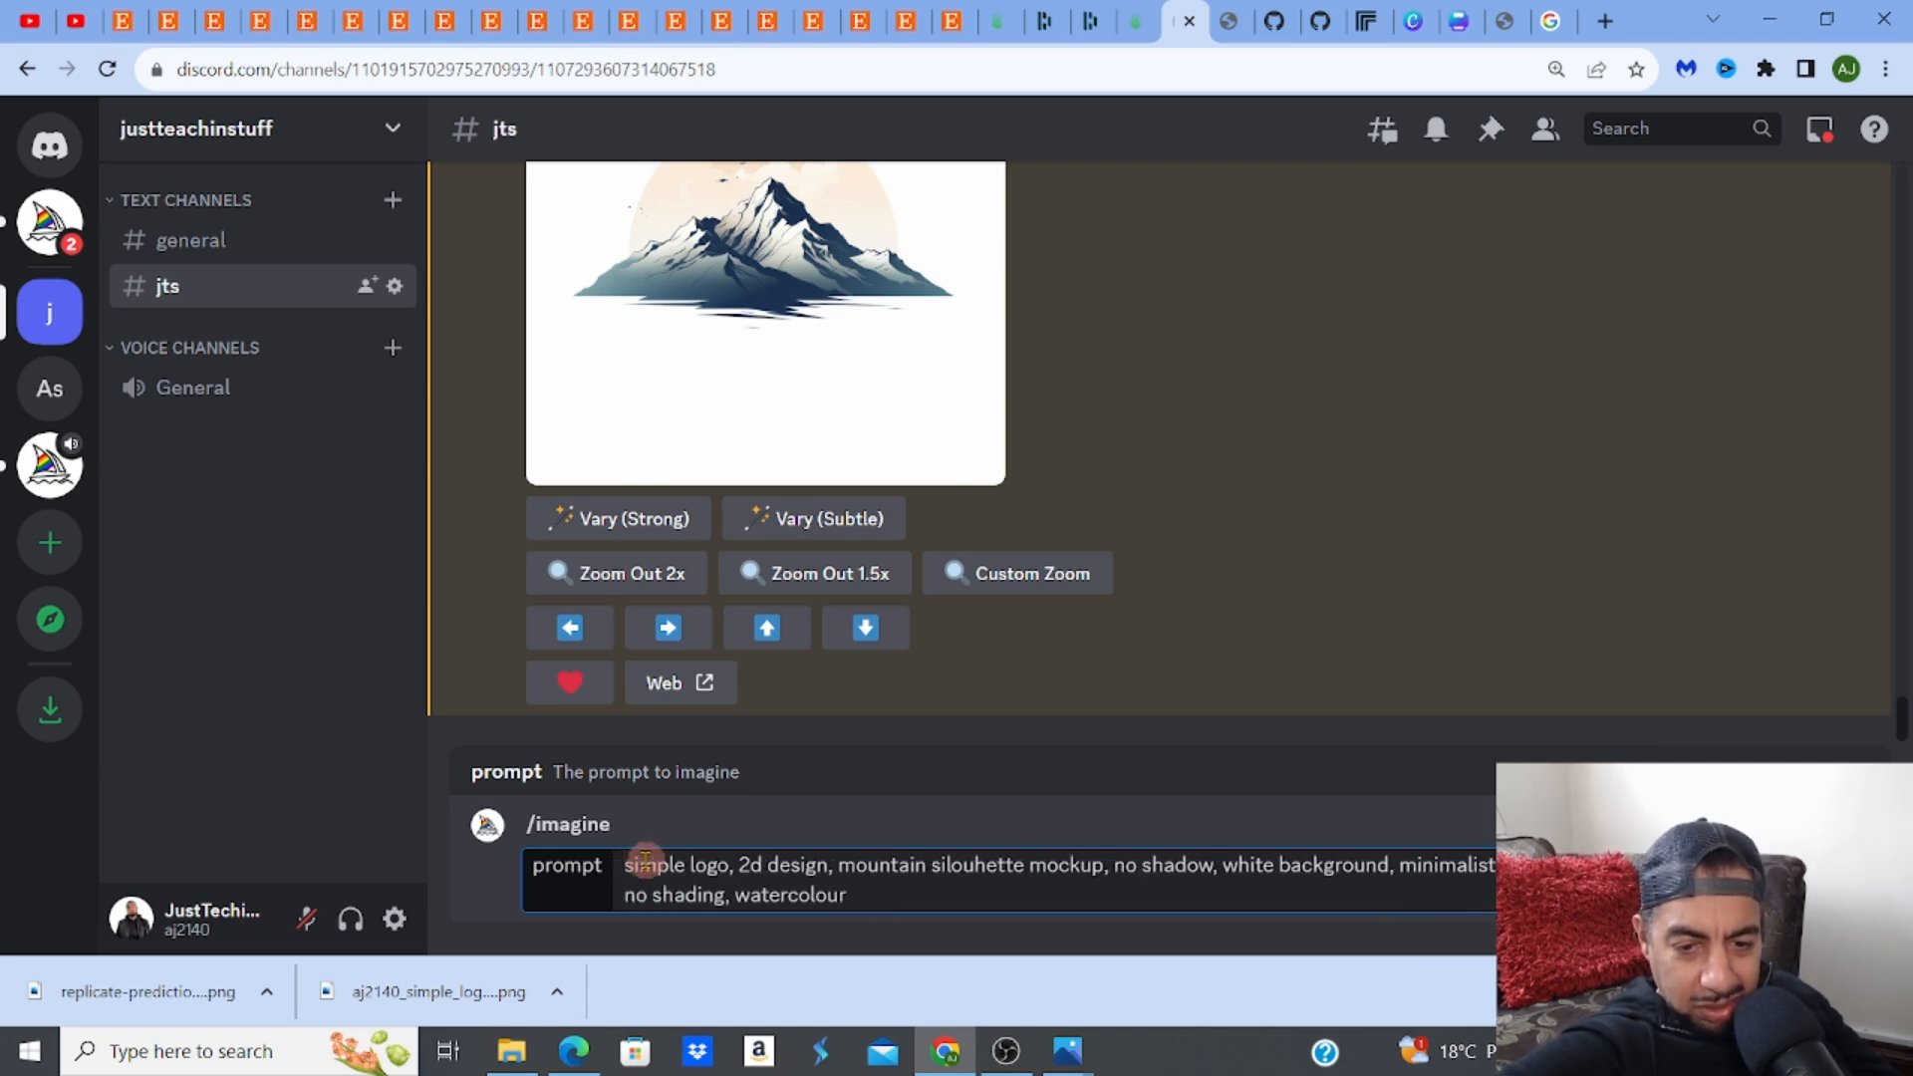
Replace "mountain" with "coffee cup" in the prompt and submit it to generate the images
drag(839, 867, 929, 866)
text(coffee )
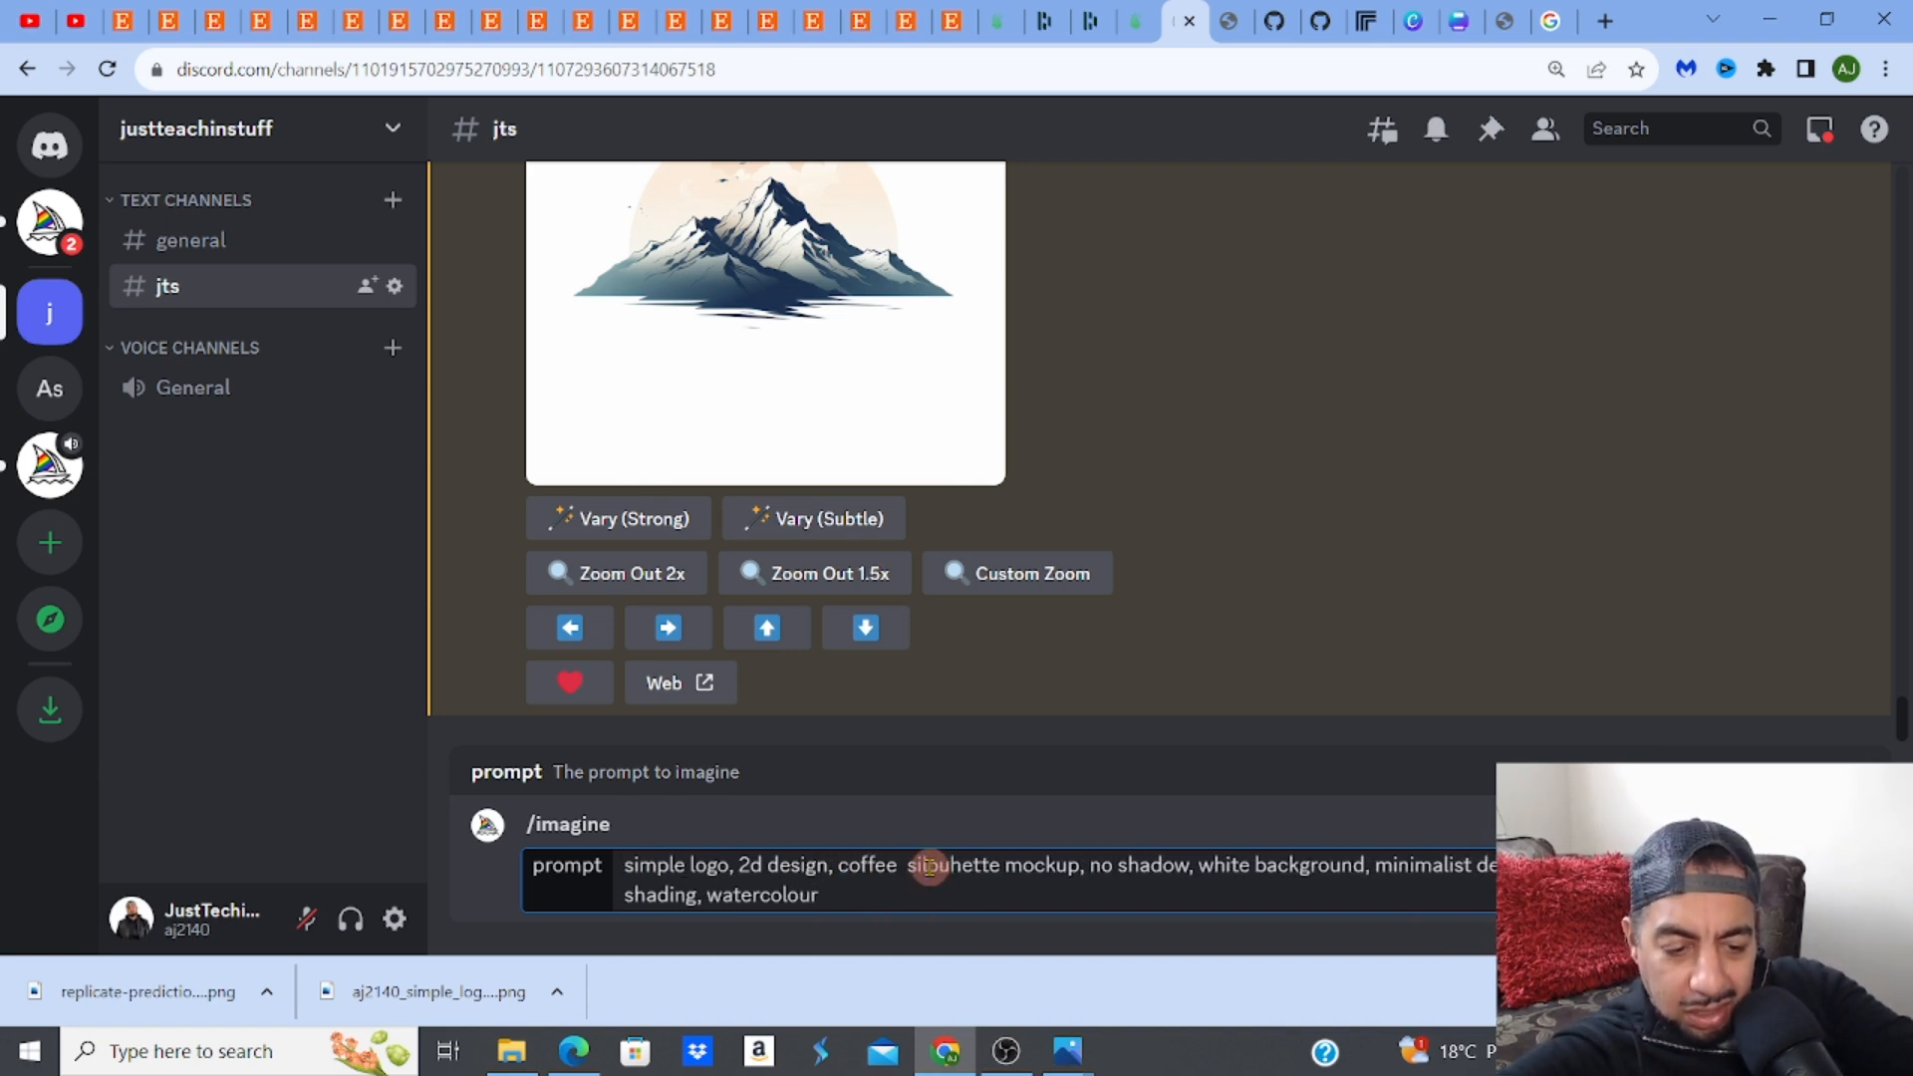
text(cup)
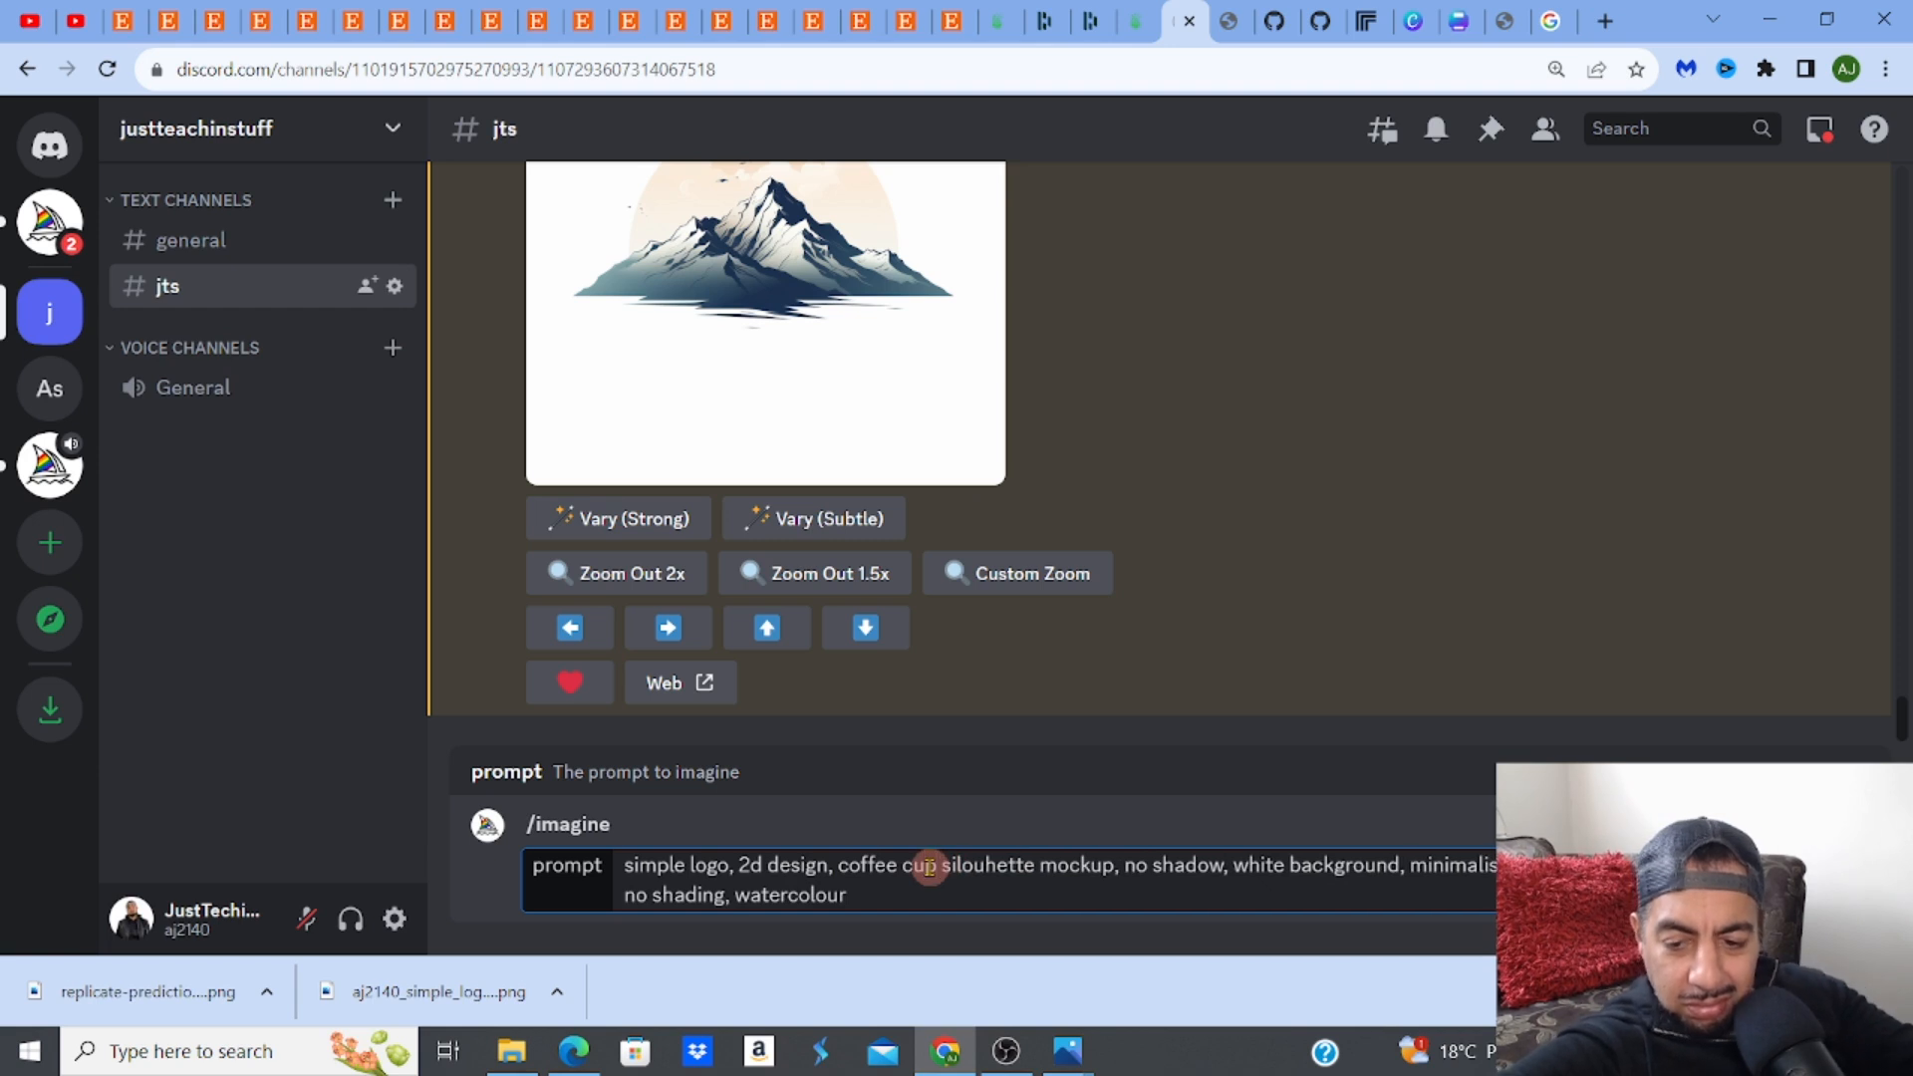
key(Return)
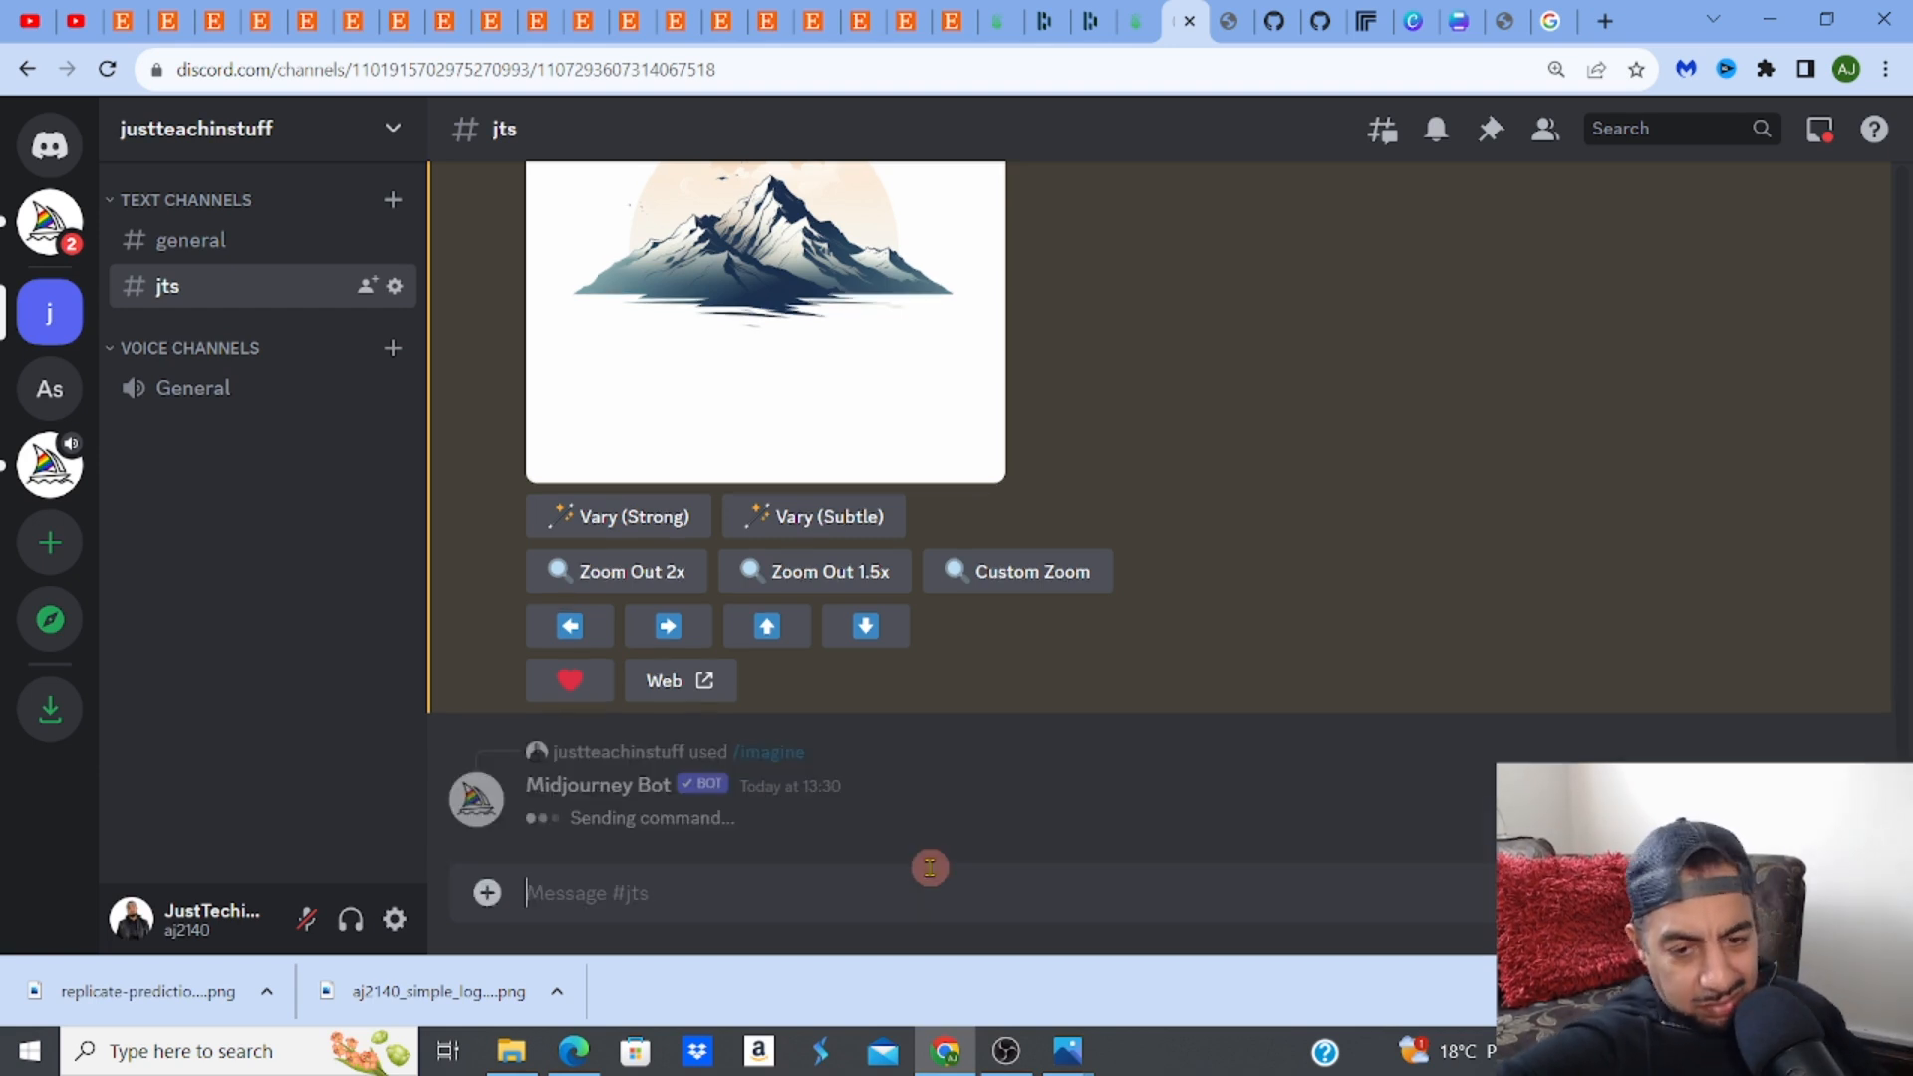
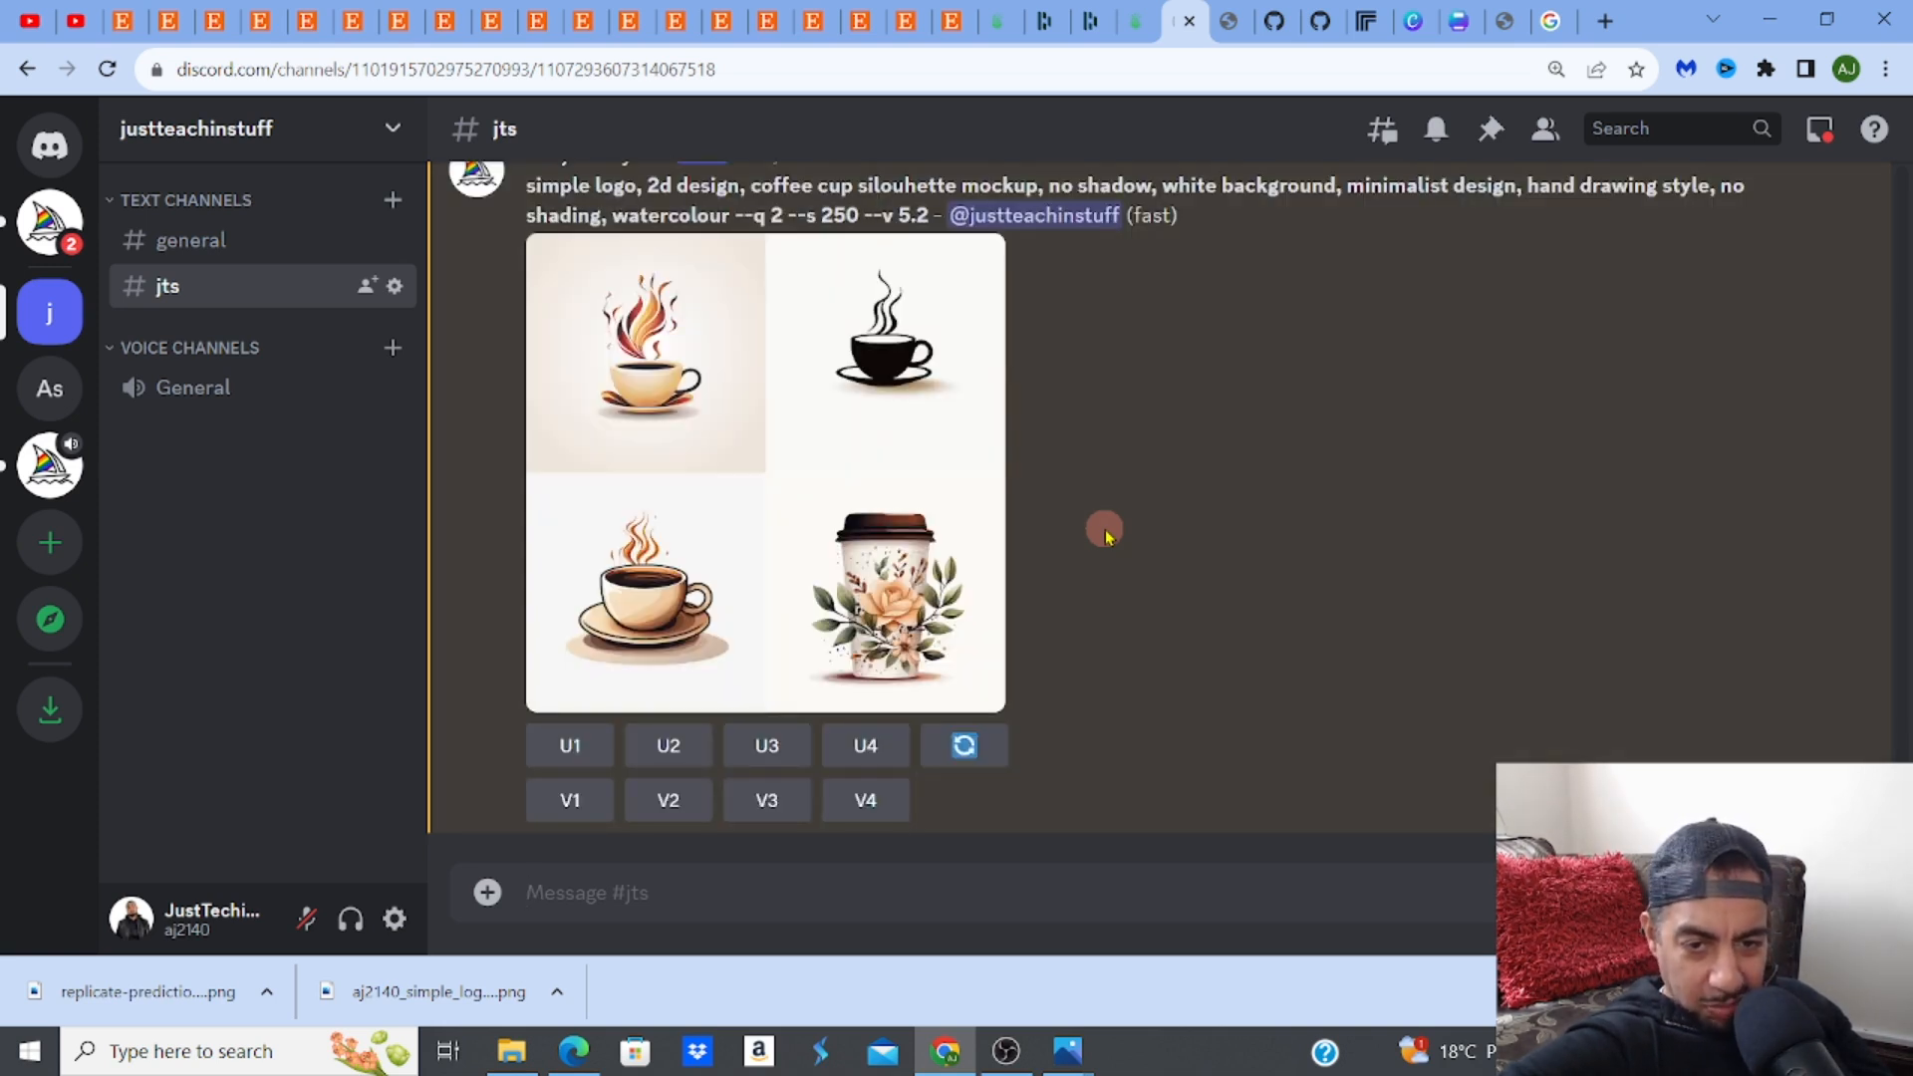
Inspect the generated coffee cup grid enlarged and request variations of the third image
click(913, 445)
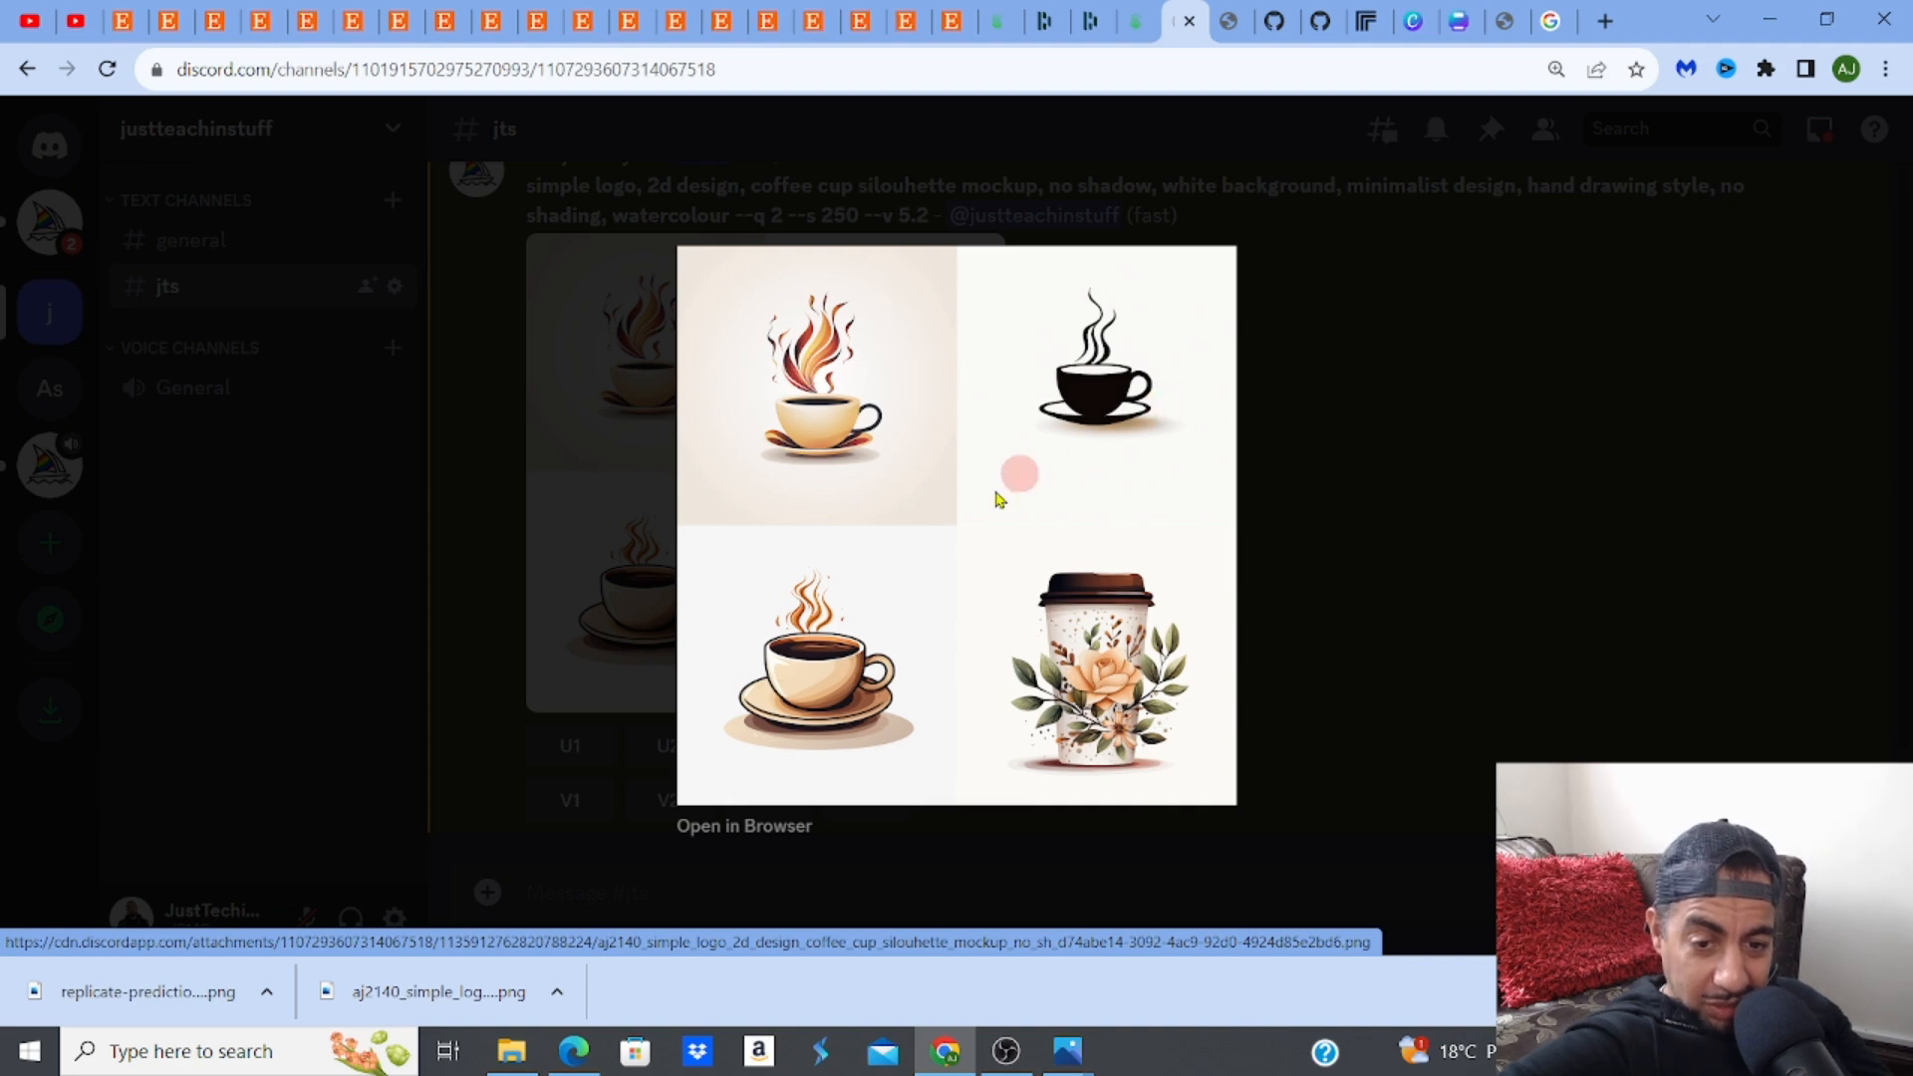
click(1389, 454)
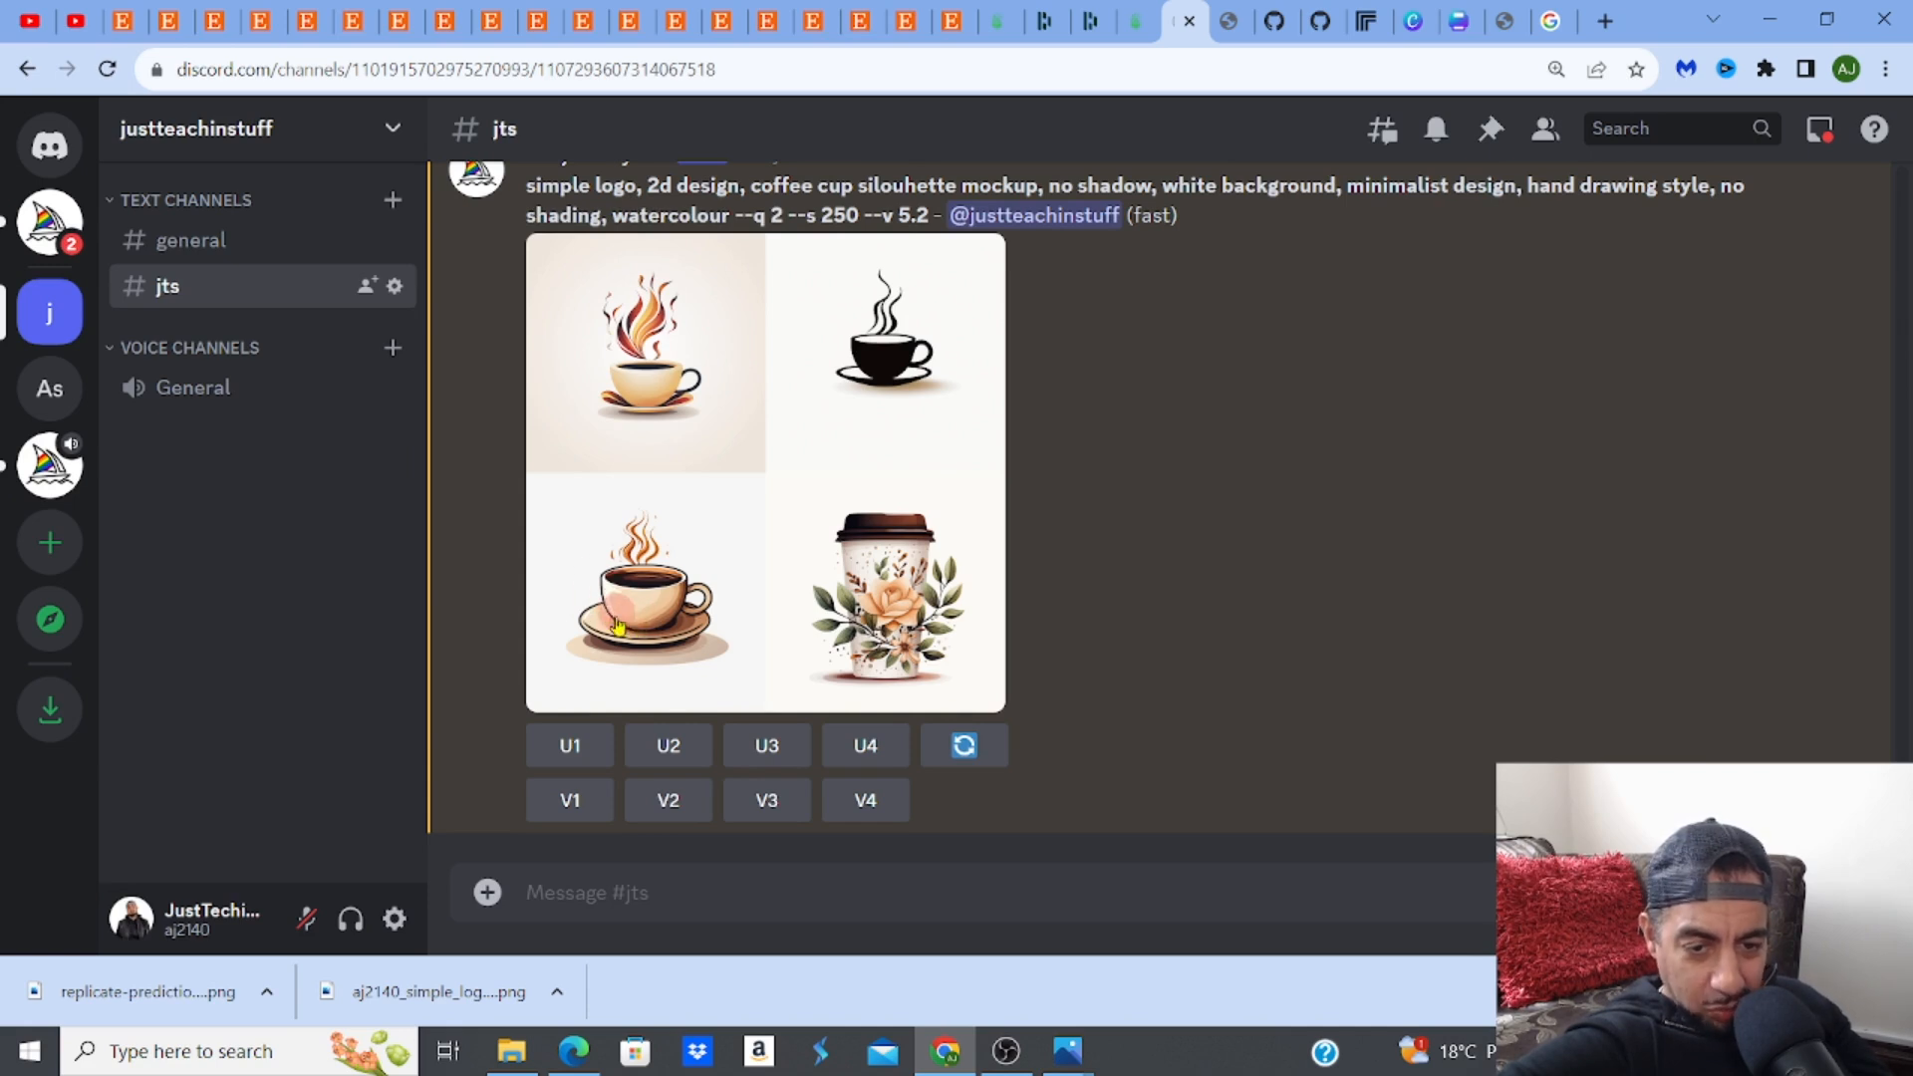
click(691, 799)
click(765, 801)
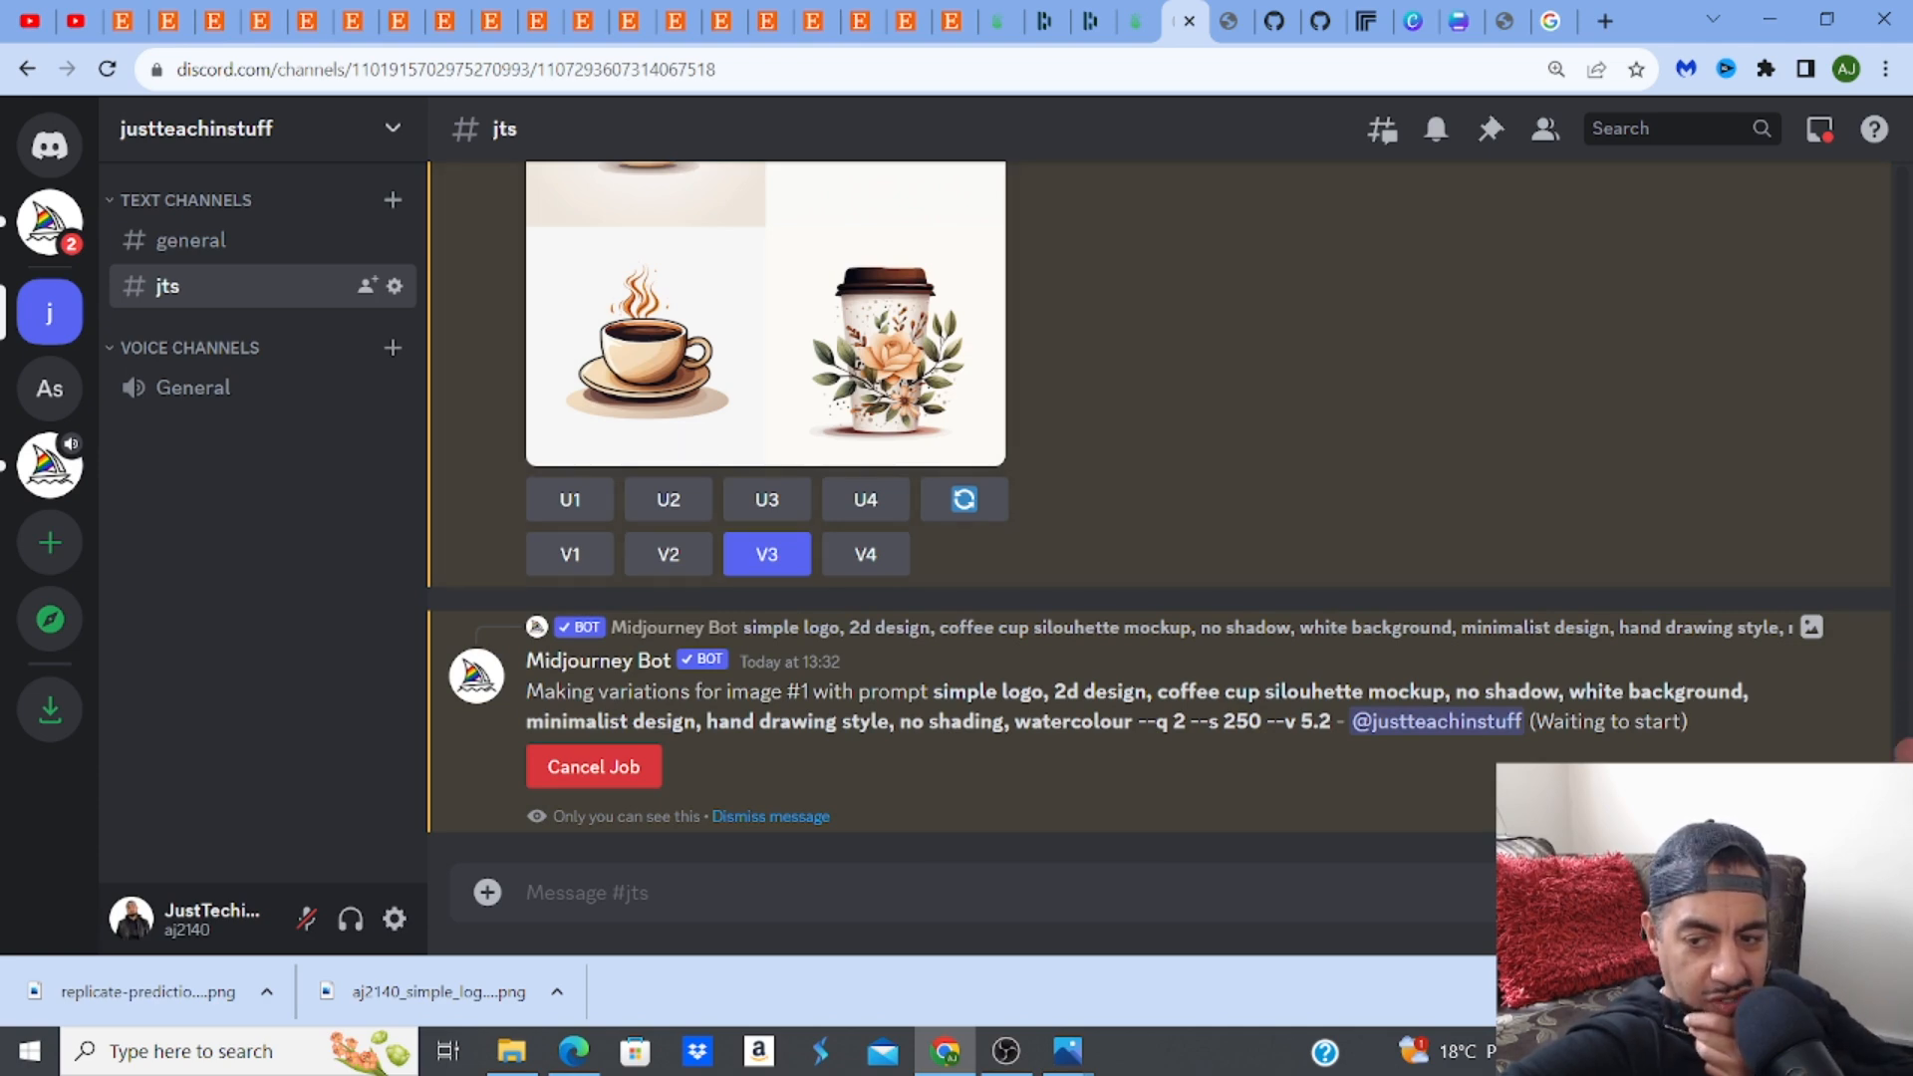
Examine the grid of coffee cup variations in its enlarged view
scroll(1159, 513, up, 10)
scroll(1159, 514, down, 9)
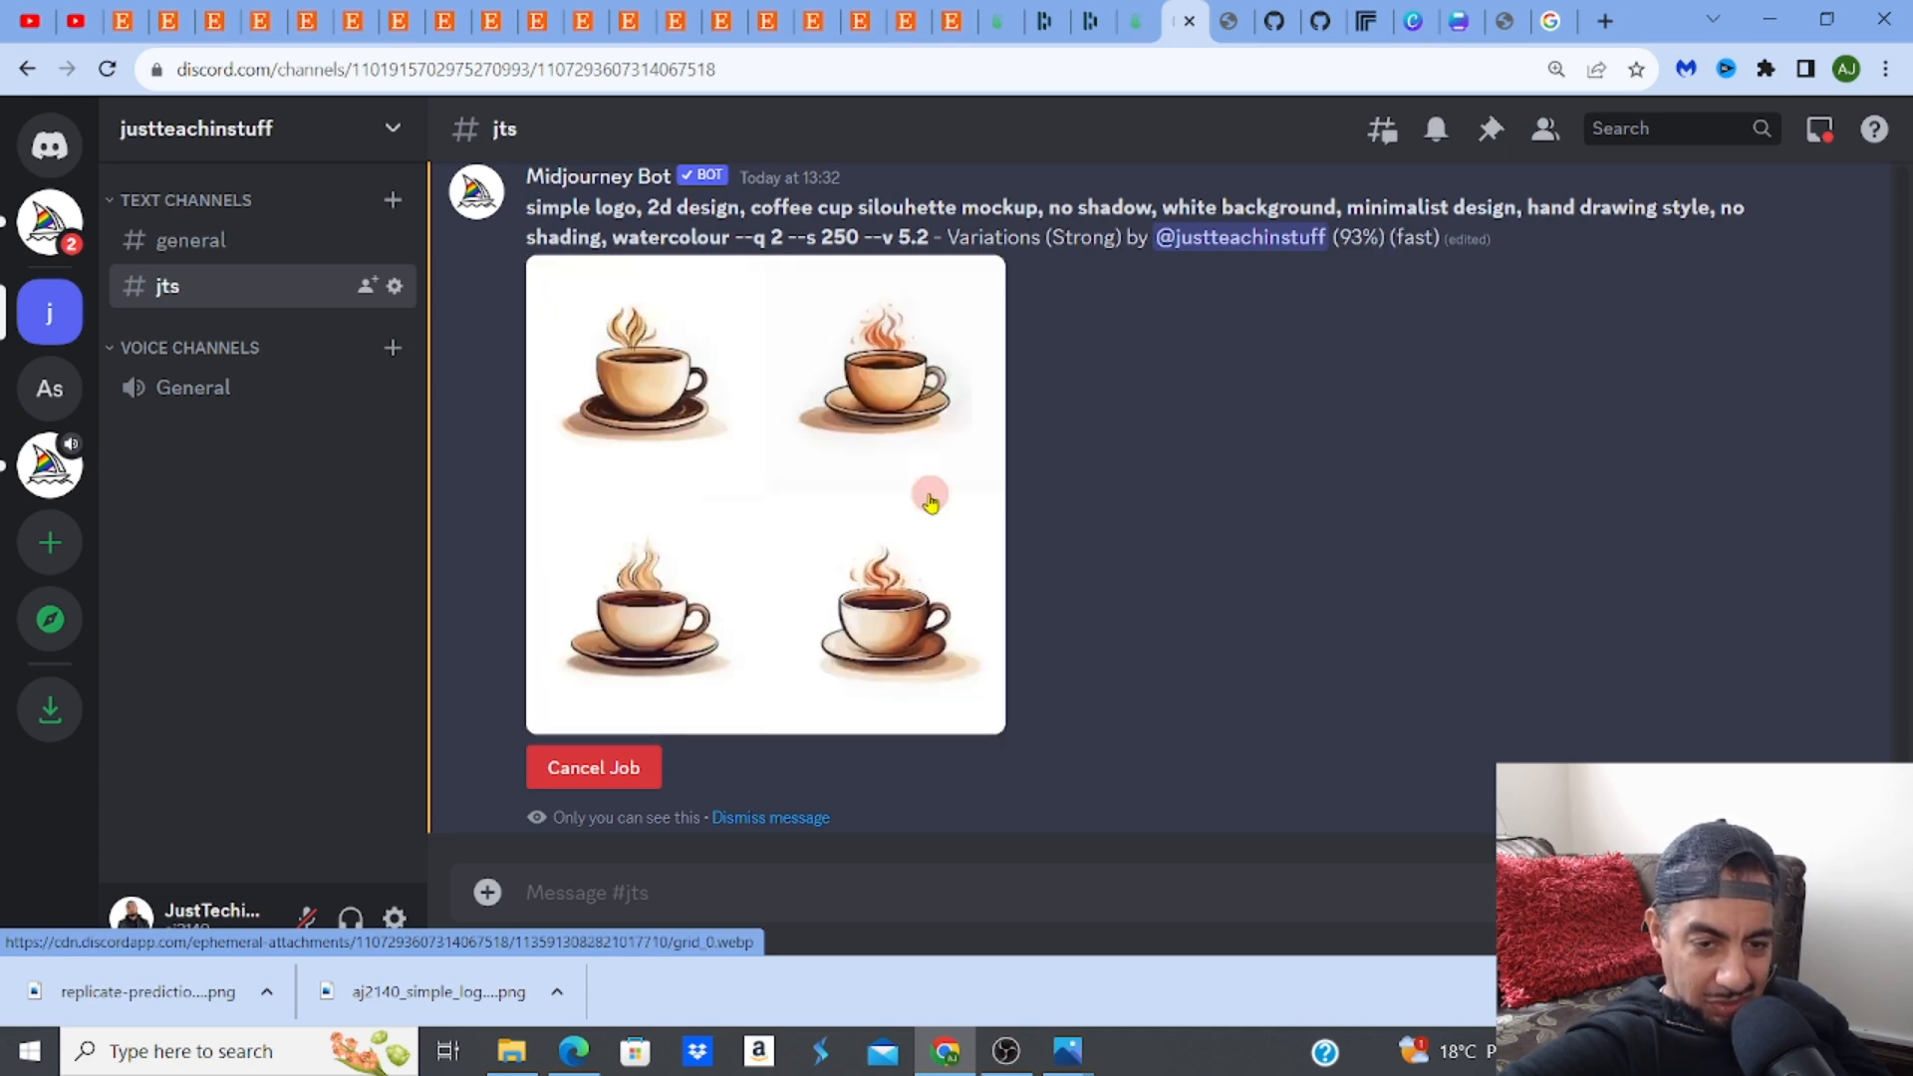
click(930, 502)
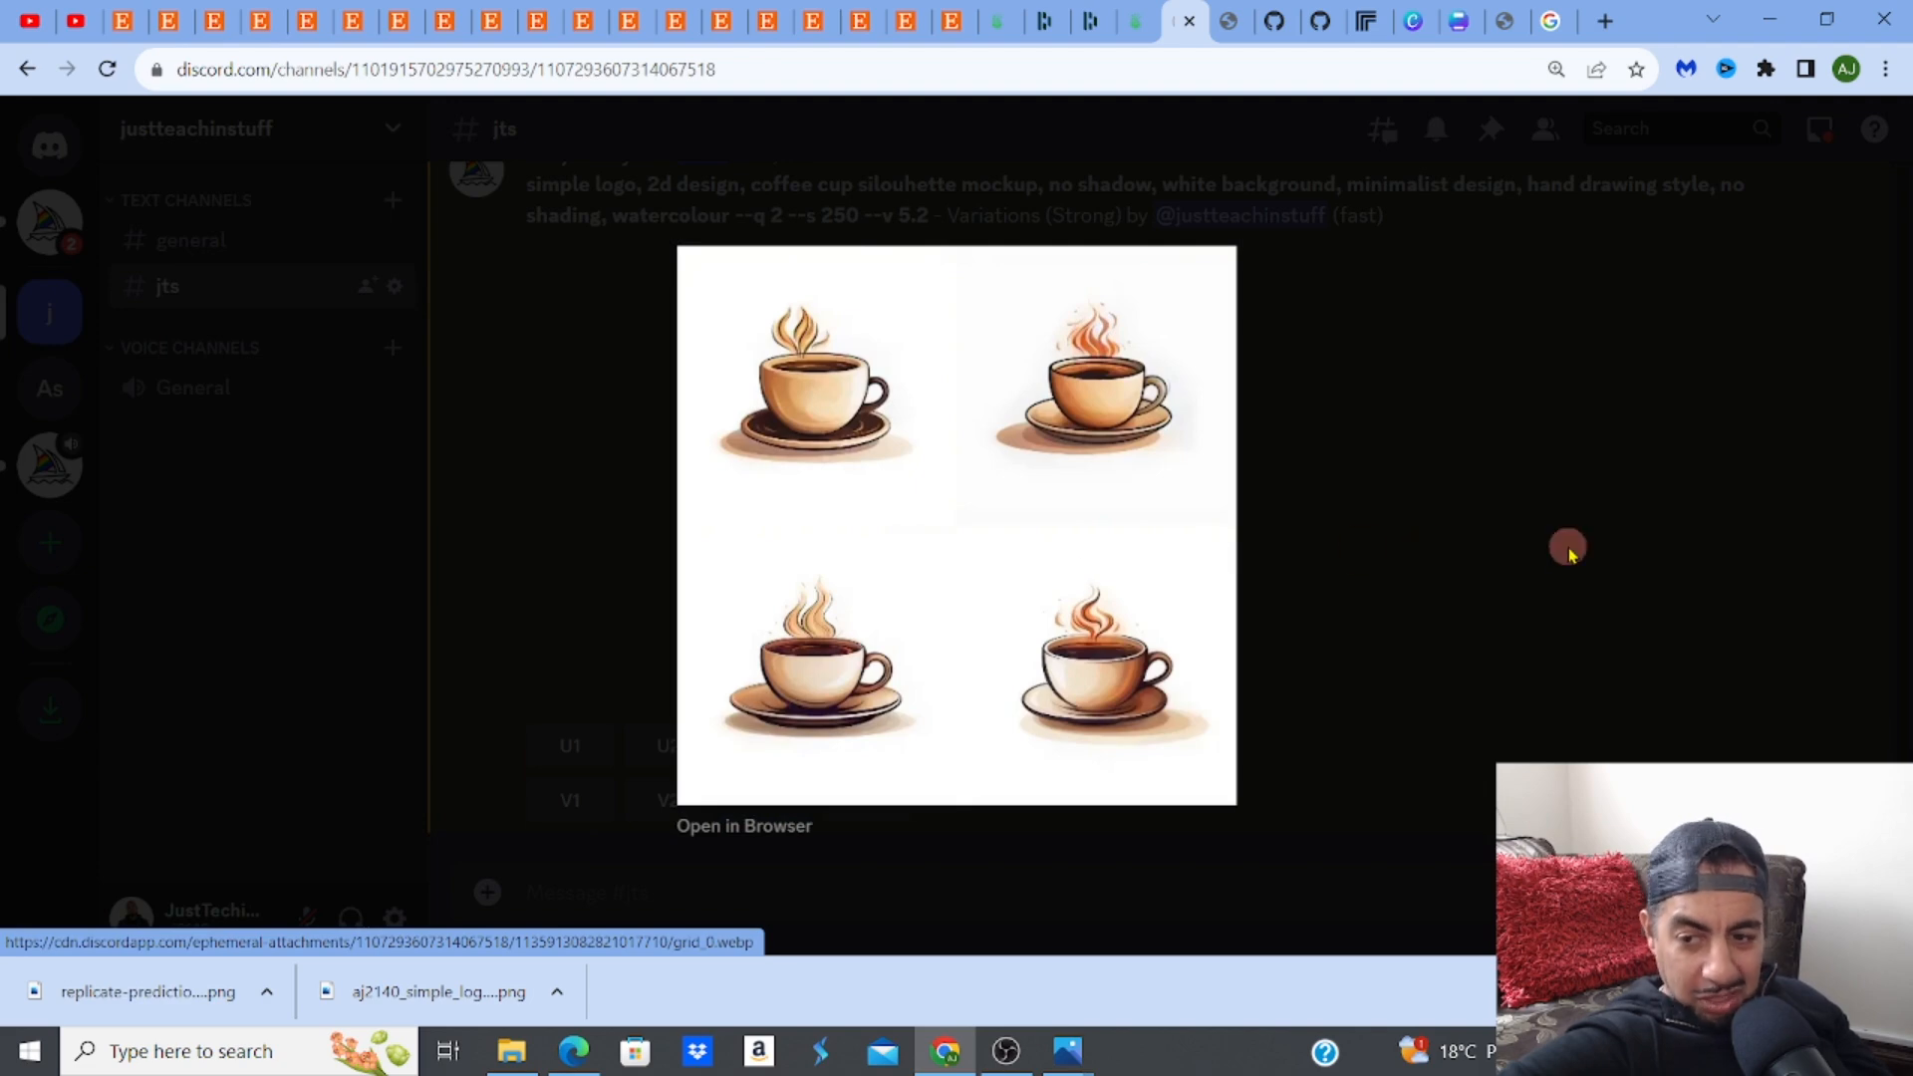
click(1570, 551)
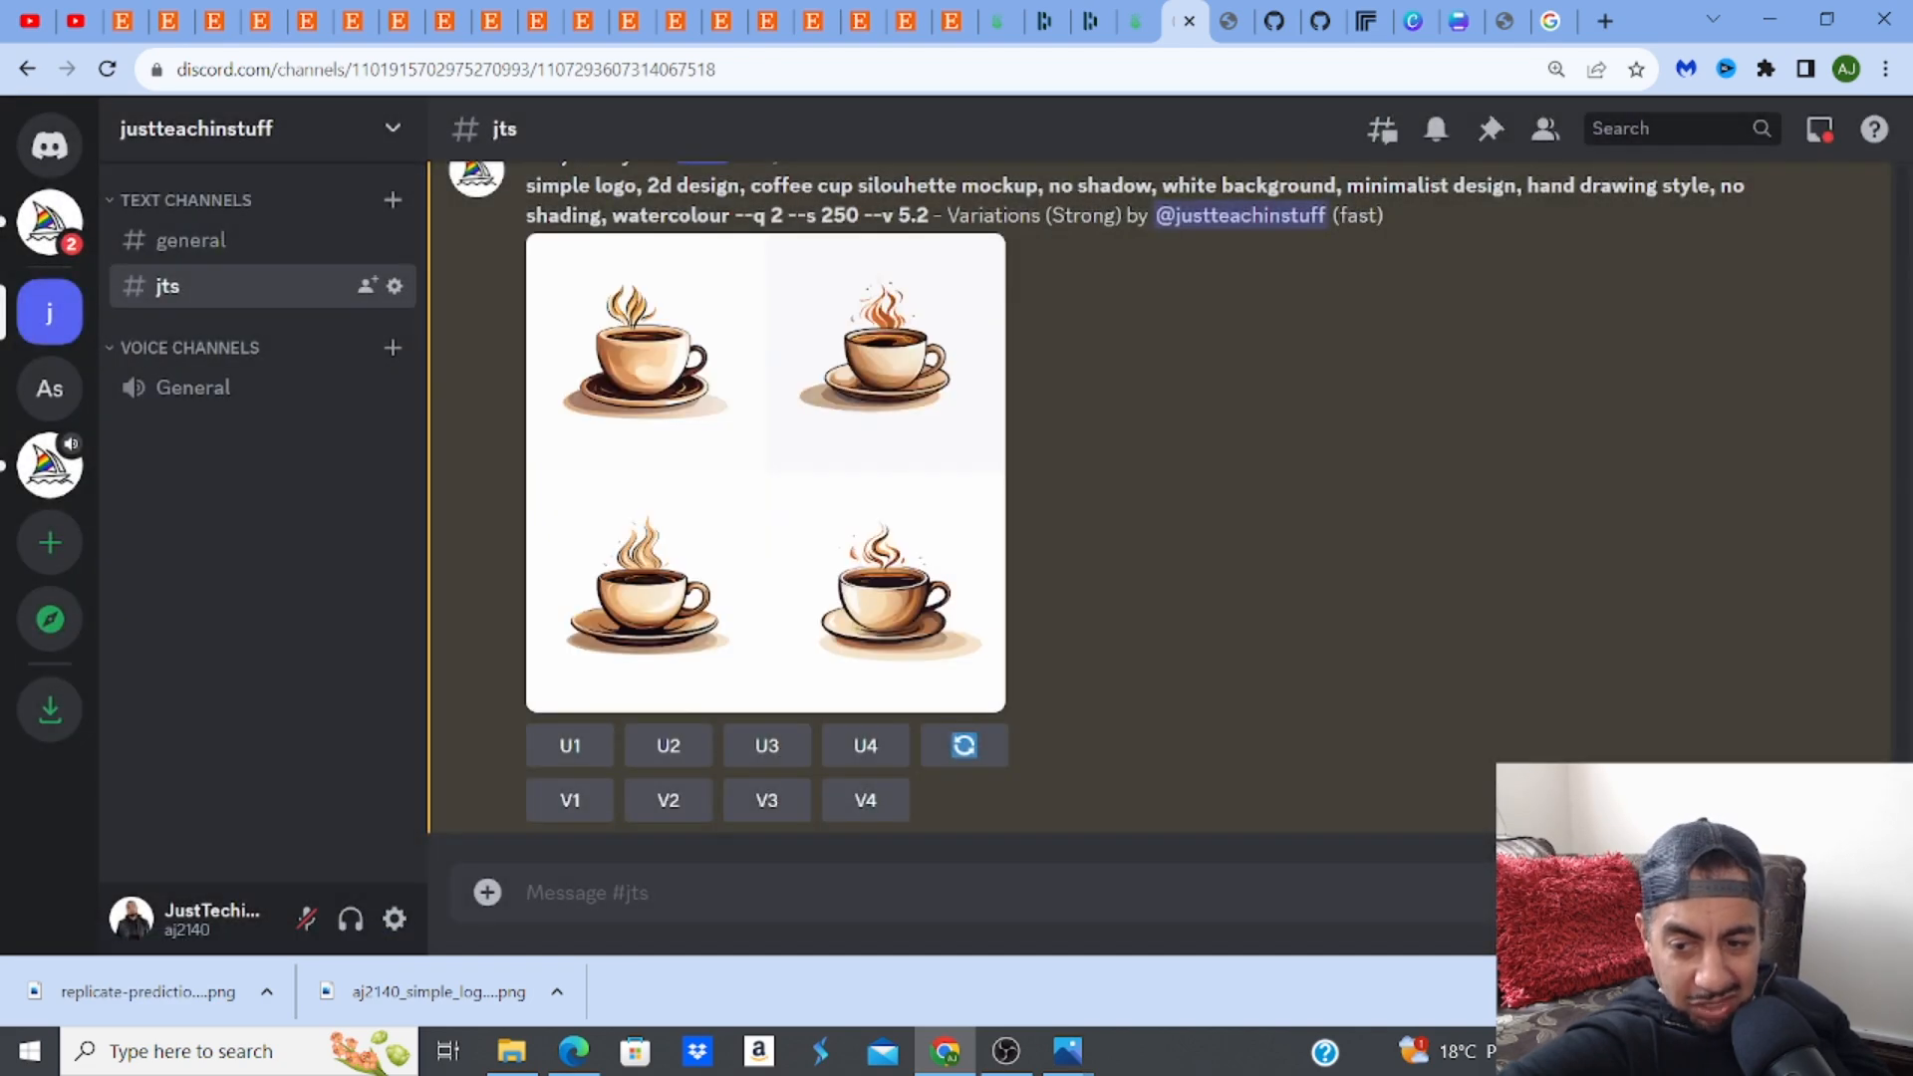
Upscale the second image, the black cup silhouette, from the original coffee cup grid and inspect it enlarged
scroll(1142, 455, up, 10)
scroll(1142, 455, down, 2)
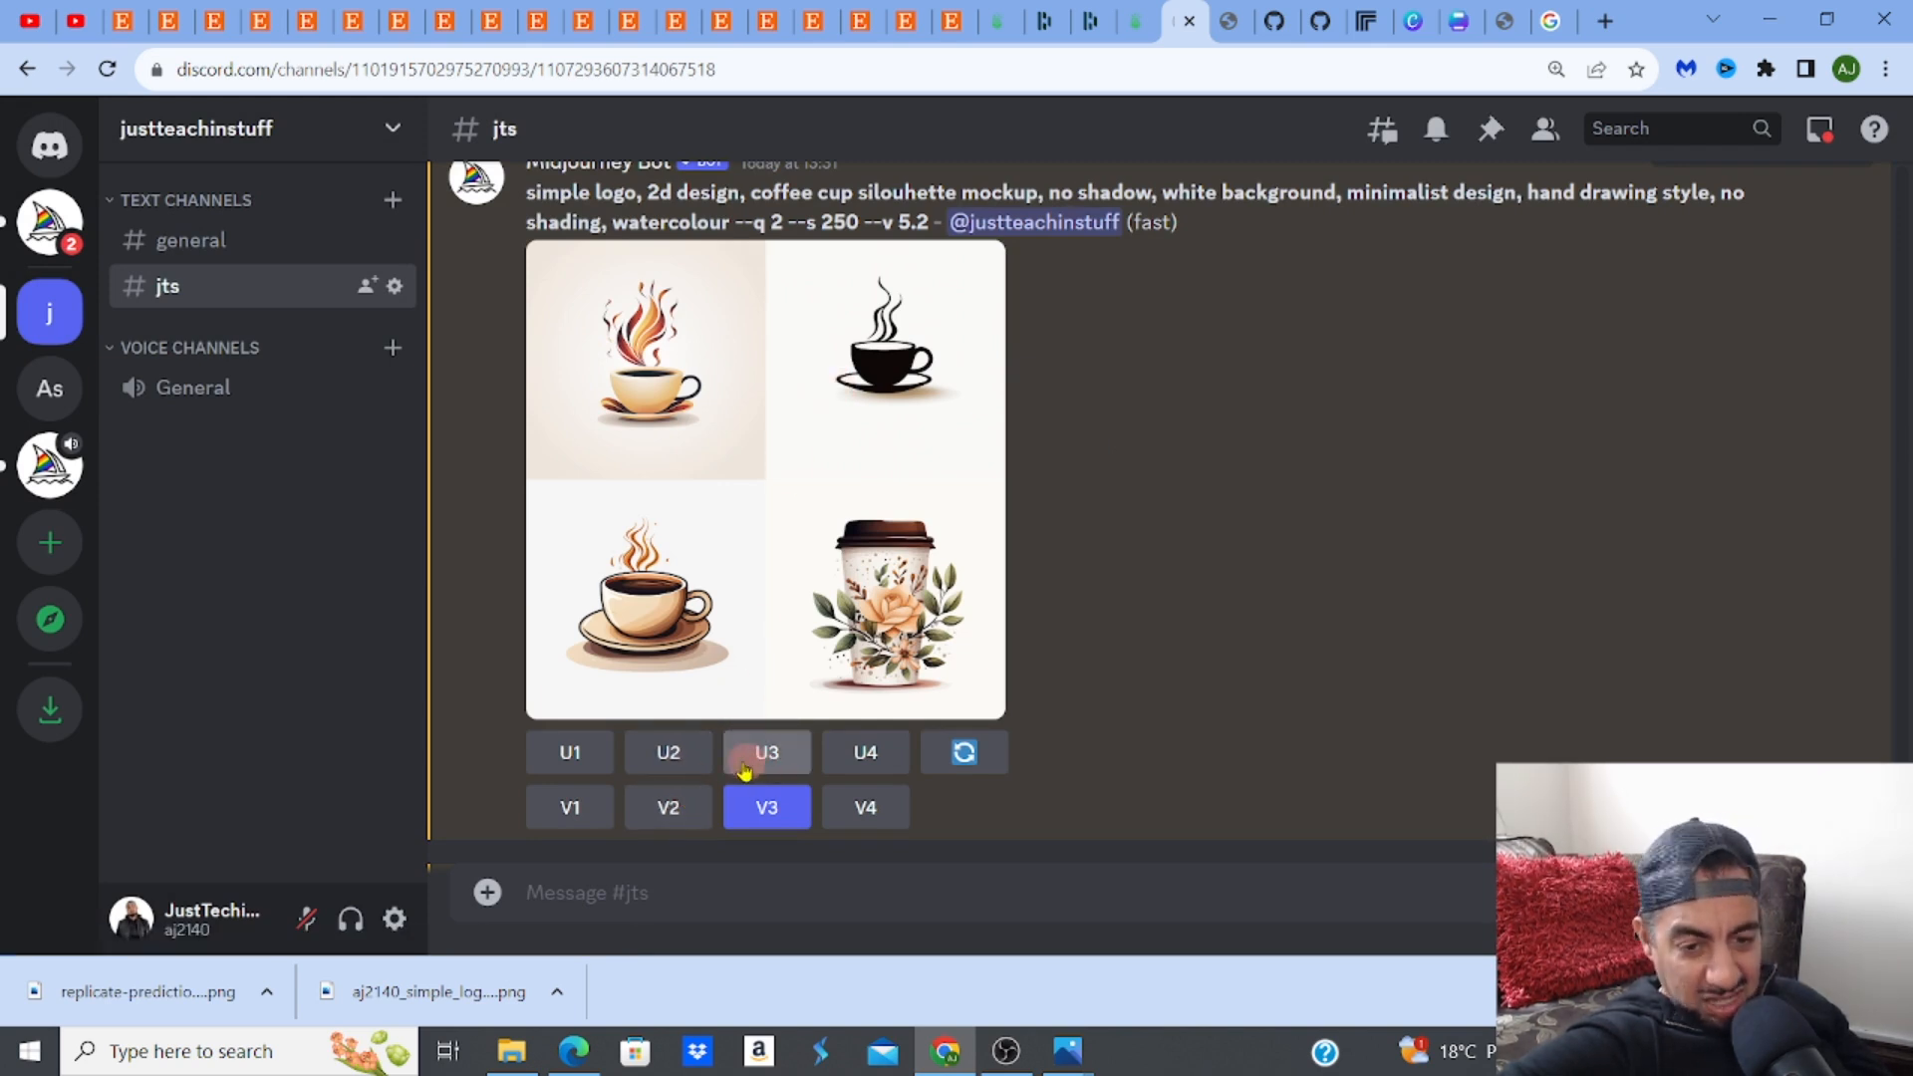
click(693, 757)
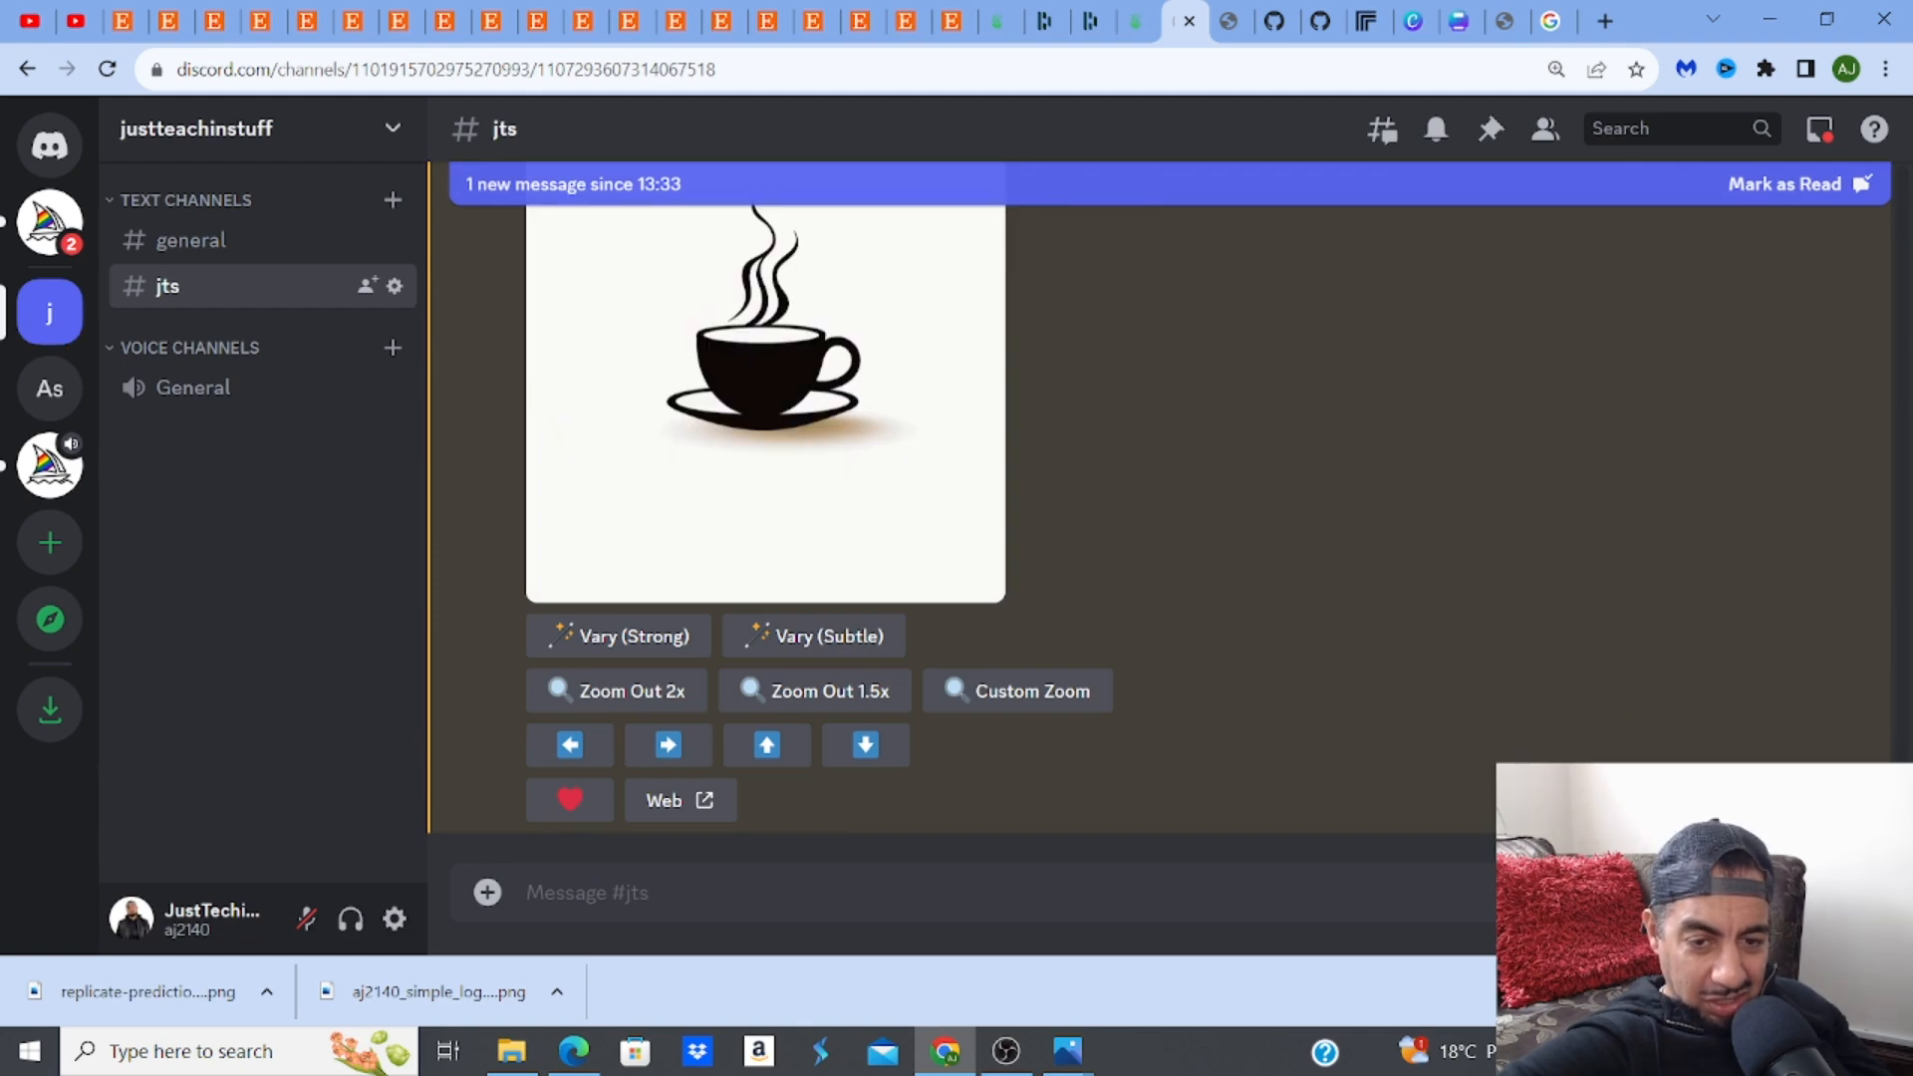
click(869, 538)
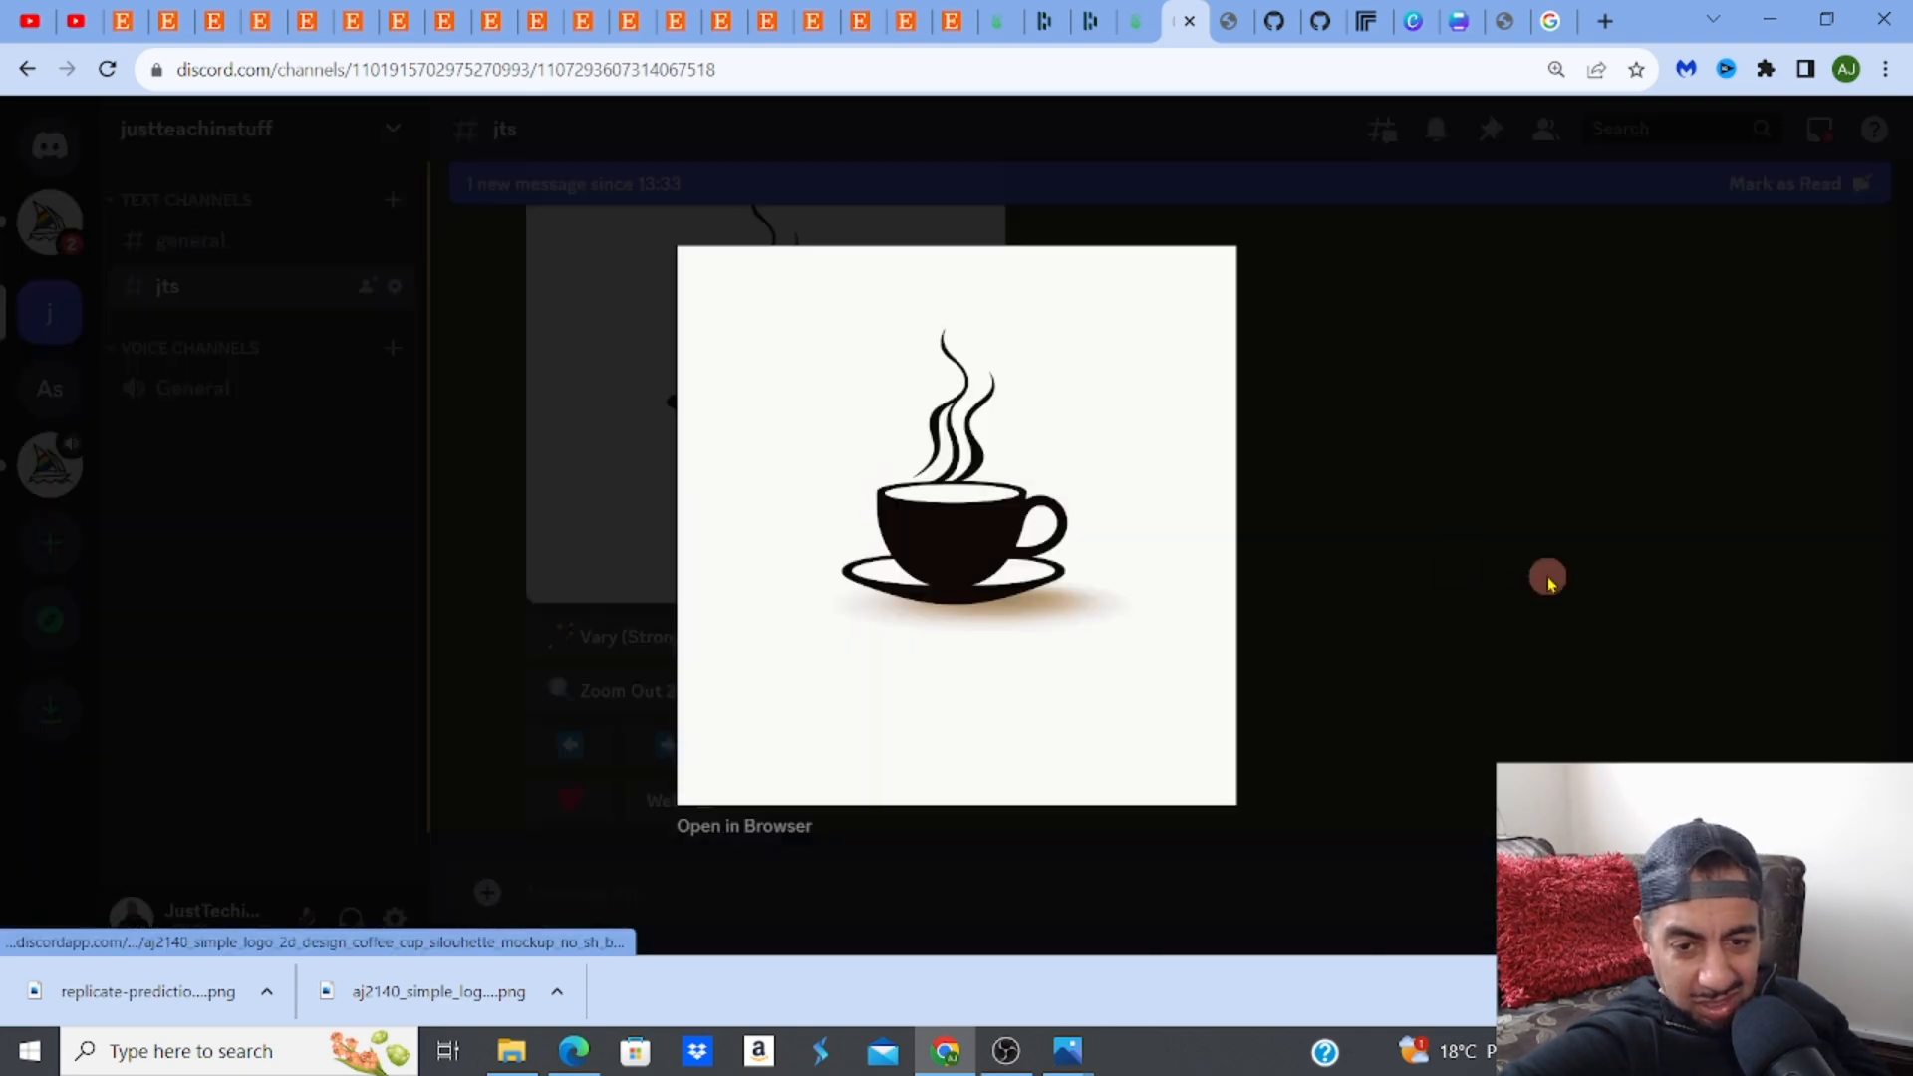
click(1444, 581)
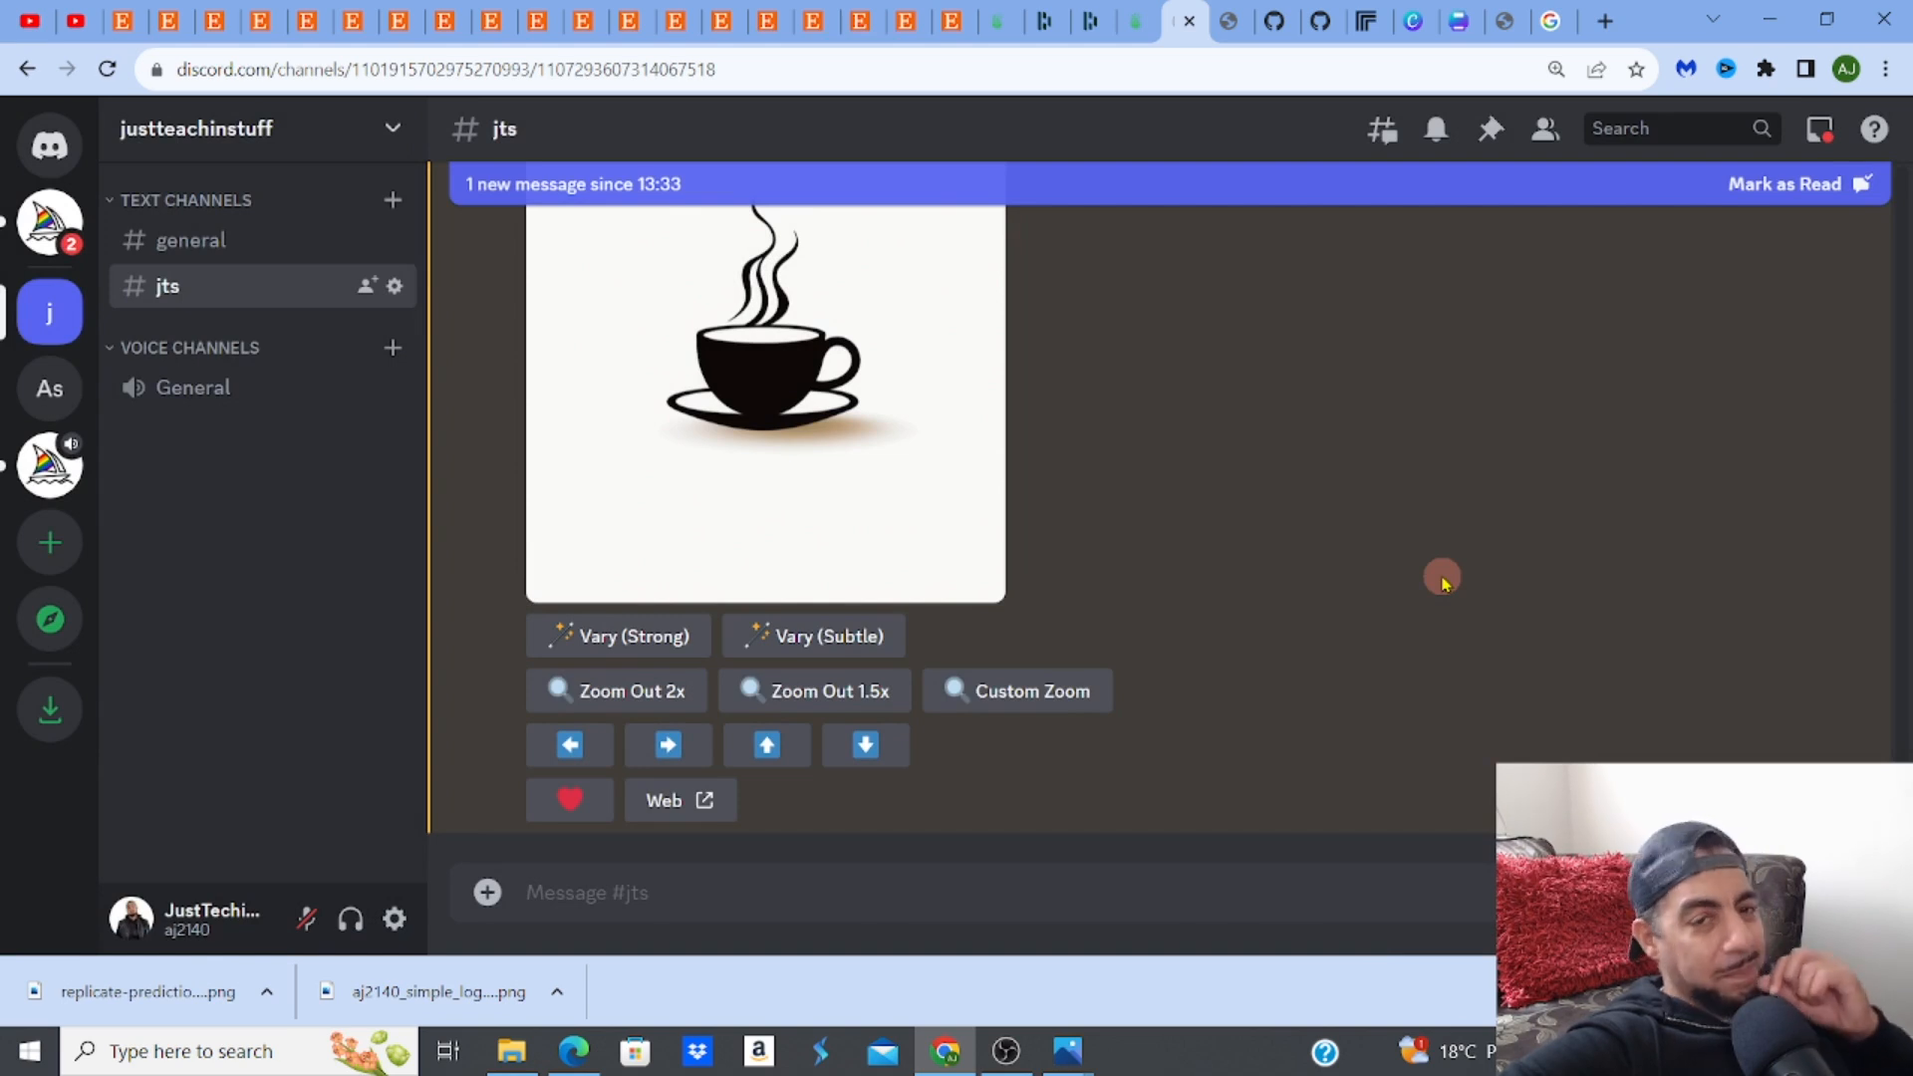